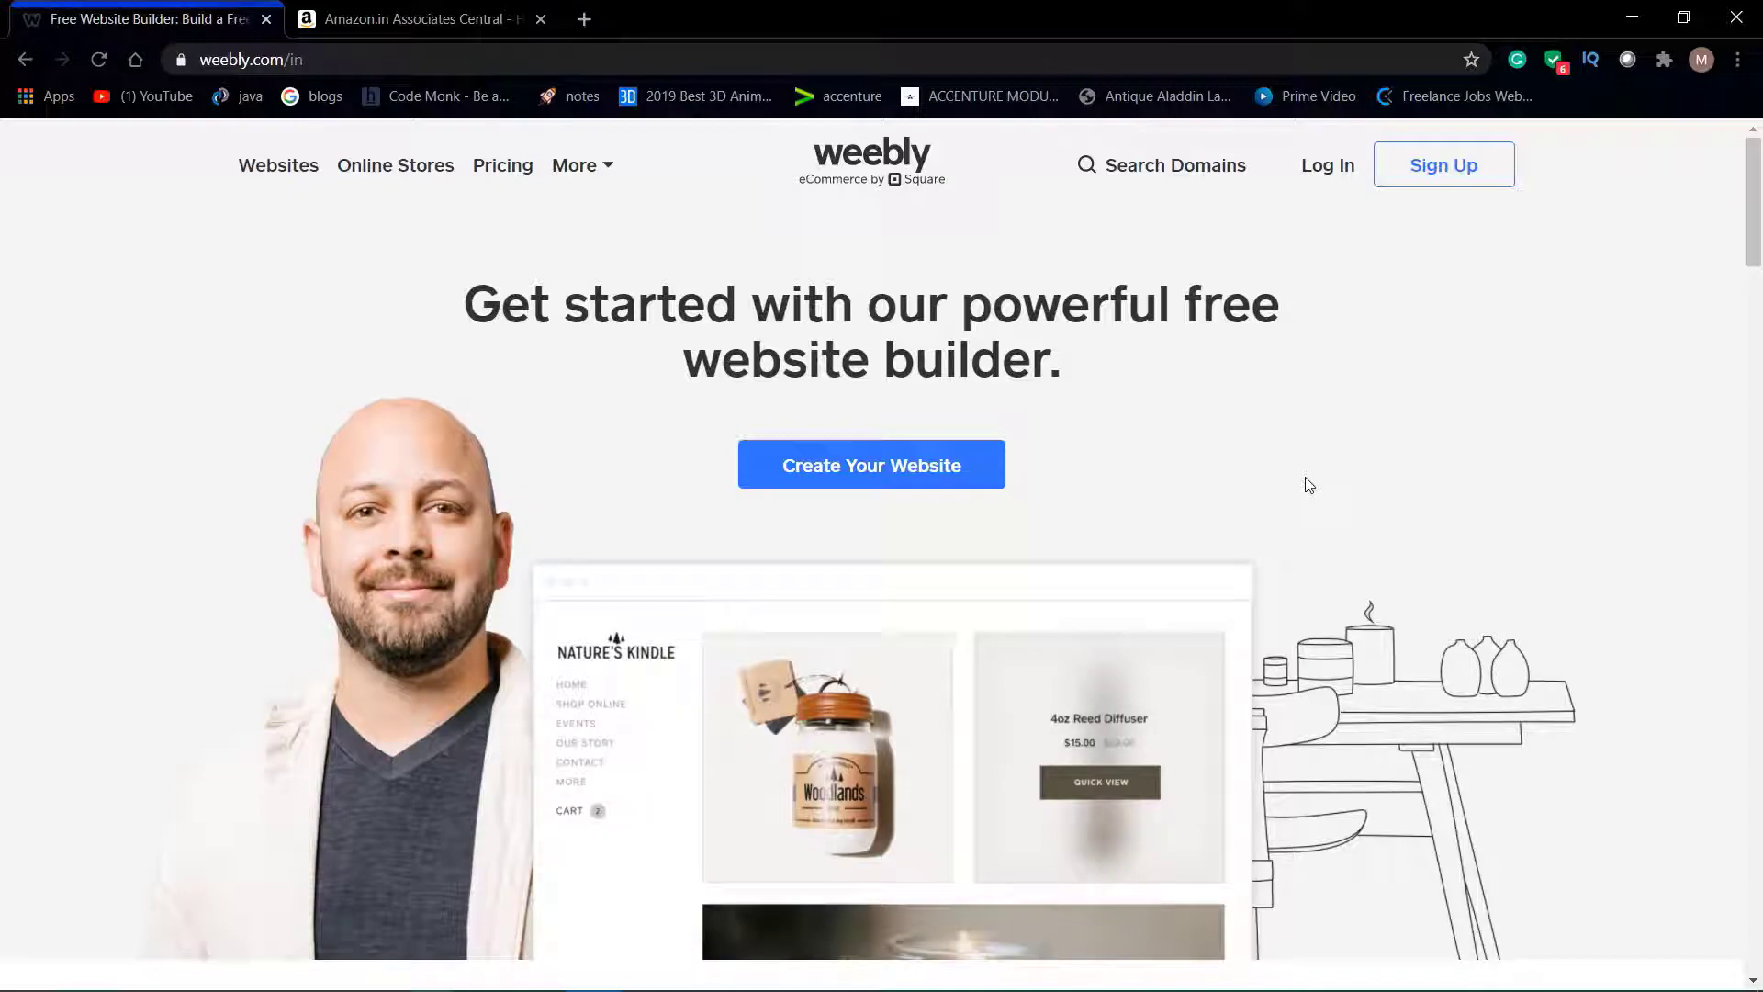
Look through the Weebly homepage's design templates, builder features and Square selling sections.
scroll(1106, 673, down, 15)
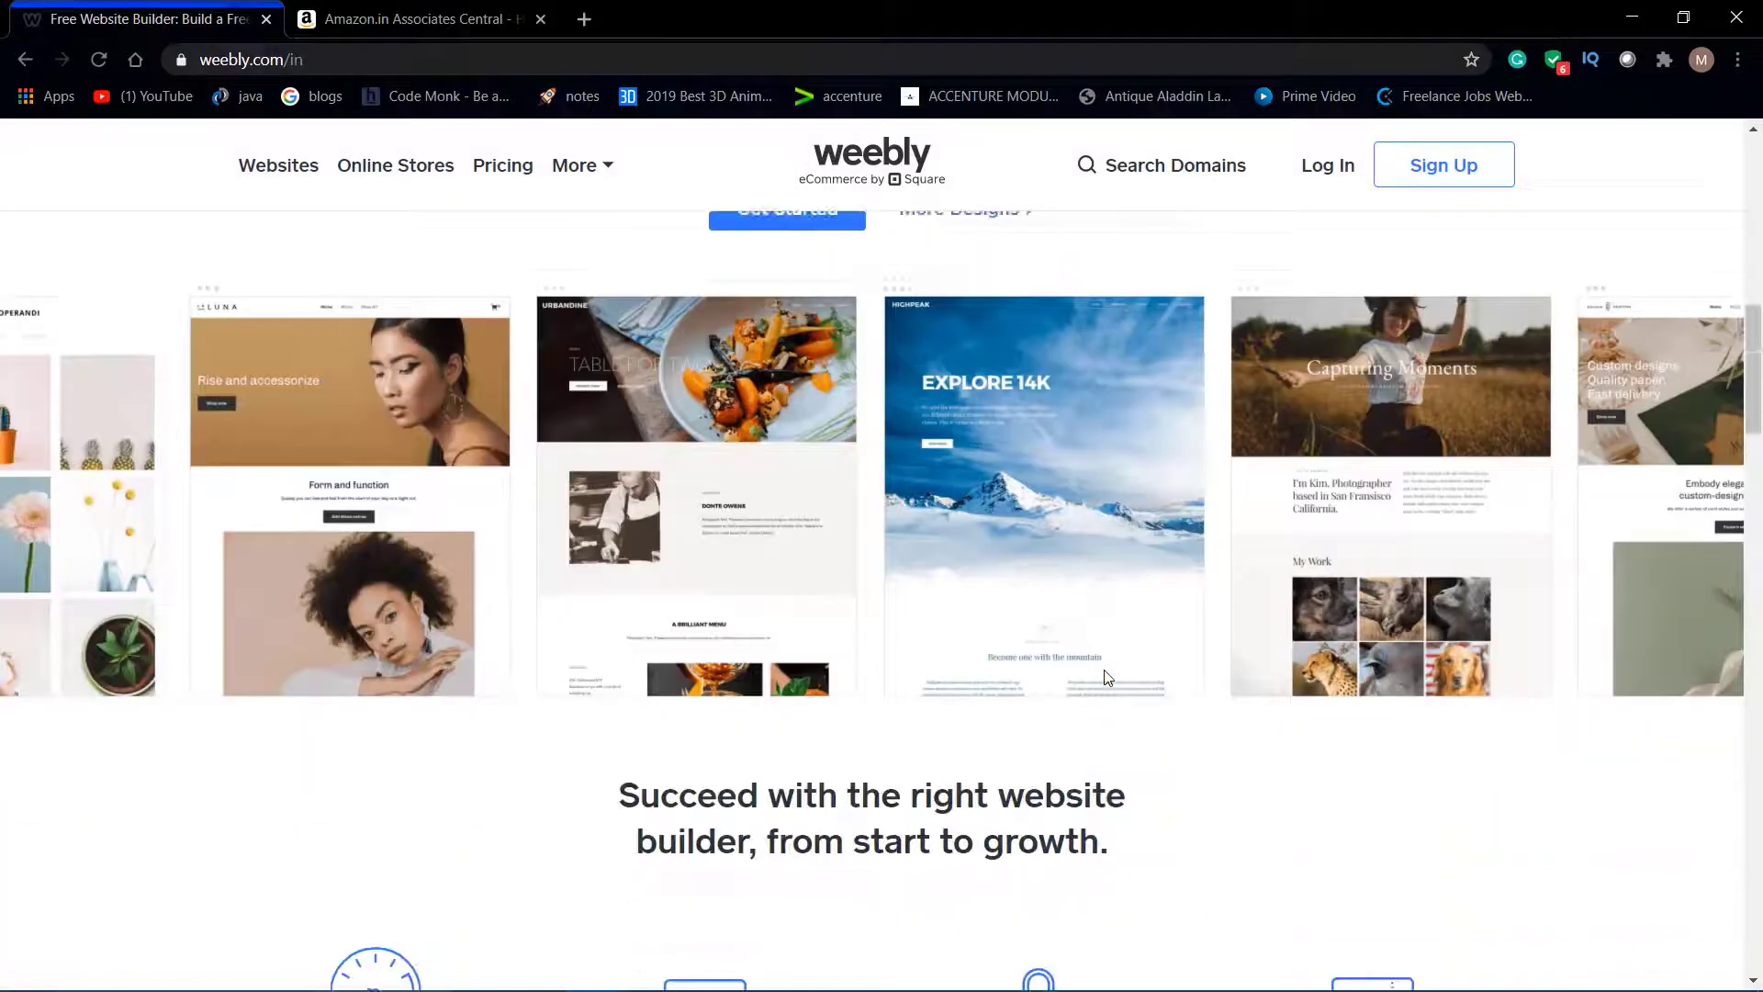
scroll(1106, 670, down, 7)
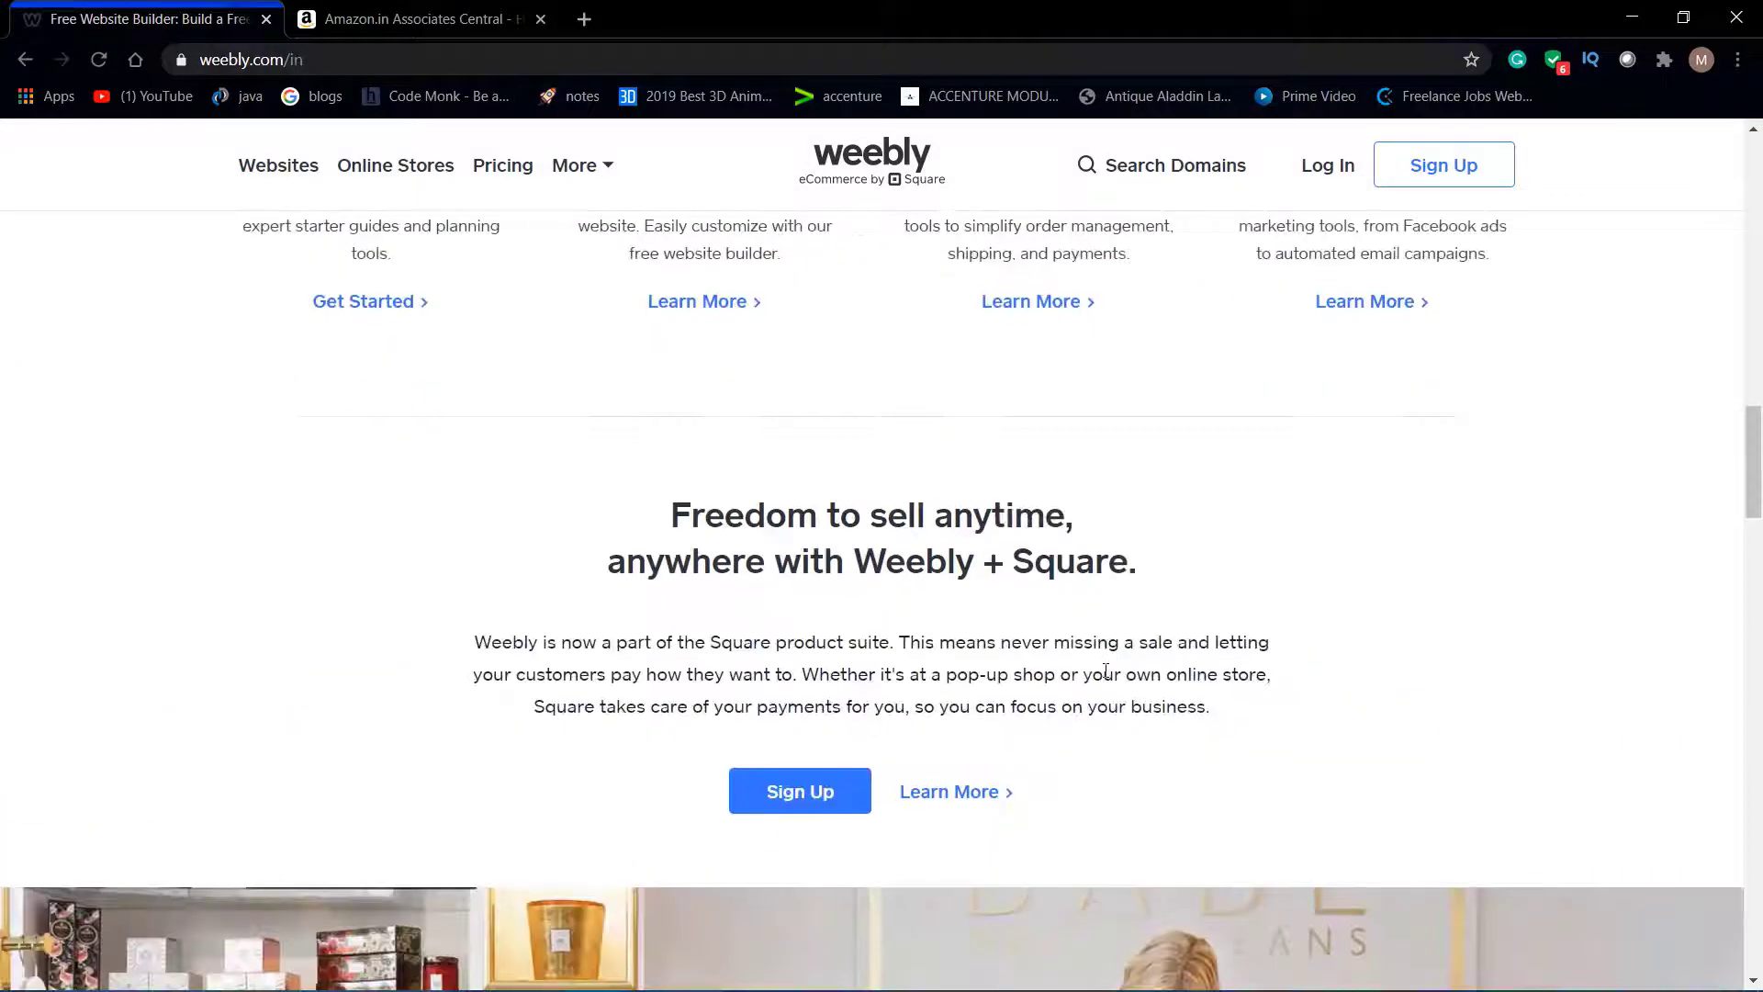
scroll(1105, 670, down, 7)
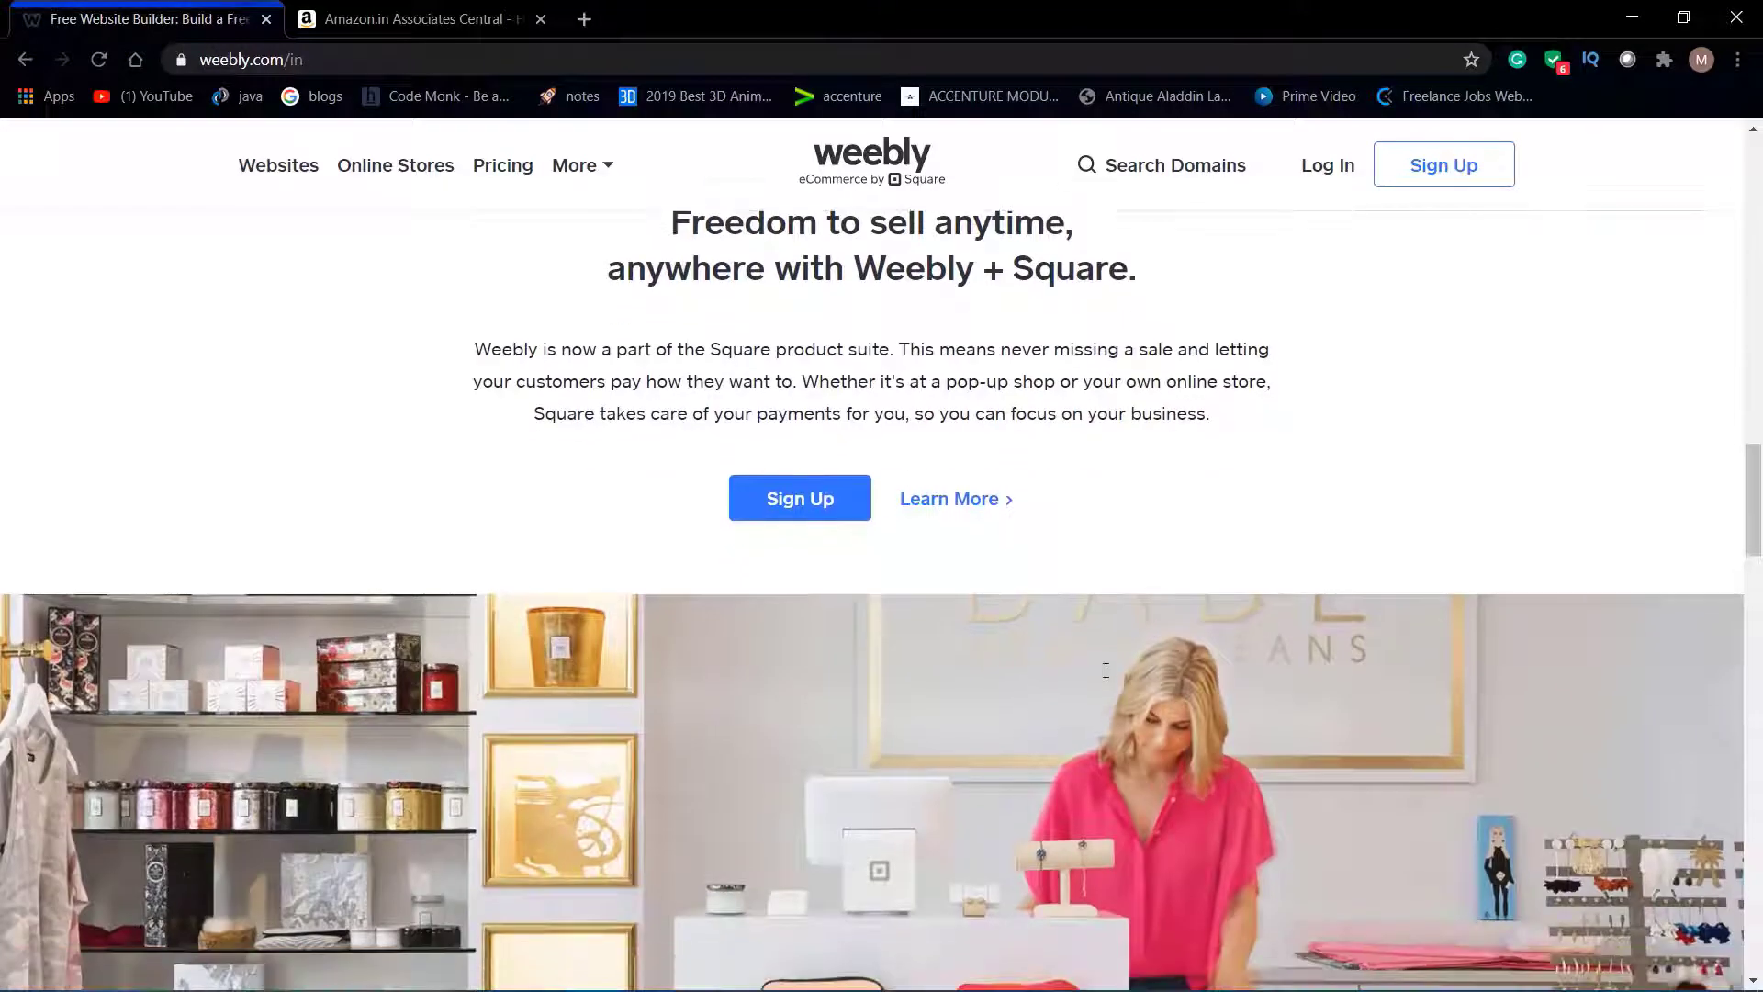
scroll(1105, 673, down, 12)
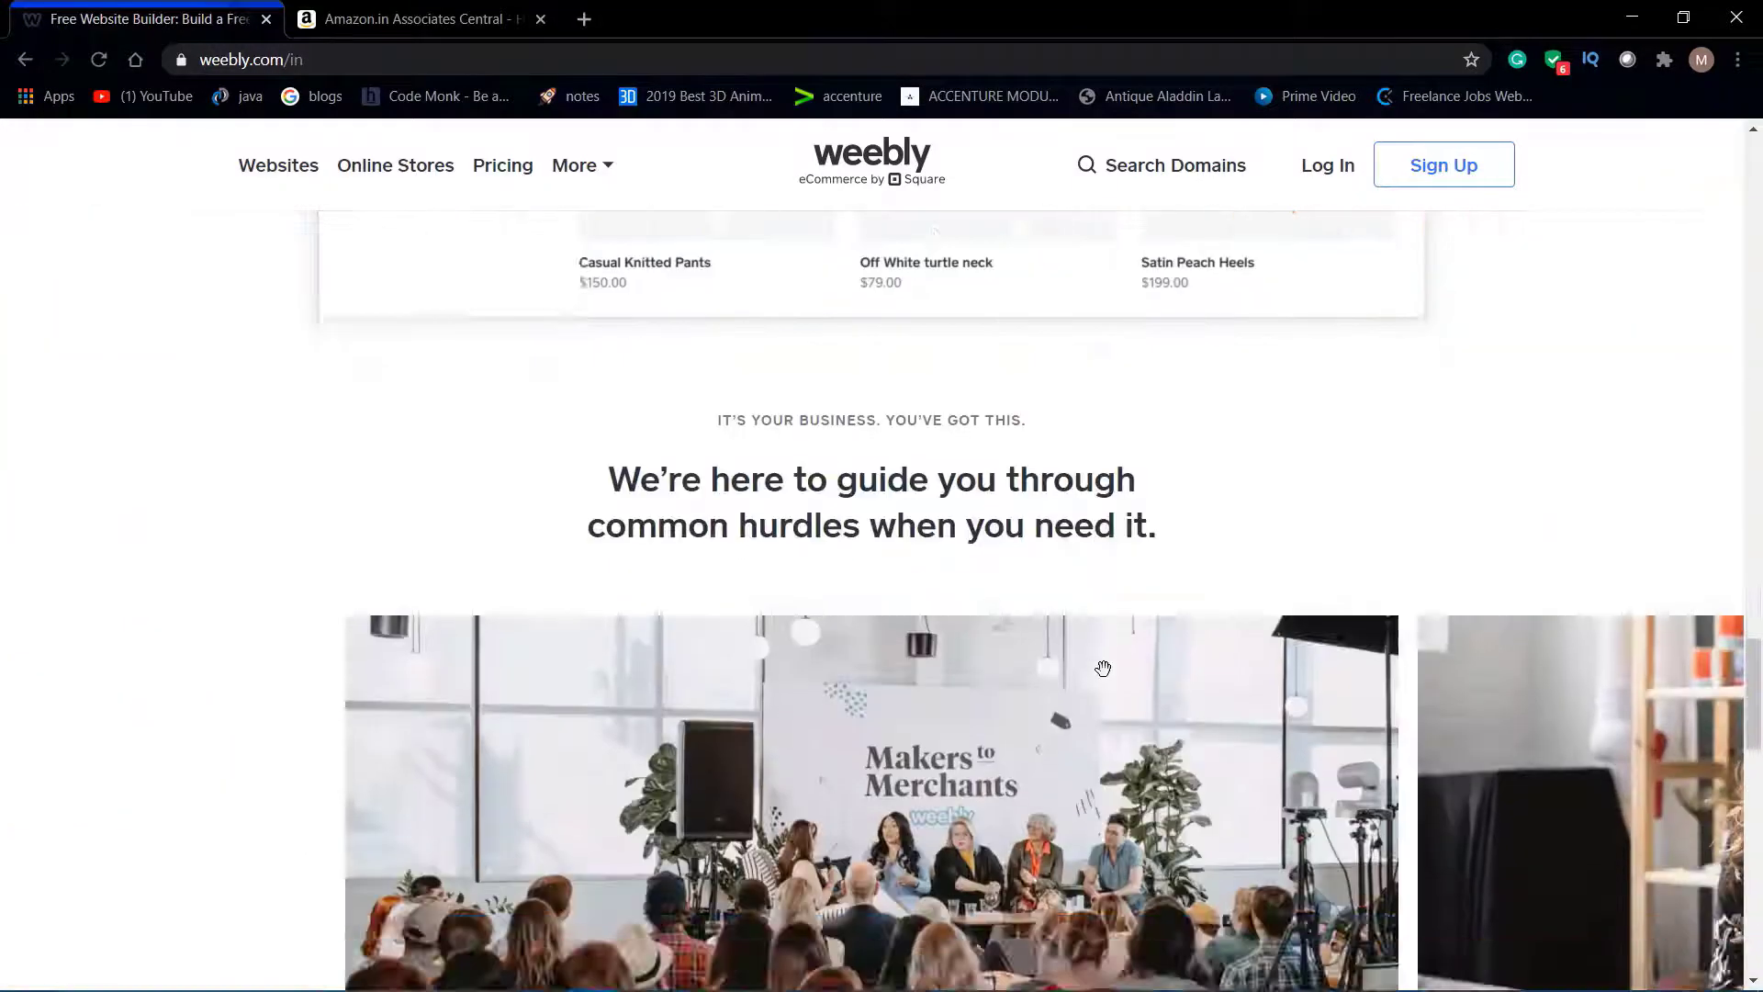
Examine the product listings and prices in the homepage's sample Mauve Jeans online store.
scroll(1106, 674, up, 6)
scroll(674, 571, up, 3)
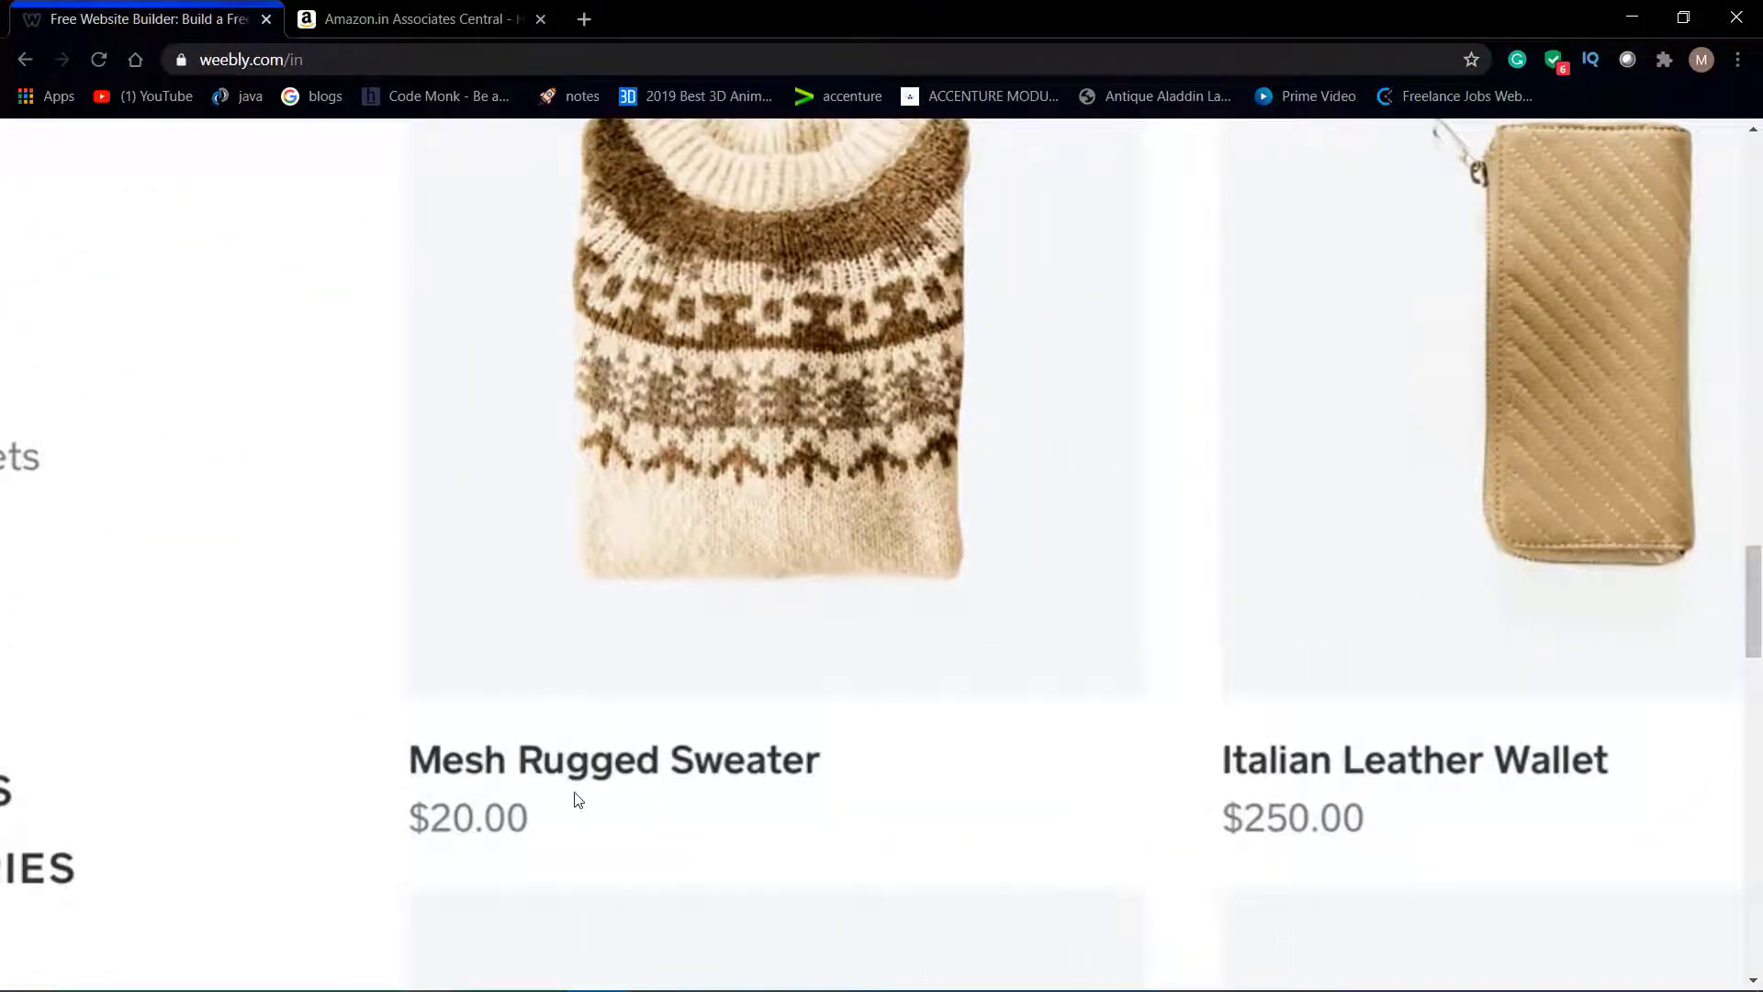
scroll(575, 800, up, 3)
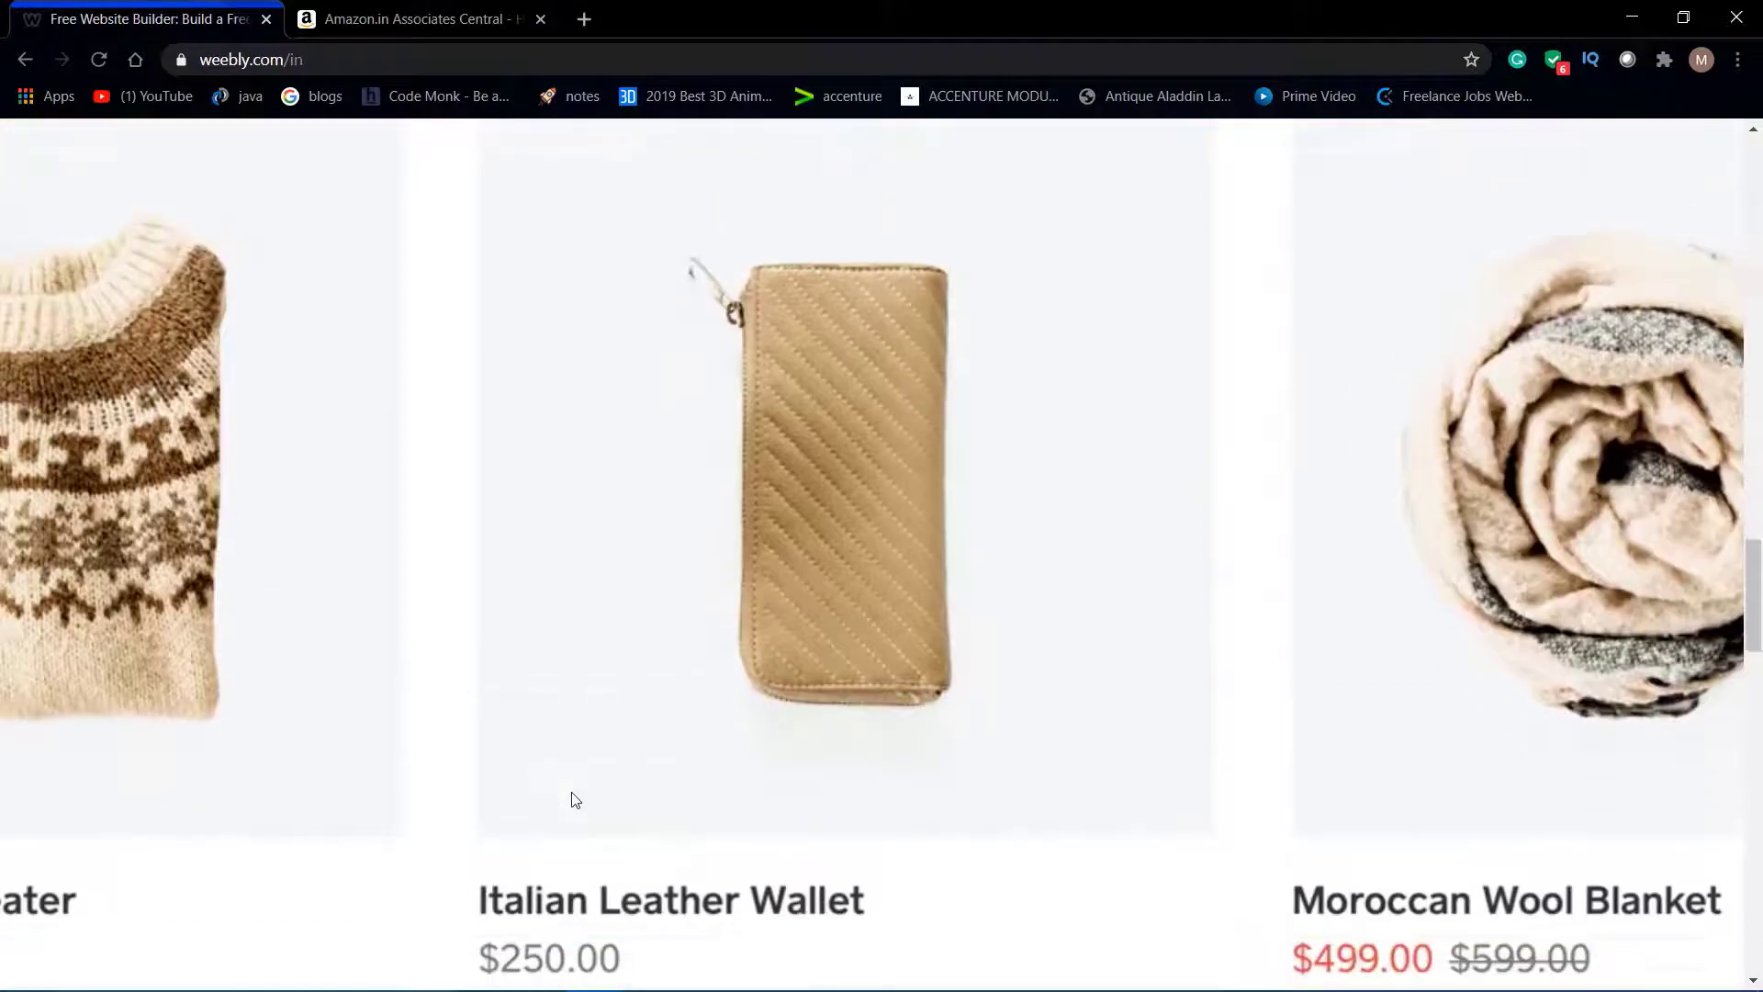
scroll(575, 800, down, 3)
scroll(575, 800, down, 2)
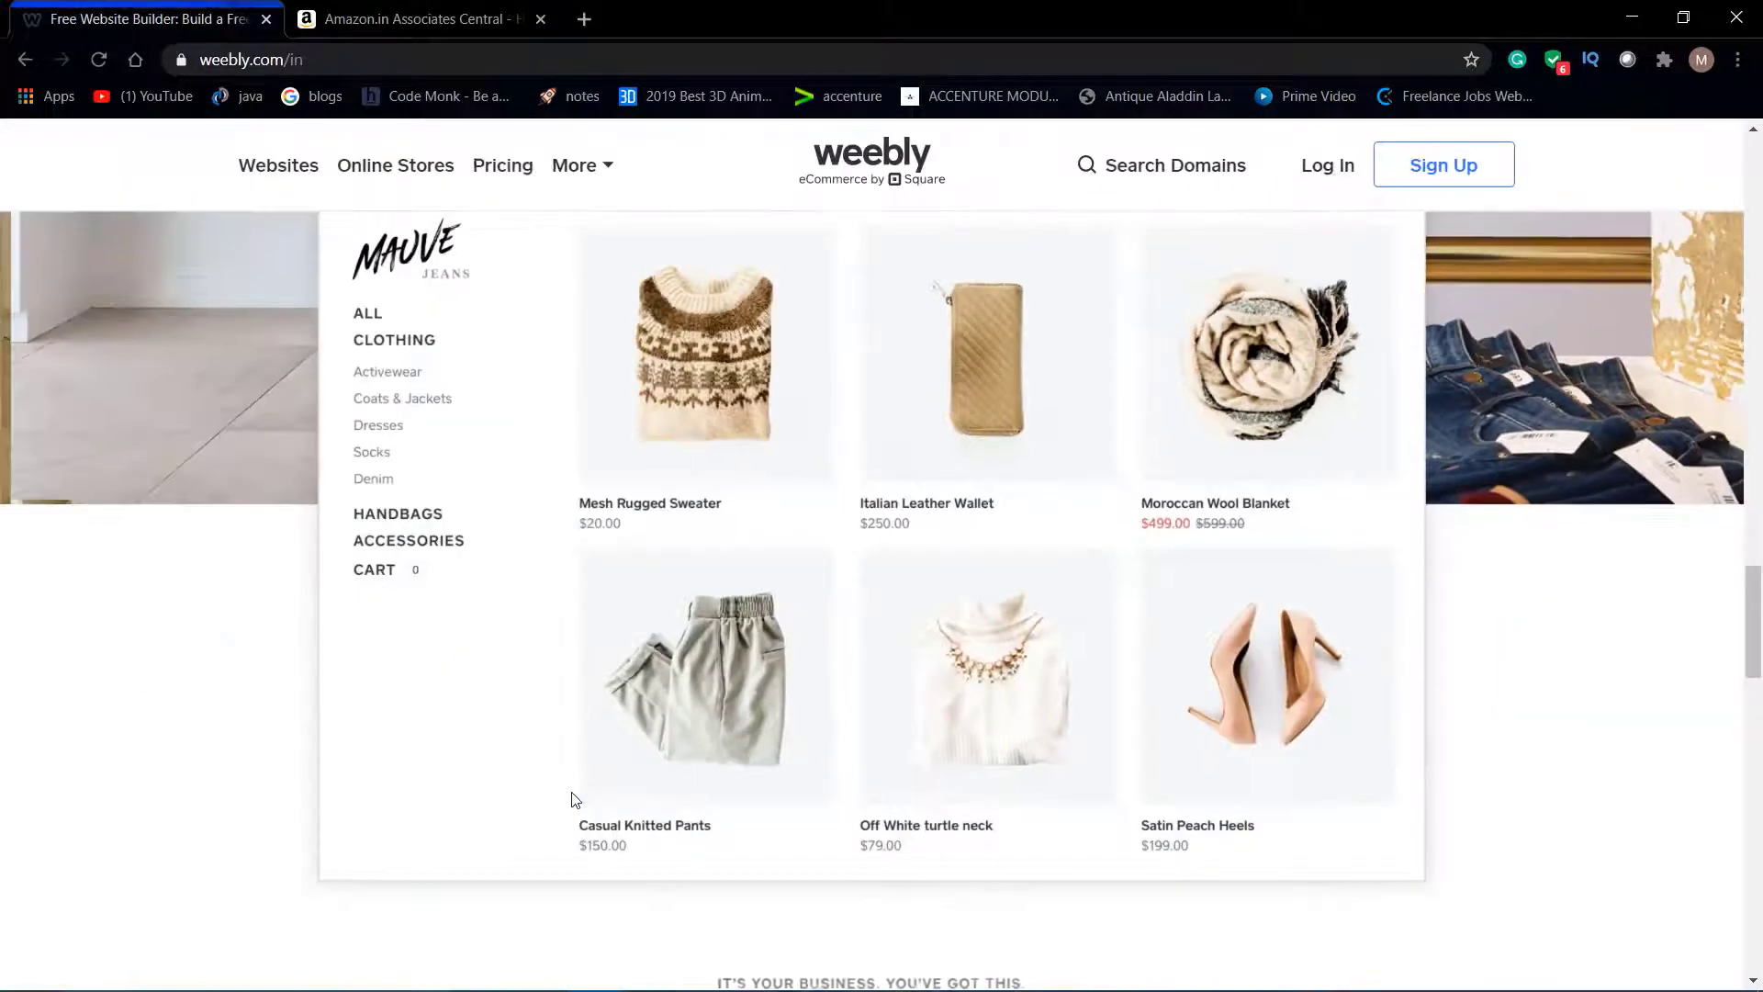
scroll(575, 800, down, 2)
scroll(575, 800, up, 3)
scroll(575, 800, right, 5)
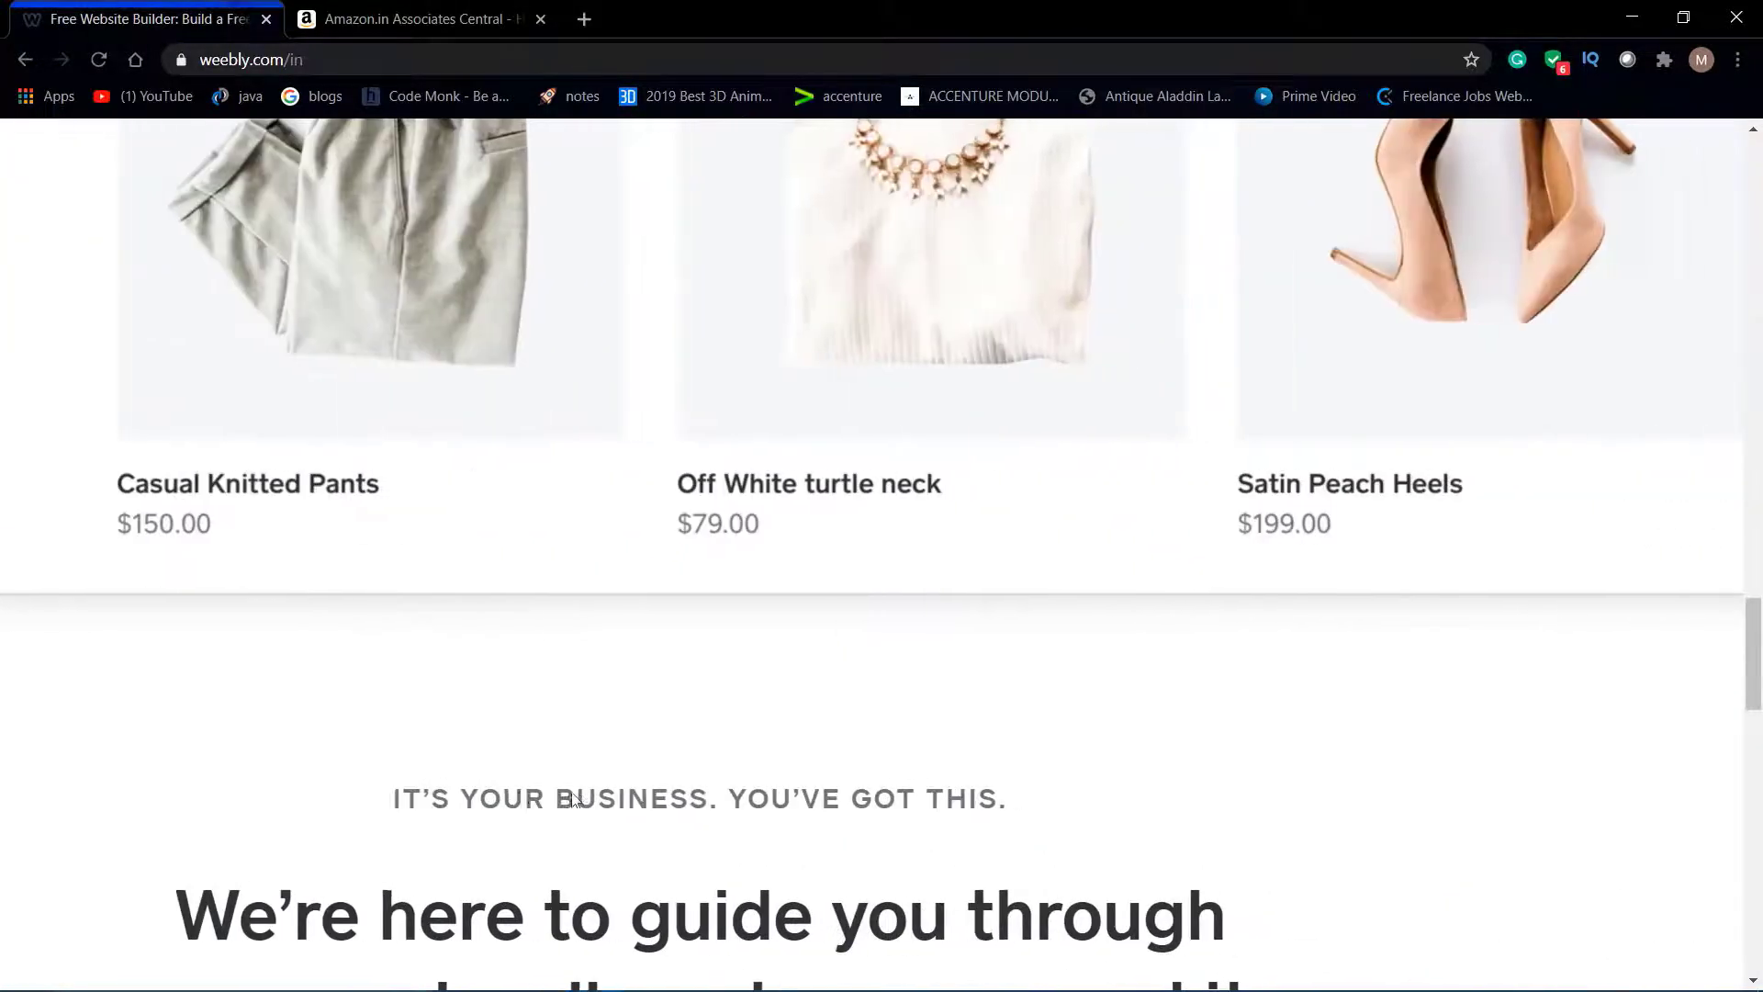
scroll(575, 800, up, 2)
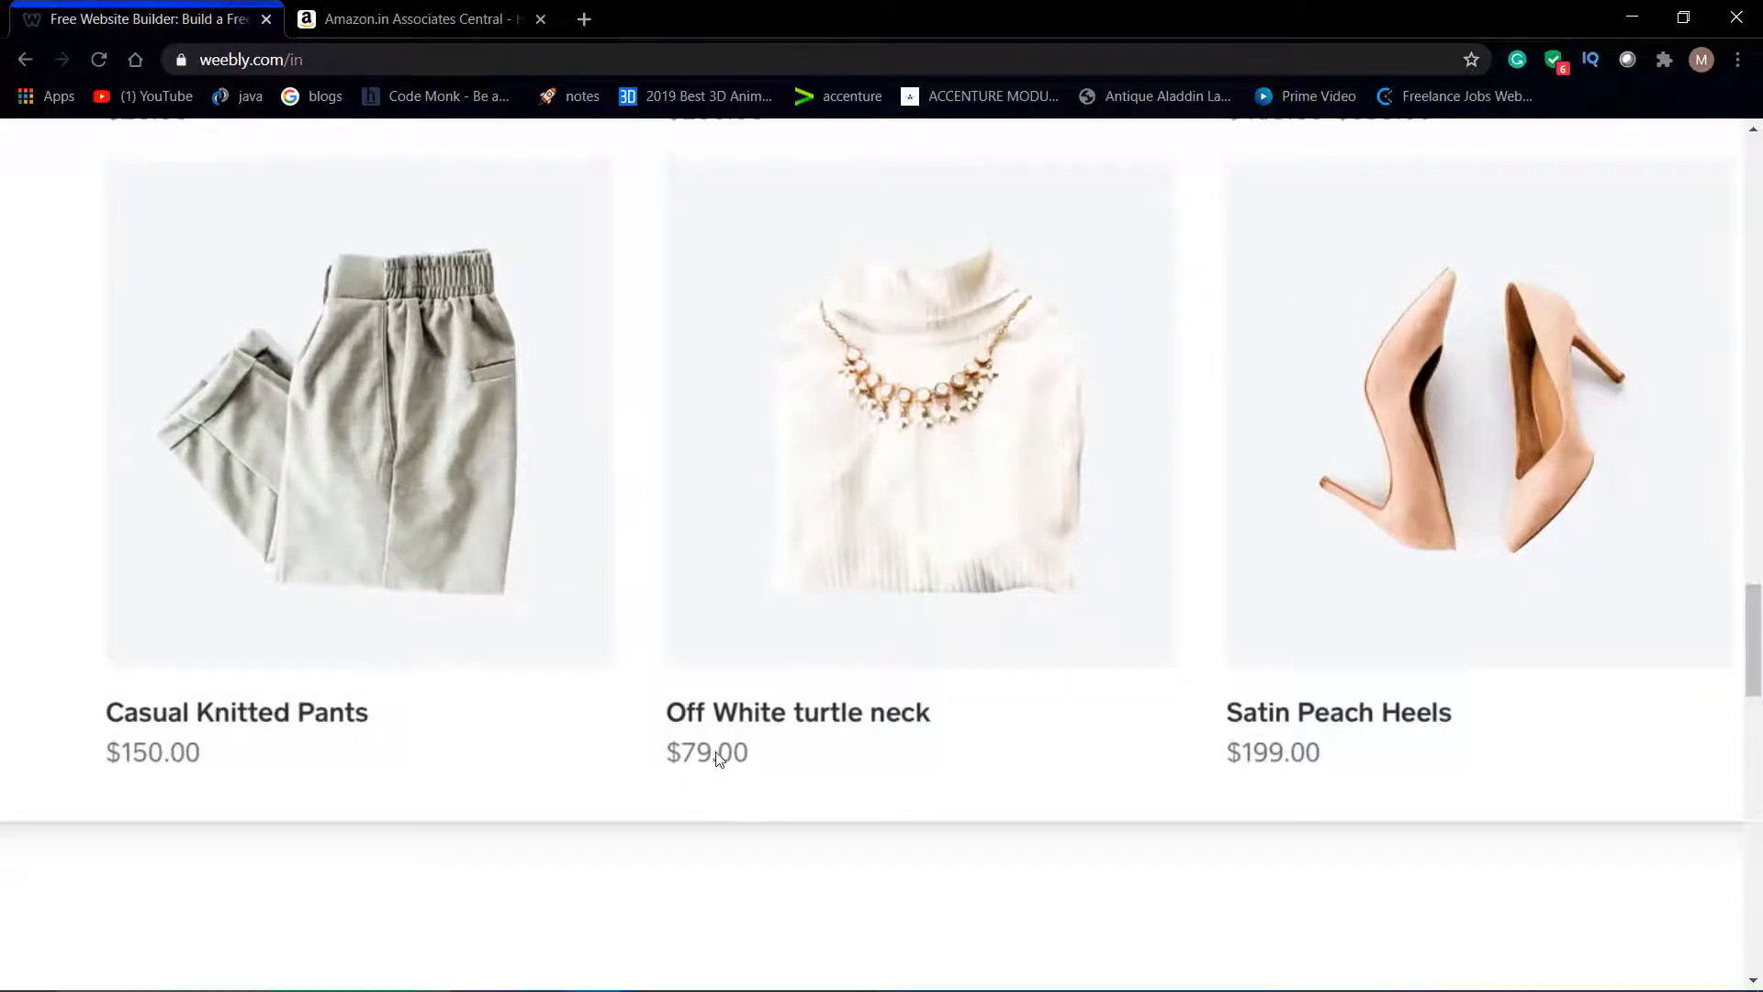
scroll(1111, 735, up, 2)
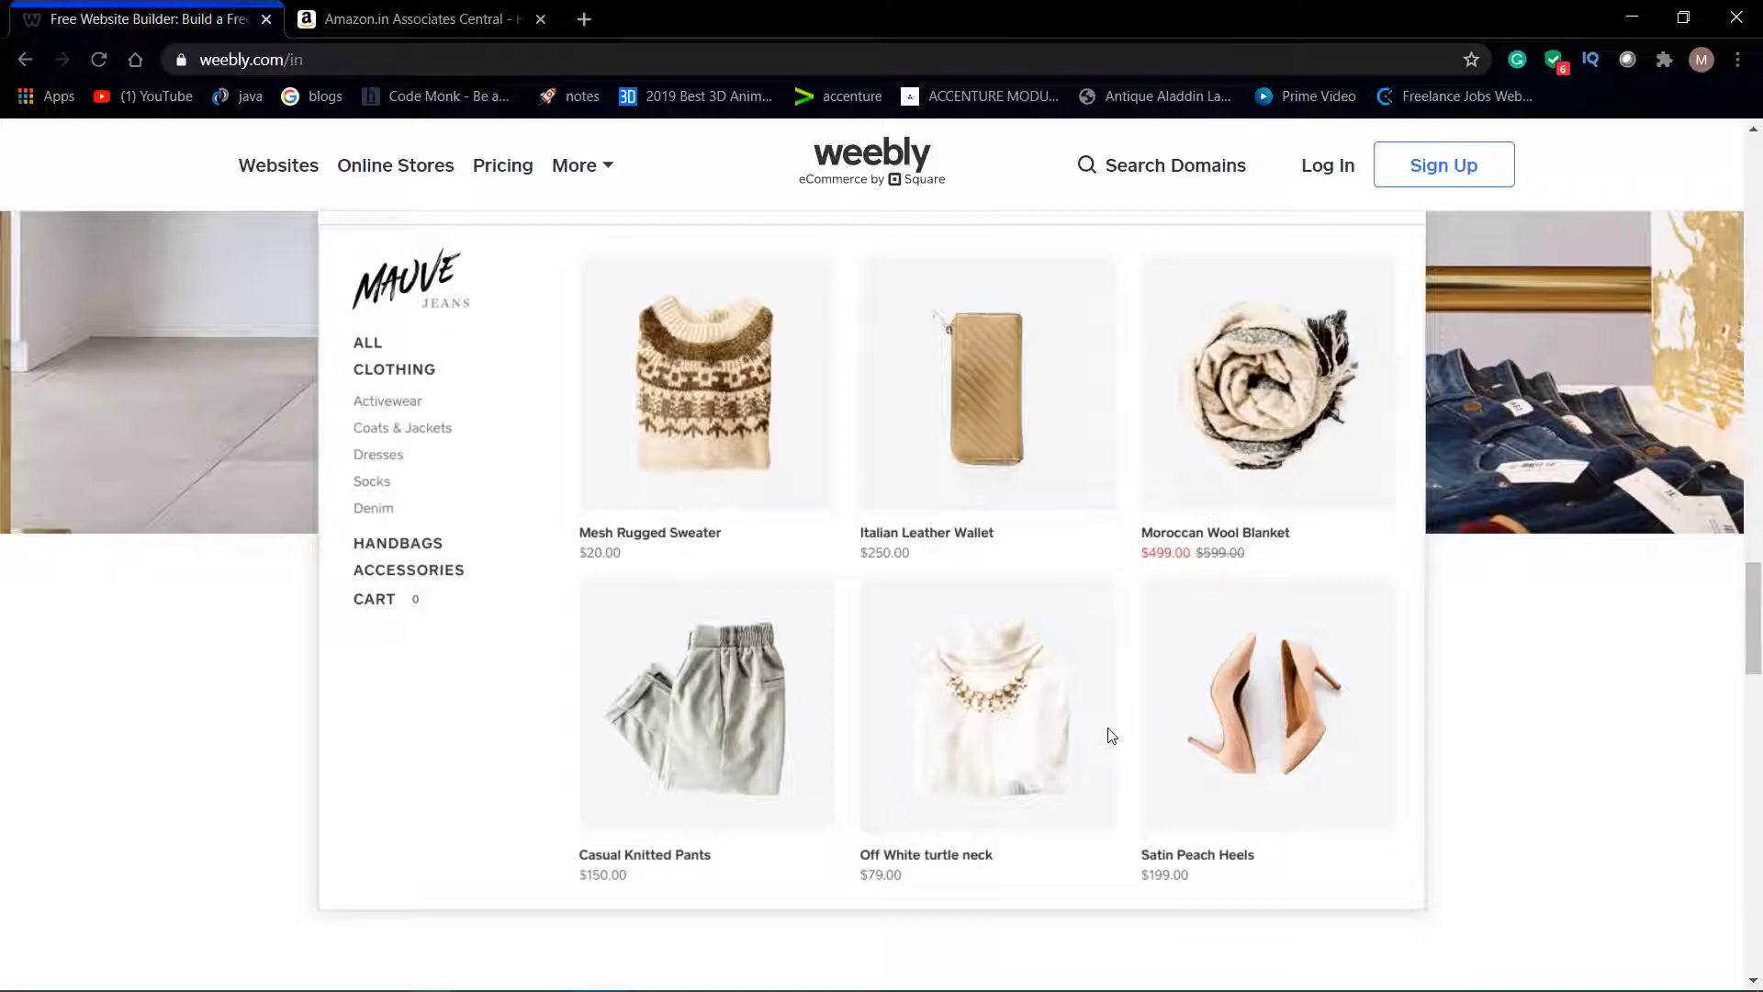
Look over the homepage's community events and customer support sections.
scroll(1045, 835, down, 15)
scroll(1047, 836, up, 7)
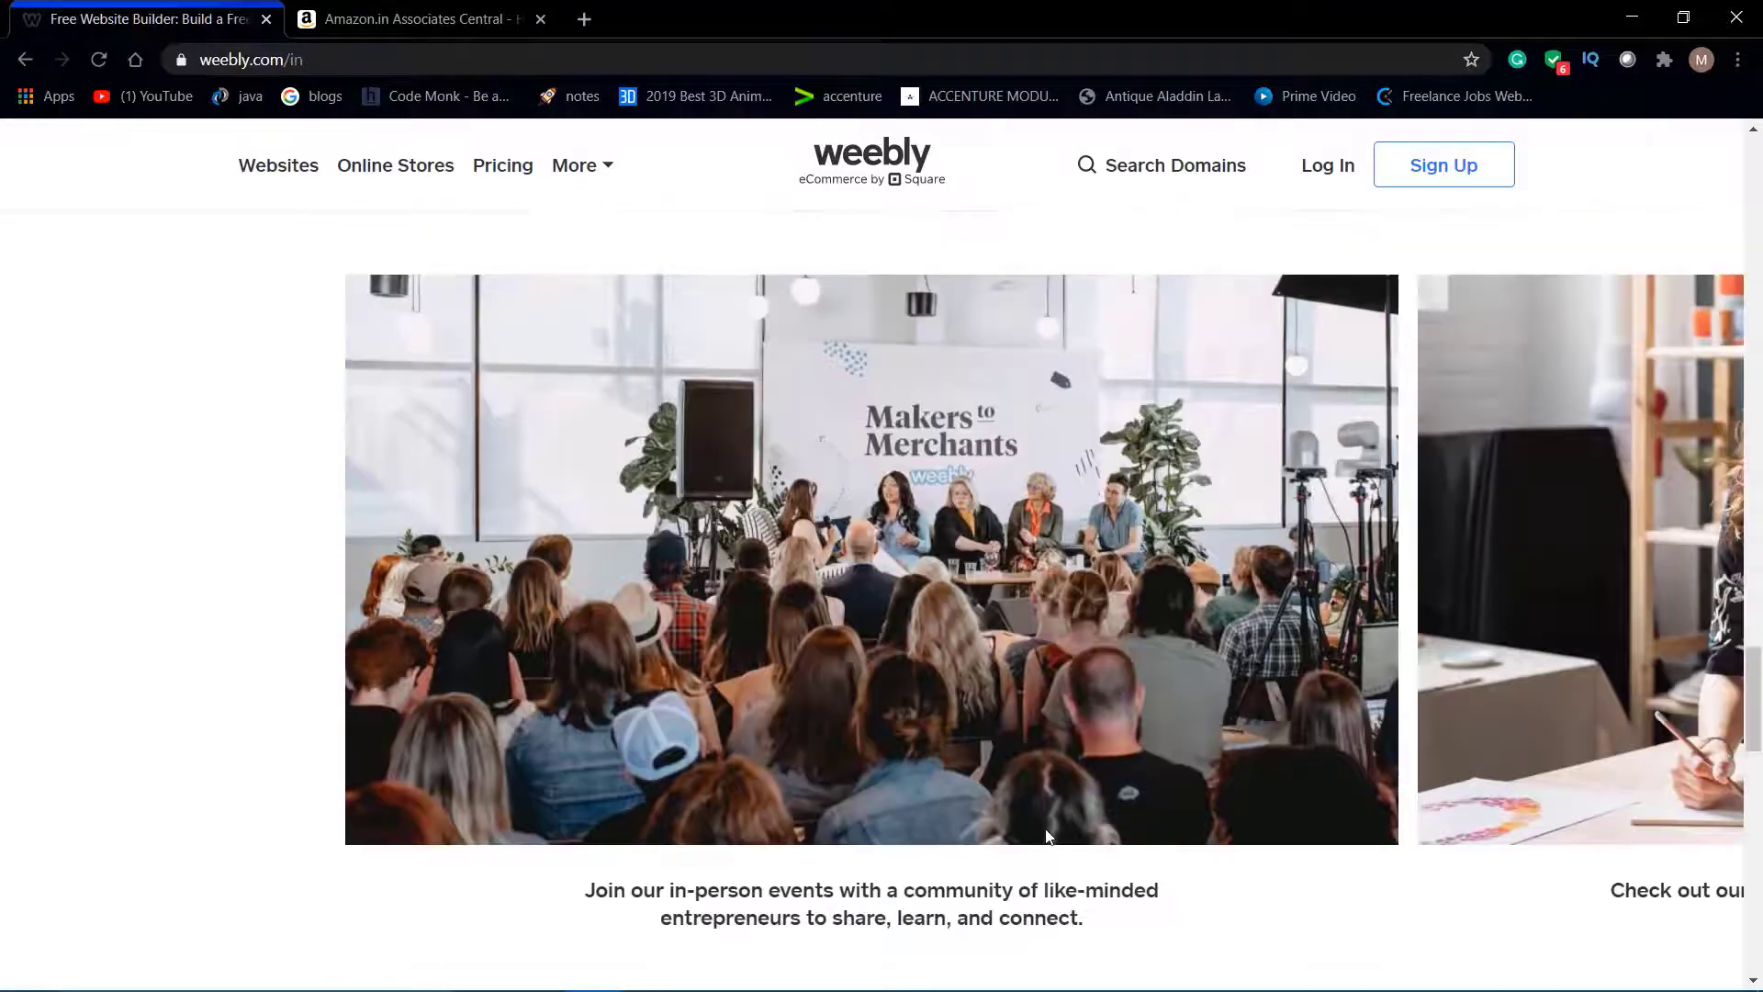
scroll(1047, 836, down, 1)
scroll(1048, 836, down, 20)
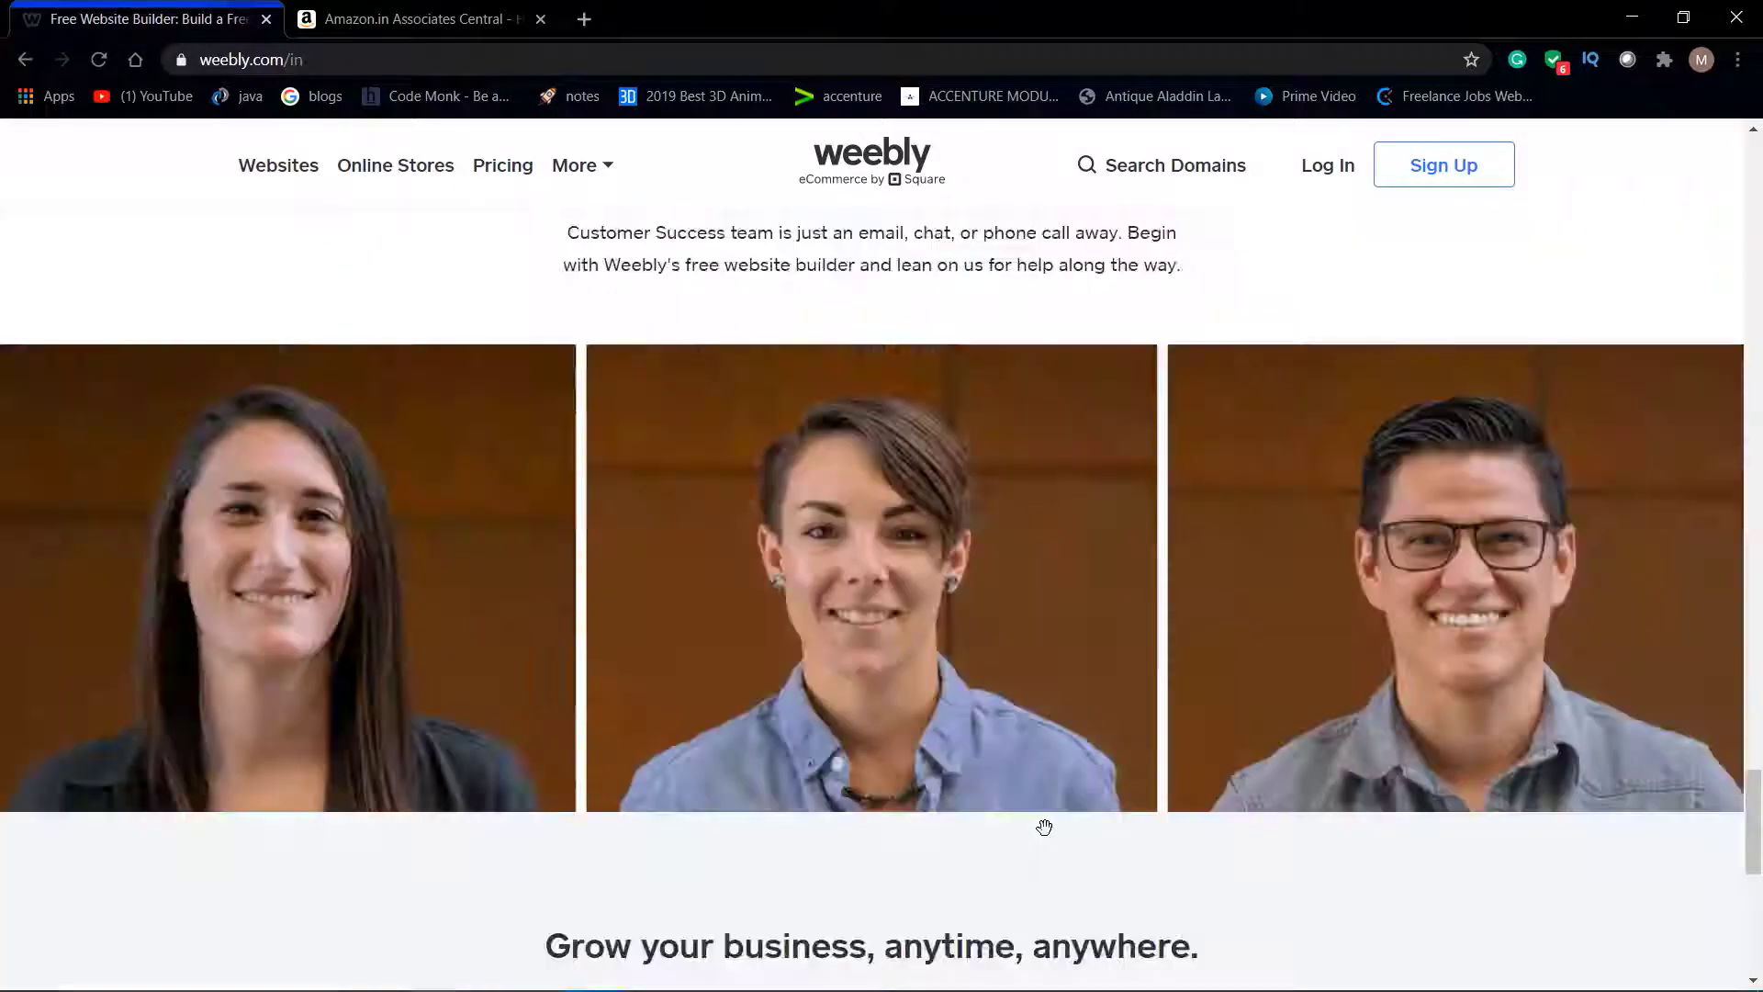
Open the Weebly account sign-up form and its country selection.
scroll(1047, 836, up, 20)
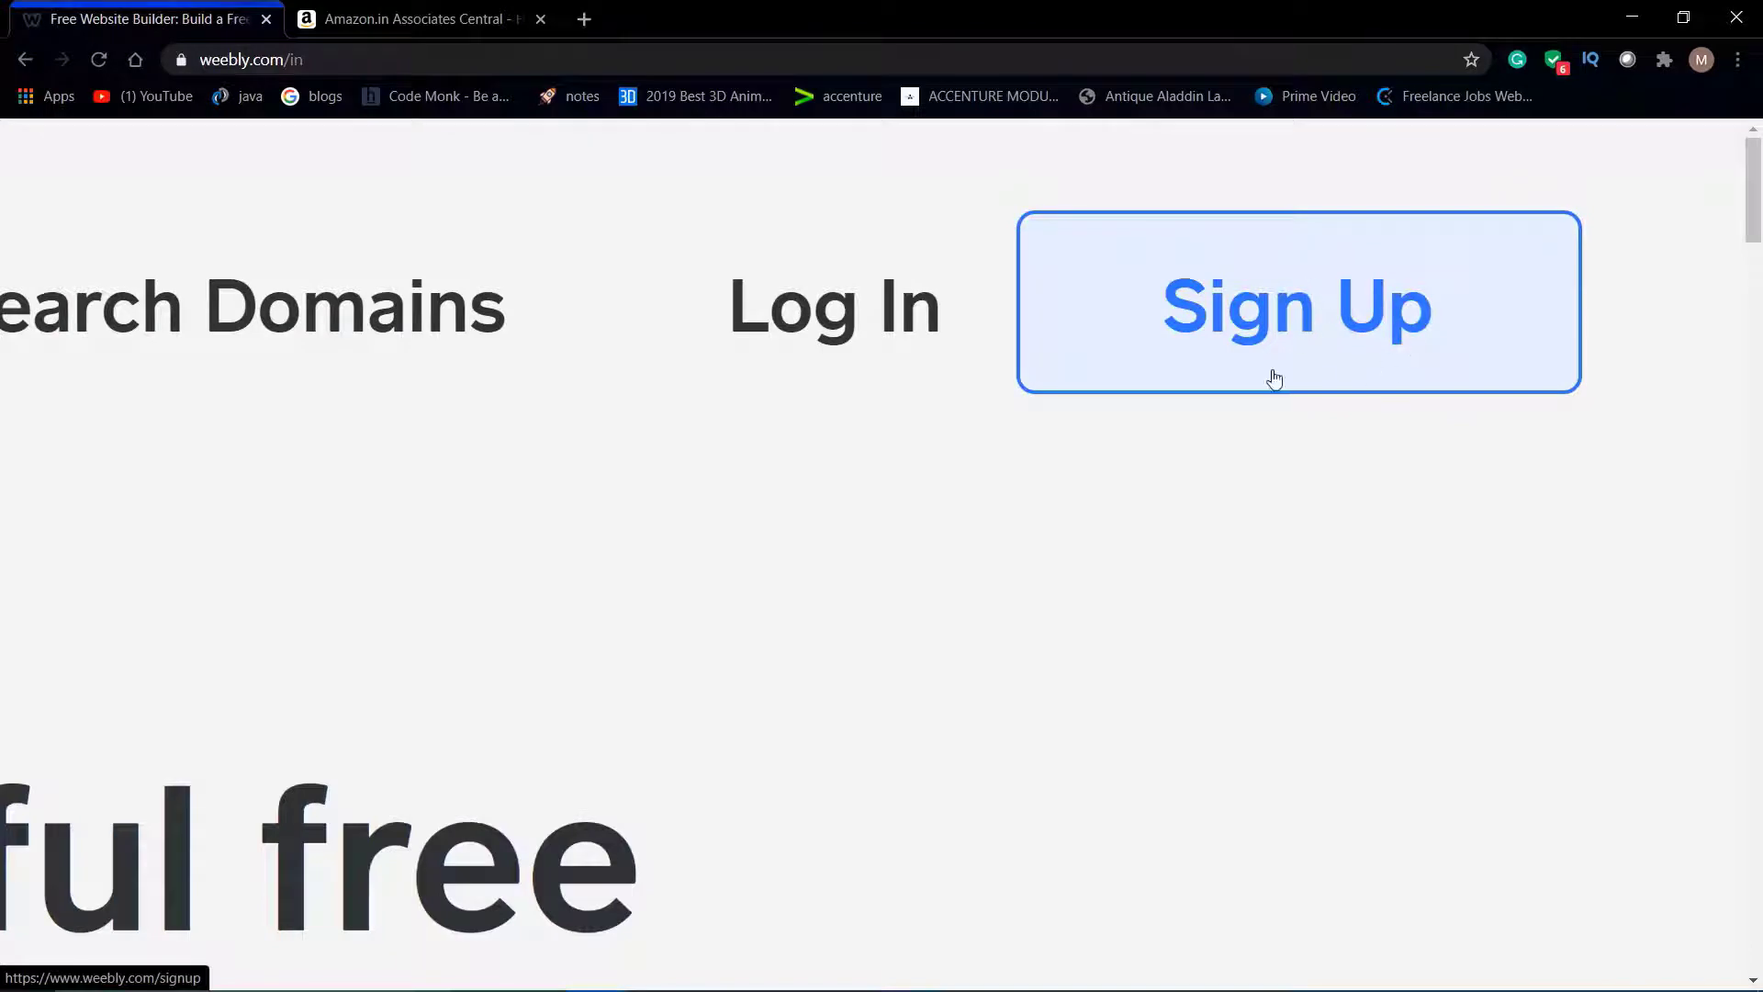
click(1273, 315)
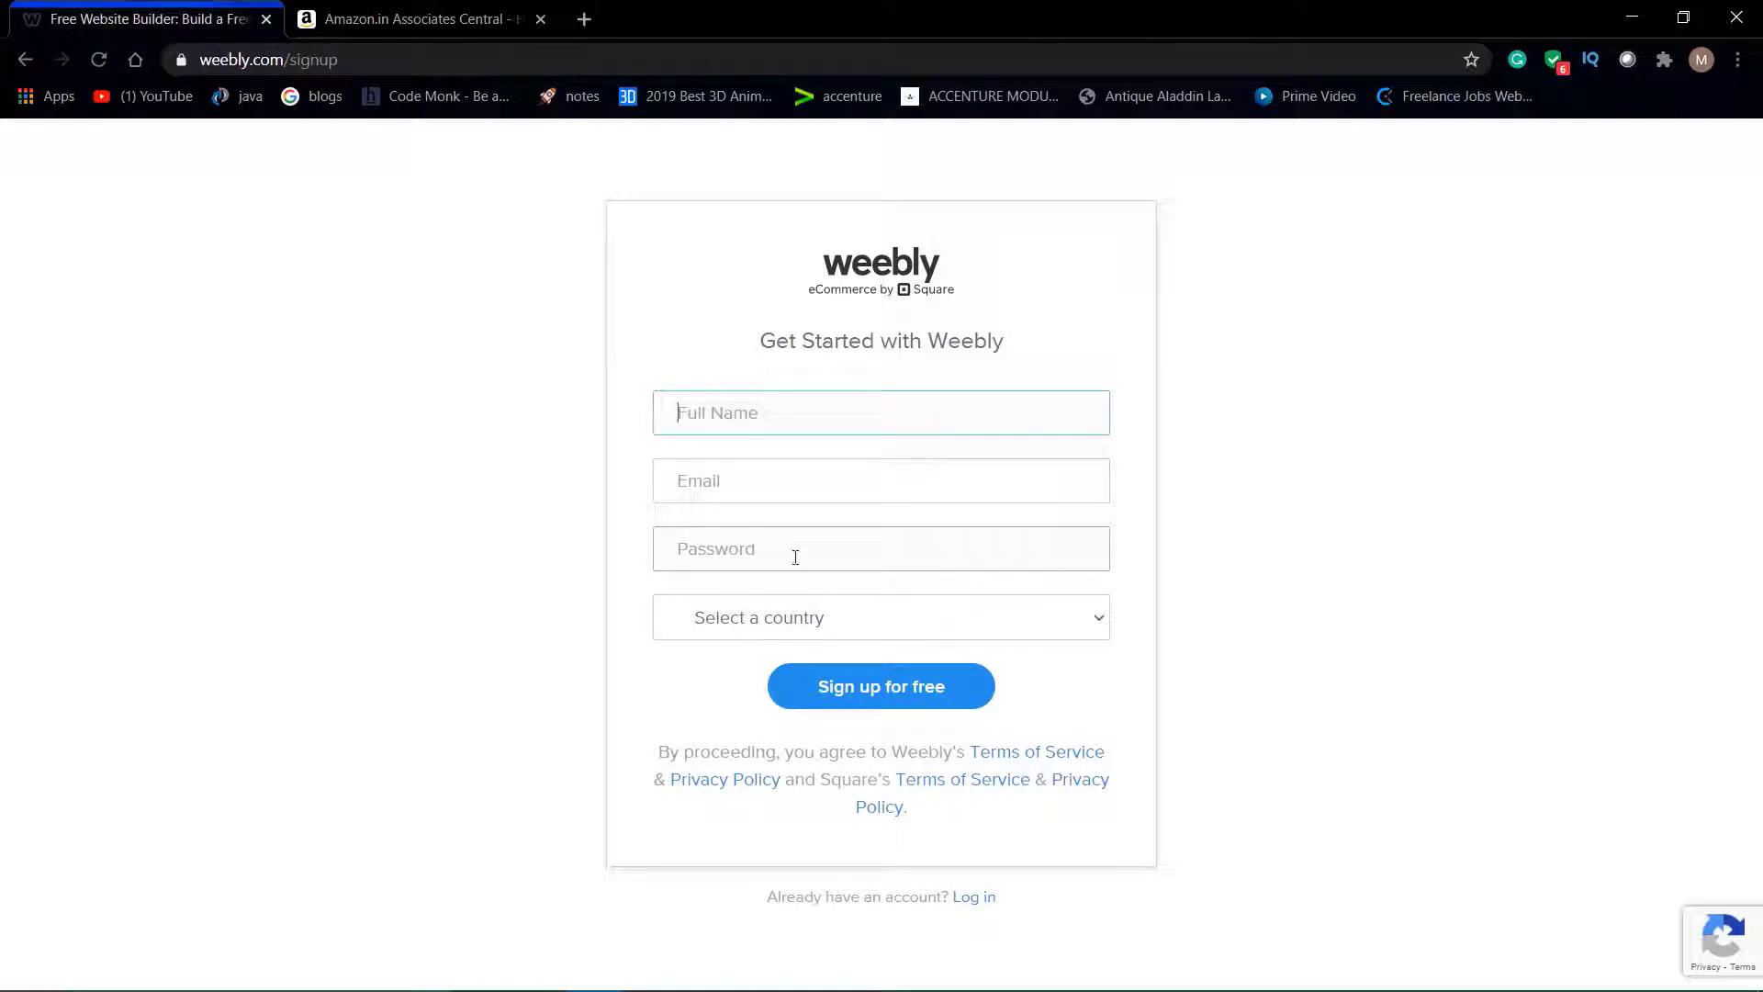
click(820, 630)
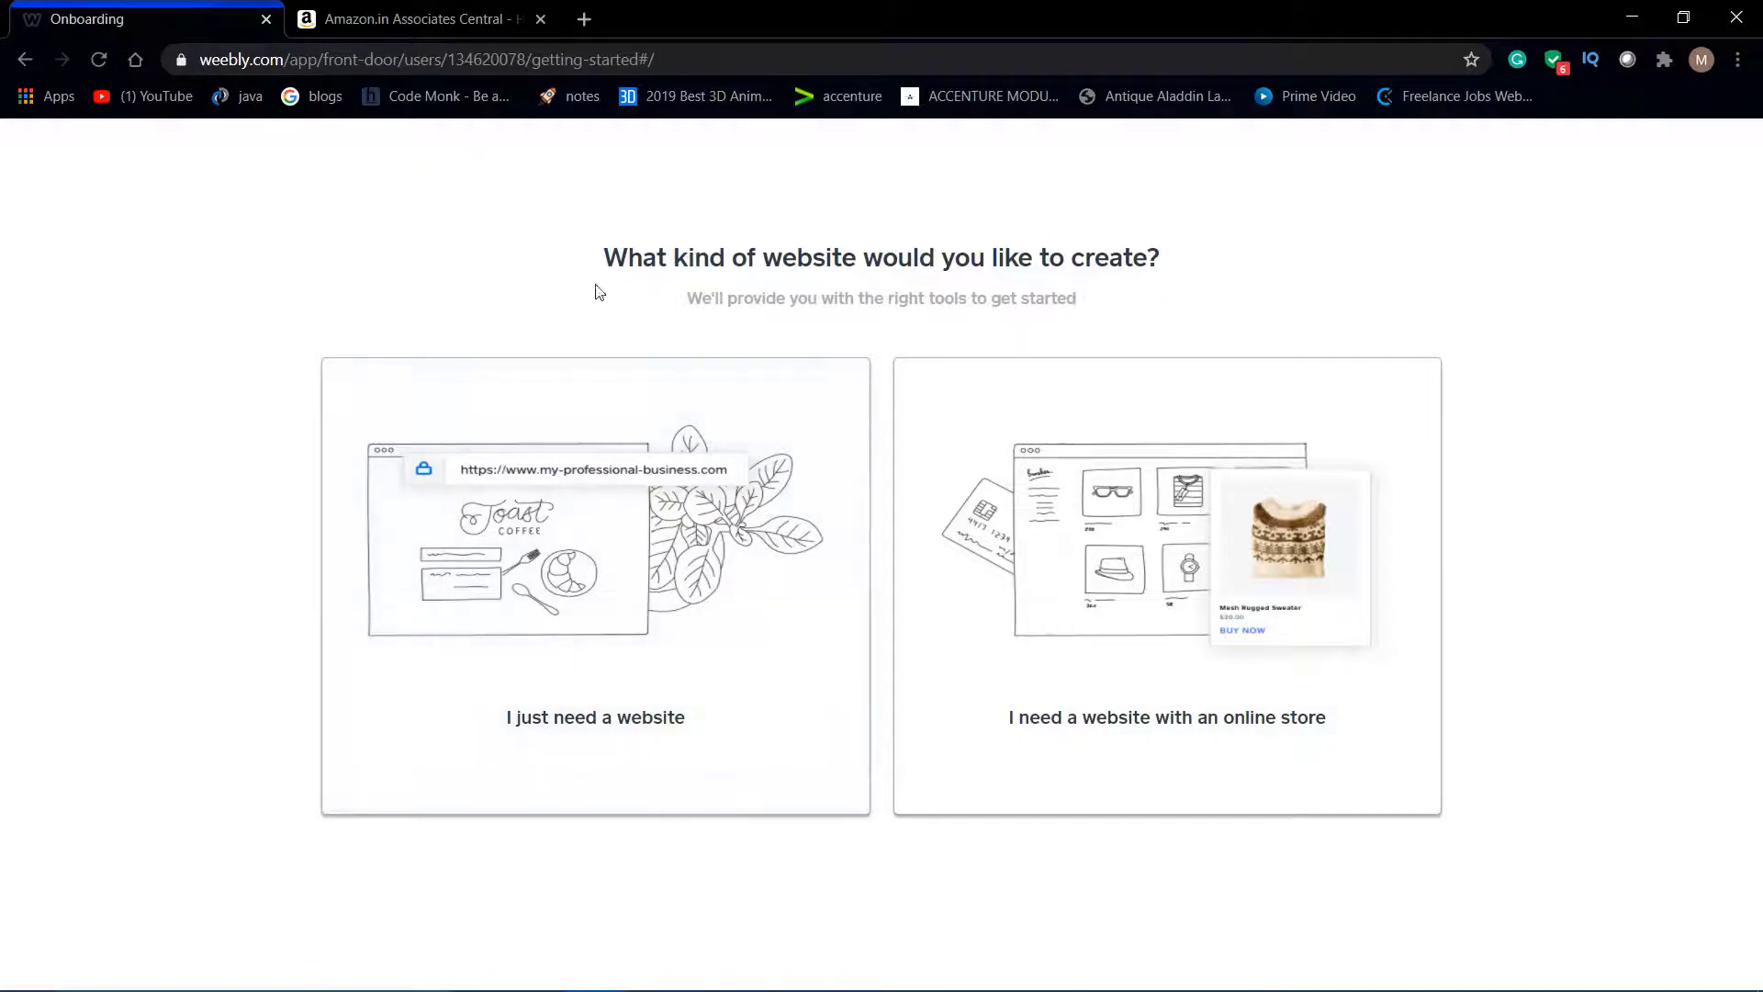
Choose the "I just need a website" option as the kind of website to create.
drag(590, 264, 1174, 272)
click(425, 732)
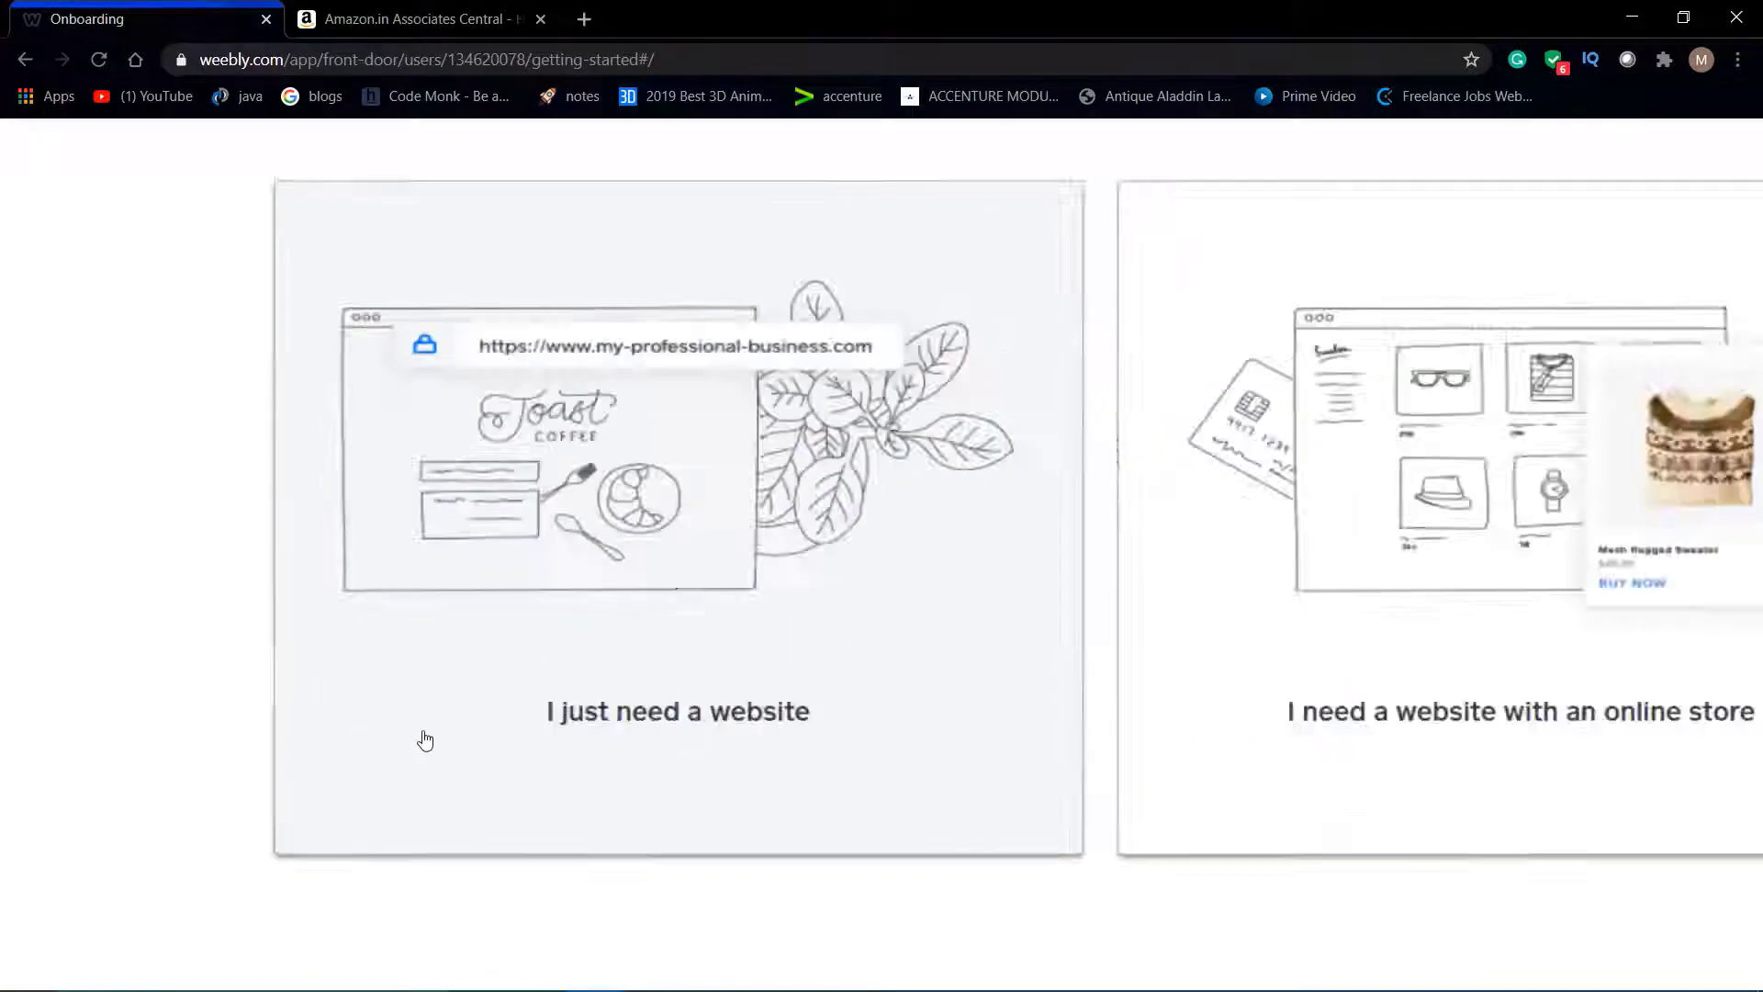
scroll(694, 730, down, 5)
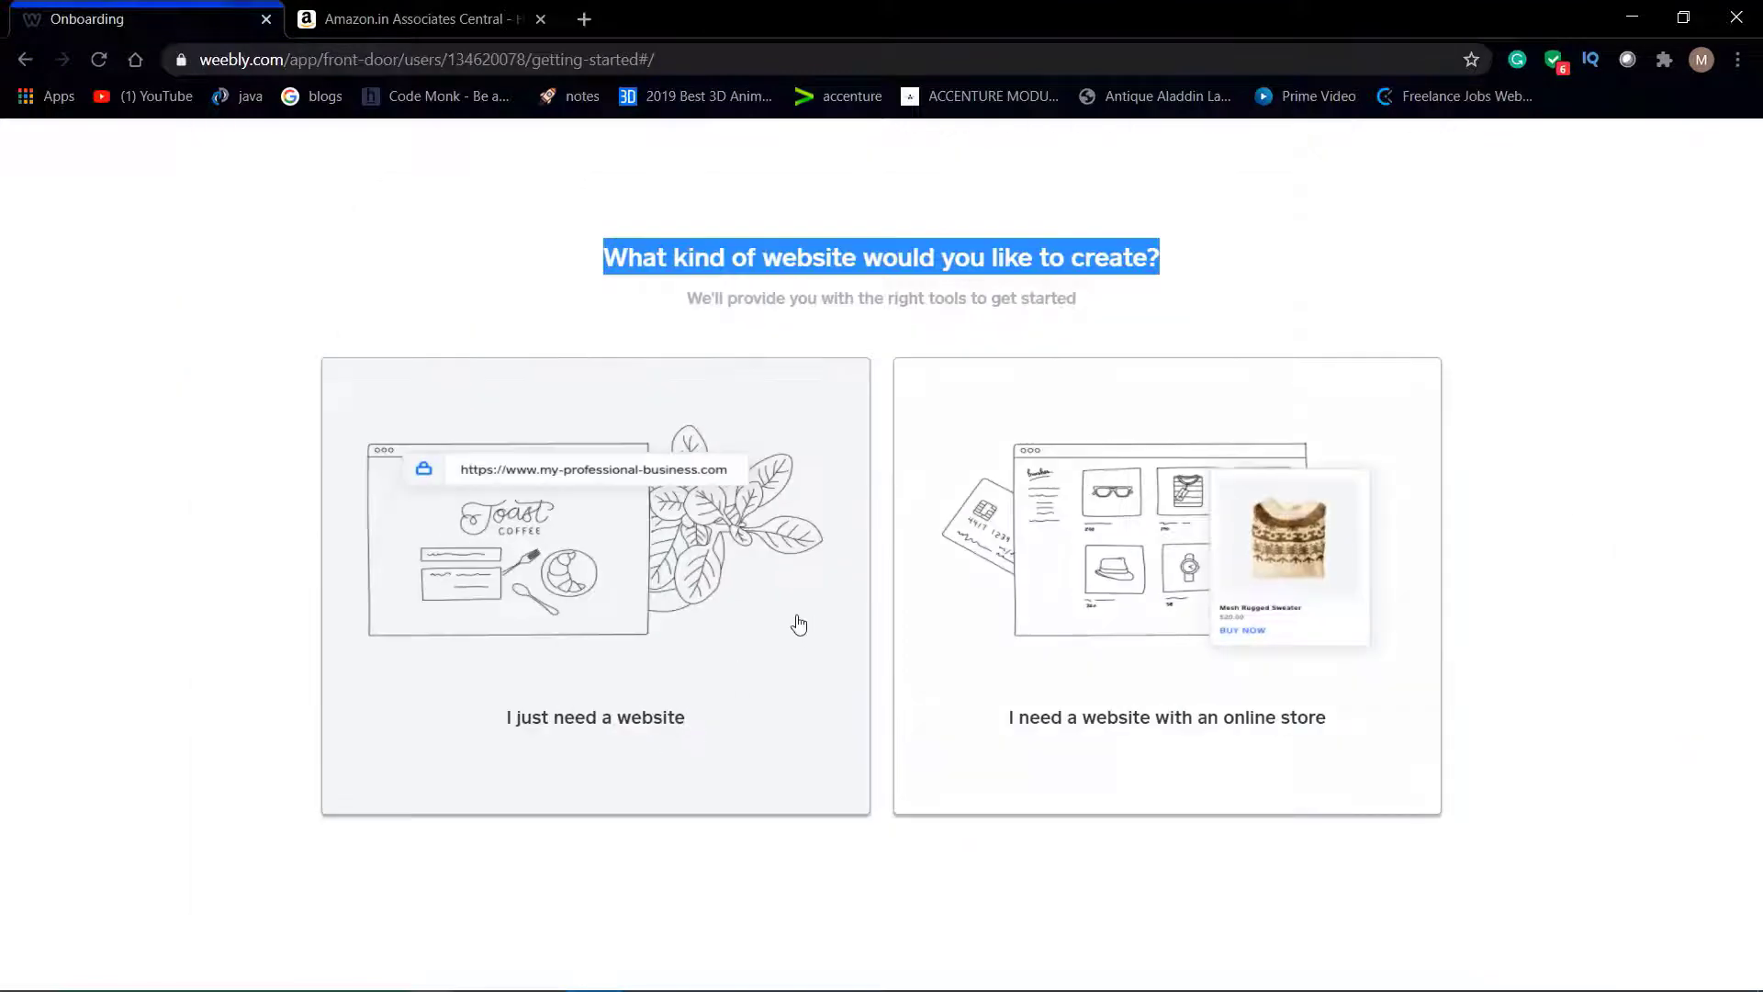
scroll(1190, 716, up, 5)
scroll(1191, 714, down, 3)
scroll(1190, 714, down, 3)
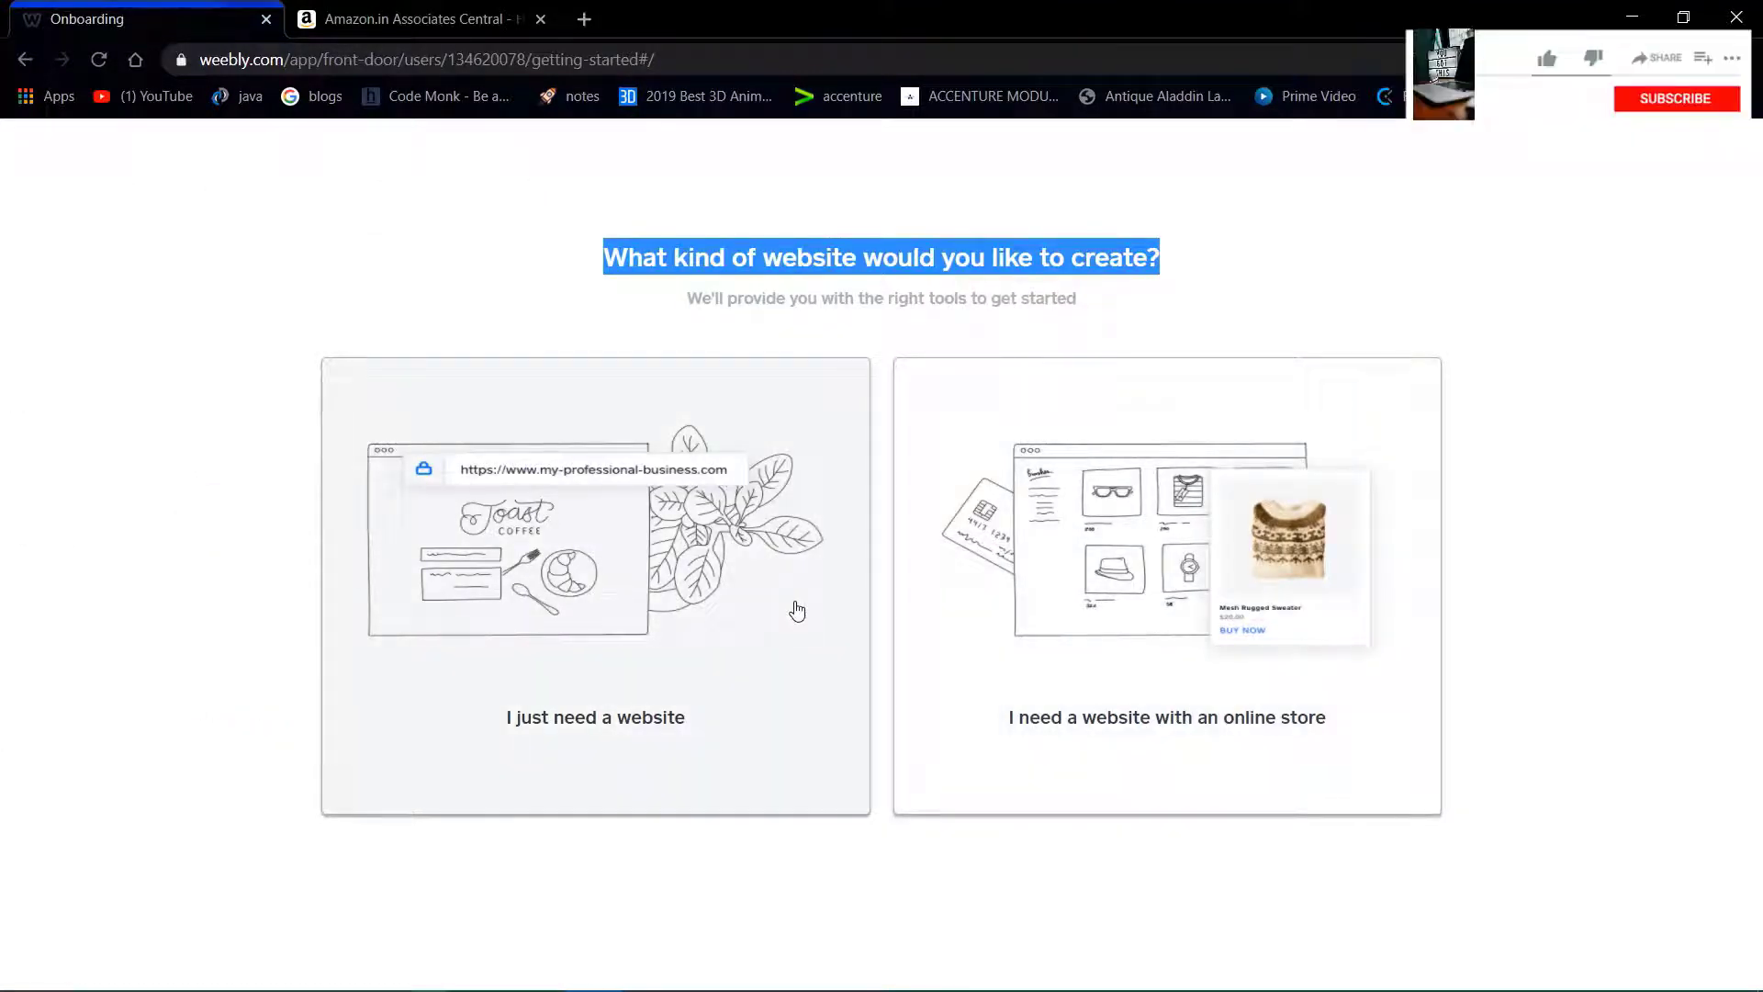
click(564, 216)
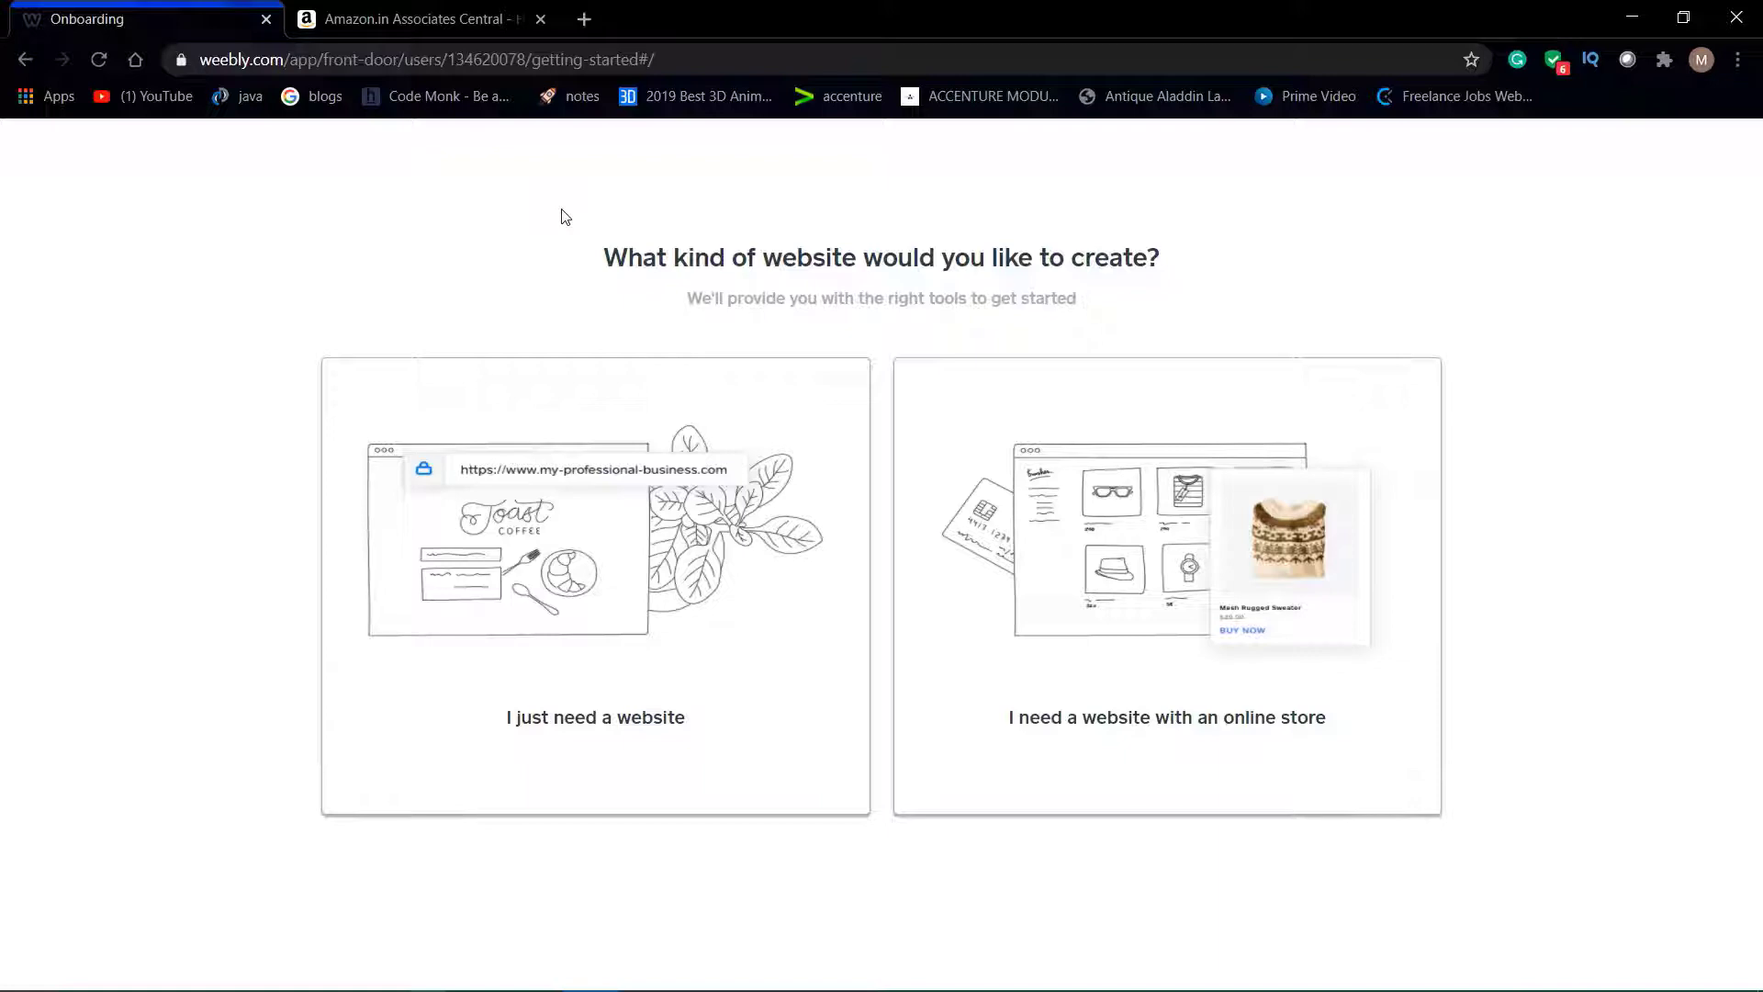
click(601, 638)
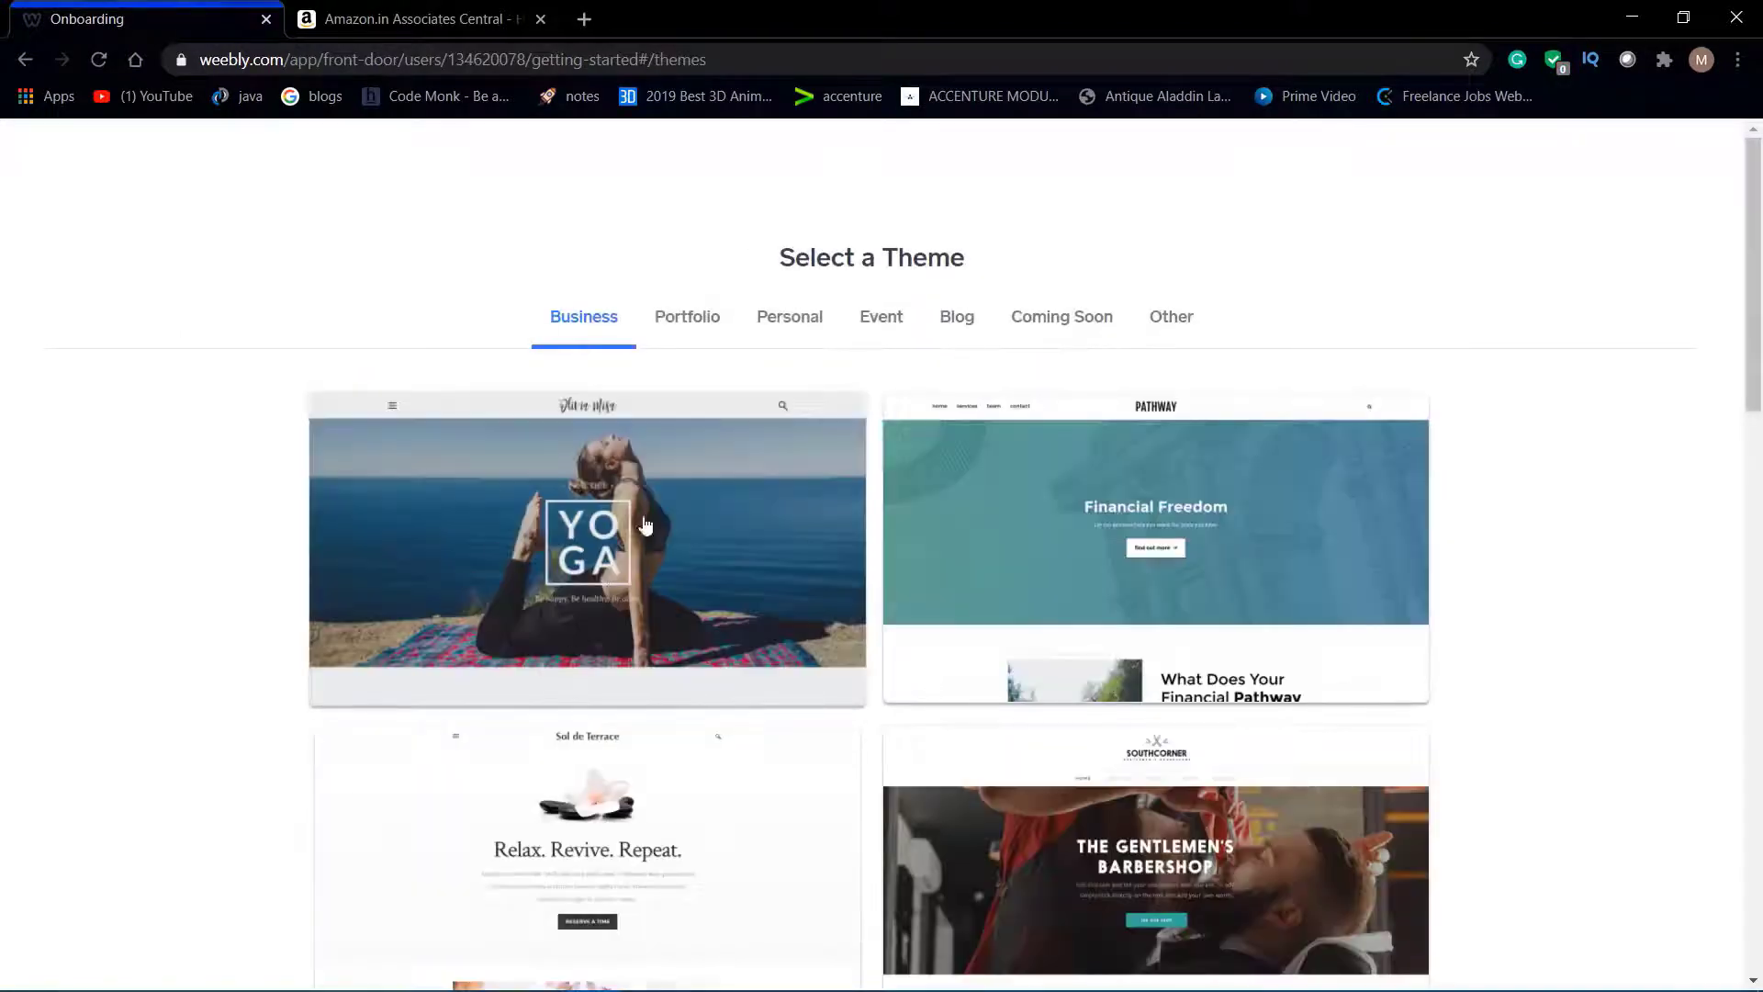
Examine the Business themes offered for the new website, from the yoga design to the last rows.
scroll(527, 624, down, 2)
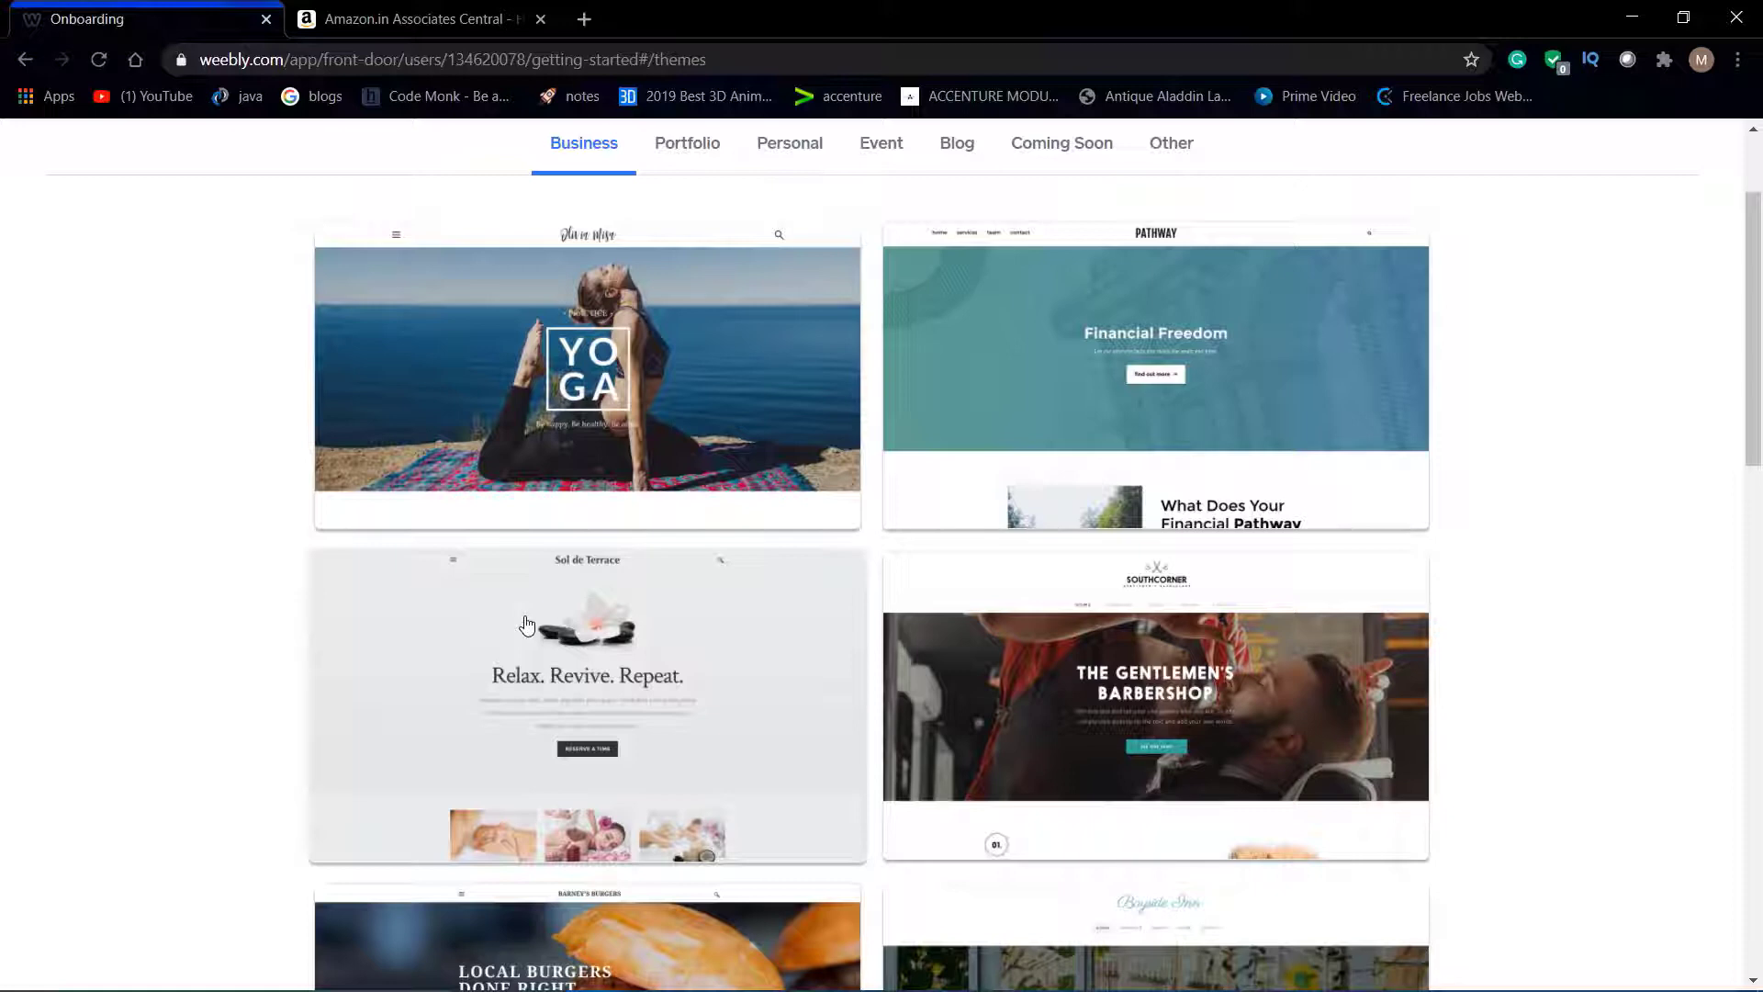
scroll(526, 625, up, 1)
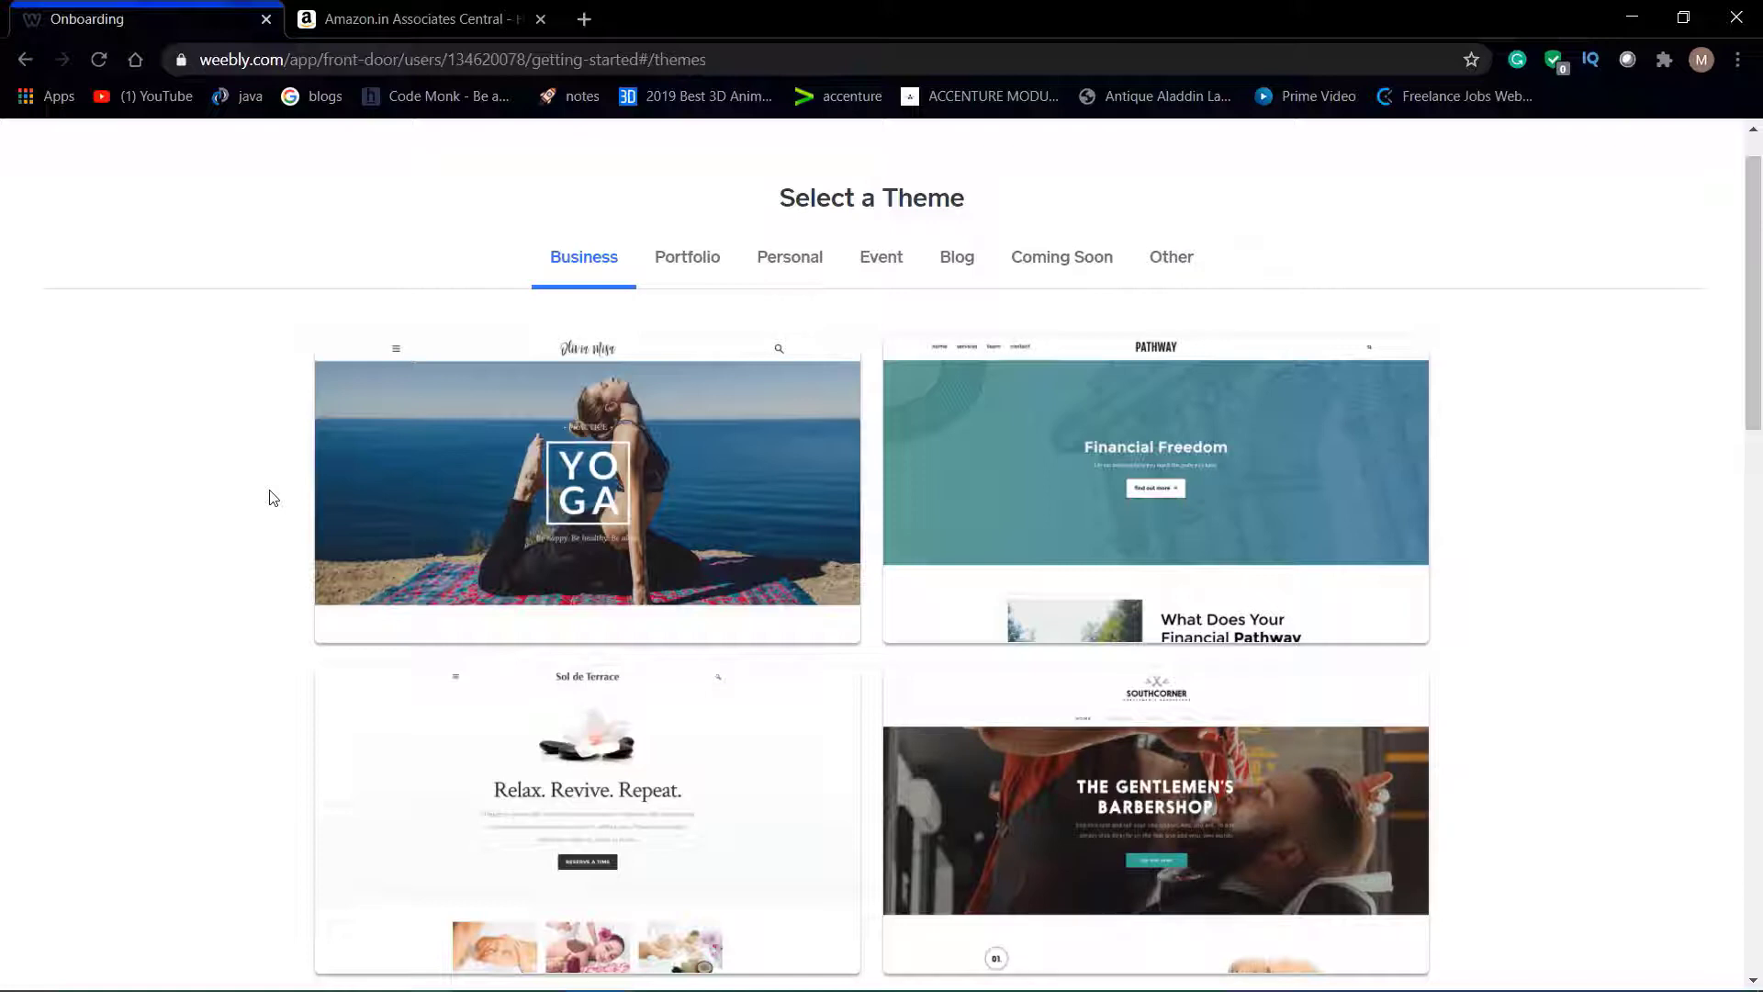
scroll(465, 497, up, 5)
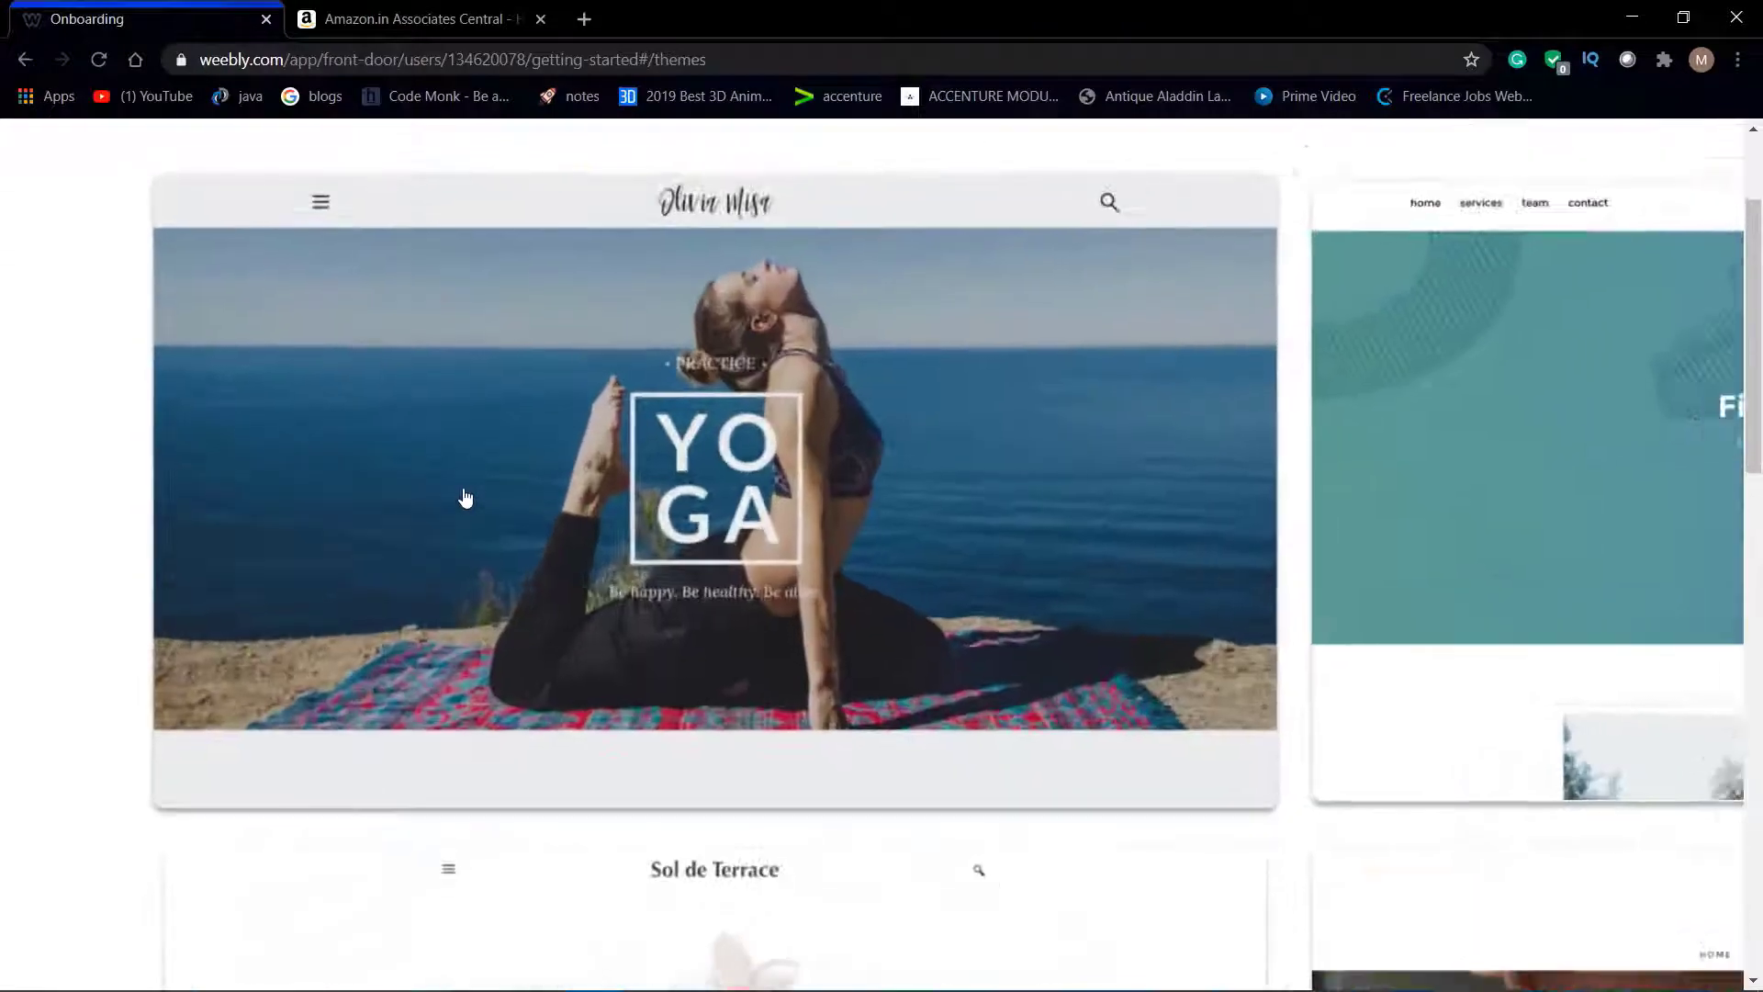
scroll(465, 496, down, 5)
scroll(91, 792, down, 4)
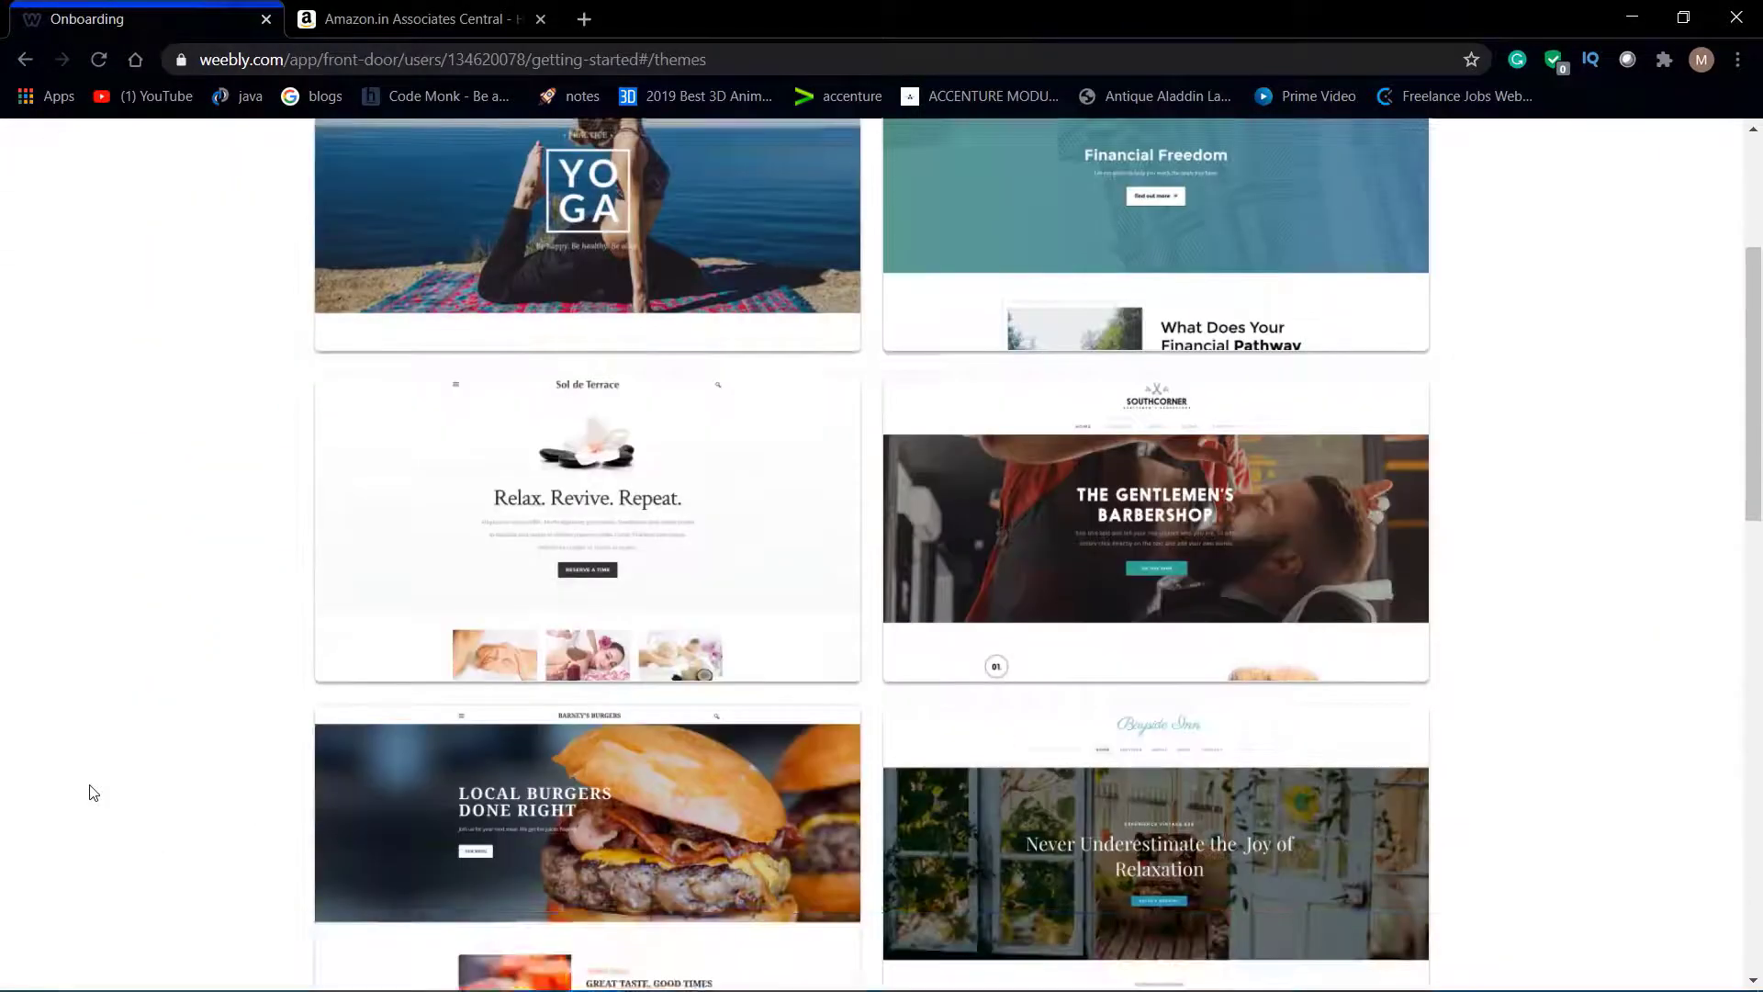
scroll(91, 792, down, 6)
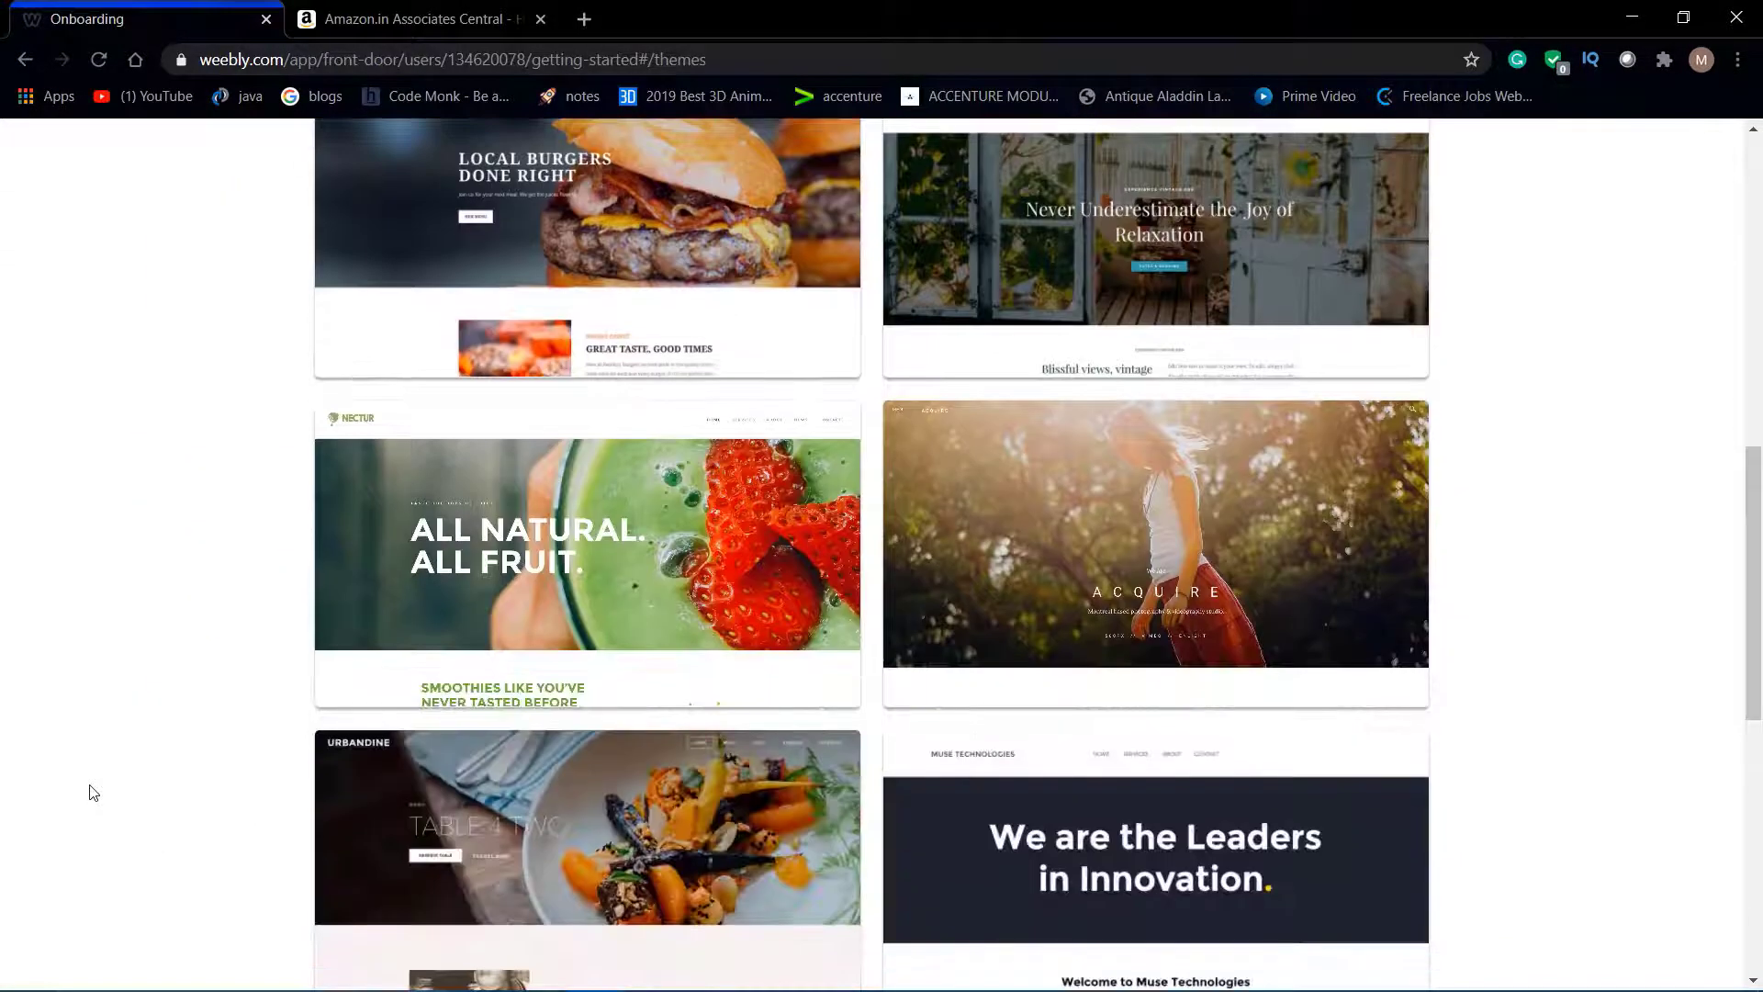
scroll(91, 791, down, 6)
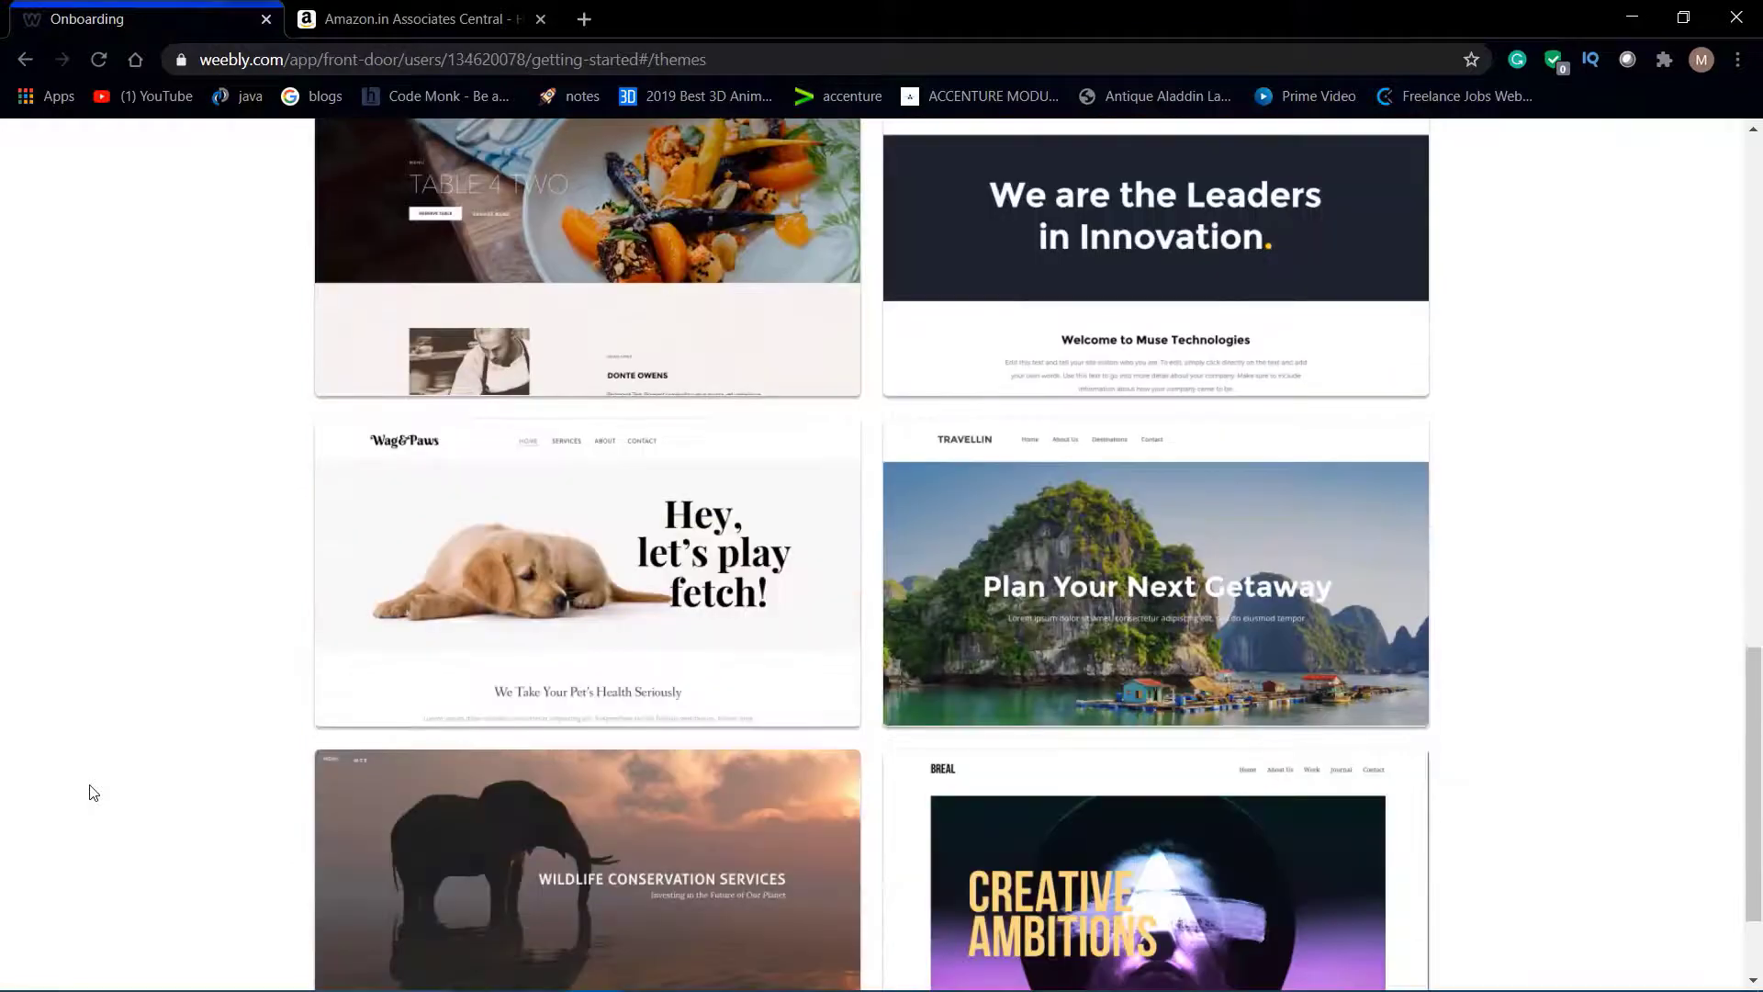
scroll(91, 792, down, 2)
scroll(91, 792, up, 20)
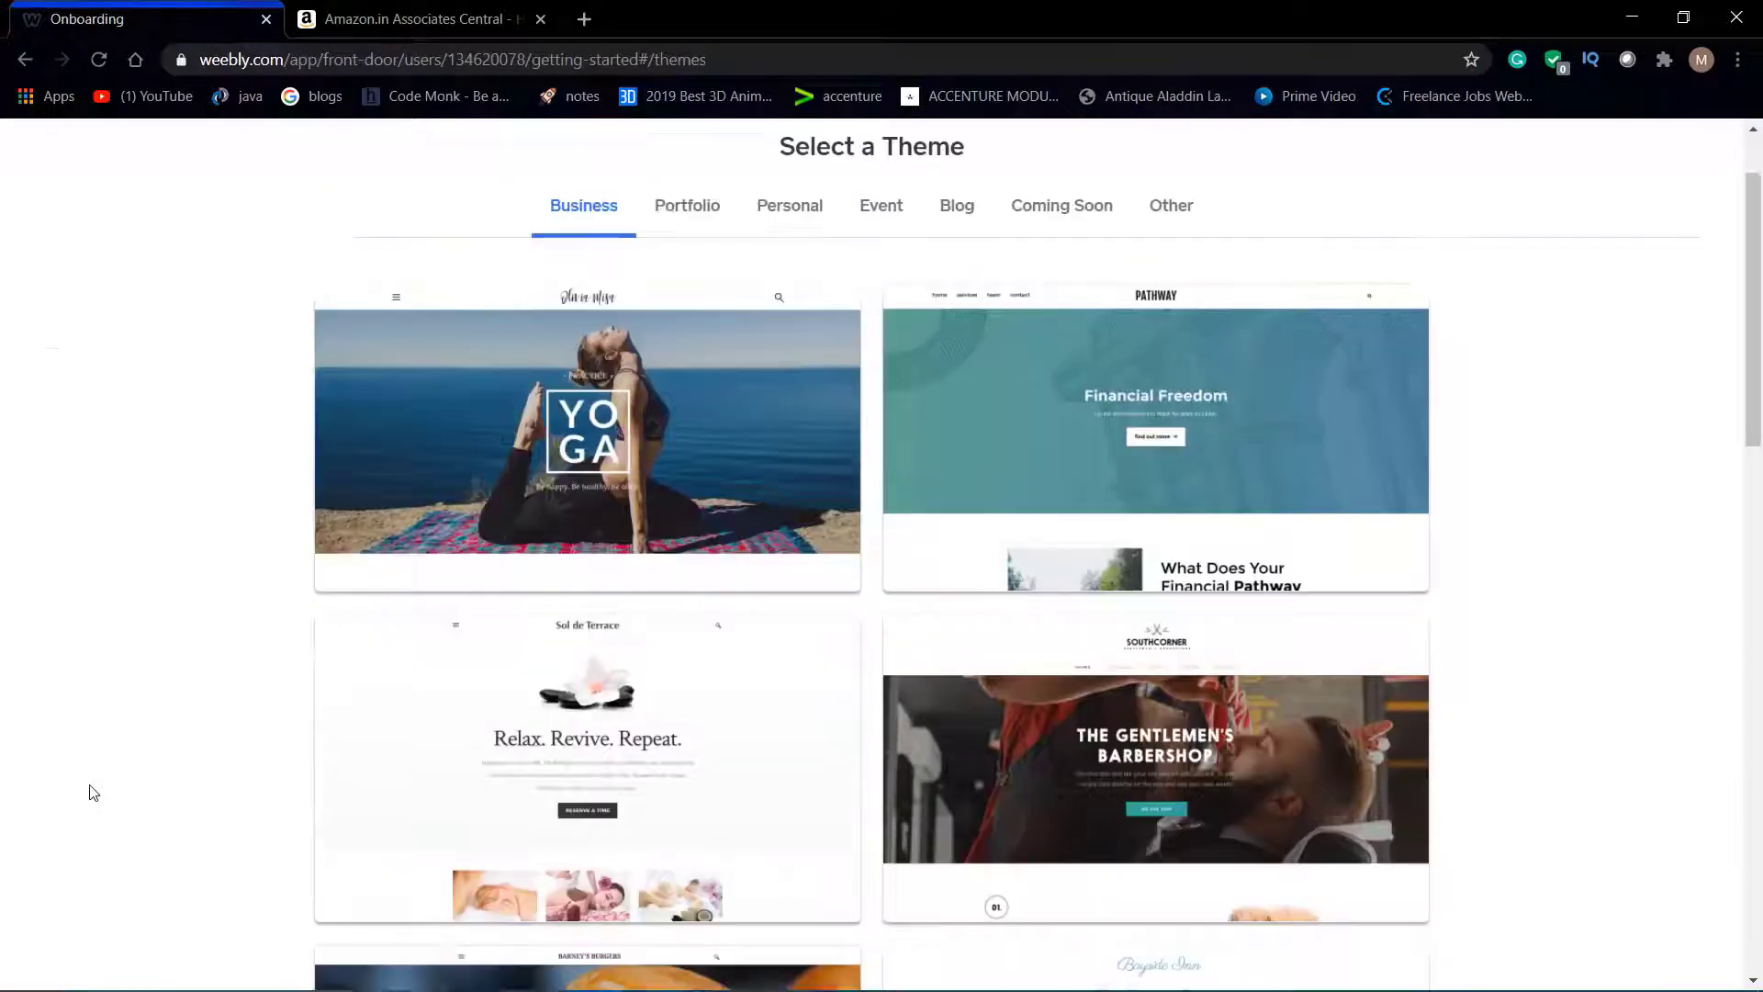
scroll(91, 792, down, 1)
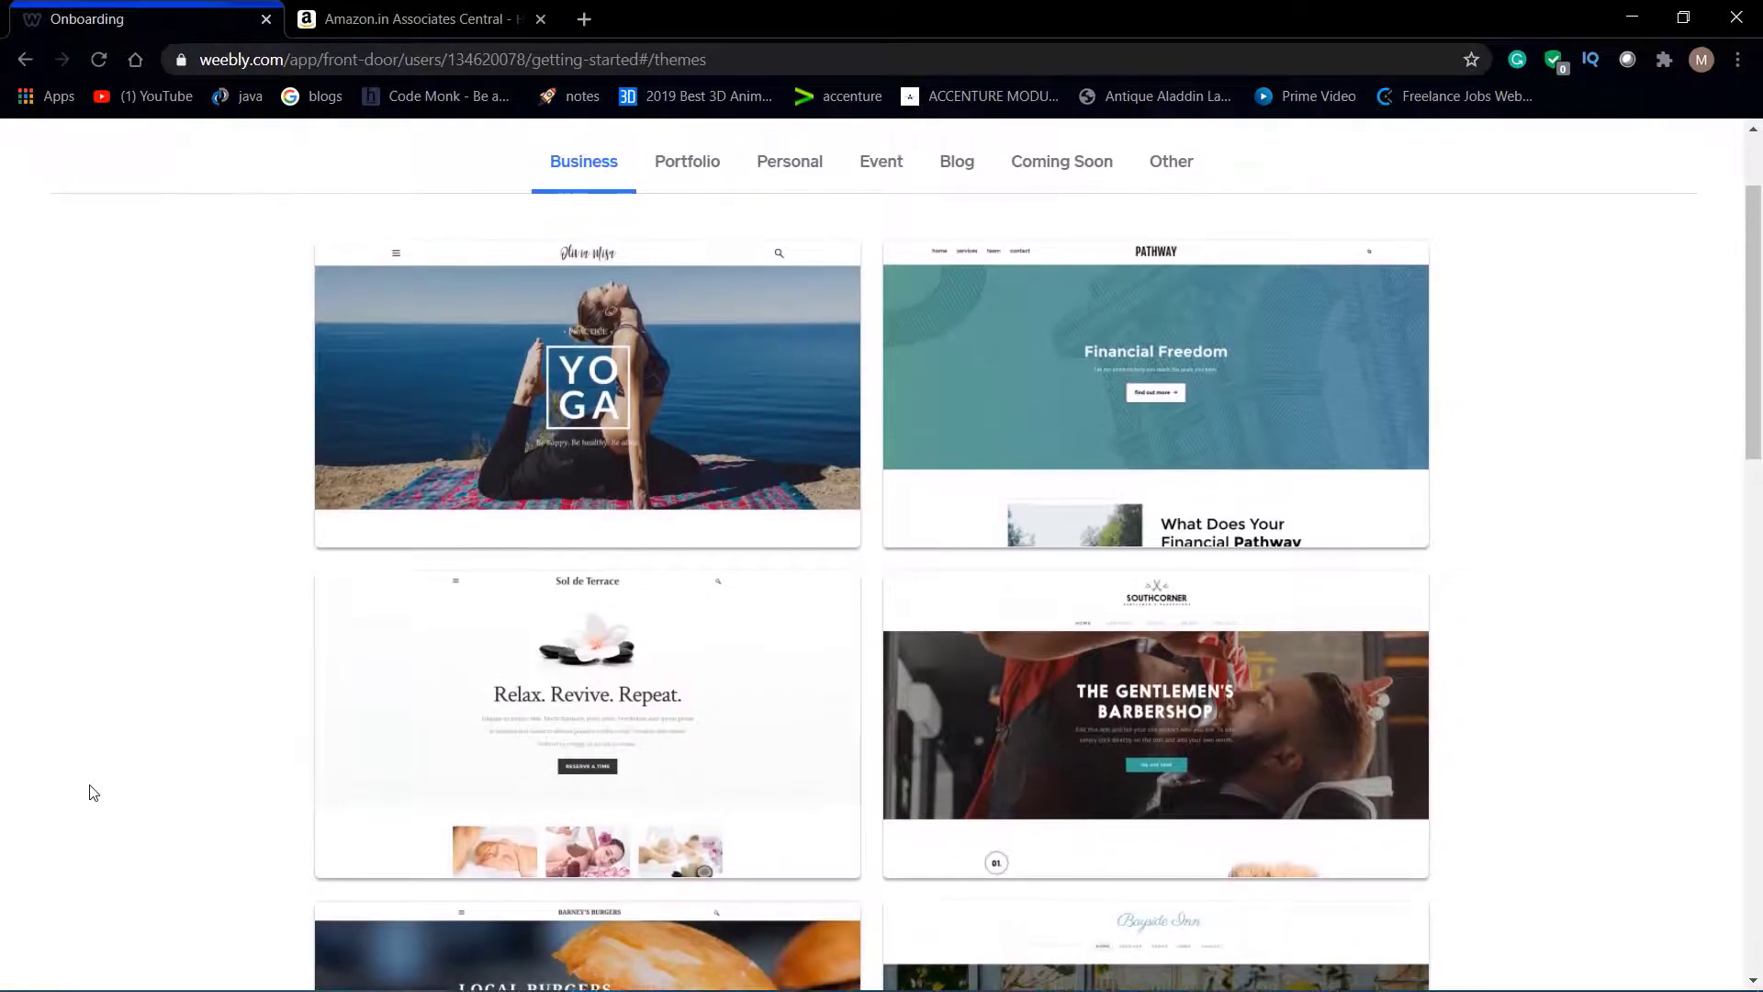
scroll(92, 792, up, 1)
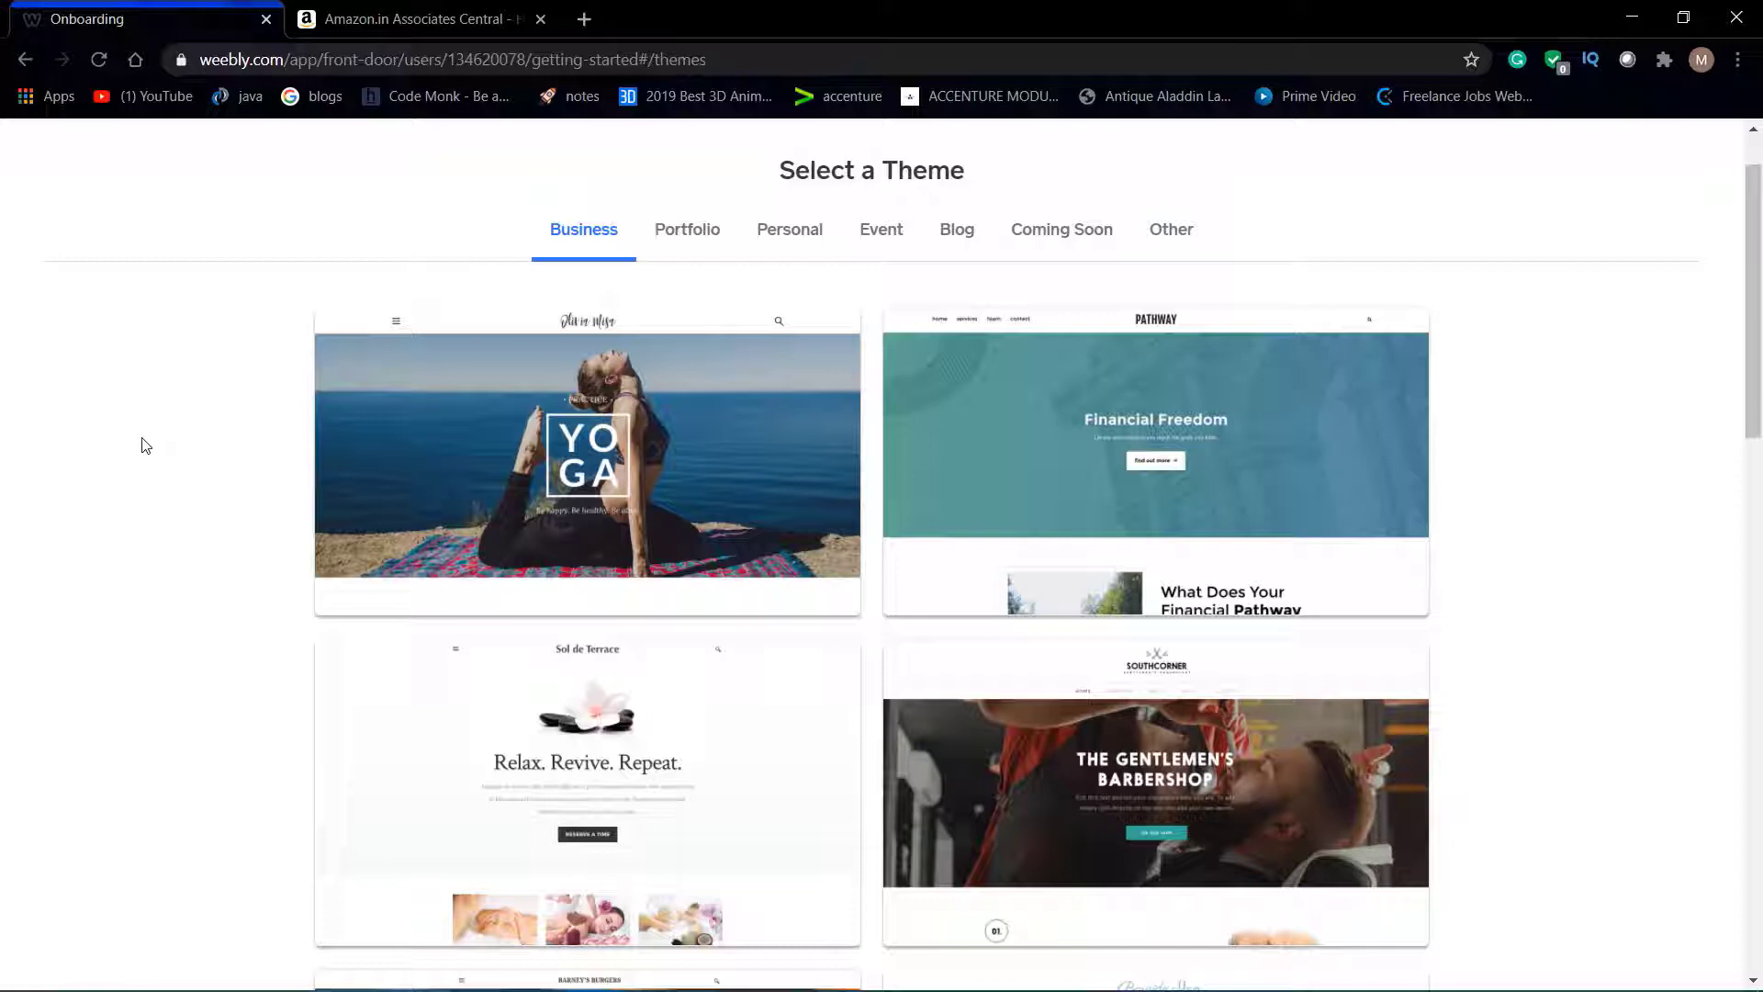
Search Google for "food near me" in a new browser tab.
click(581, 20)
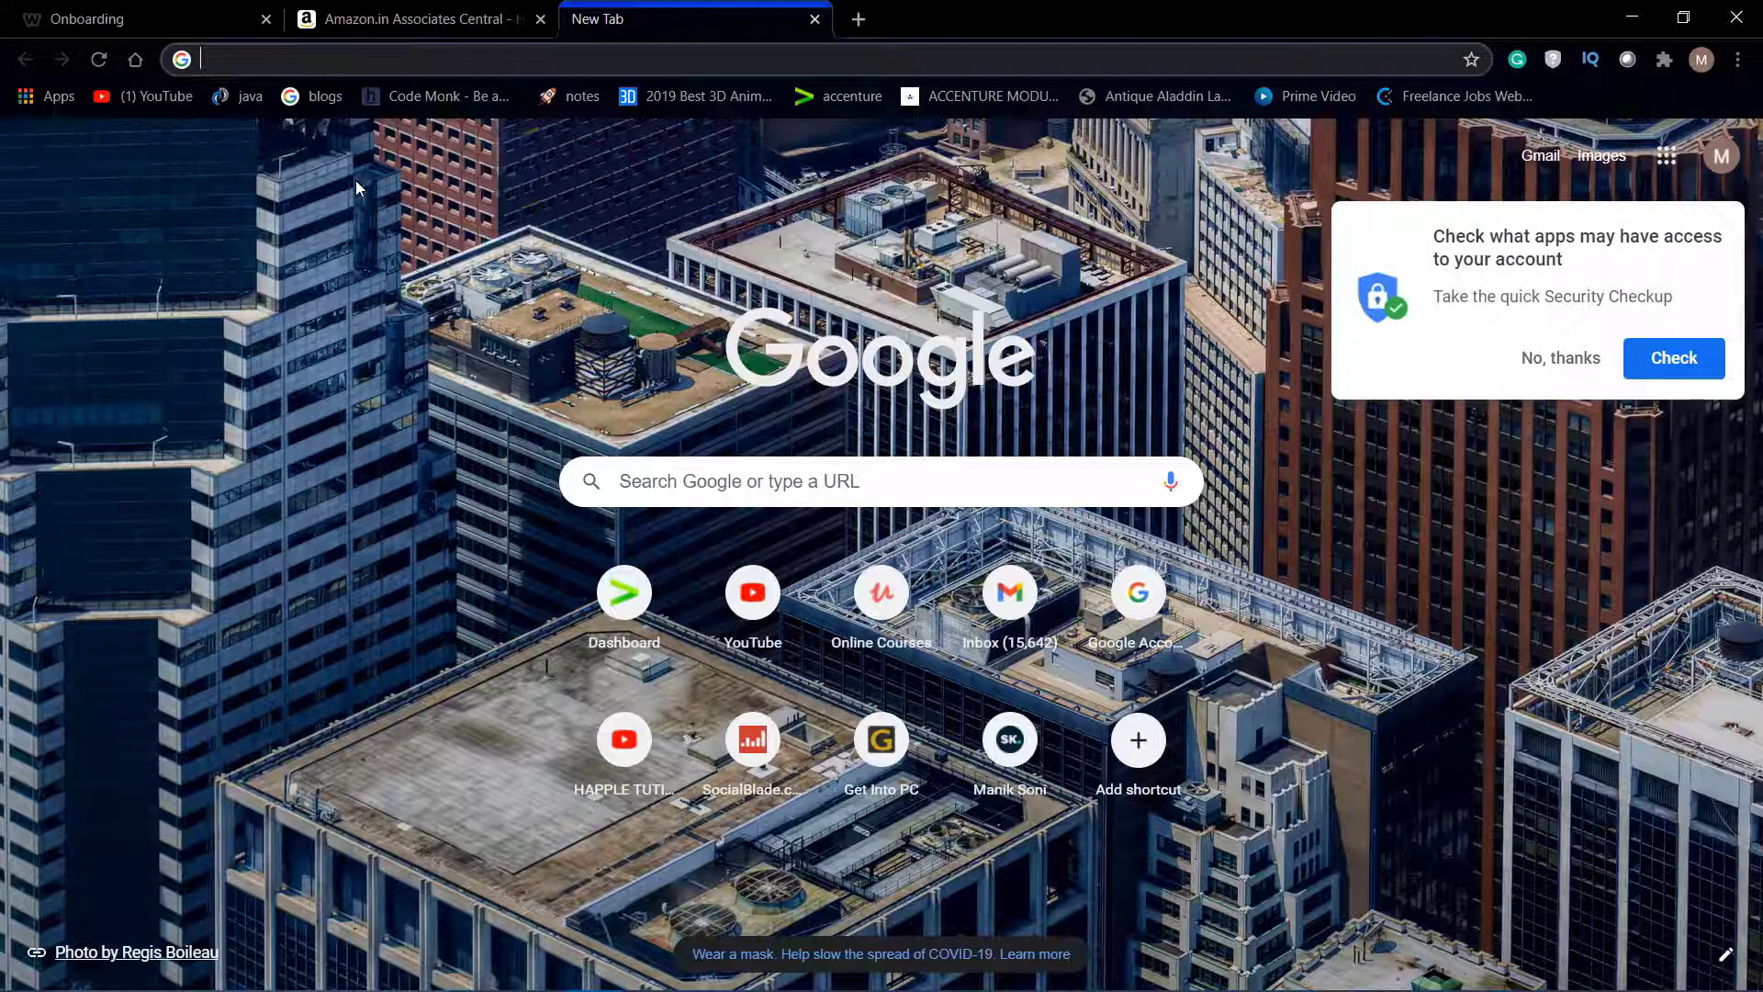
text(food)
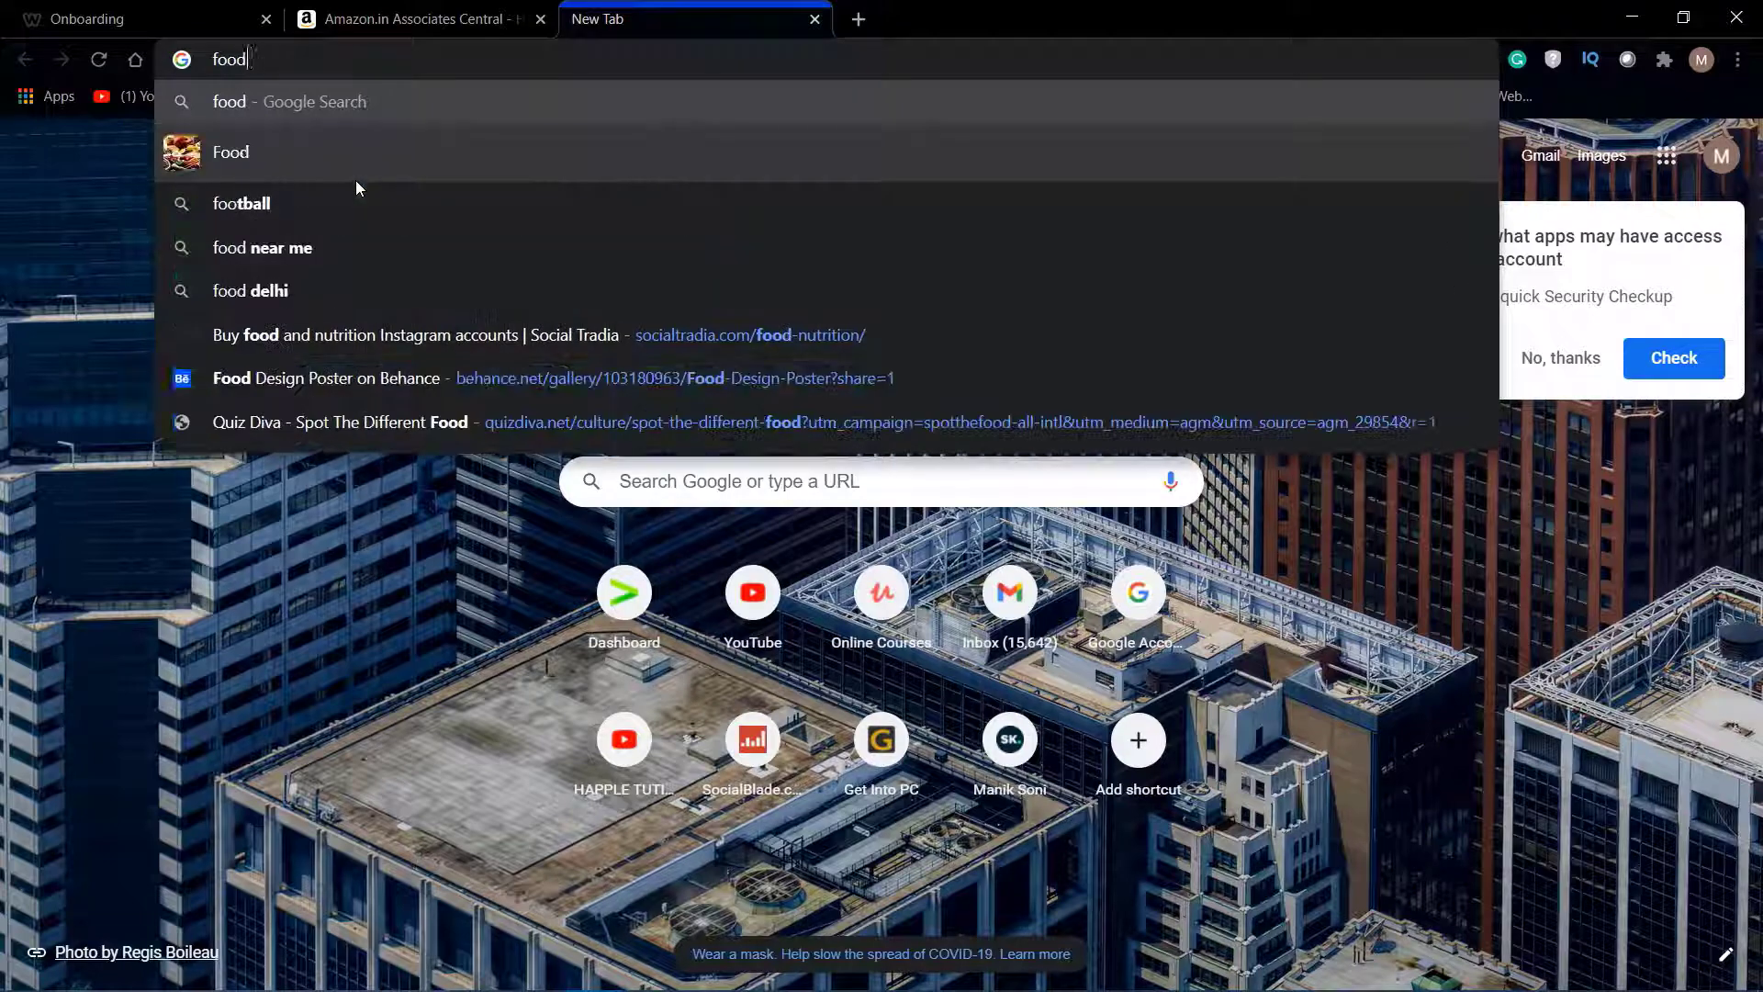
key(Down)
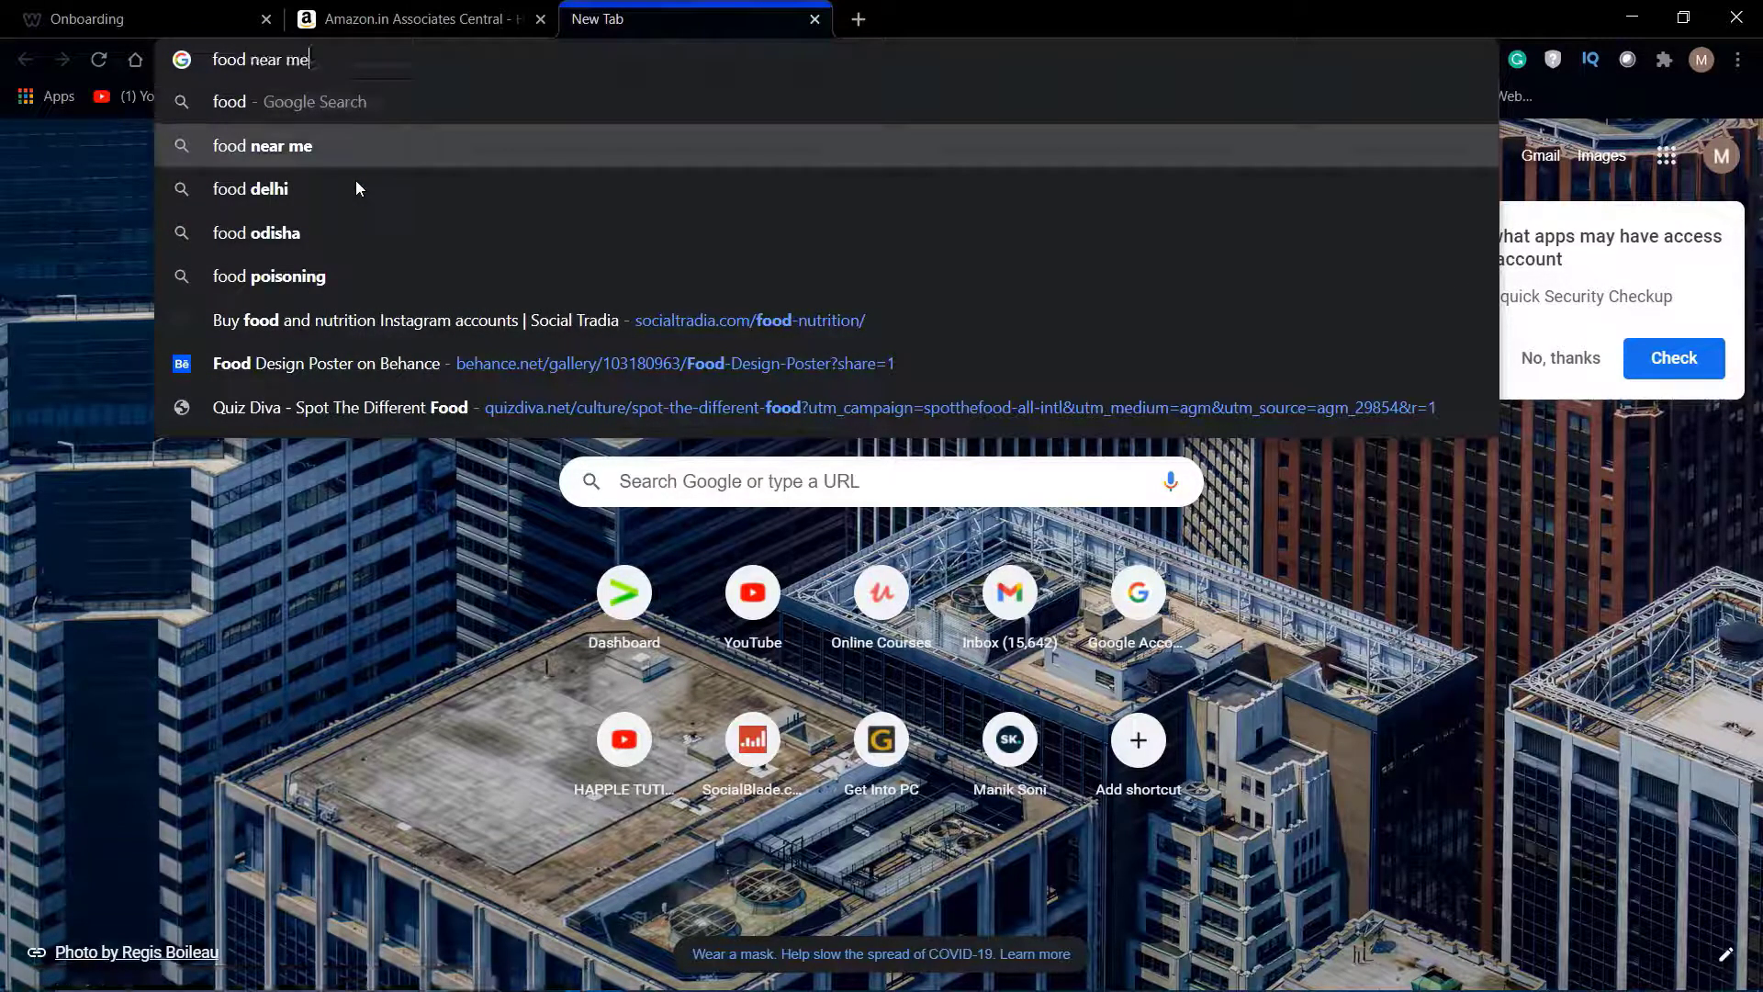
key(Return)
Open the "food near me" results in Google Maps to view the nearby restaurant listings.
scroll(295, 255, up, 7)
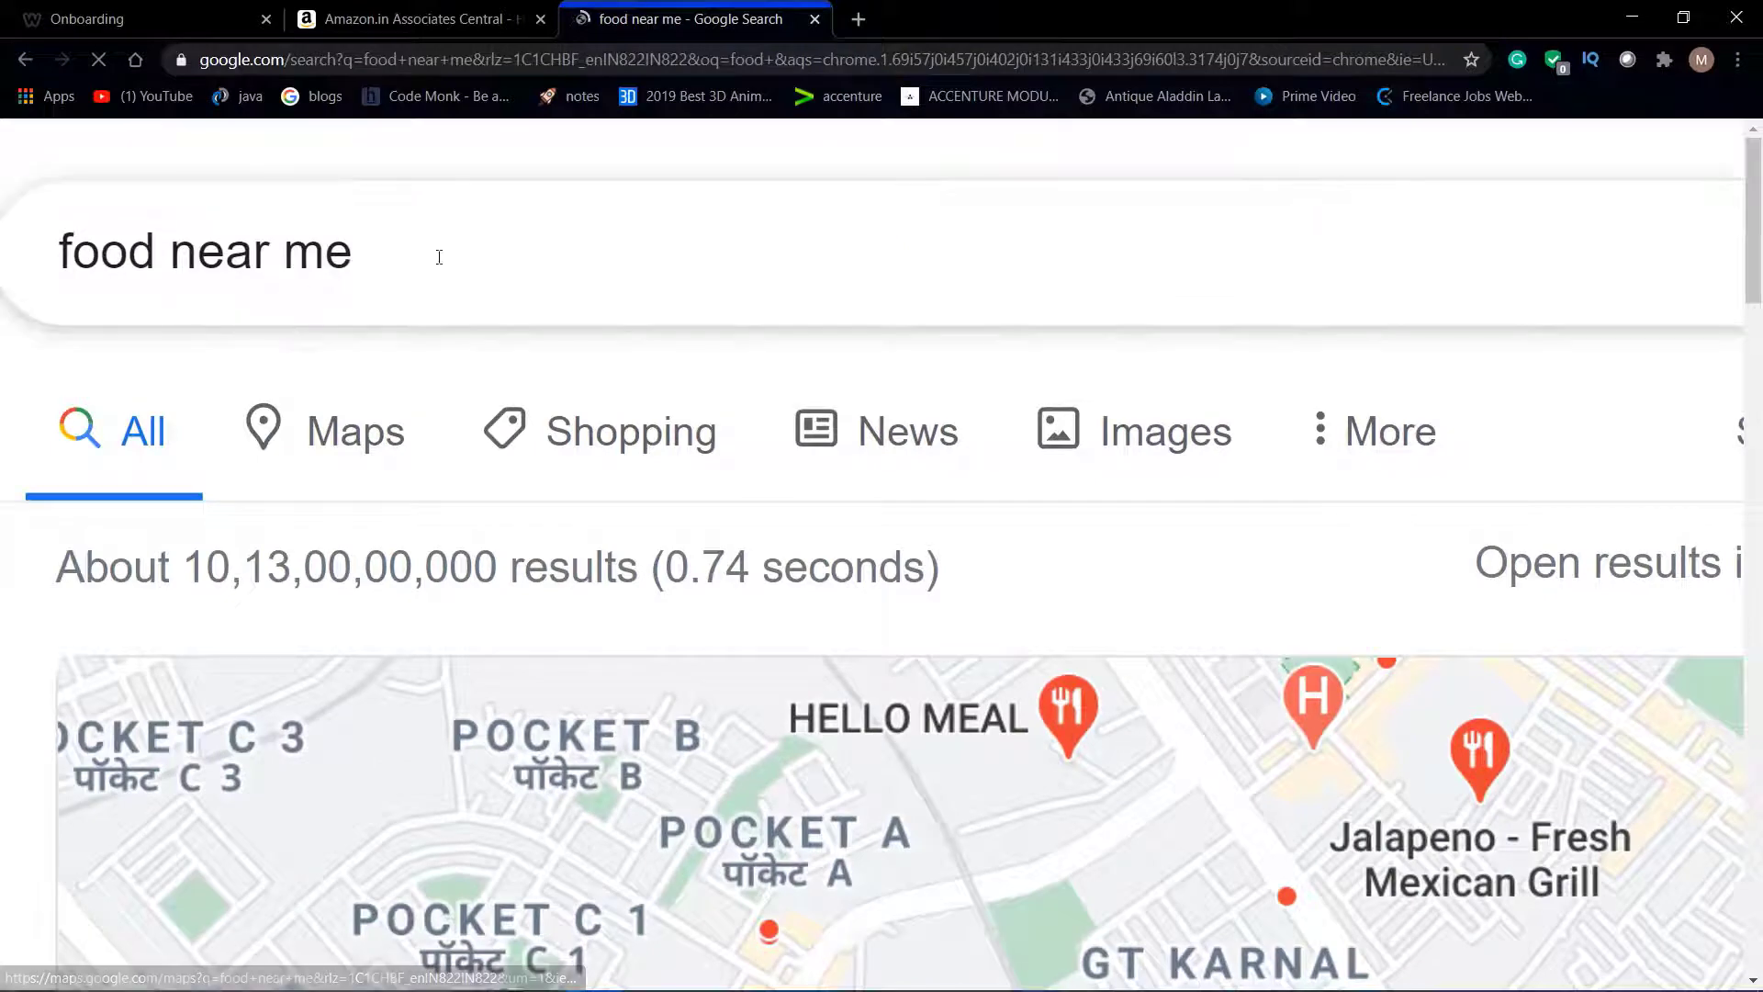
click(340, 250)
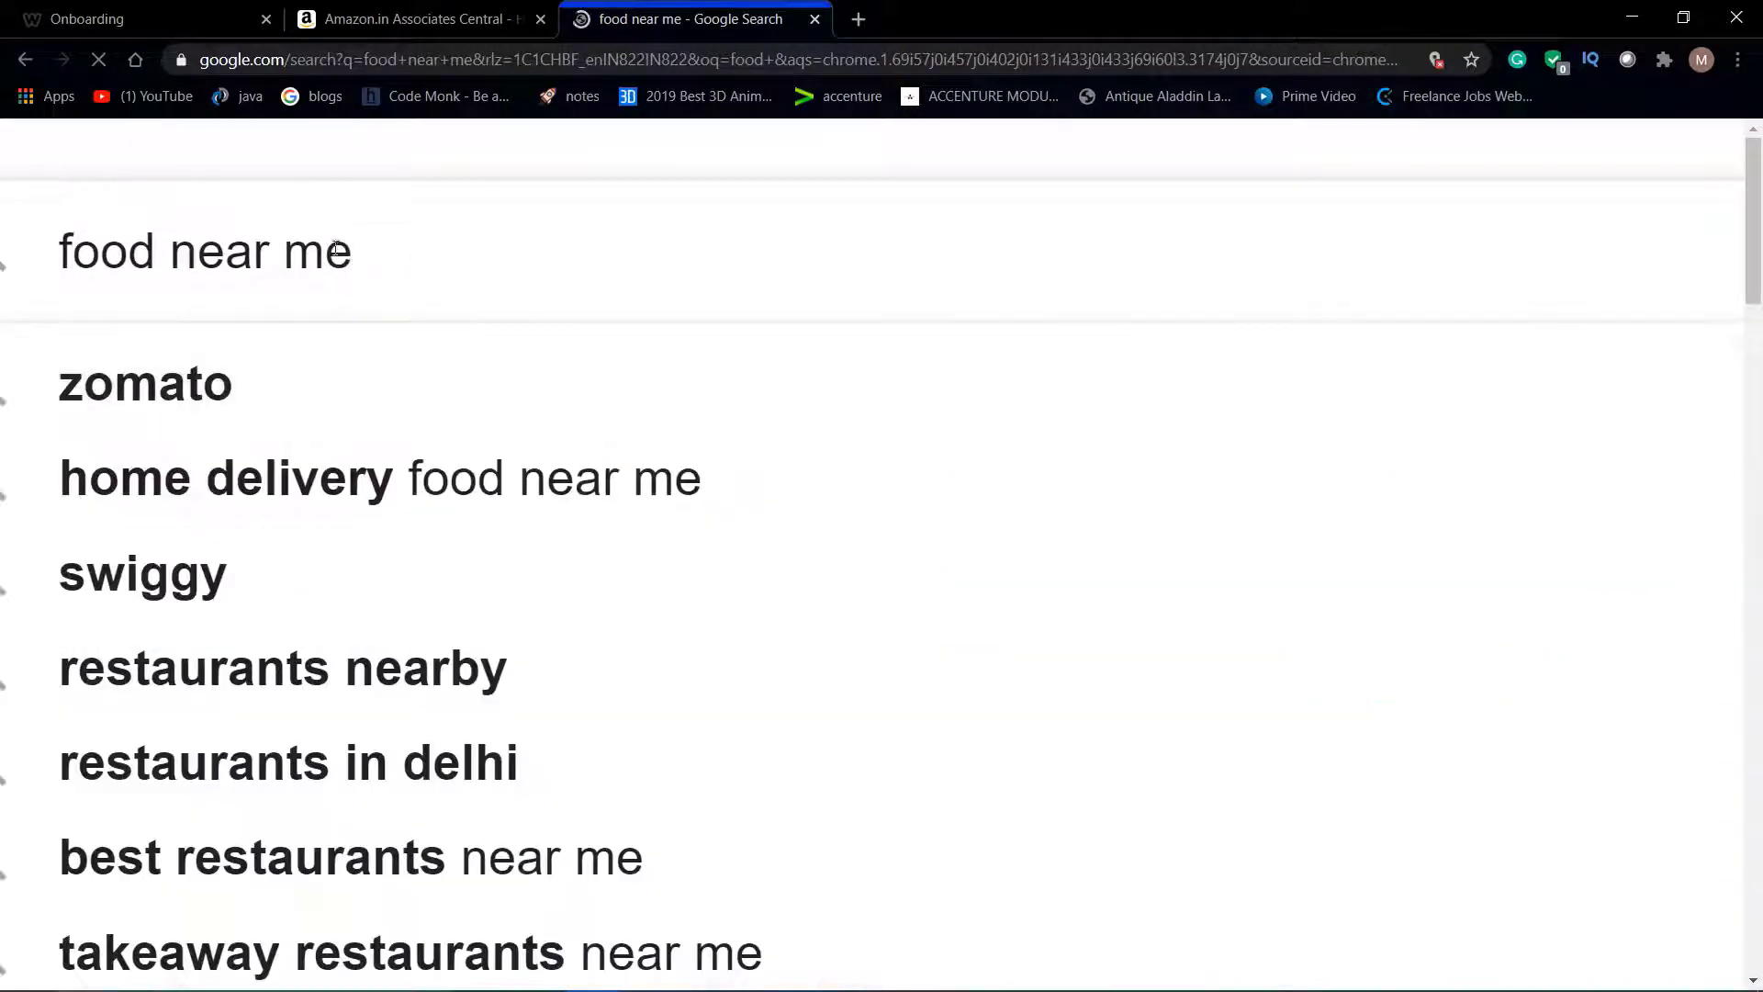
click(517, 172)
click(345, 444)
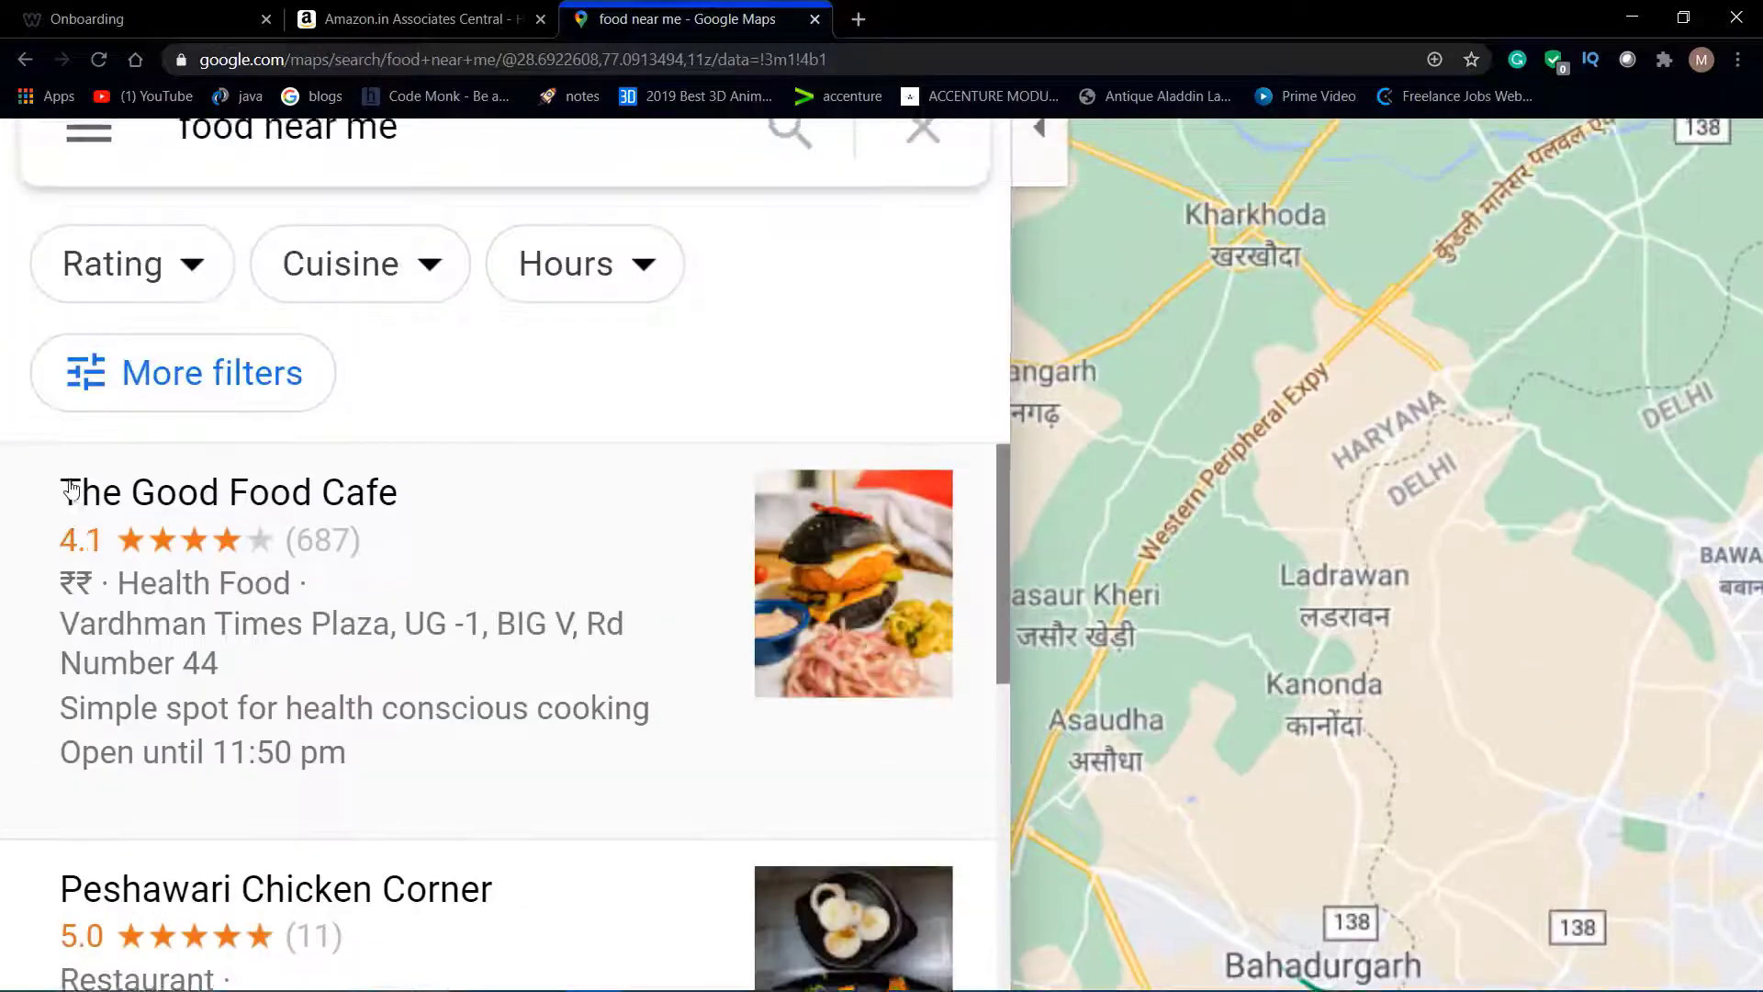
Browse the "food near me" restaurant listings in Google Maps, from The Good Food Cafe down to Chawla's Tandoori Xpress.
scroll(71, 487, down, 4)
scroll(72, 489, down, 1)
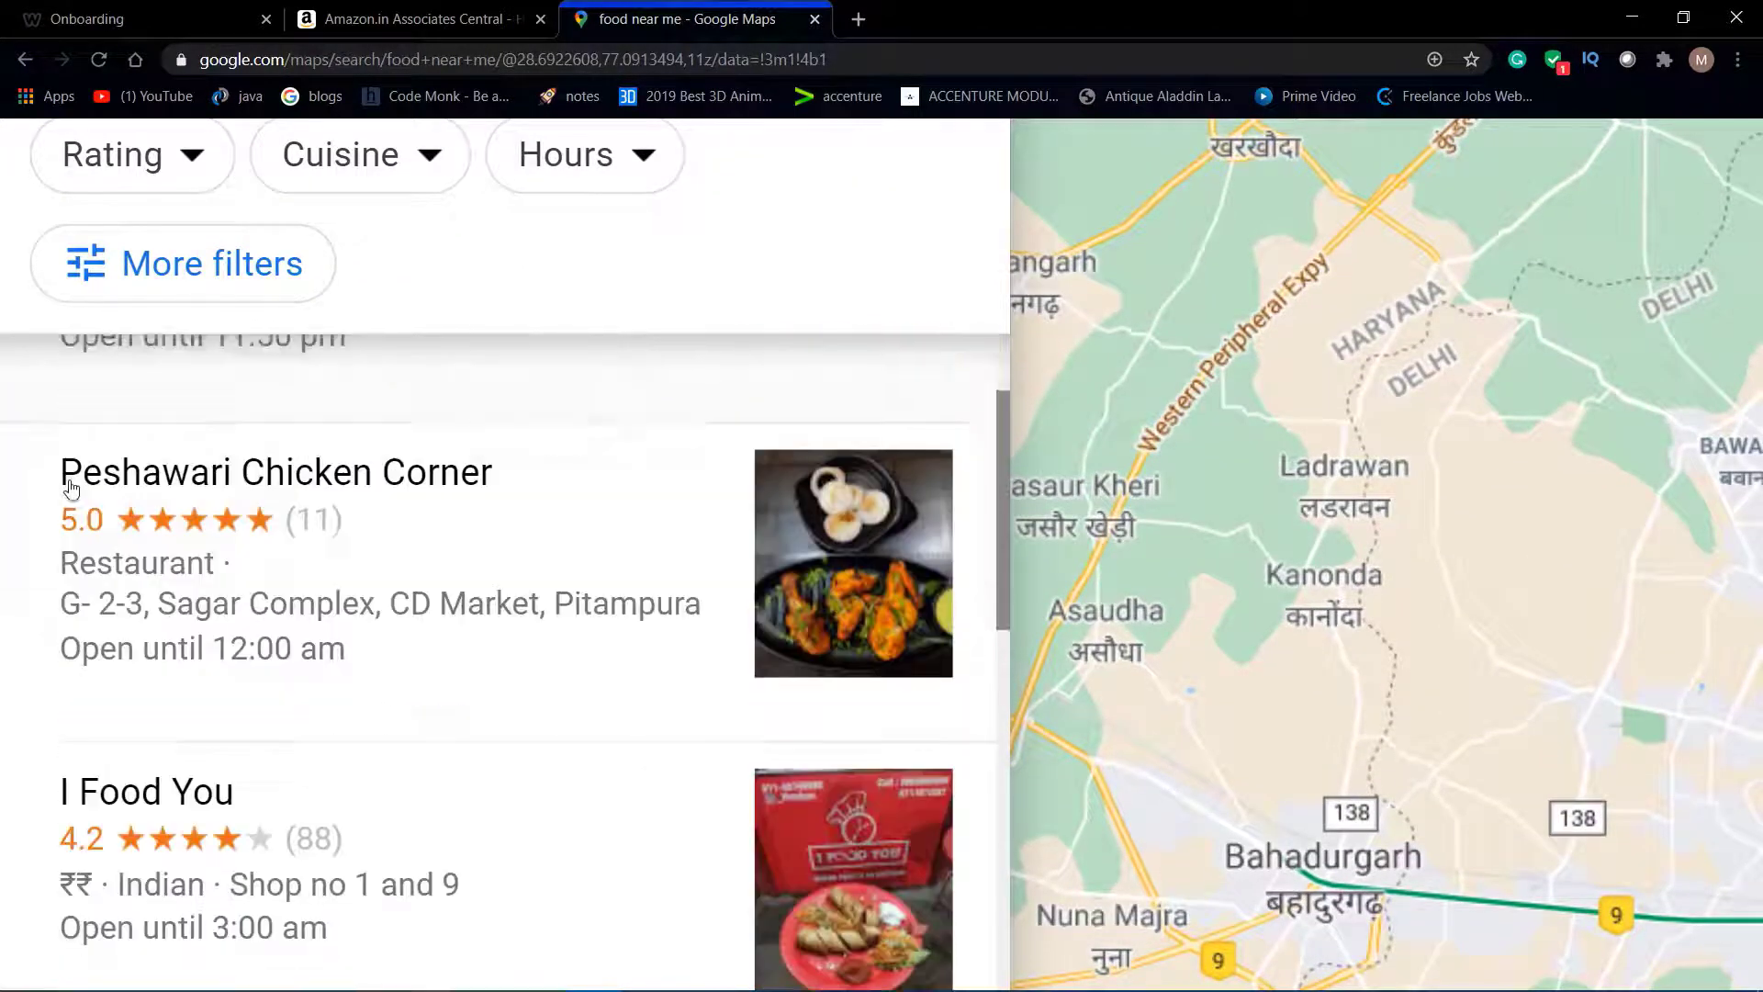
scroll(71, 488, down, 5)
scroll(72, 489, down, 6)
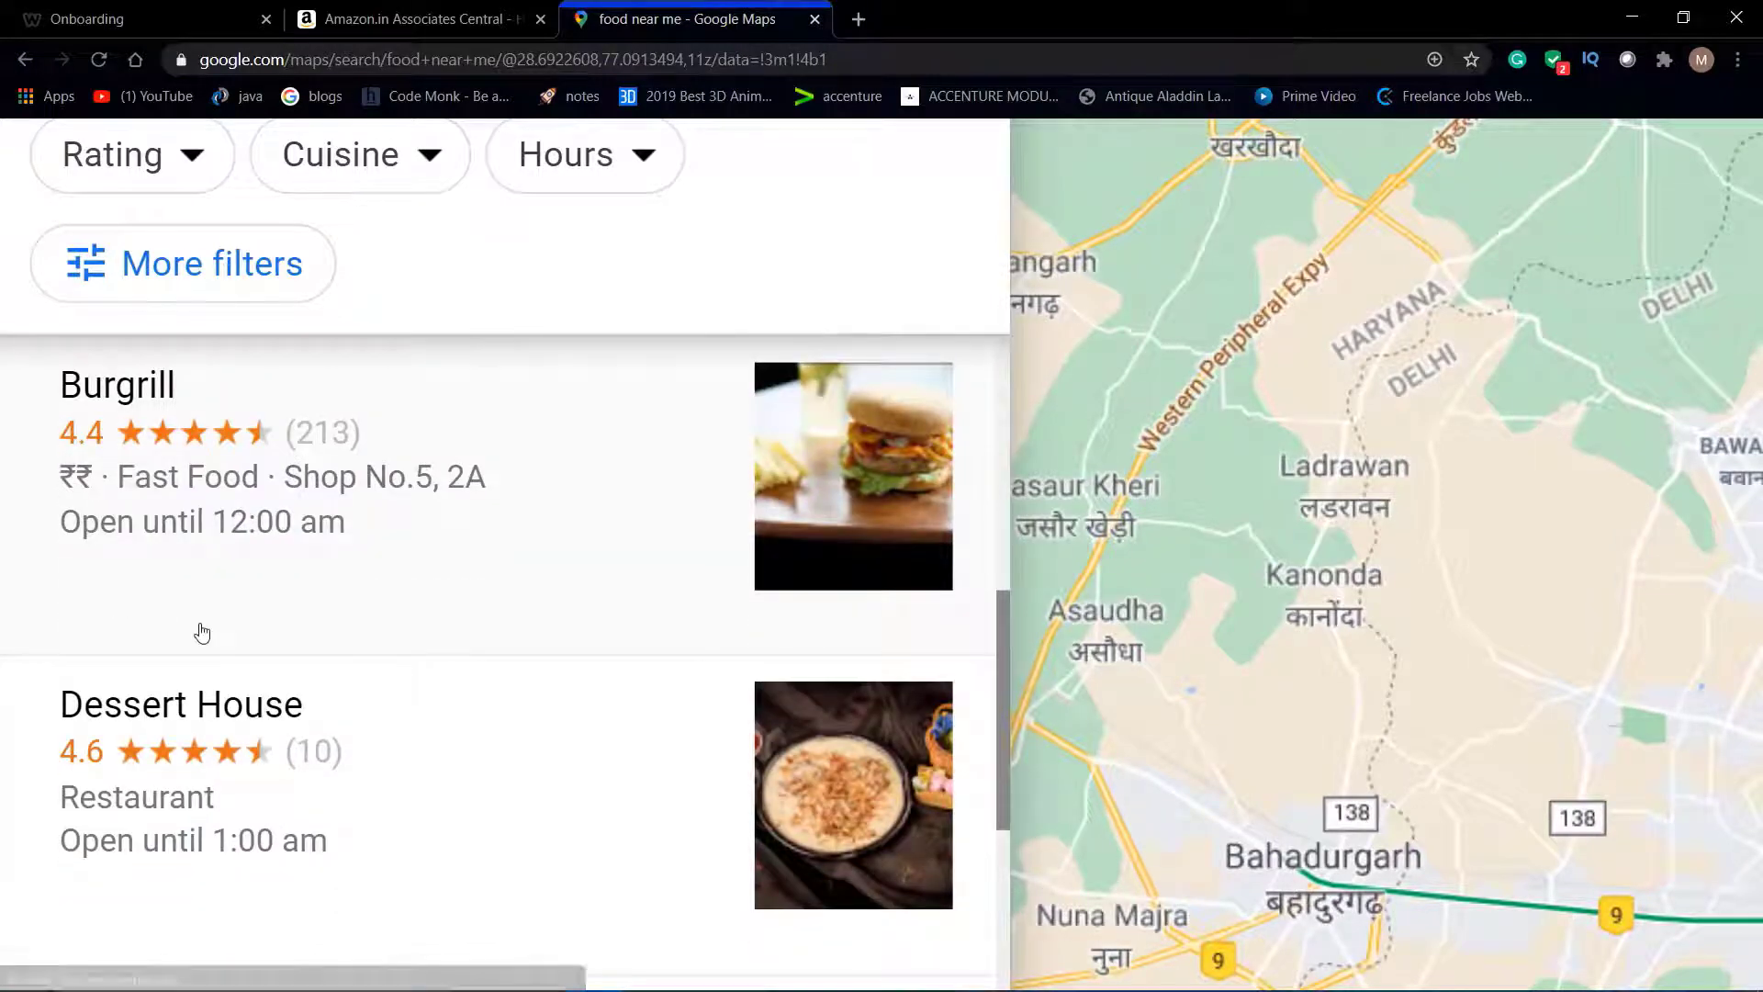
scroll(197, 630, down, 9)
scroll(203, 630, down, 1)
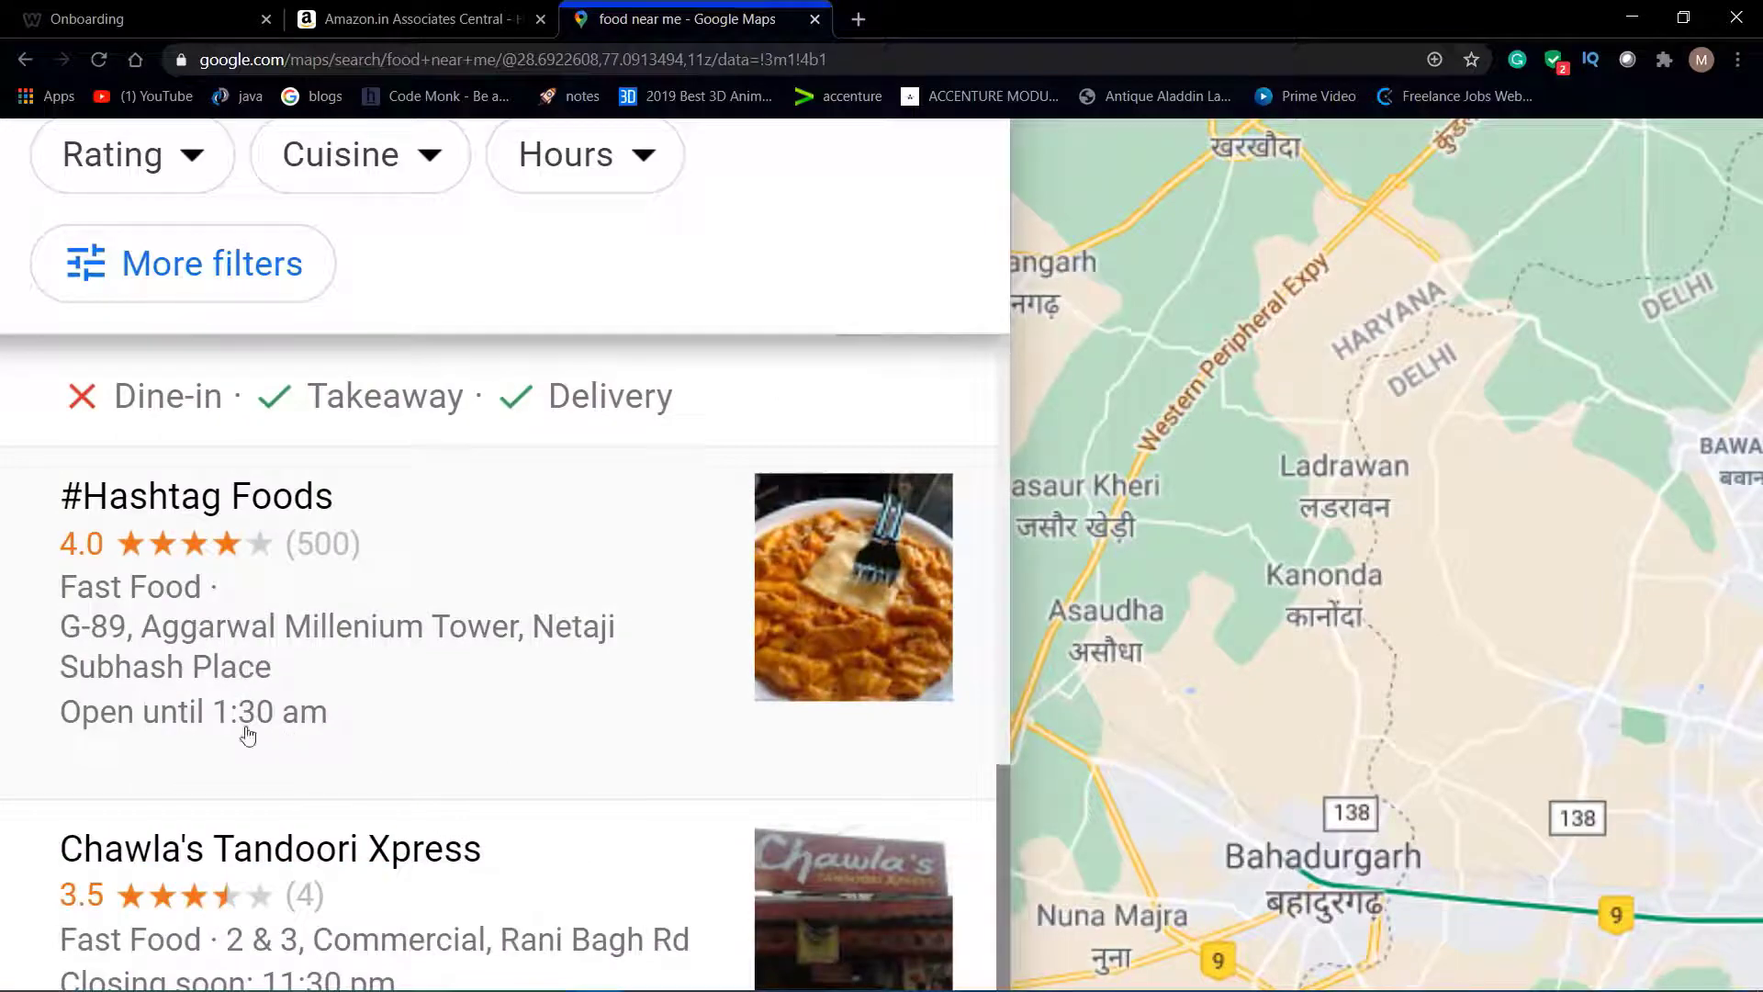
scroll(340, 644, down, 3)
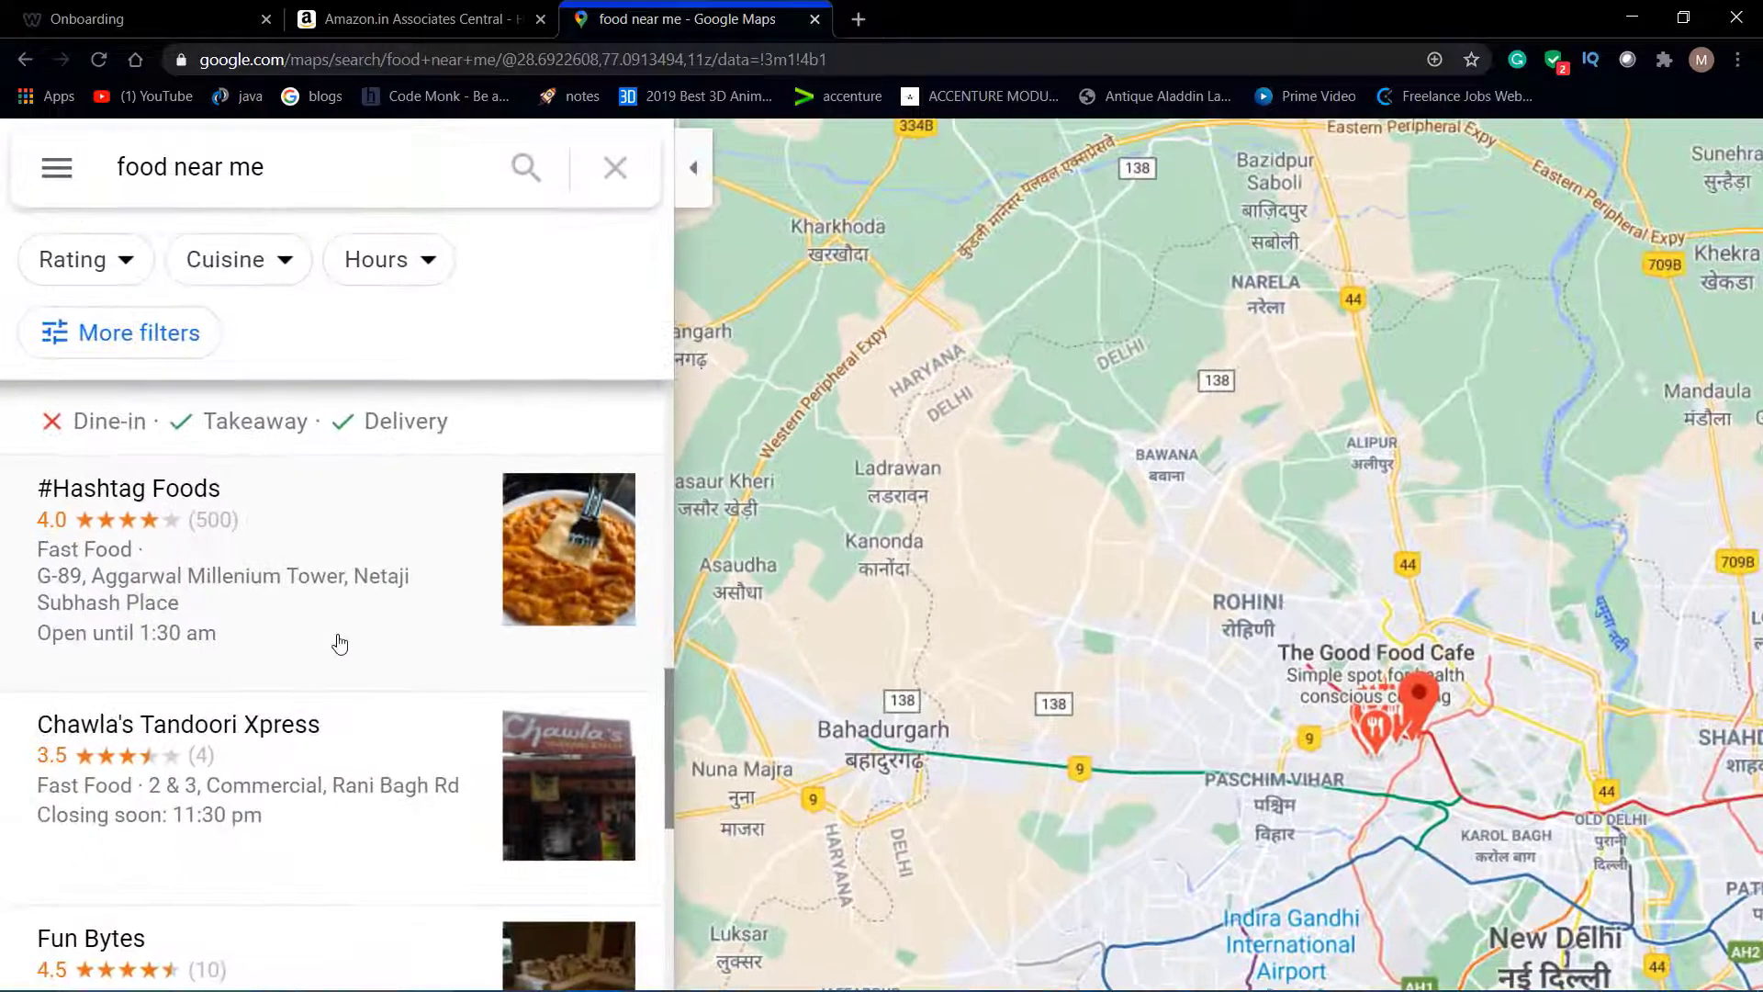
Open the Chawla's Tandoori Xpress listing and check its business details for contact information and a website.
click(273, 749)
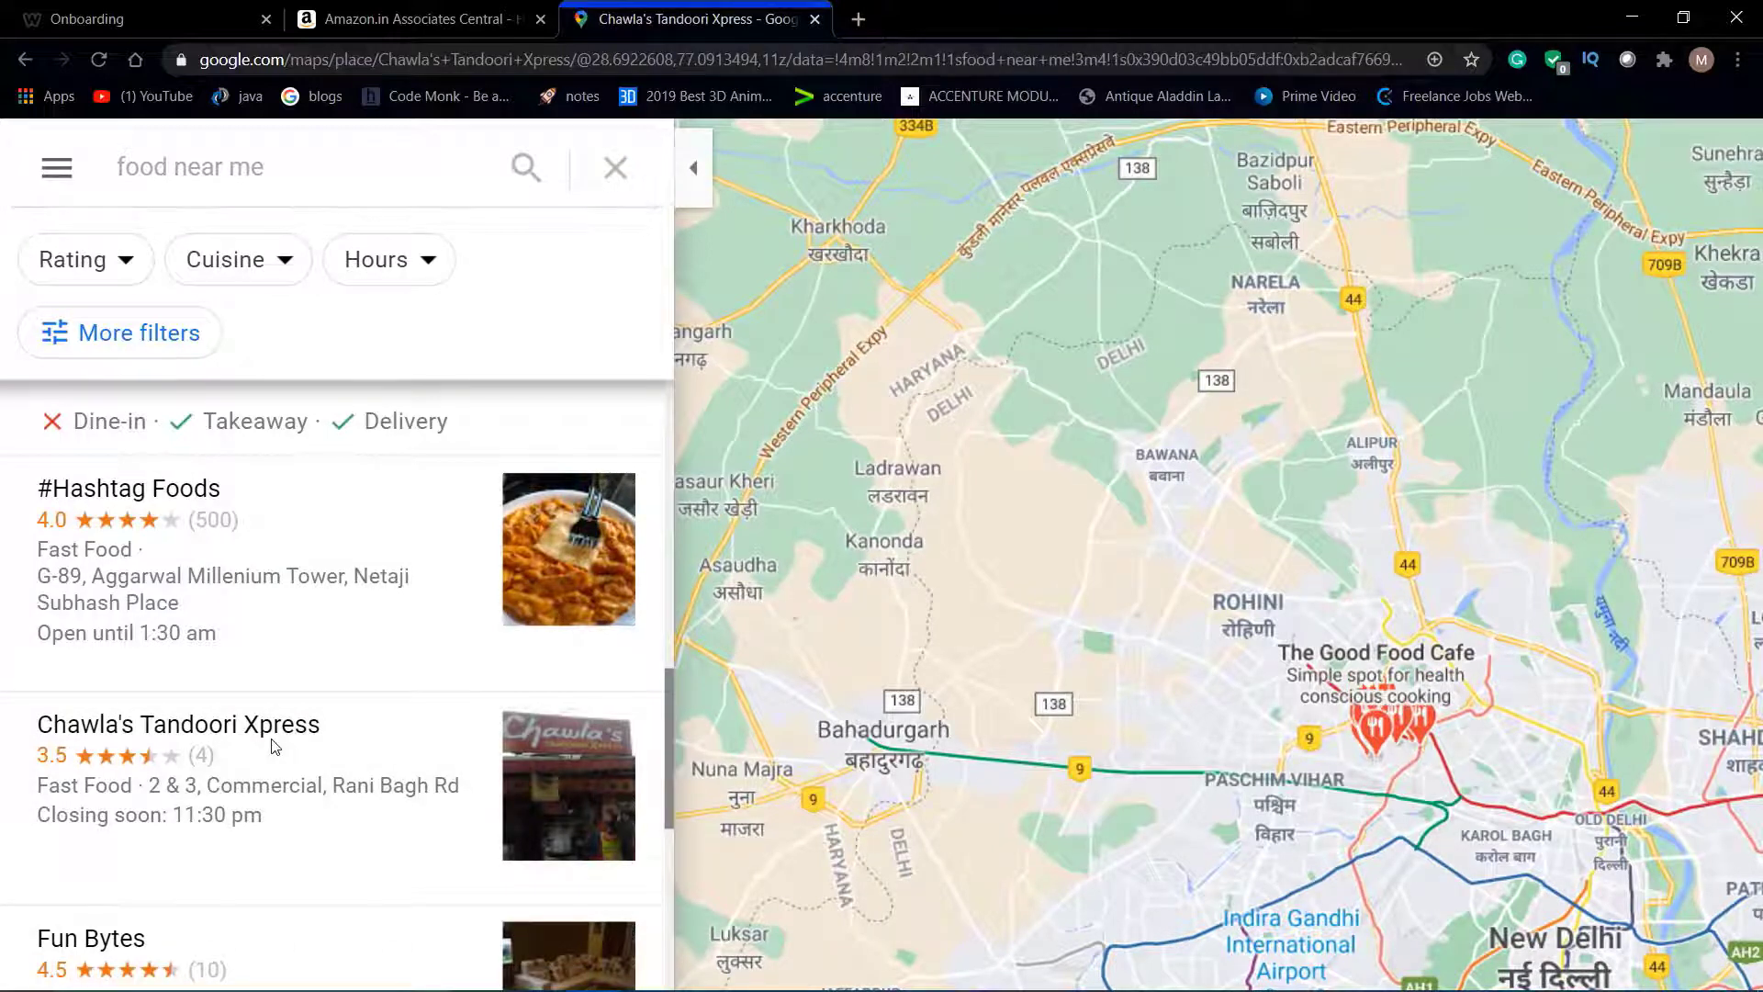
scroll(168, 769, down, 2)
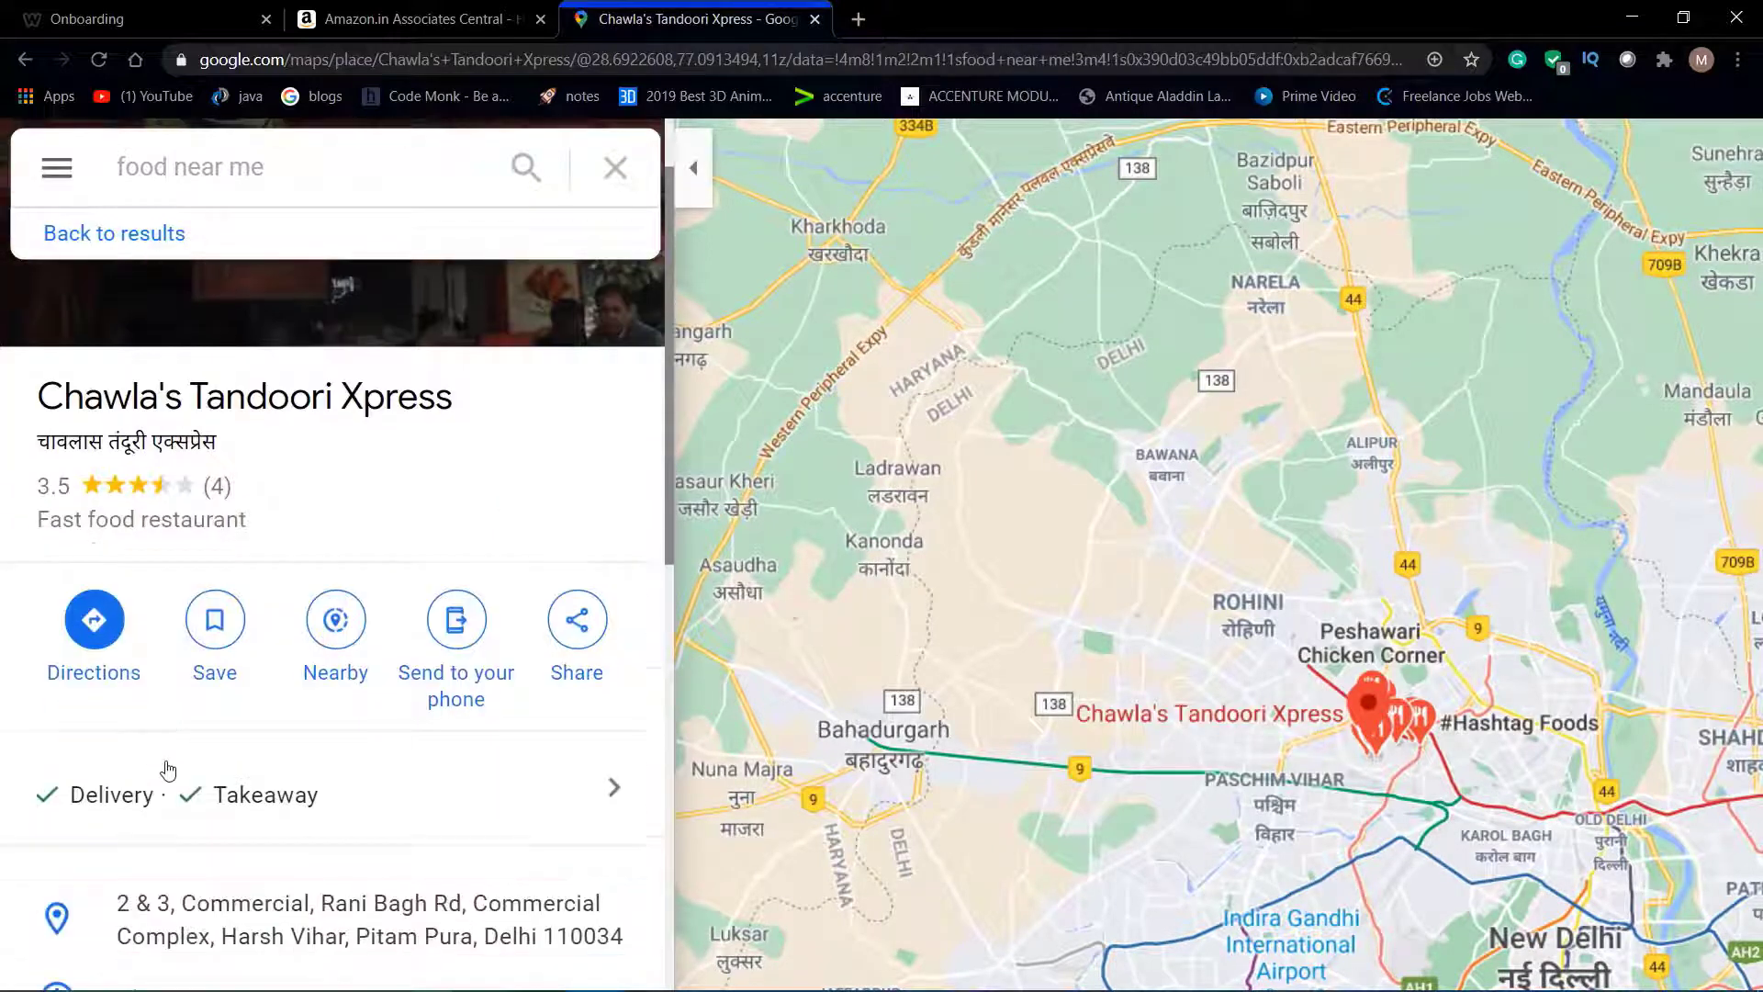
scroll(168, 770, down, 1)
scroll(209, 643, down, 1)
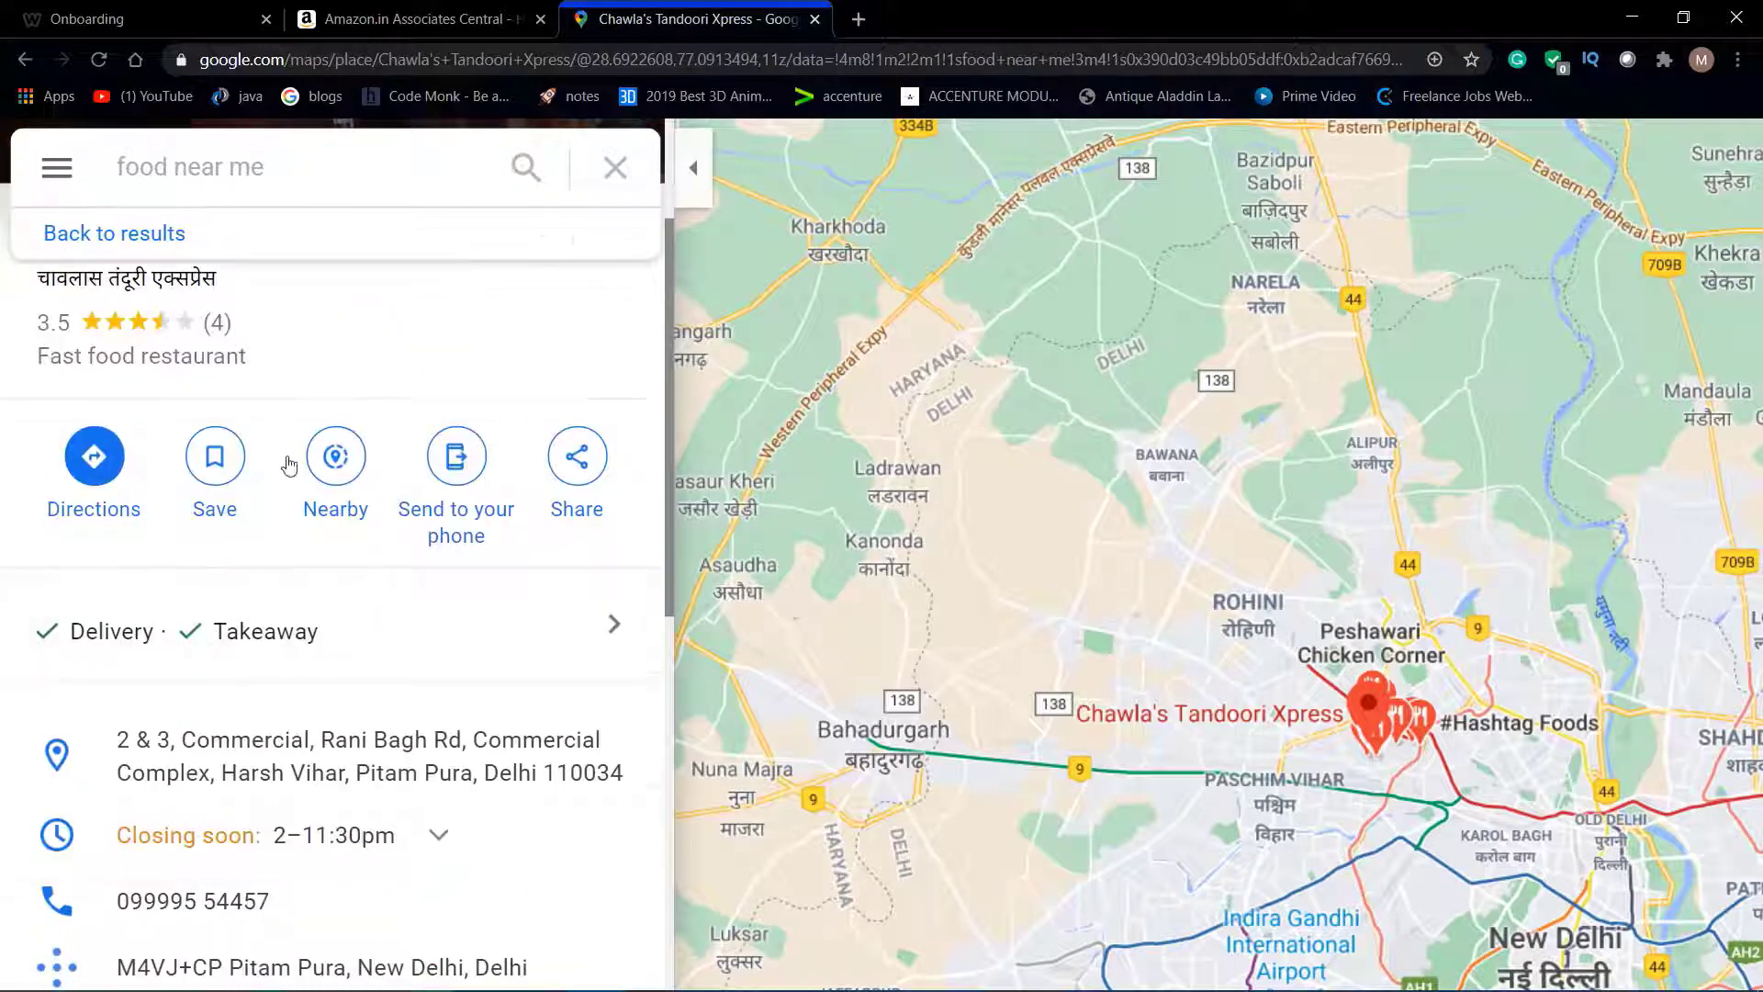
scroll(361, 622, down, 2)
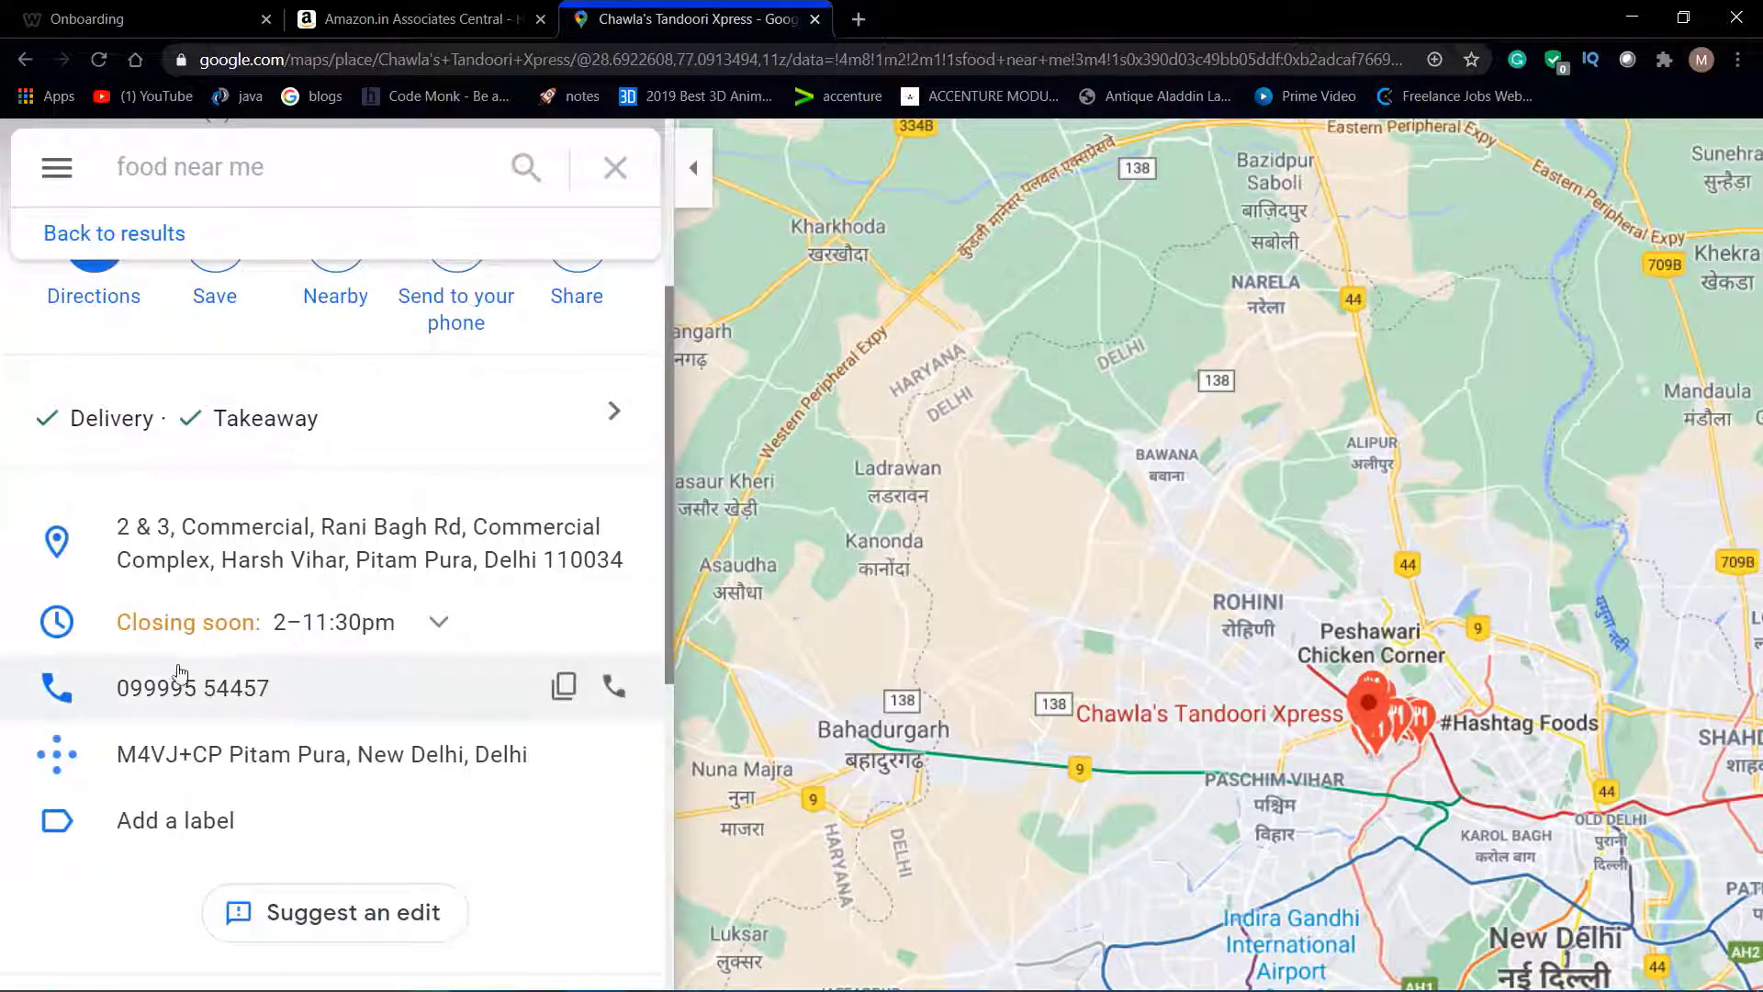
scroll(263, 698, up, 2)
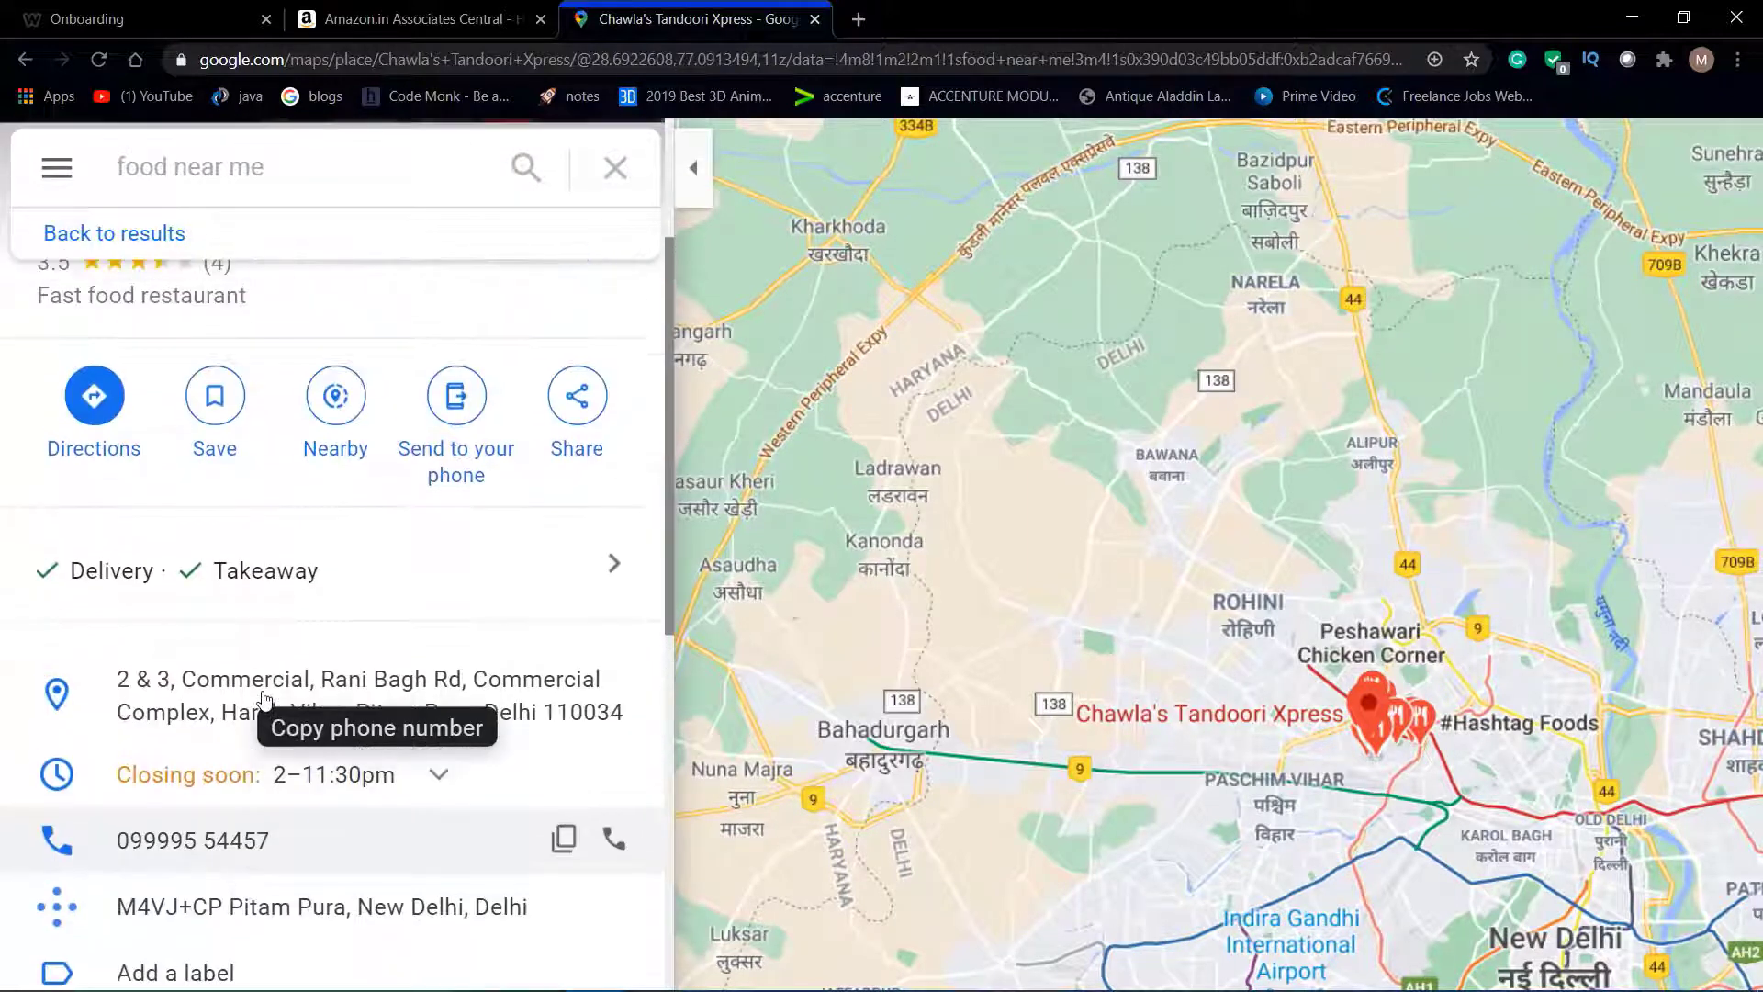
scroll(265, 698, up, 5)
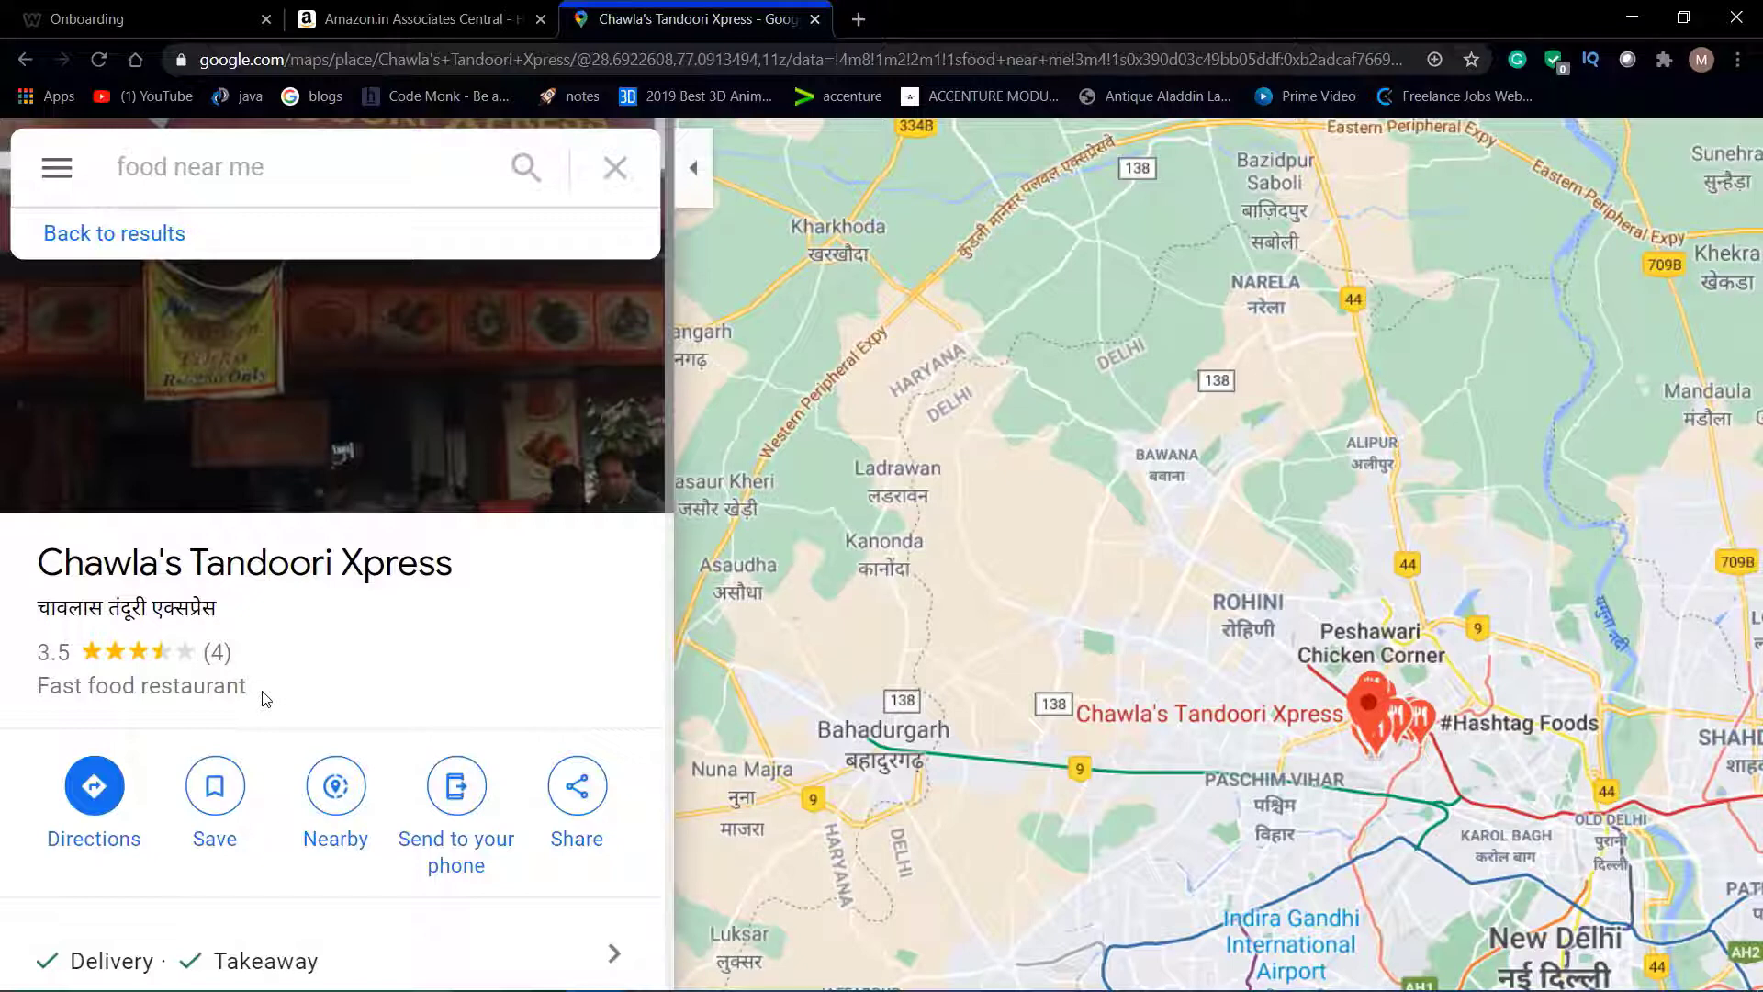
Return to the Weebly theme selection and close the Google Maps tab.
click(92, 18)
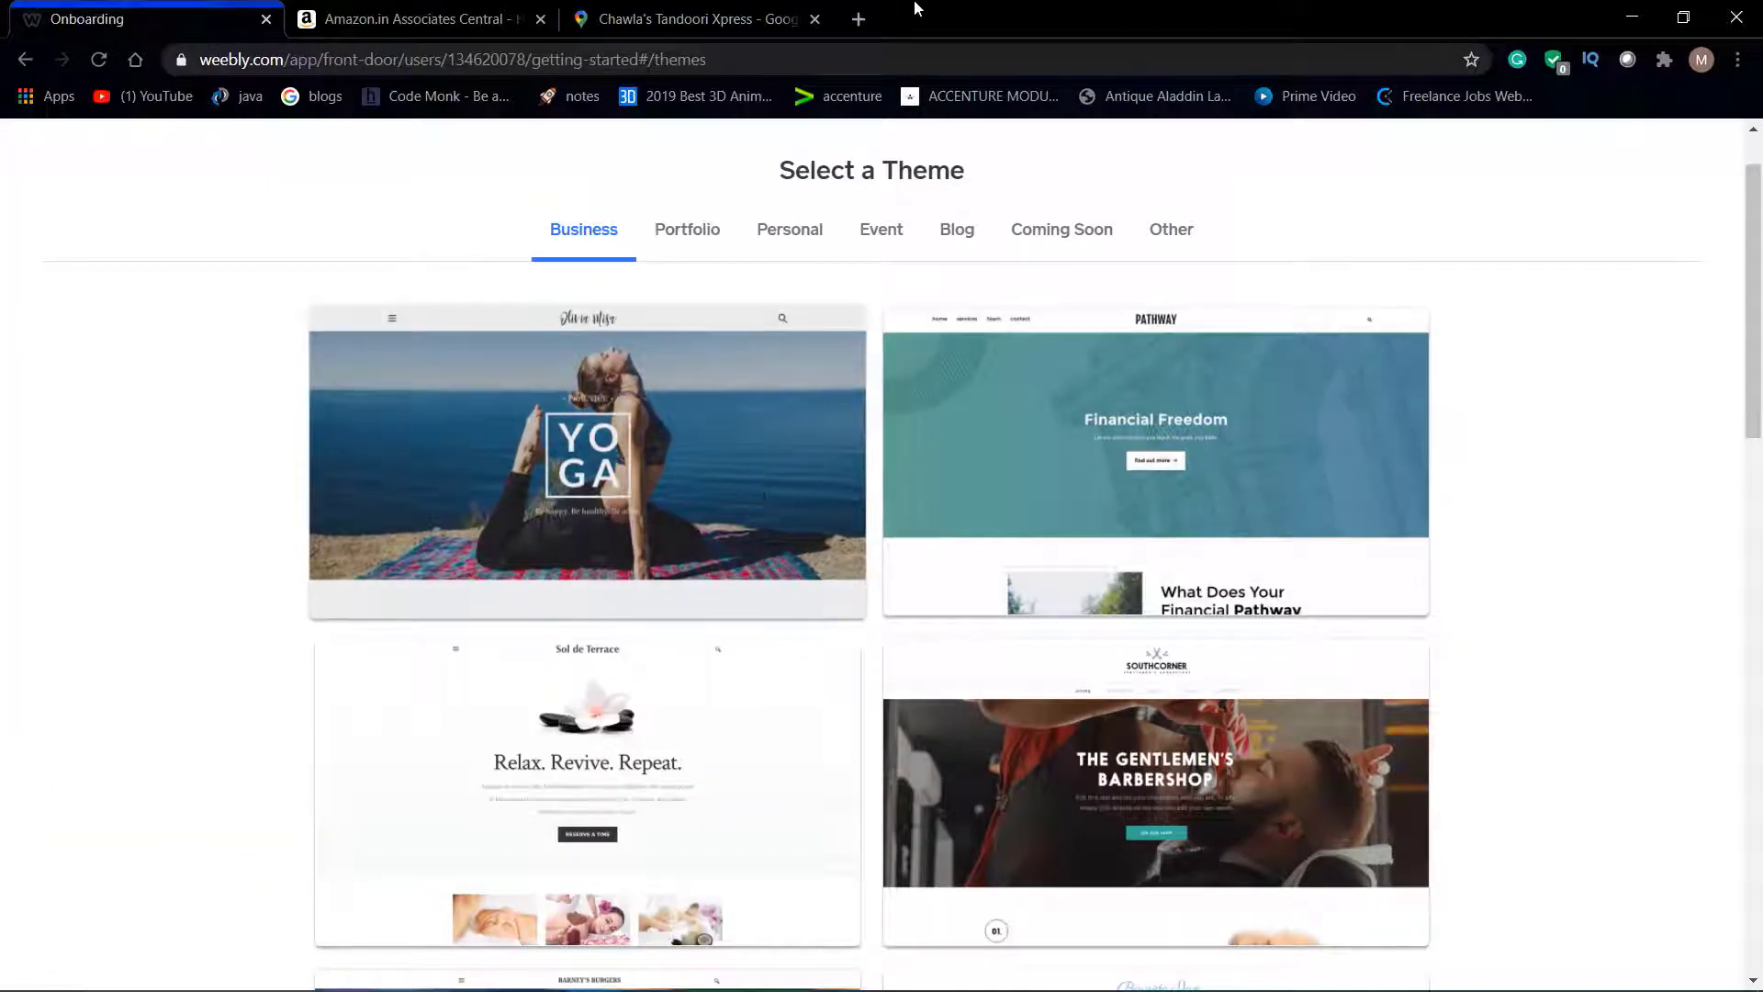
click(727, 11)
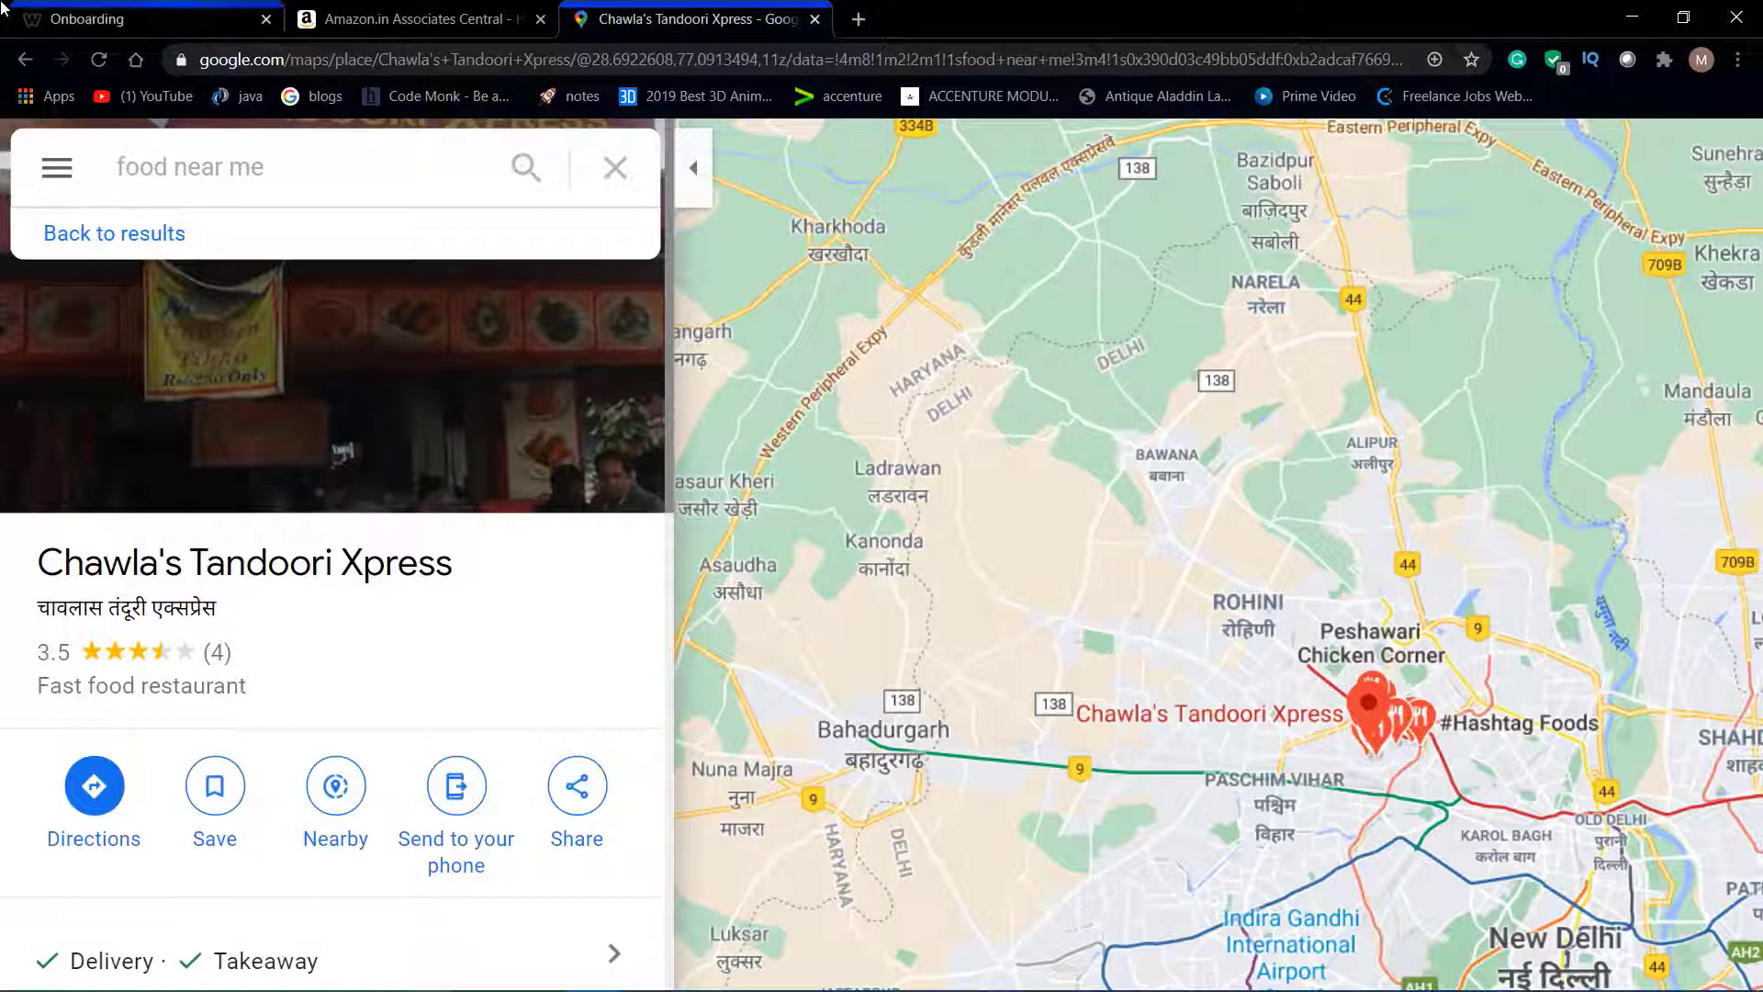
click(147, 18)
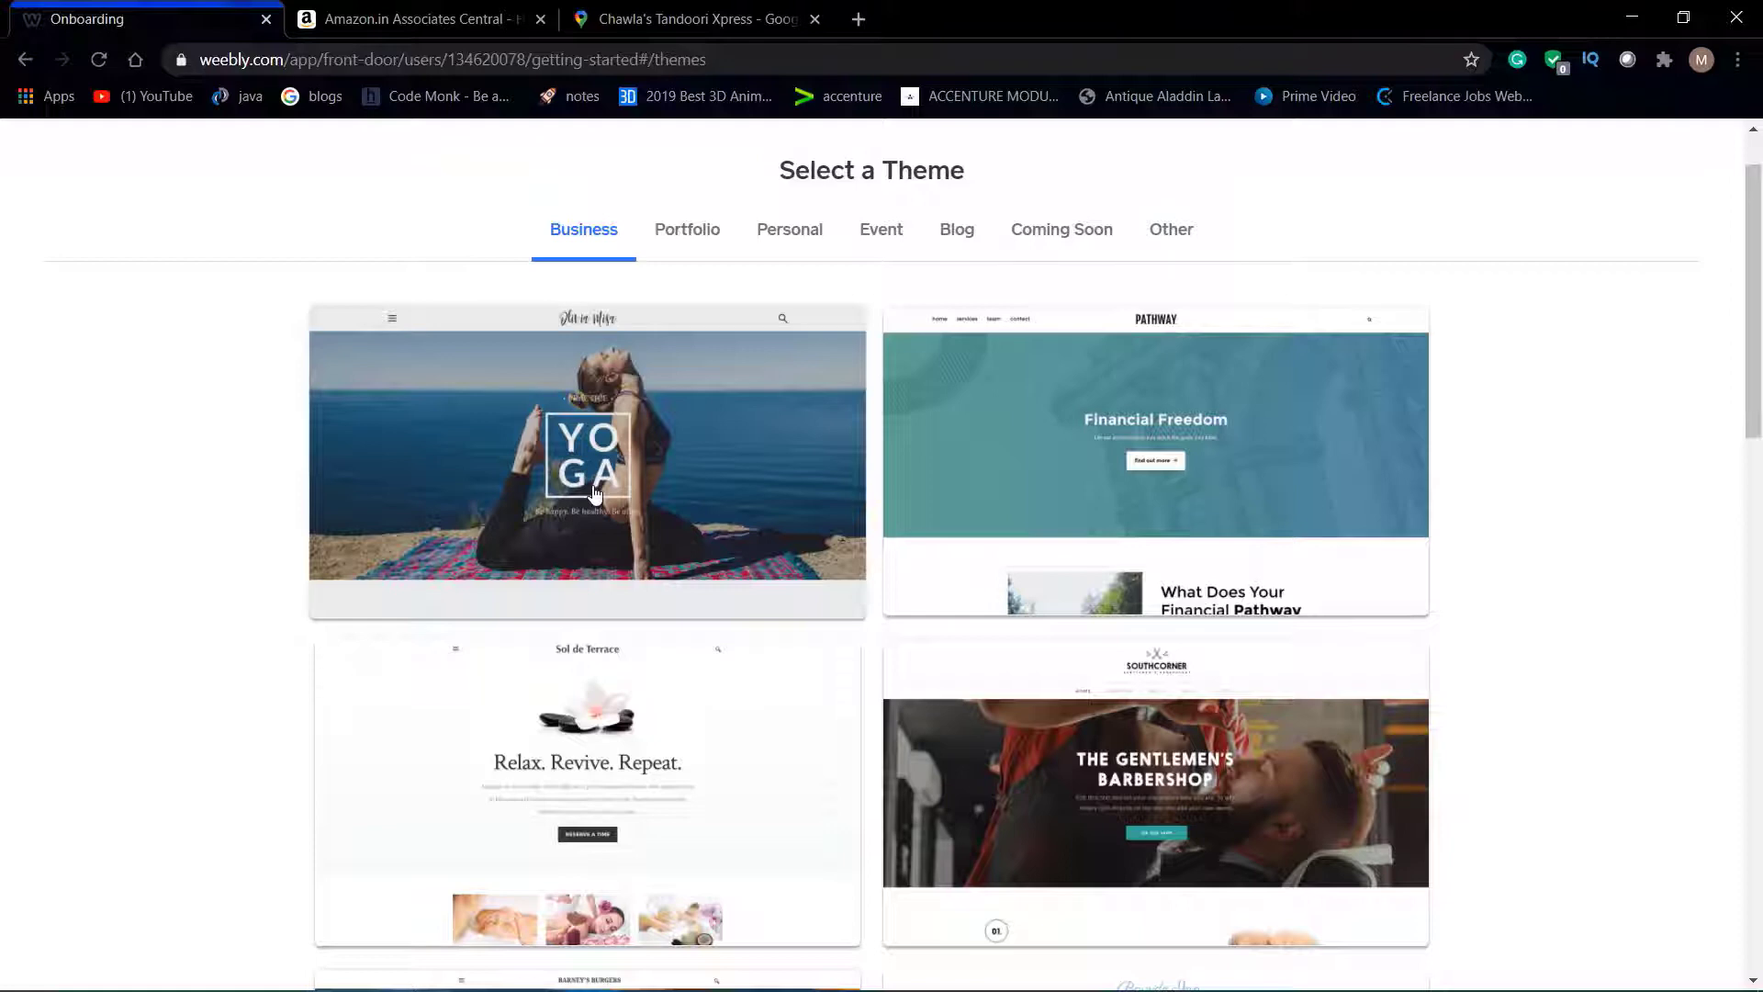
scroll(577, 454, up, 3)
scroll(577, 455, down, 3)
click(816, 20)
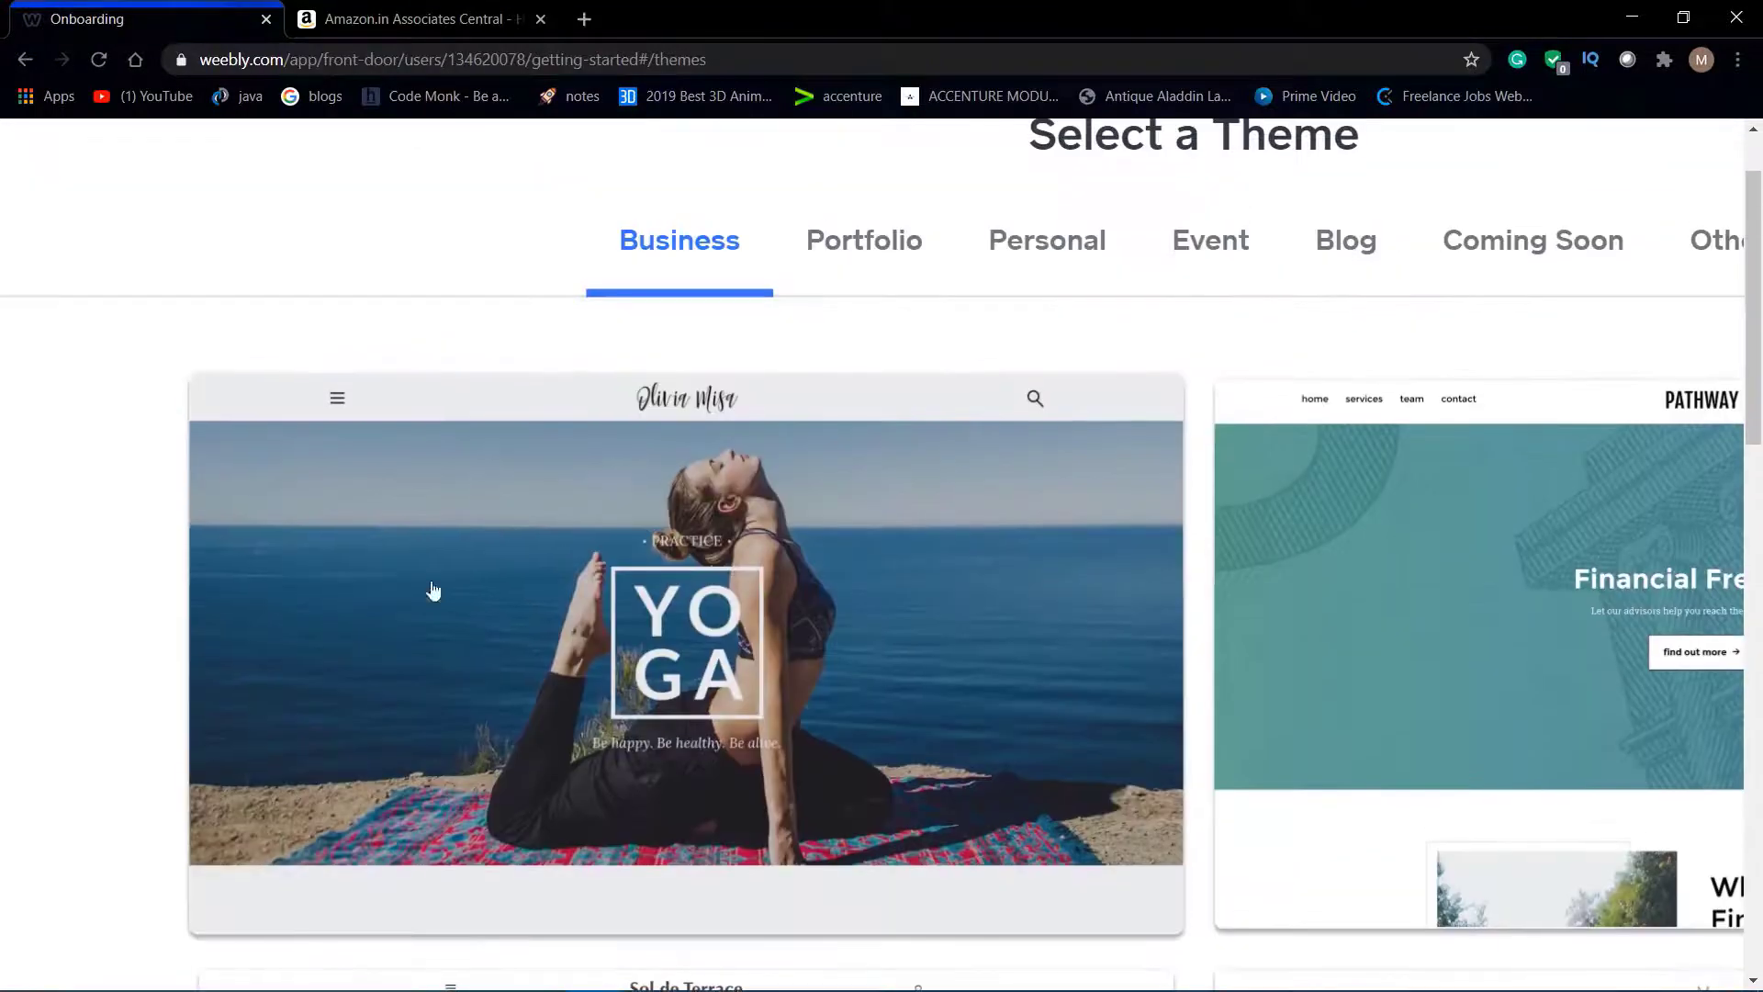
Open the preview of the yoga Business theme and look through its sections.
click(680, 654)
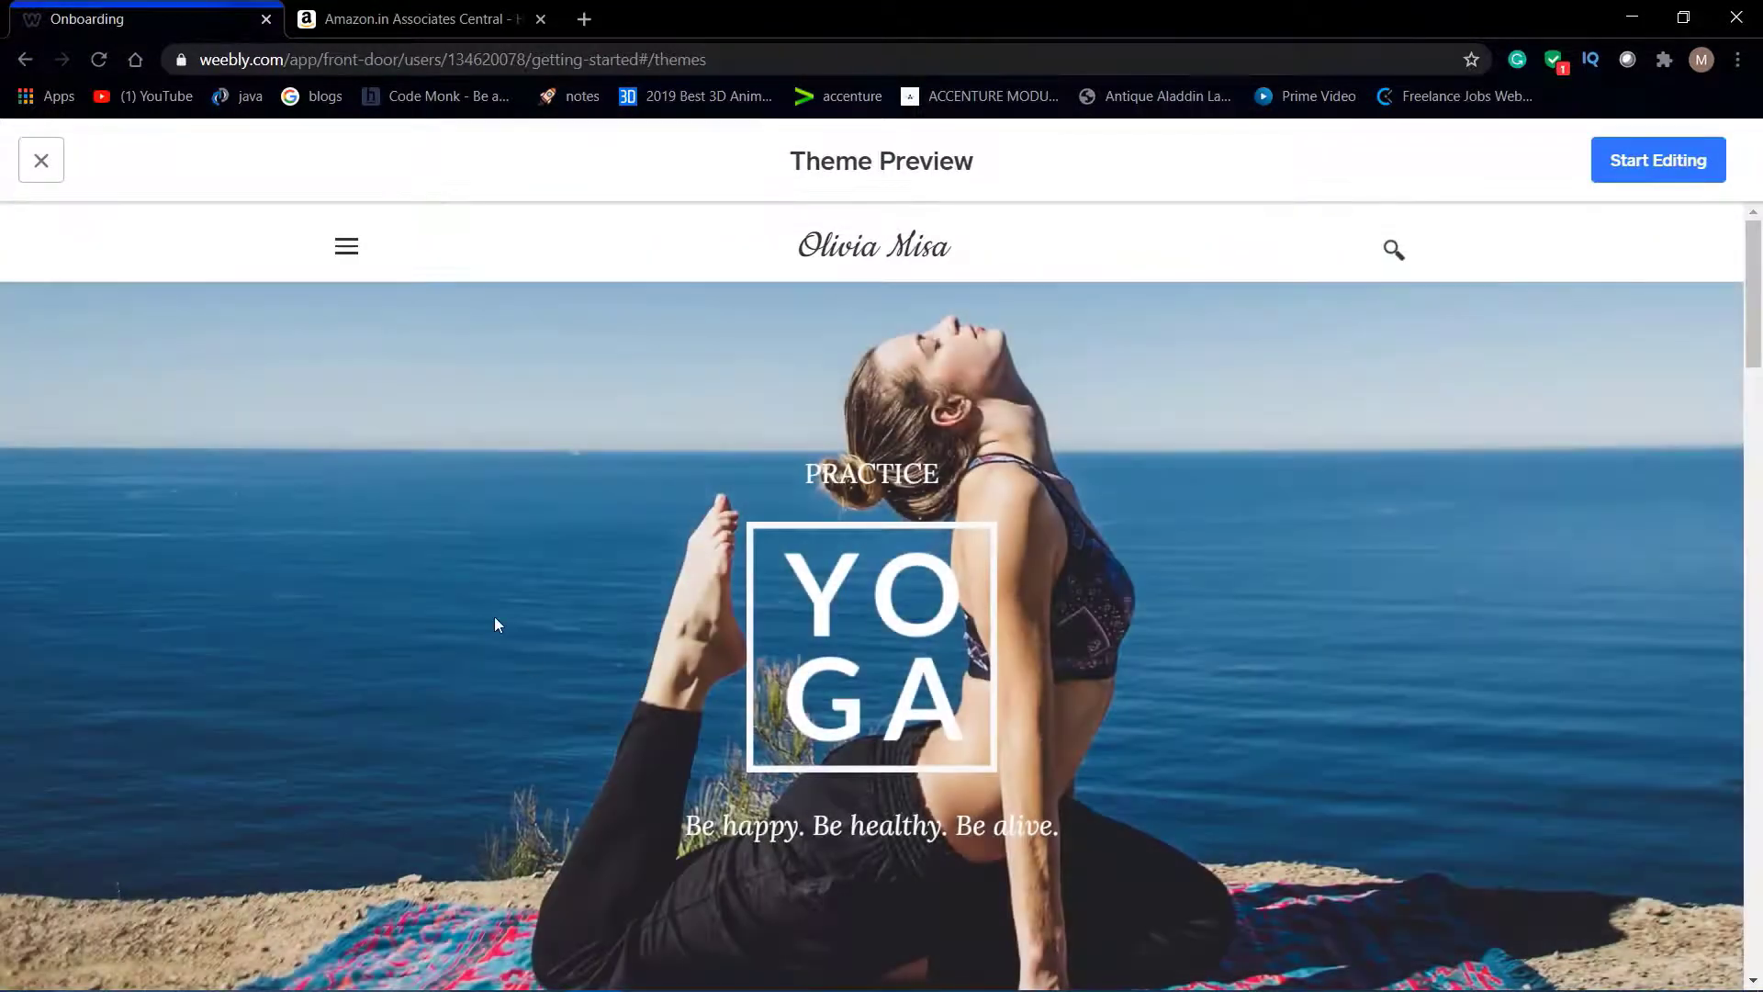
scroll(494, 625, down, 15)
scroll(494, 625, up, 3)
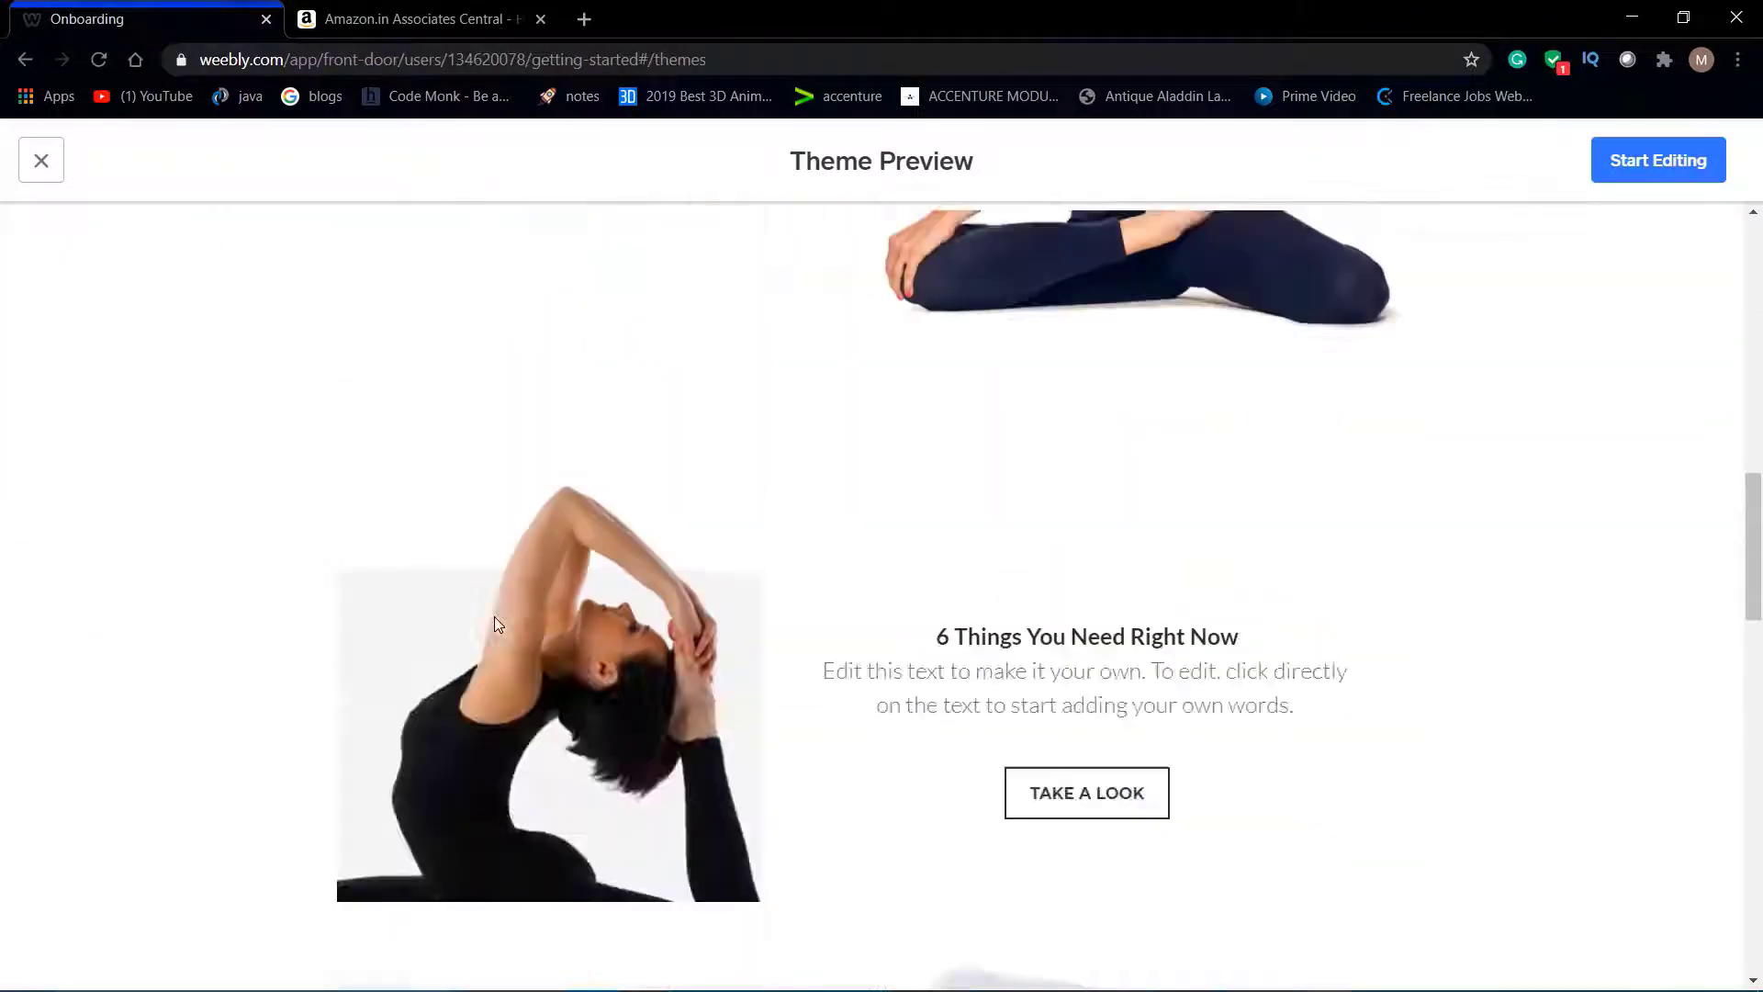
scroll(495, 625, down, 8)
scroll(495, 624, up, 10)
scroll(495, 625, up, 5)
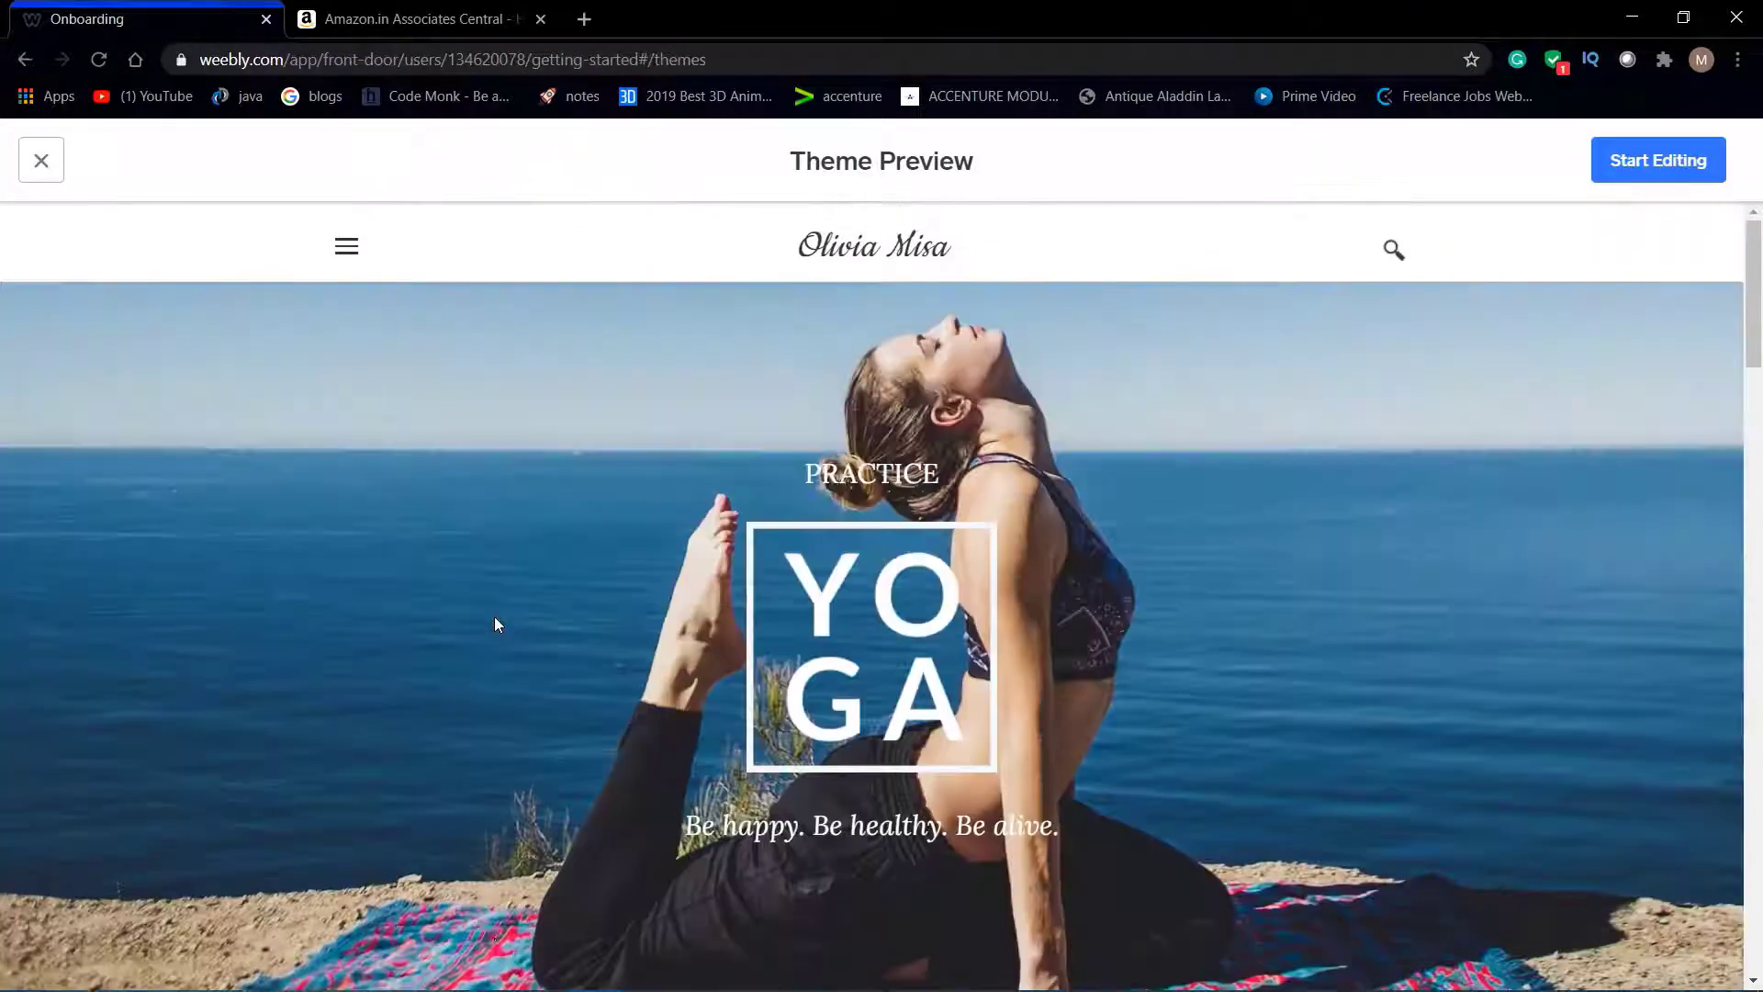
scroll(494, 622, down, 10)
scroll(498, 625, up, 10)
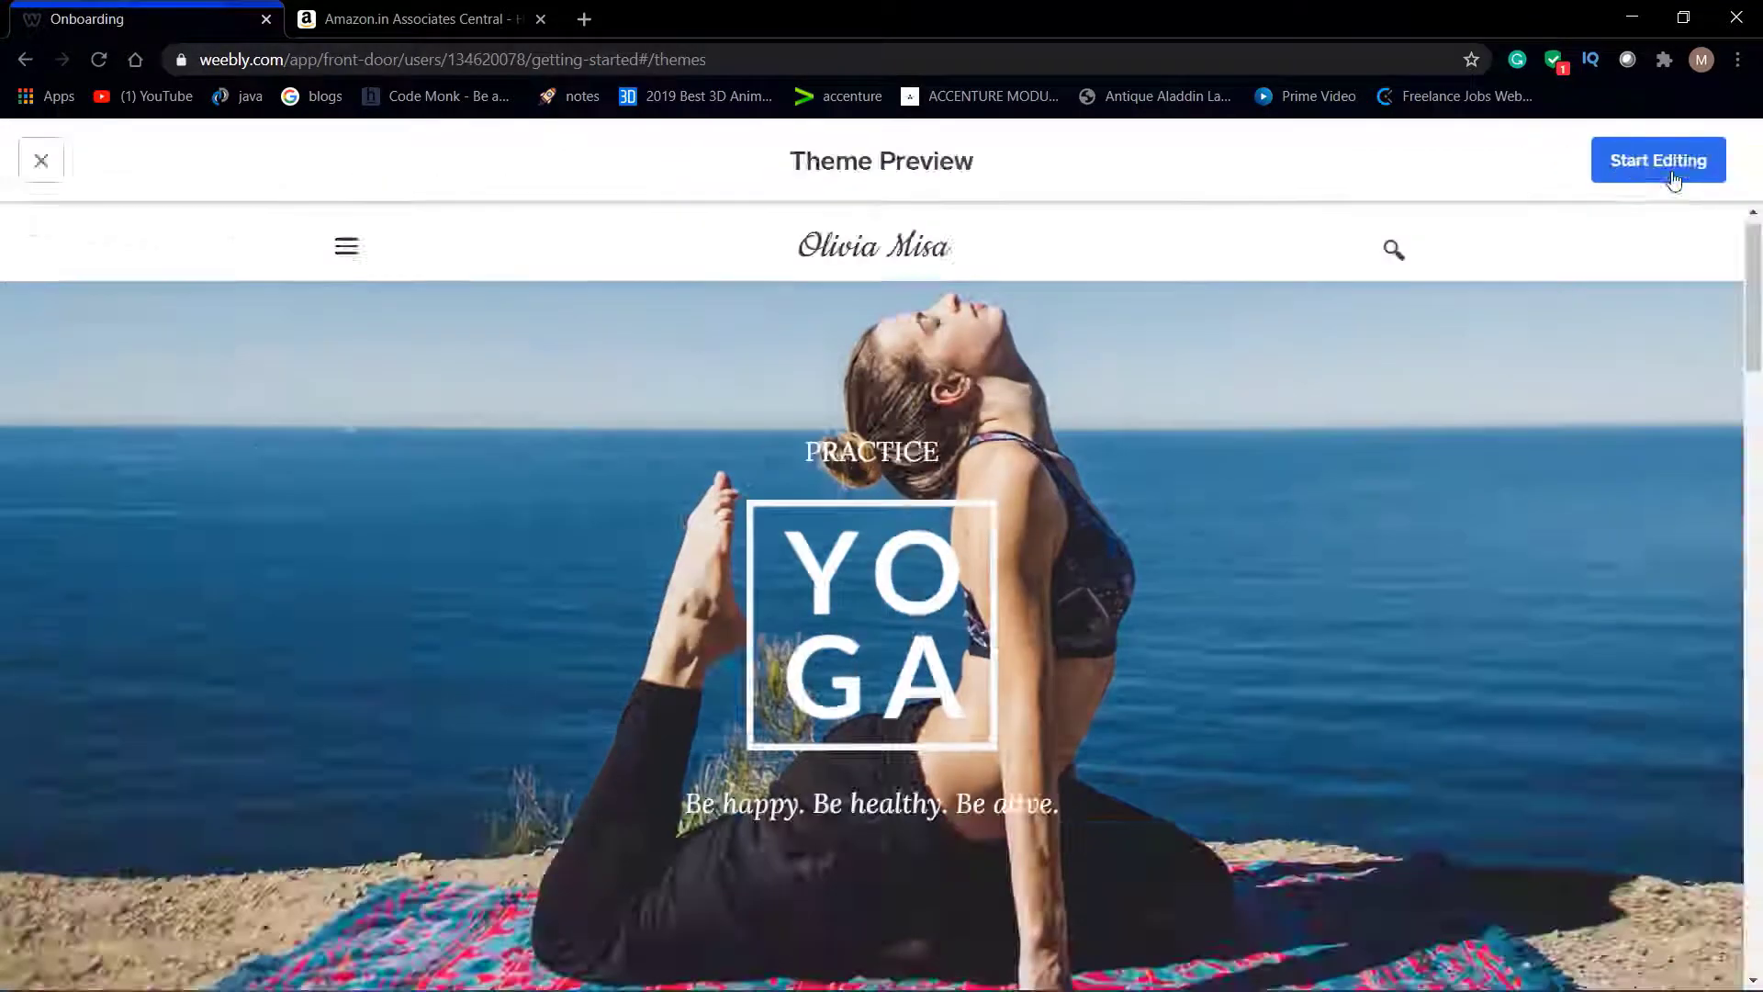
Start editing the site with the yoga theme, postponing the app re-connection, reloading the editor and skipping the domain name selection.
click(1671, 172)
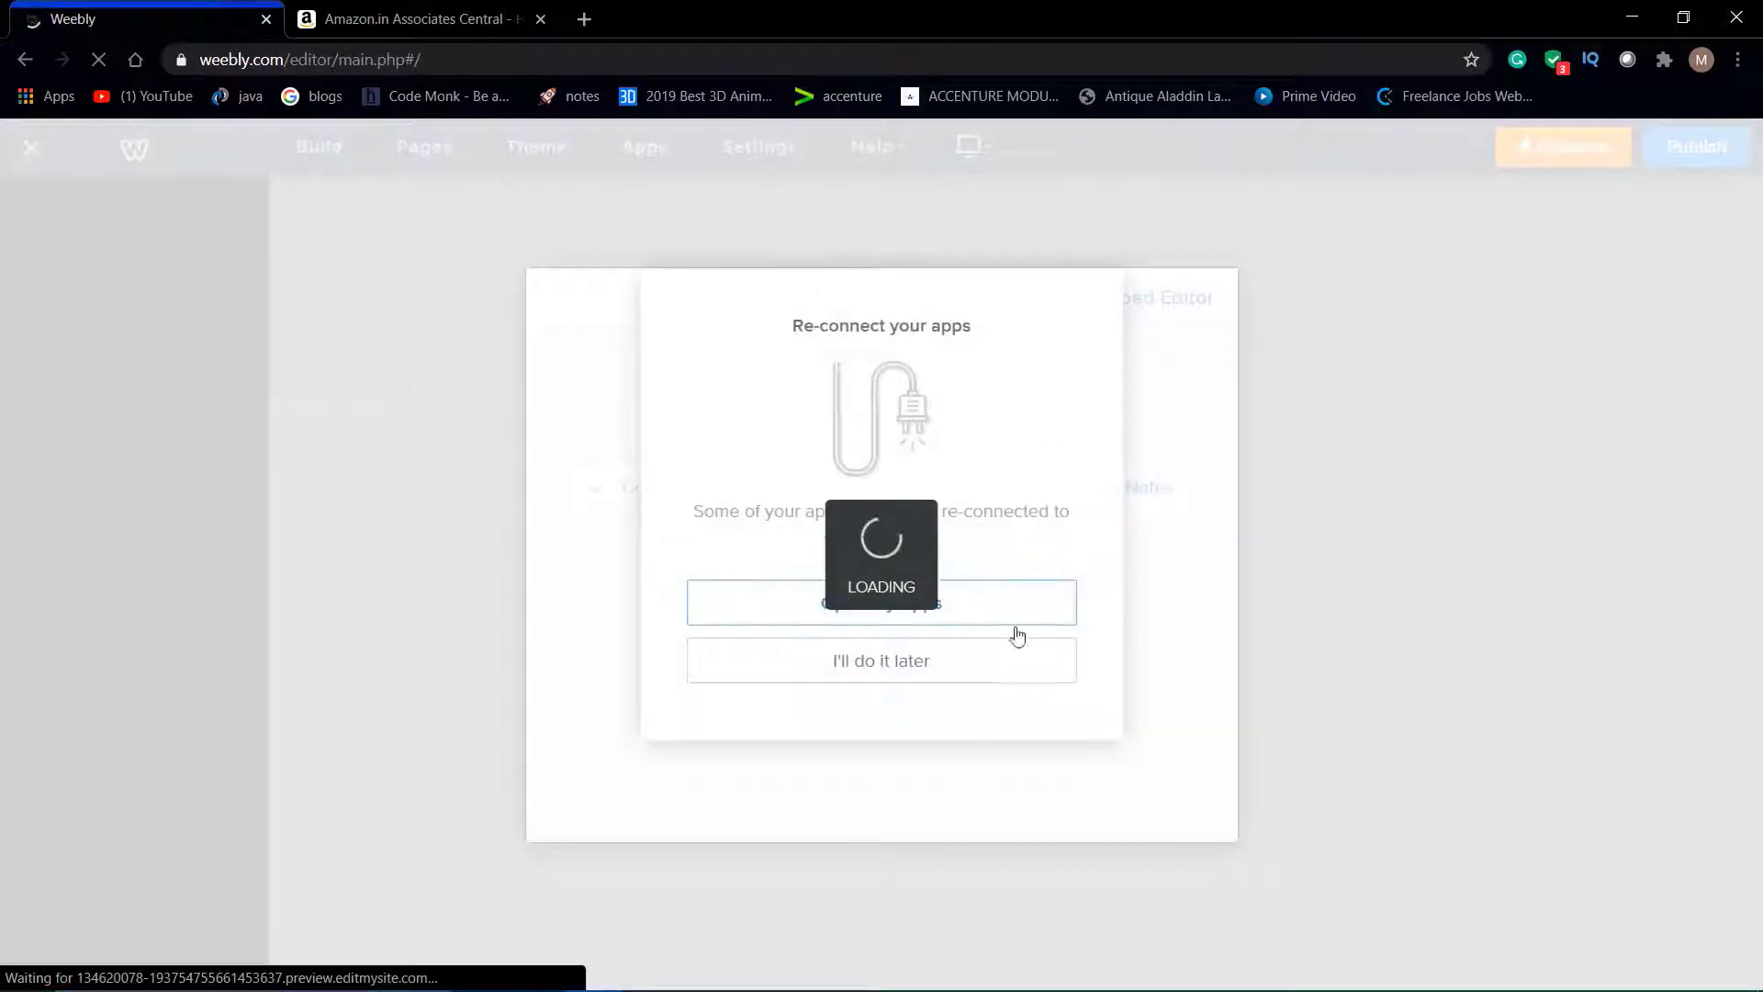
click(966, 663)
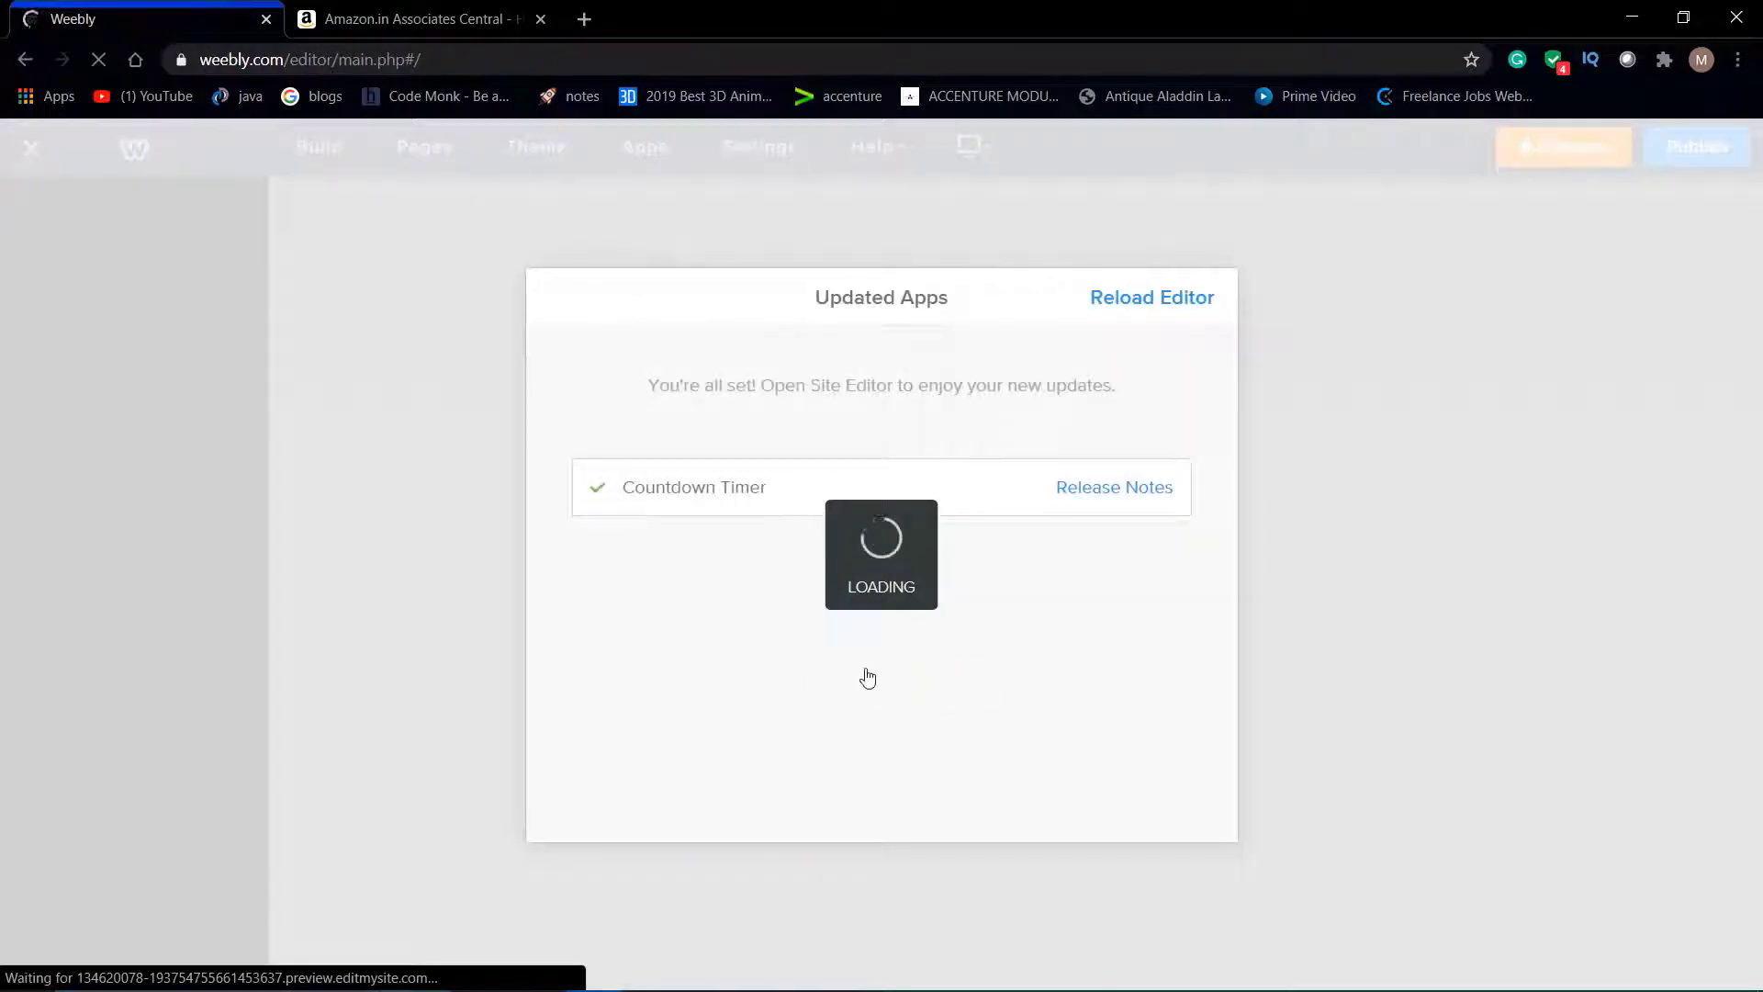
click(1148, 298)
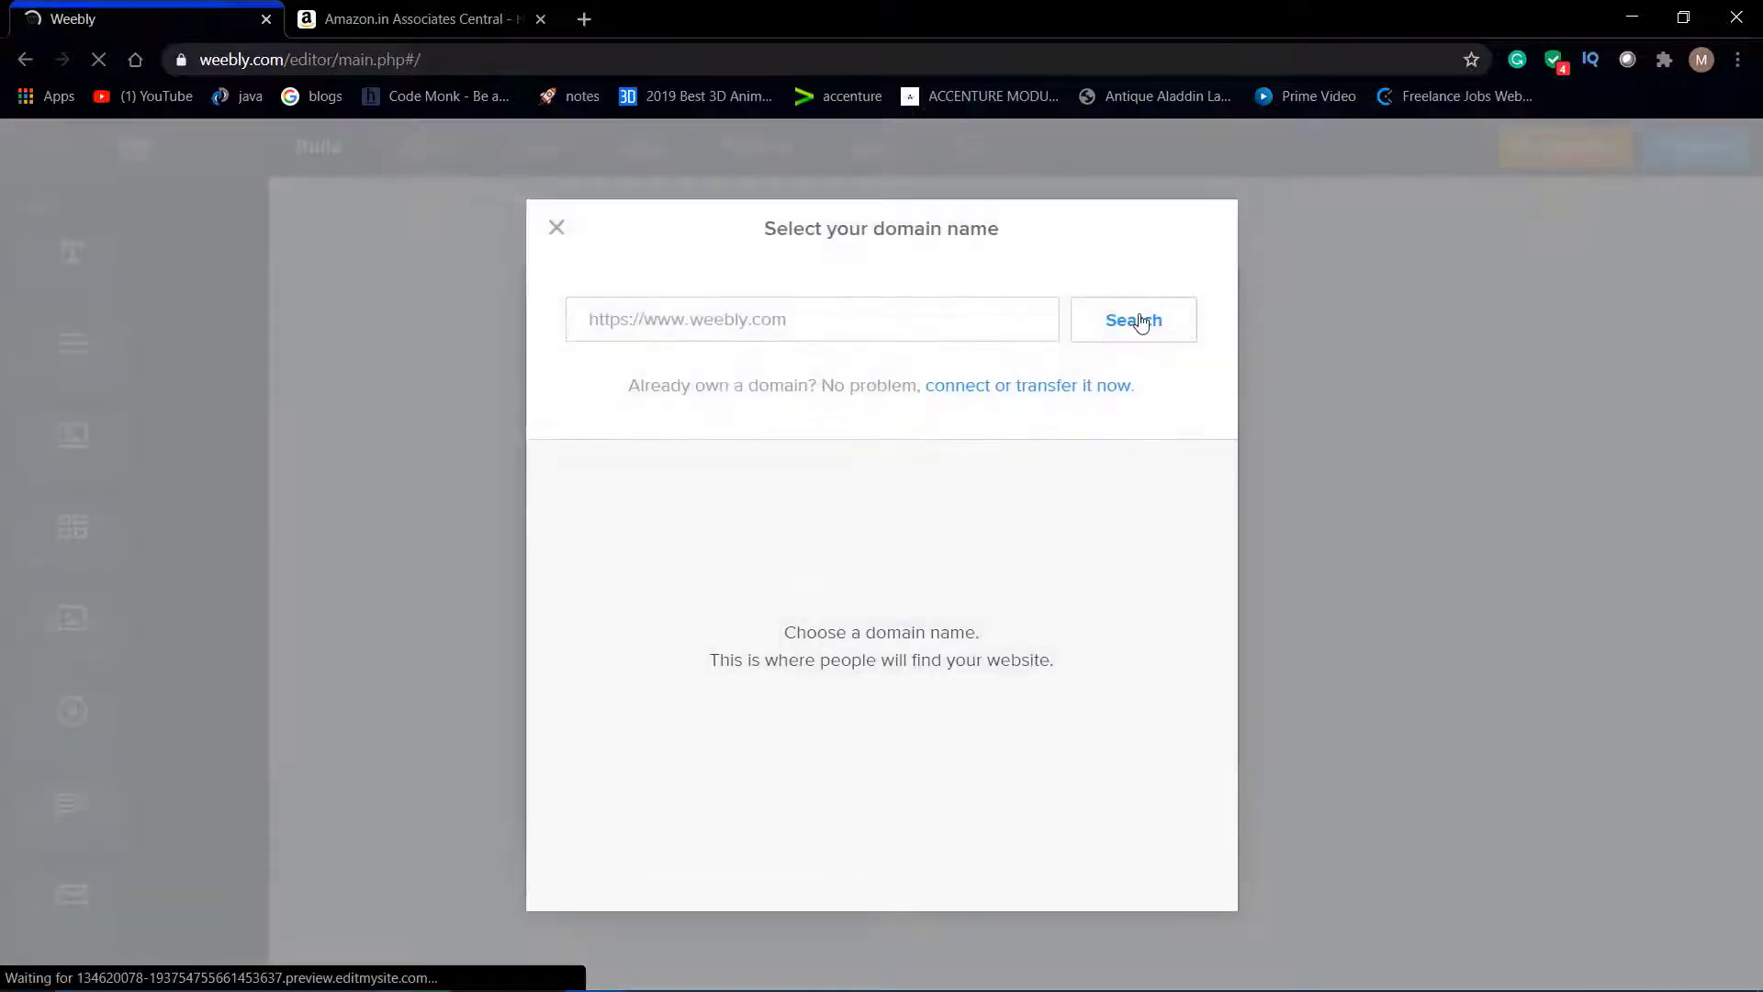
click(558, 229)
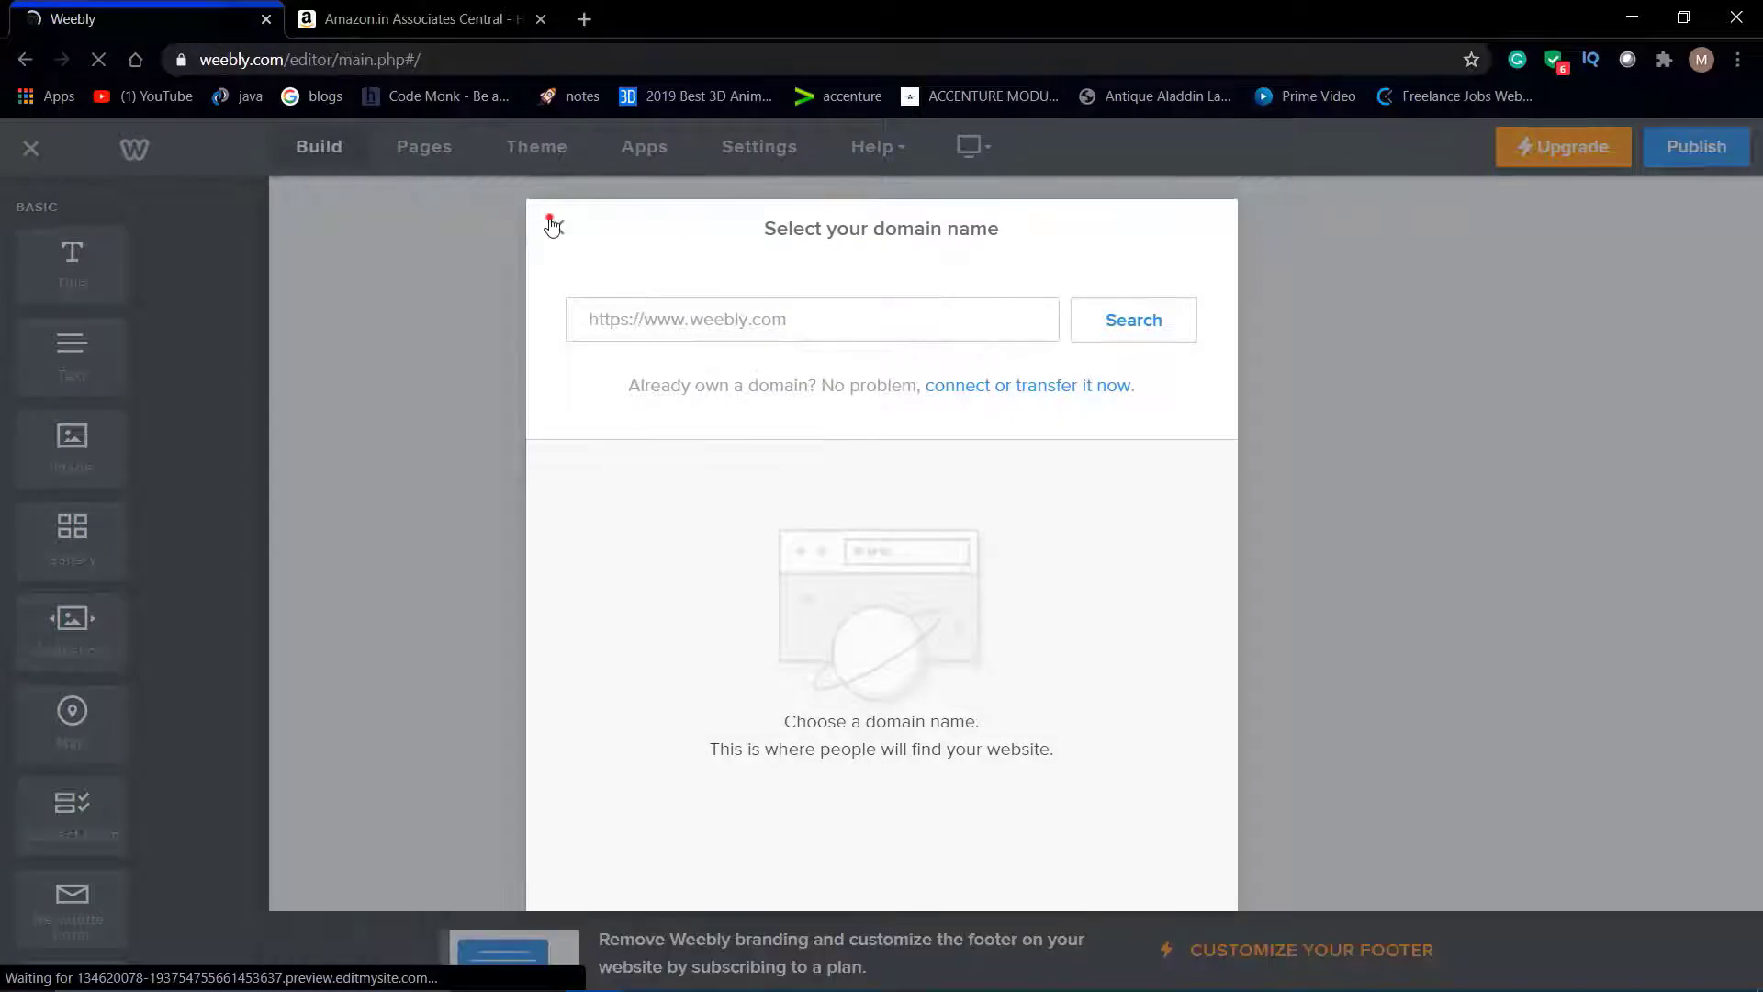
click(552, 225)
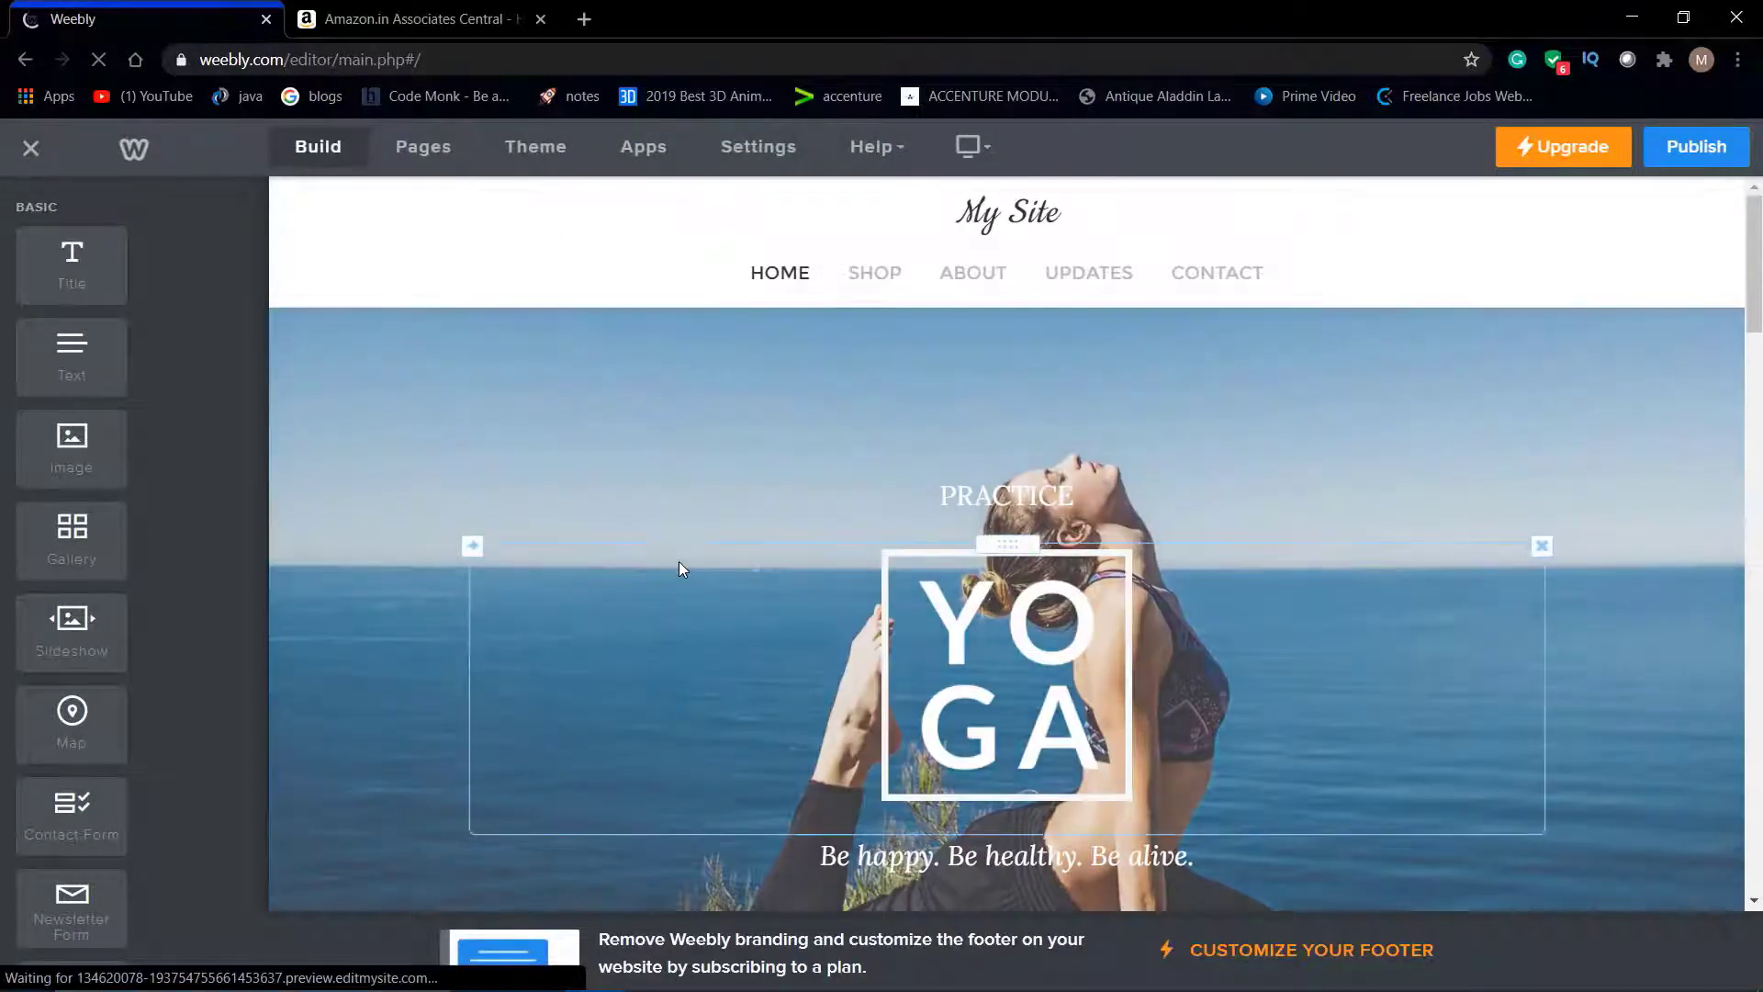
Look over the sections of the yoga home page in the site editor.
scroll(680, 564, down, 20)
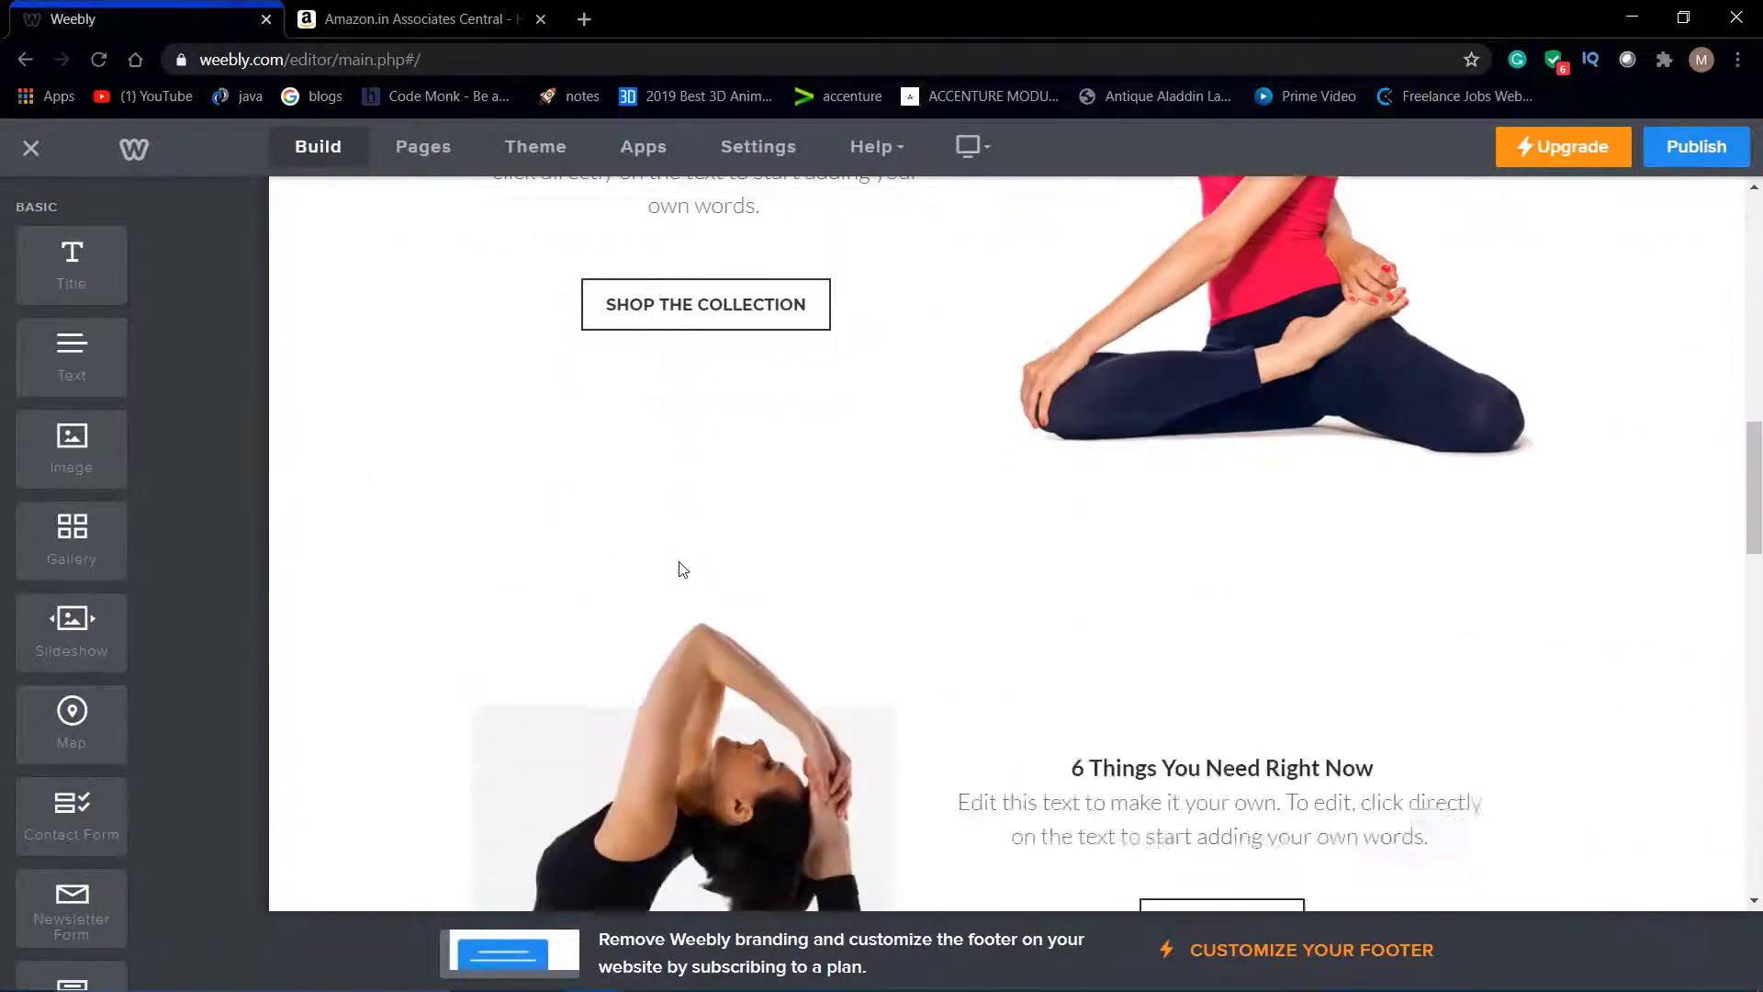
scroll(680, 562, up, 20)
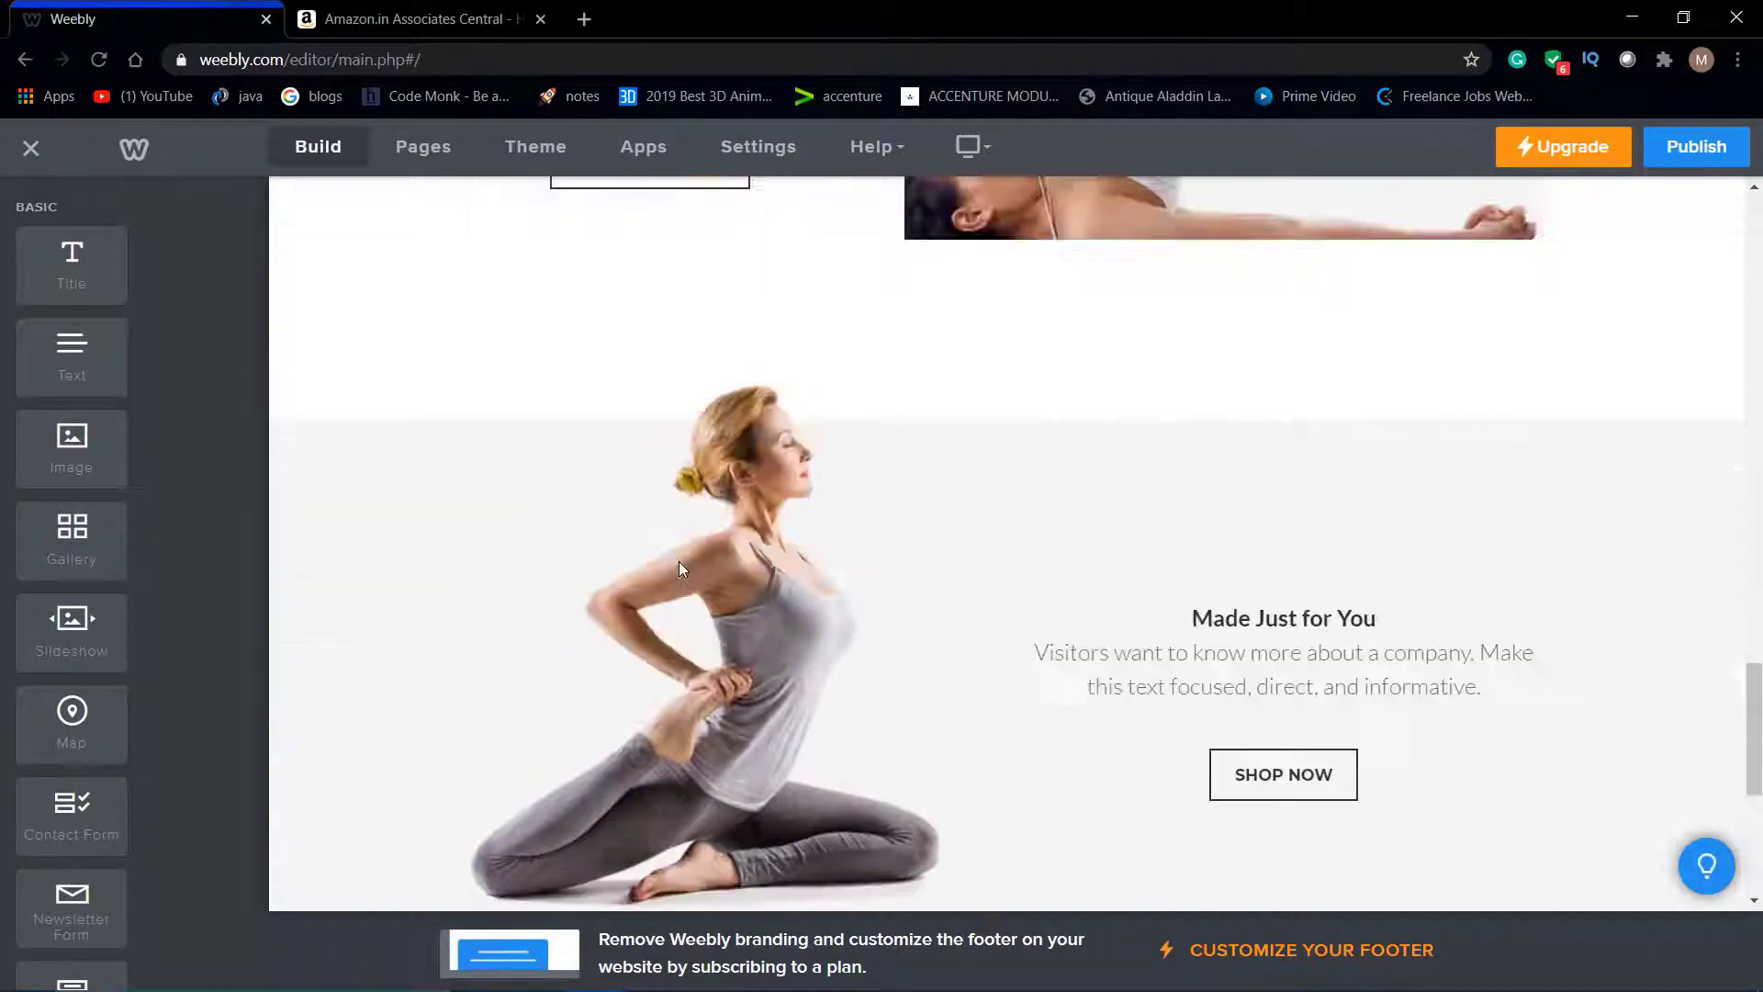
scroll(680, 564, down, 10)
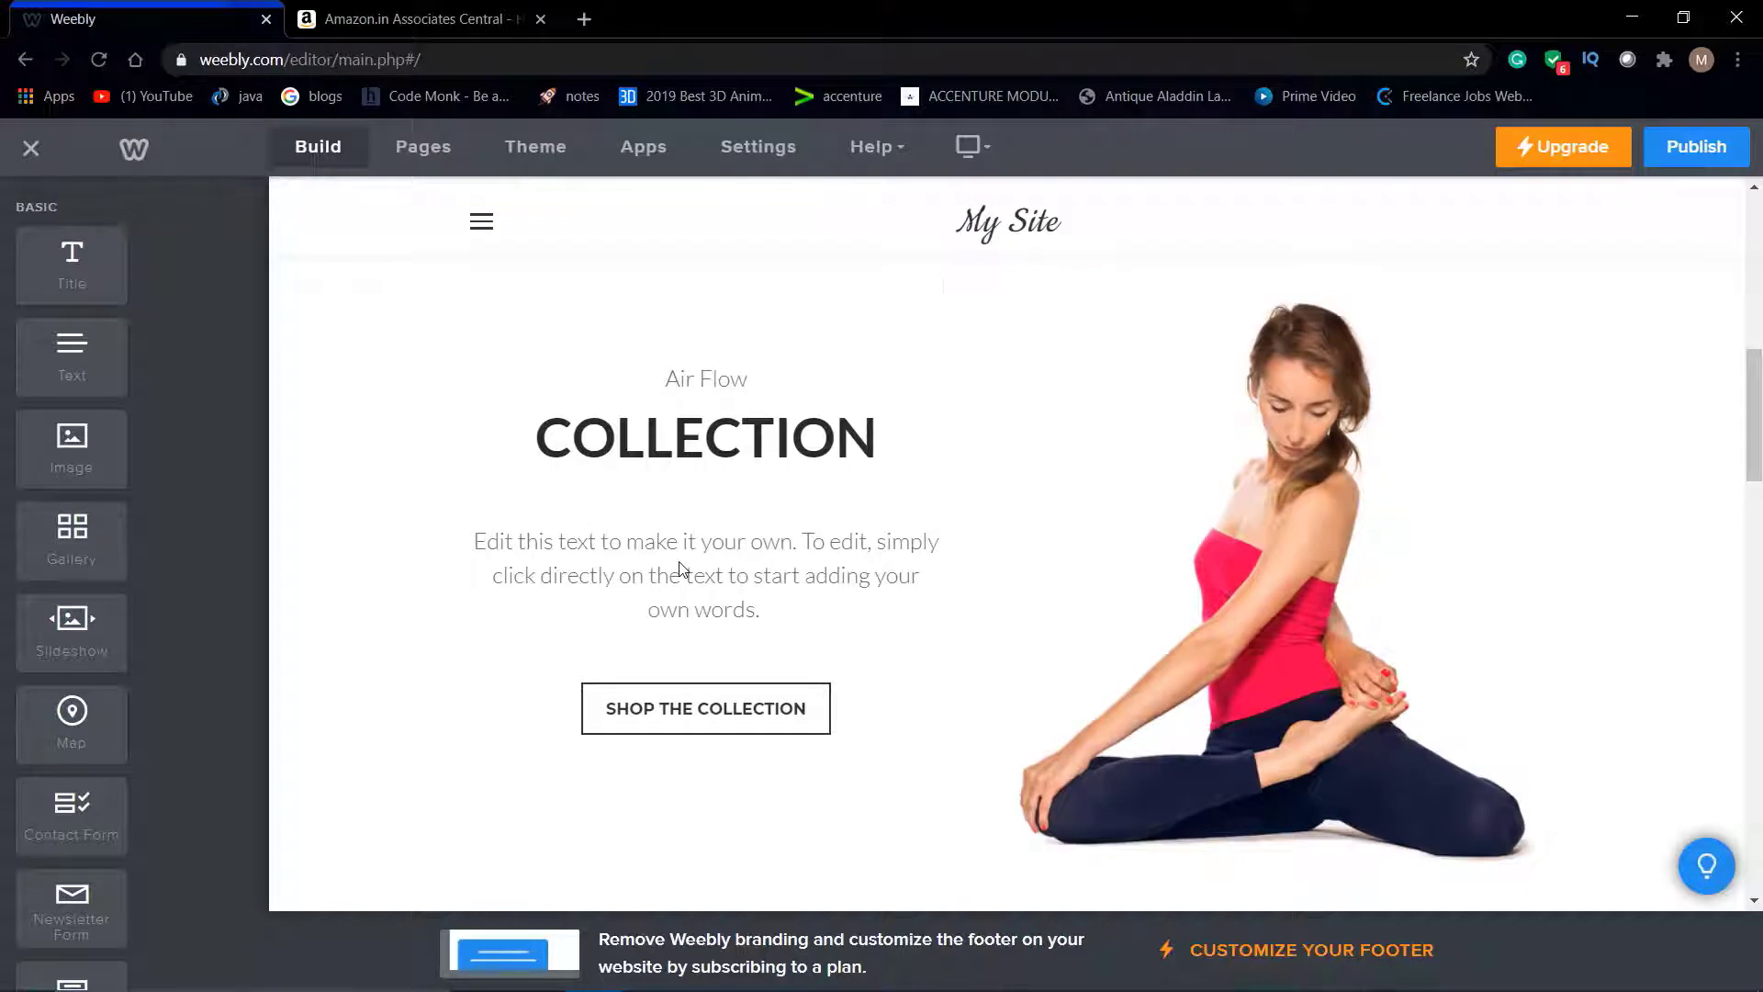
Switch to the Amazon Associates tab and look over its home page down to the product search and earnings overview.
click(434, 7)
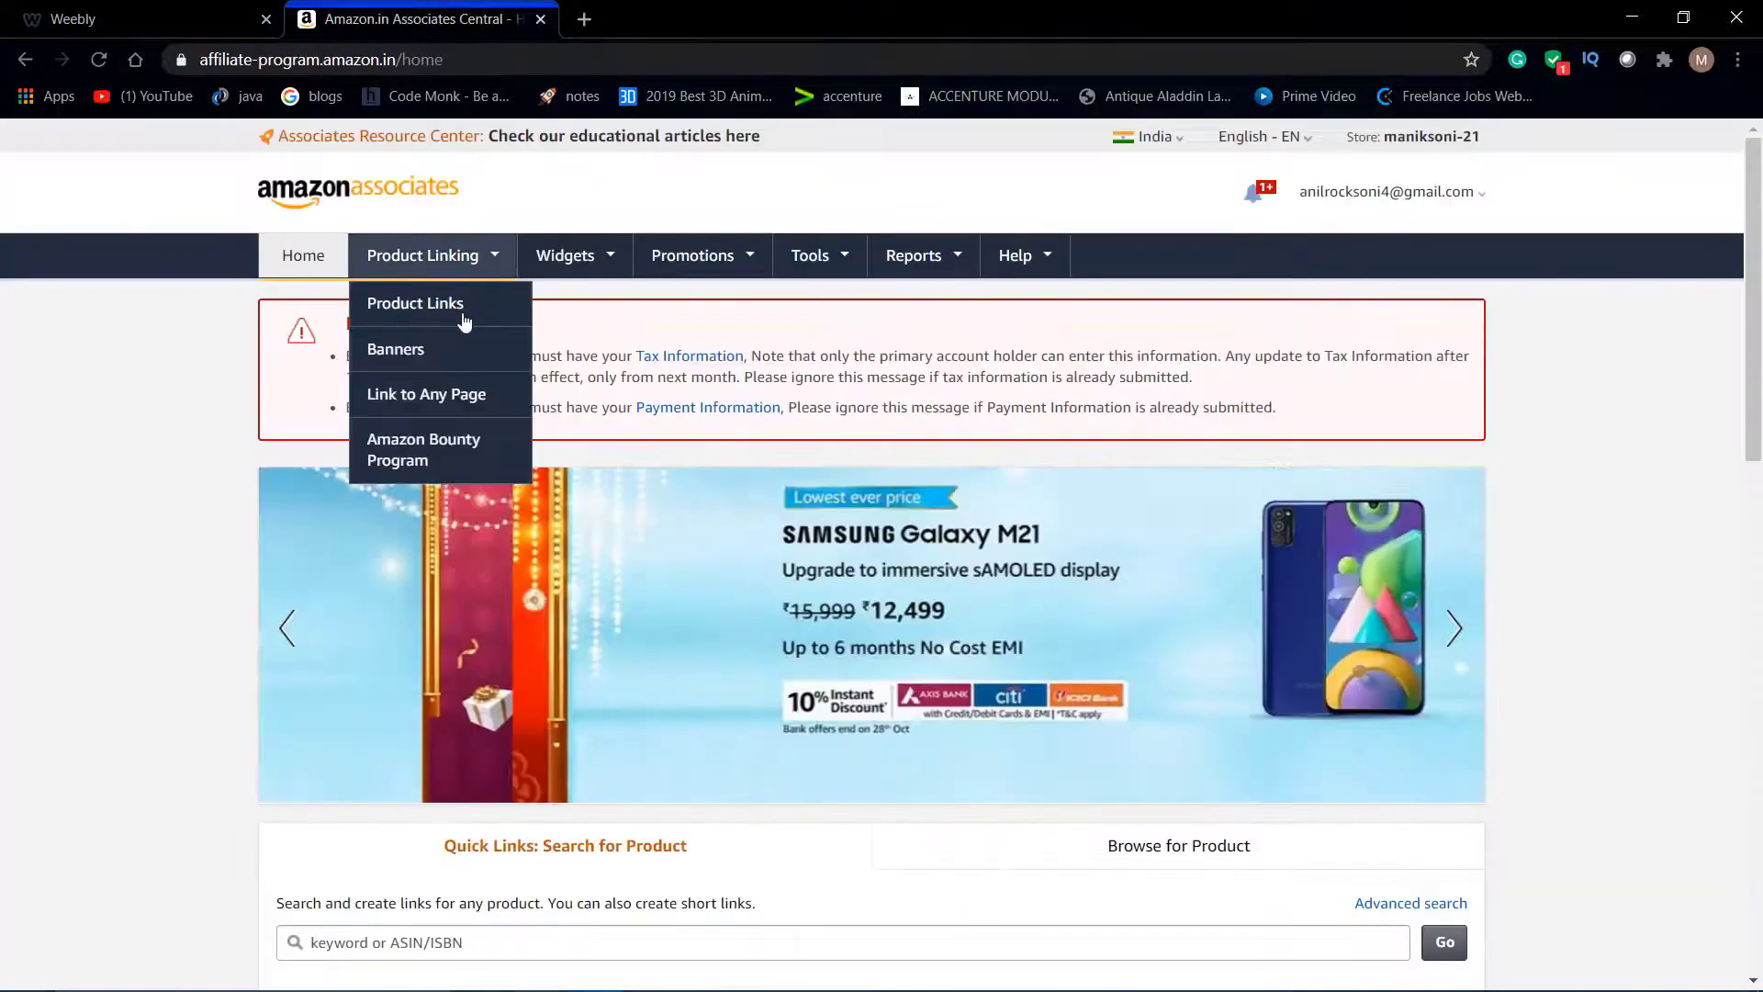
scroll(362, 319, down, 1)
scroll(362, 319, up, 1)
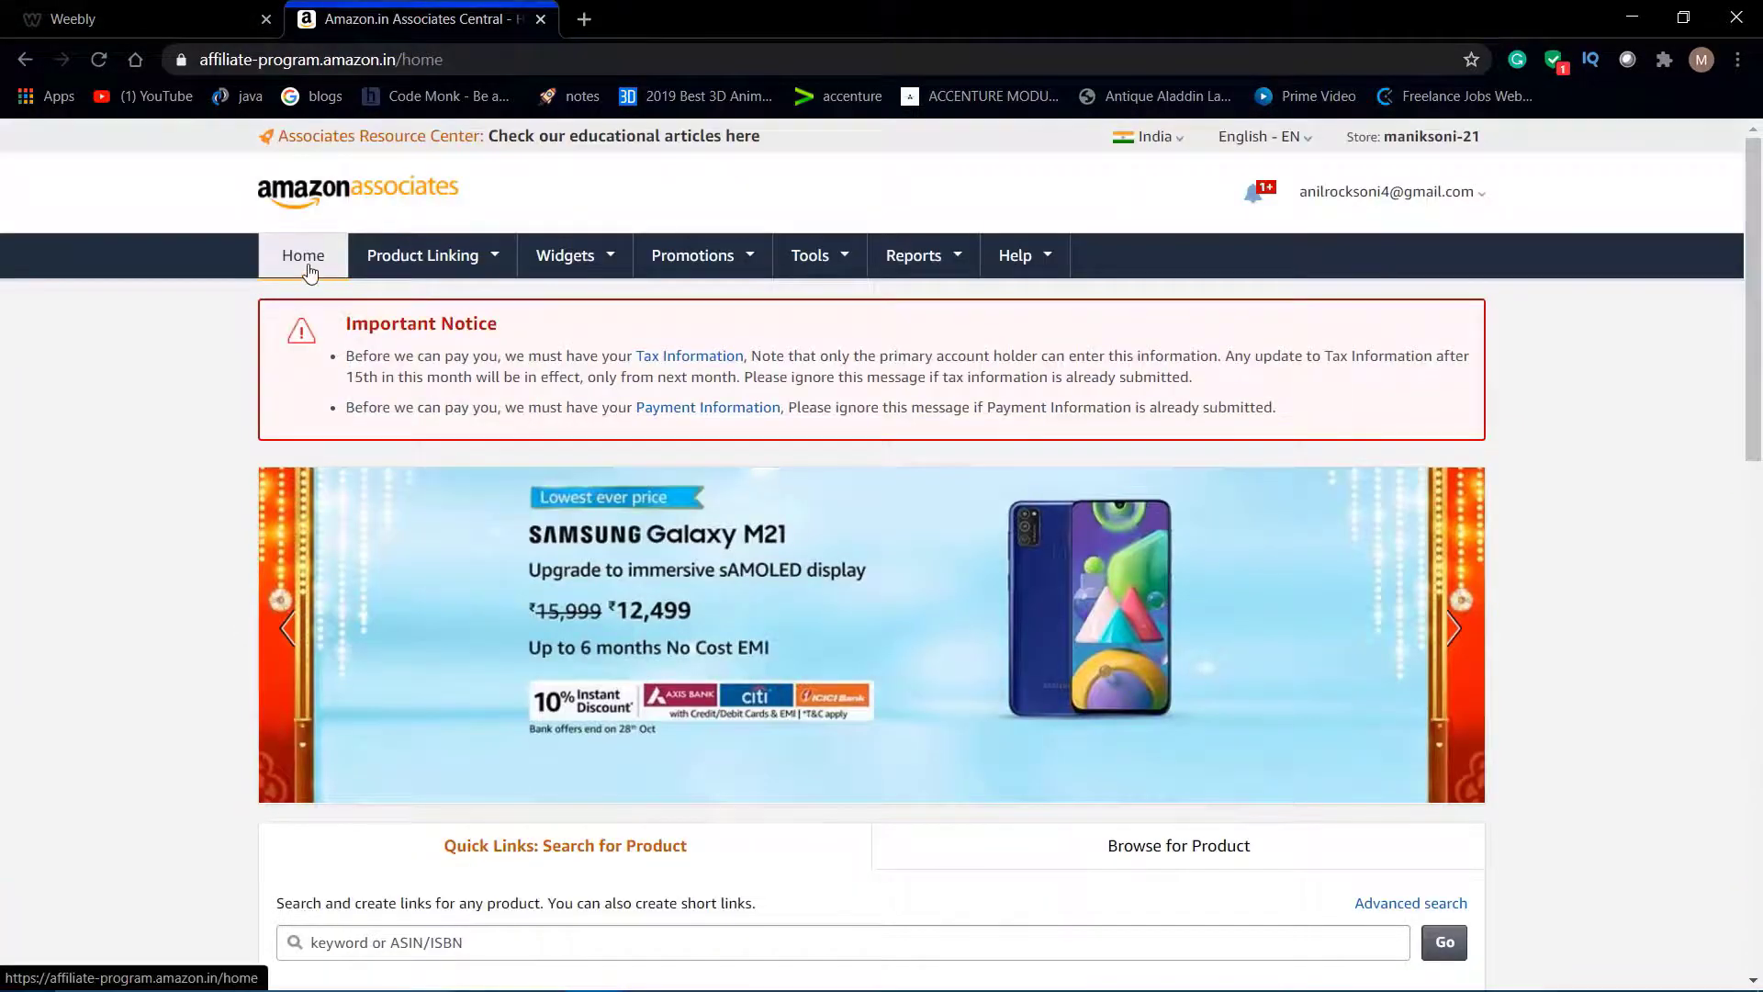
scroll(309, 265, up, 5)
scroll(308, 265, up, 2)
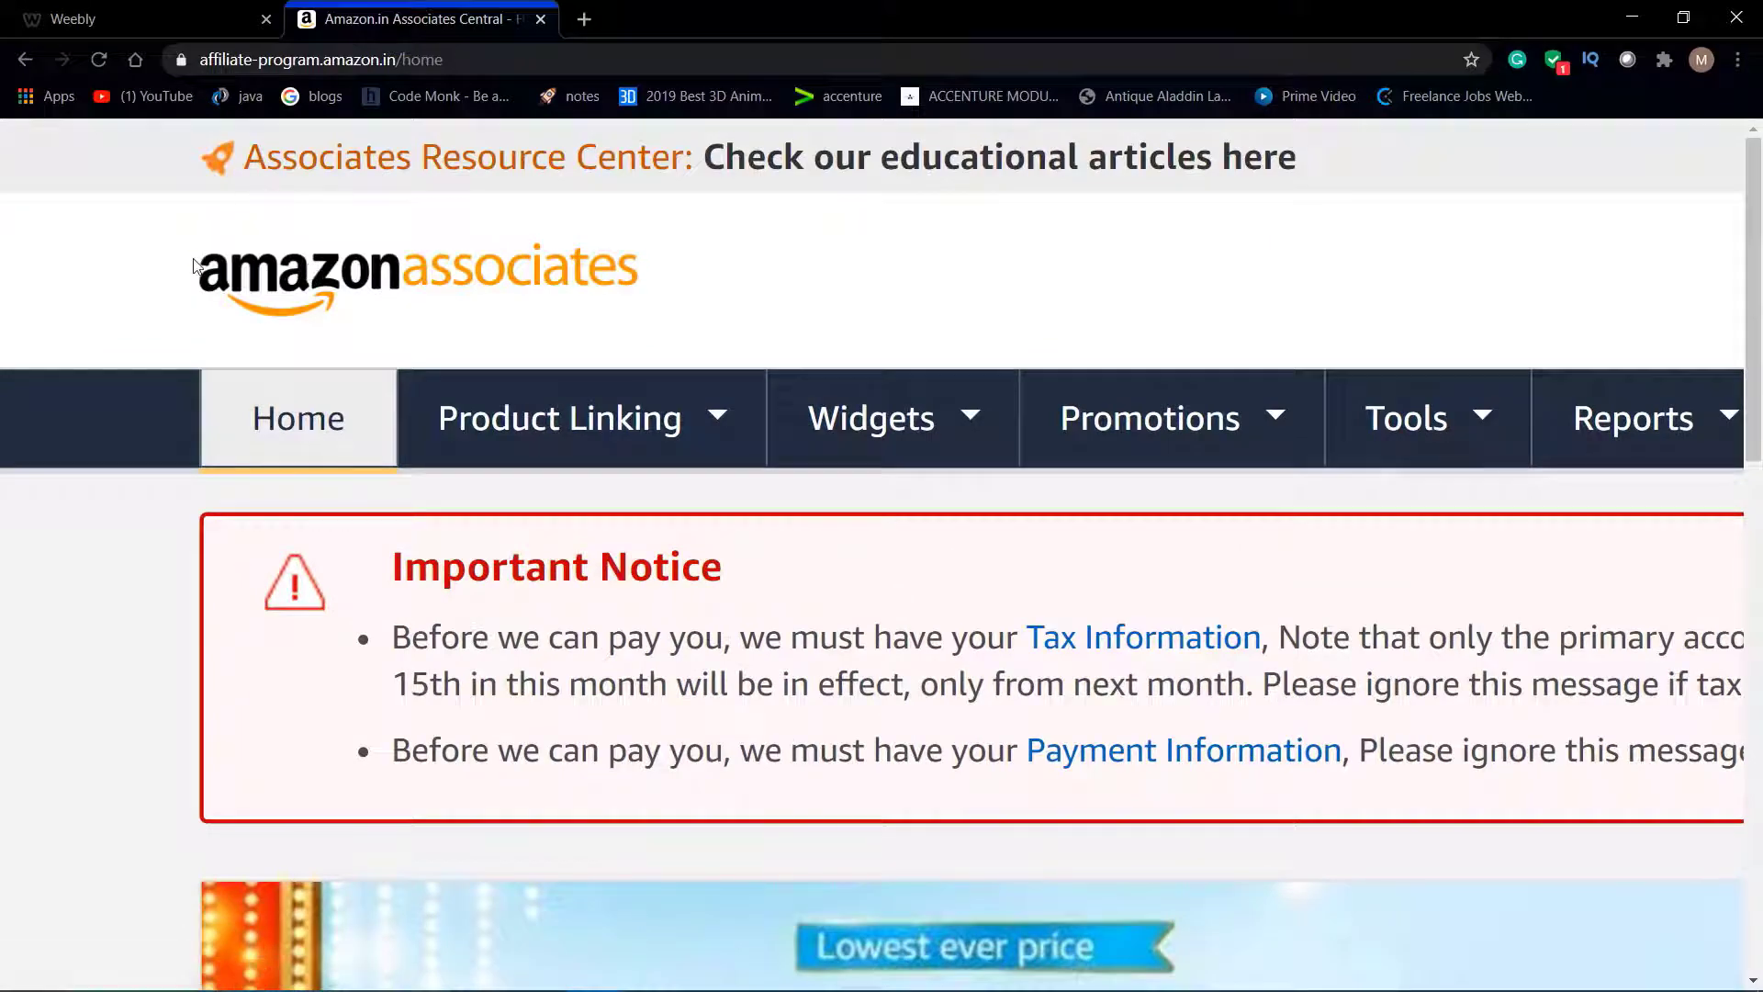
scroll(606, 285, down, 5)
scroll(606, 285, down, 5)
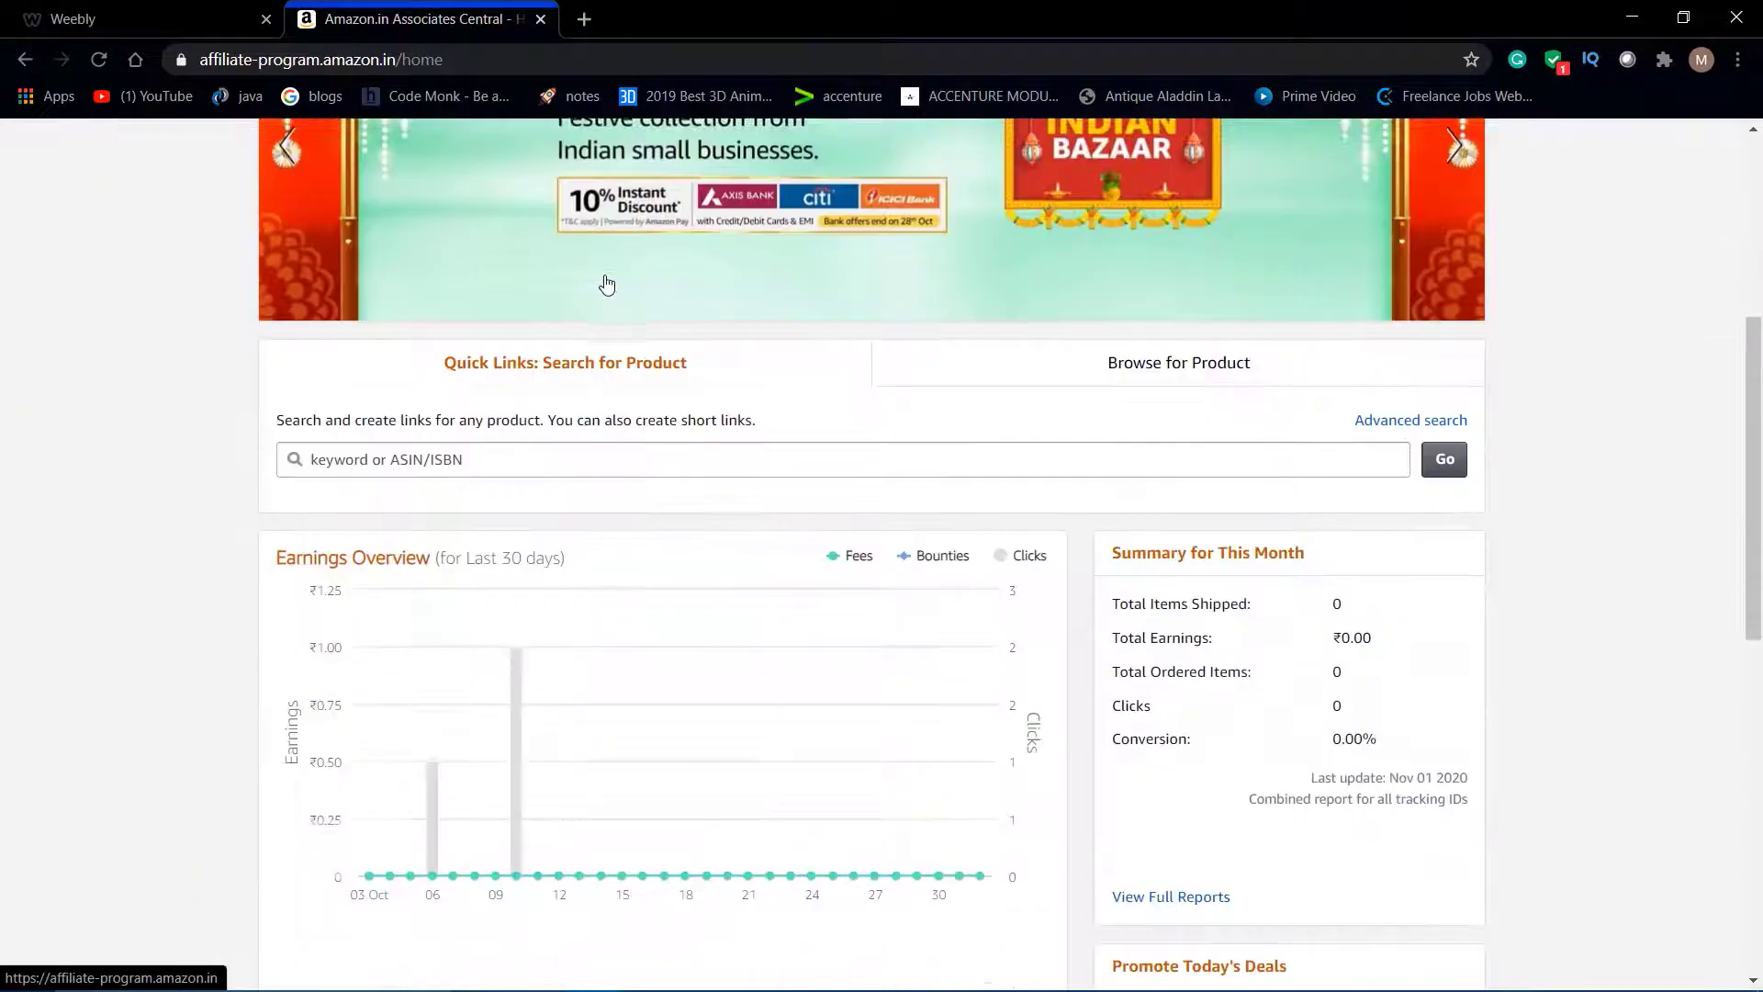
Search for "yoga" products in the Amazon Associates Quick Links and view the product list.
scroll(385, 471, up, 5)
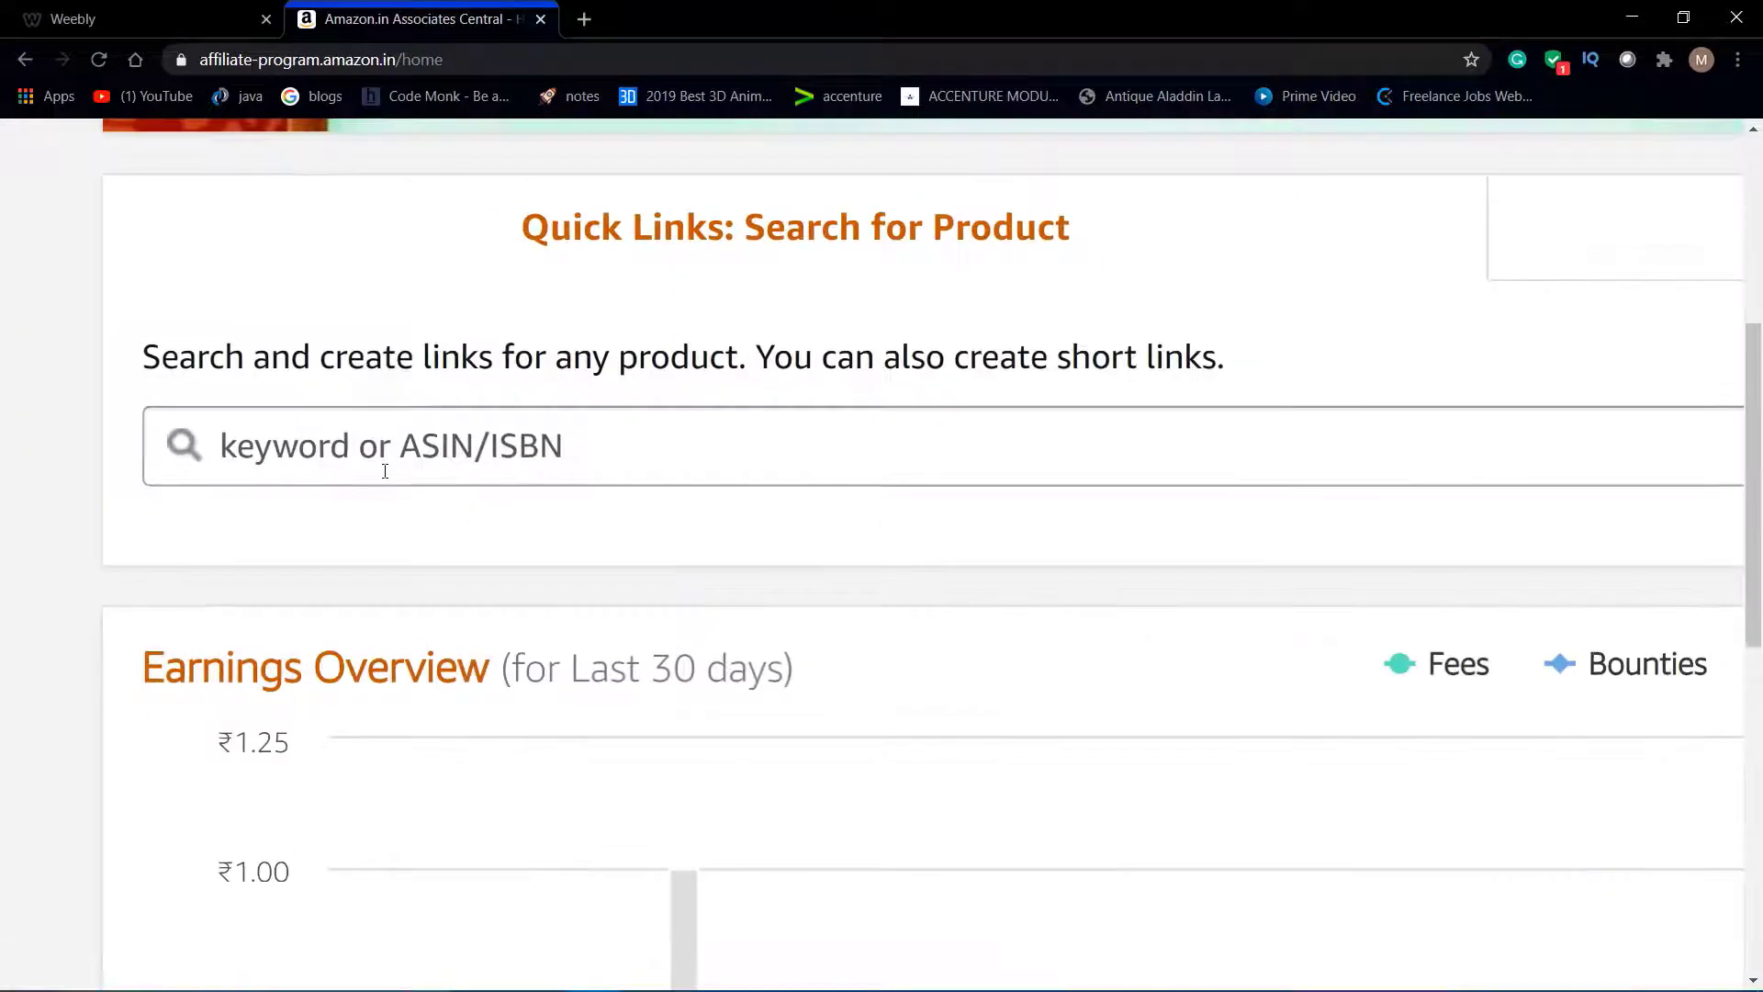
scroll(306, 610, up, 1)
click(337, 545)
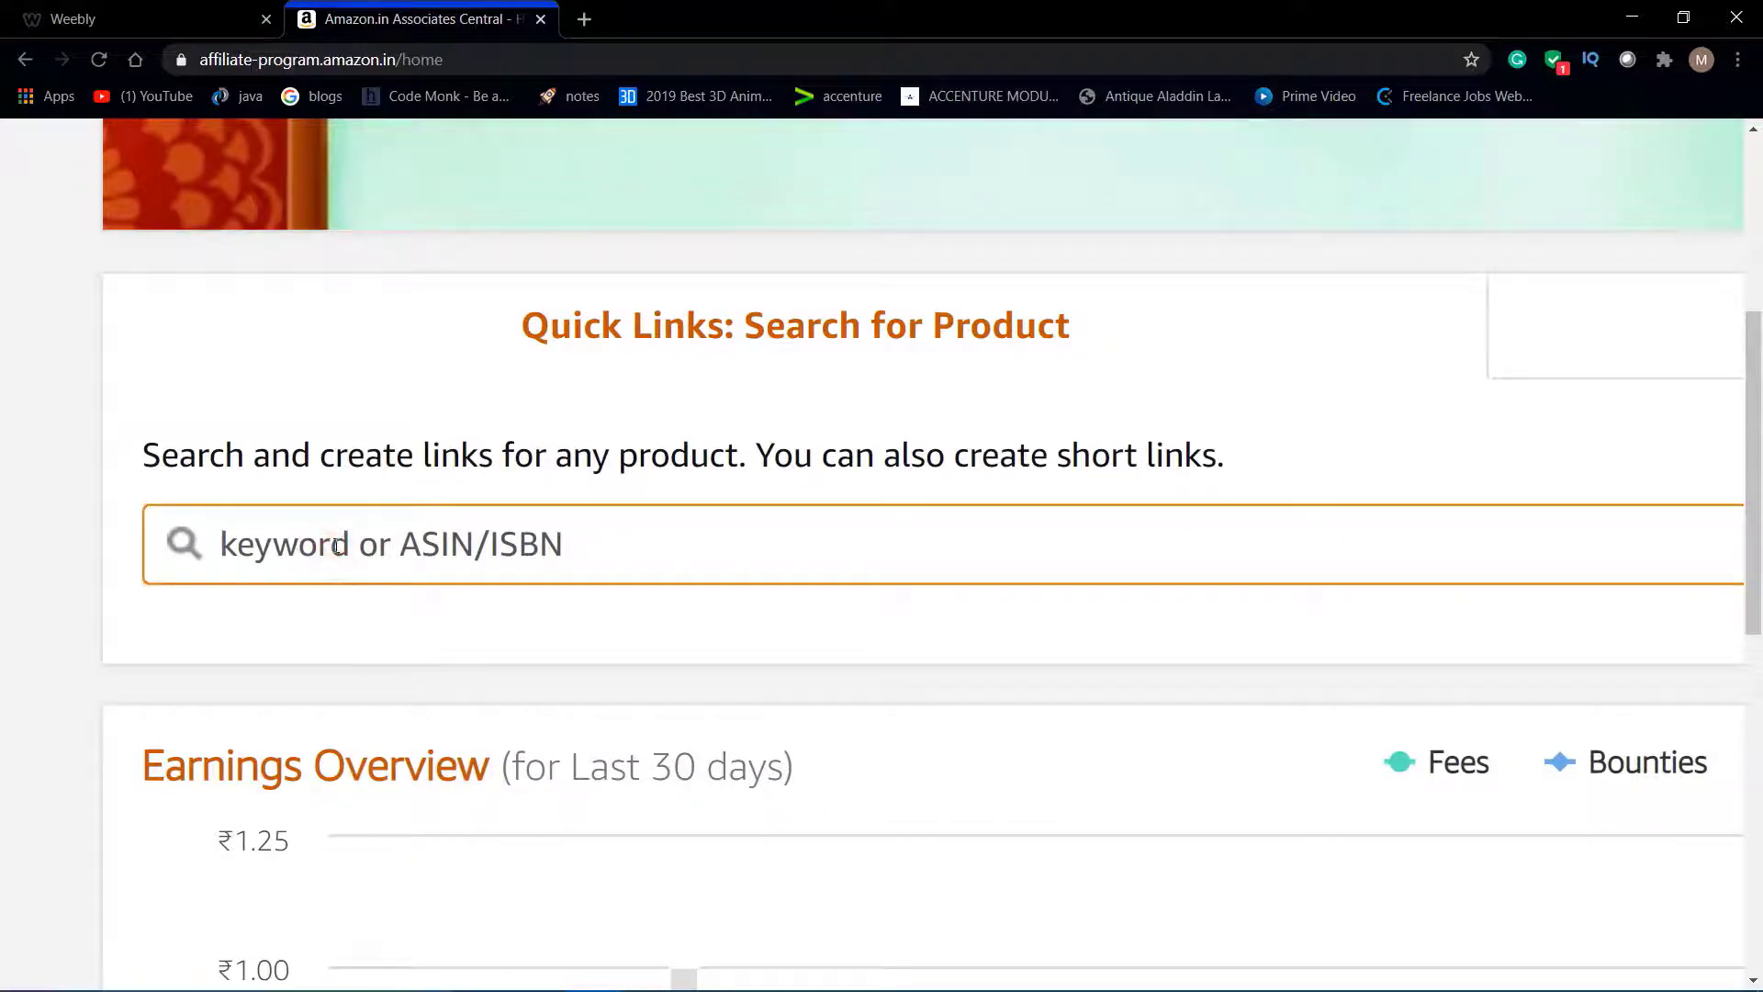
text(yoga)
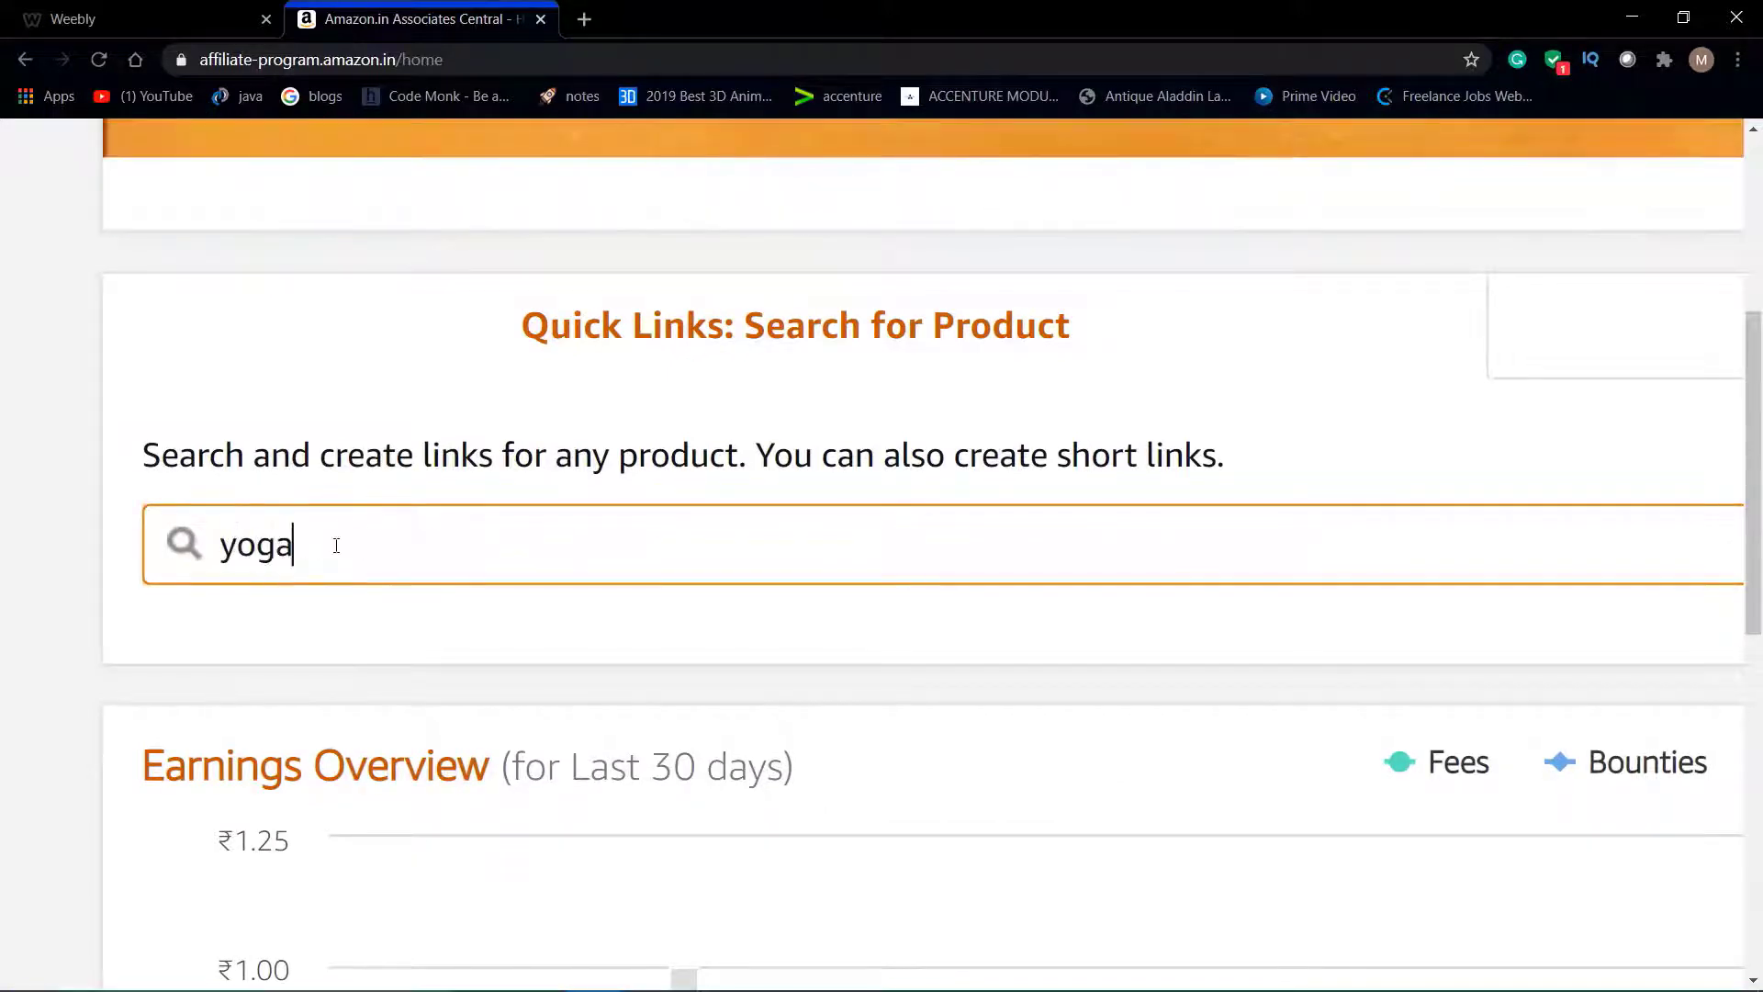
key(Return)
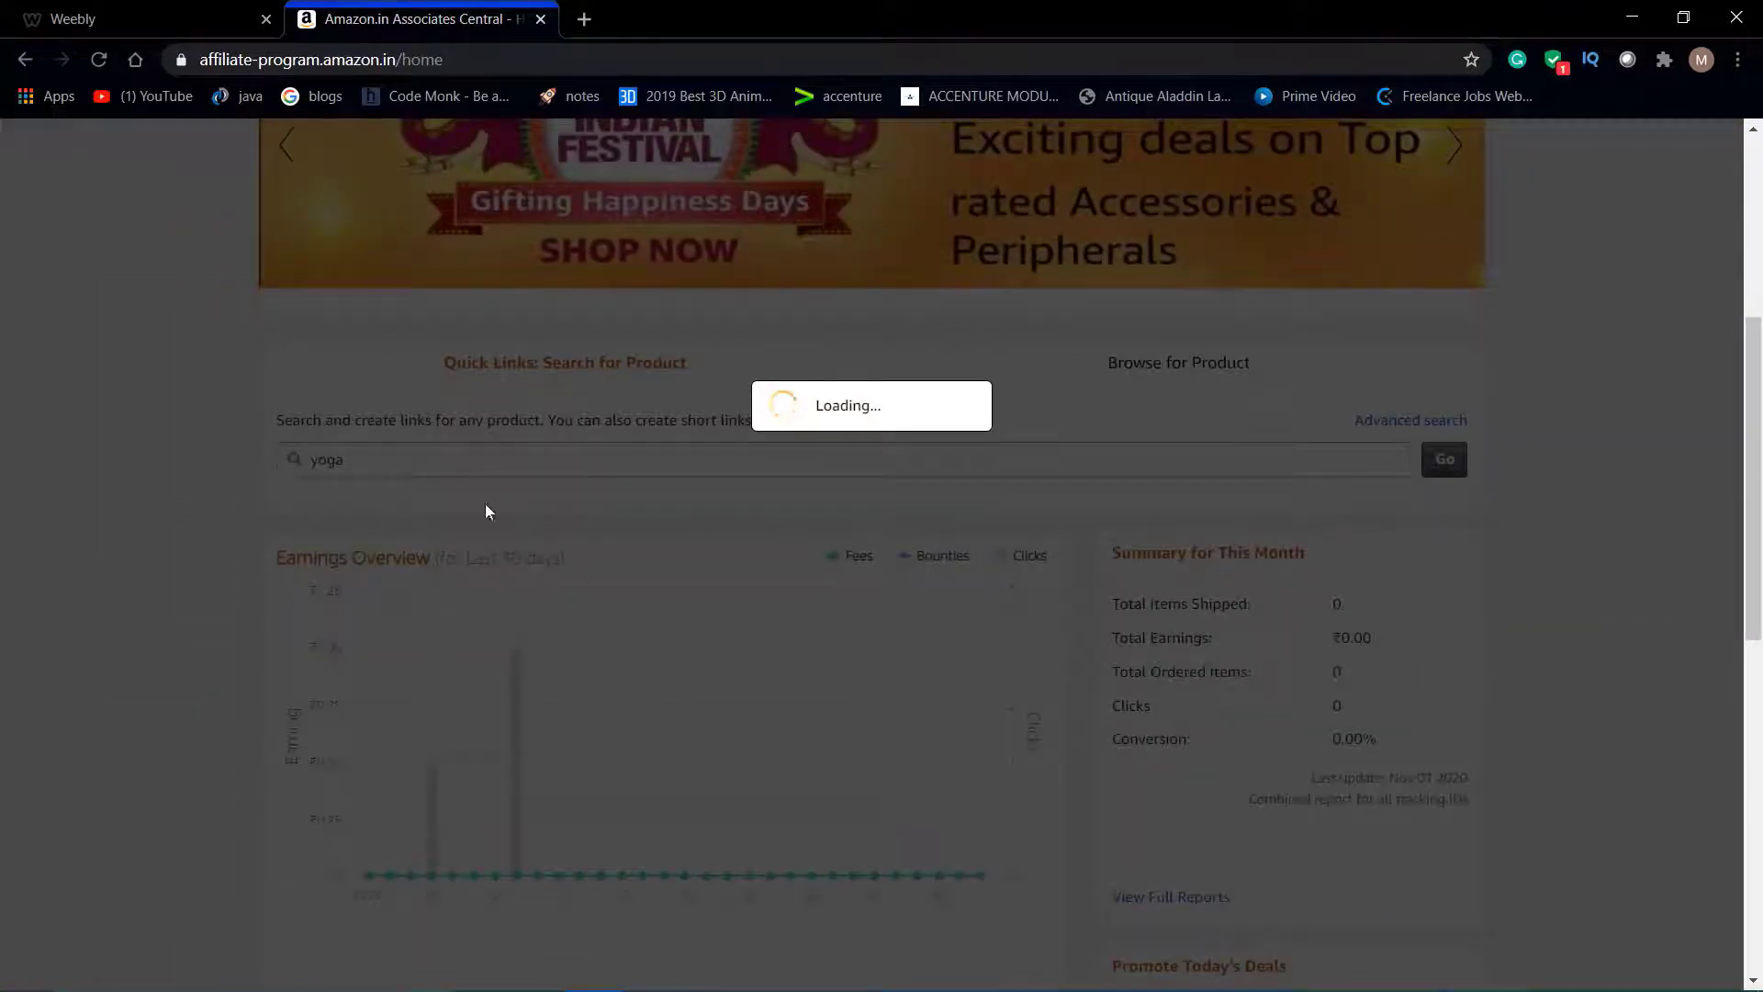
scroll(673, 477, down, 2)
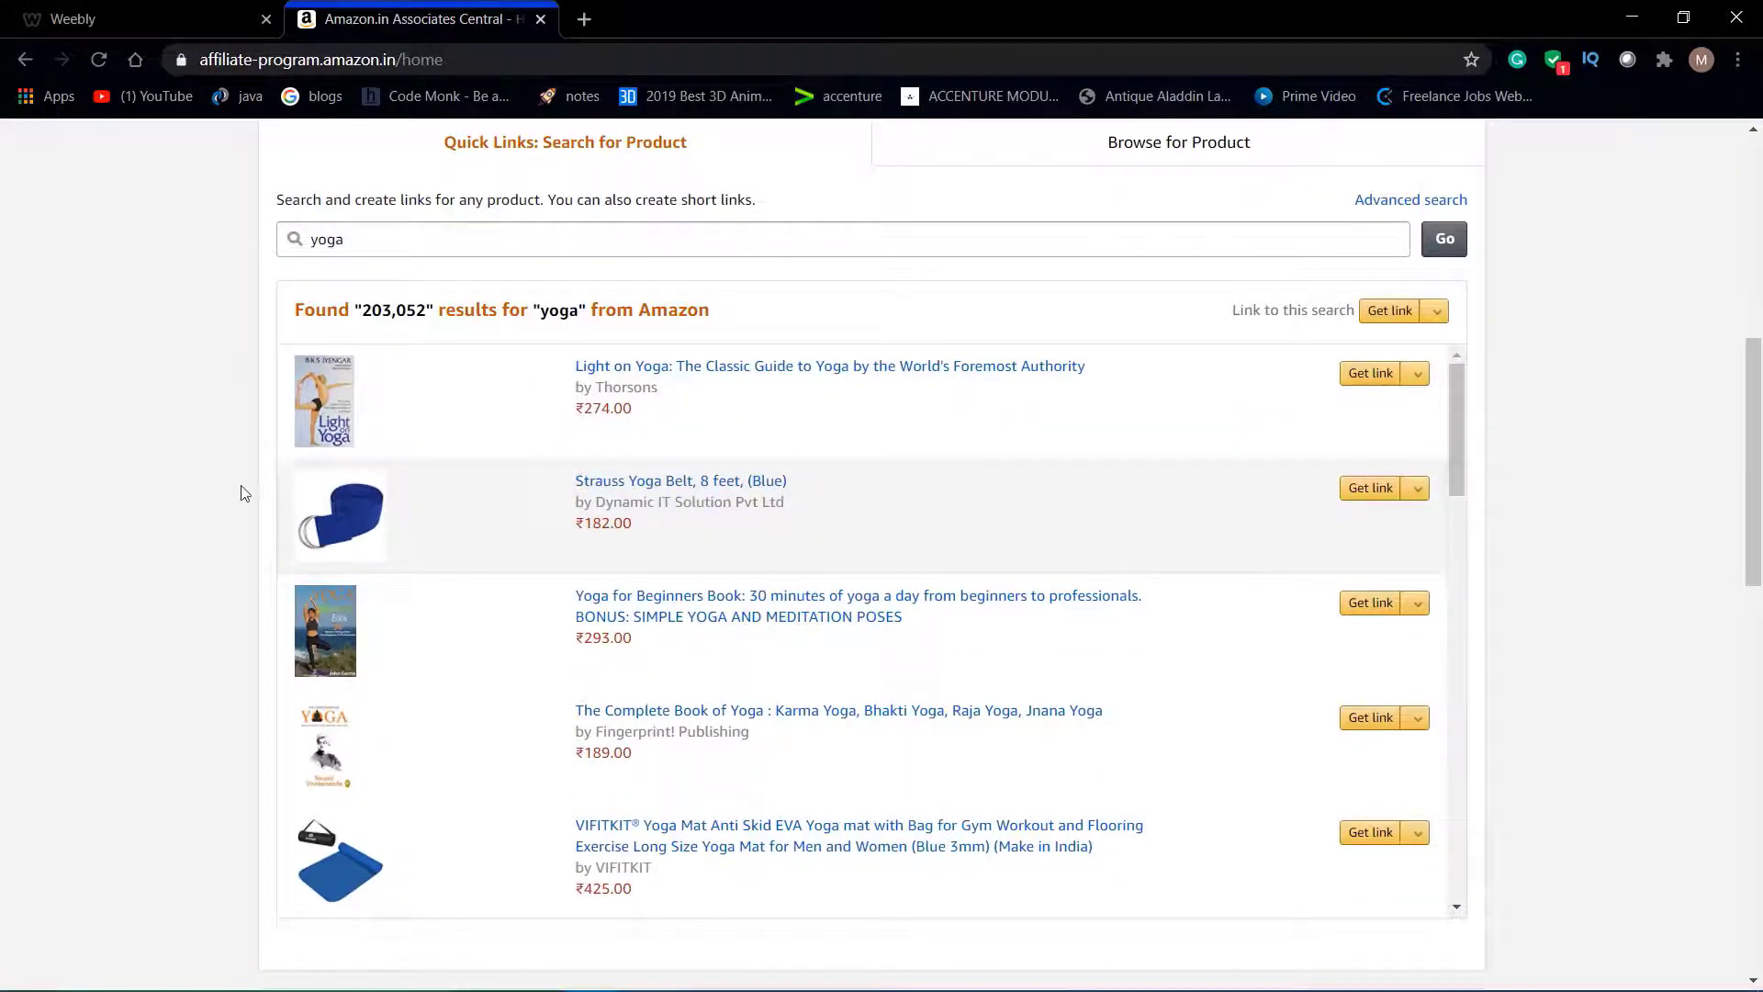
Look through the yoga product results in the Quick Links list for a product to promote.
scroll(237, 488, up, 5)
scroll(237, 488, right, 2)
scroll(238, 490, up, 1)
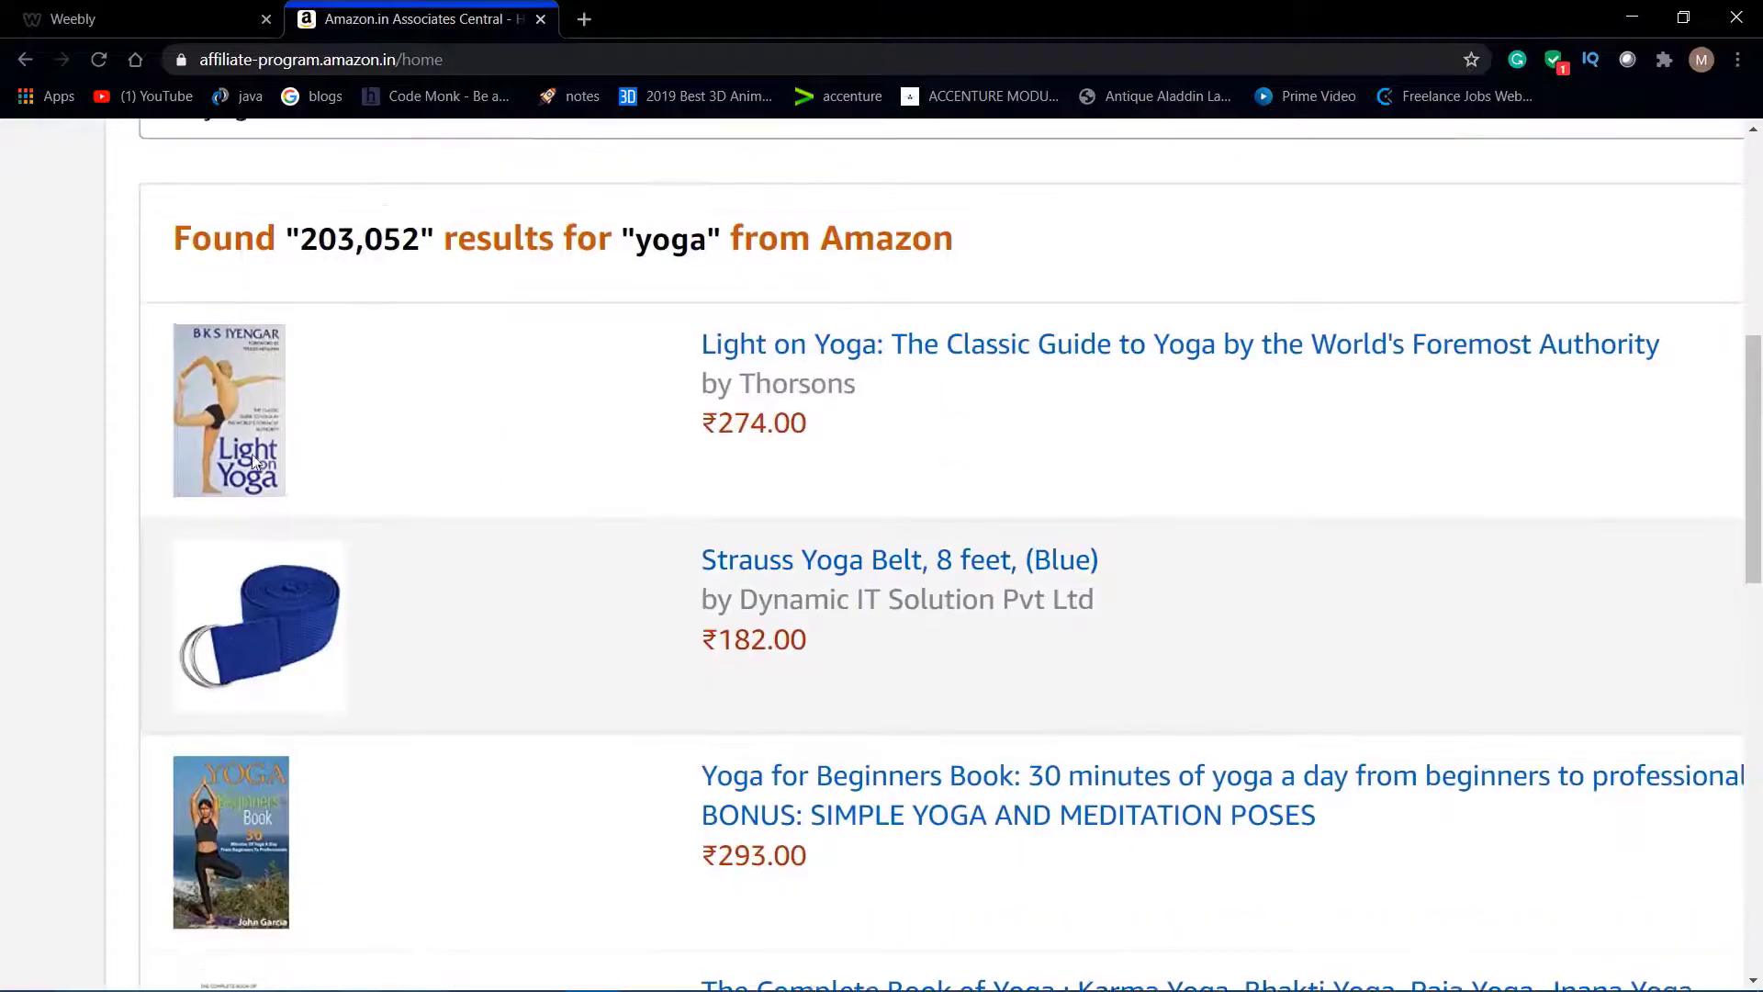
scroll(697, 581, down, 5)
scroll(697, 581, down, 6)
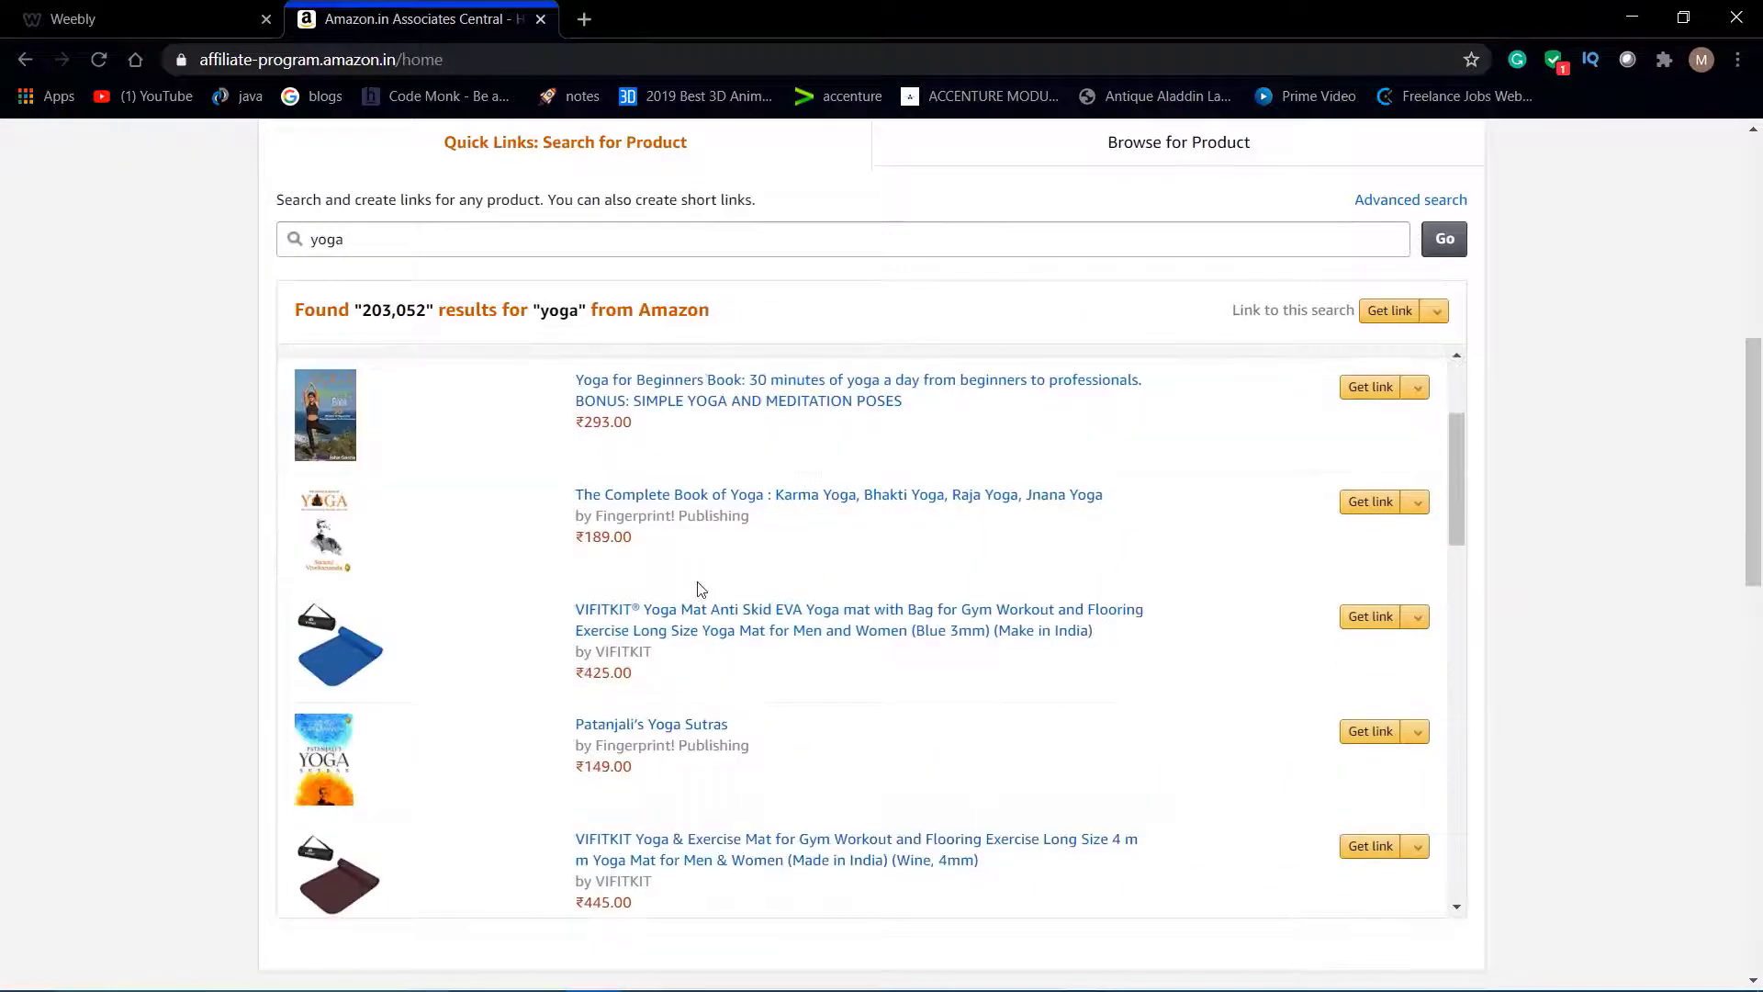
scroll(697, 588, down, 12)
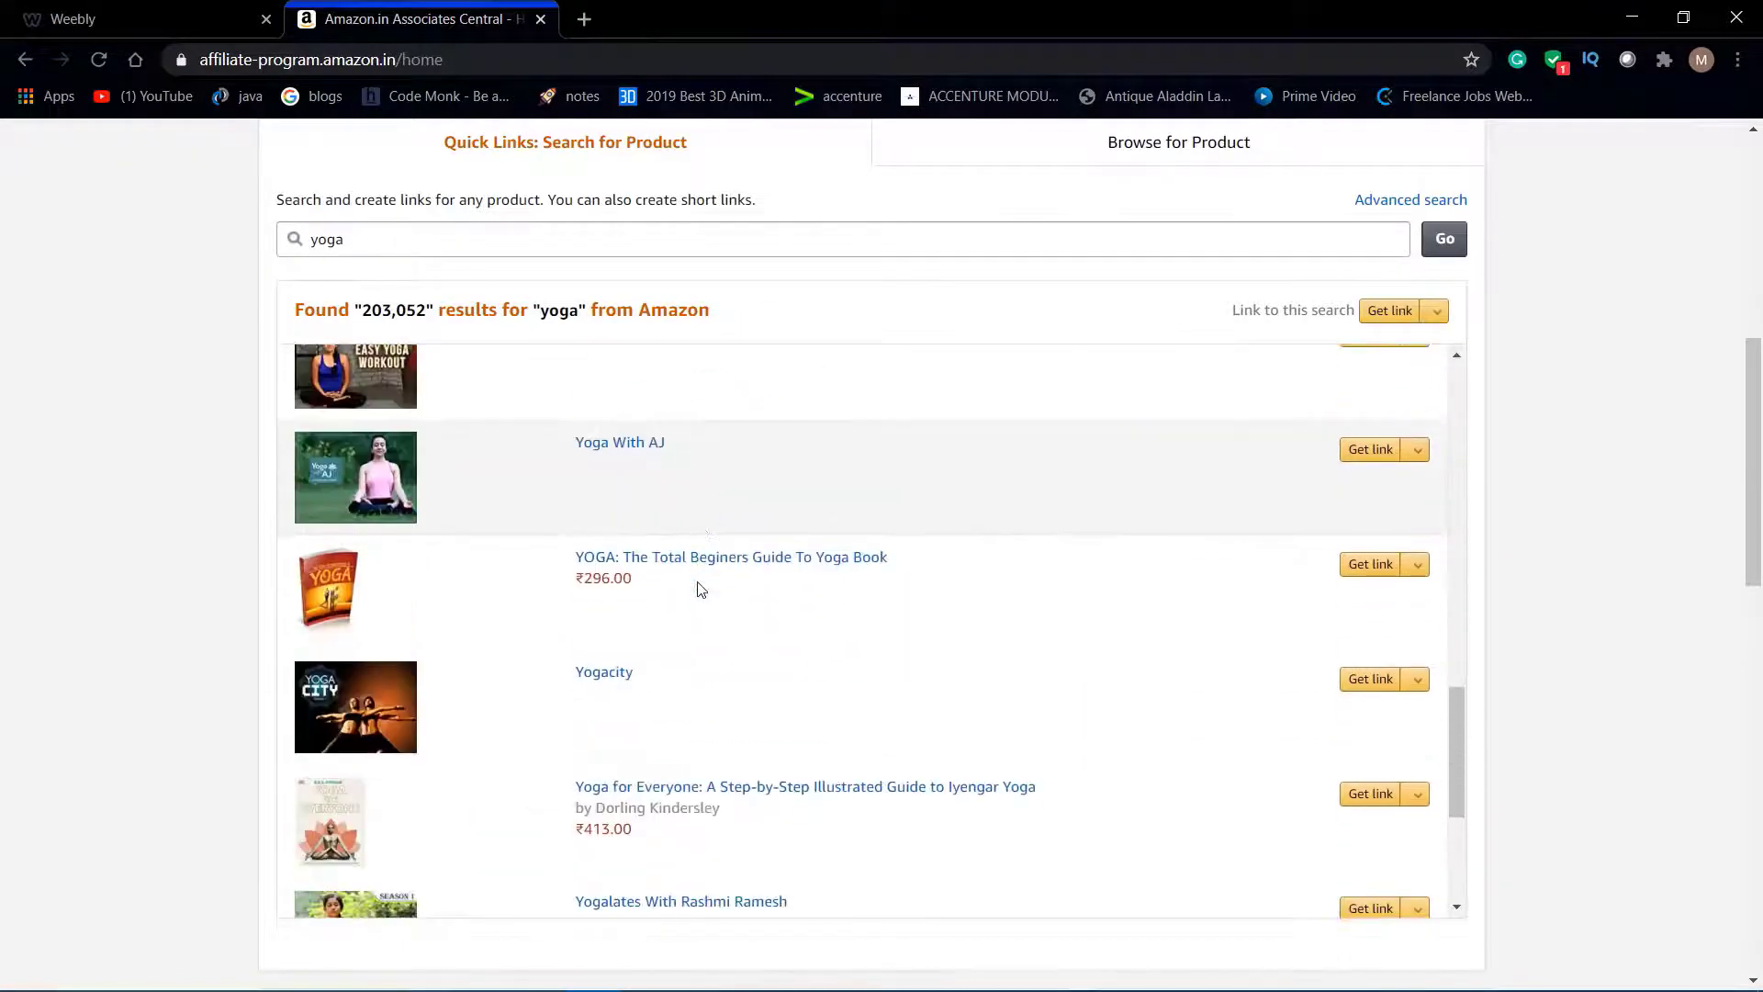
scroll(701, 588, down, 4)
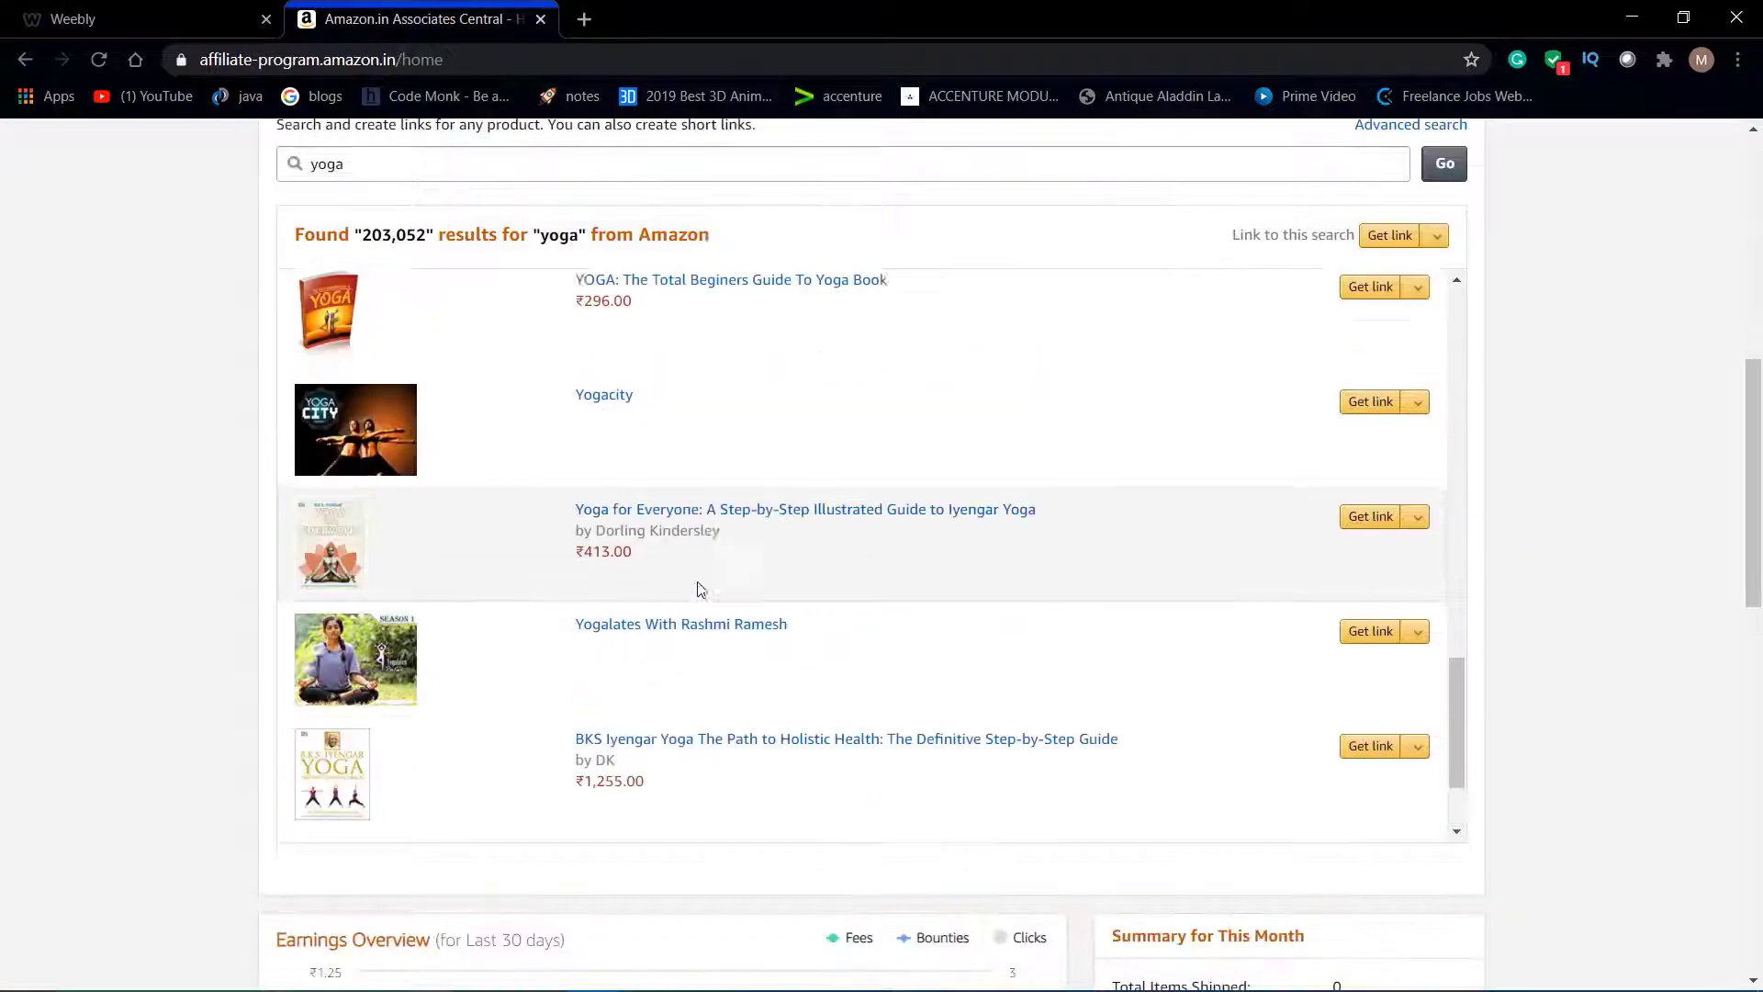
scroll(395, 719, down, 4)
scroll(395, 719, up, 5)
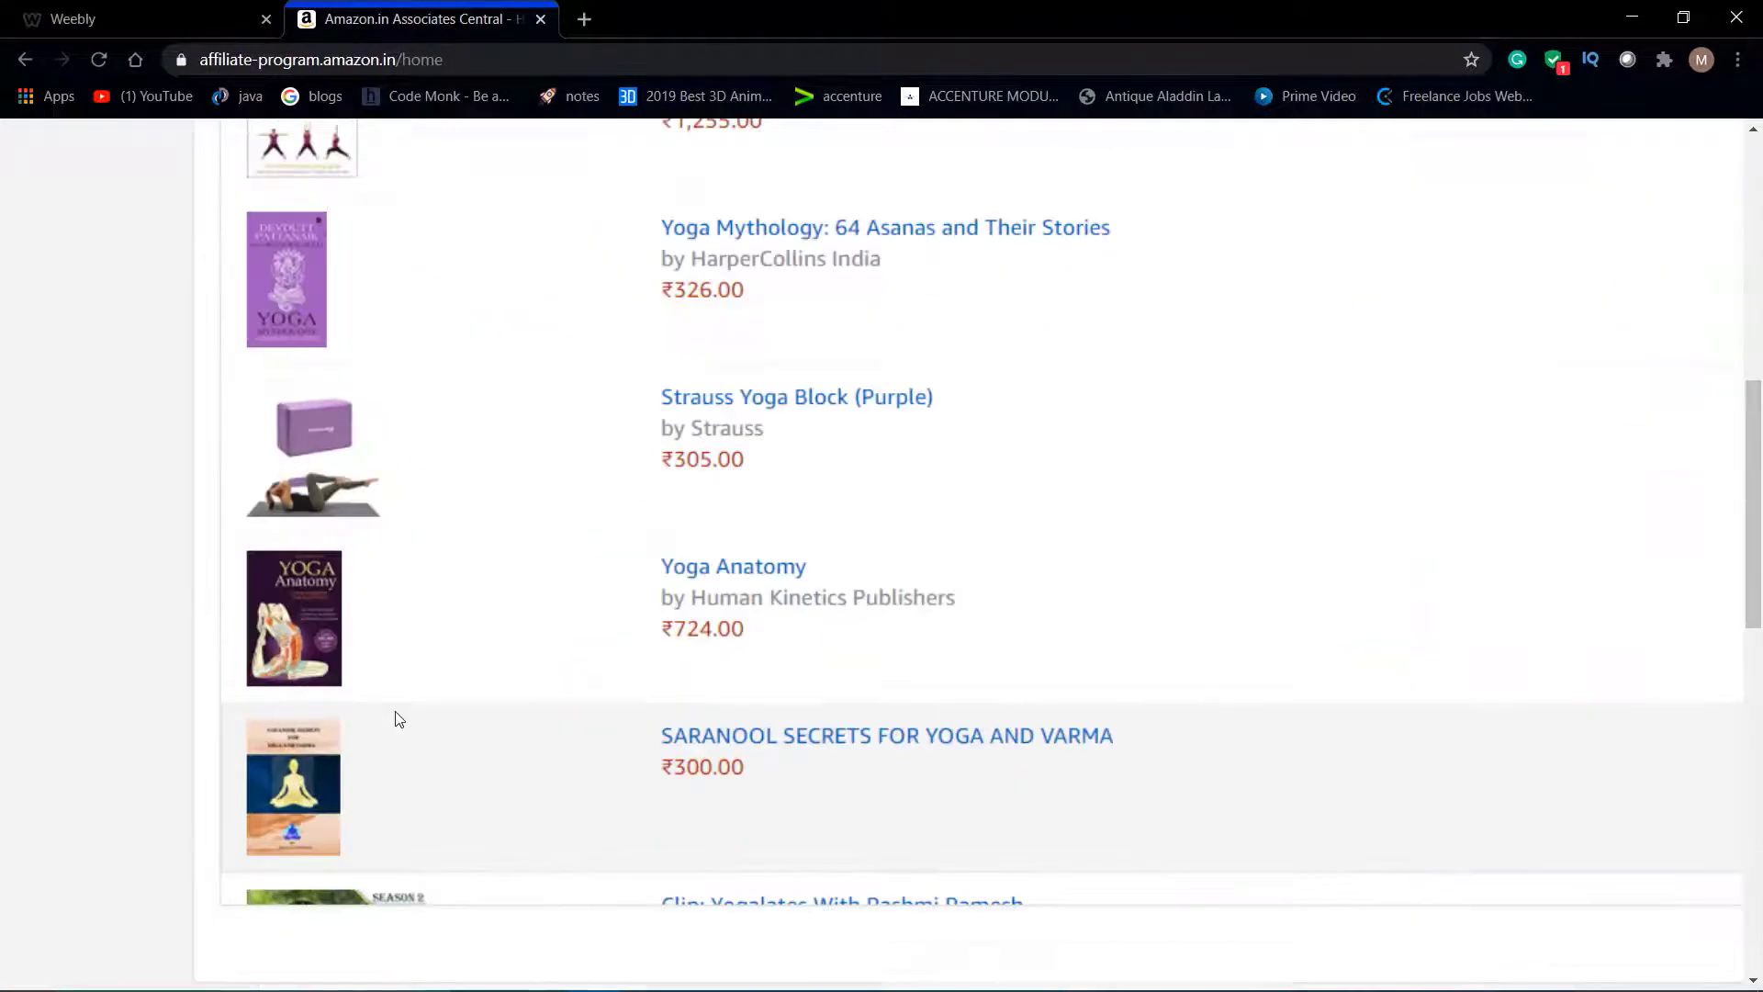
scroll(395, 719, down, 3)
scroll(398, 719, down, 5)
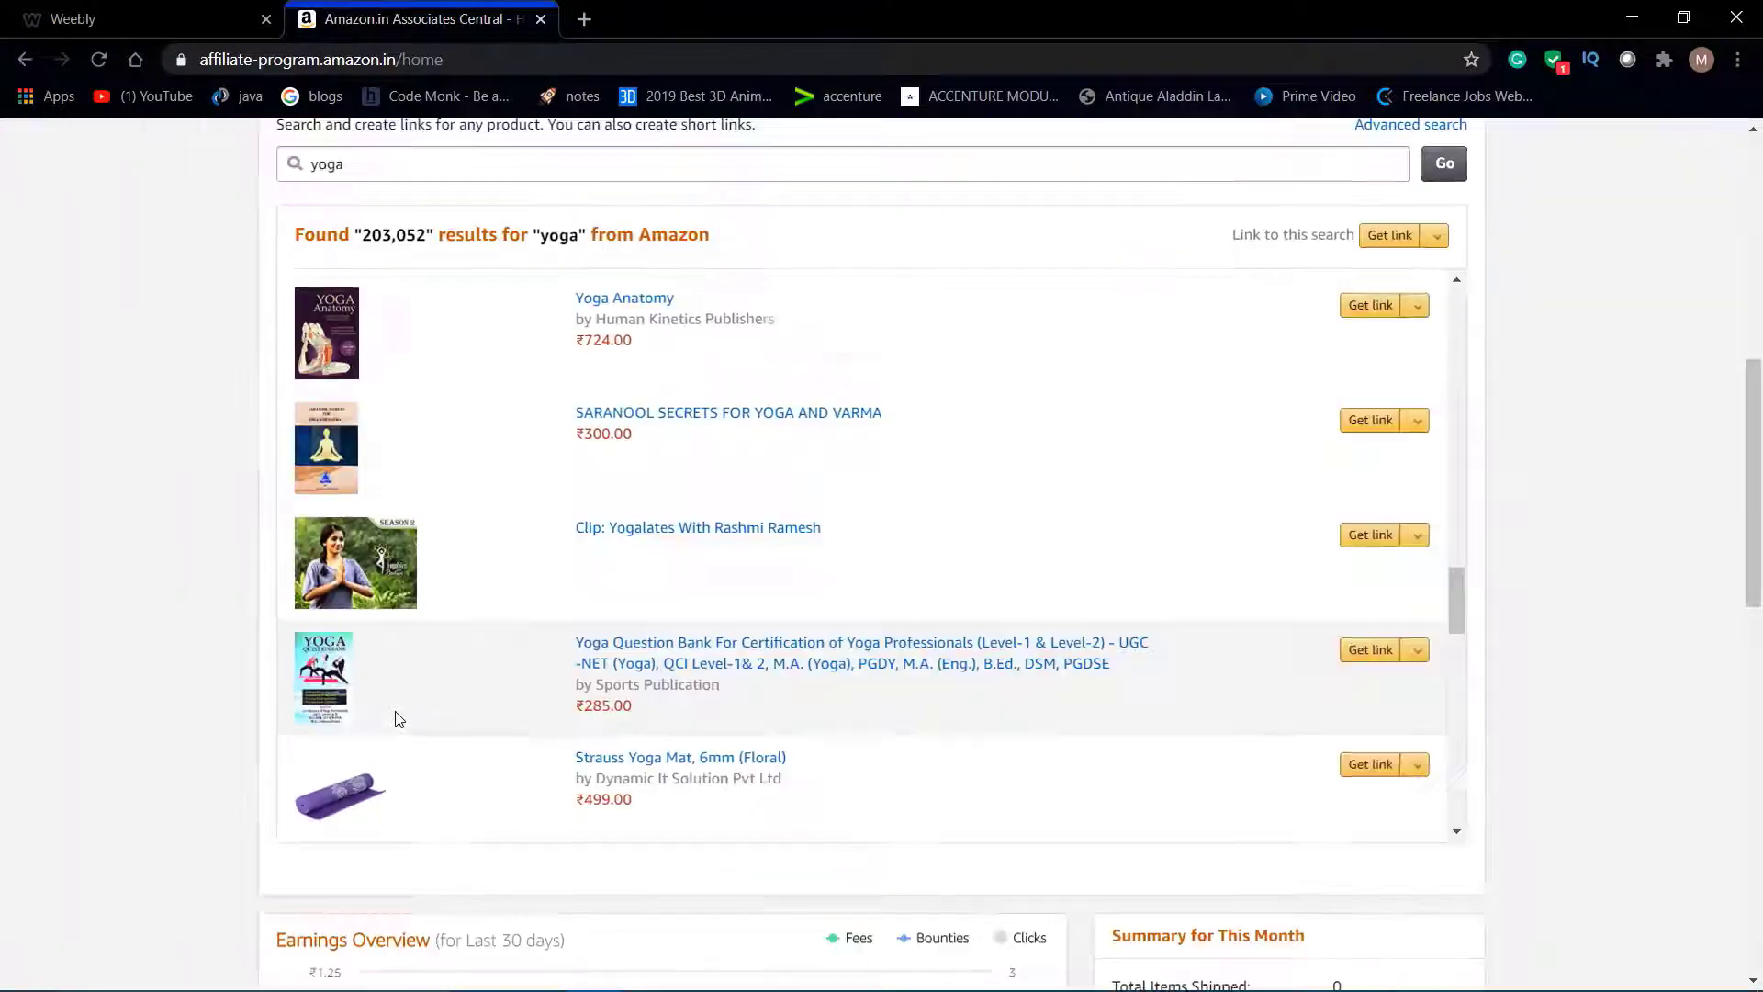
scroll(359, 773, down, 2)
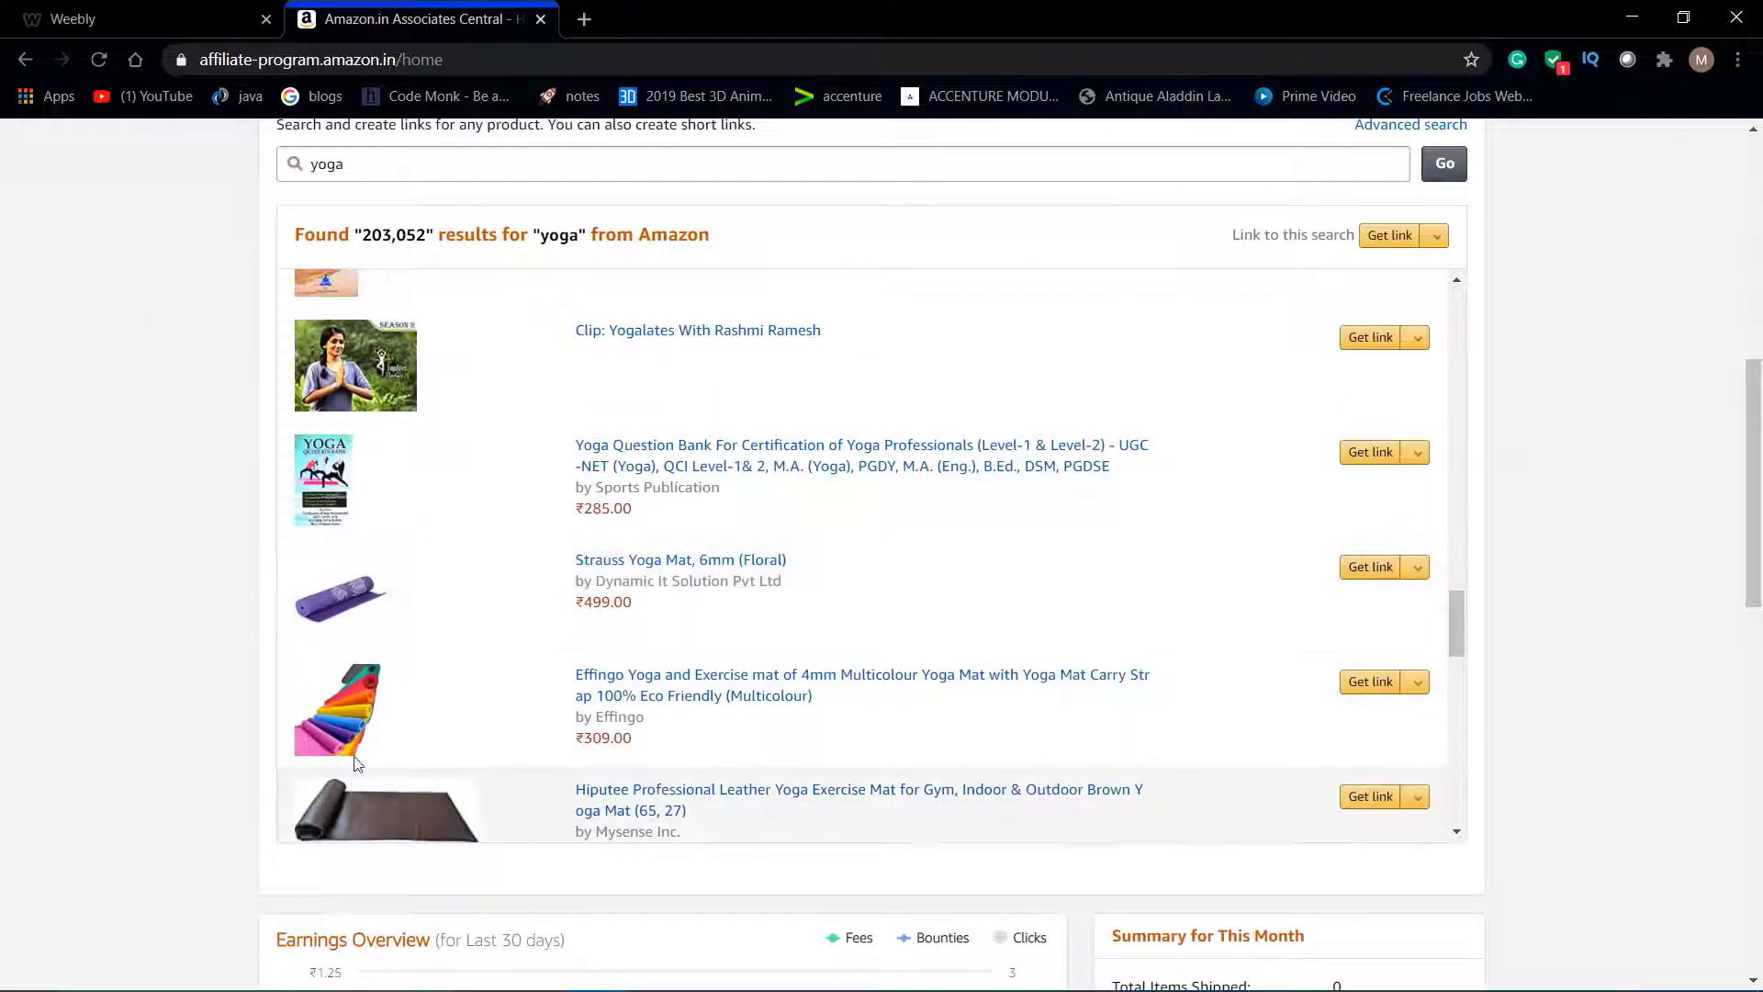
scroll(338, 738, down, 3)
scroll(338, 738, up, 19)
scroll(338, 738, up, 10)
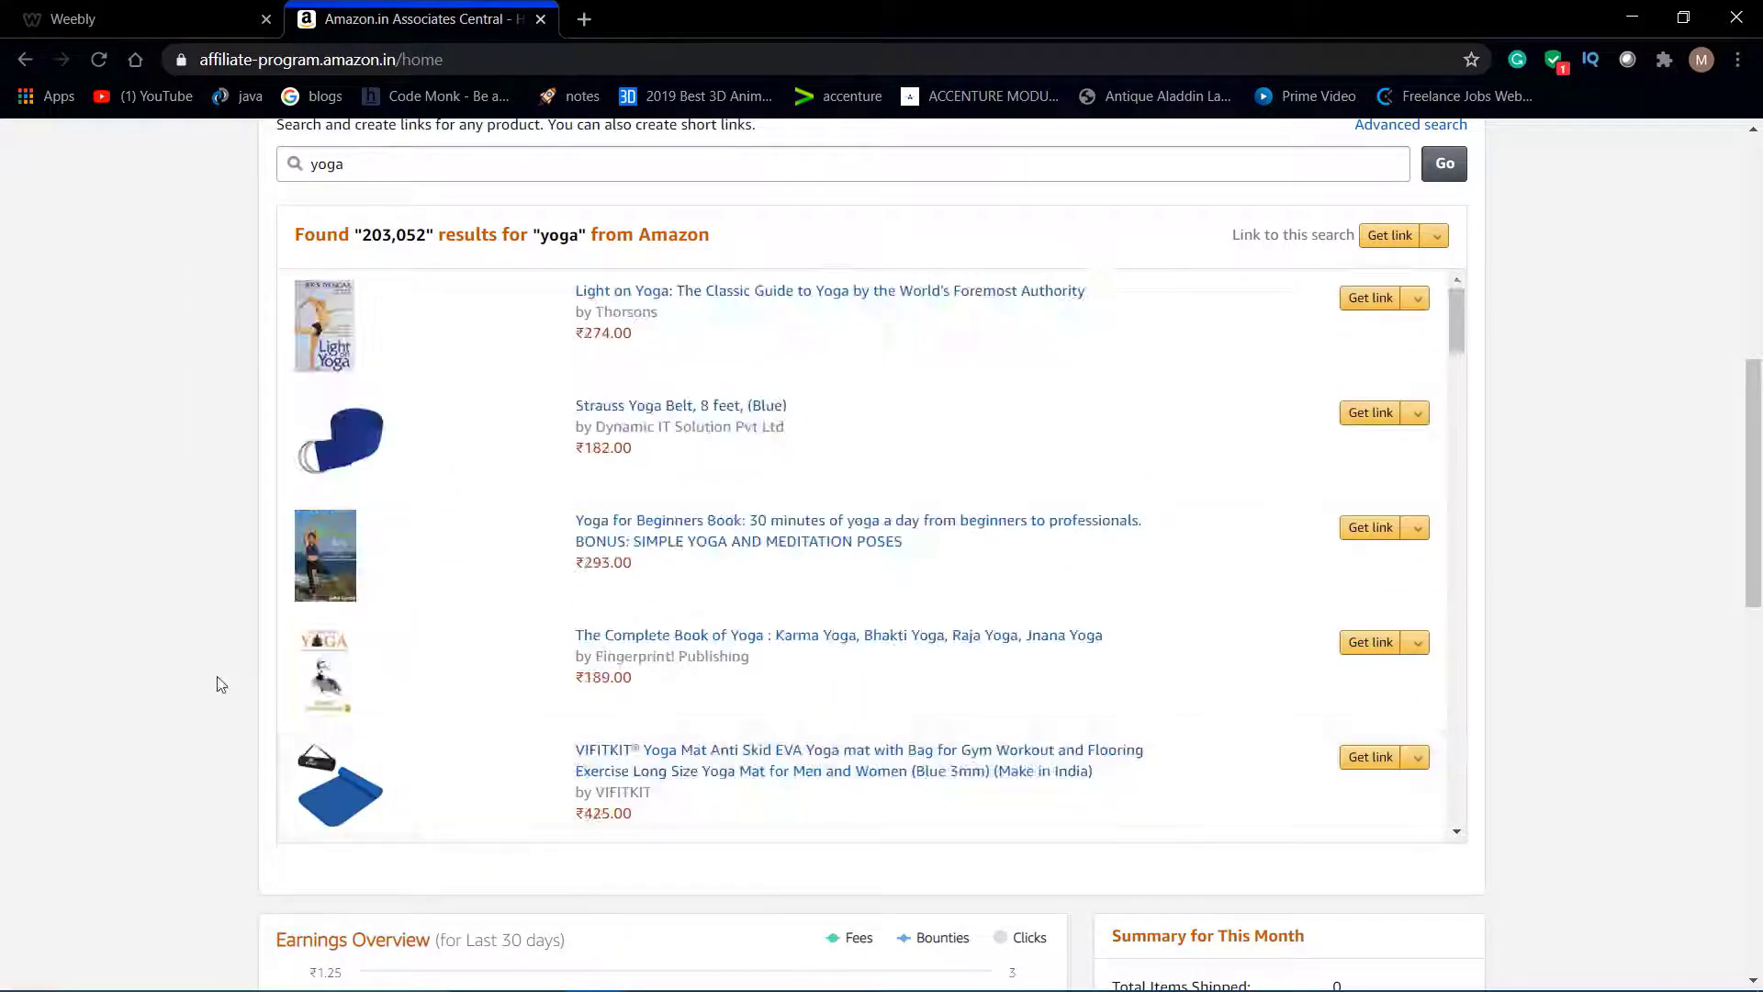
scroll(217, 676, up, 4)
scroll(208, 782, down, 3)
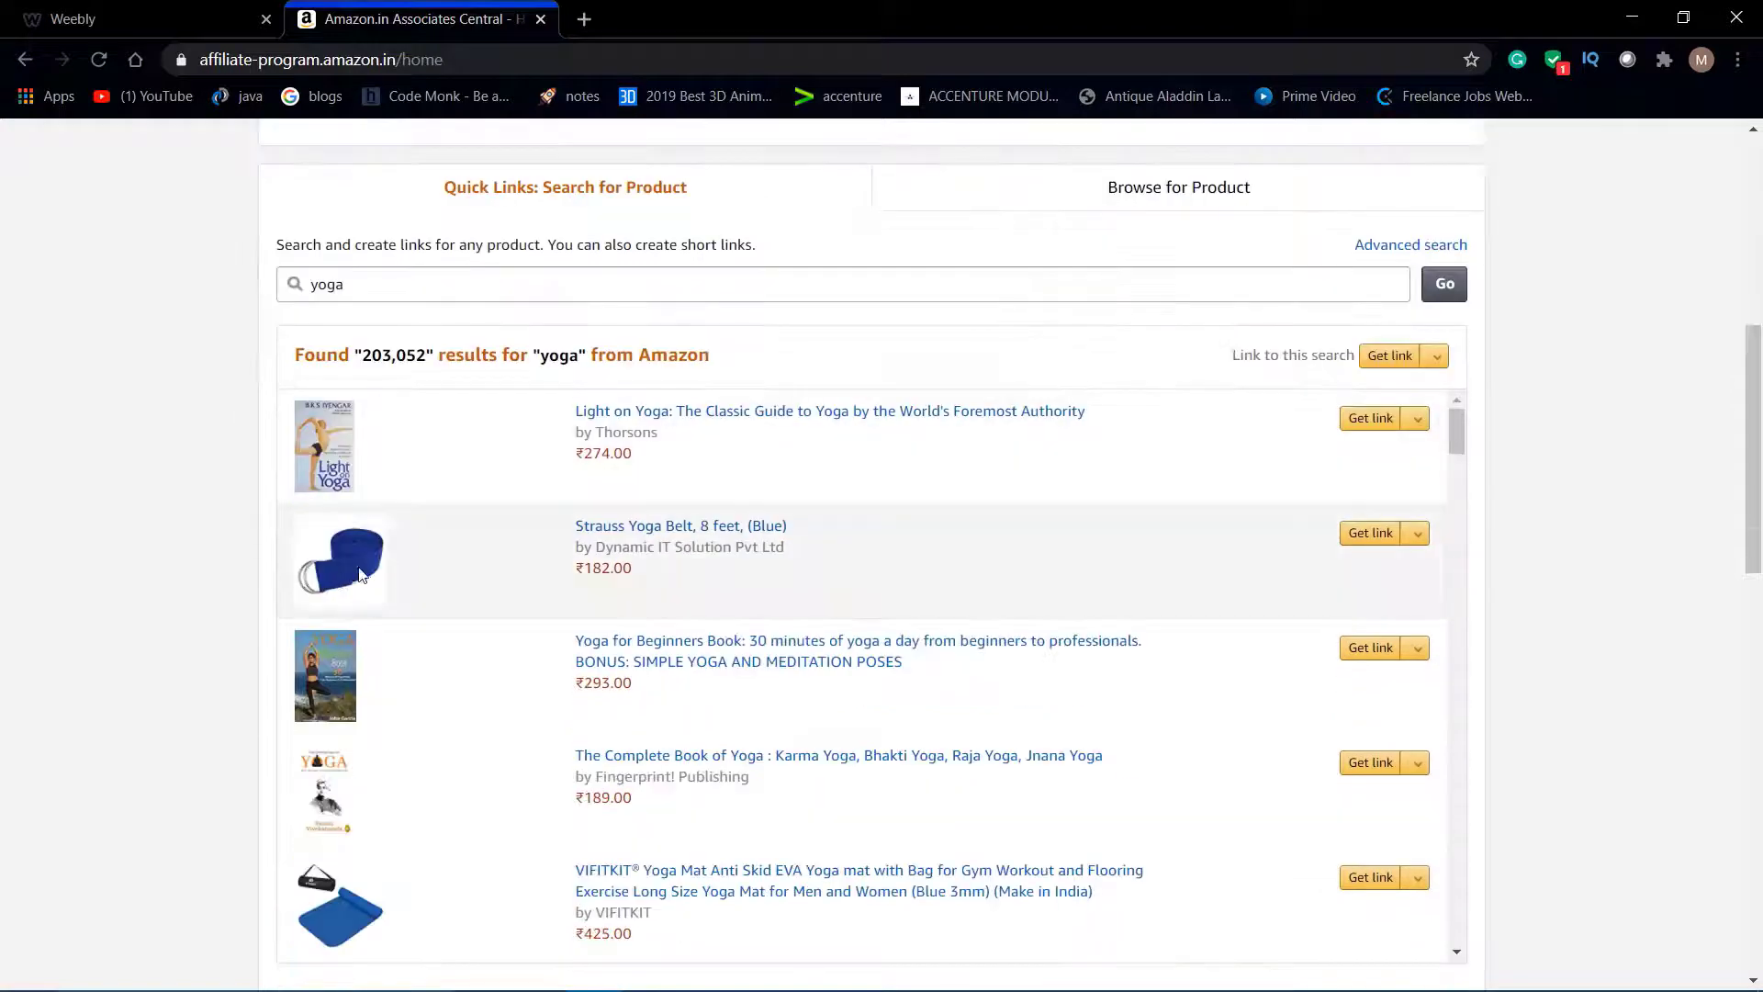
Open the Amazon page of the blue 8-foot Strauss Yoga Belt and preview its product photos.
scroll(595, 540, up, 3)
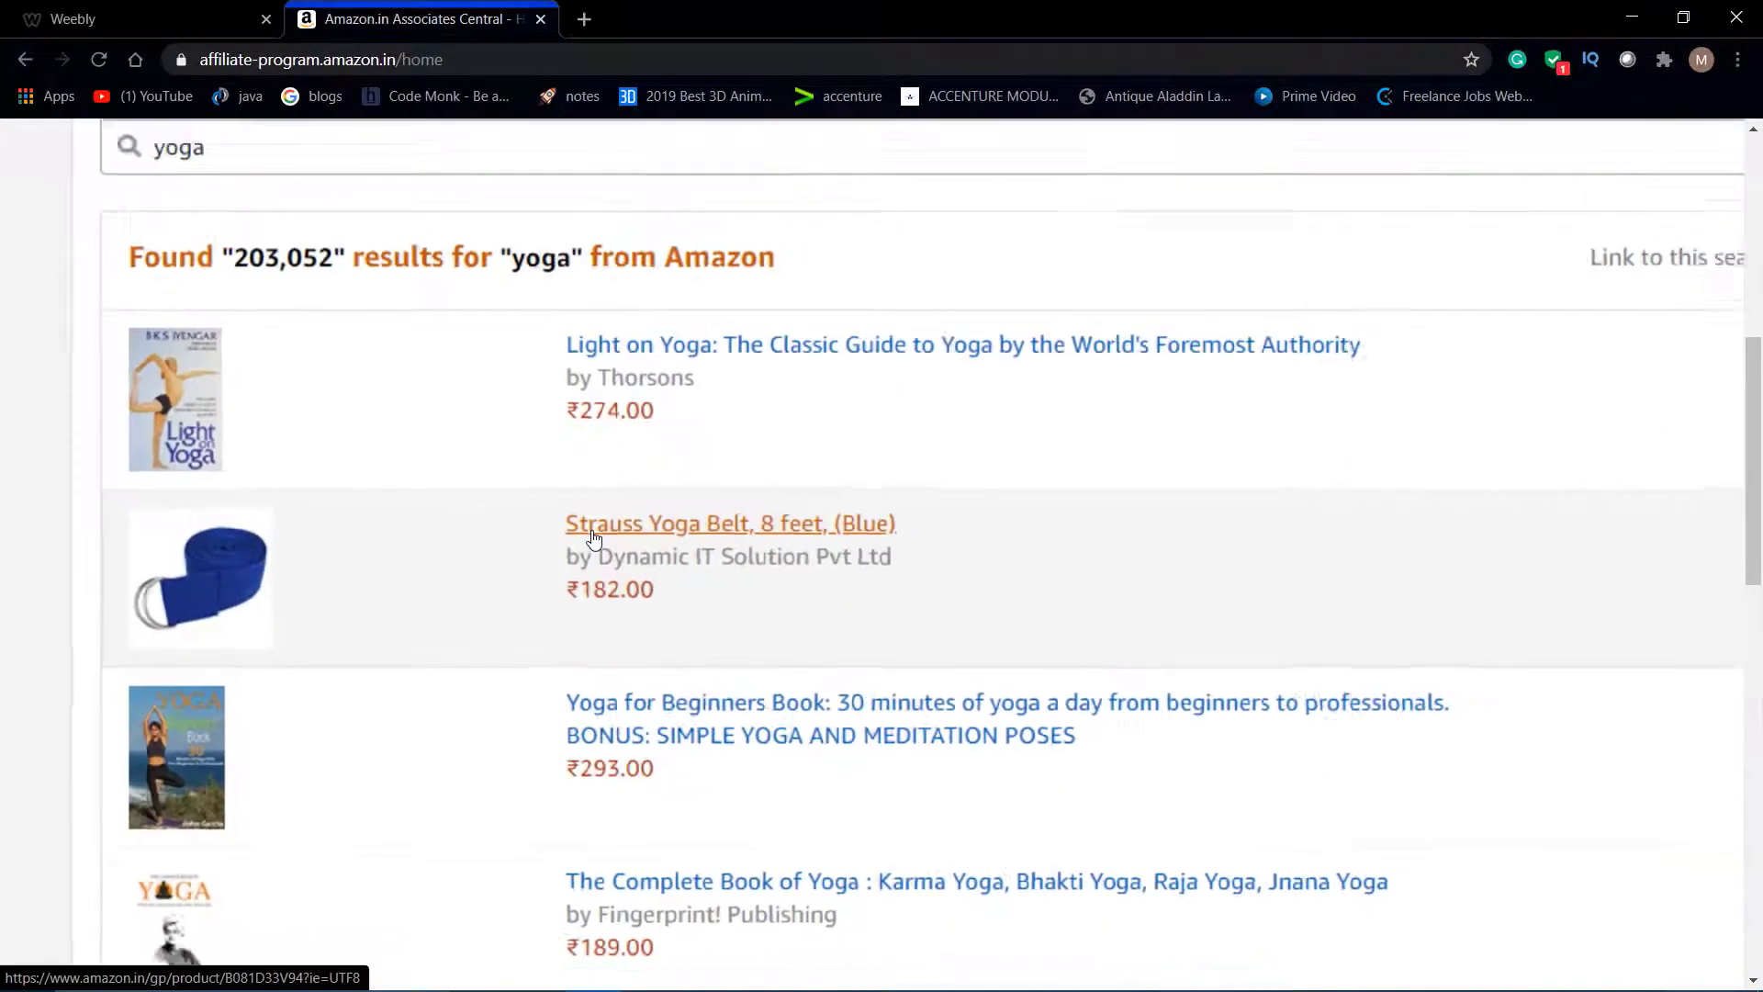
scroll(595, 540, down, 3)
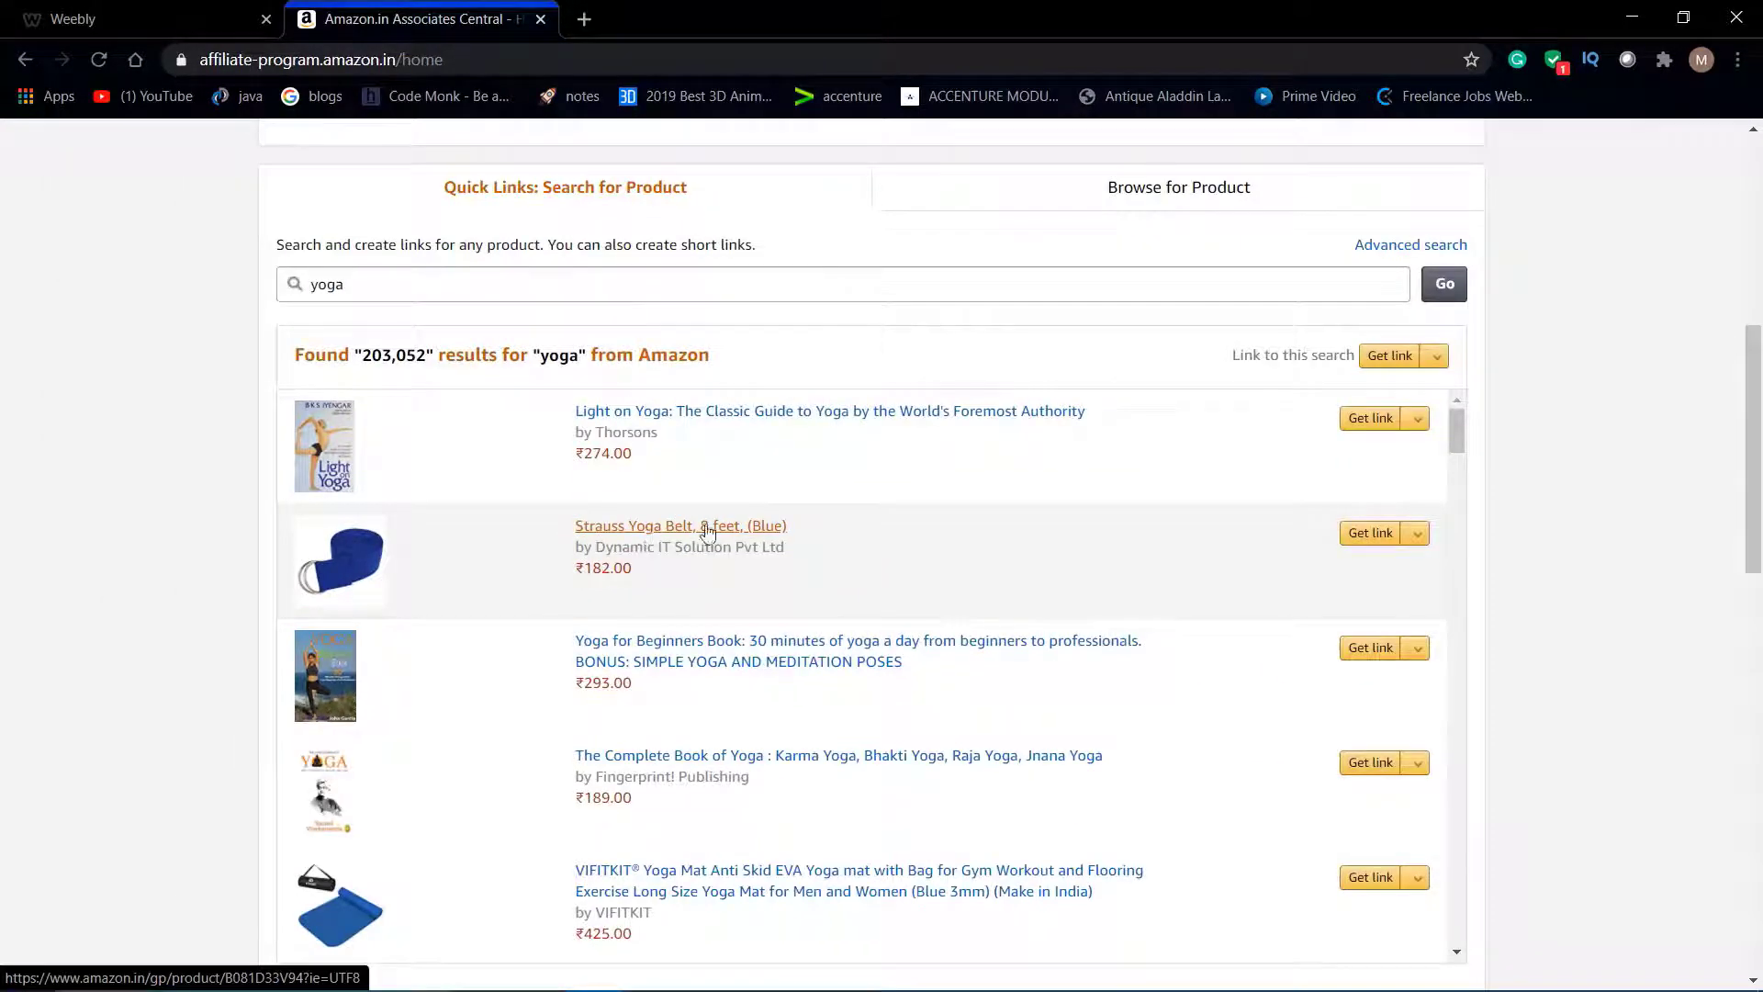
click(692, 528)
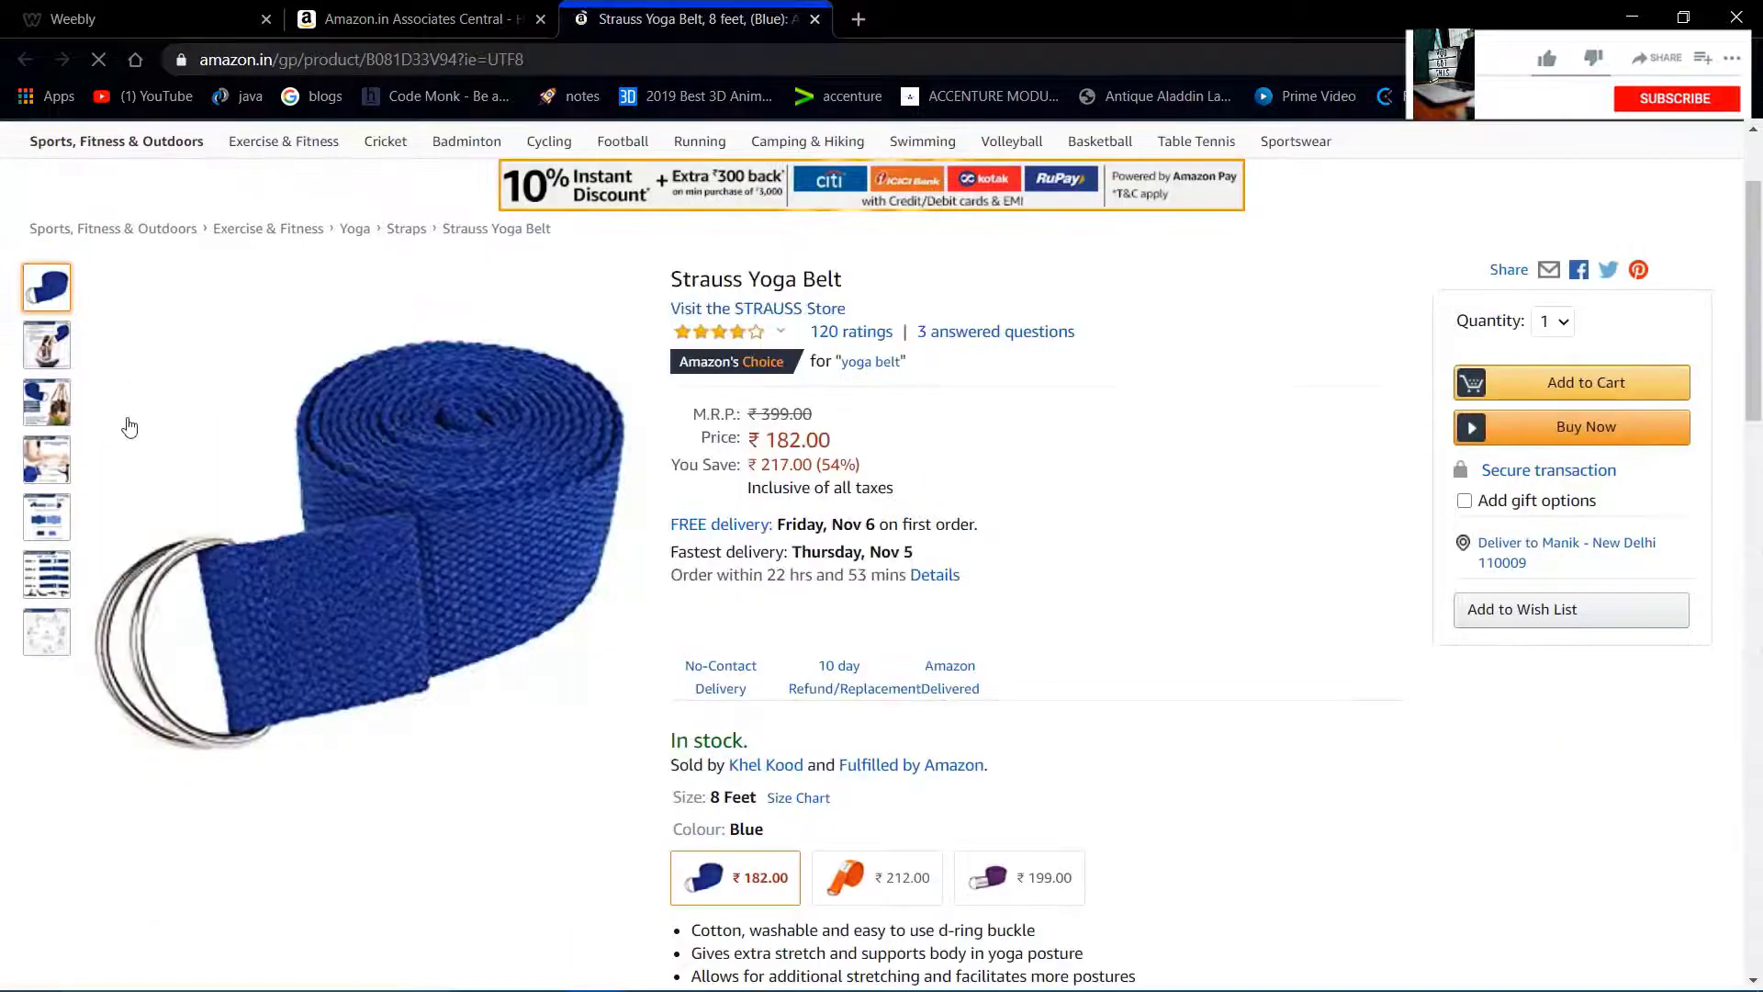
mouse_move(46, 340)
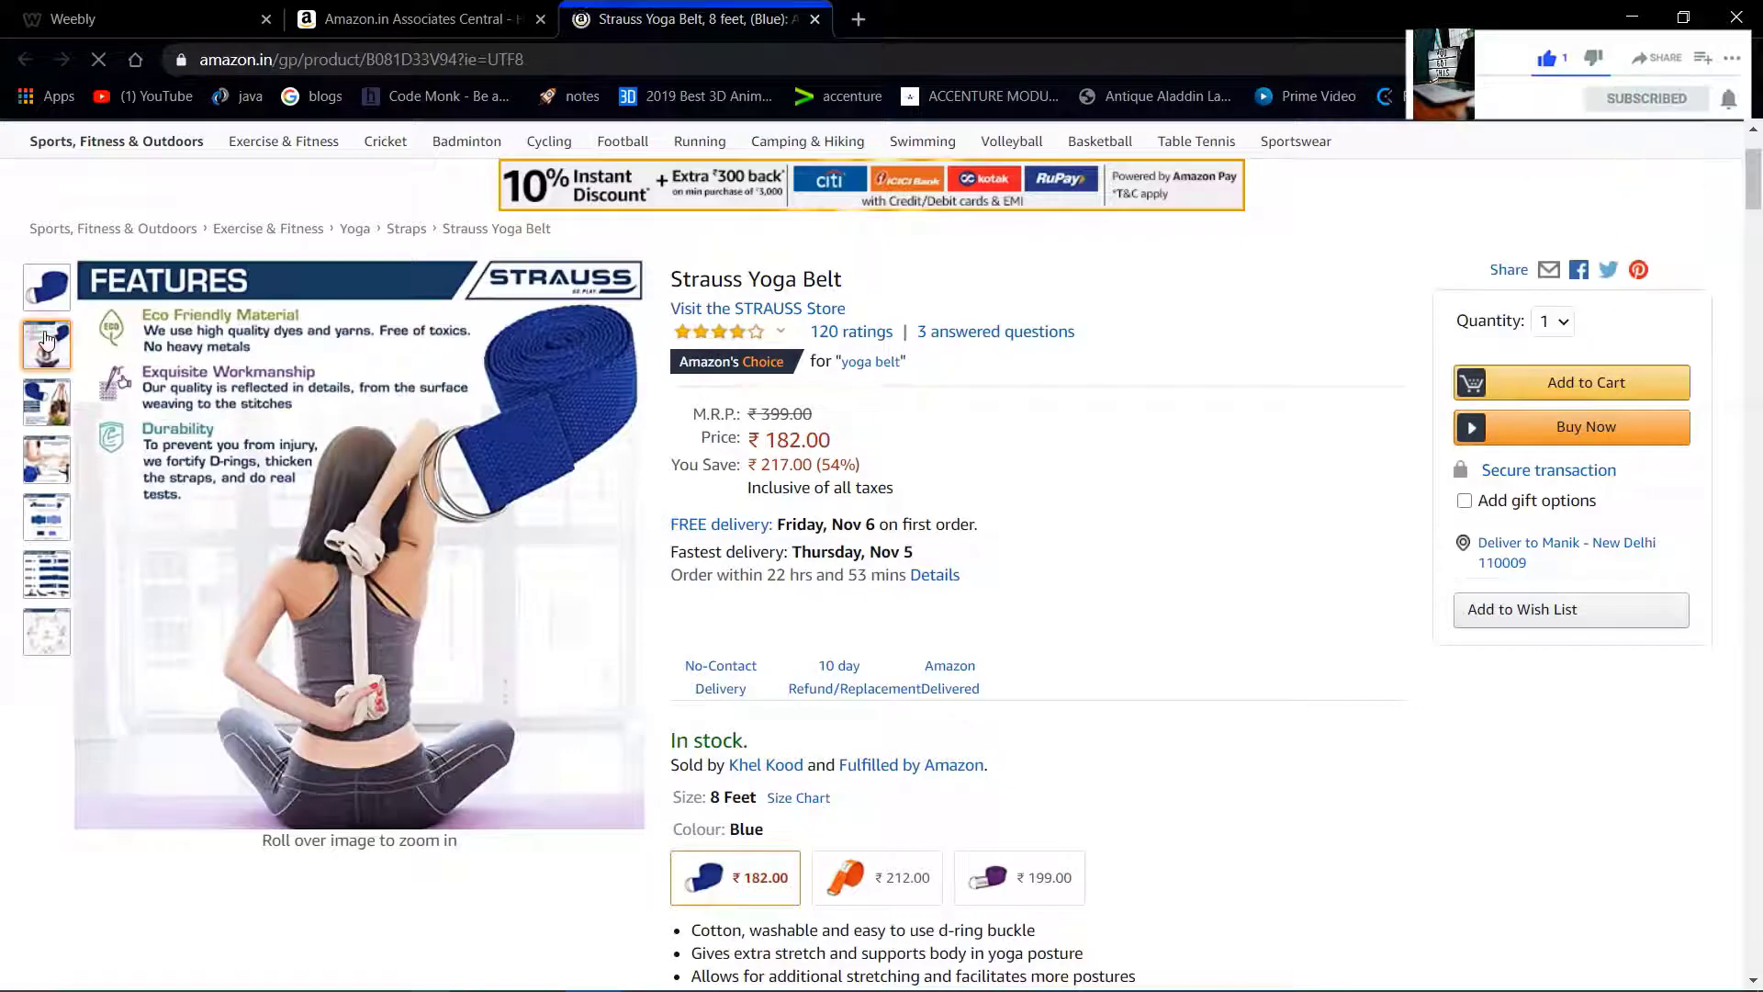
mouse_move(46, 280)
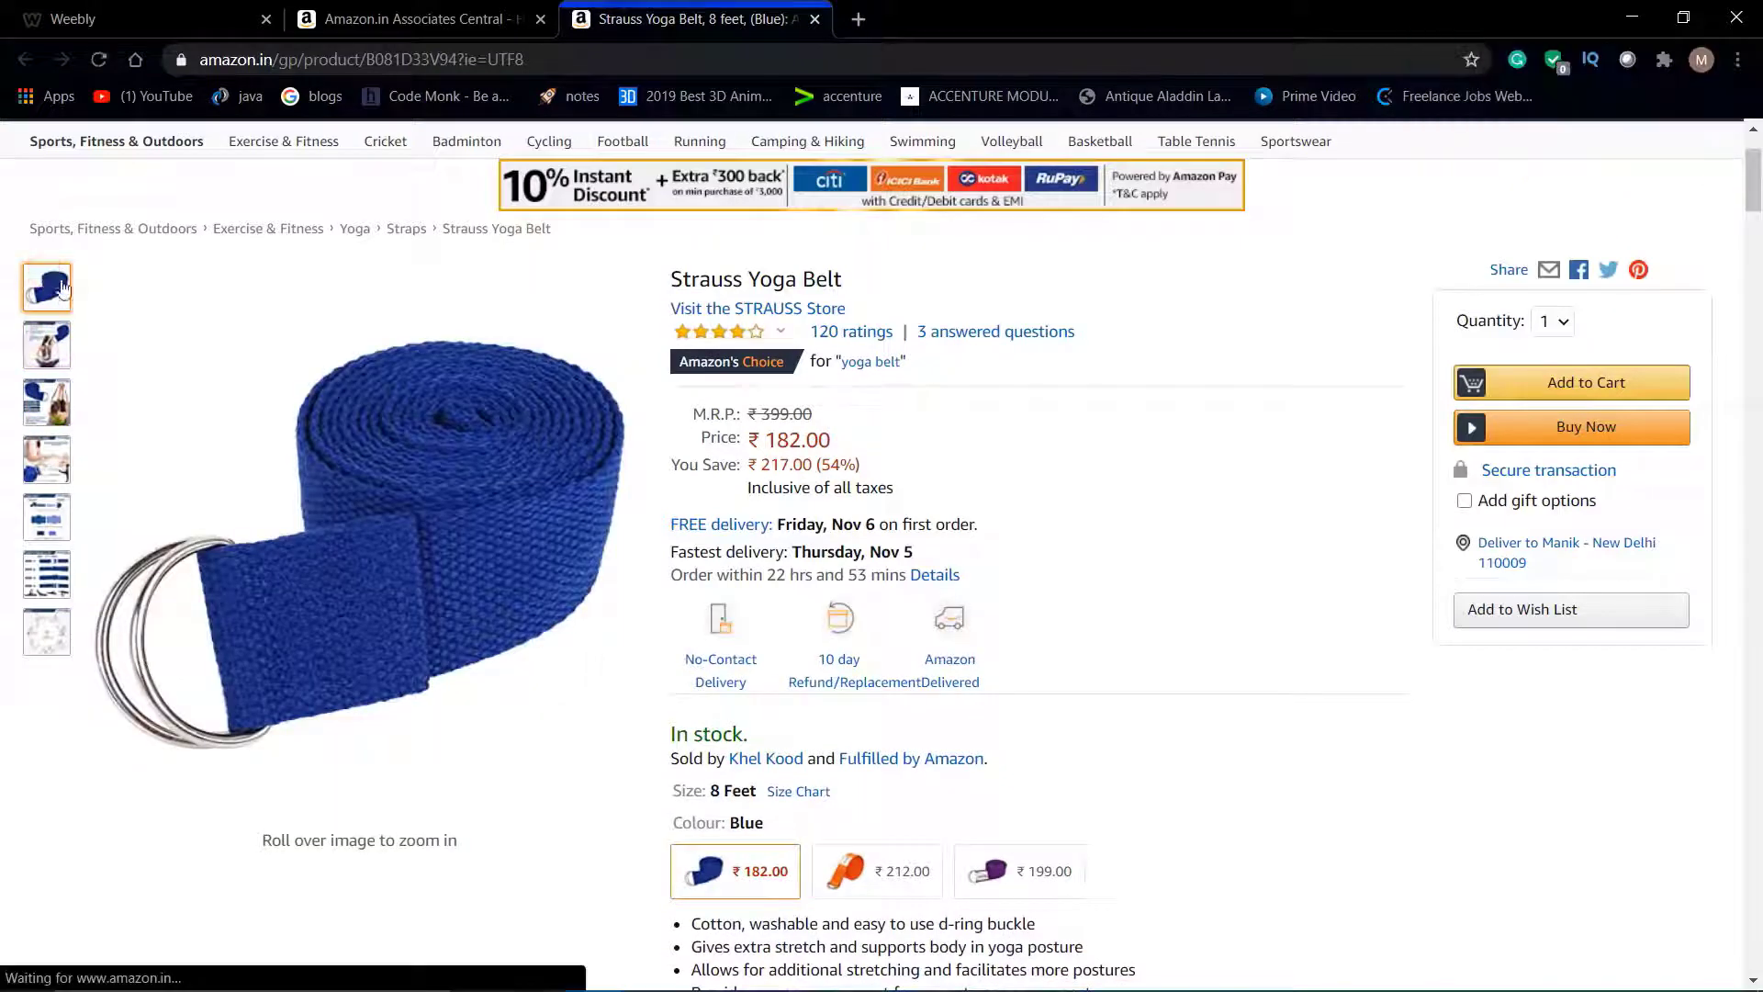
Save the belt's "Improve Balance" photo from the enlarged image viewer to the computer, and close the viewer.
click(322, 395)
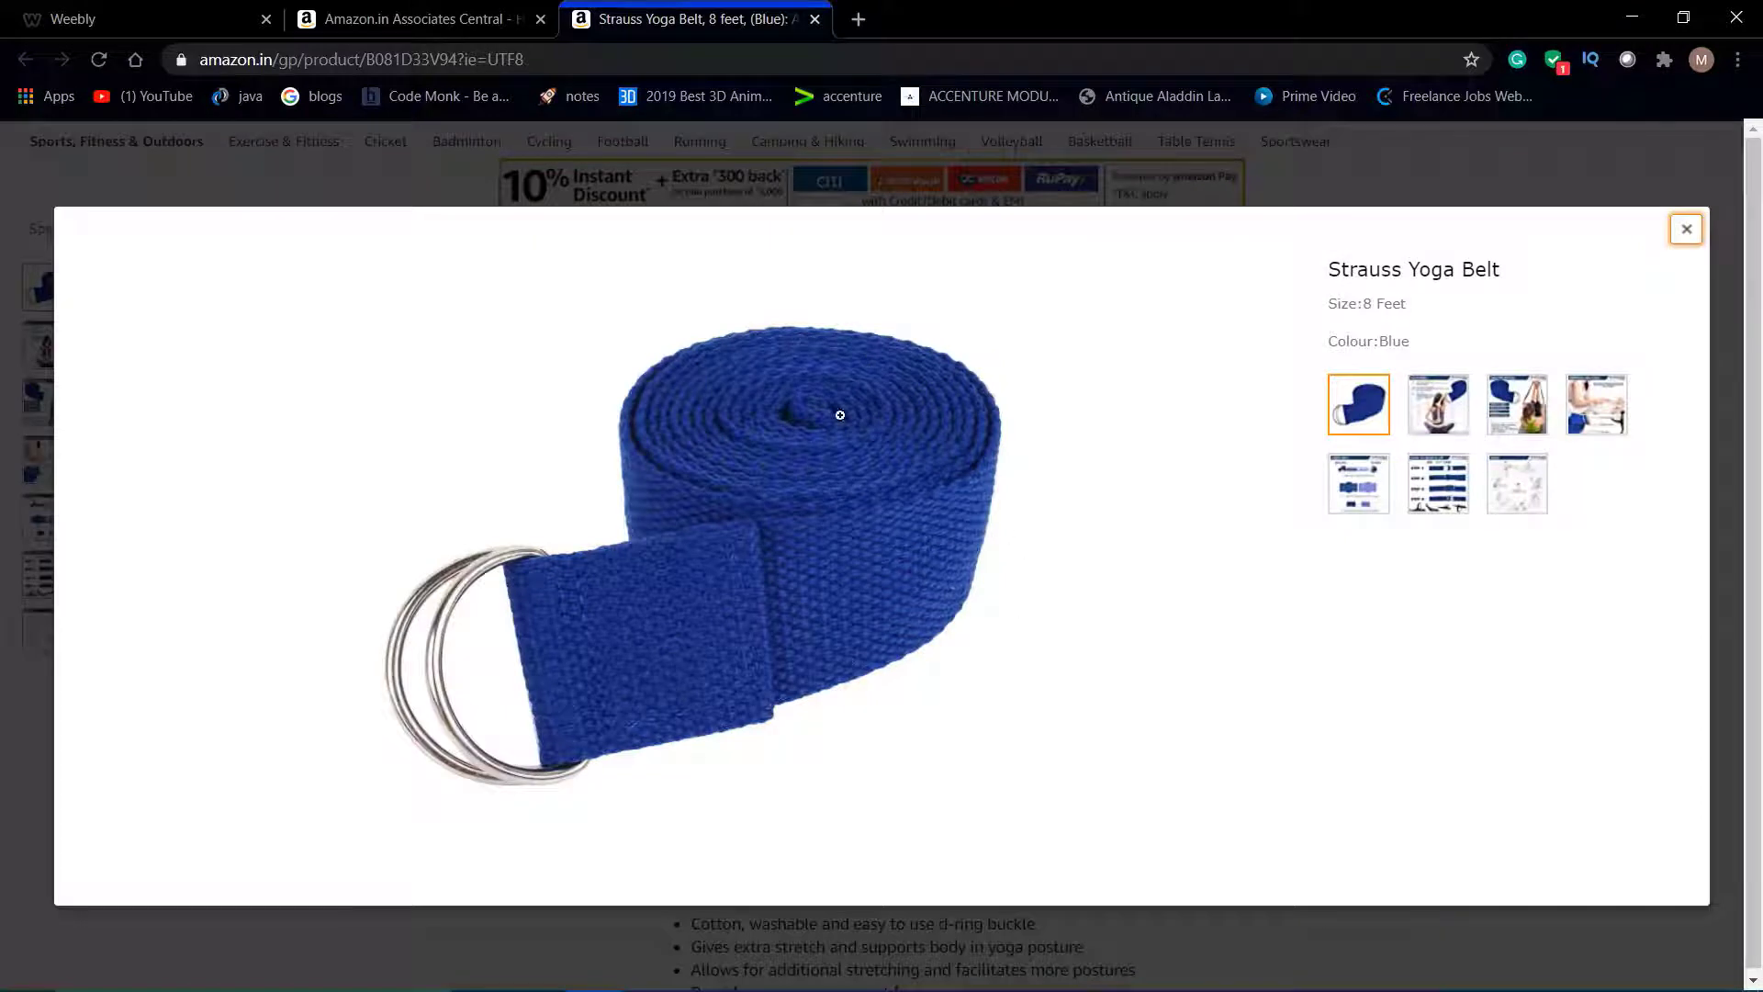
right_click(810, 491)
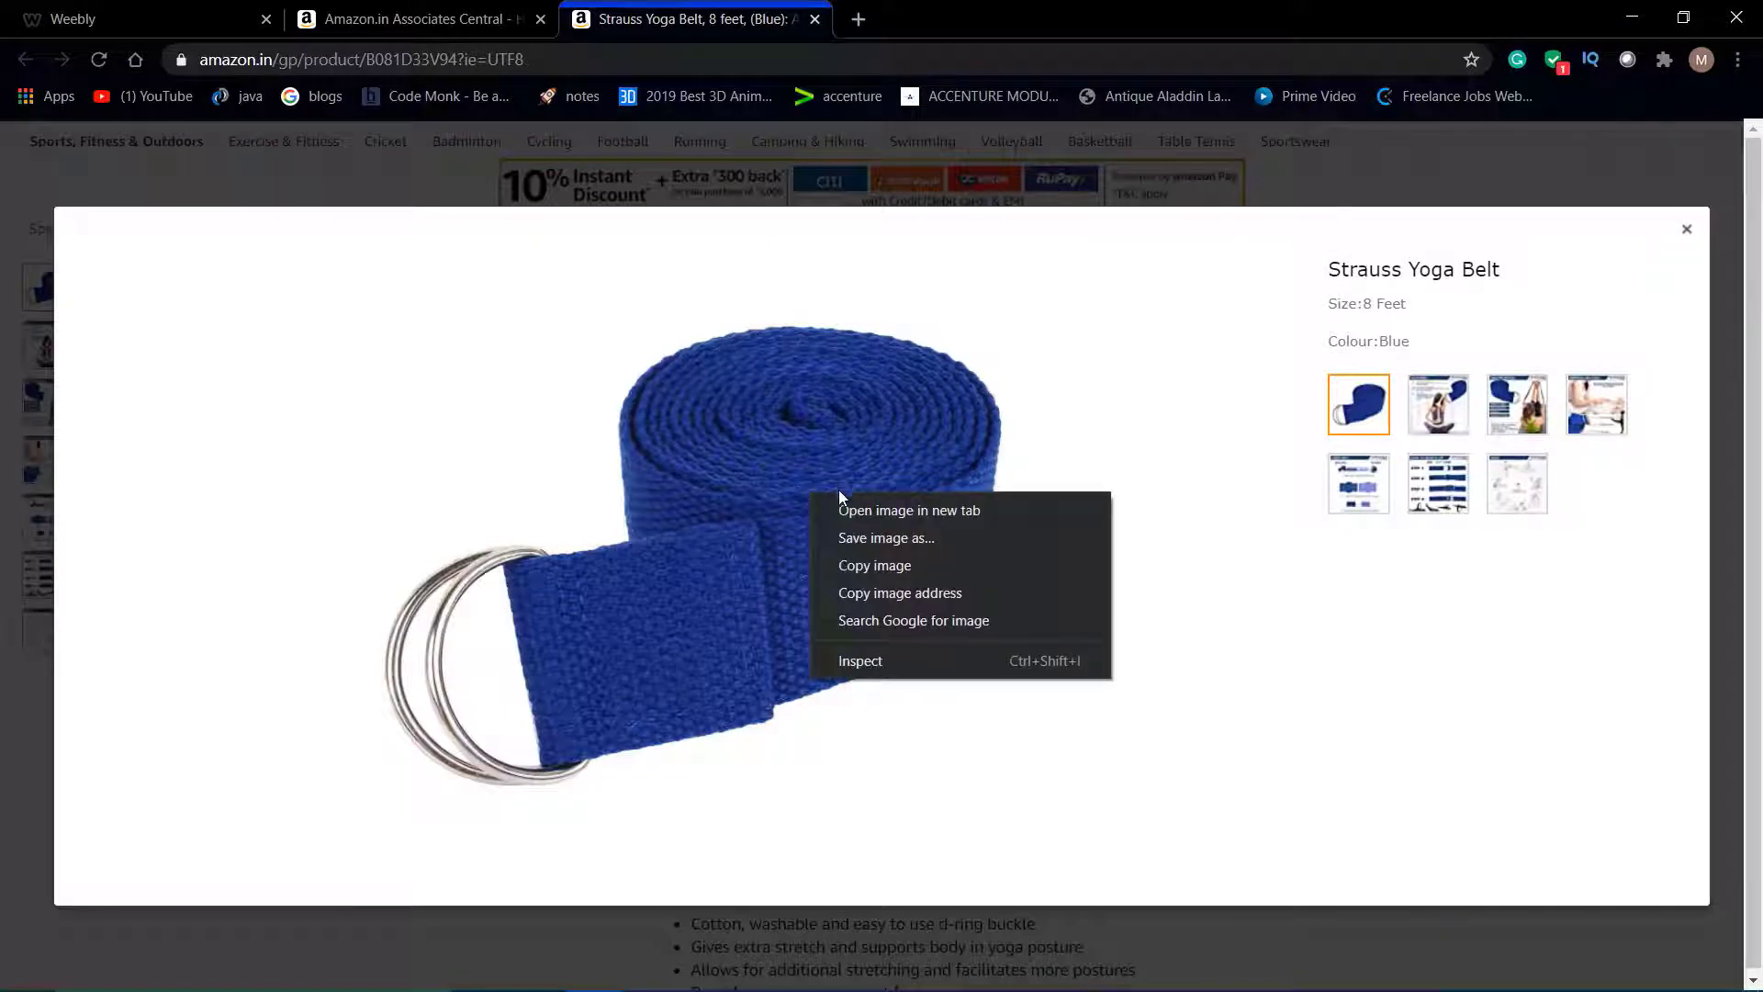
click(1440, 413)
click(1594, 405)
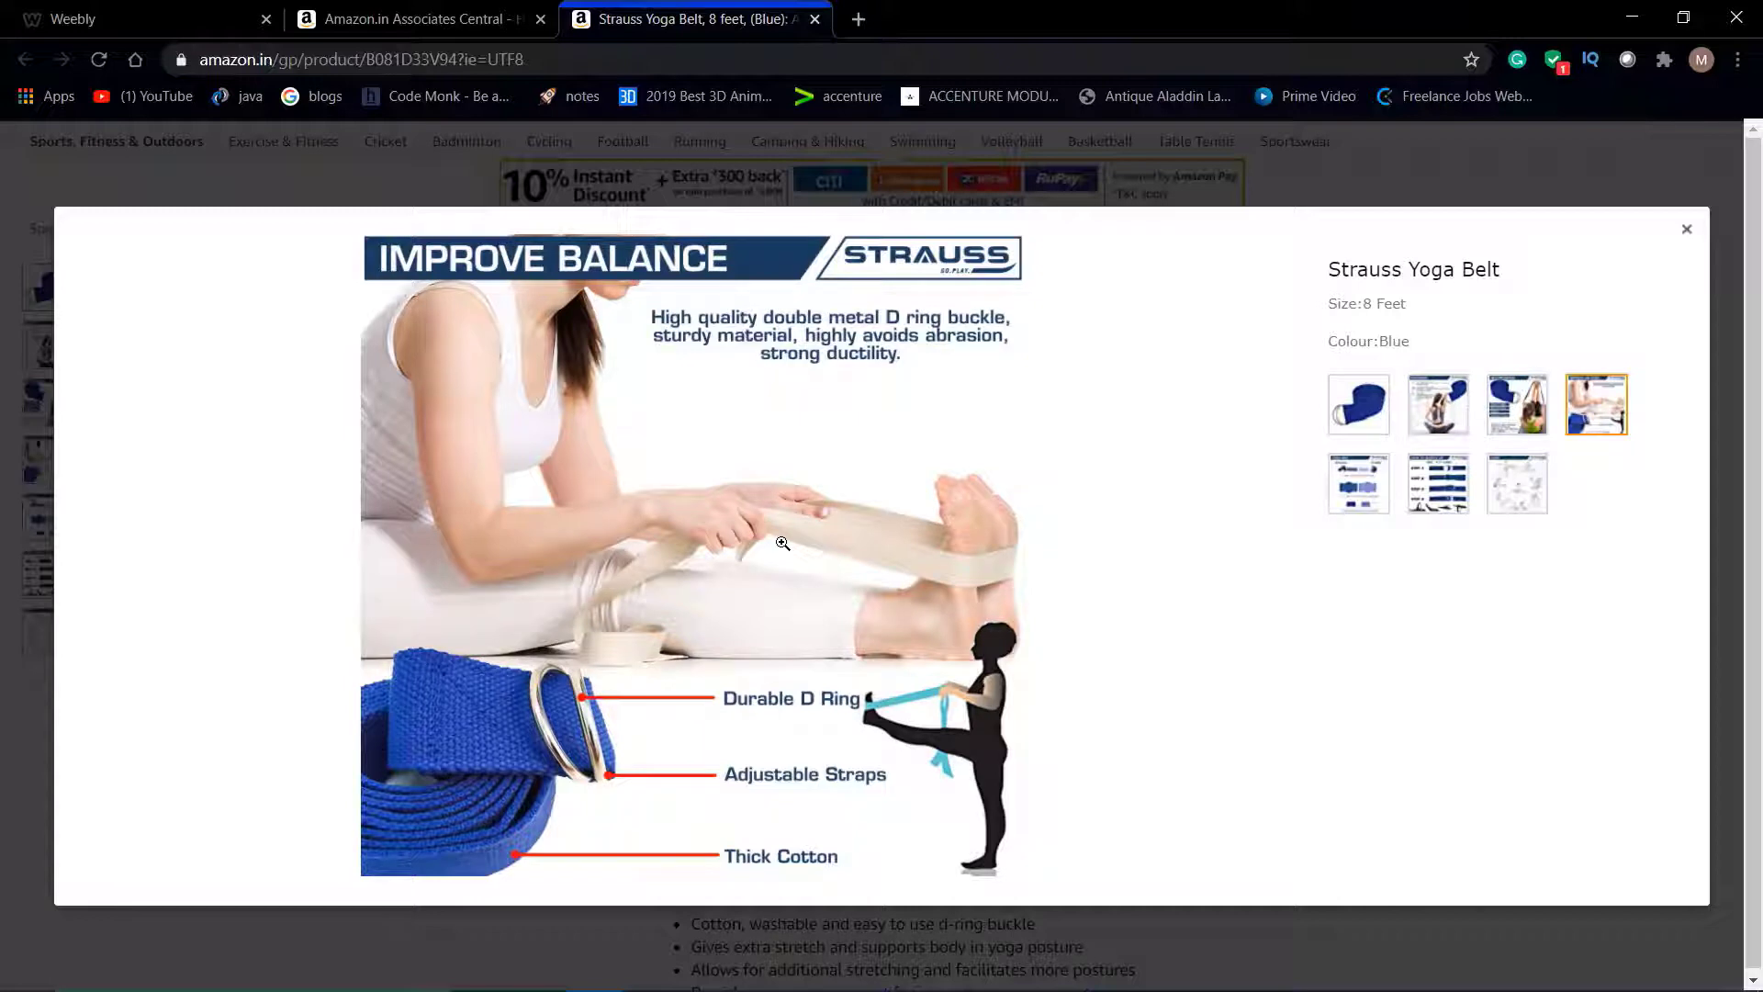
right_click(621, 576)
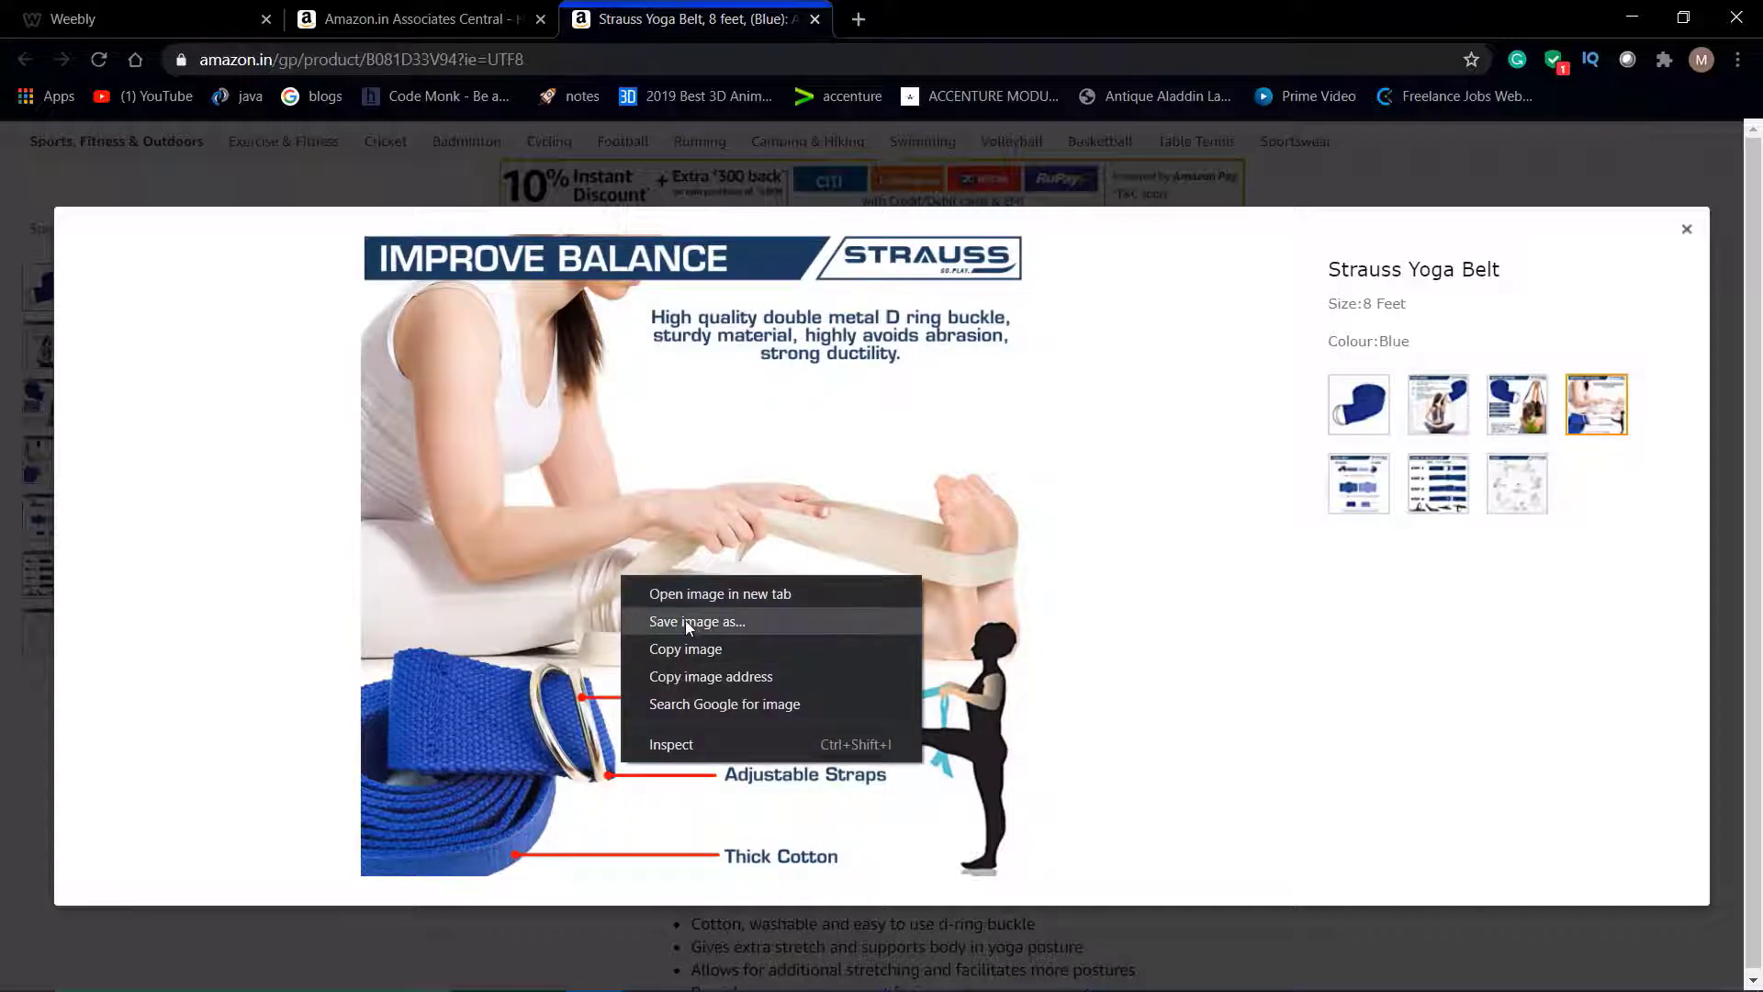
click(690, 623)
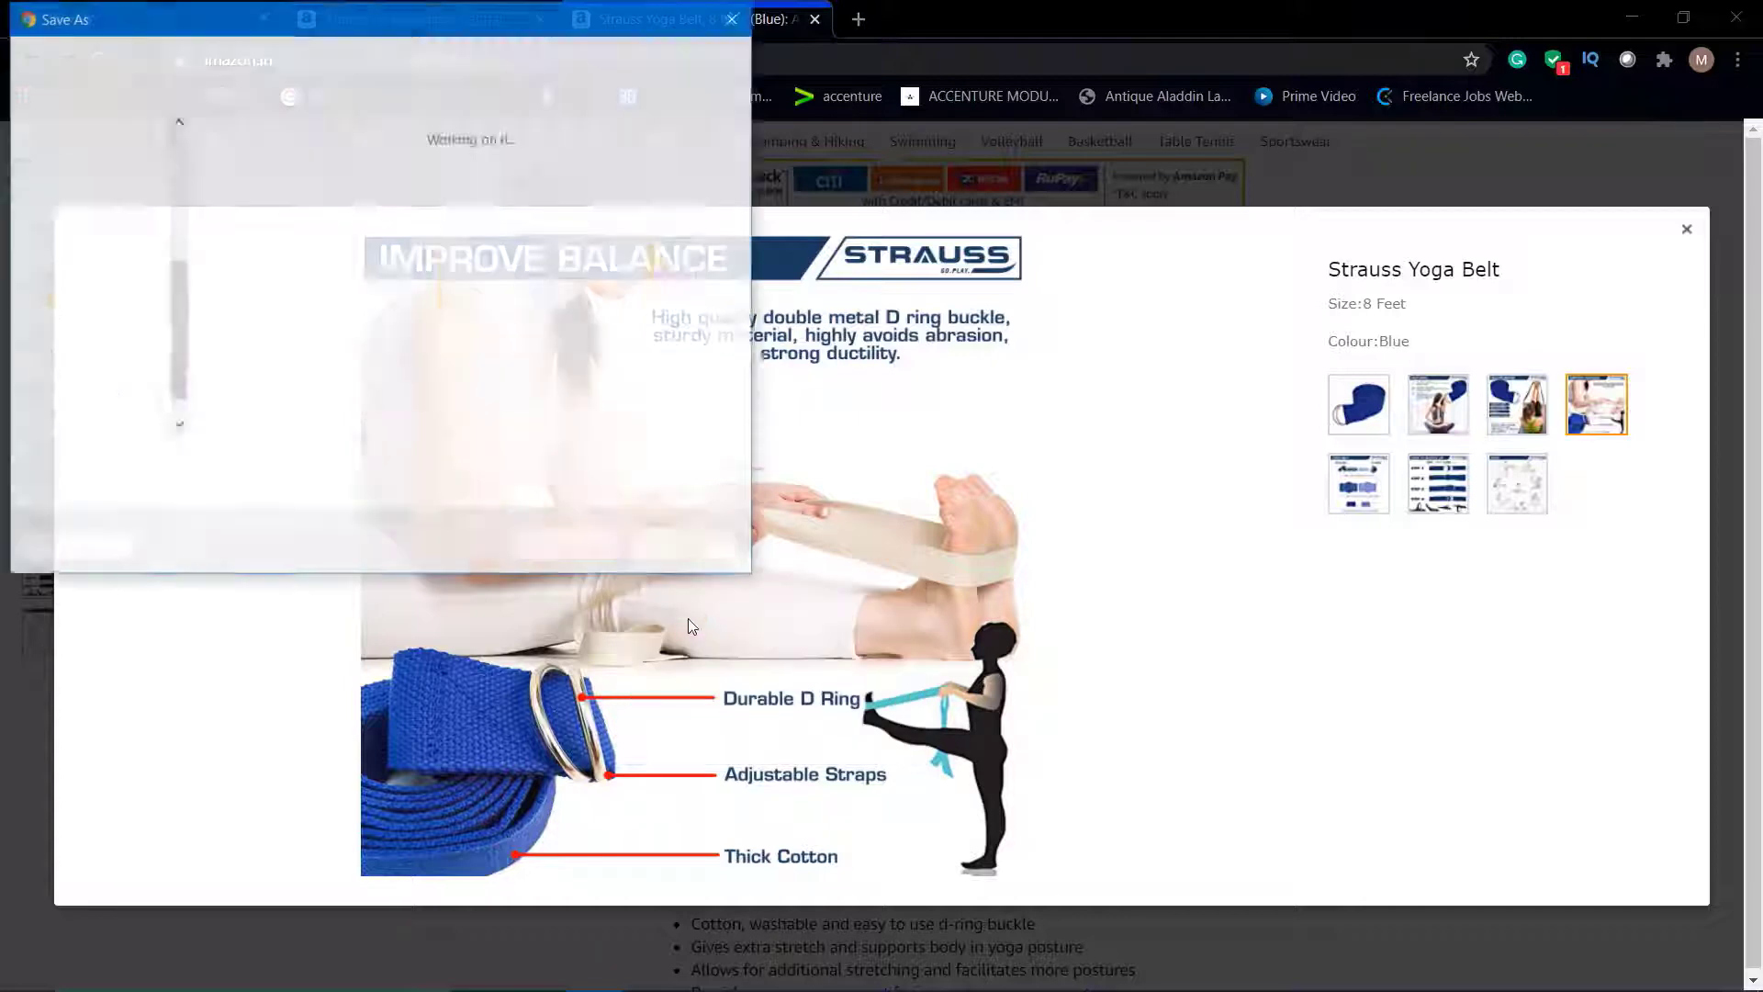
click(551, 547)
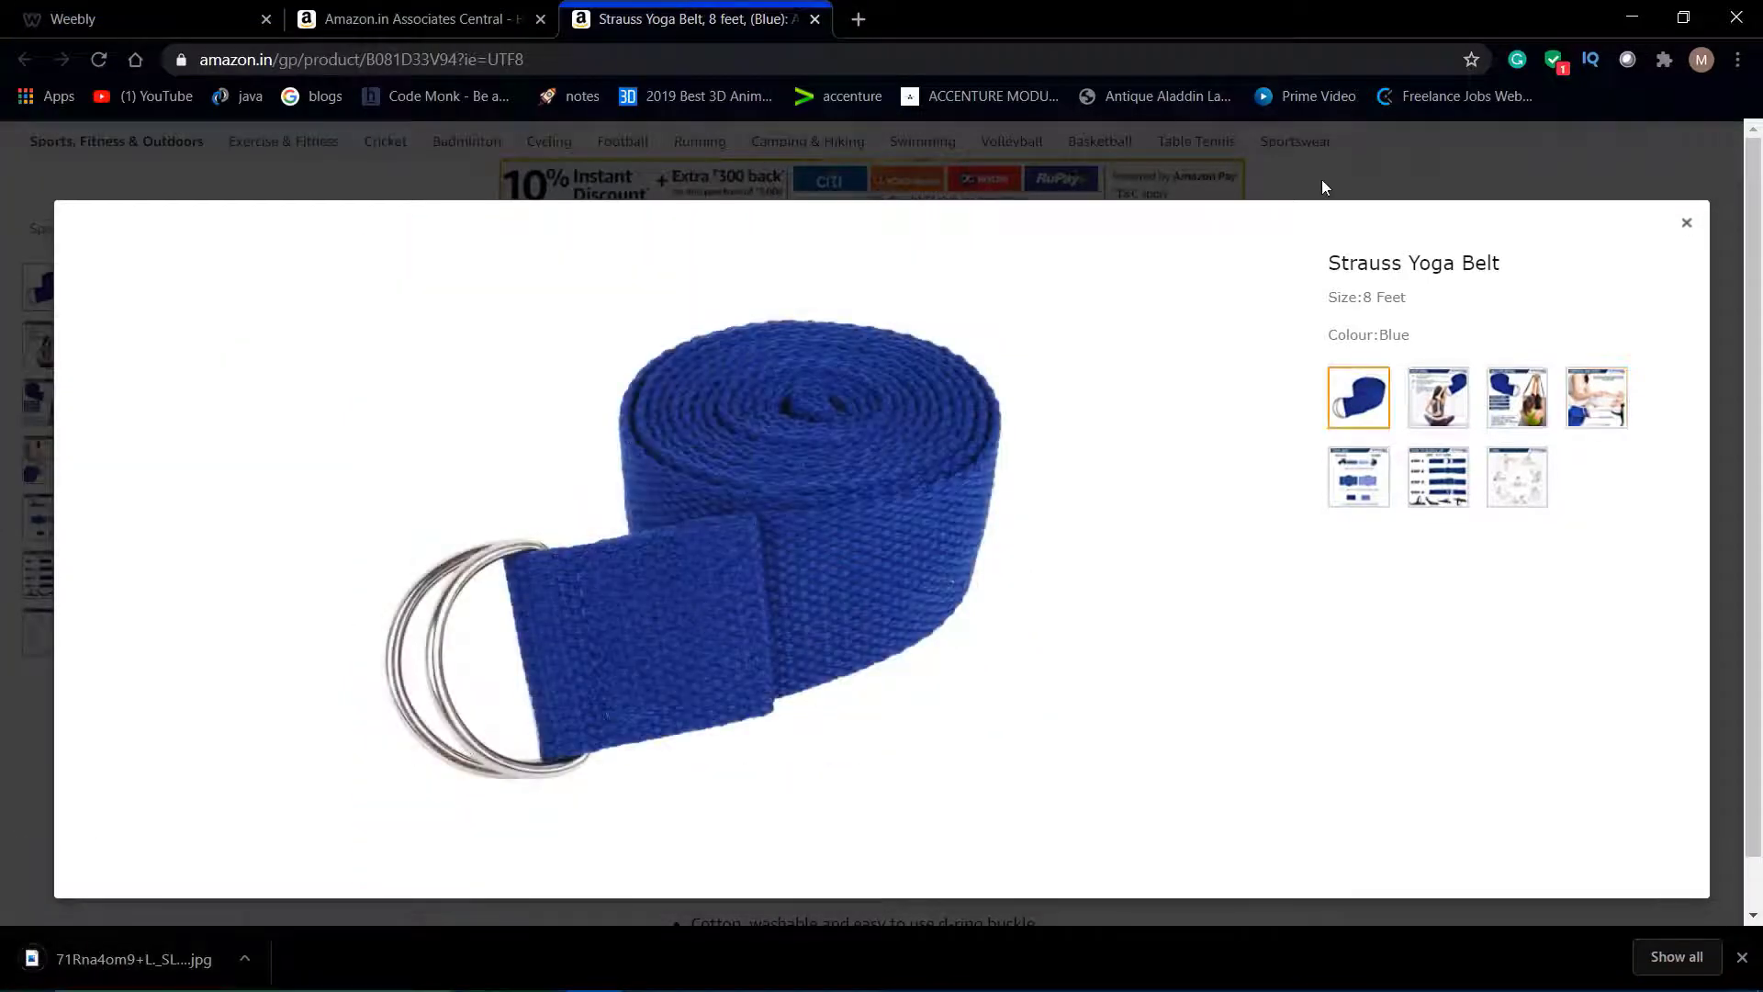
click(1745, 957)
click(1688, 231)
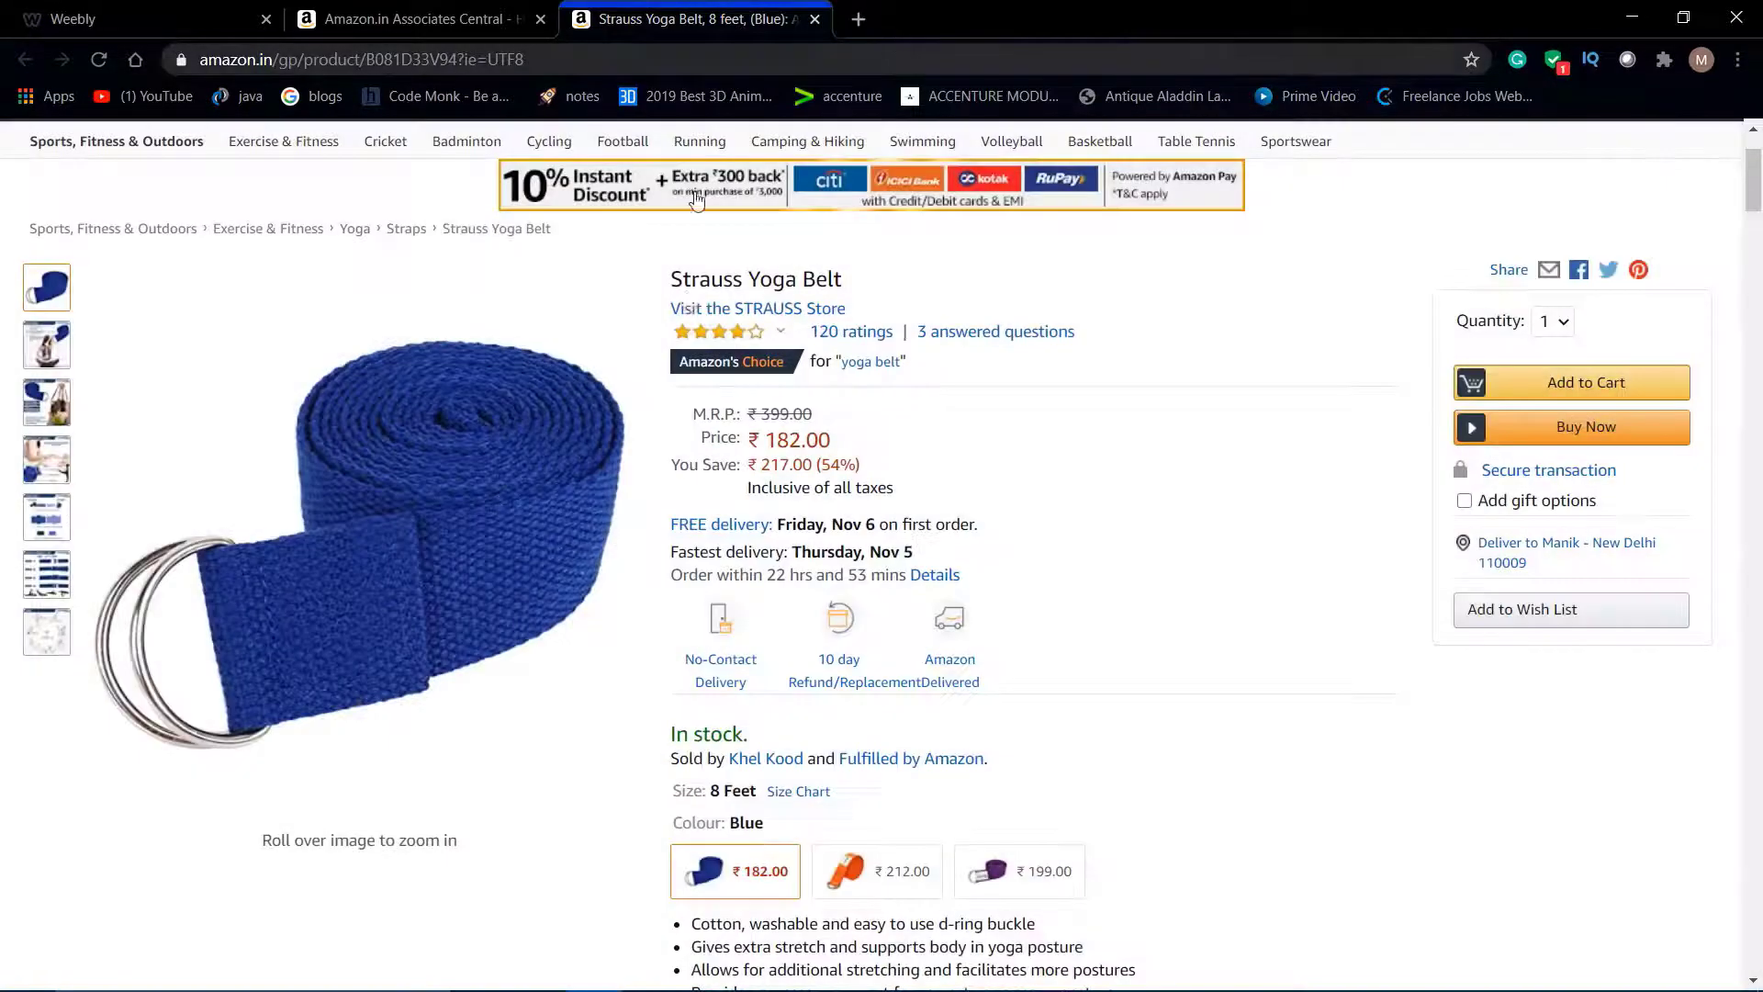
Copy the product name "Strauss Yoga Belt" from the Amazon product page.
drag(673, 279, 845, 276)
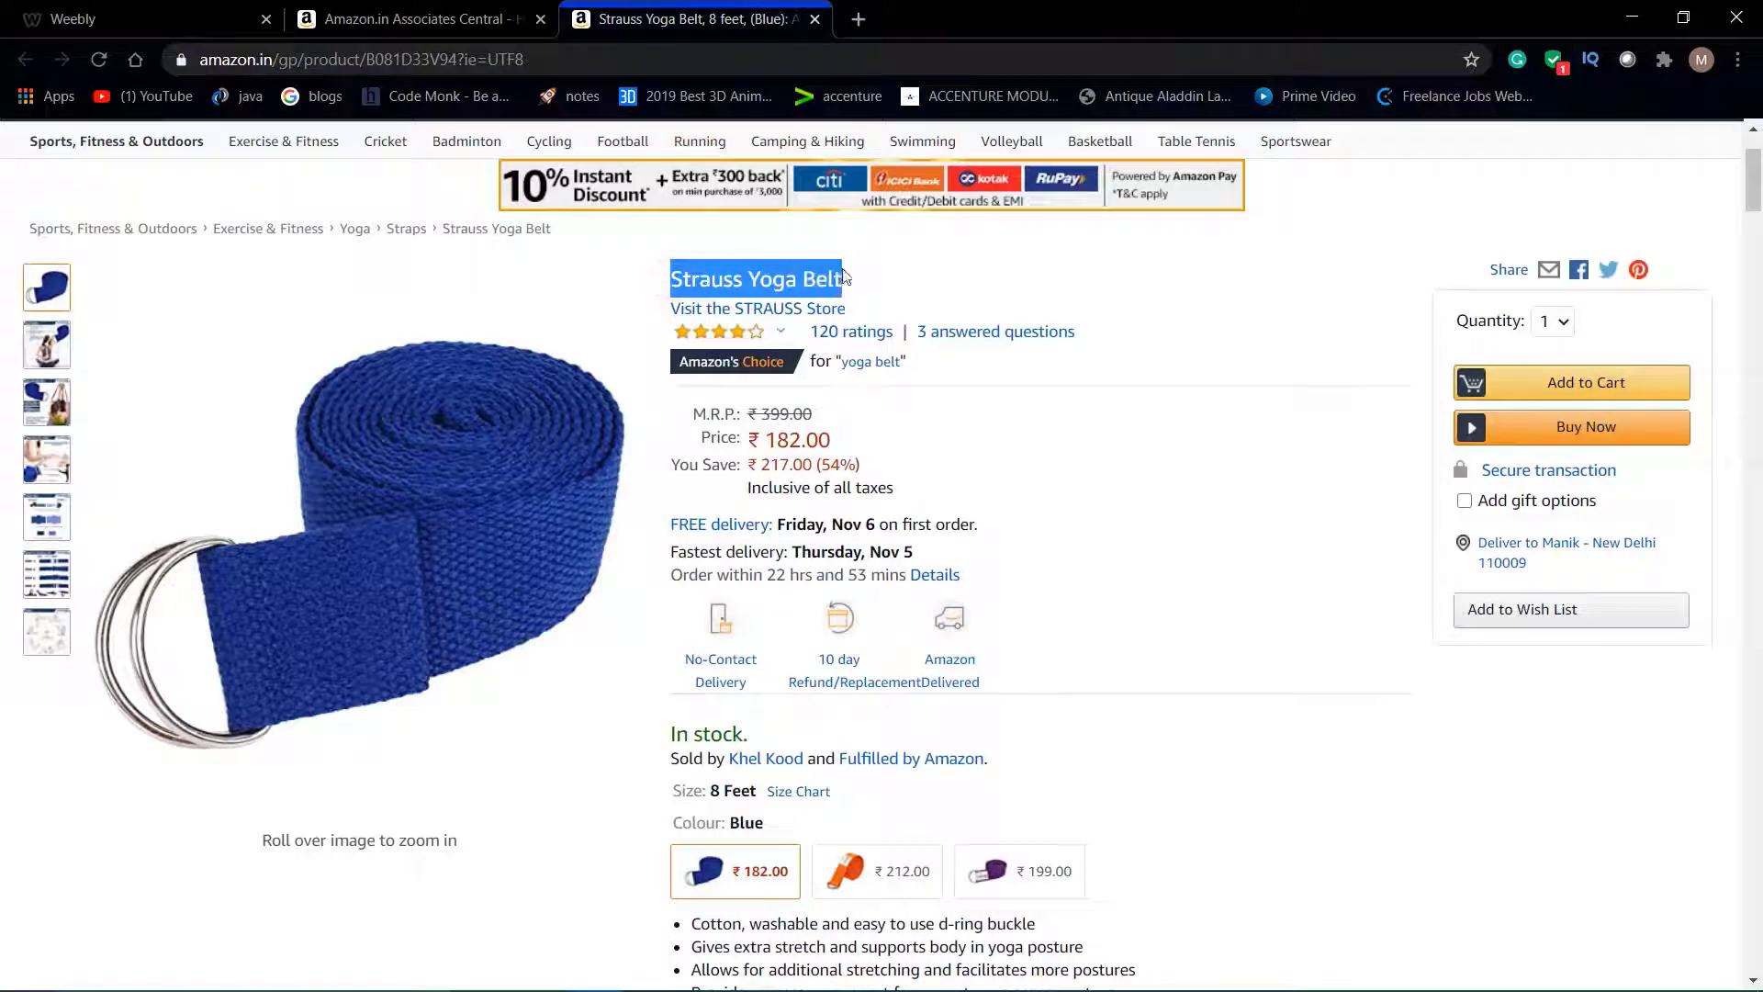
right_click(846, 277)
click(868, 287)
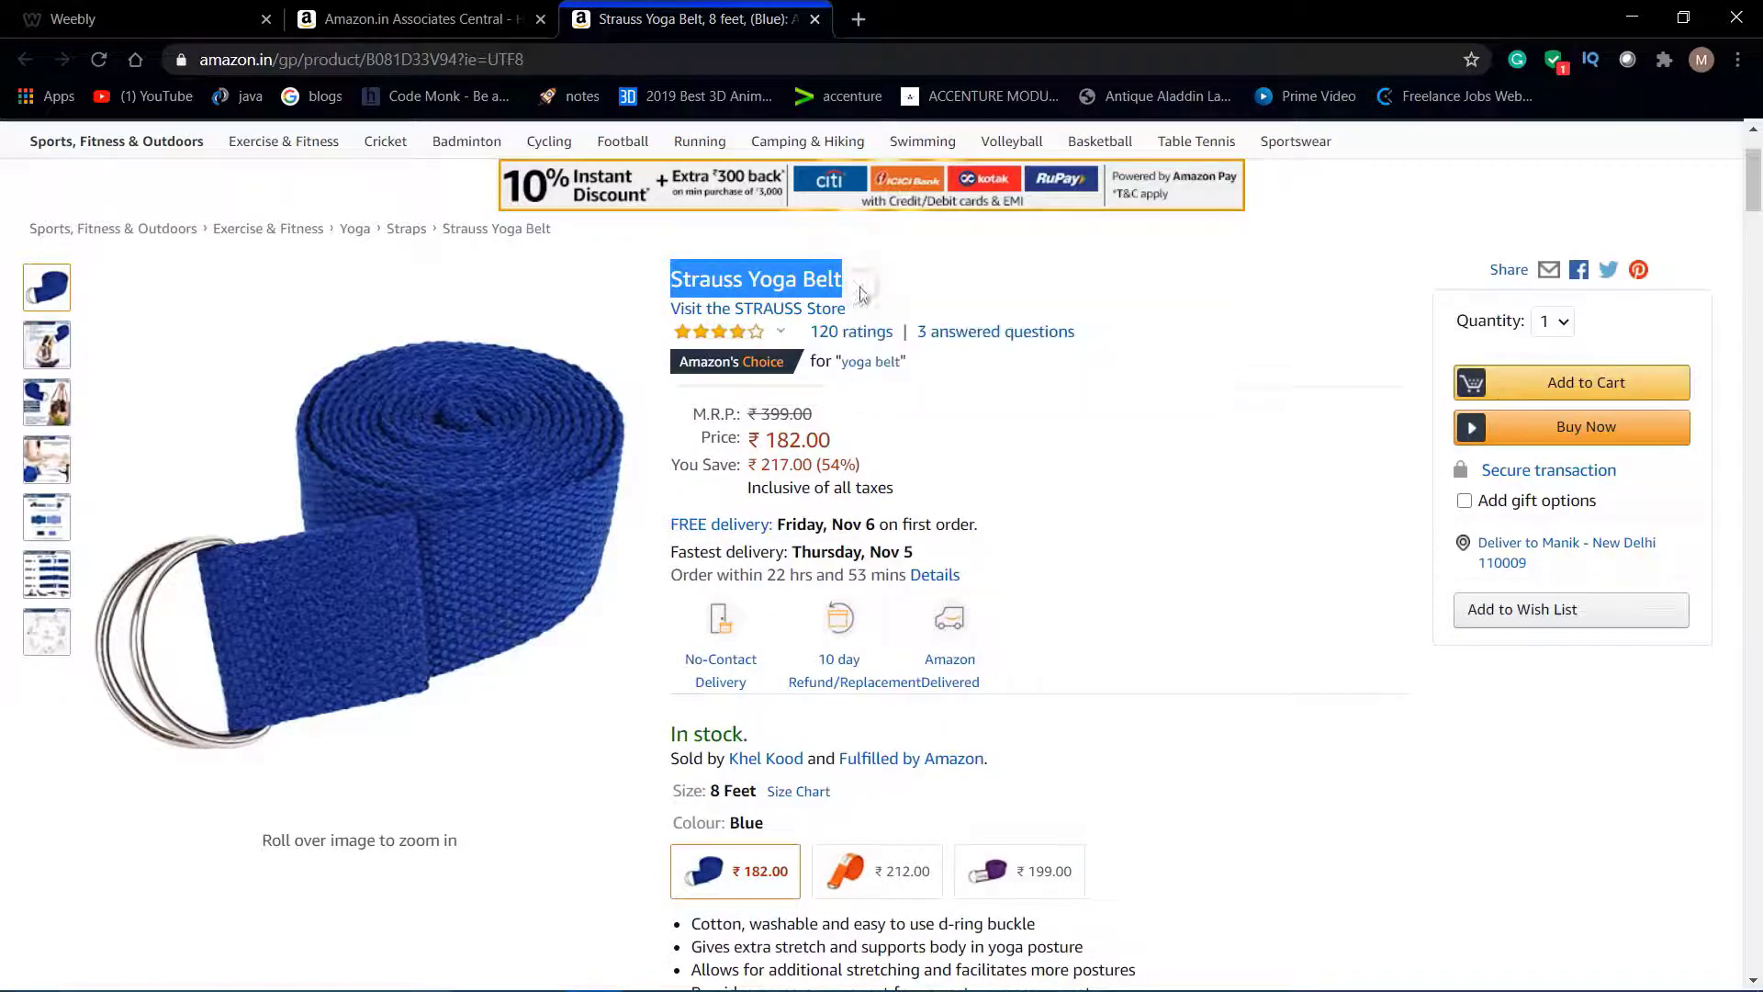
Switch to the Weebly editor and replace the "COLLECTION" heading under "Air Flow" with the copied name "Strauss Yoga Belt".
click(190, 25)
click(688, 447)
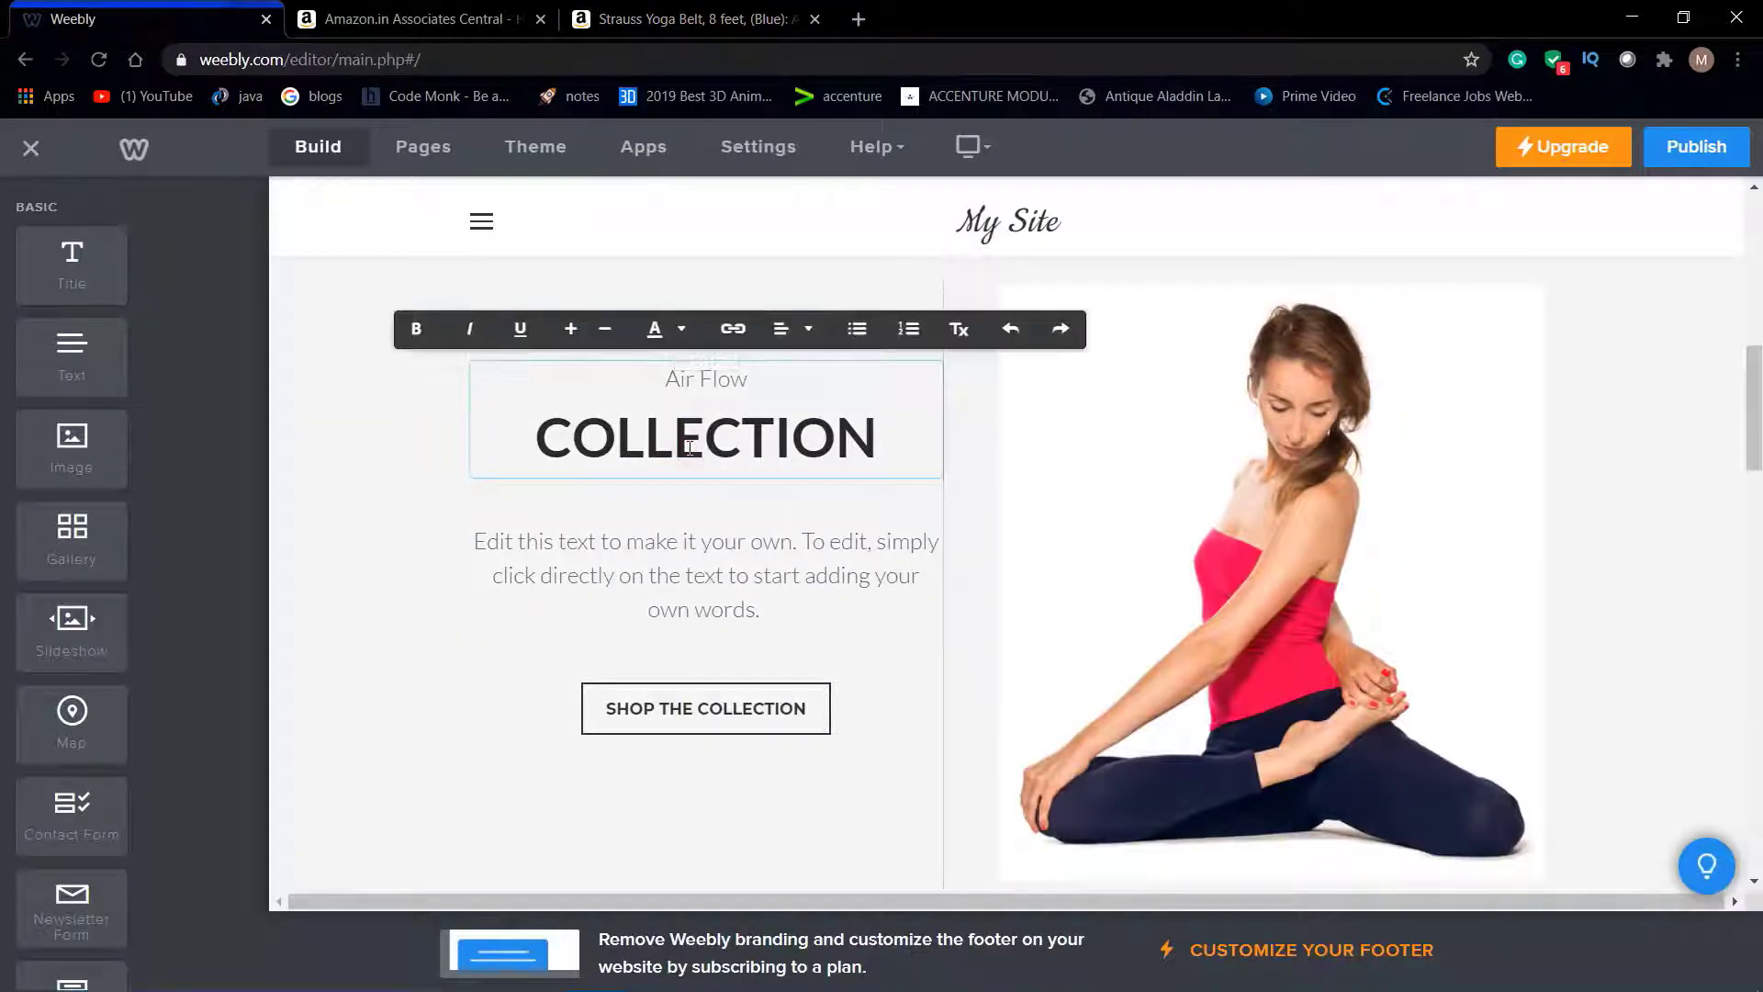
double_click(689, 449)
right_click(691, 454)
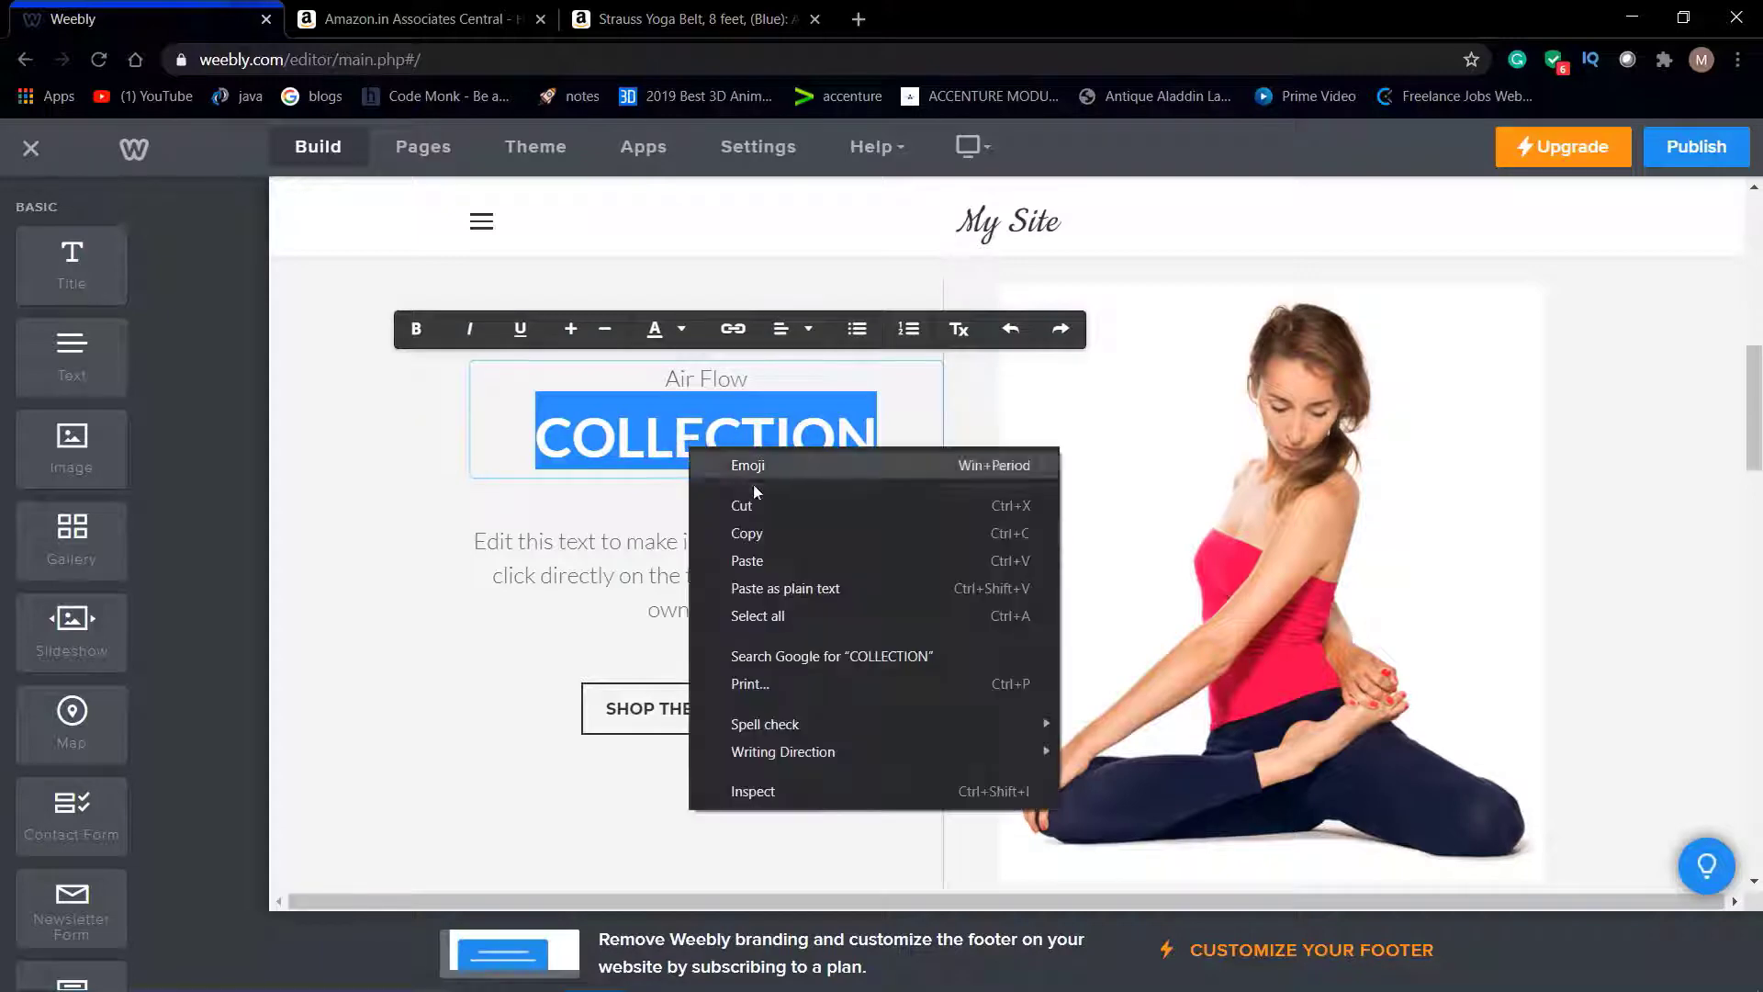
click(747, 561)
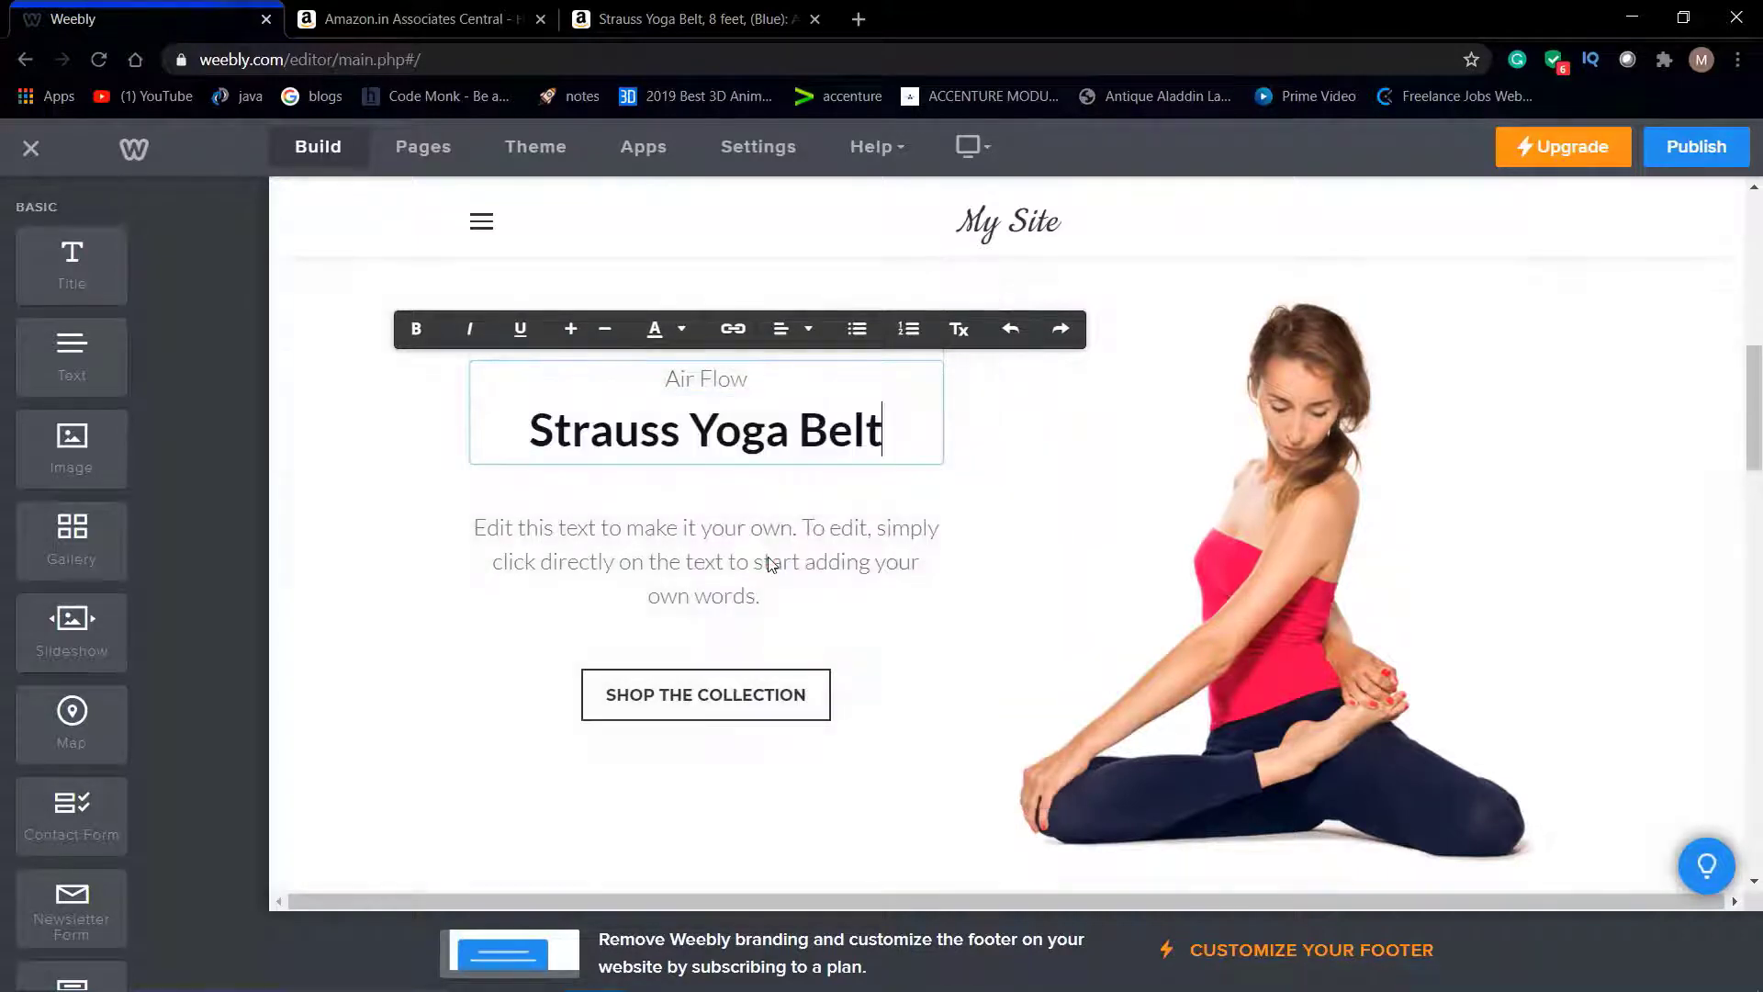
click(341, 526)
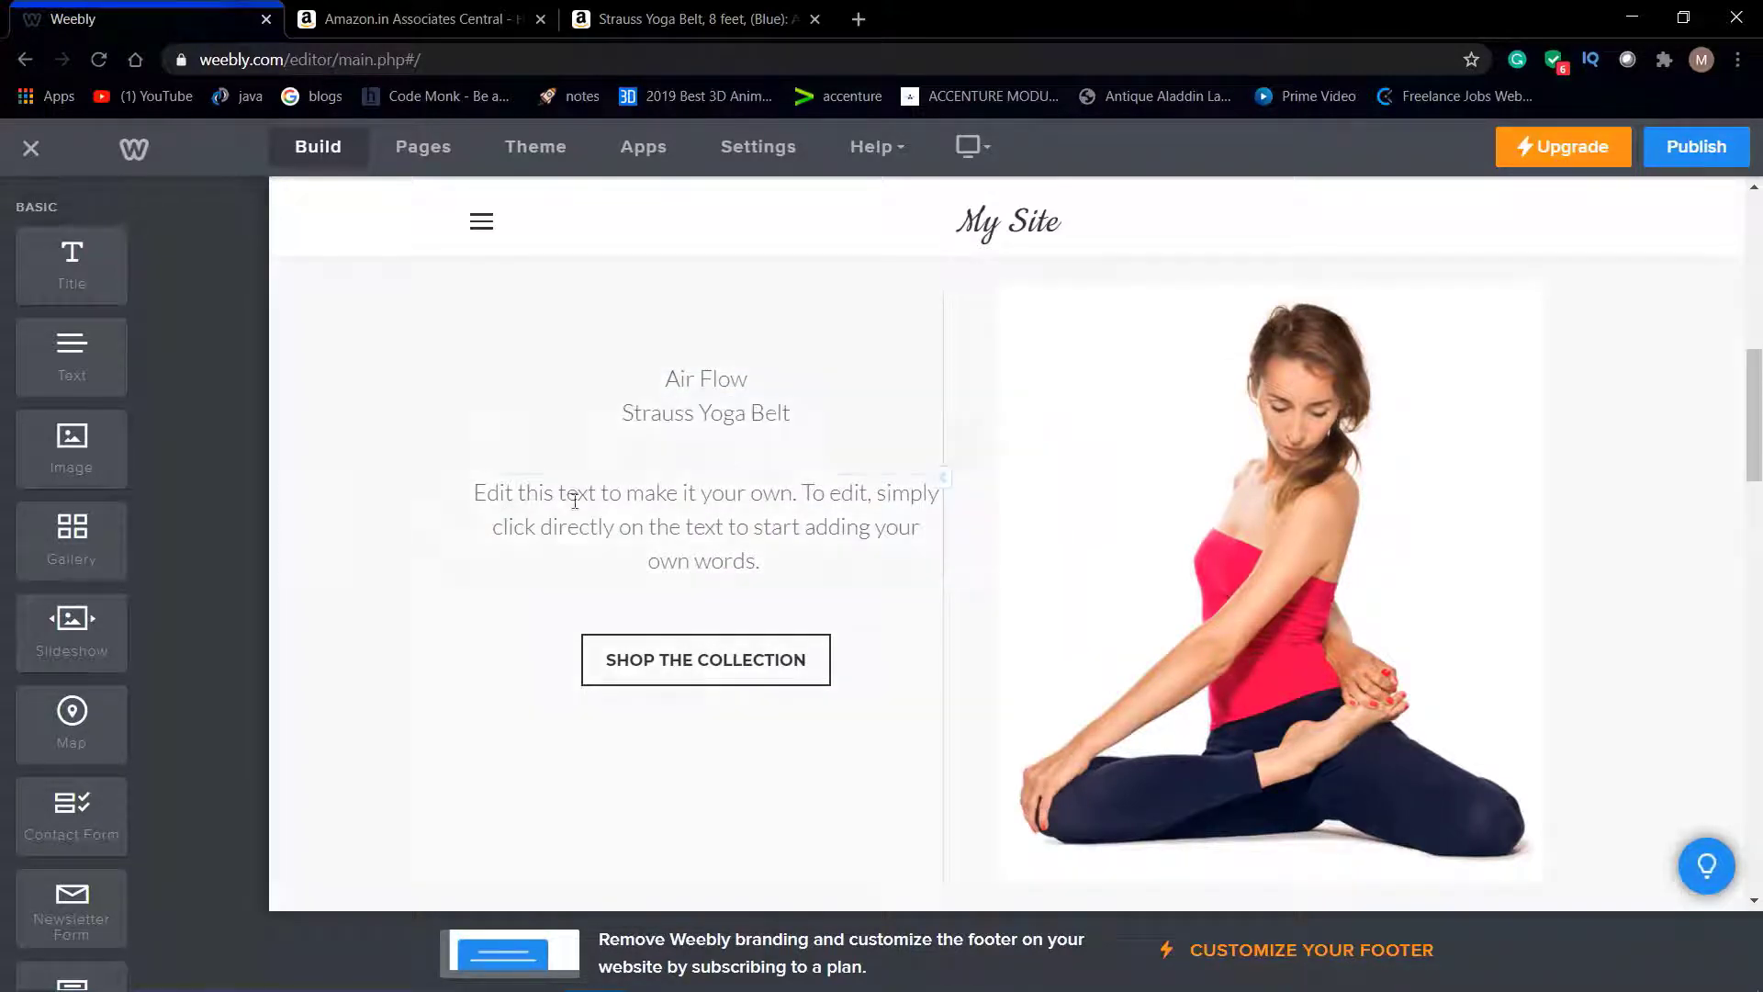
Make the "Strauss Yoga Belt" line under "Air Flow" bold.
double_click(706, 397)
drag(826, 402, 617, 415)
click(382, 328)
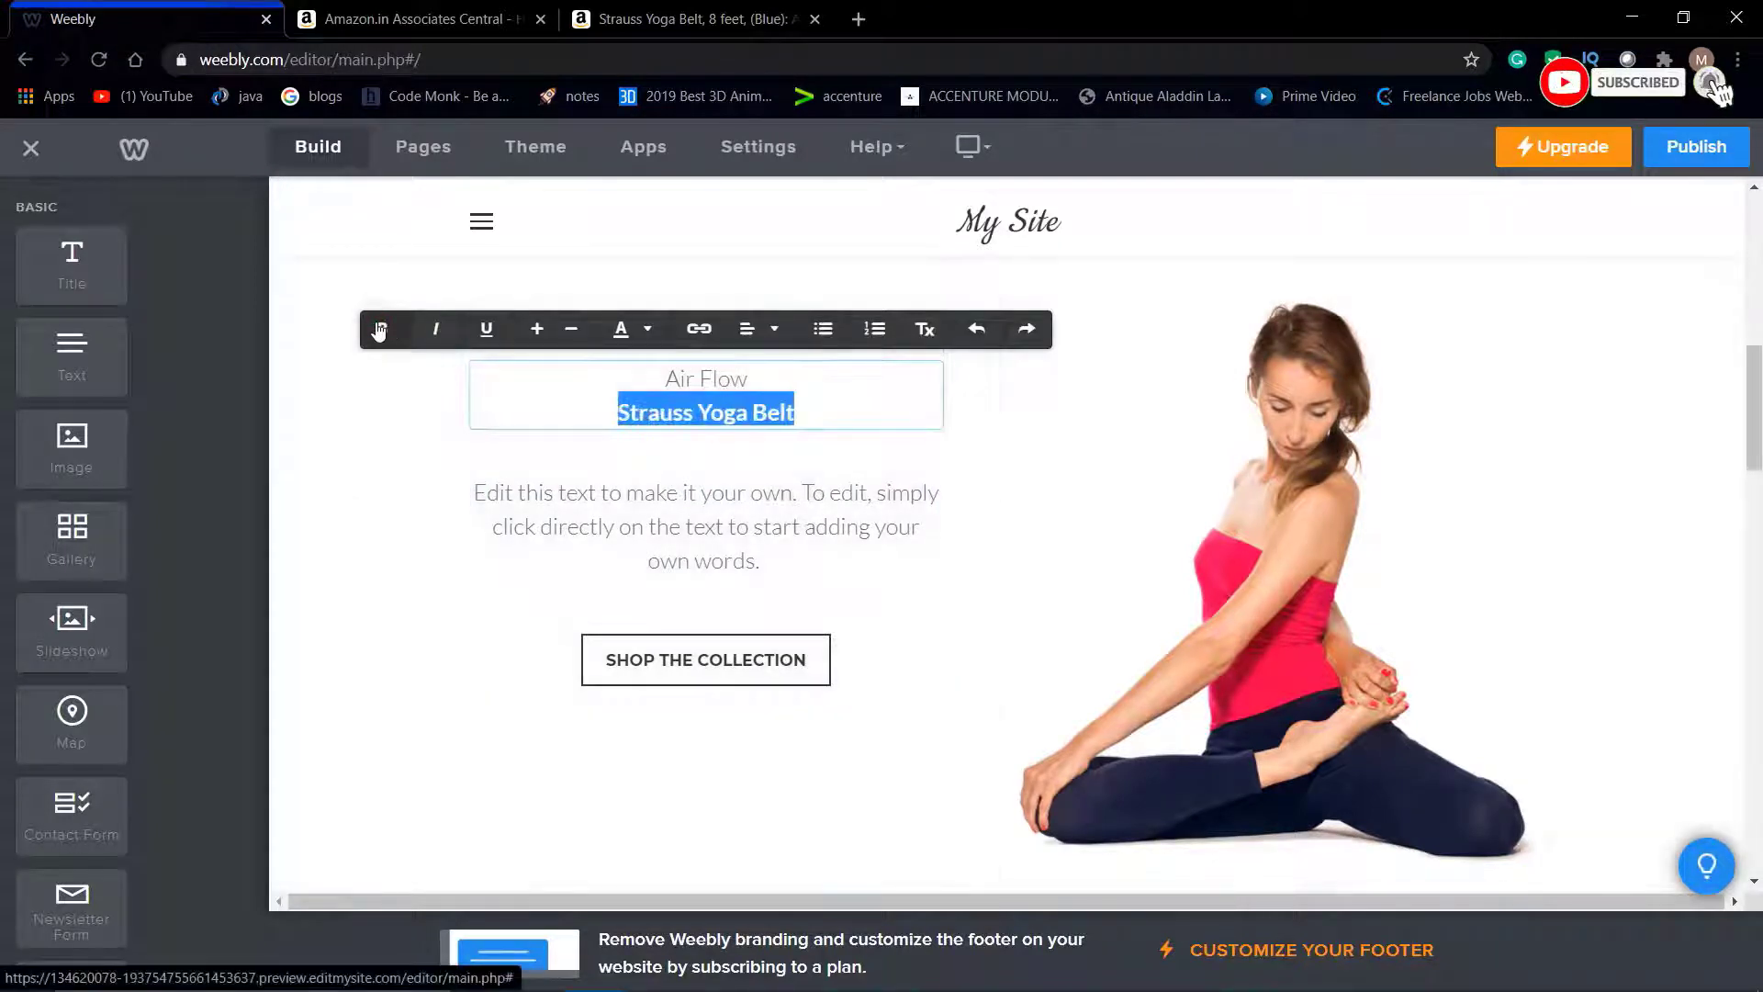
click(393, 601)
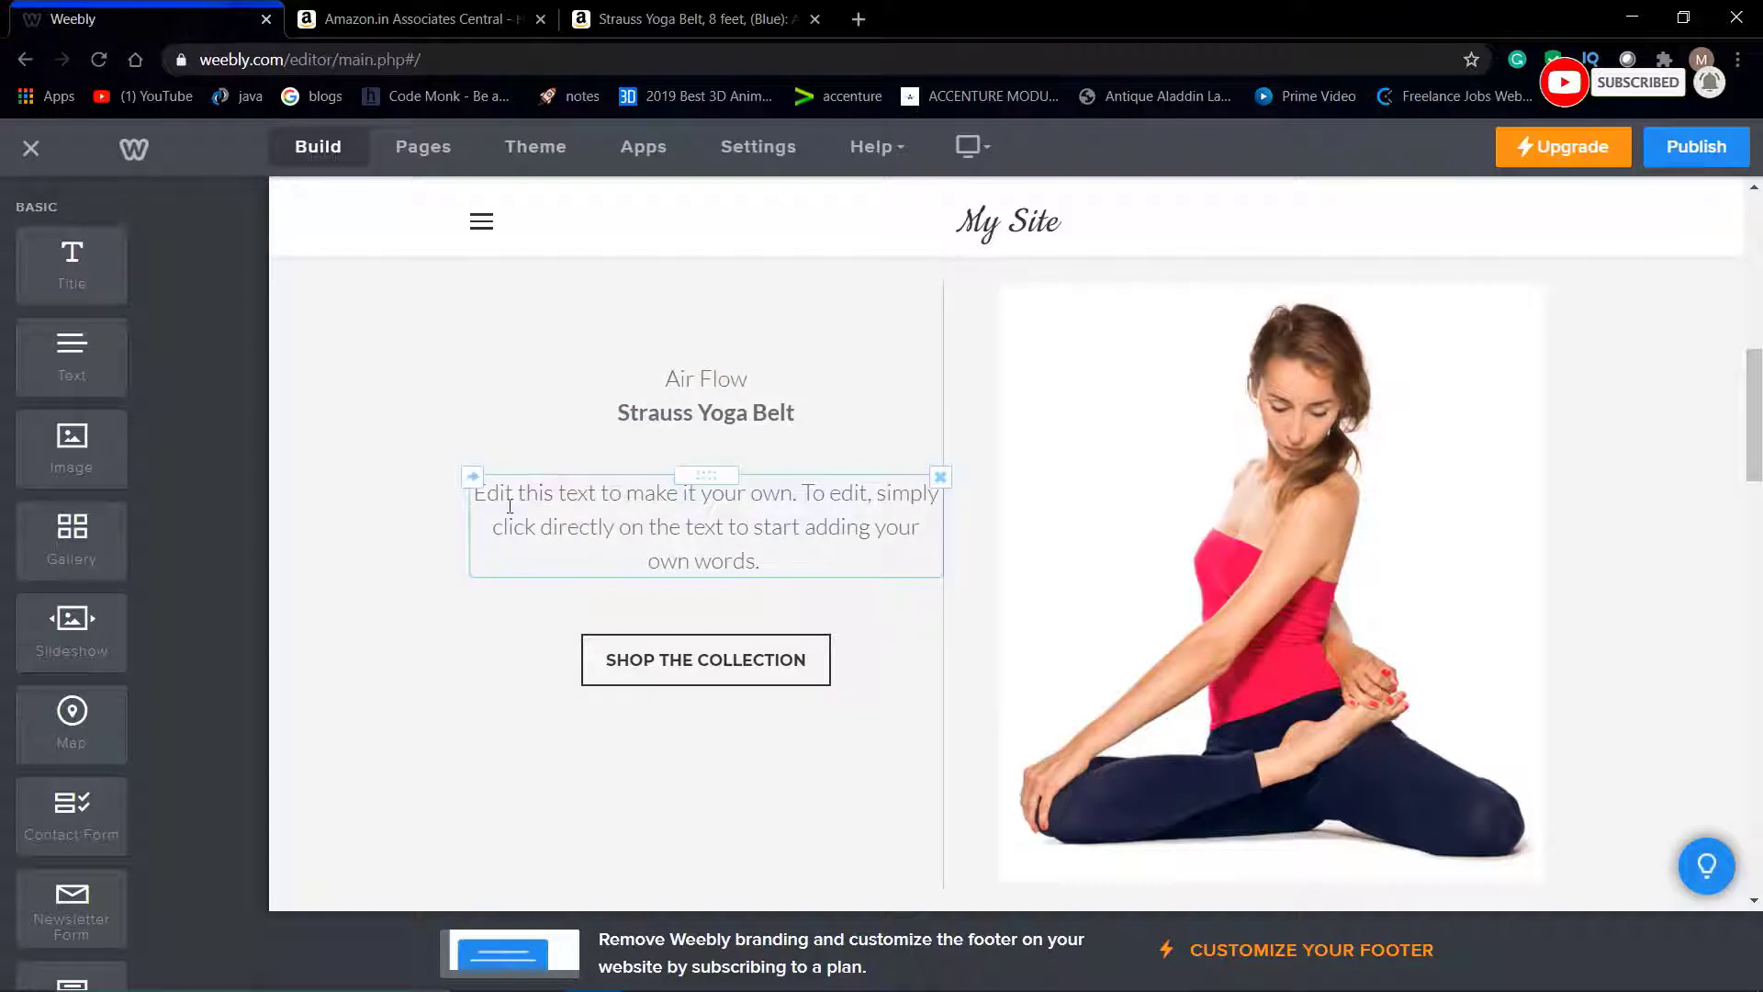
Select the placeholder paragraph below "Strauss Yoga Belt", and copy the belt's five feature bullet points from its Amazon product page.
click(510, 506)
drag(488, 496, 764, 563)
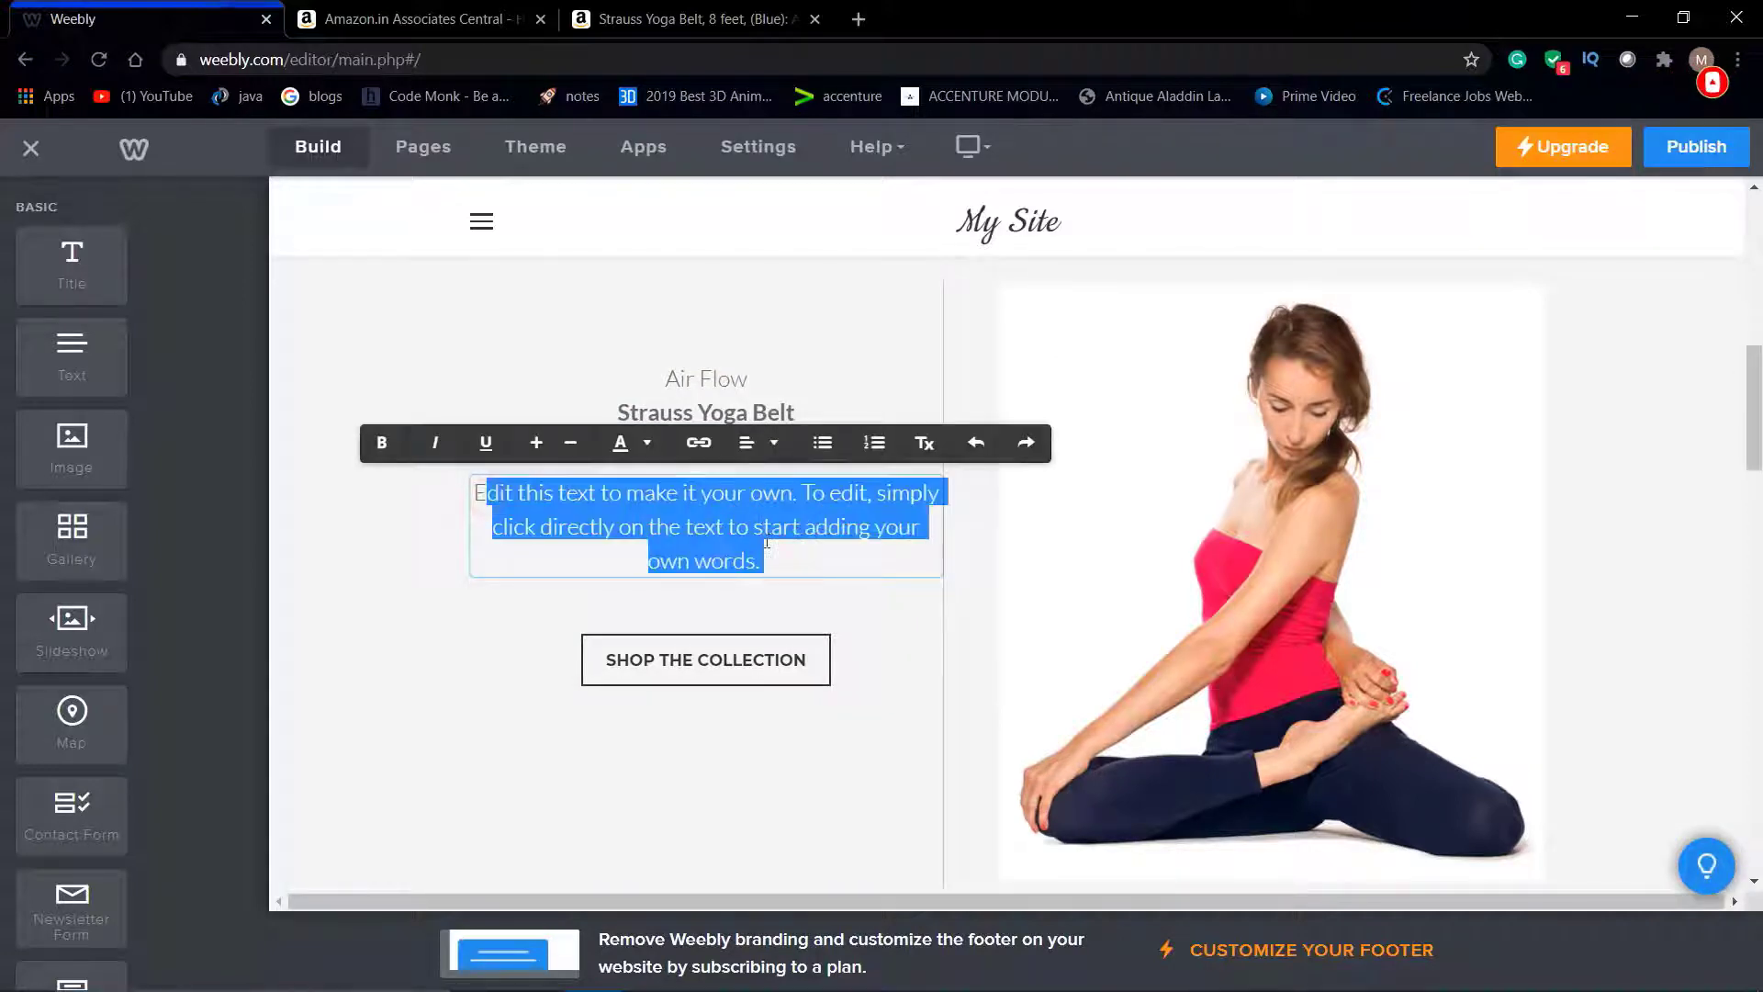
click(422, 19)
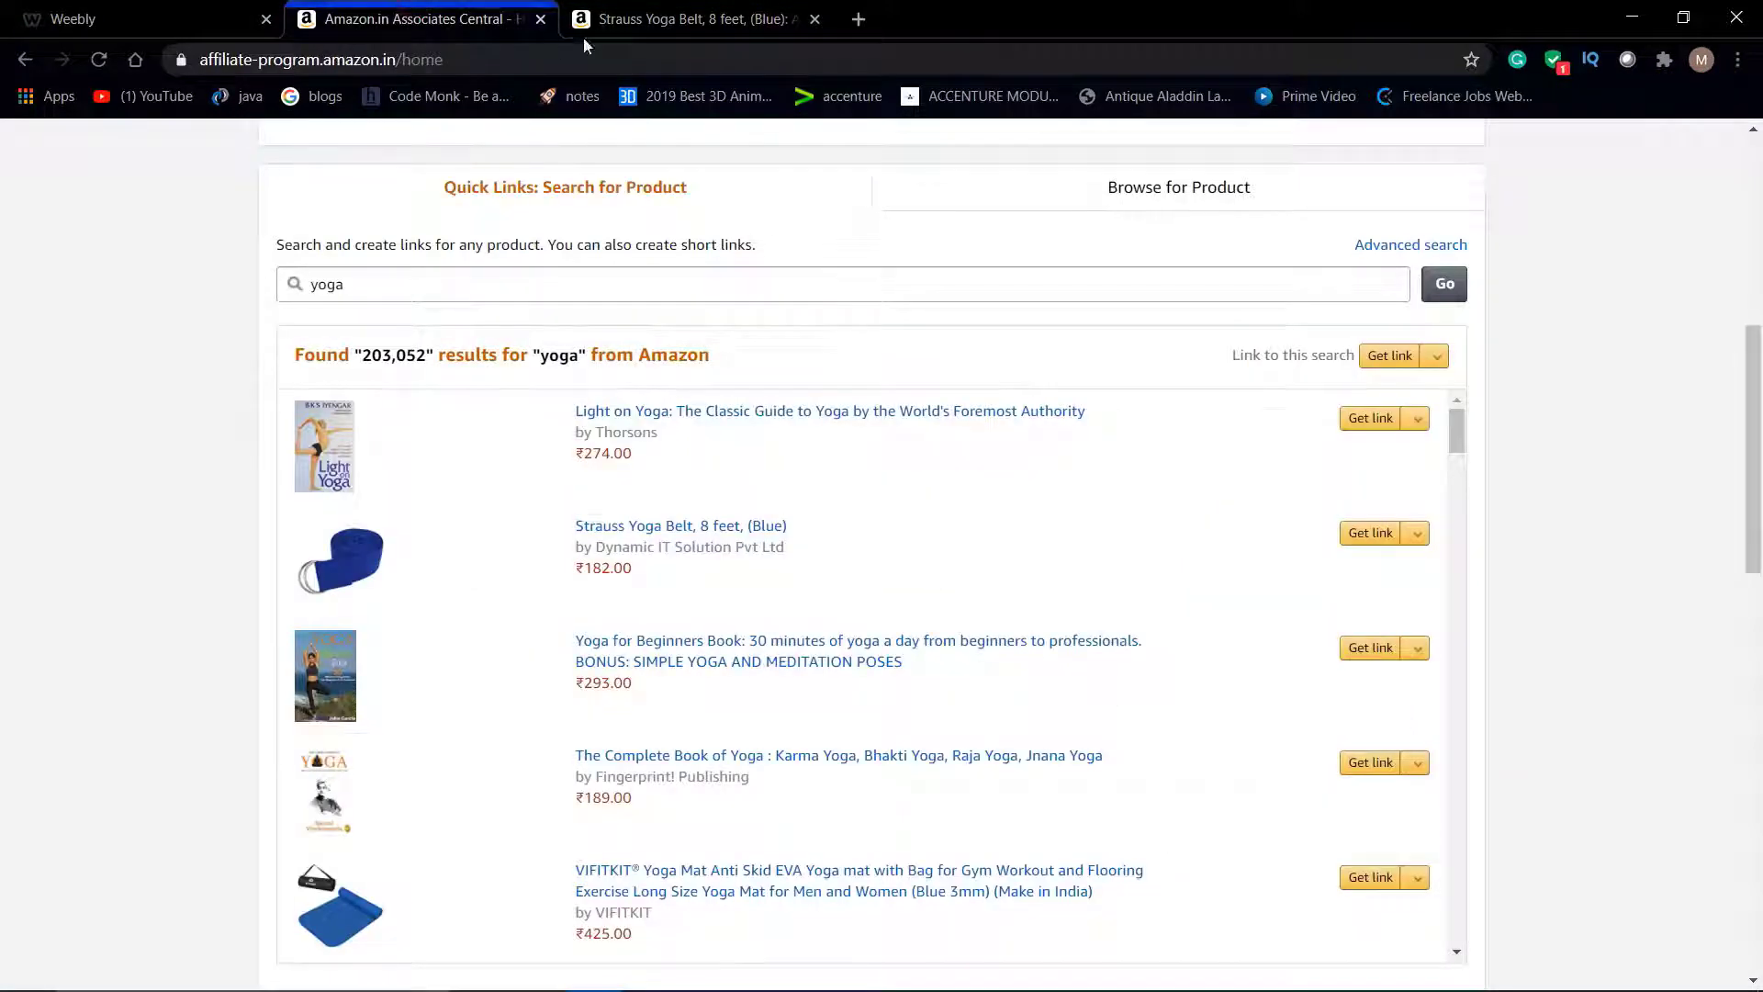
click(694, 18)
scroll(783, 474, down, 2)
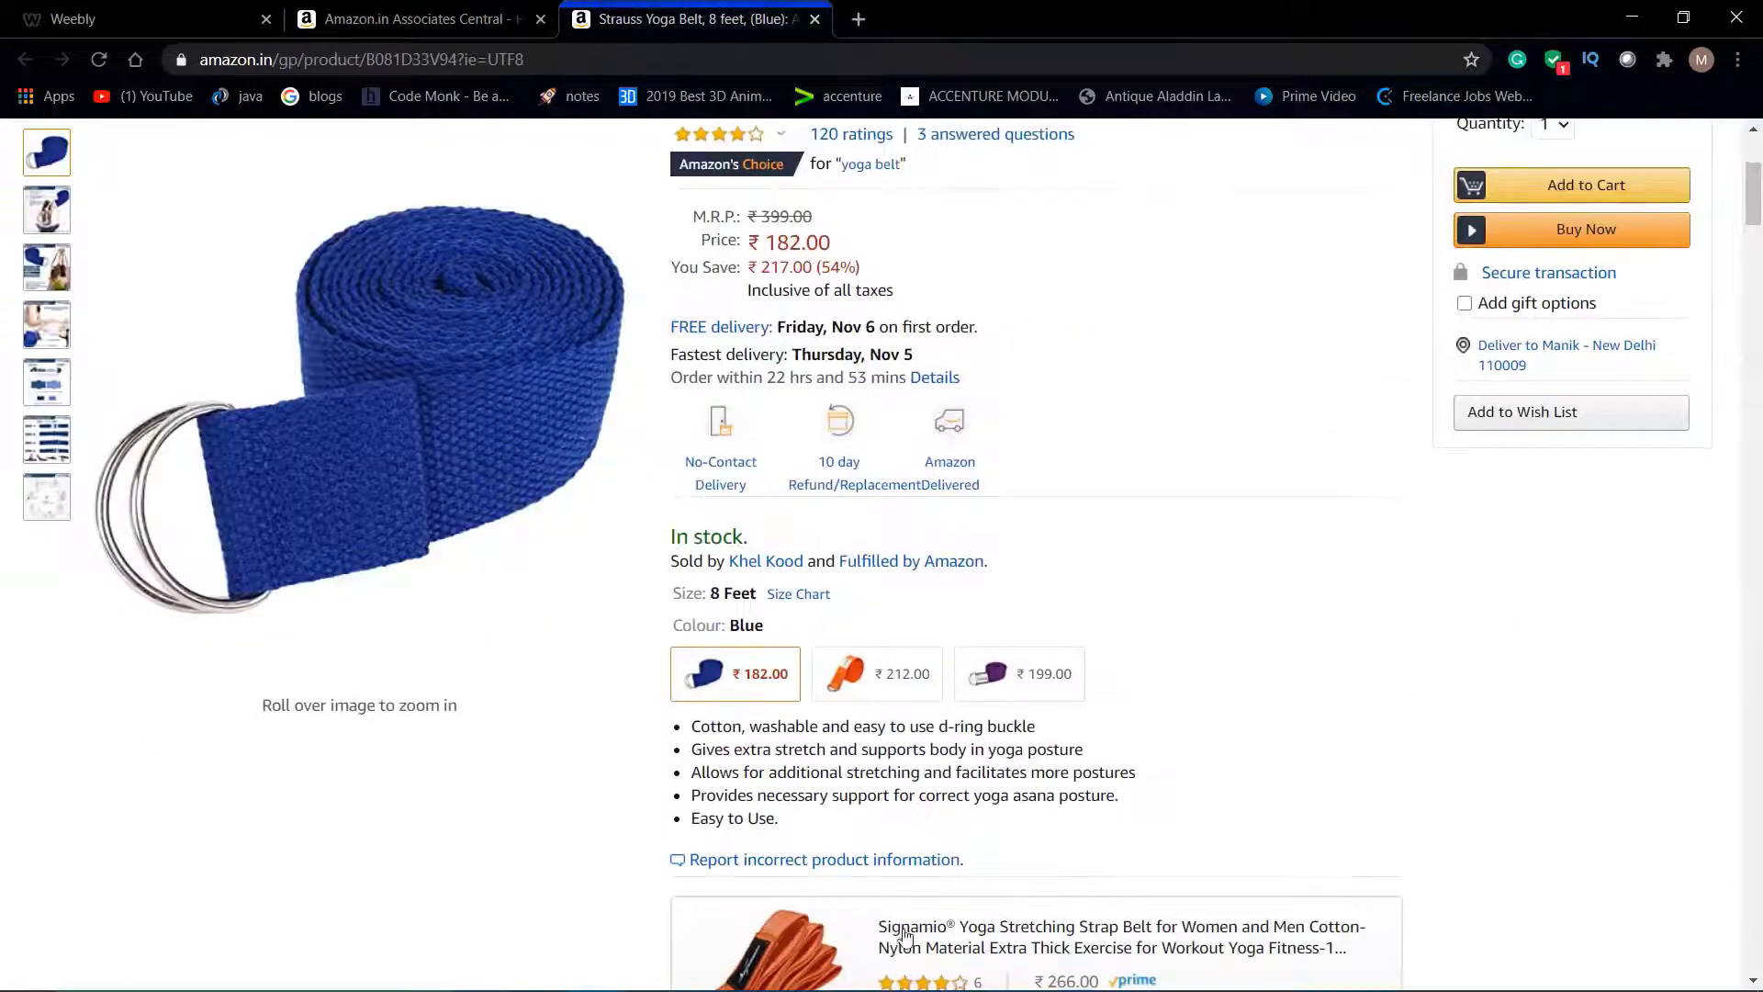
scroll(828, 719, up, 5)
scroll(827, 719, down, 1)
scroll(828, 719, down, 4)
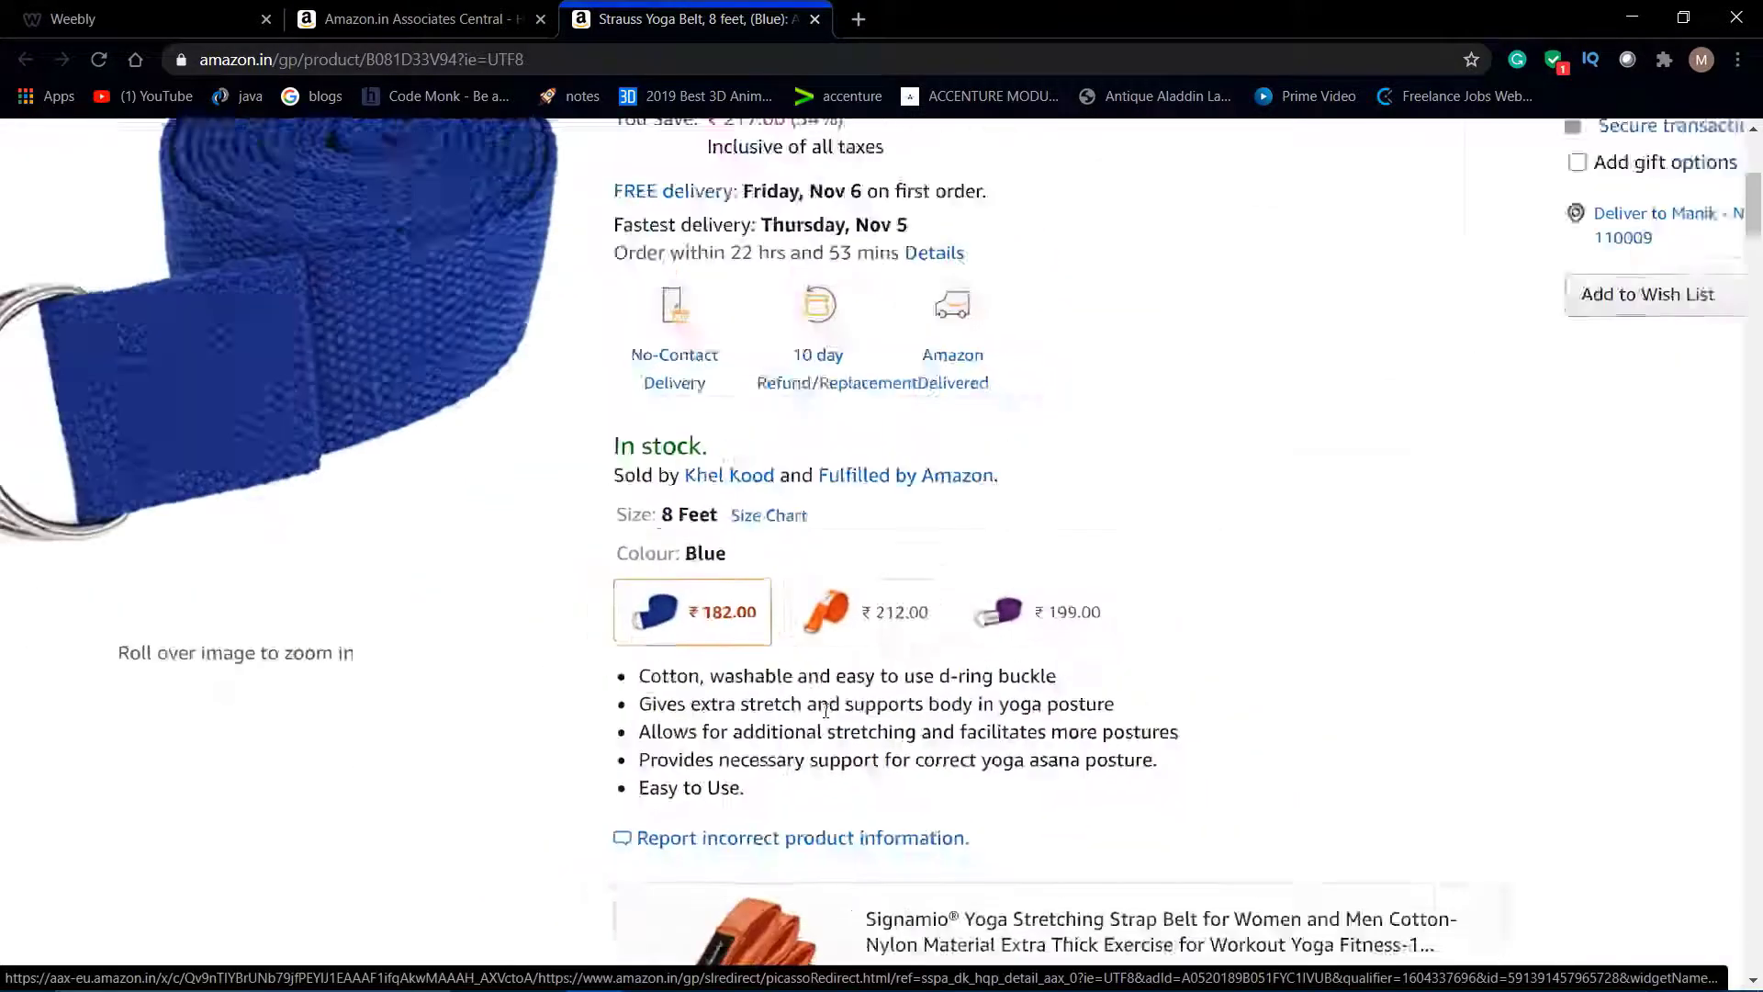
drag(759, 805, 657, 698)
right_click(657, 693)
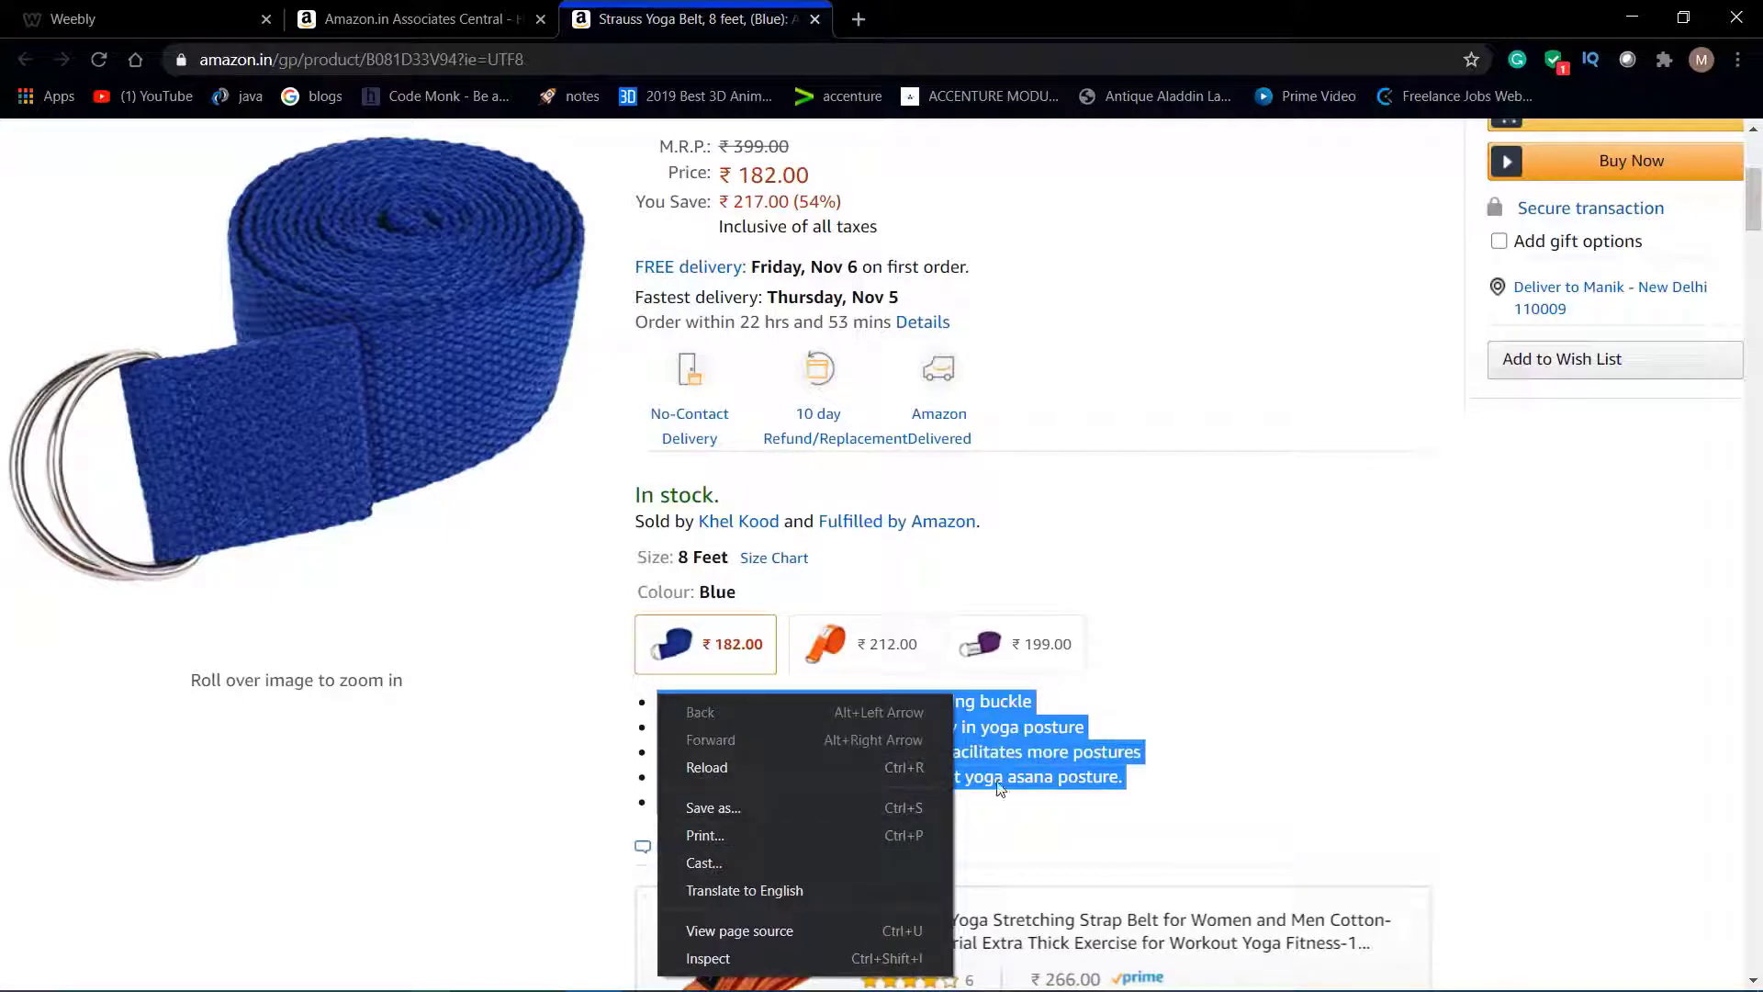
click(1028, 761)
right_click(797, 801)
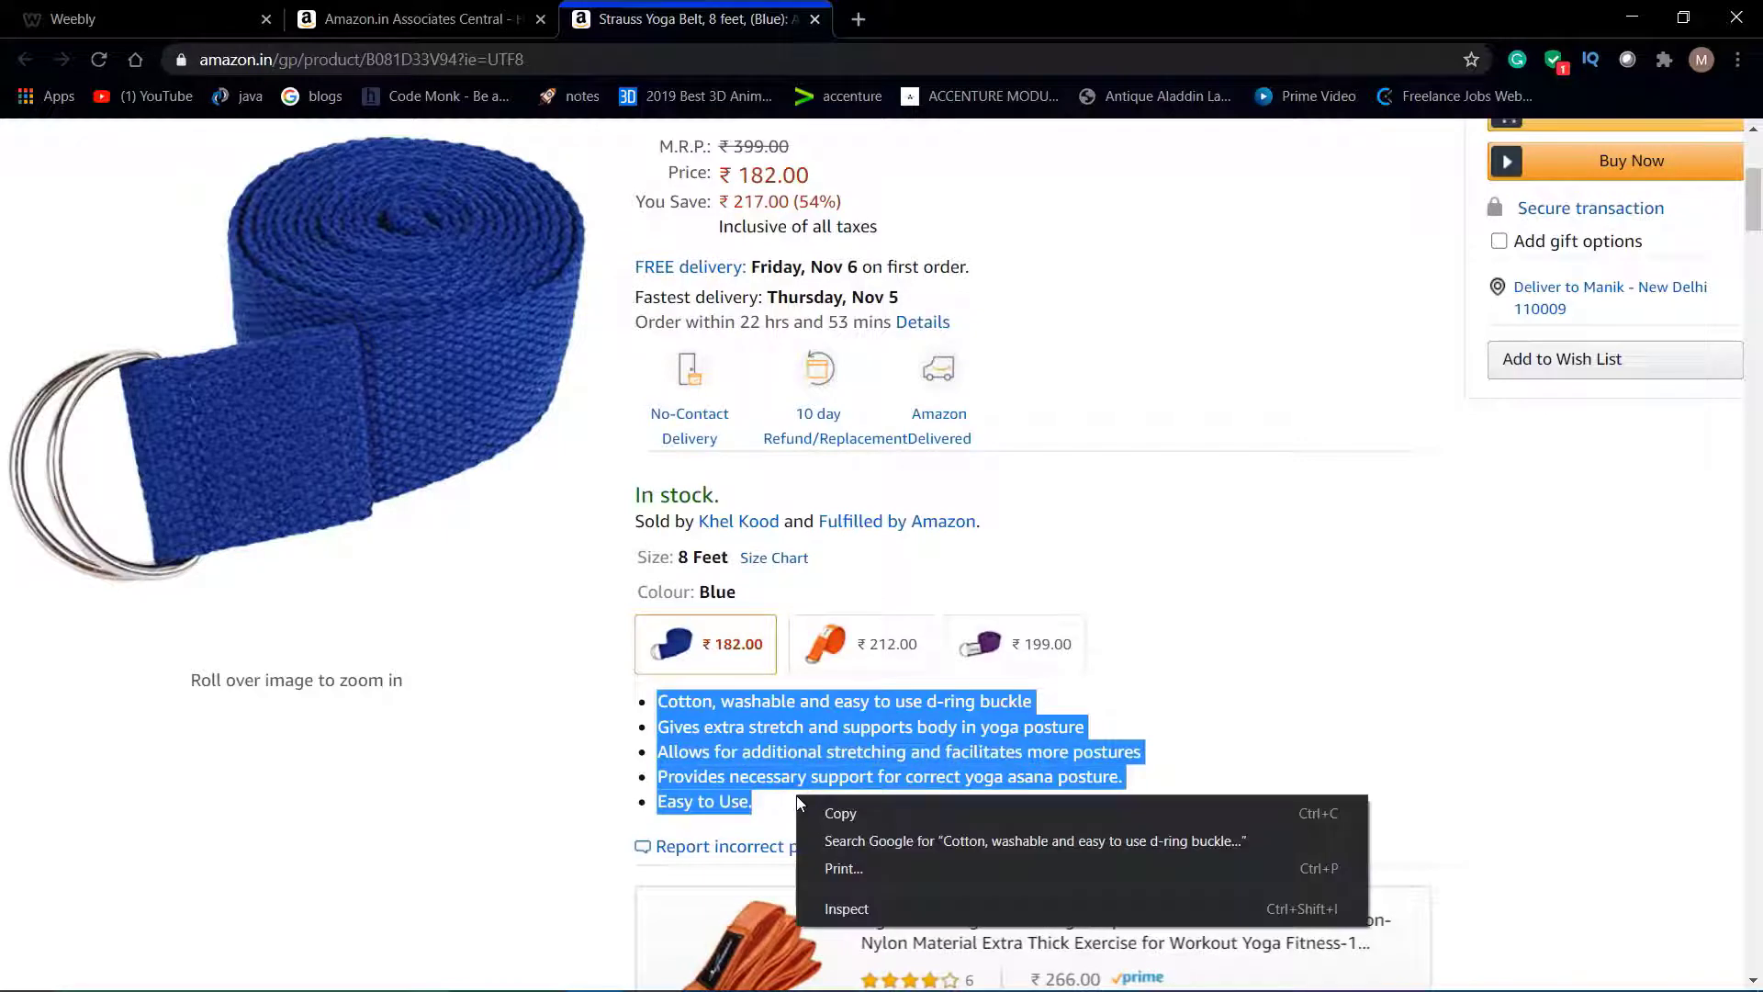
click(826, 810)
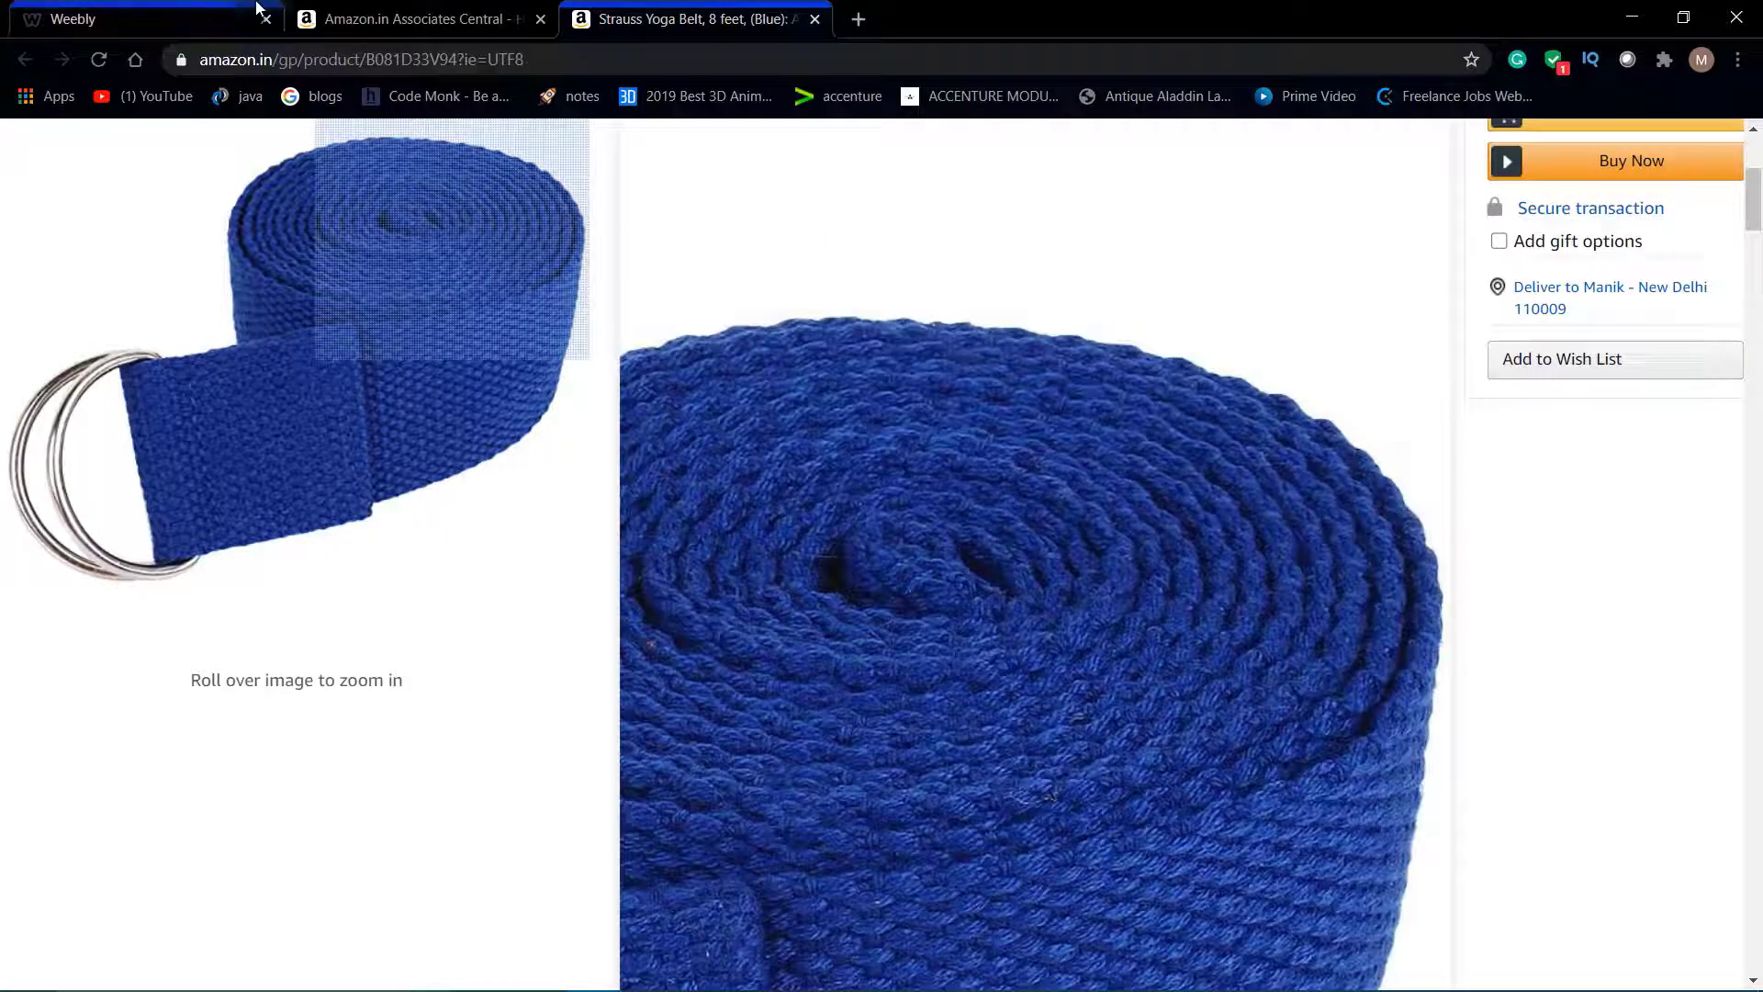
Switch back to the Weebly editor and replace the placeholder paragraph under "Strauss Yoga Belt" with the copied feature bullet points.
click(231, 10)
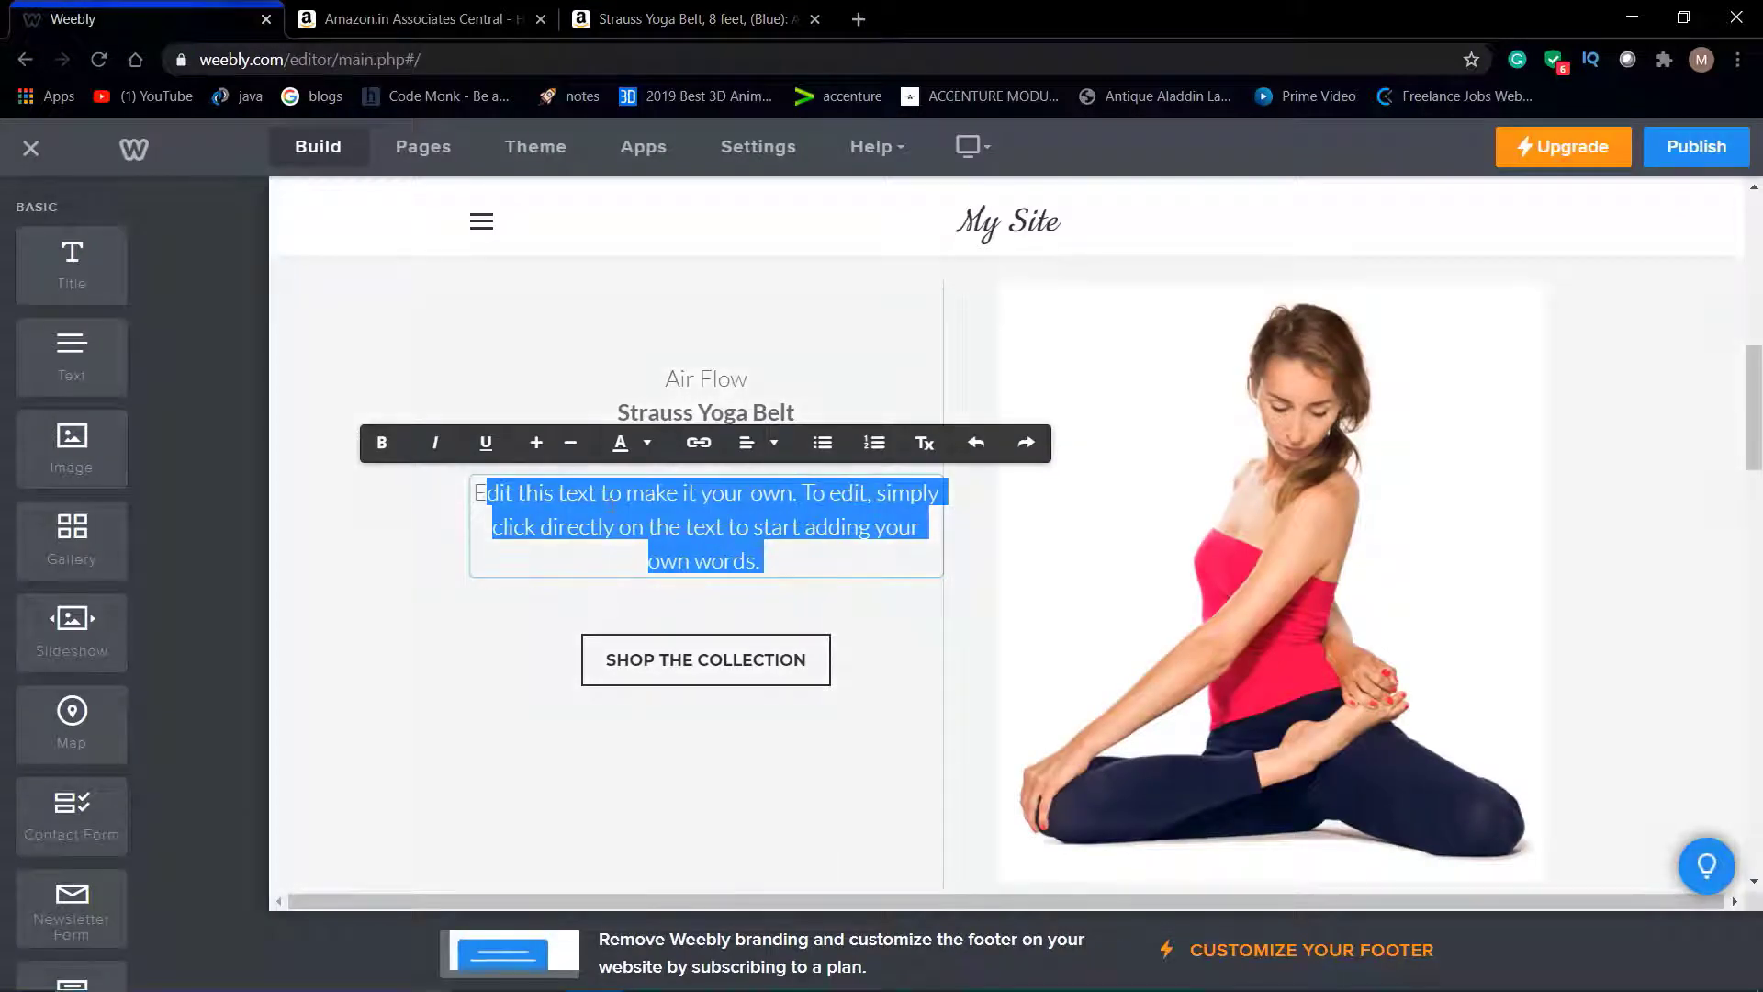
key(BackSpace)
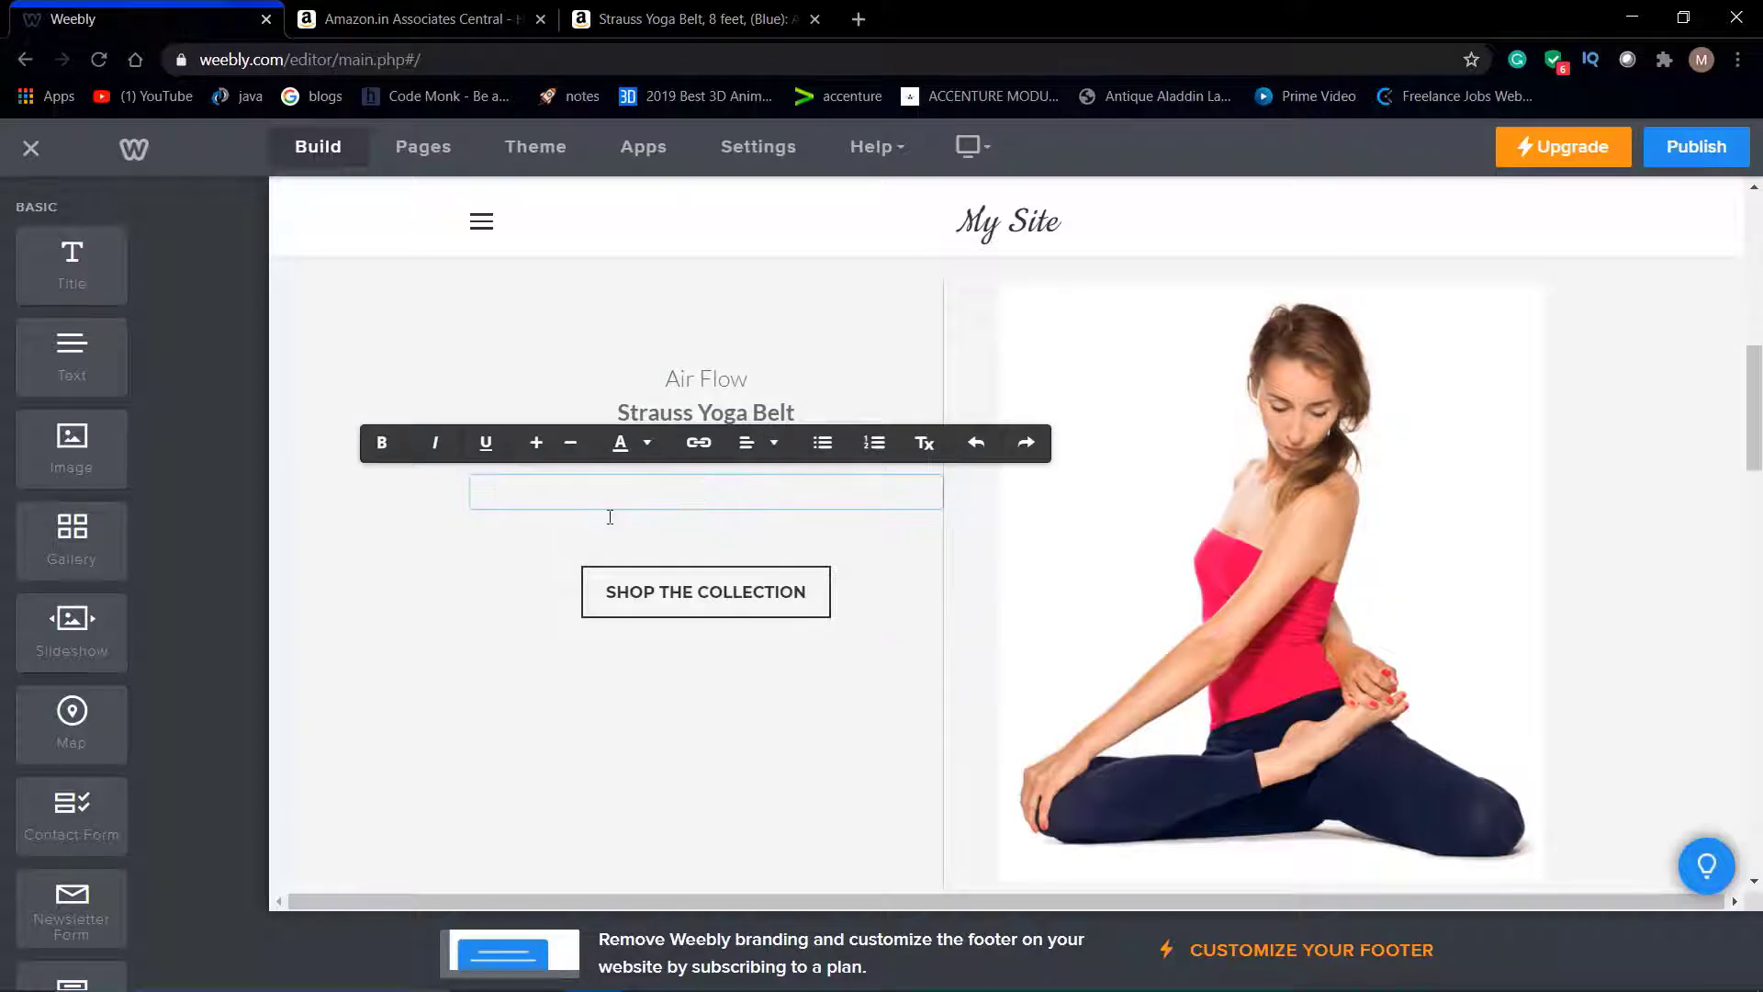
right_click(608, 516)
right_click(632, 493)
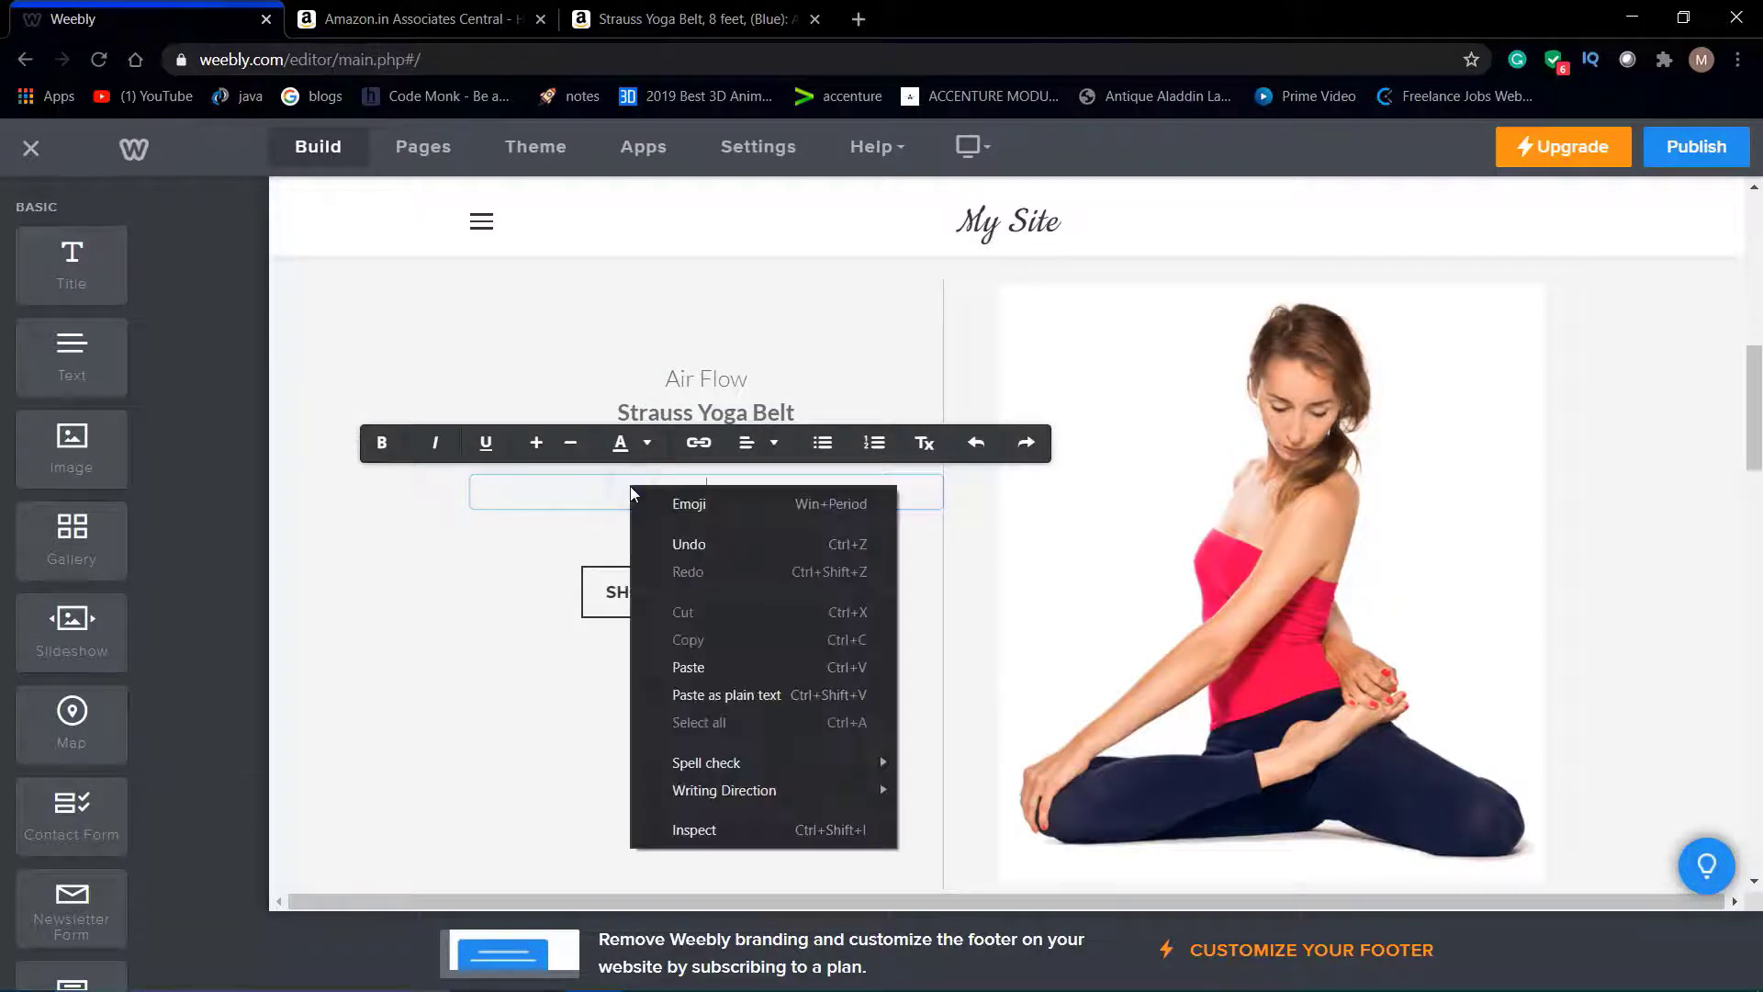
click(689, 672)
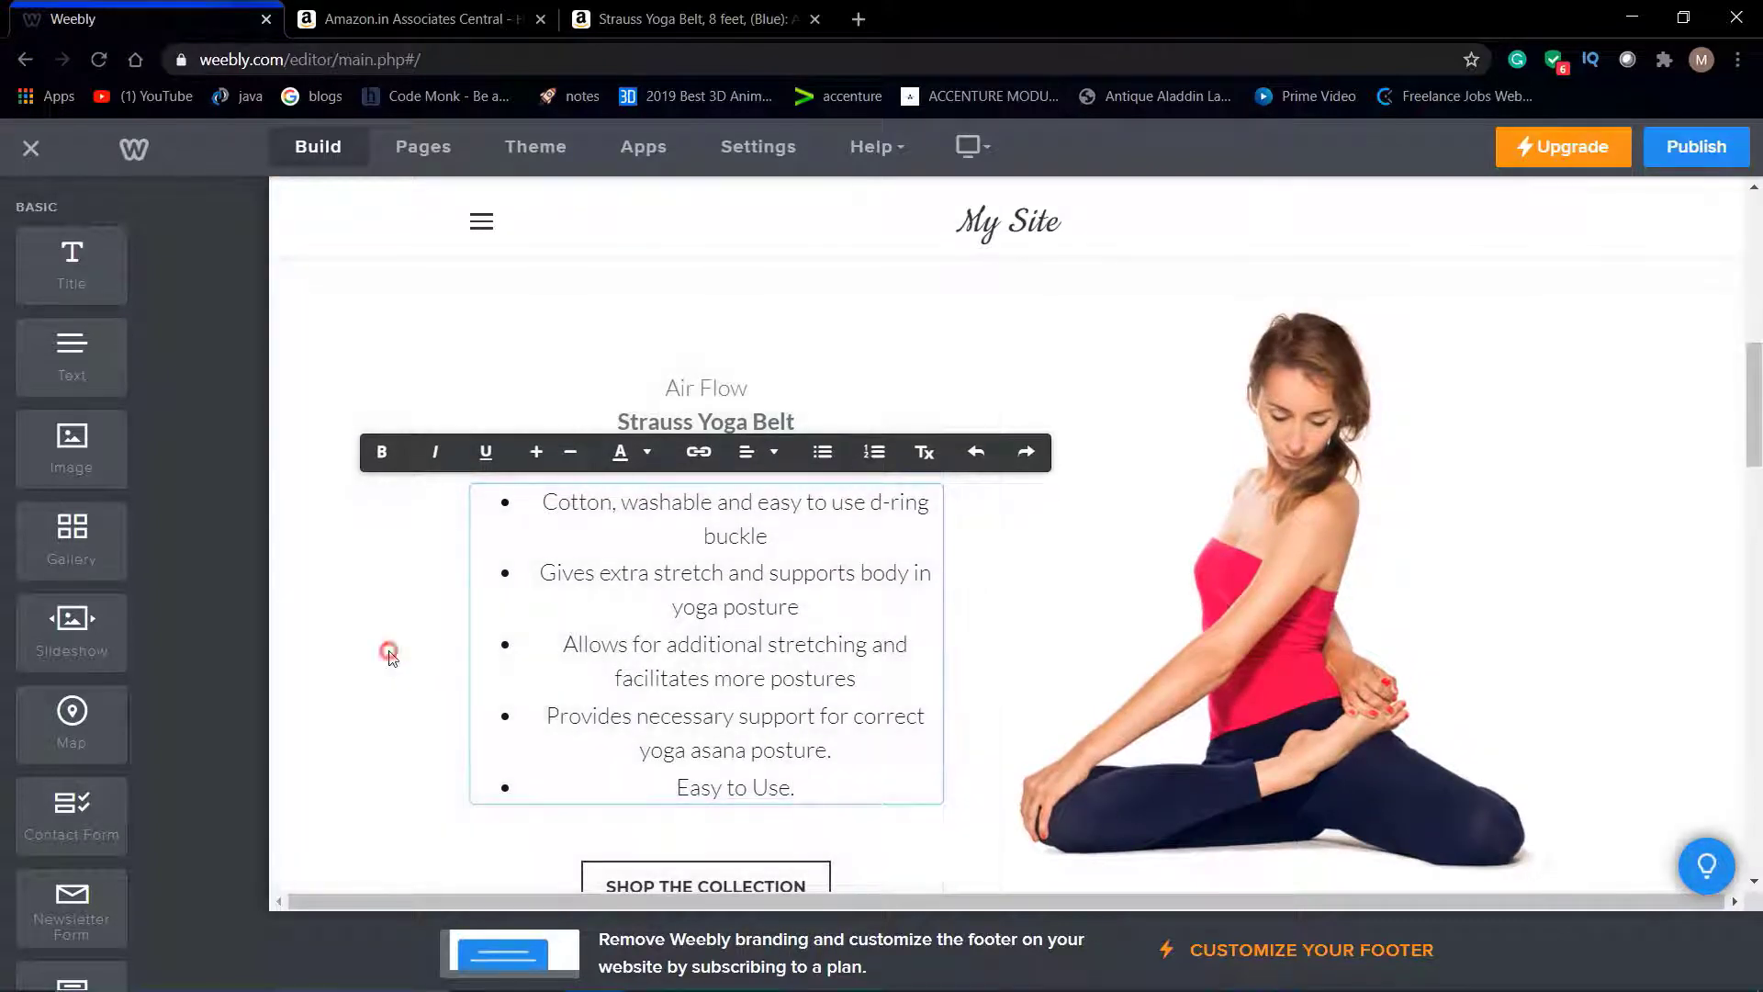
click(386, 653)
Open the Website URL link settings of the "SHOP THE COLLECTION" button below the belt's bullet points.
scroll(432, 643, down, 1)
scroll(433, 645, down, 1)
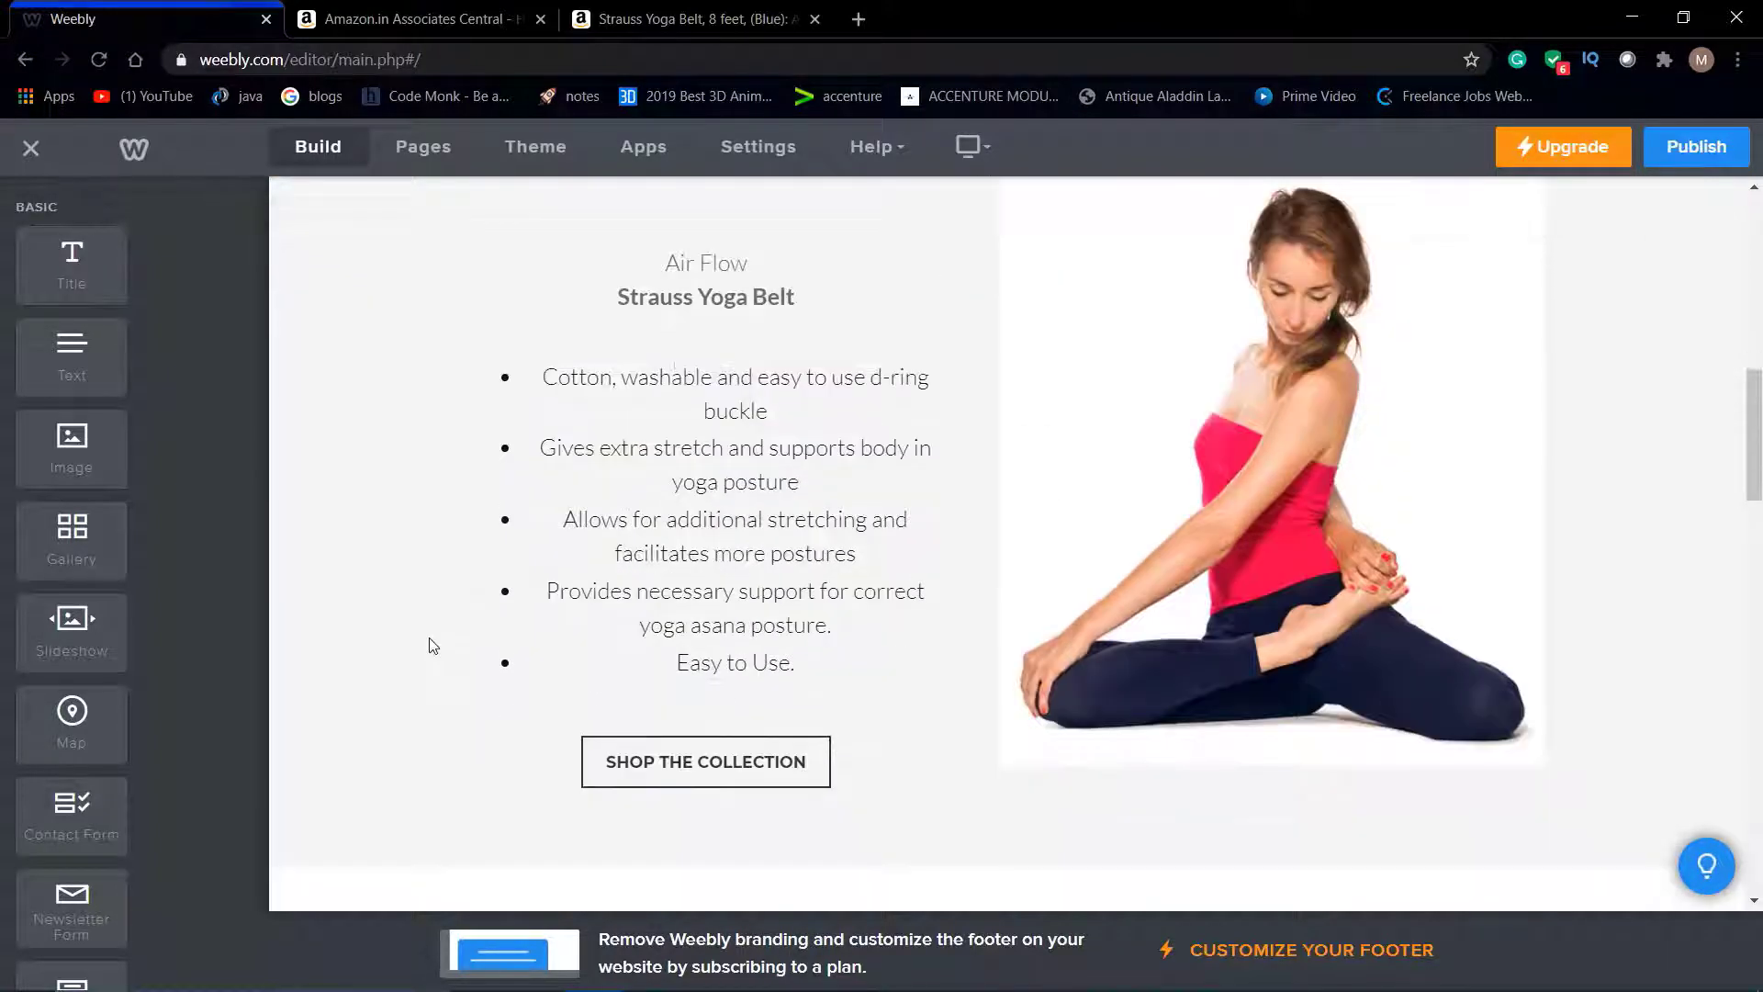
scroll(433, 645, up, 5)
scroll(492, 591, down, 7)
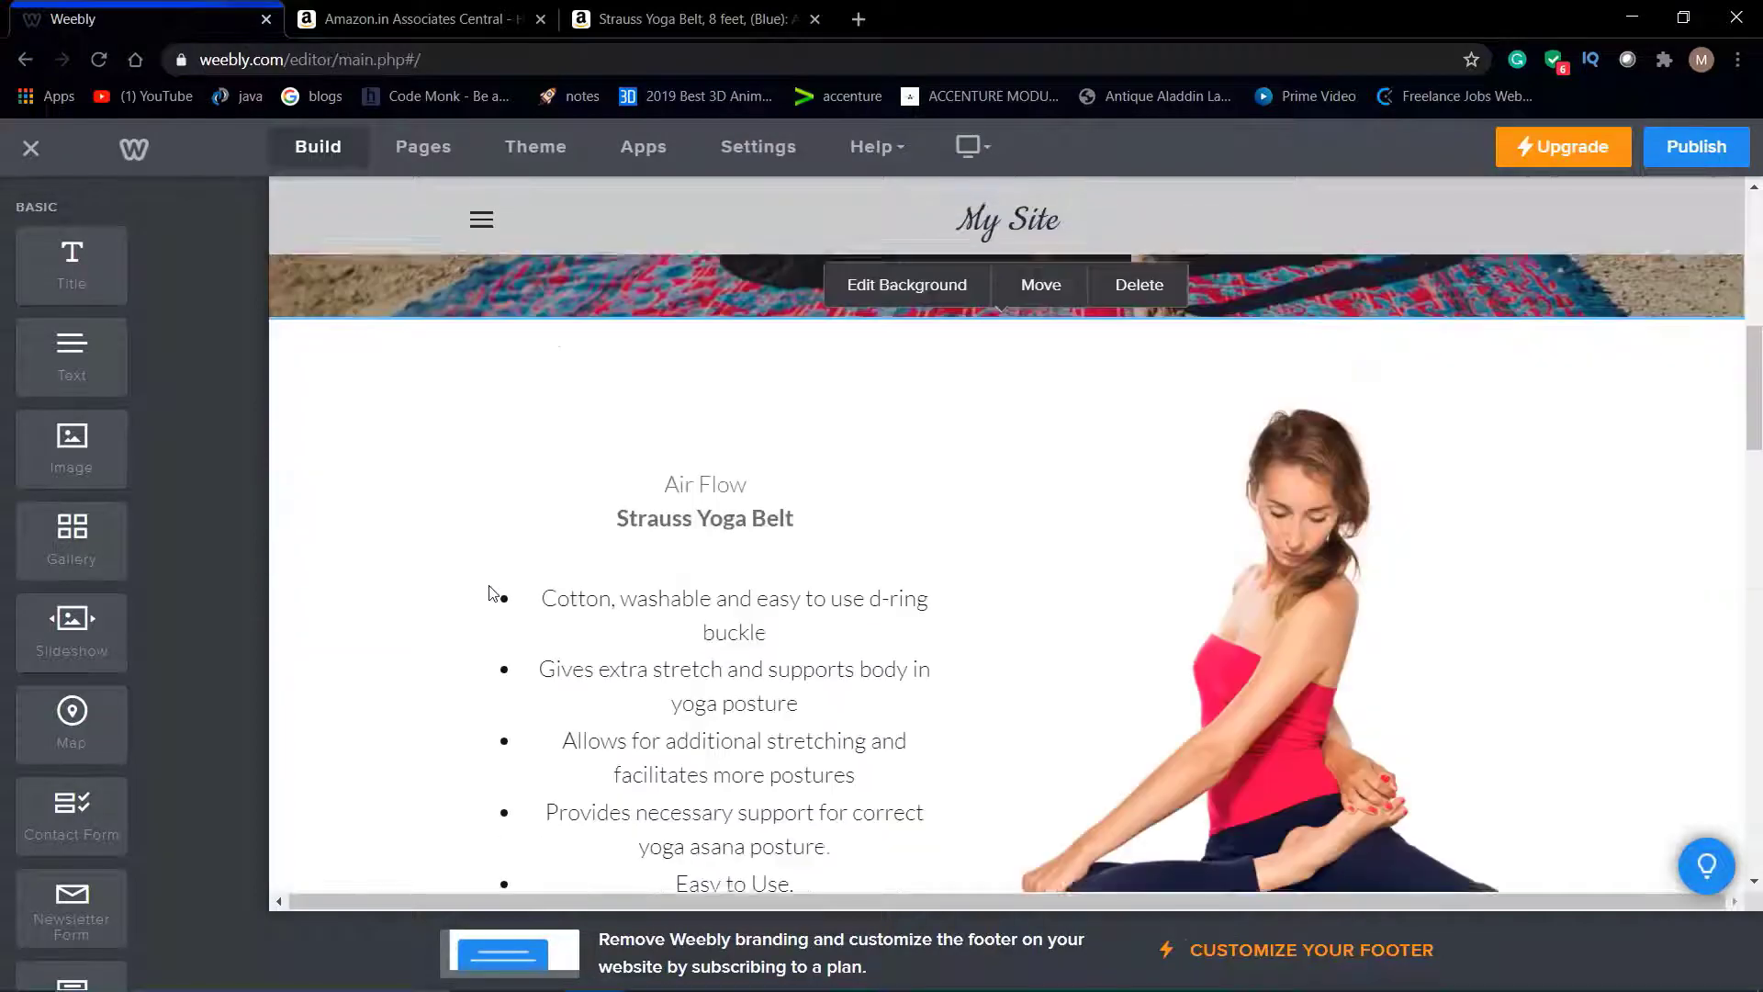
scroll(670, 514, up, 1)
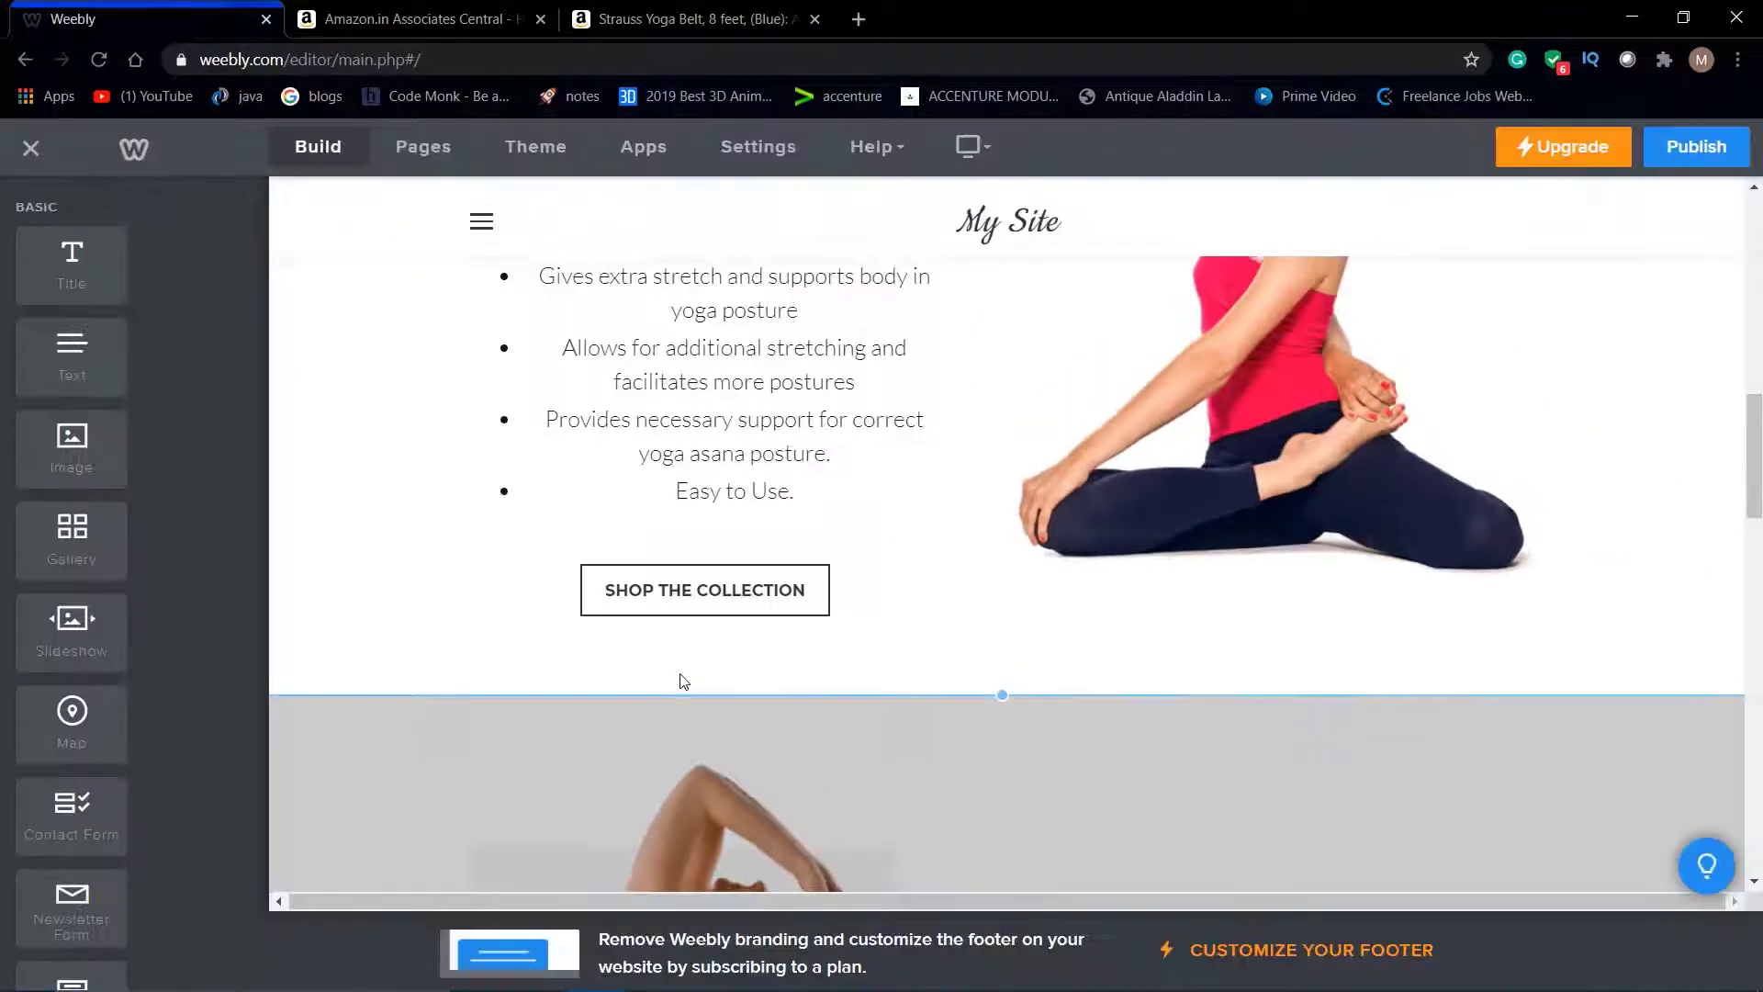
scroll(680, 677, up, 2)
click(771, 598)
scroll(772, 598, up, 1)
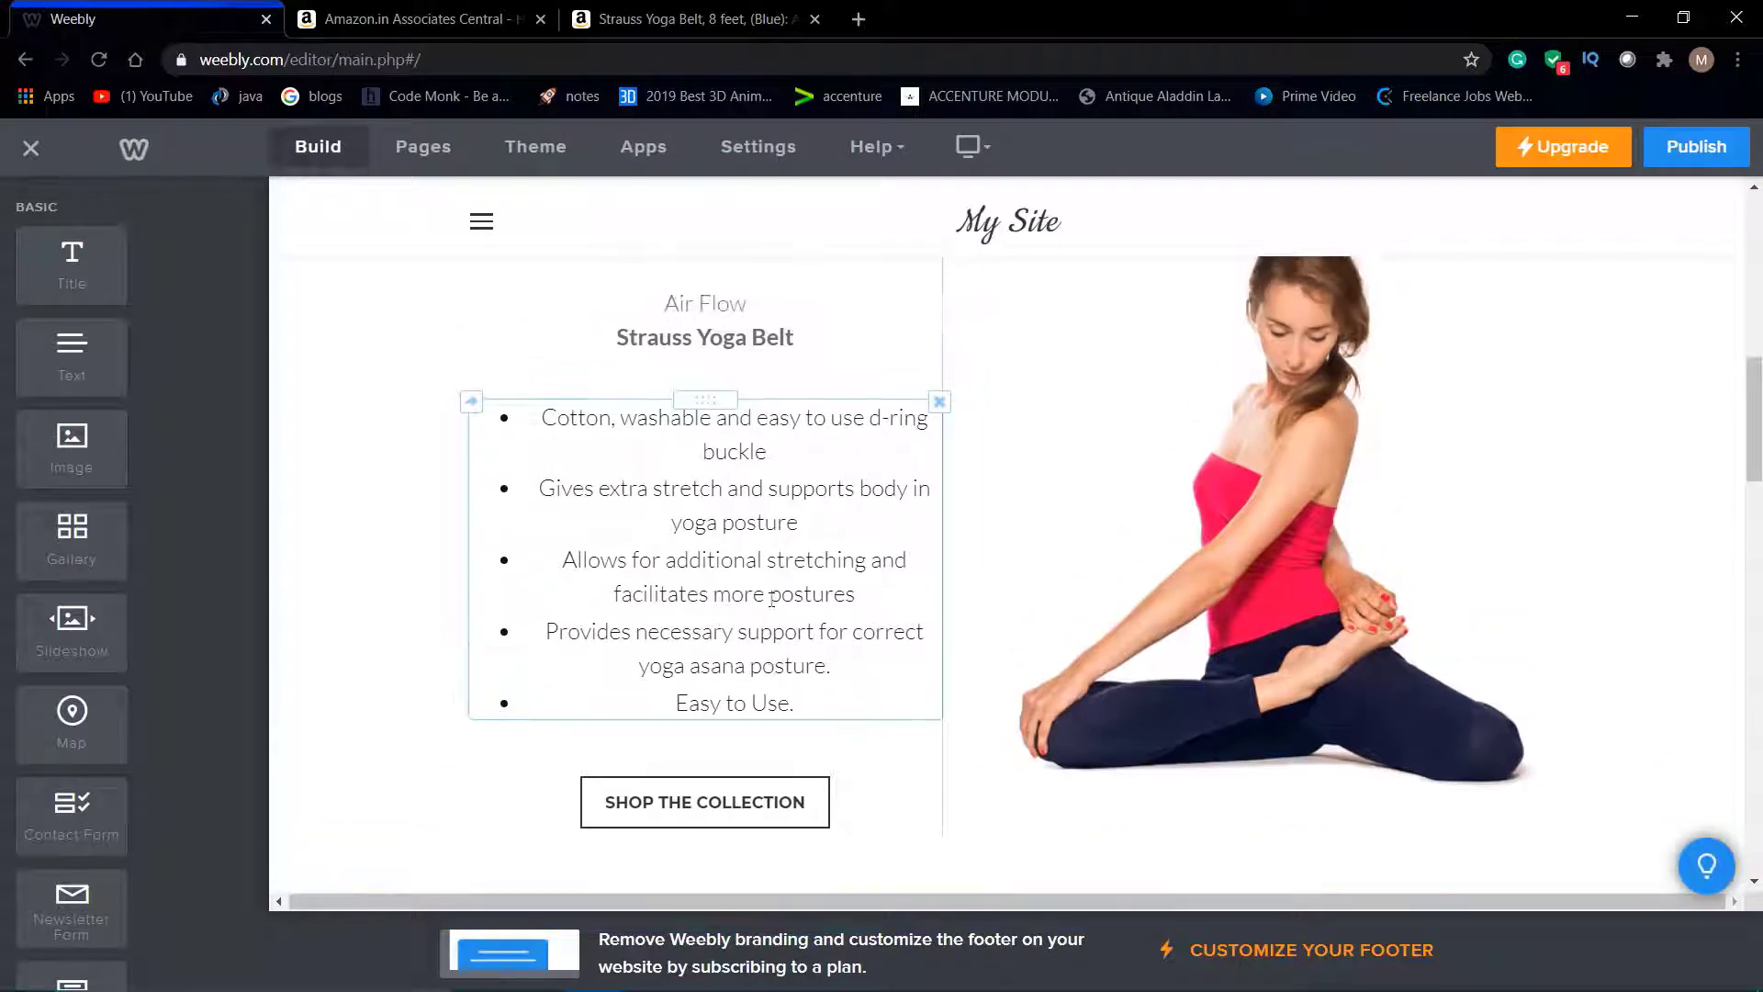
click(701, 809)
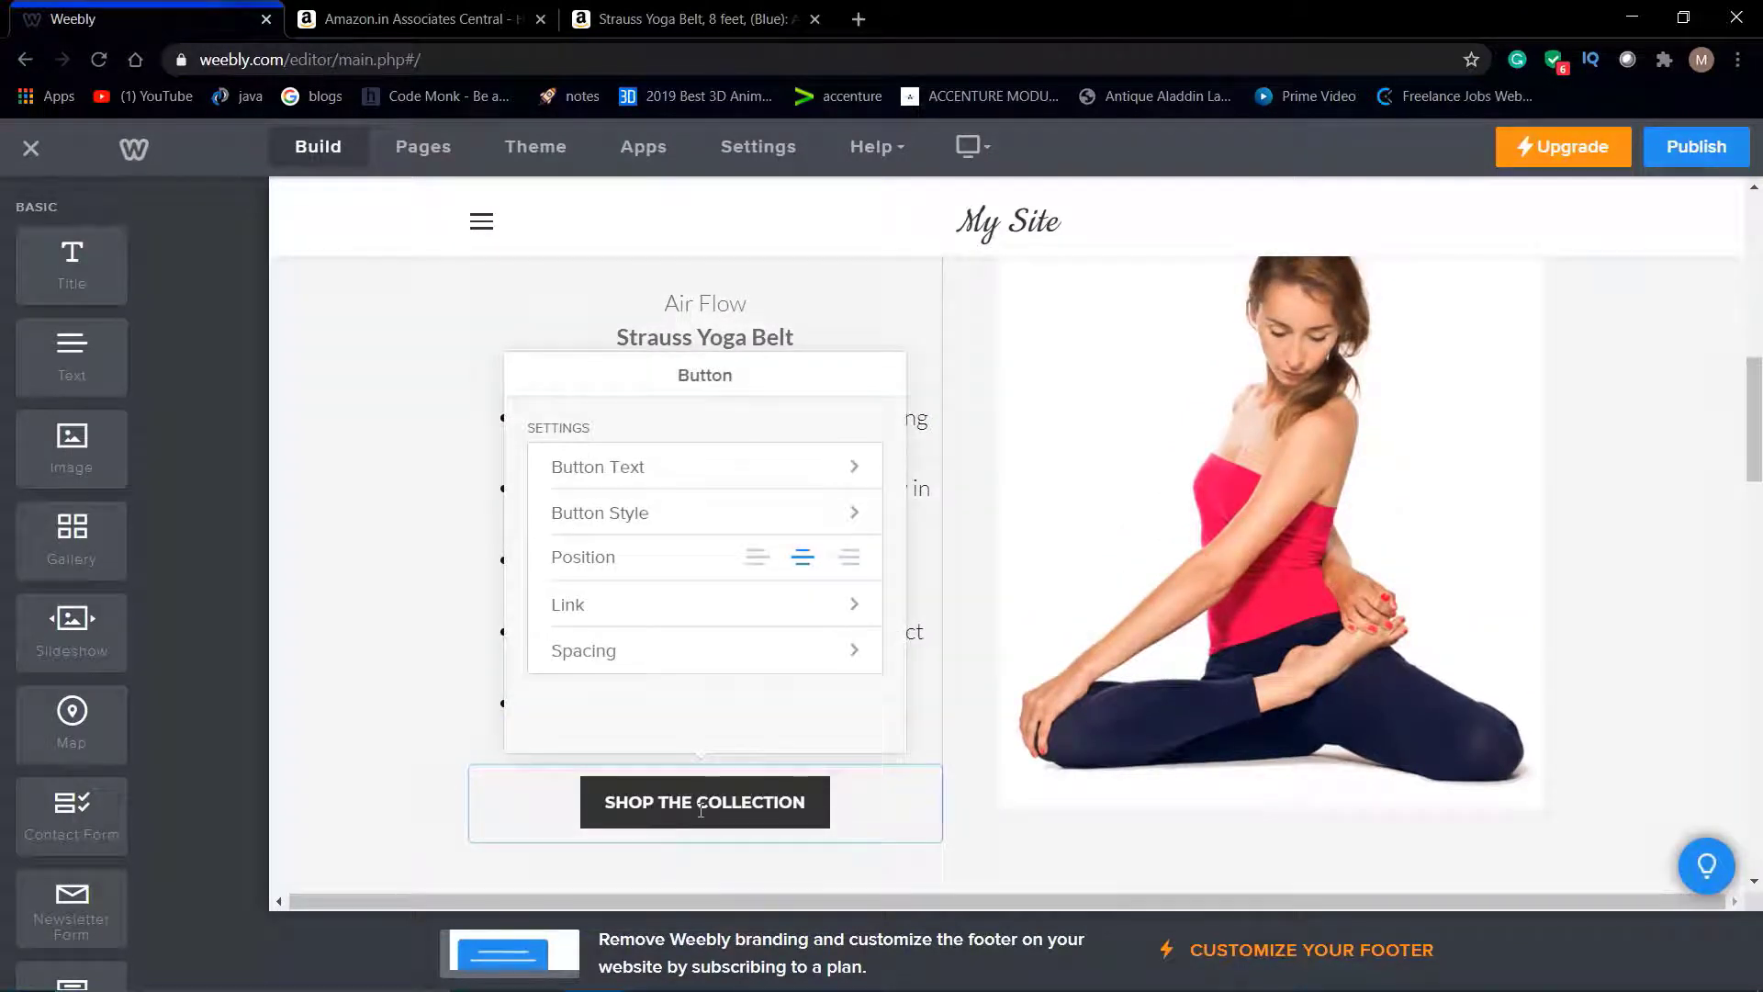
click(583, 605)
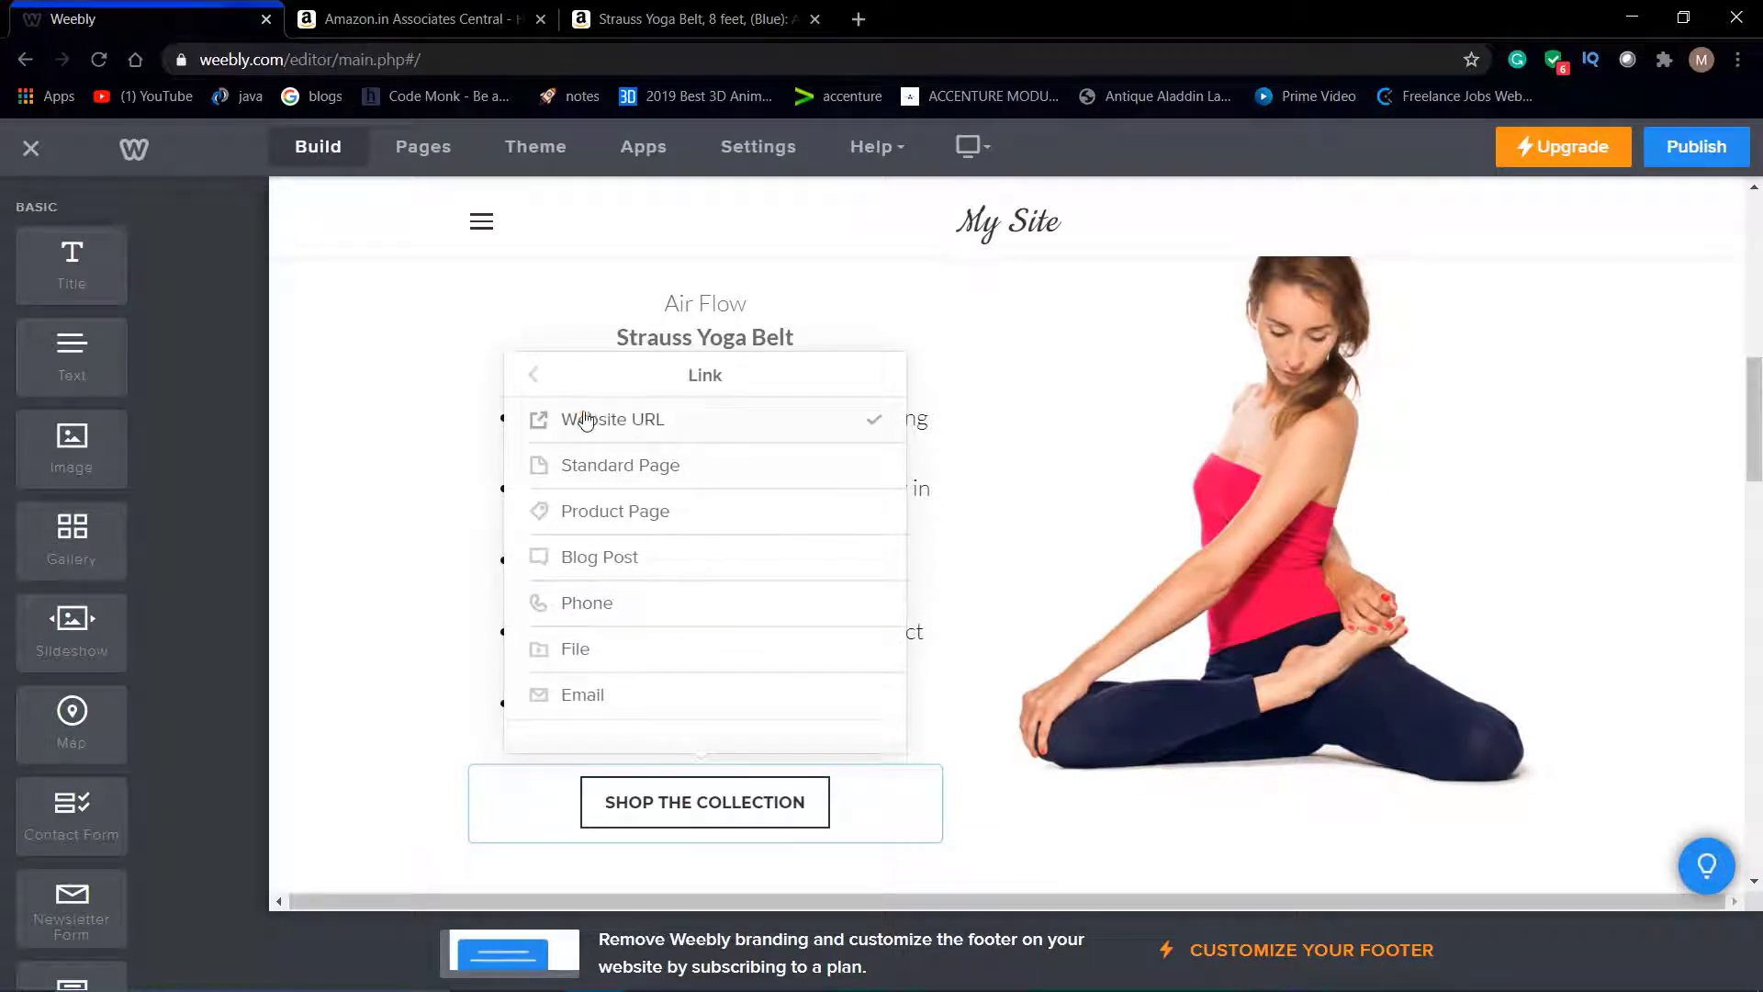
click(586, 419)
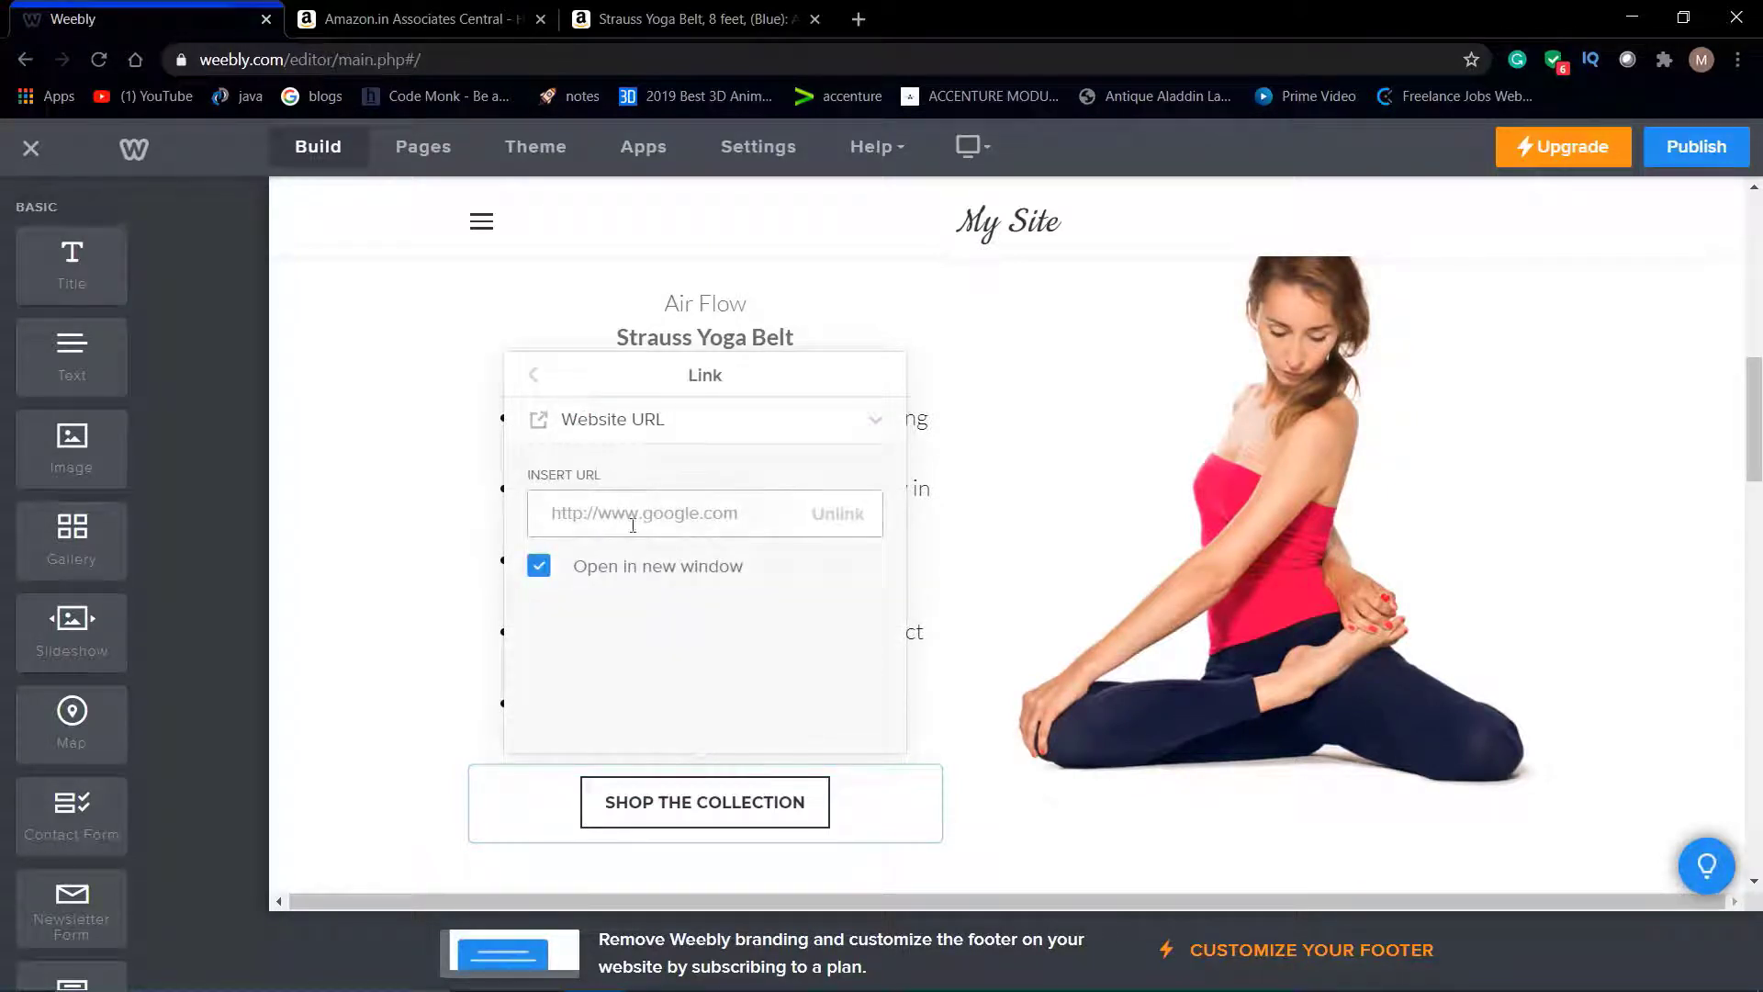
Switch to Amazon Associates and get a text-only affiliate link for "Strauss Yoga Belt, 8 feet, (Blue)".
click(447, 11)
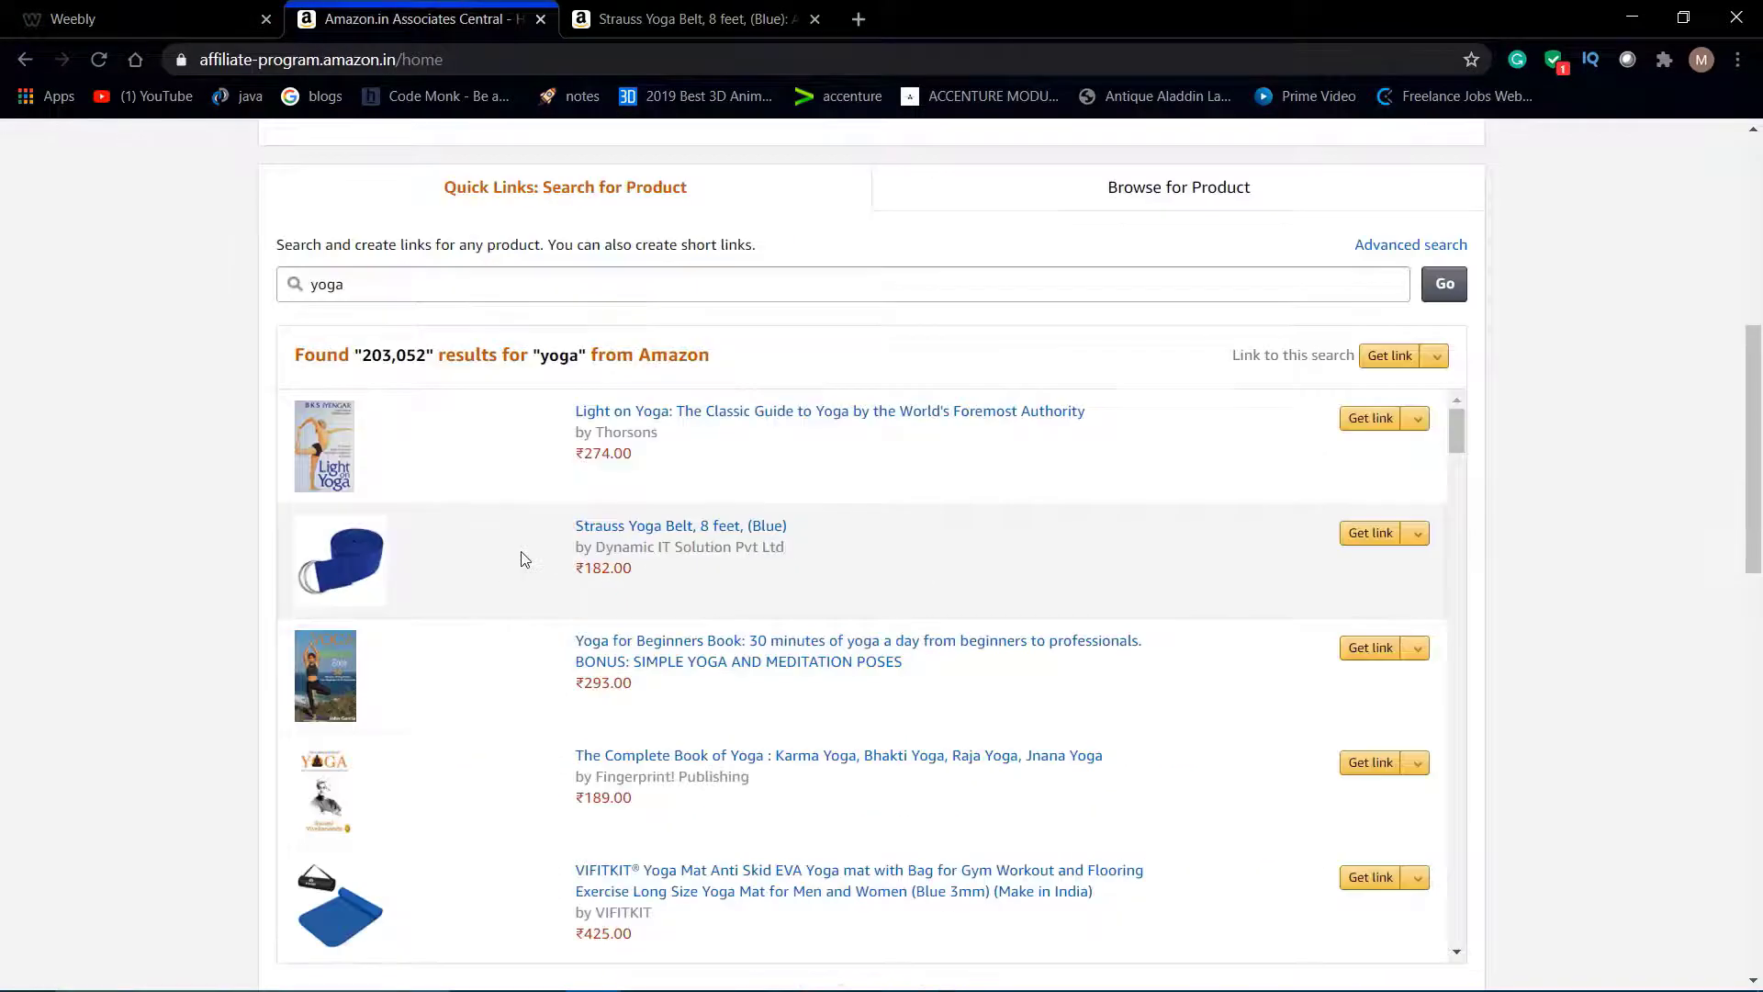
click(1378, 540)
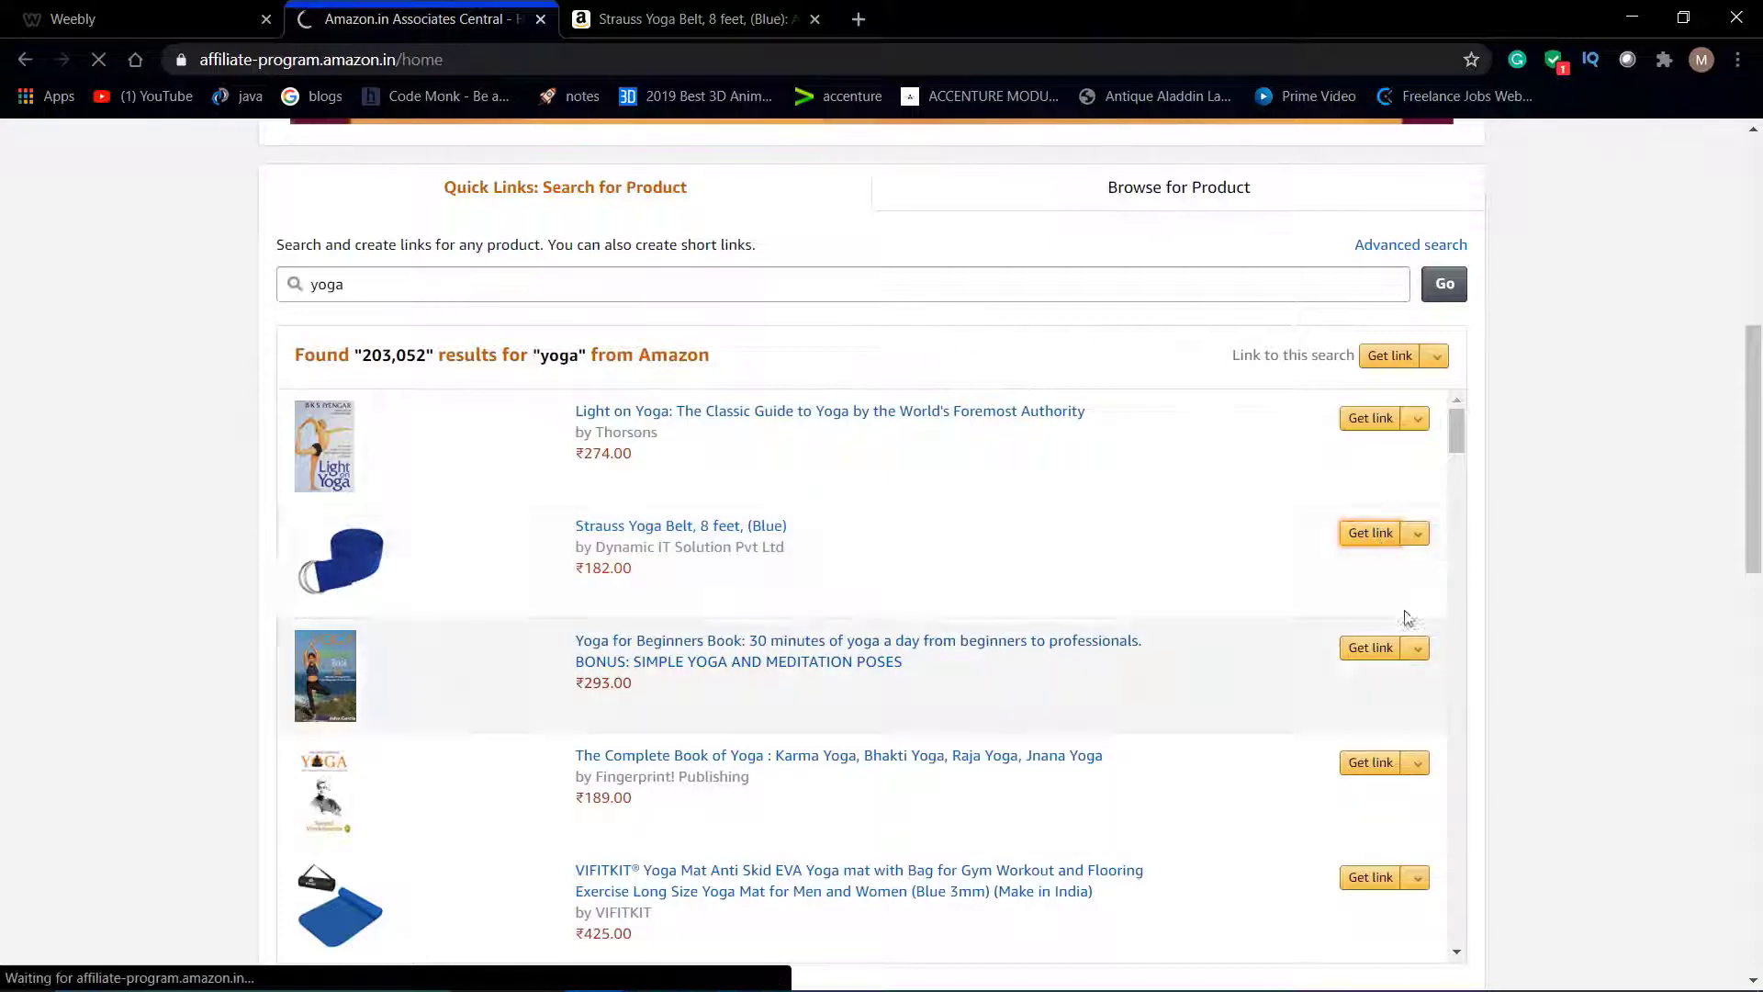
scroll(858, 690, down, 1)
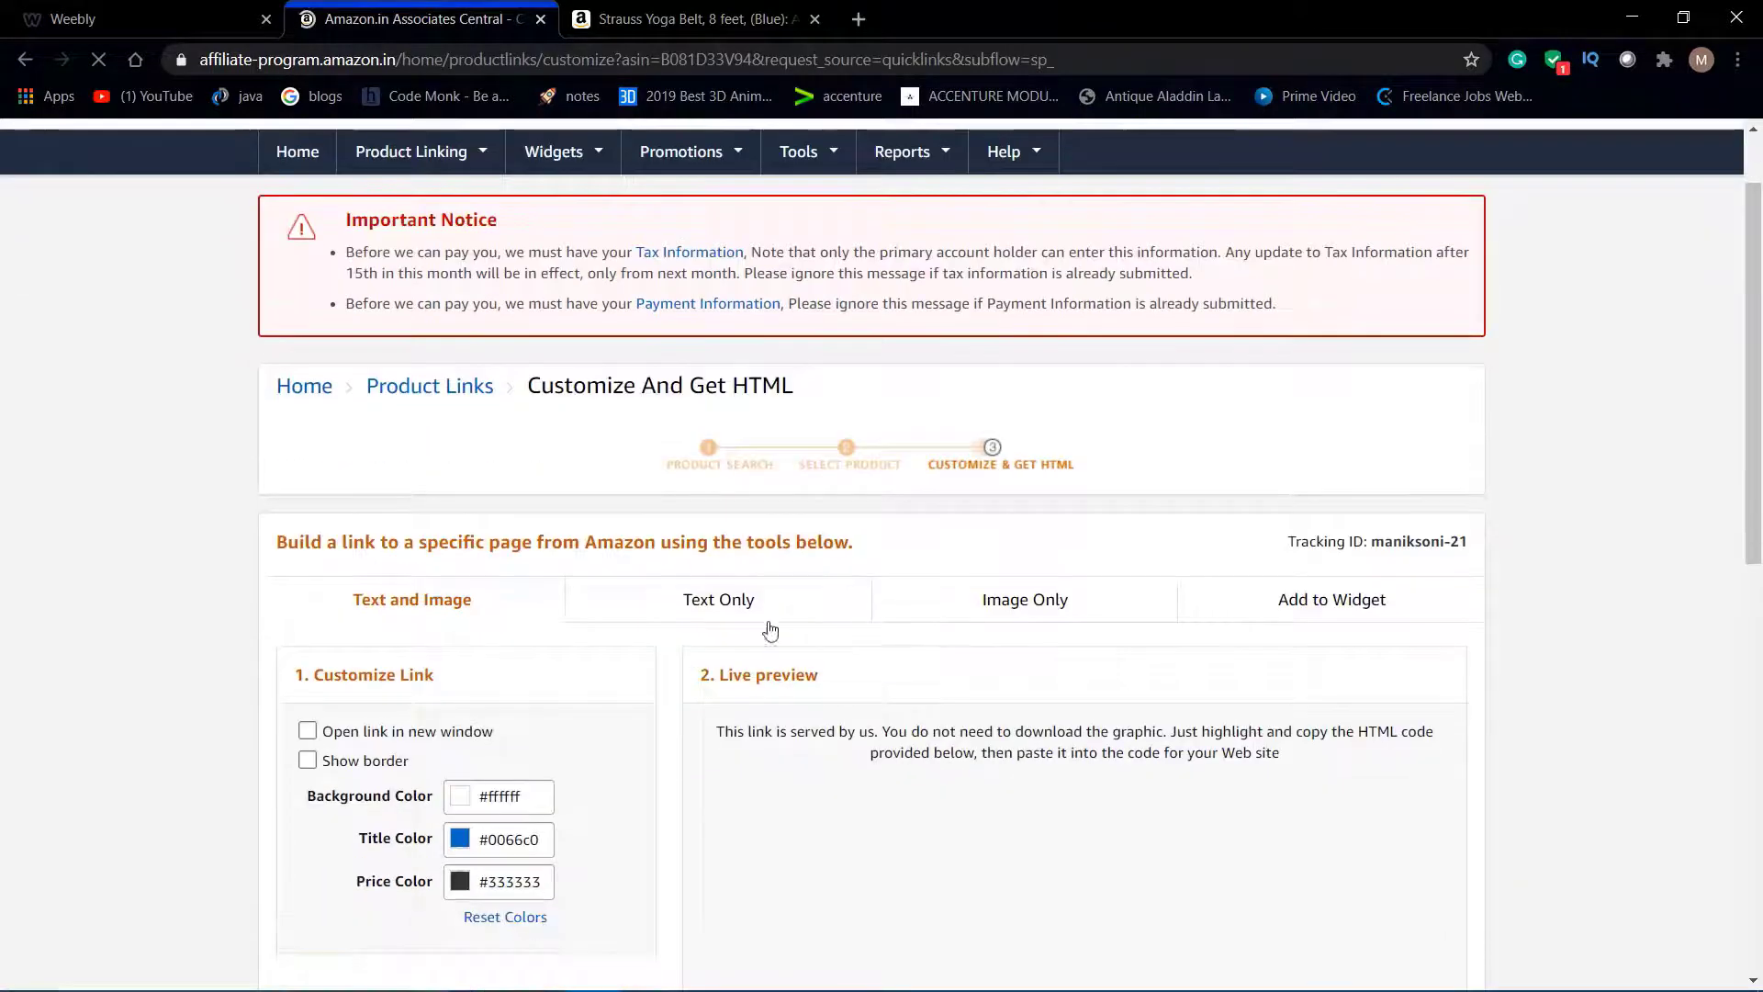
click(742, 595)
scroll(751, 592, down, 4)
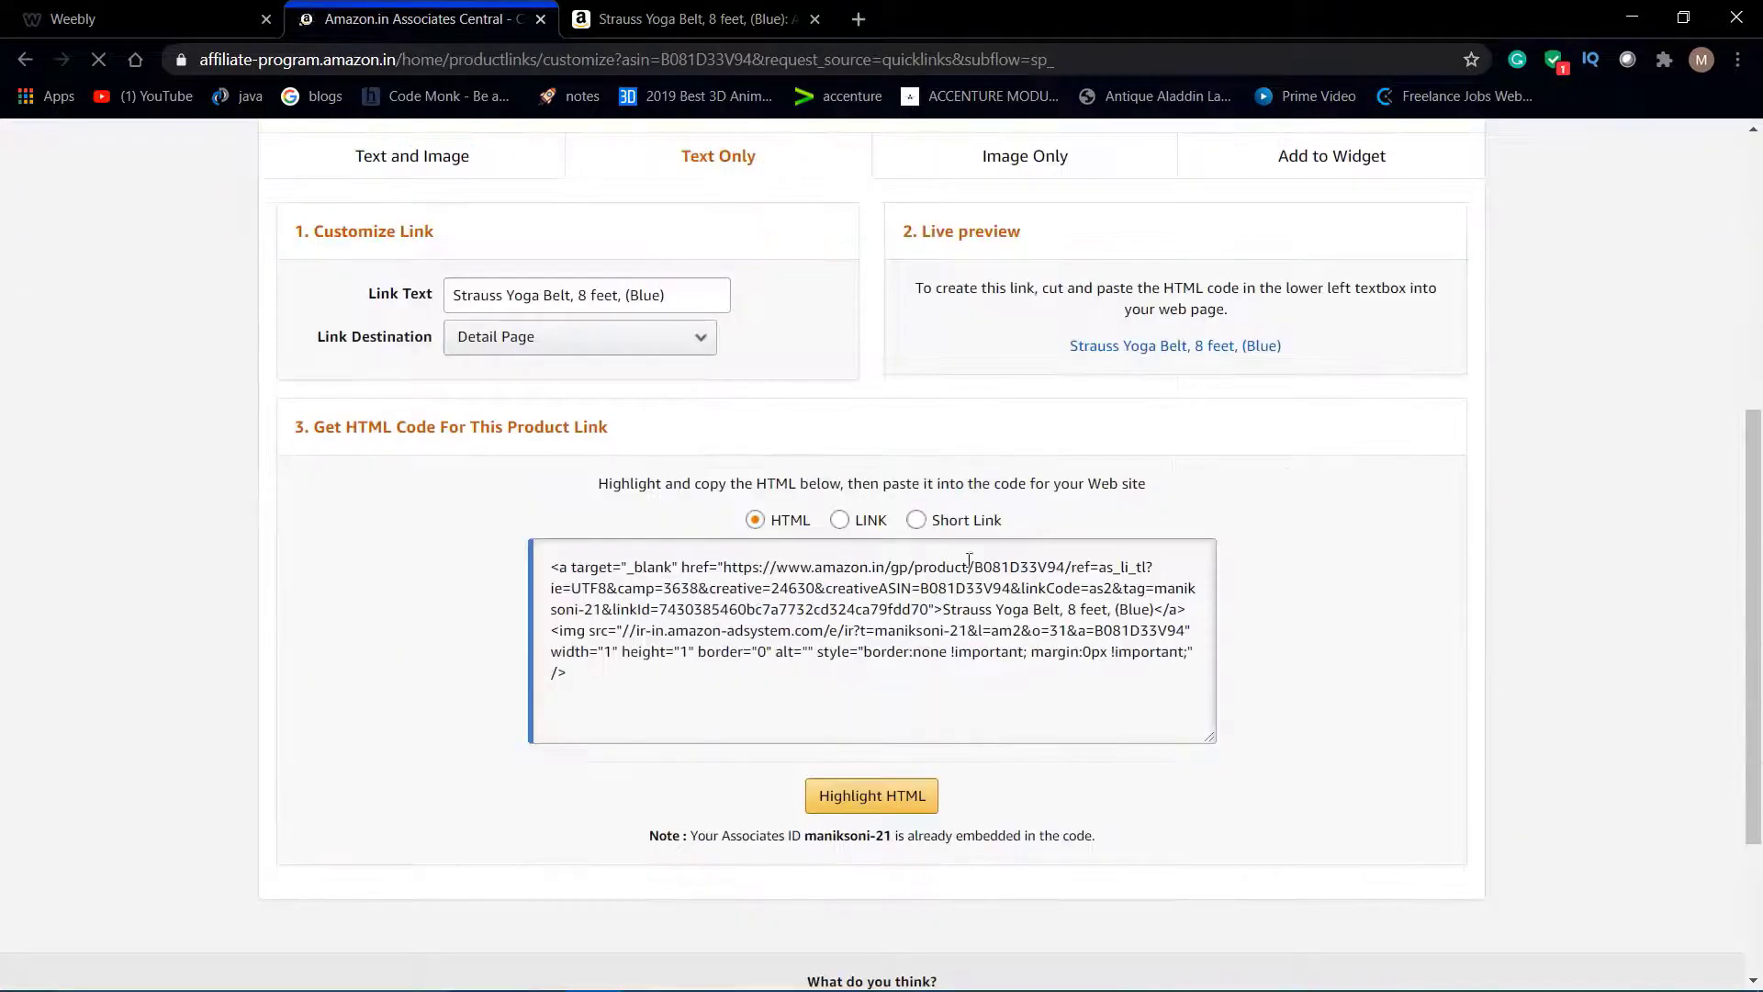
Change the belt's product link format to Short Link and copy the resulting amzn.to address.
click(917, 519)
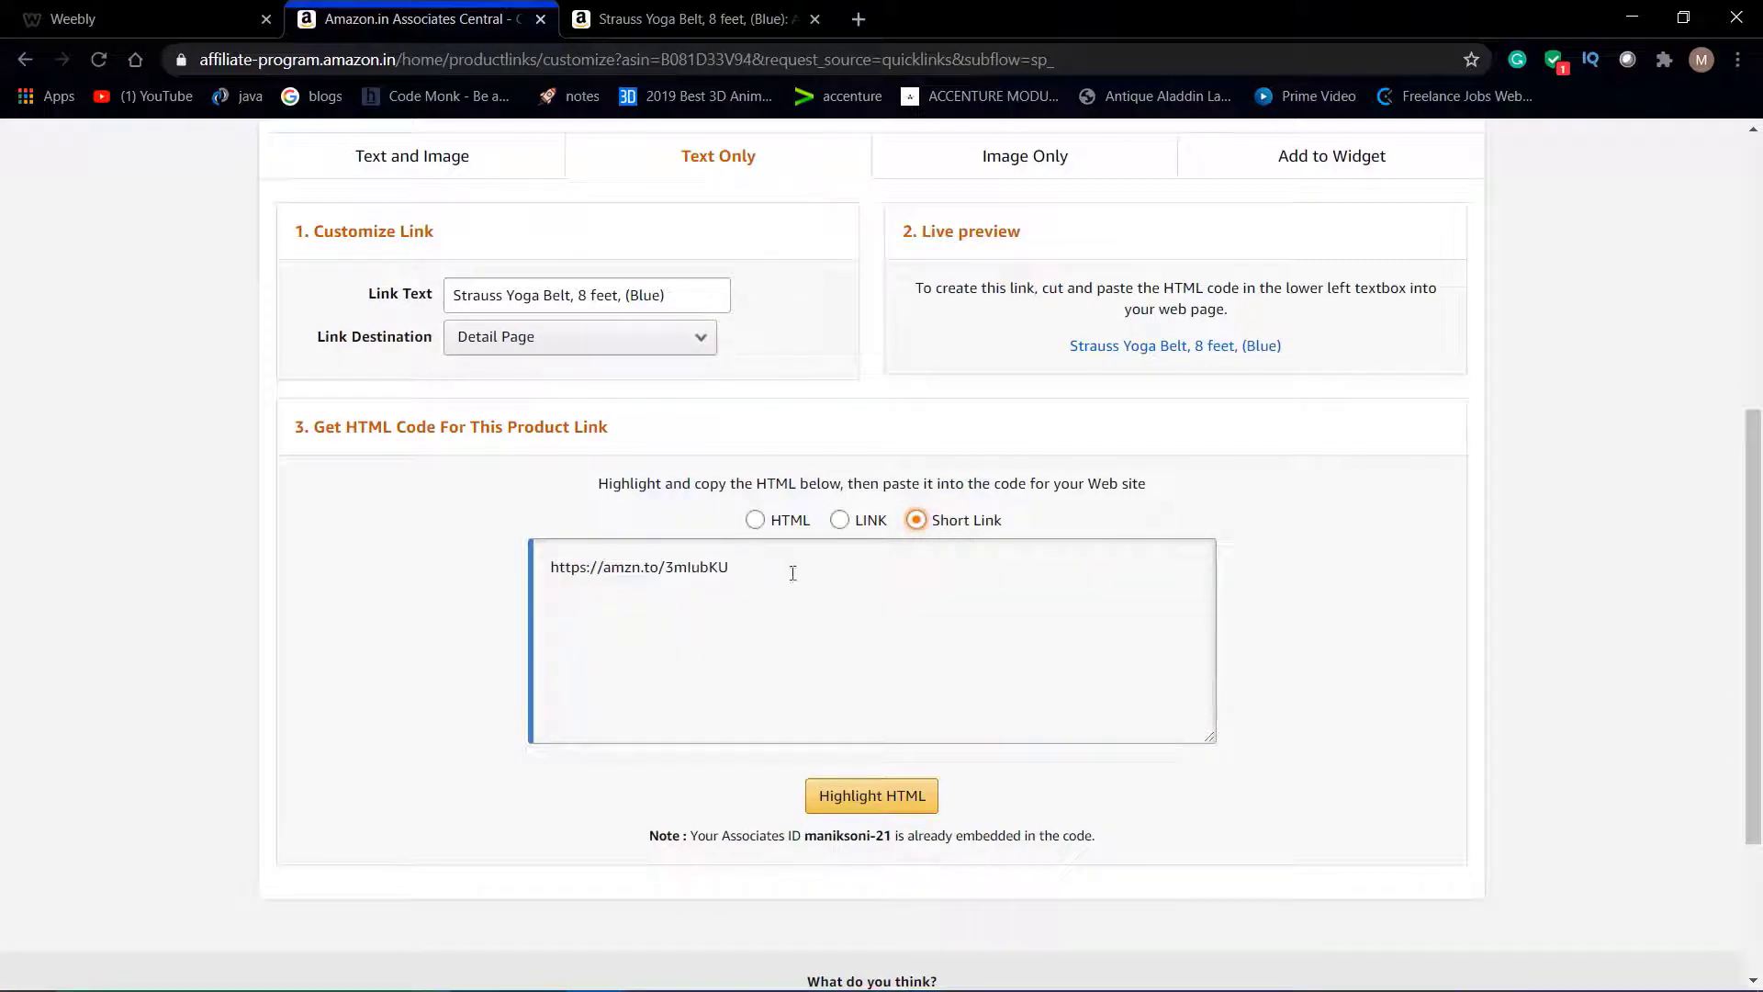
drag(792, 573, 549, 567)
right_click(549, 568)
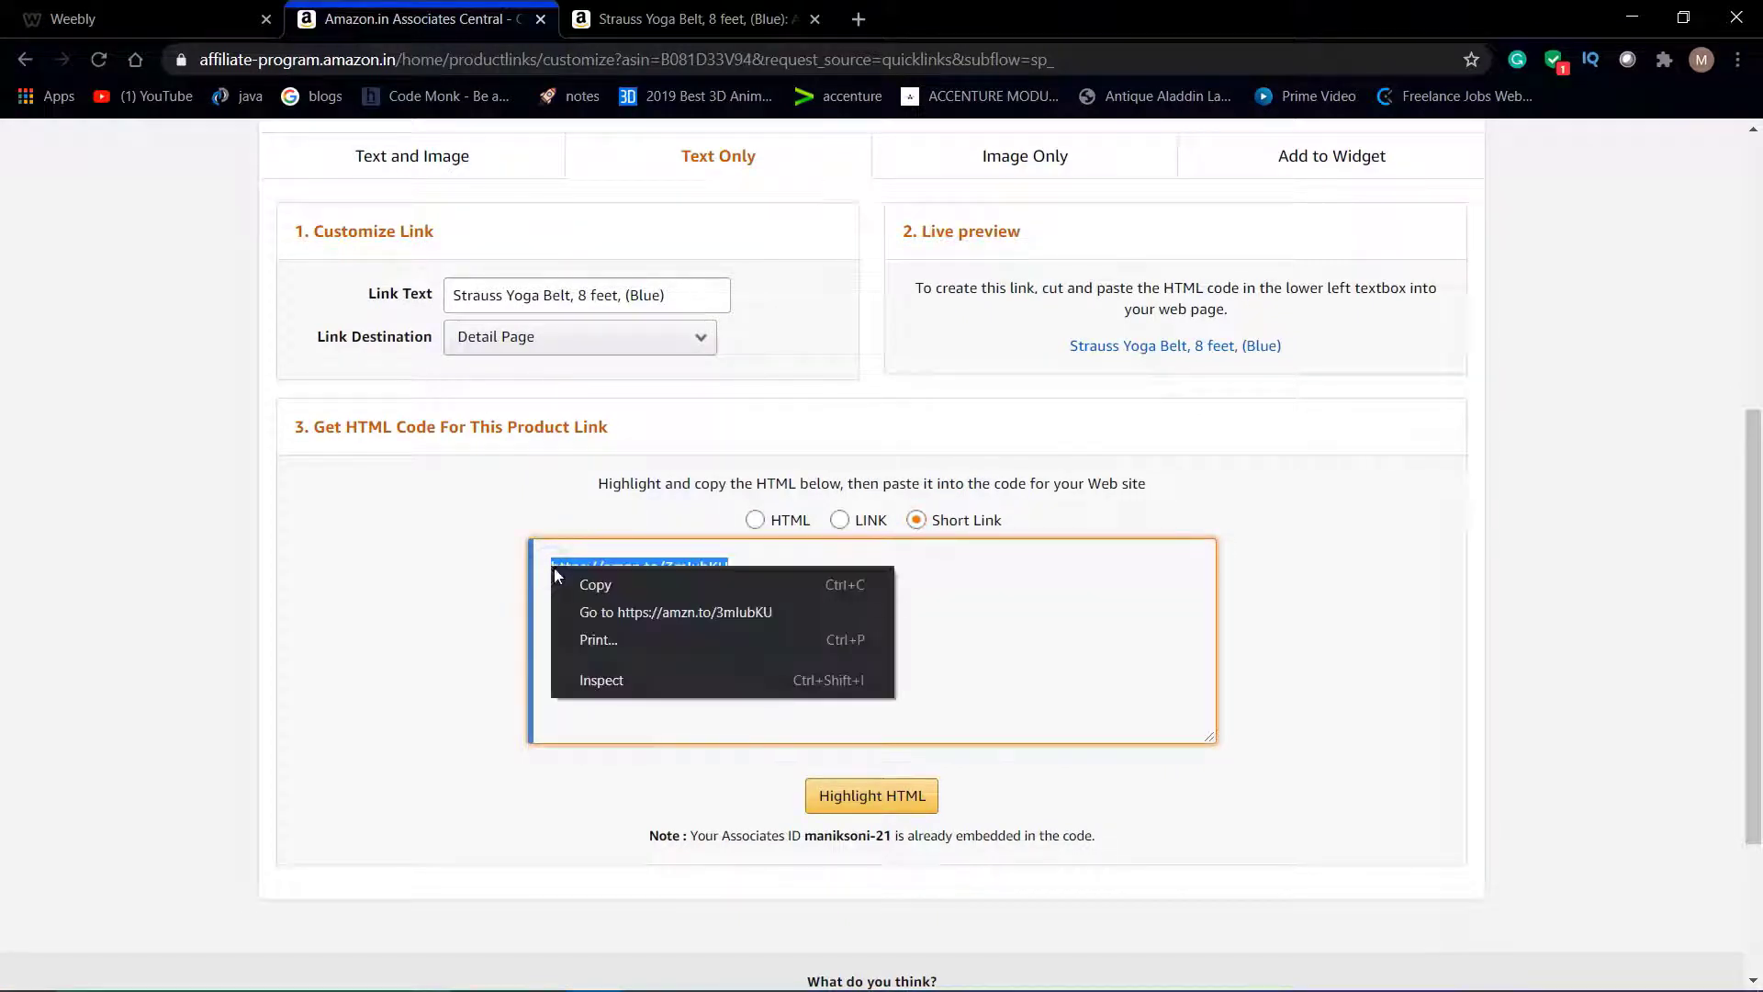
click(599, 586)
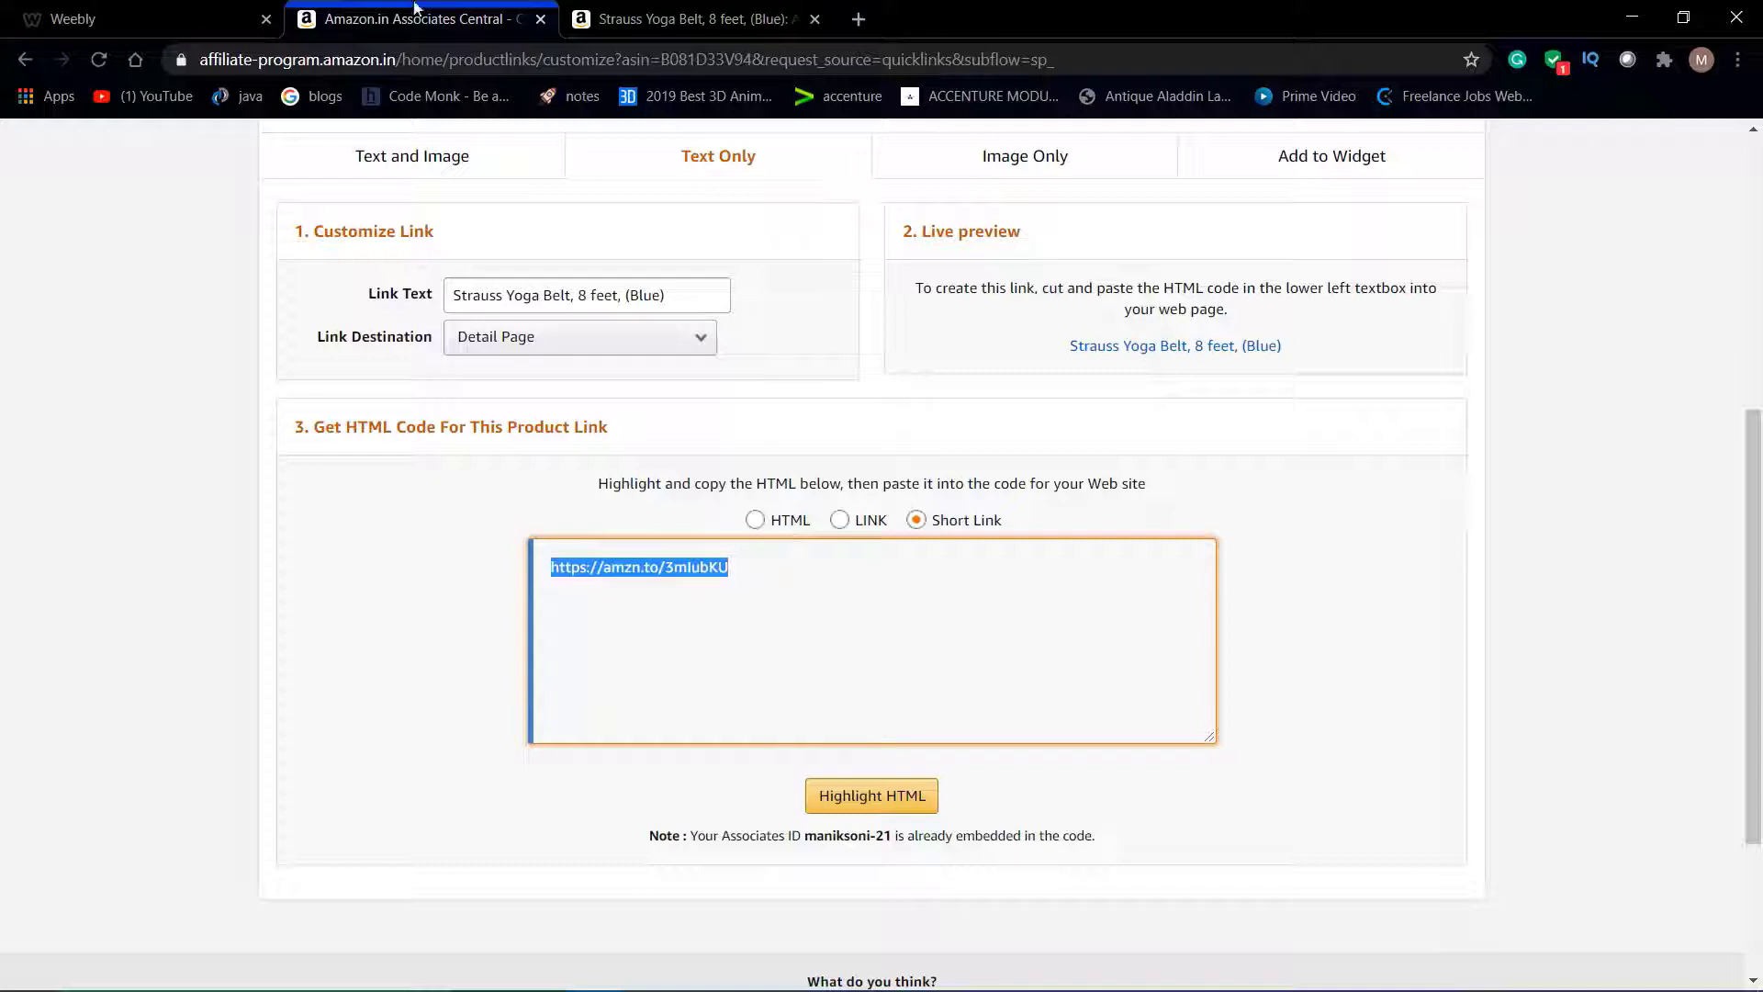
Return to the Weebly editor and paste the copied affiliate short link as the "SHOP THE COLLECTION" button's website URL.
click(246, 14)
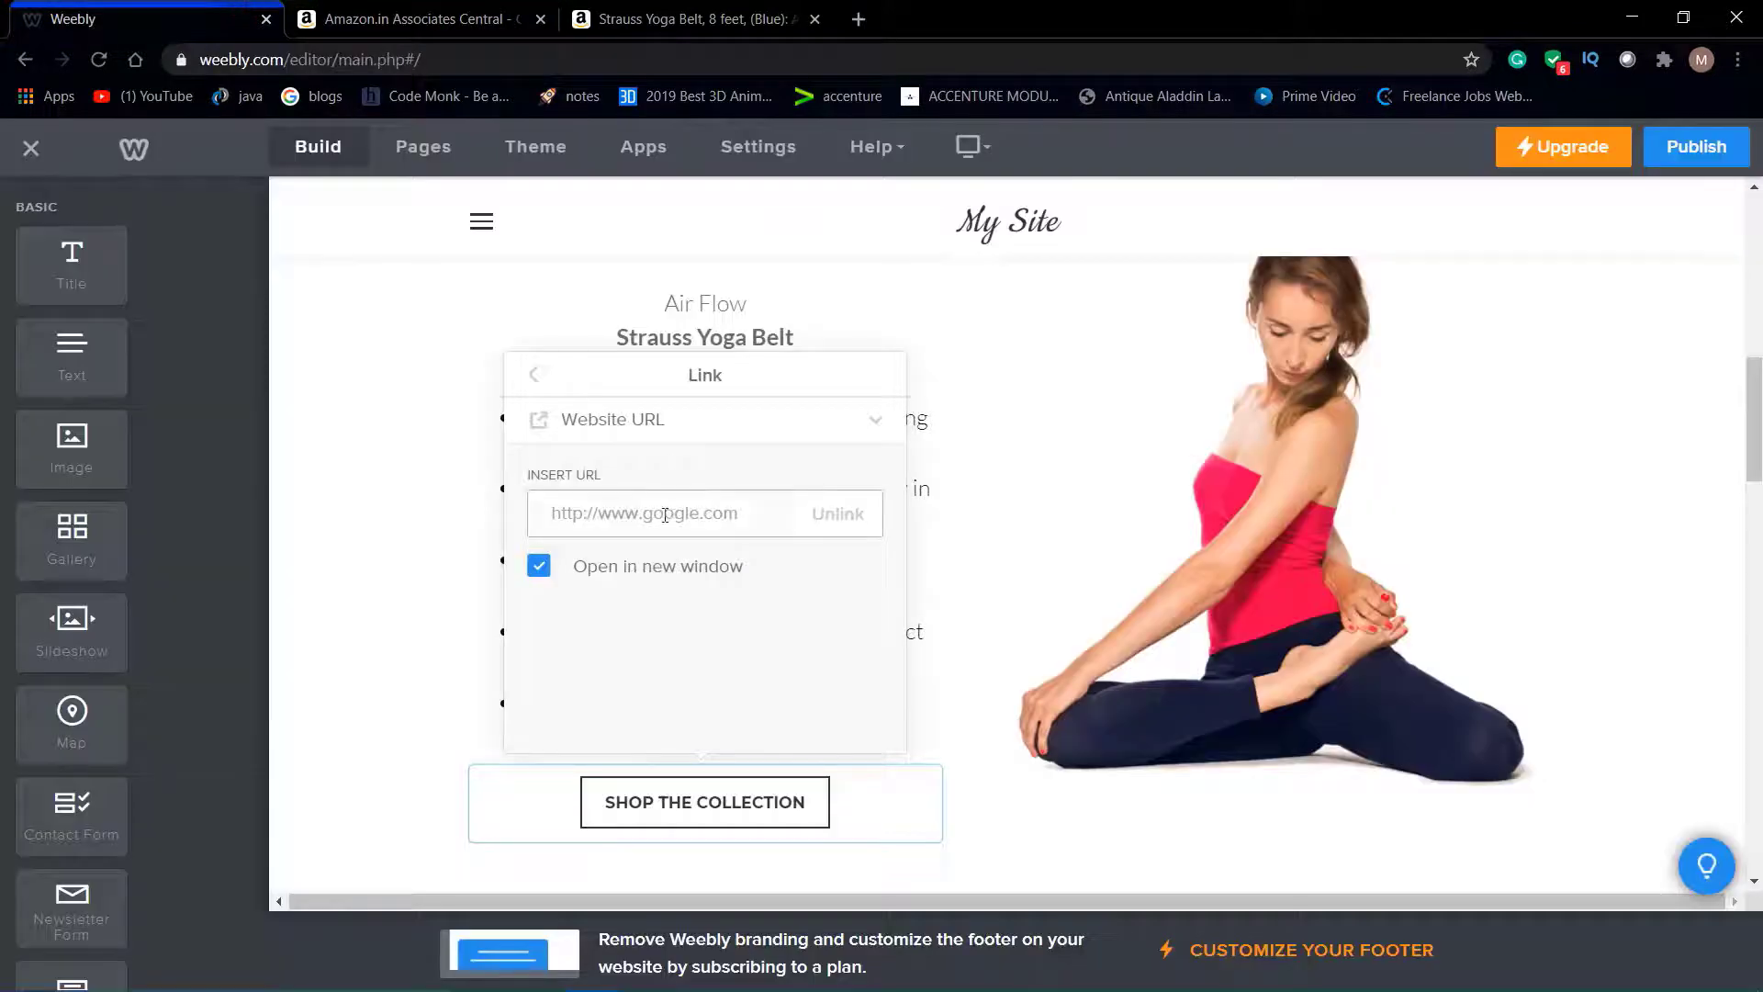
right_click(663, 512)
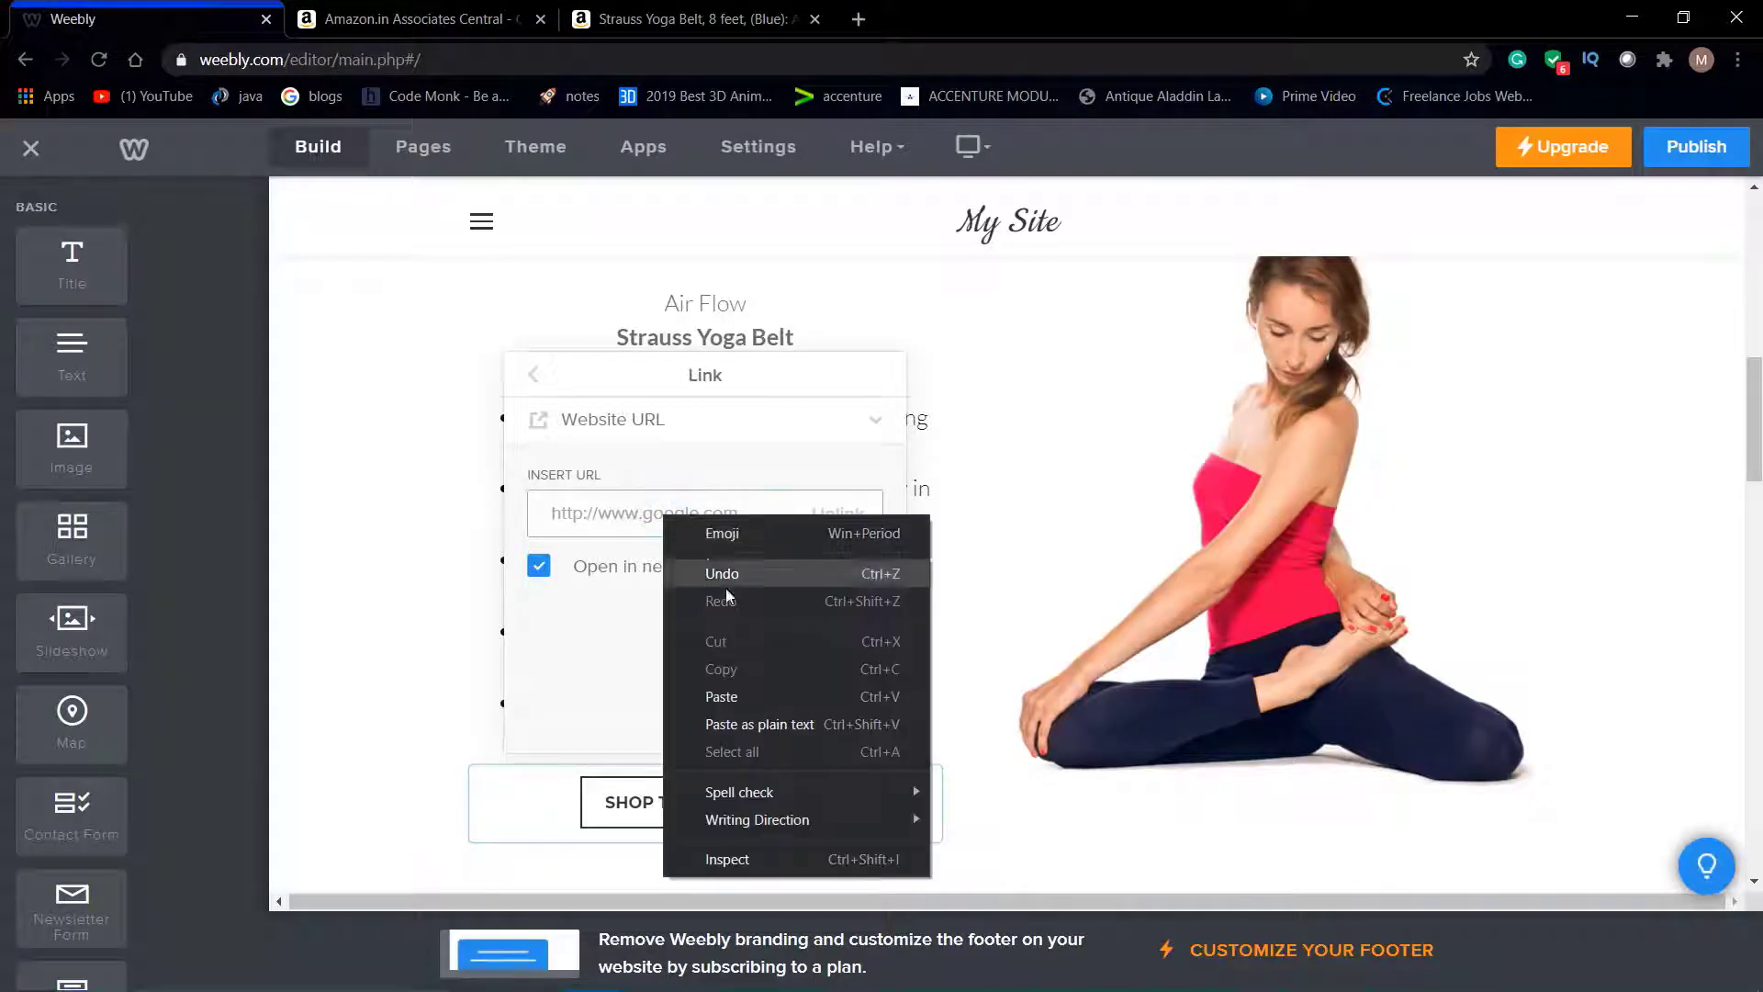
click(734, 700)
click(329, 673)
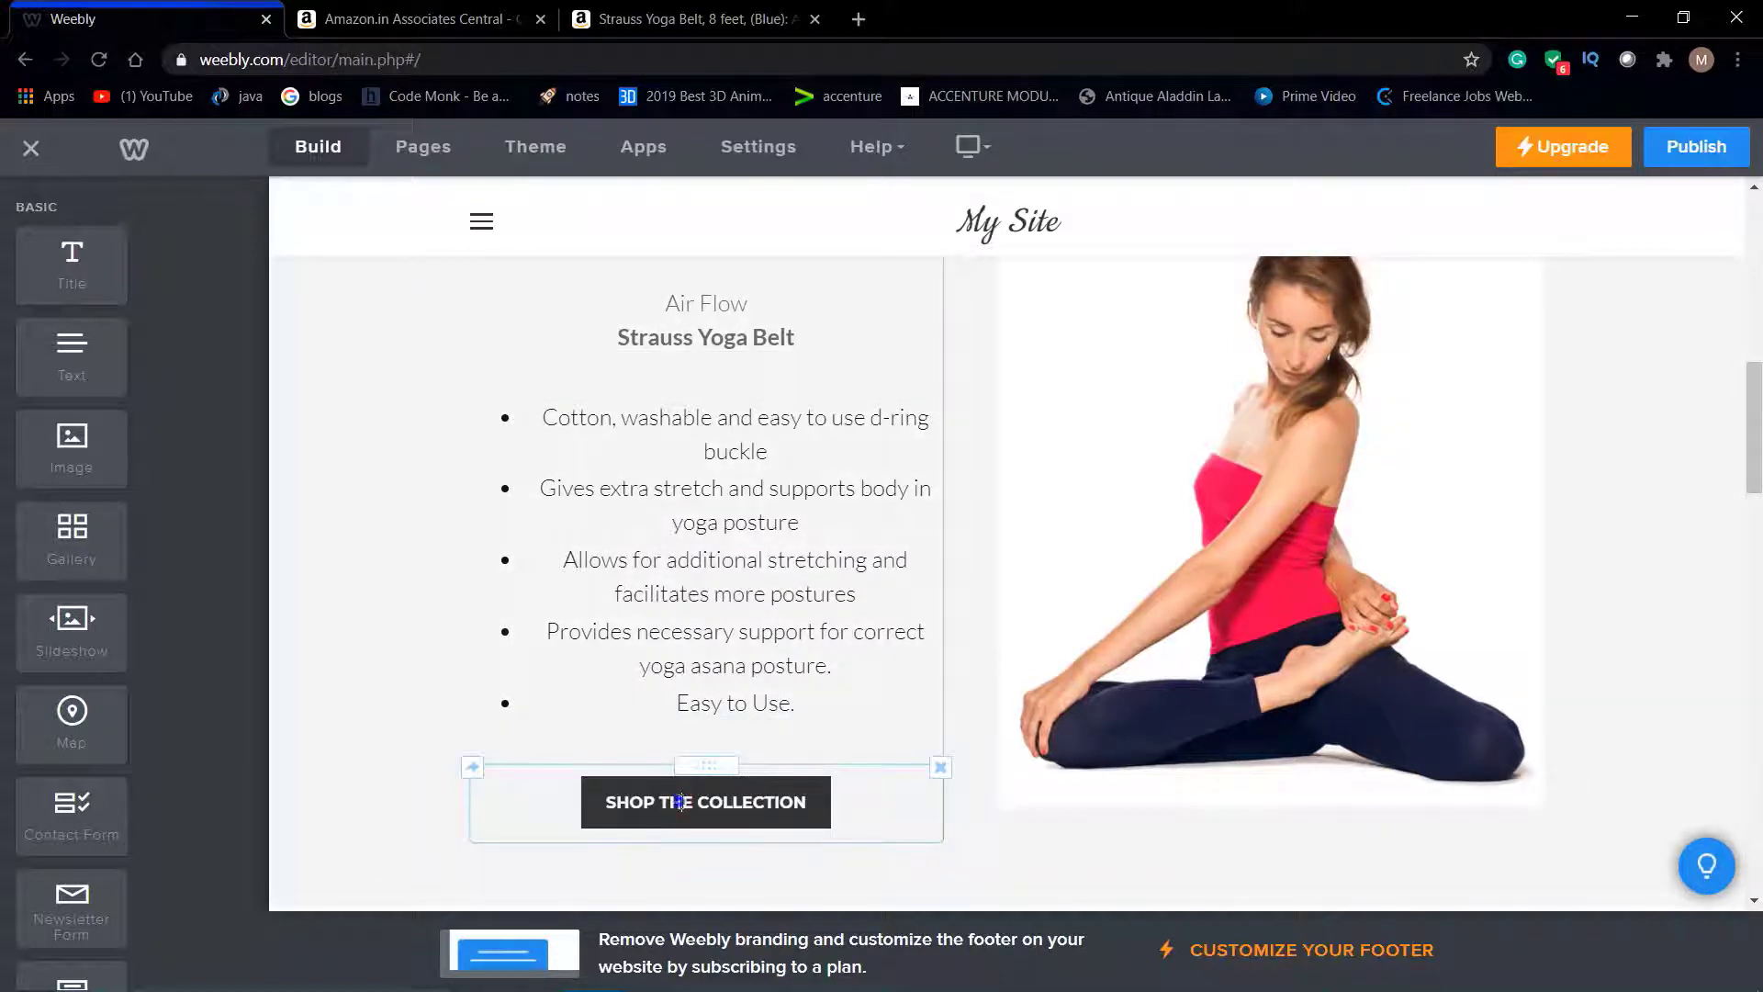
Check the link assigned to the "SHOP THE COLLECTION" button in its settings.
right_click(680, 802)
click(636, 801)
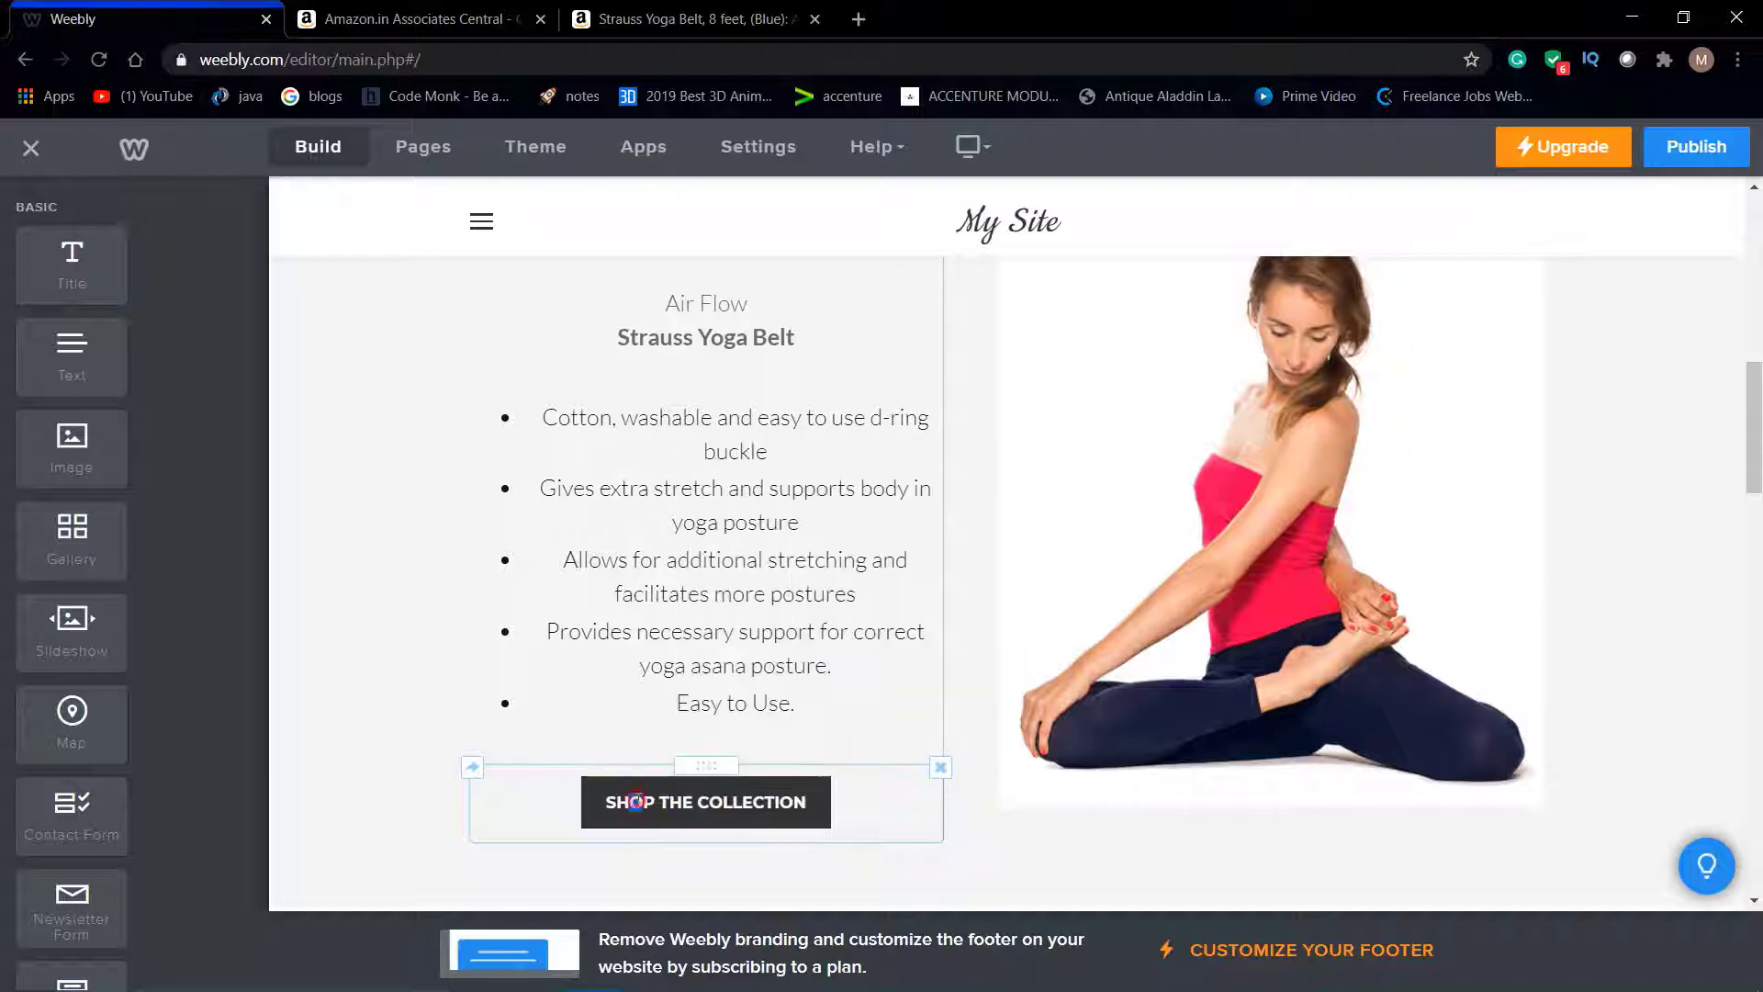
click(861, 877)
scroll(764, 811, up, 5)
scroll(763, 805, down, 4)
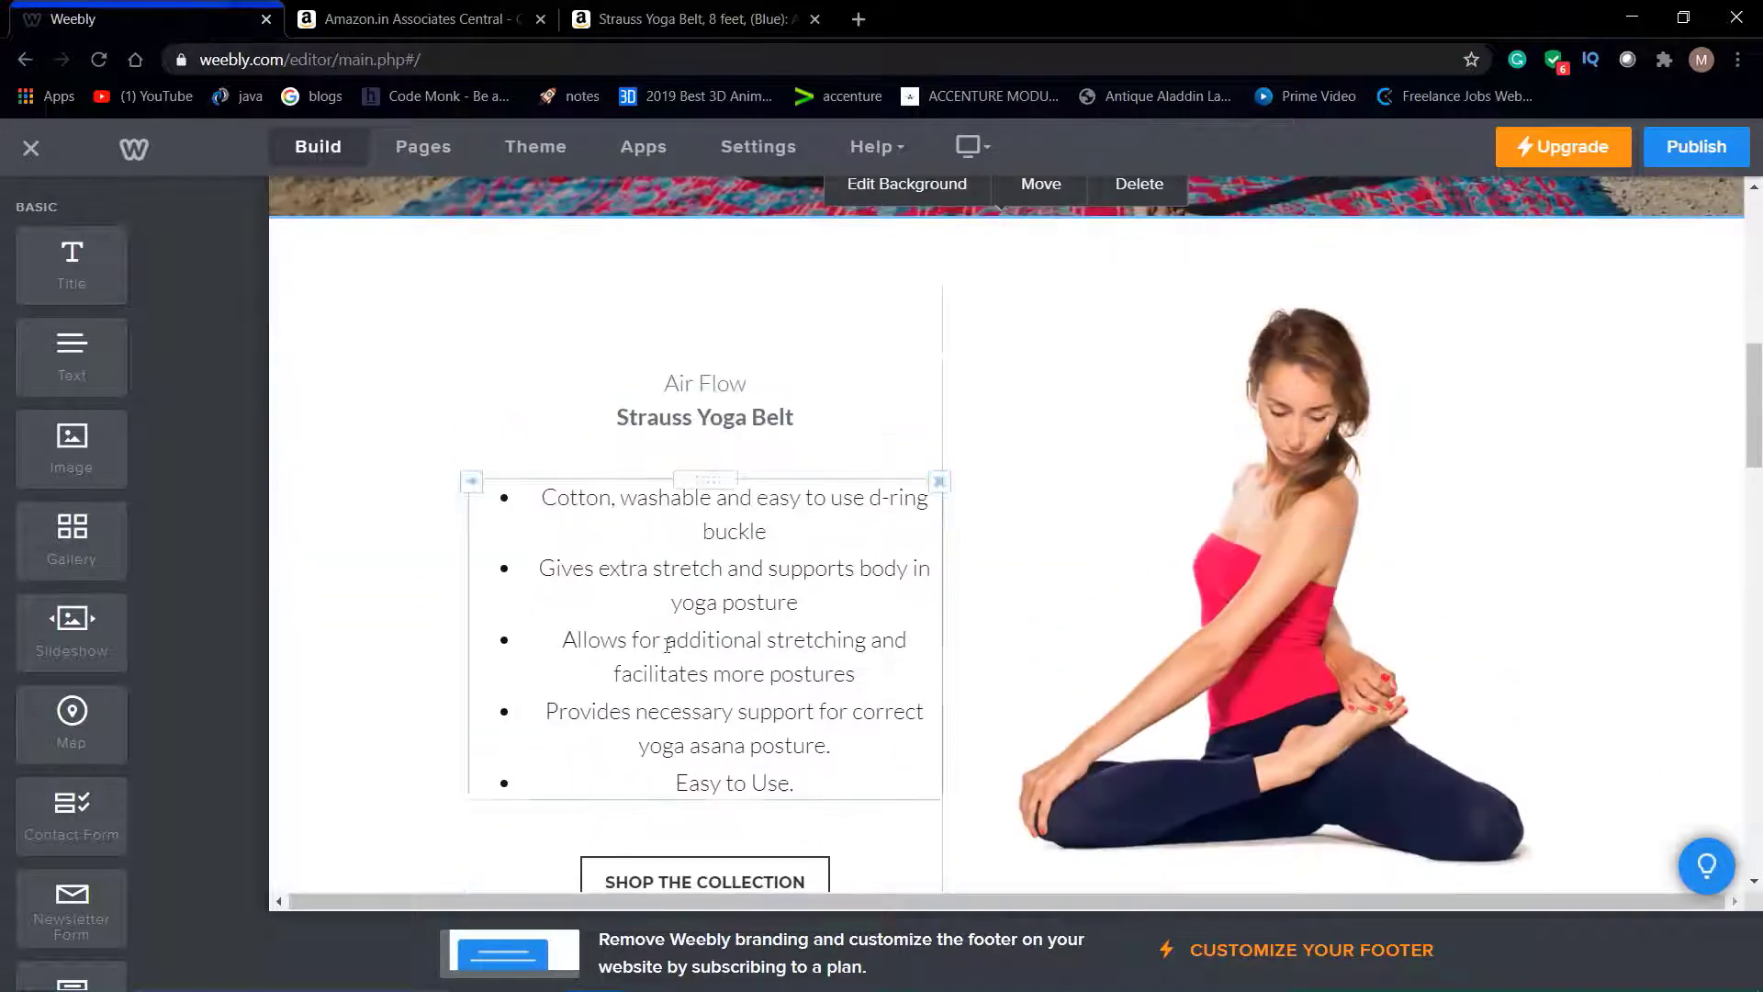
scroll(762, 804, down, 2)
click(700, 717)
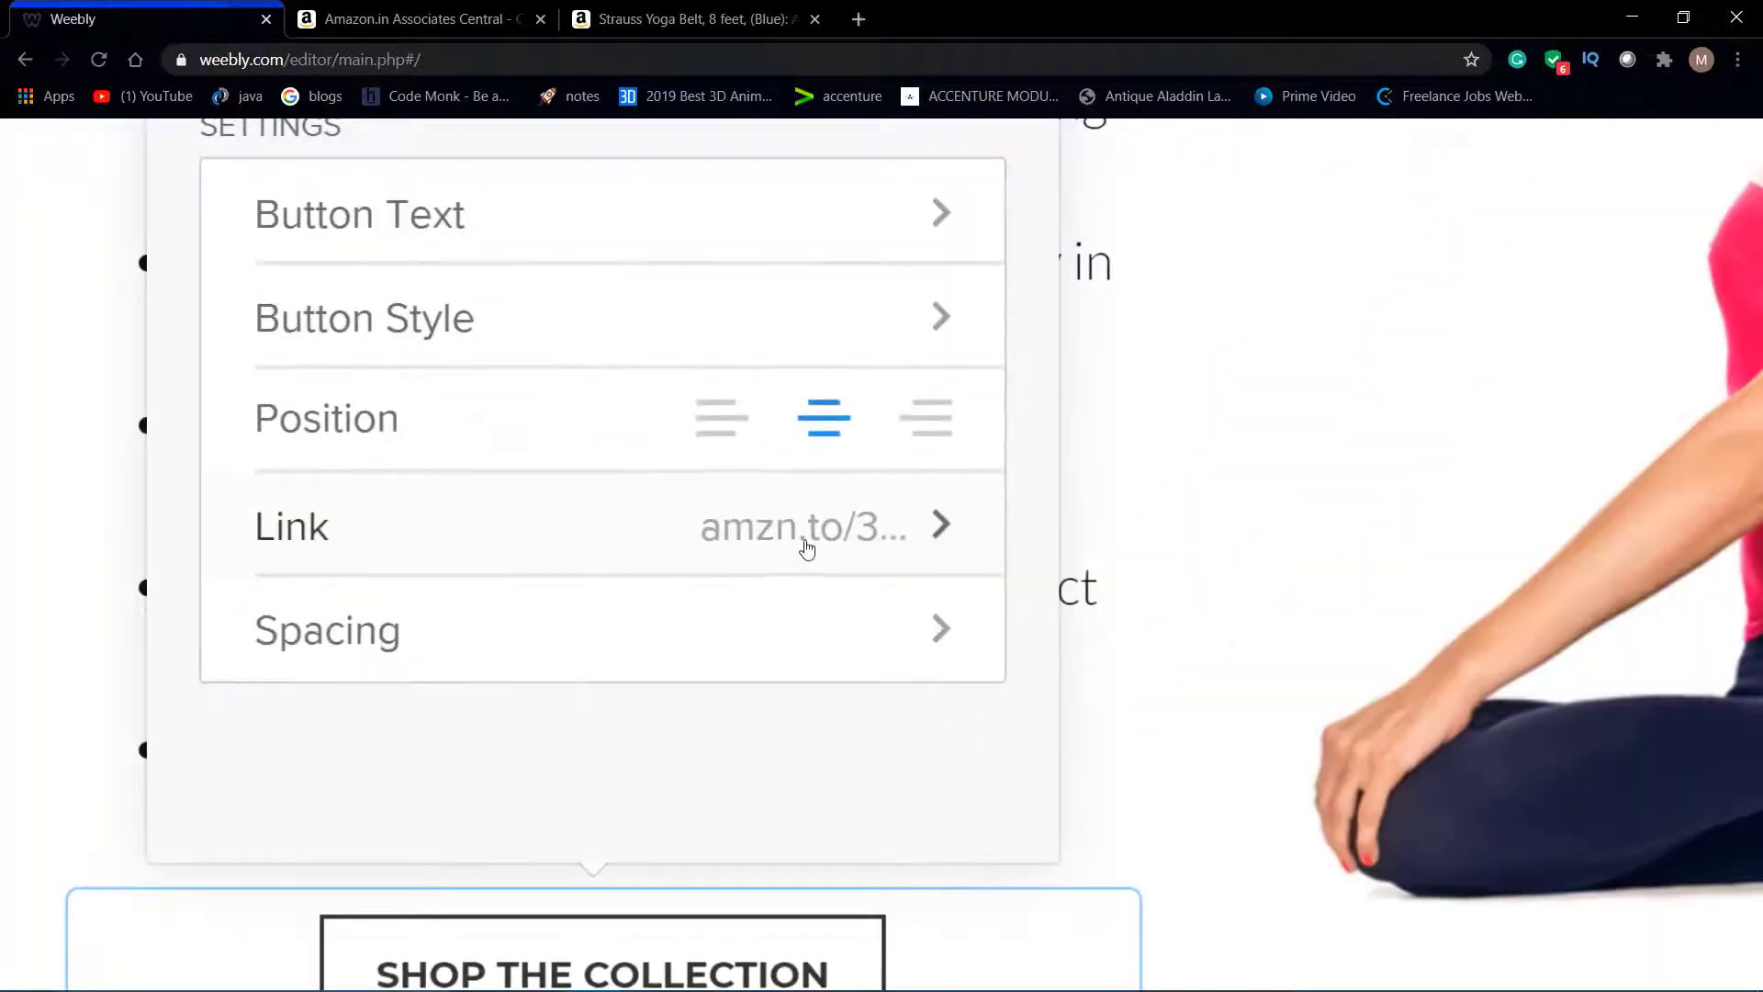
click(92, 496)
Replace the picture beside the Strauss Yoga Belt description with the product photo 71Rna4om9+L._SL1500_ uploaded from the computer.
scroll(92, 496, down, 5)
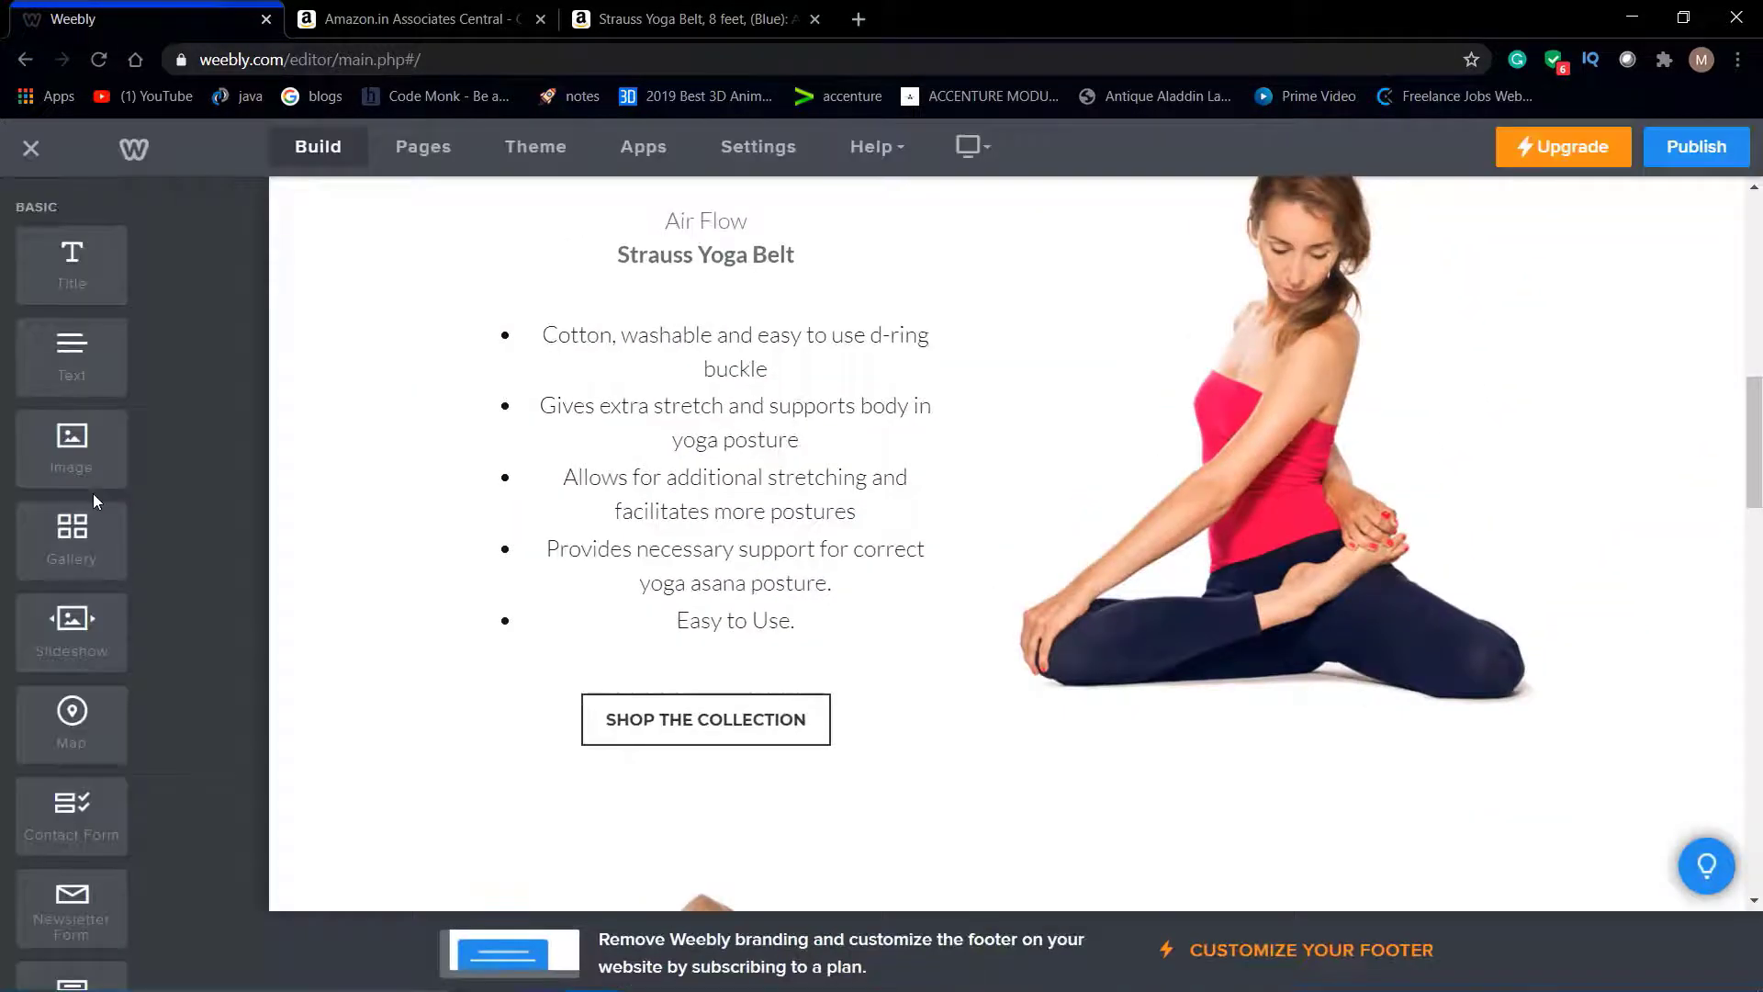
scroll(464, 606, down, 1)
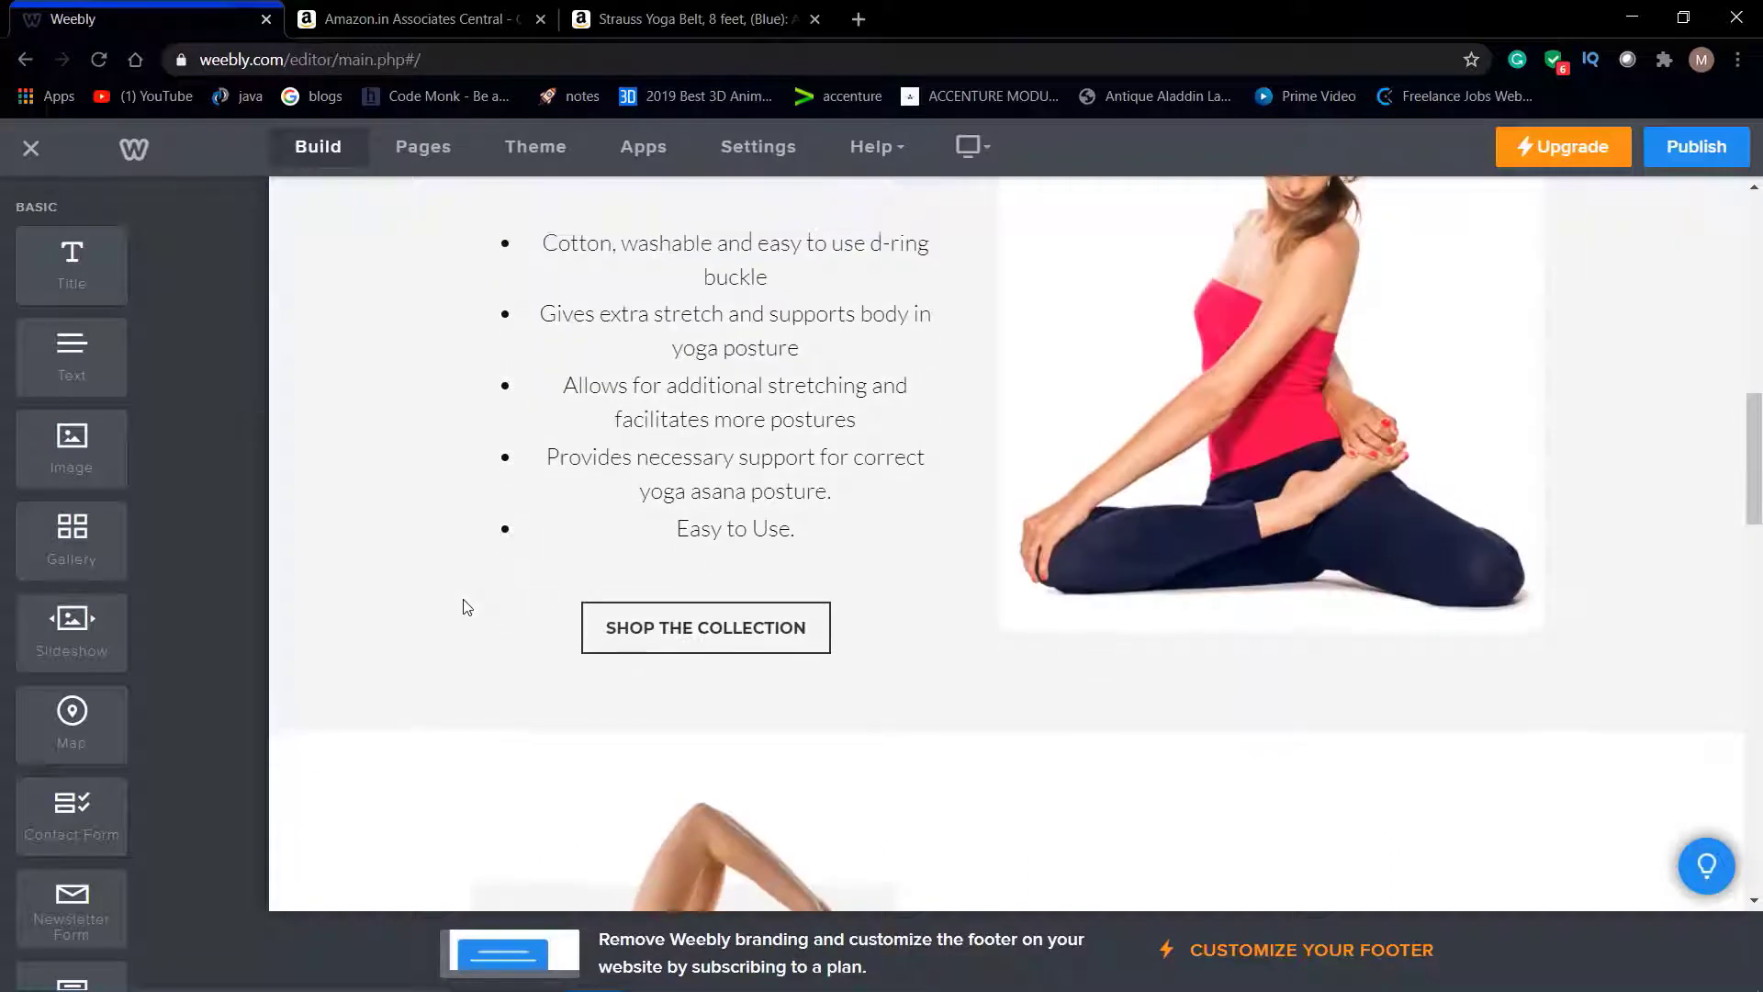
scroll(467, 606, up, 3)
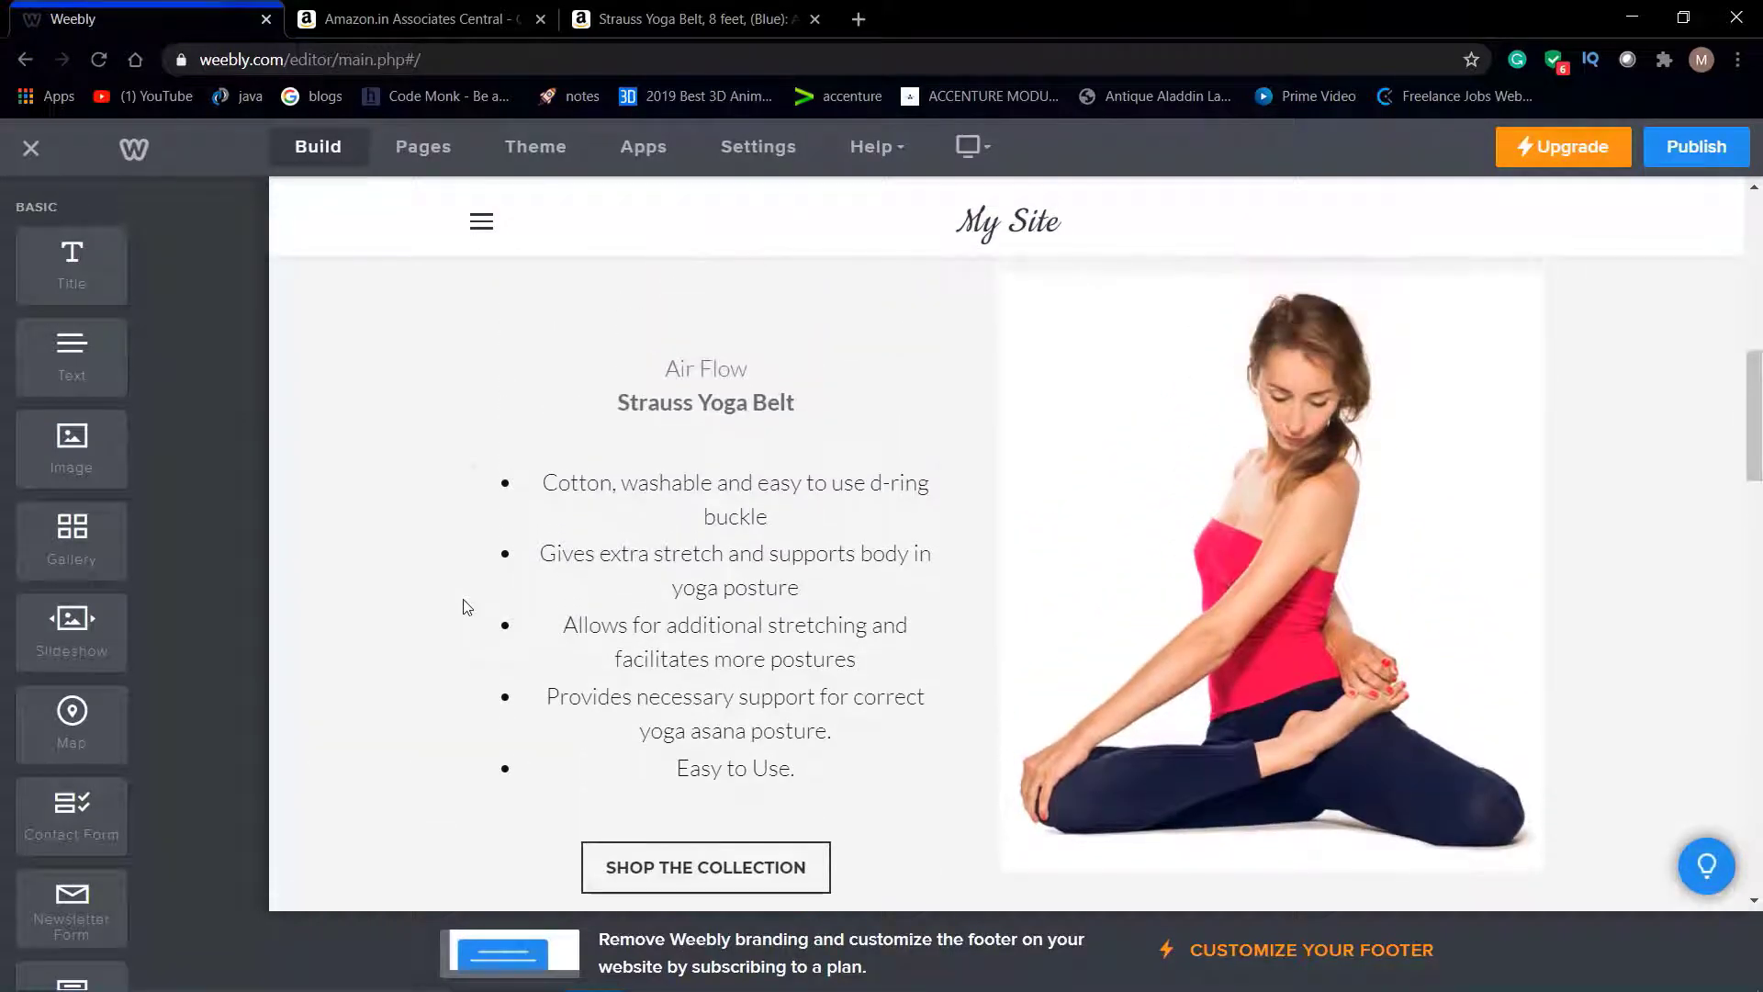
click(1230, 451)
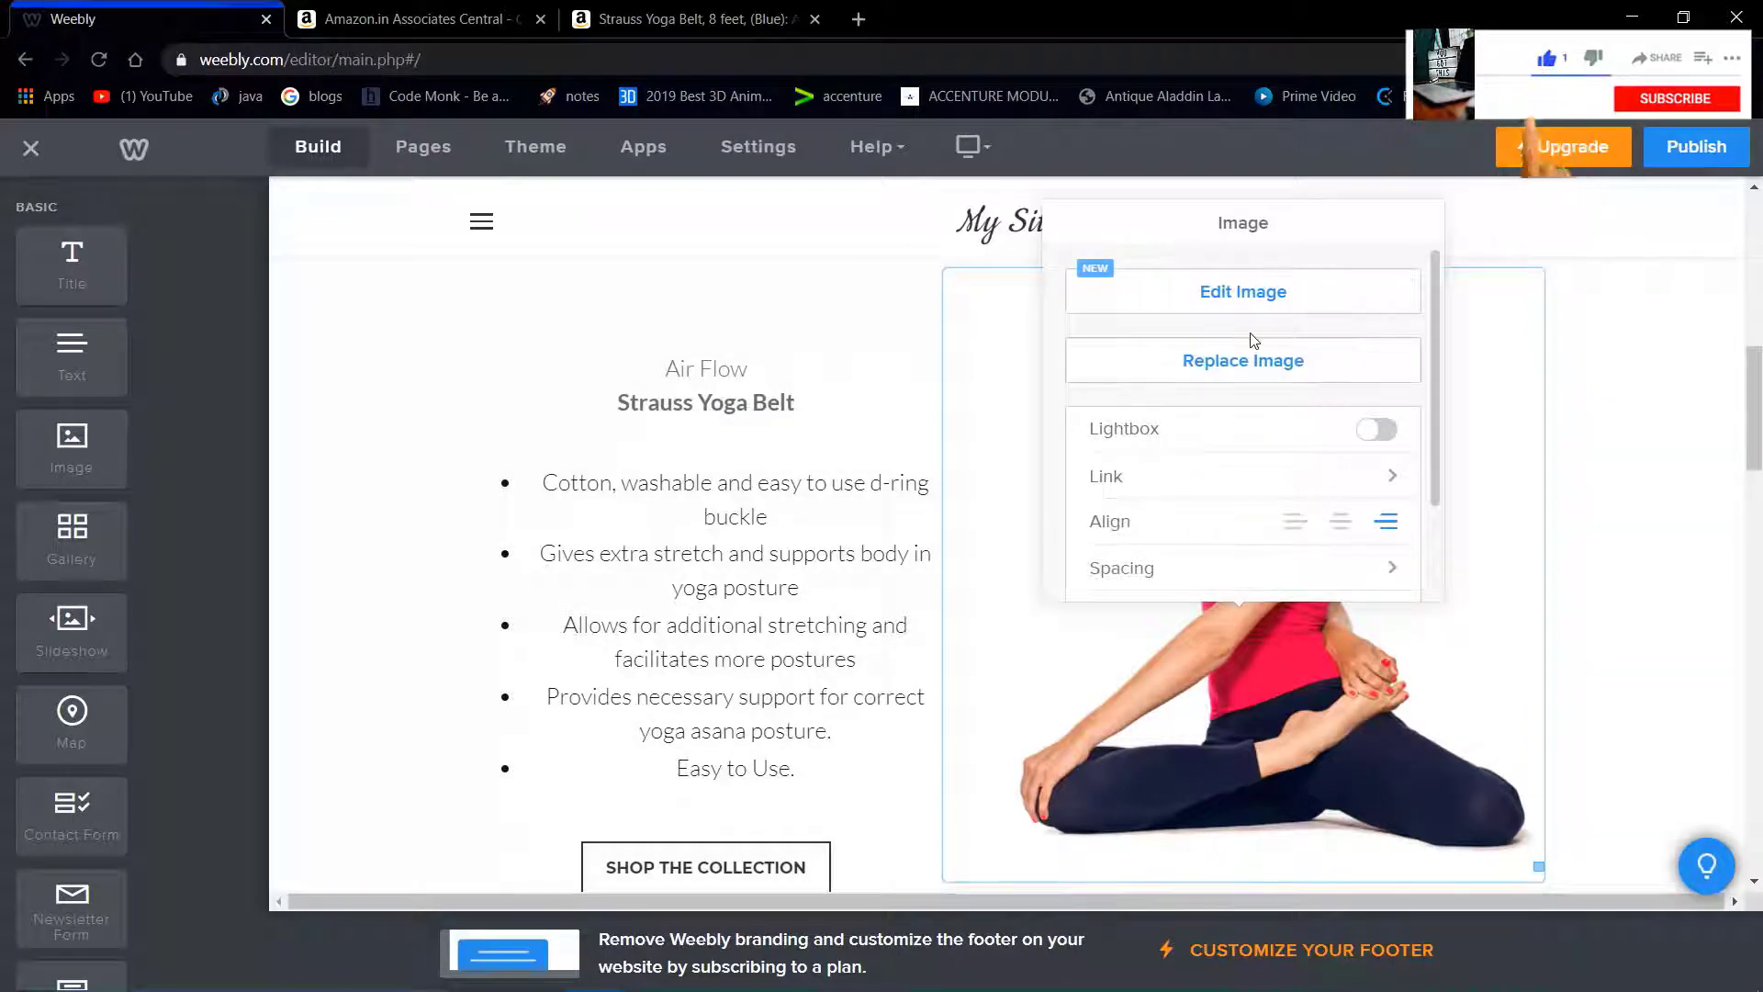
click(1252, 360)
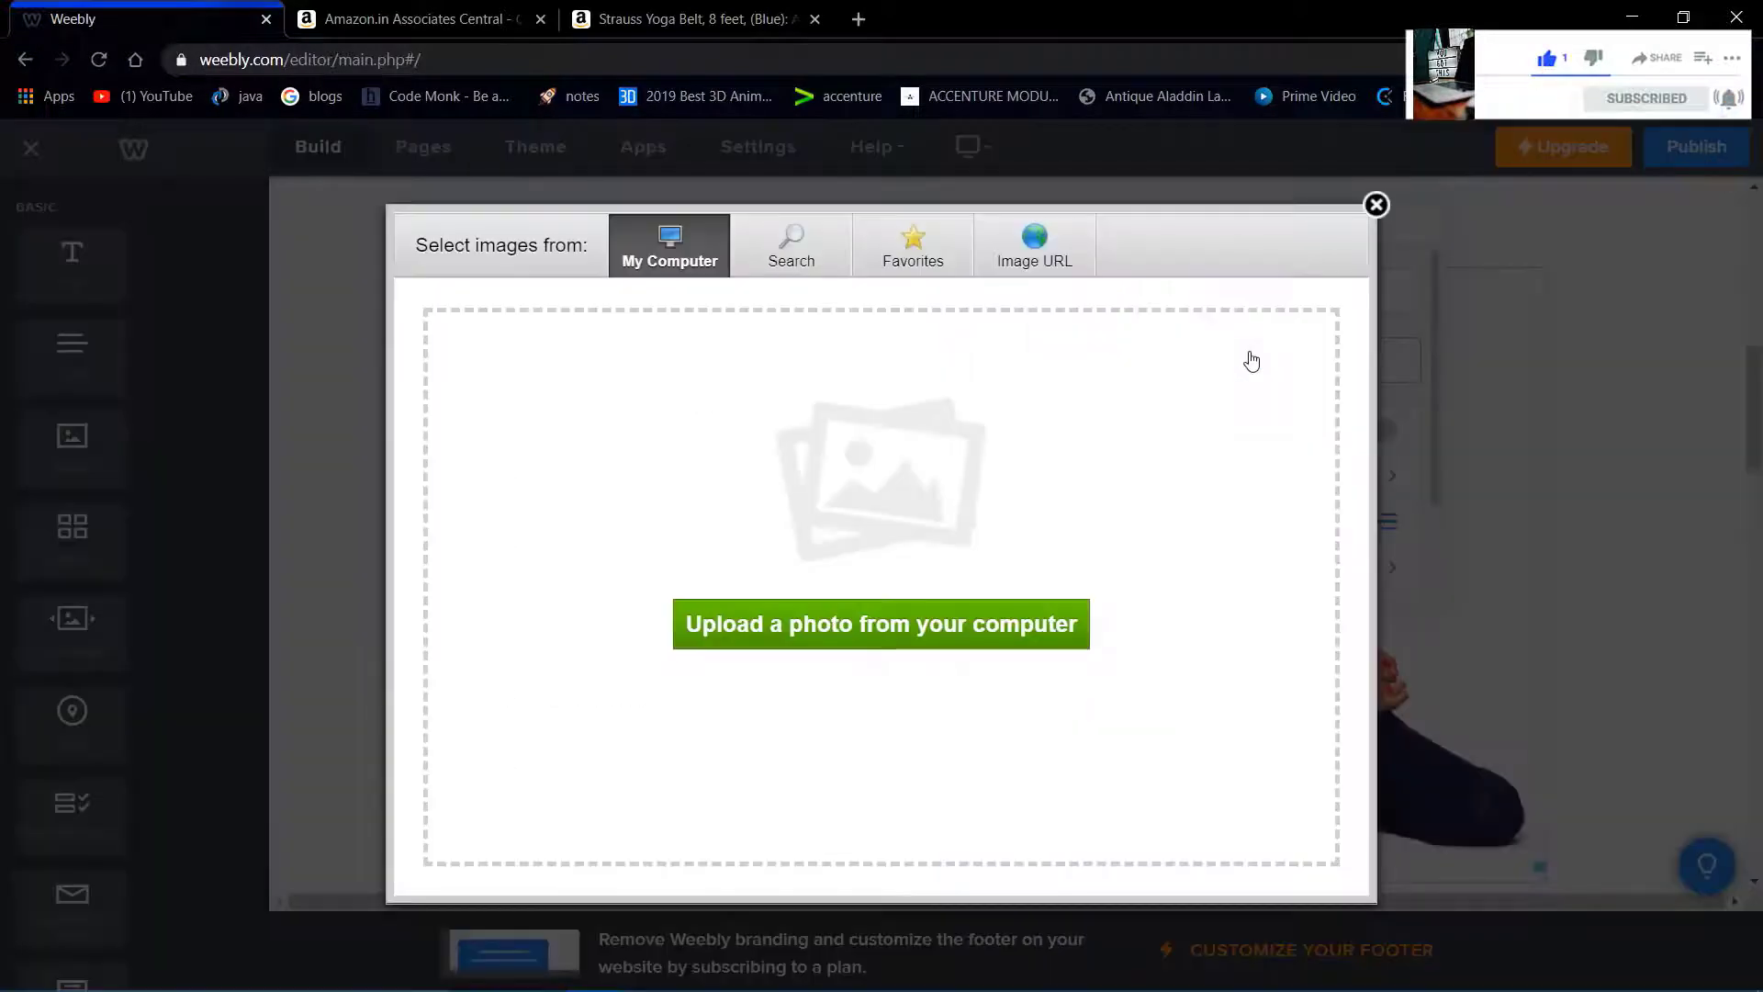
click(878, 633)
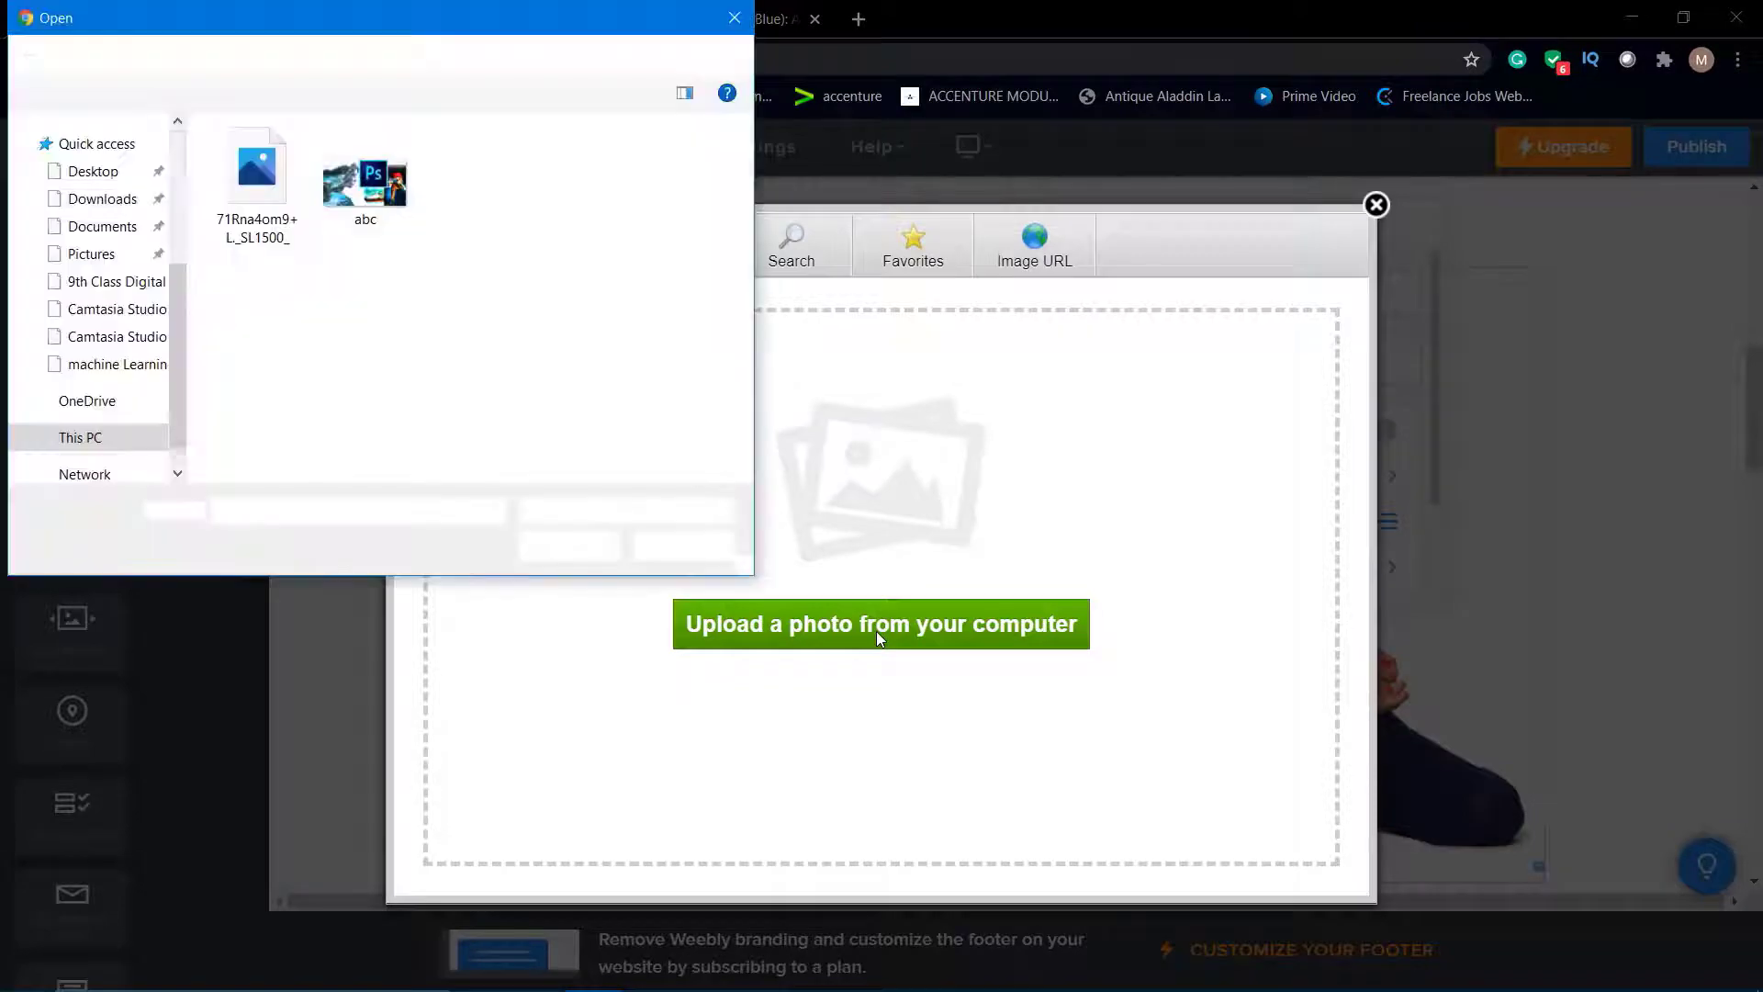
double_click(354, 397)
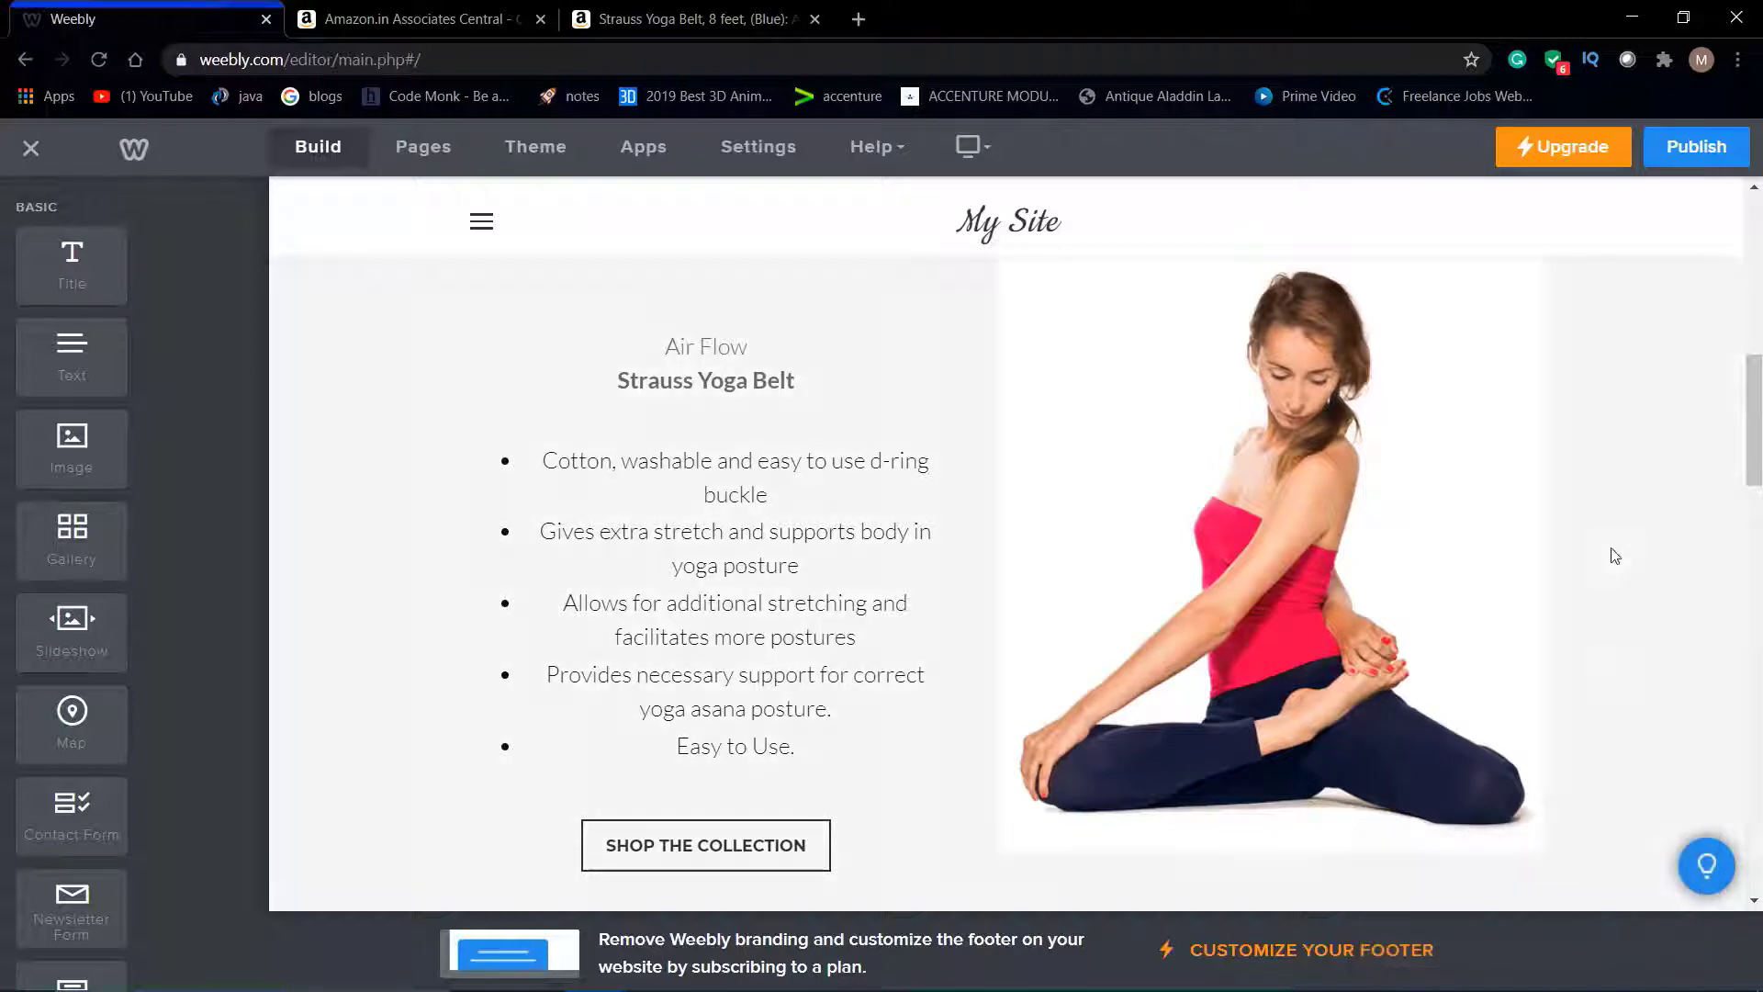
scroll(1614, 654, up, 3)
scroll(1621, 654, down, 1)
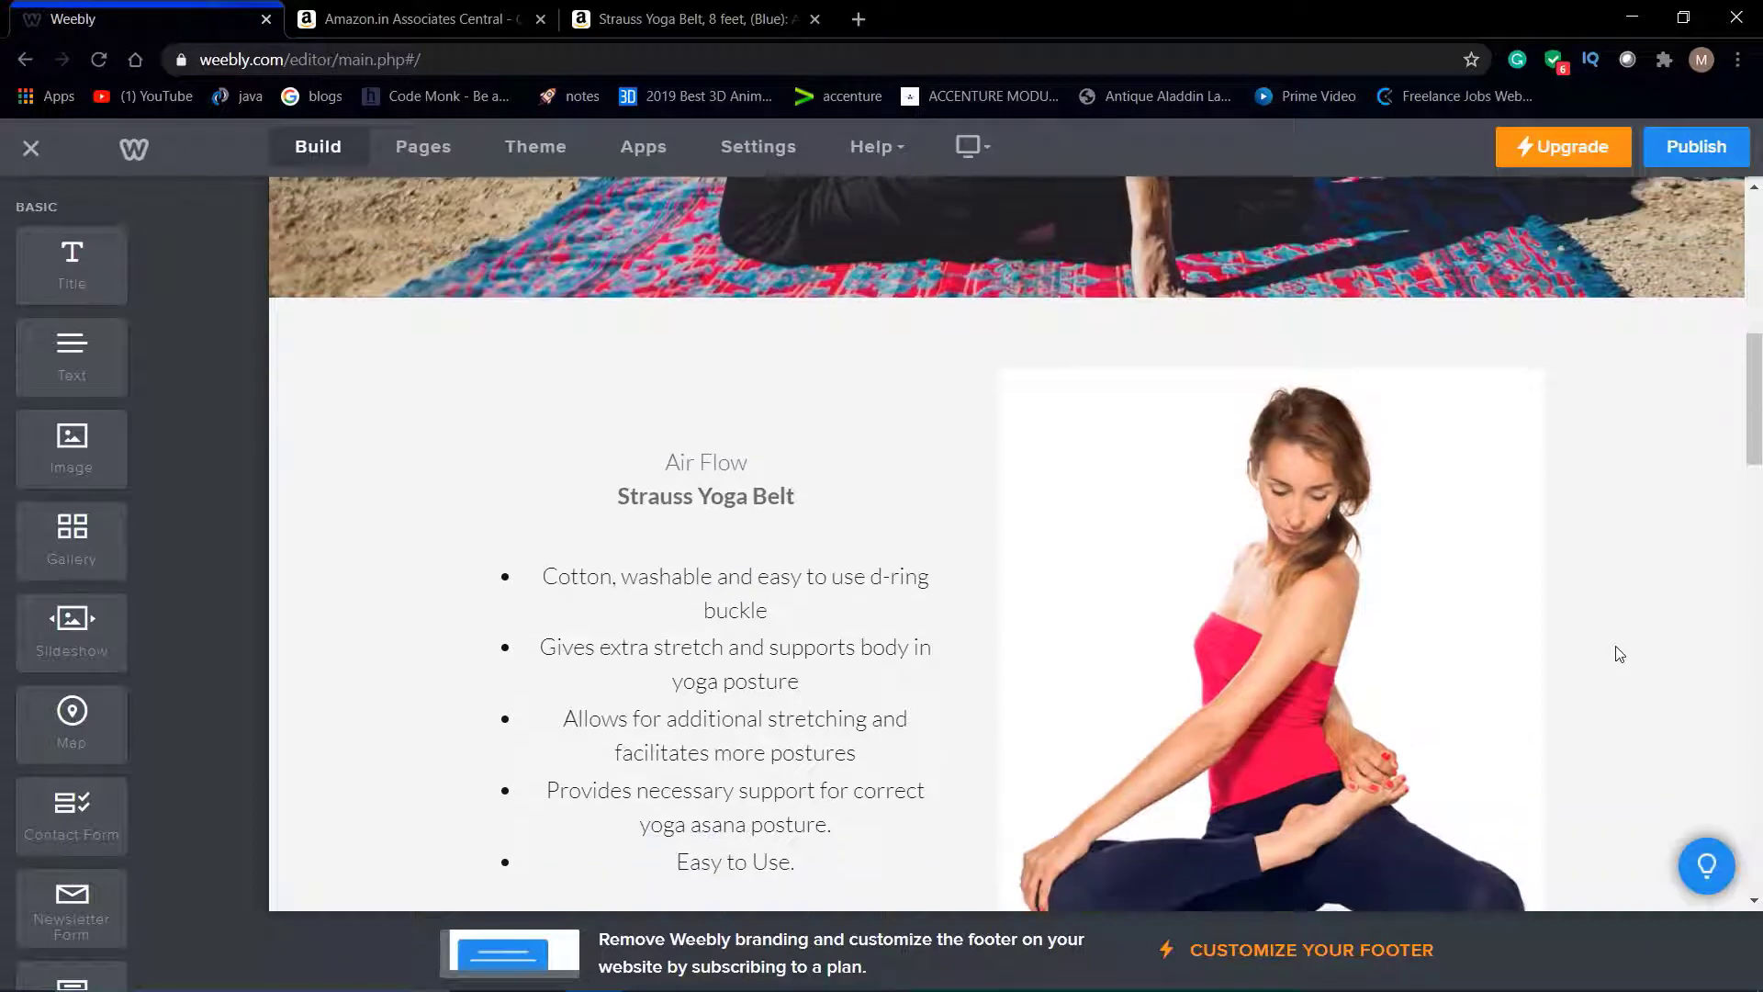
scroll(1620, 654, down, 2)
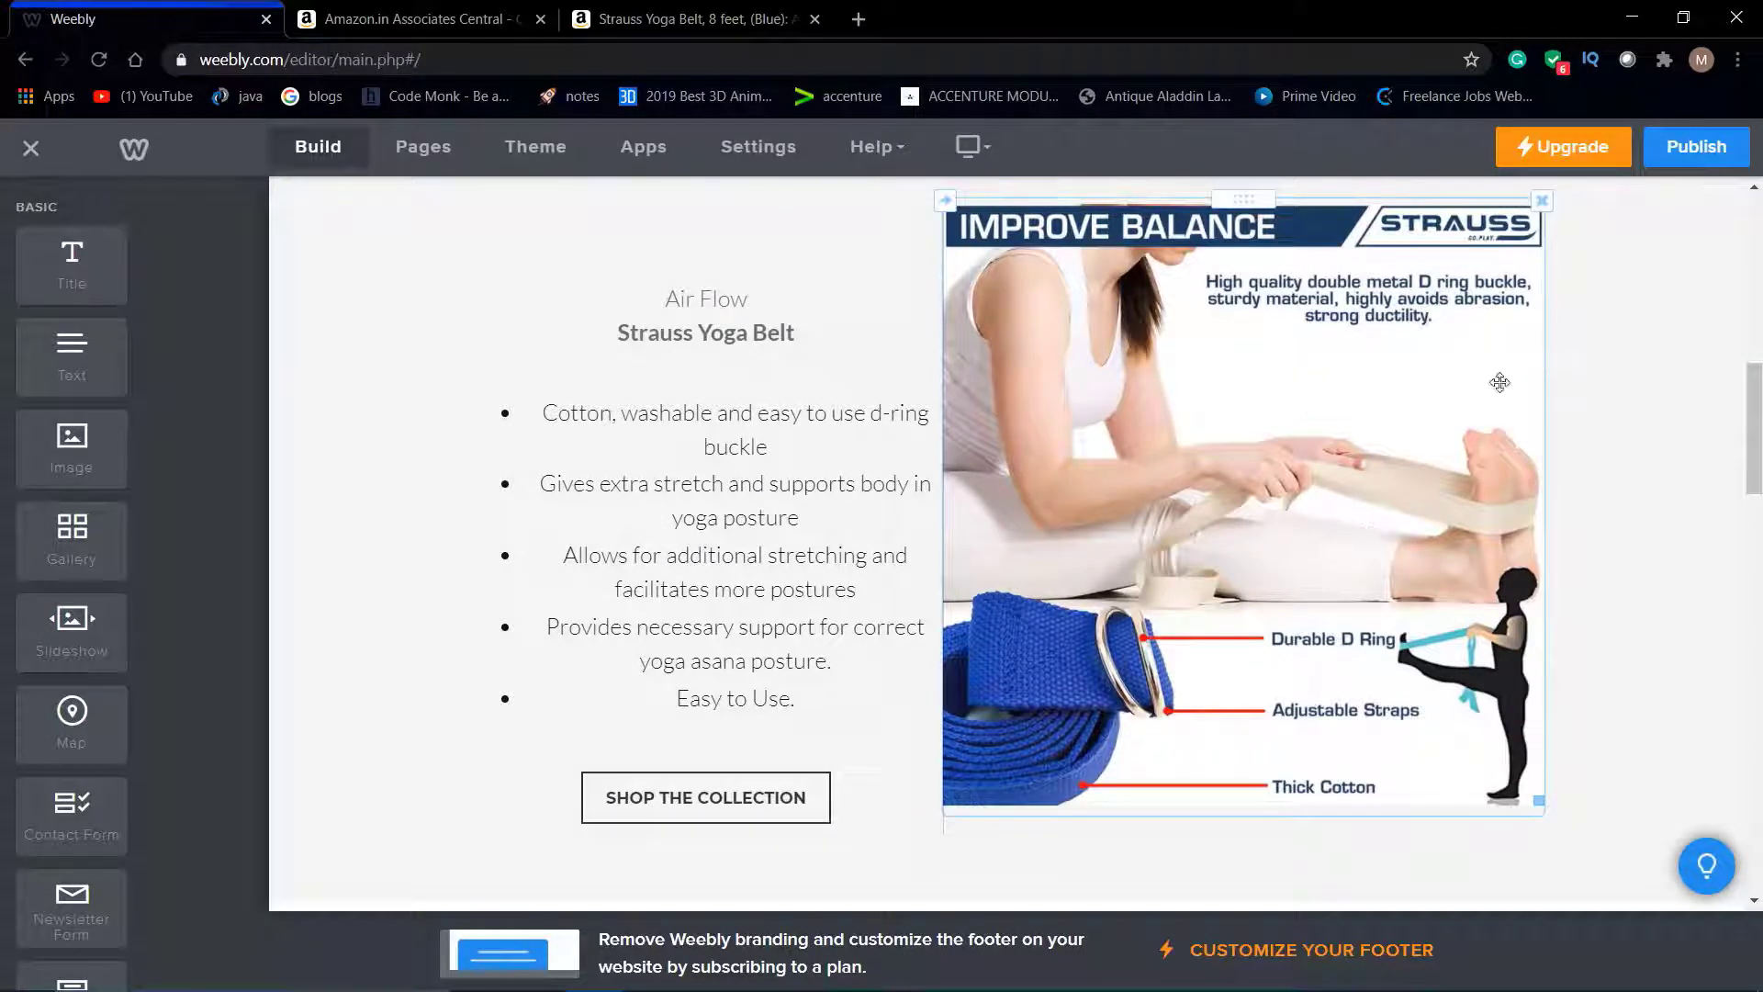
drag(1393, 374, 1677, 670)
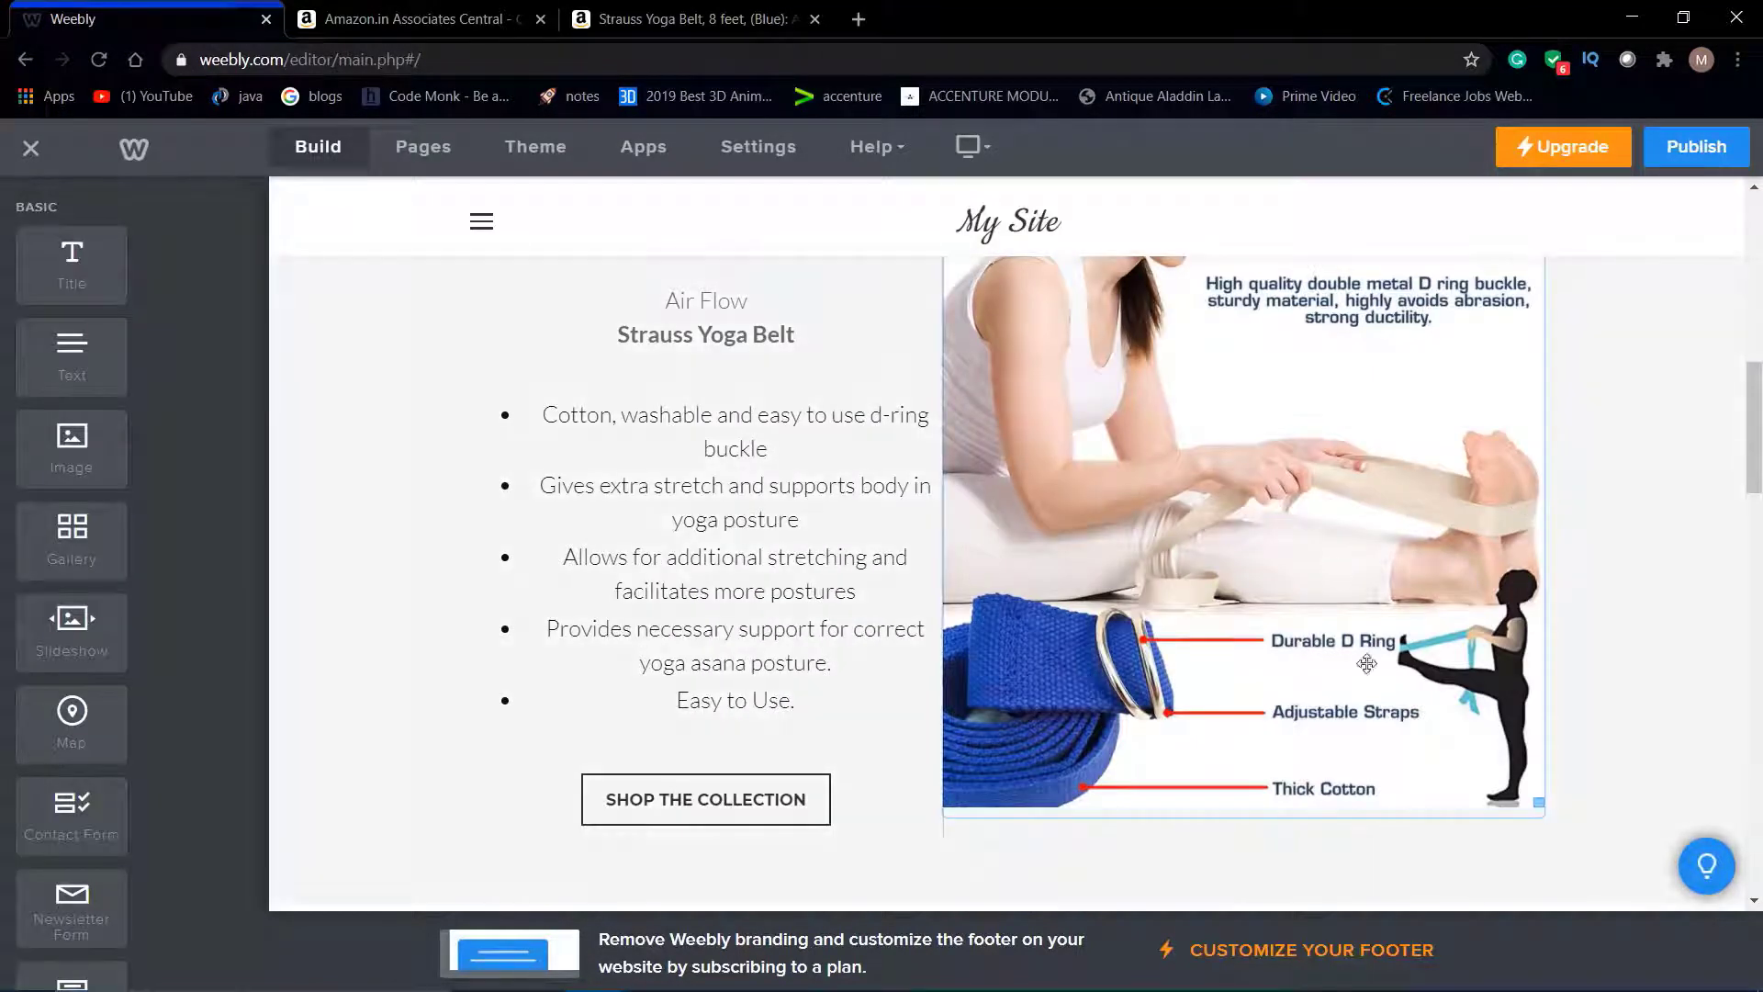
Switch to Amazon Associates and browse "yoga" products for the "6 Things You Need Right Now" section.
scroll(1543, 720, down, 7)
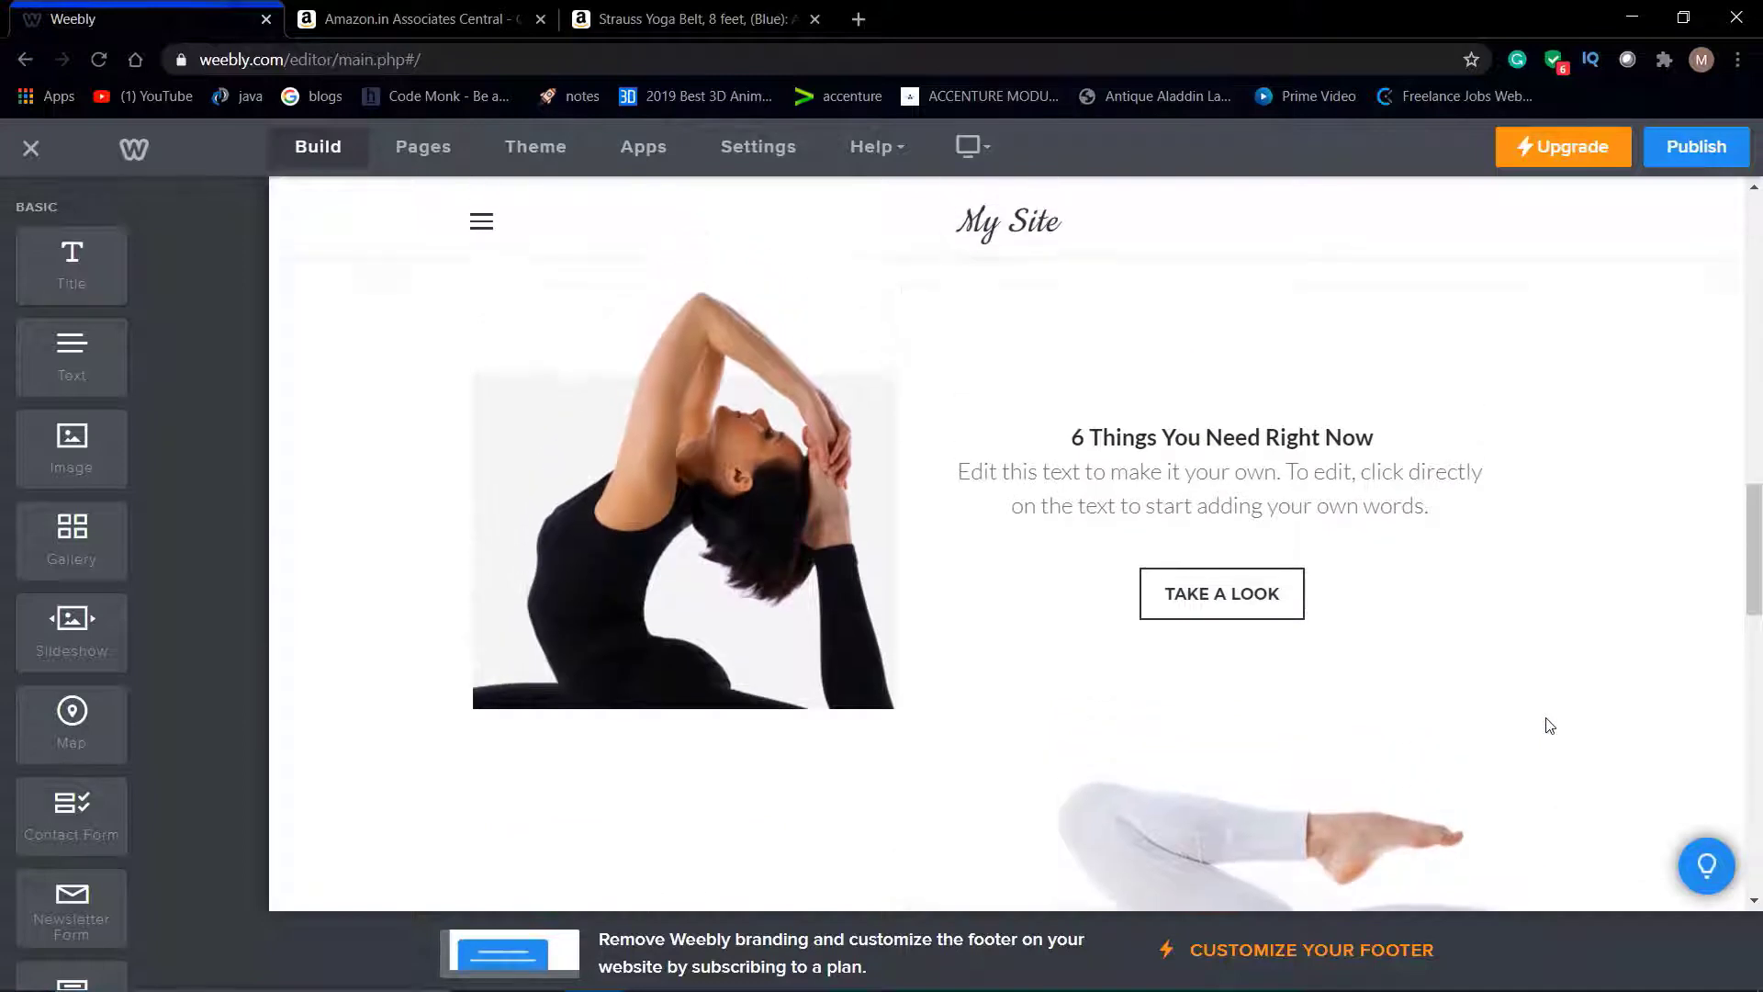
scroll(1091, 478, up, 1)
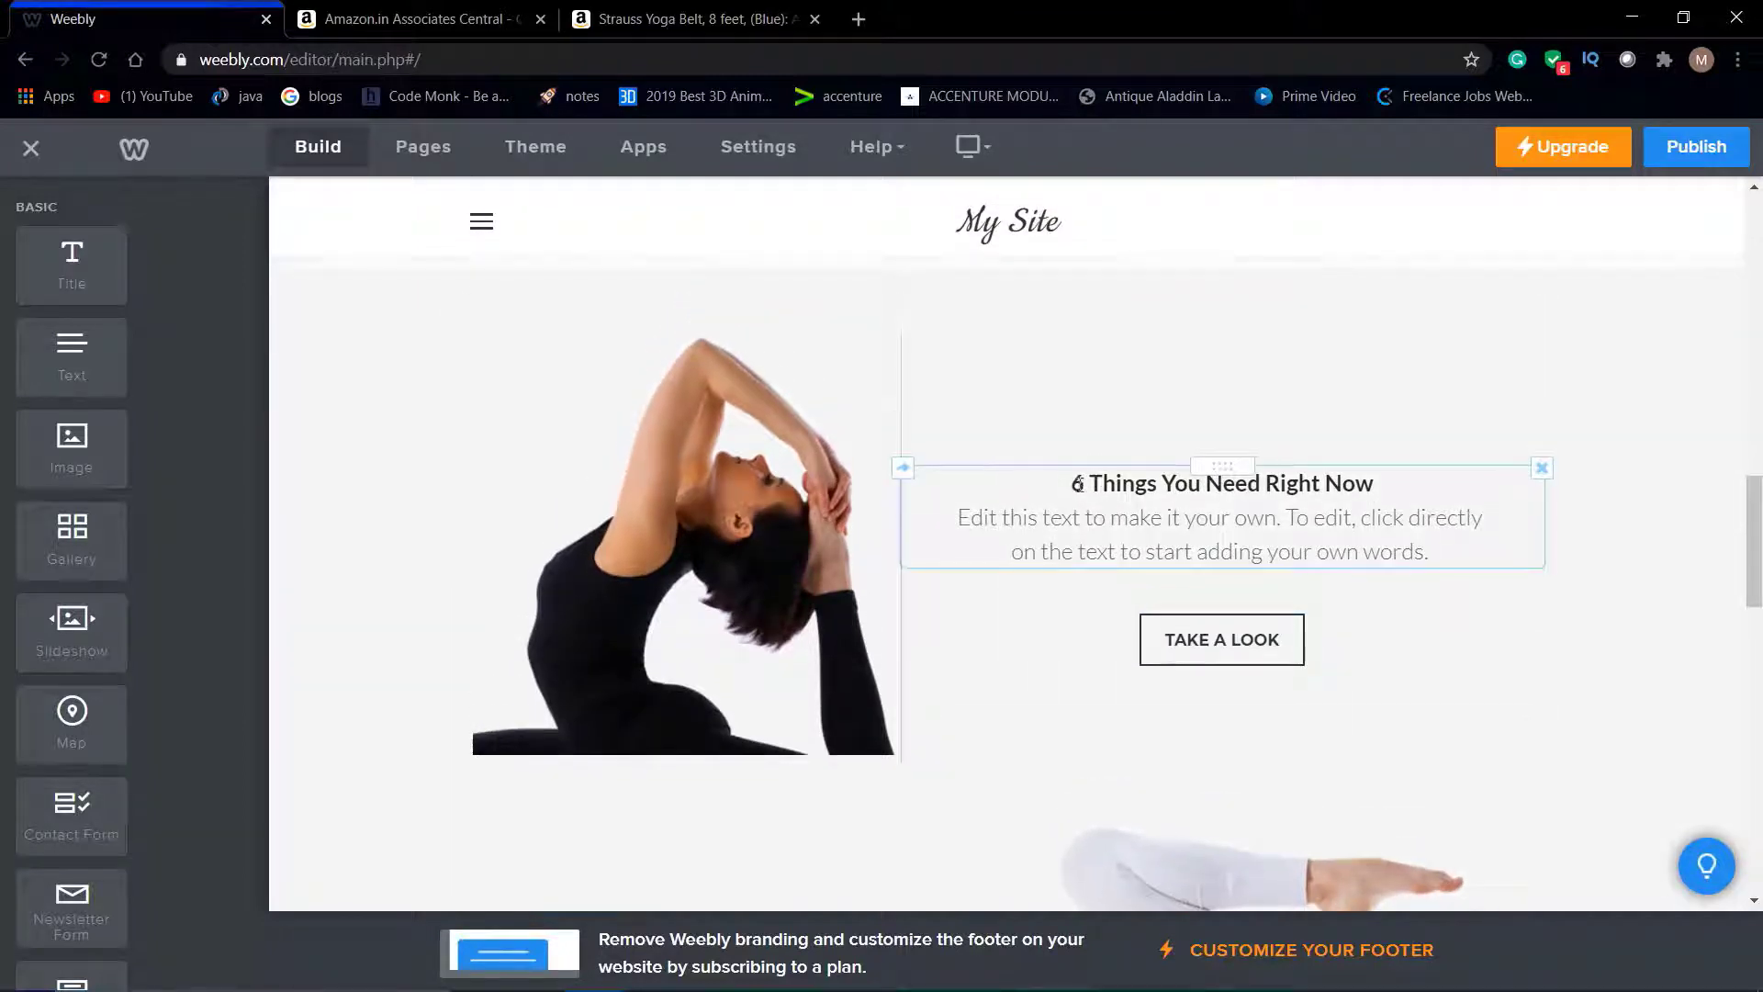
click(1080, 484)
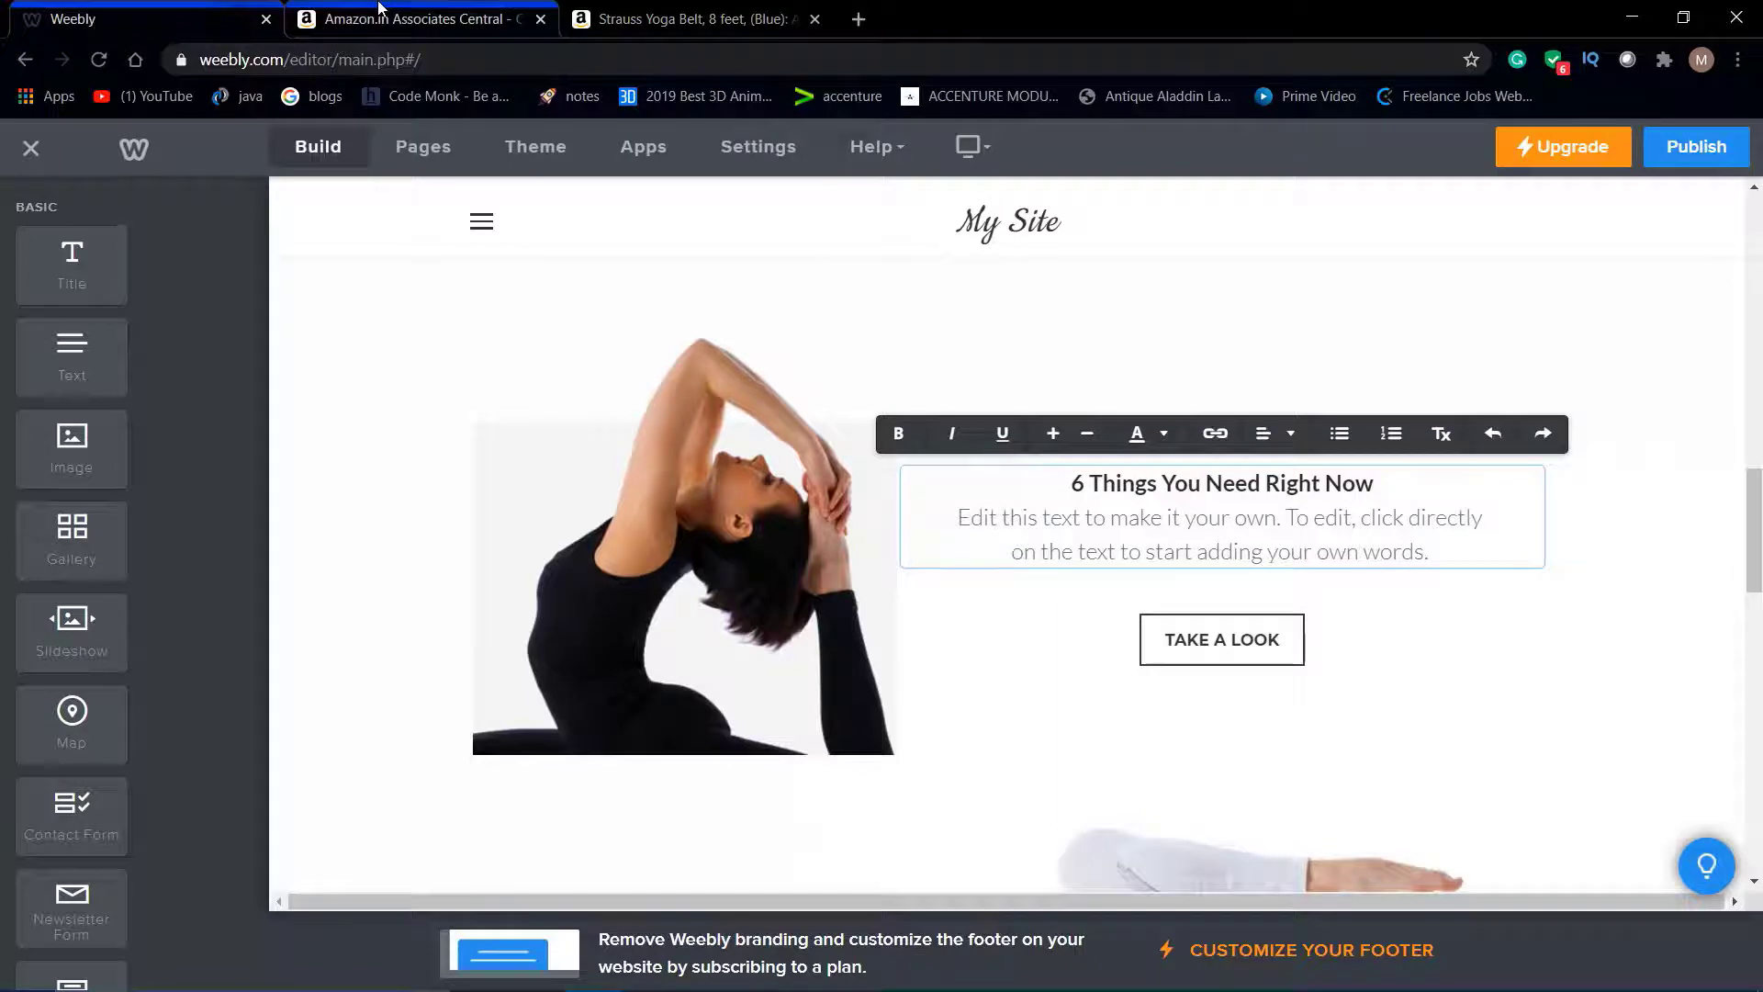
click(404, 18)
scroll(829, 551, up, 5)
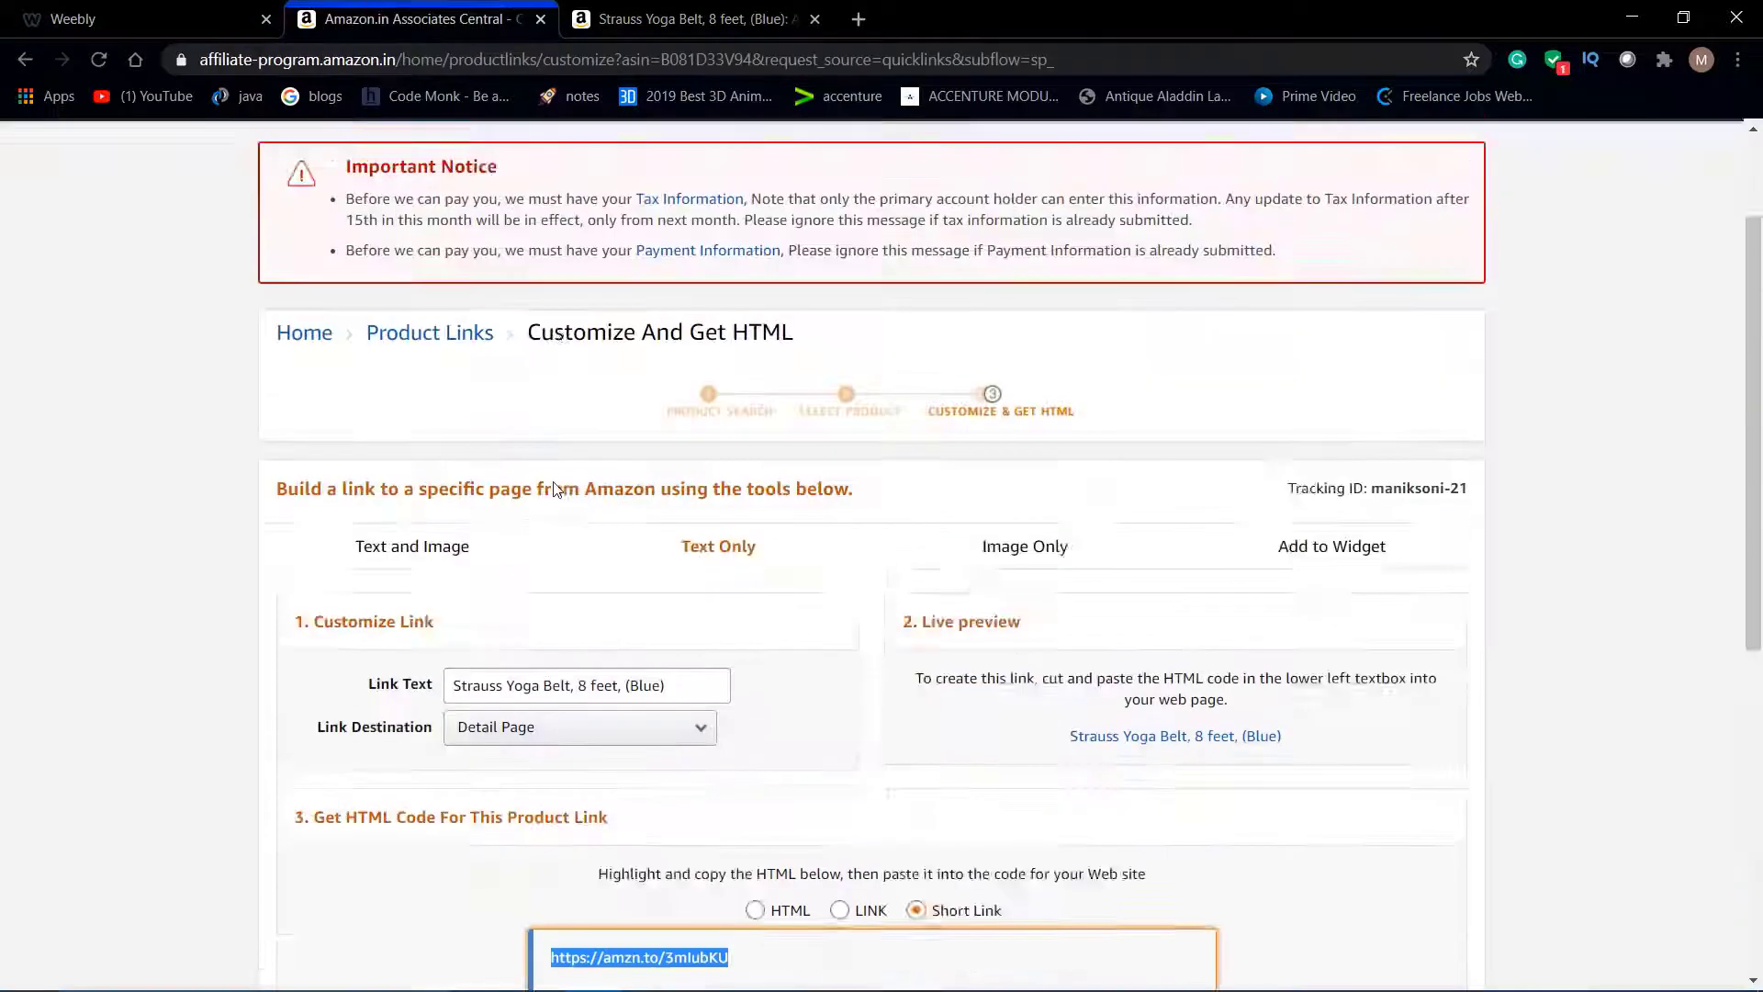
scroll(829, 551, left, 5)
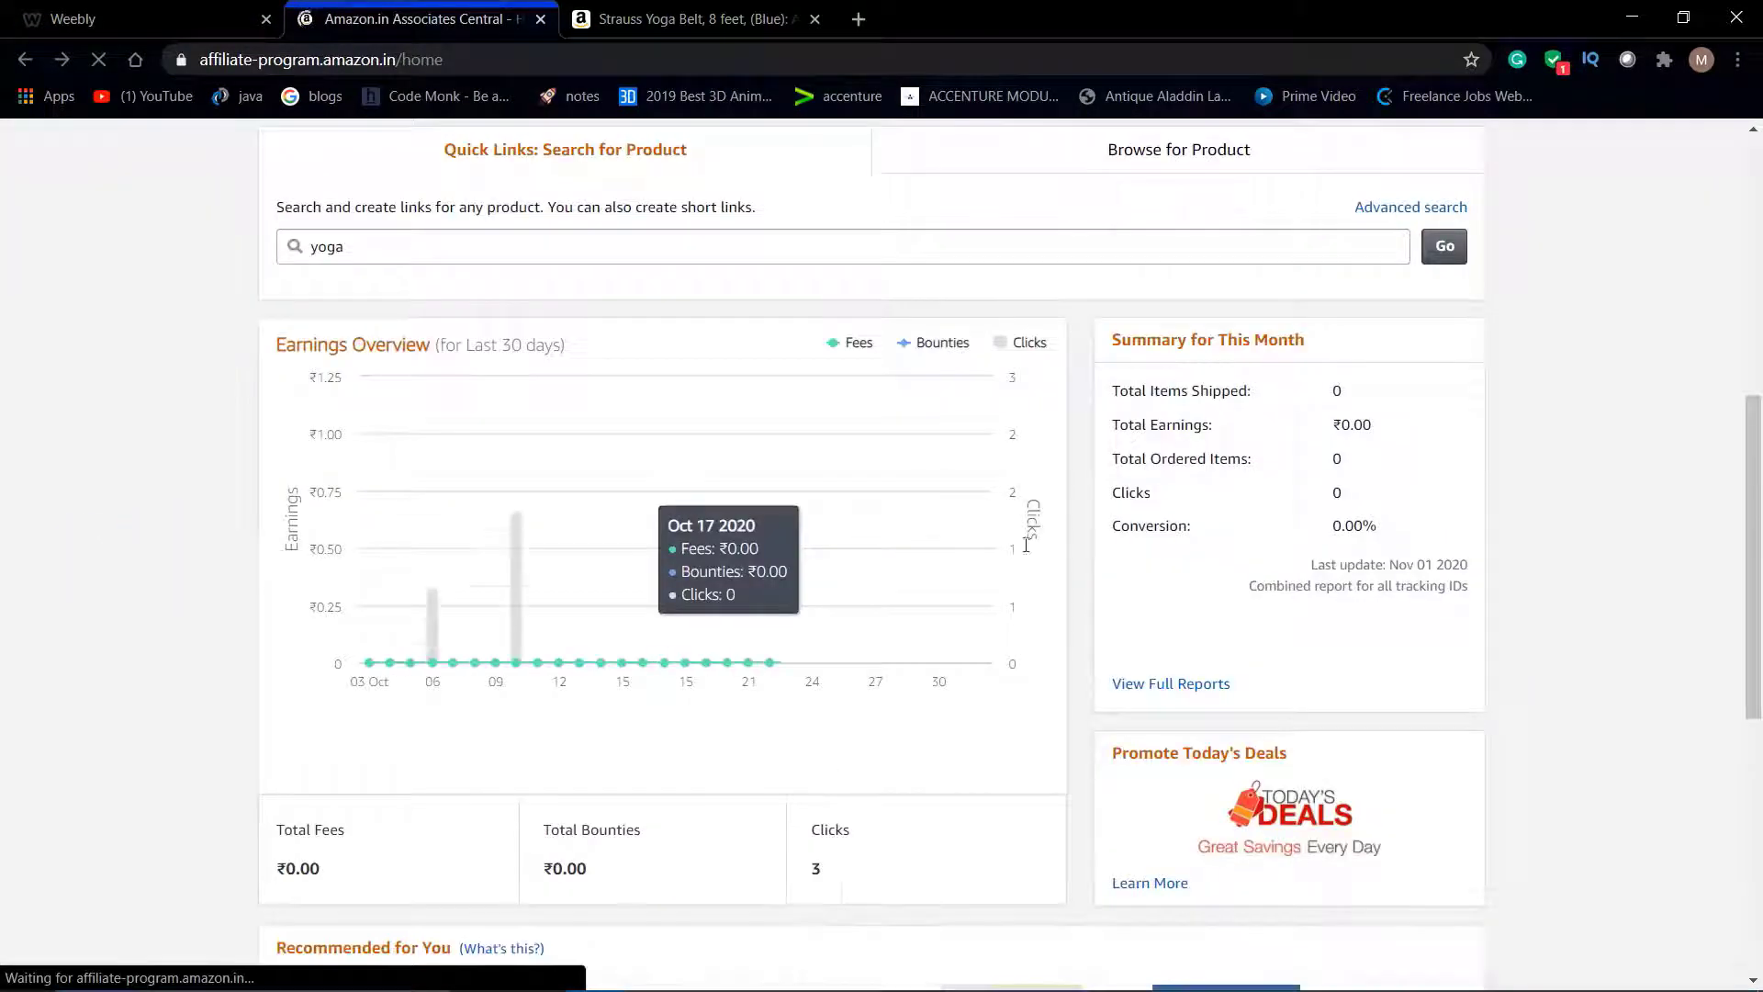
click(1442, 285)
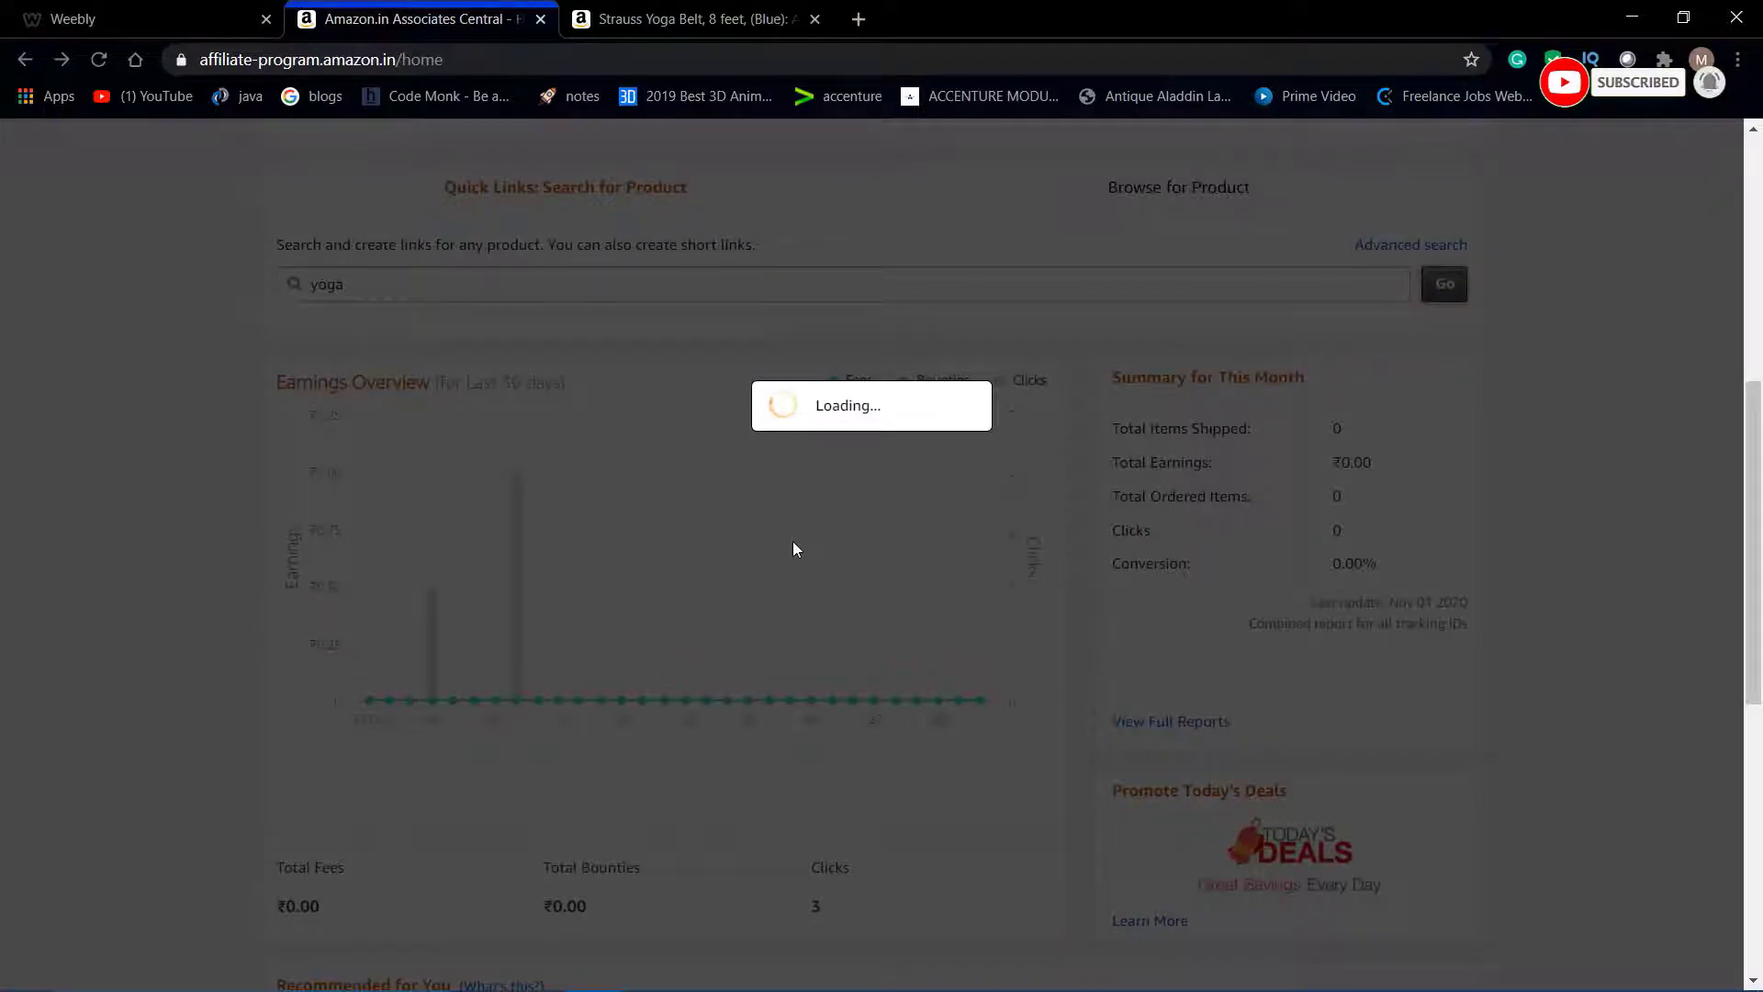
scroll(416, 614, down, 2)
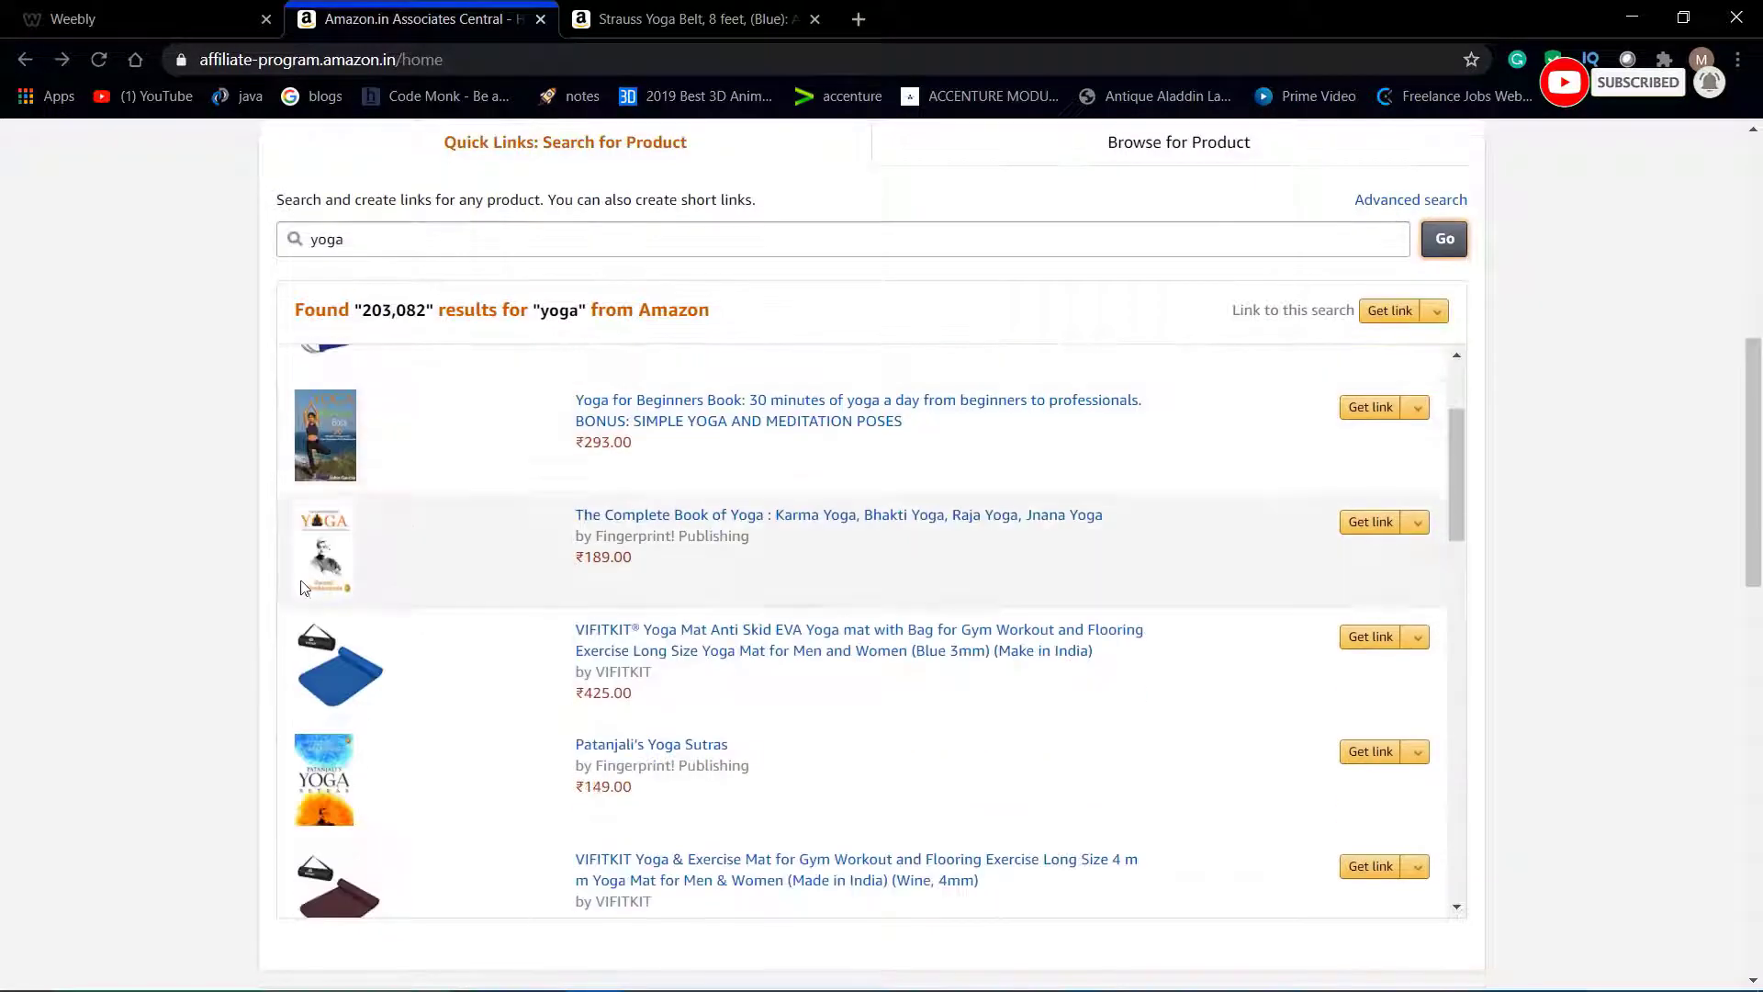
scroll(323, 772, down, 12)
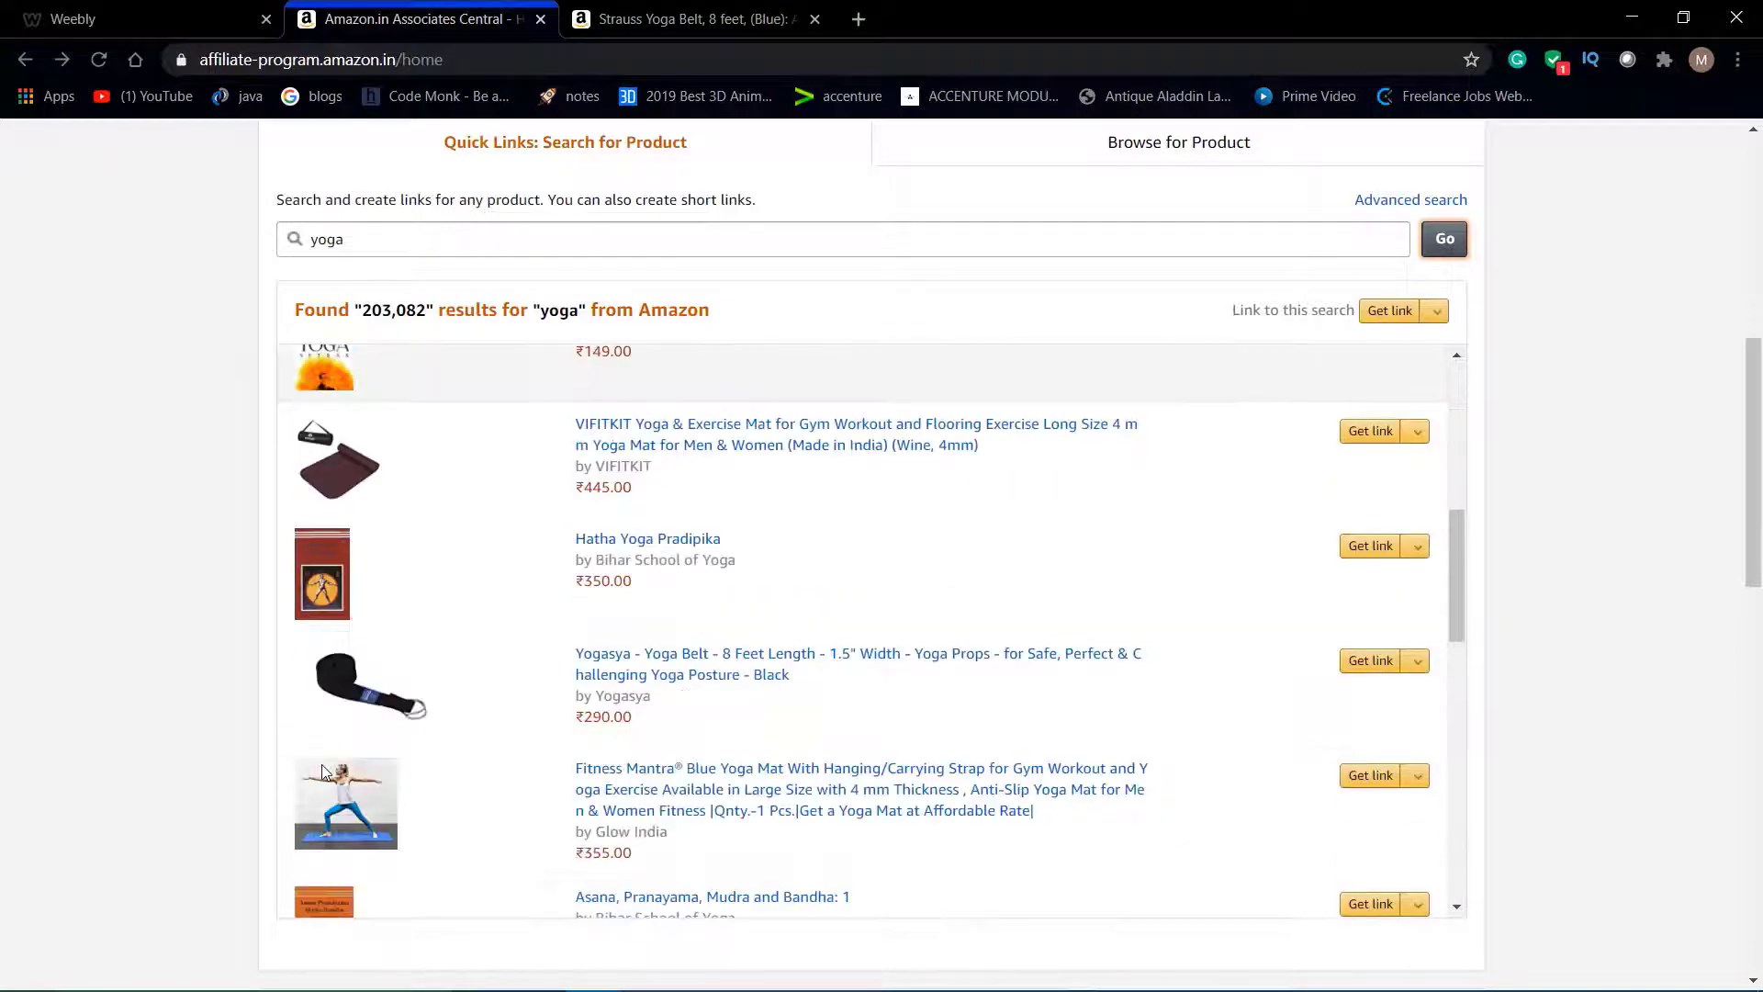
scroll(323, 771, down, 2)
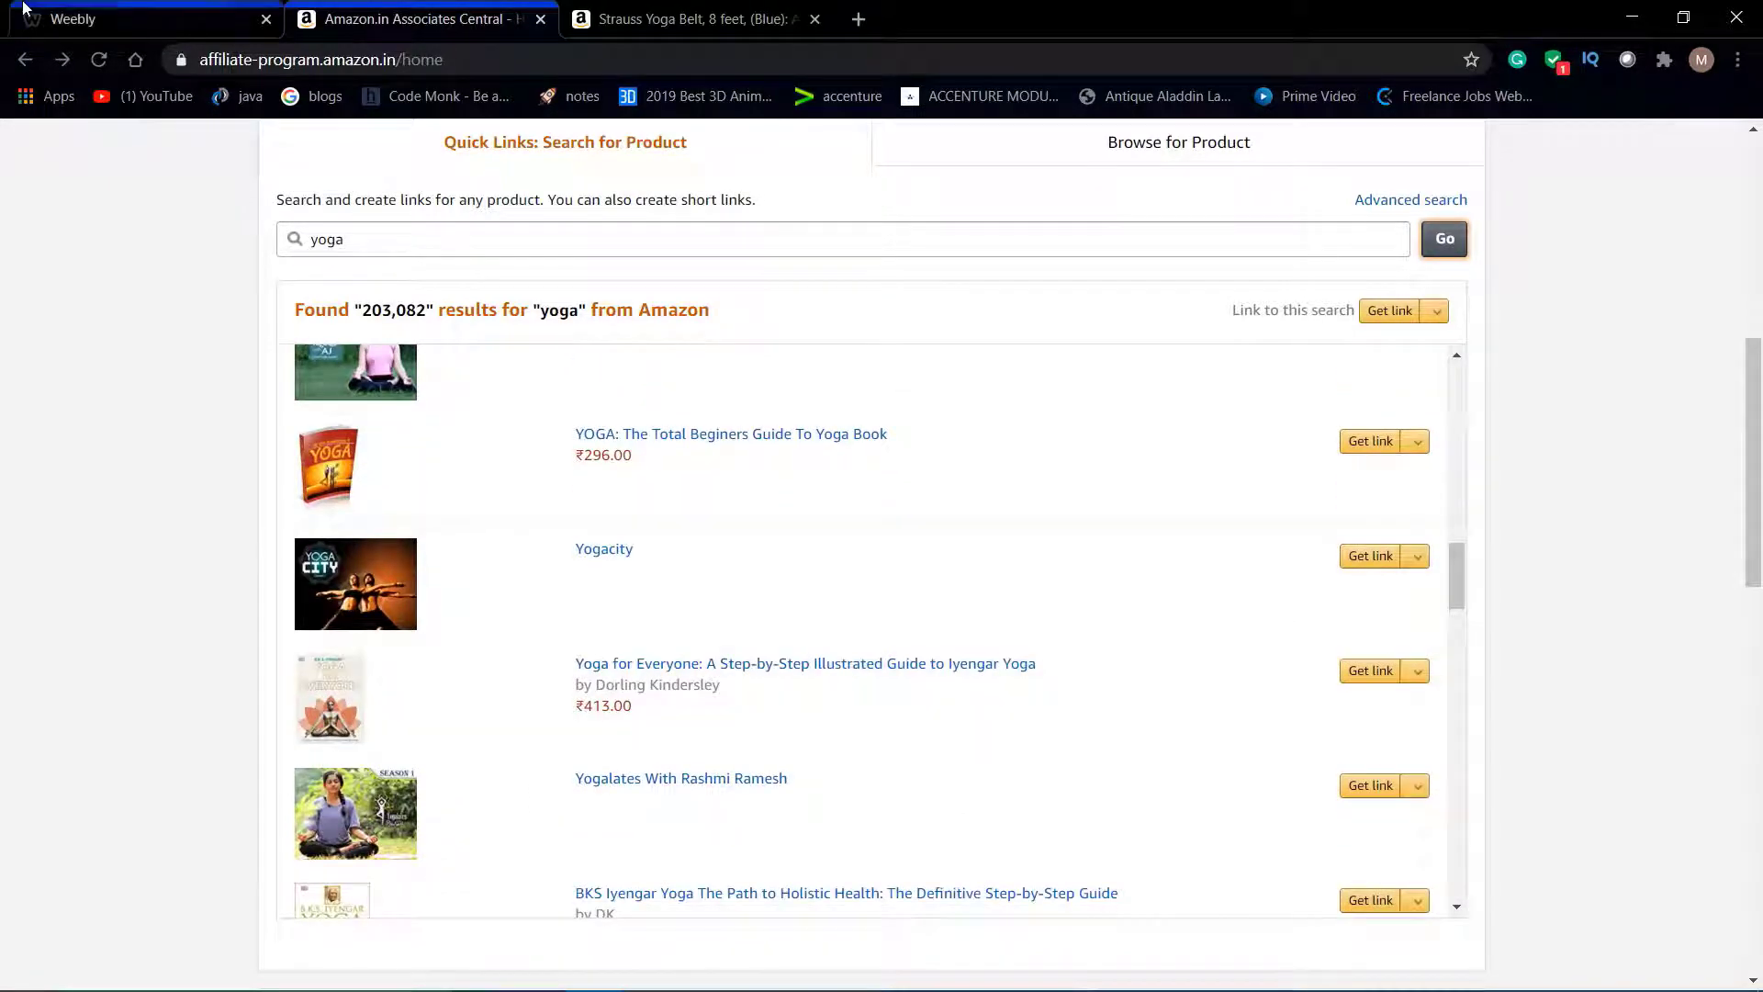
Return to the Weebly editor, start publishing the site and search for the domain name "fitnesshealthyyoga".
click(89, 7)
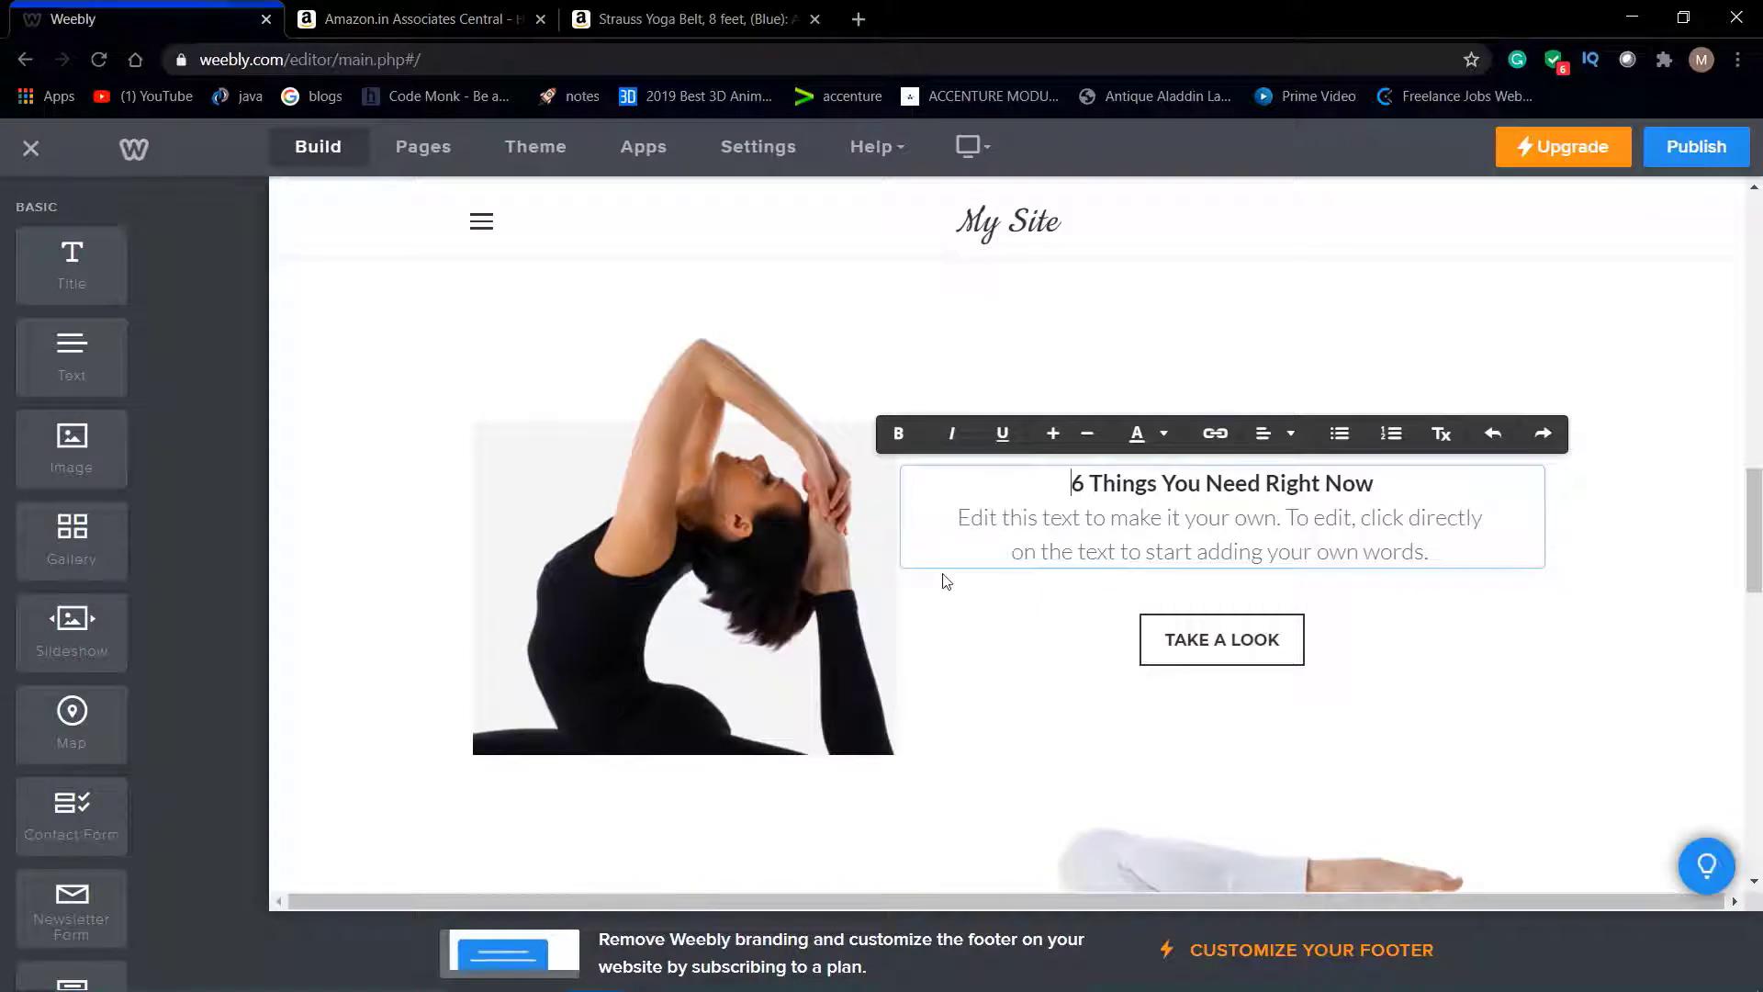
scroll(946, 580, down, 3)
scroll(942, 579, up, 10)
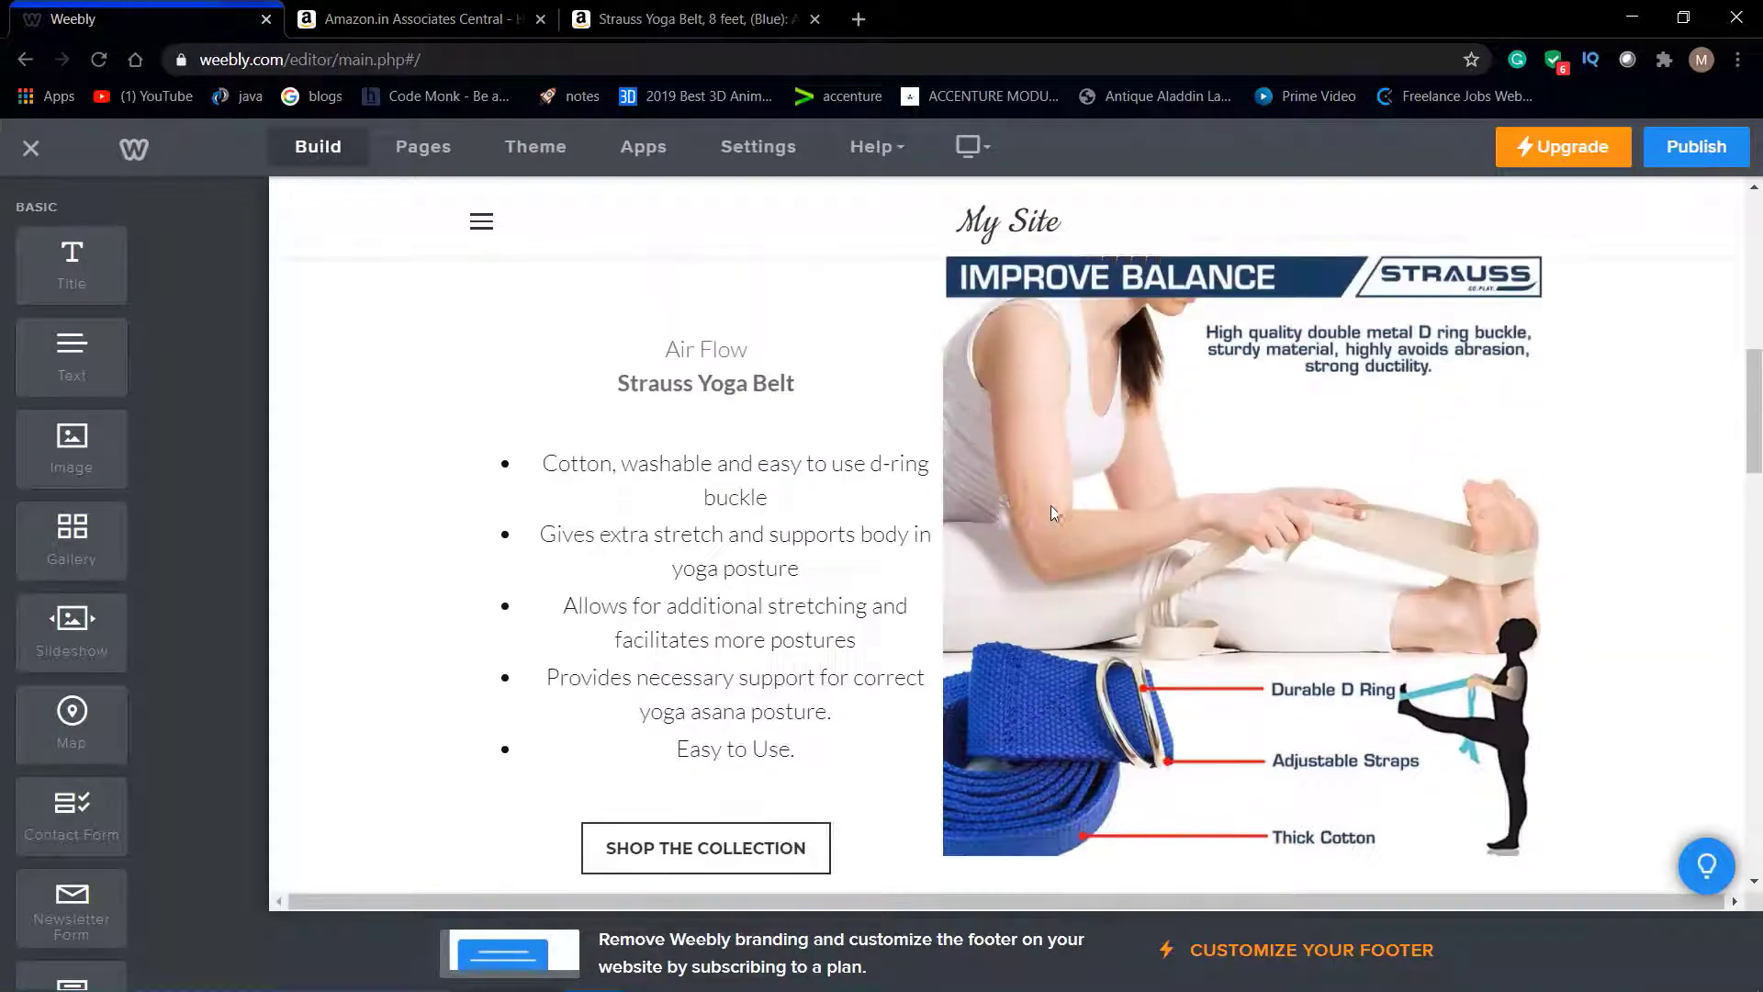
scroll(1053, 511, up, 8)
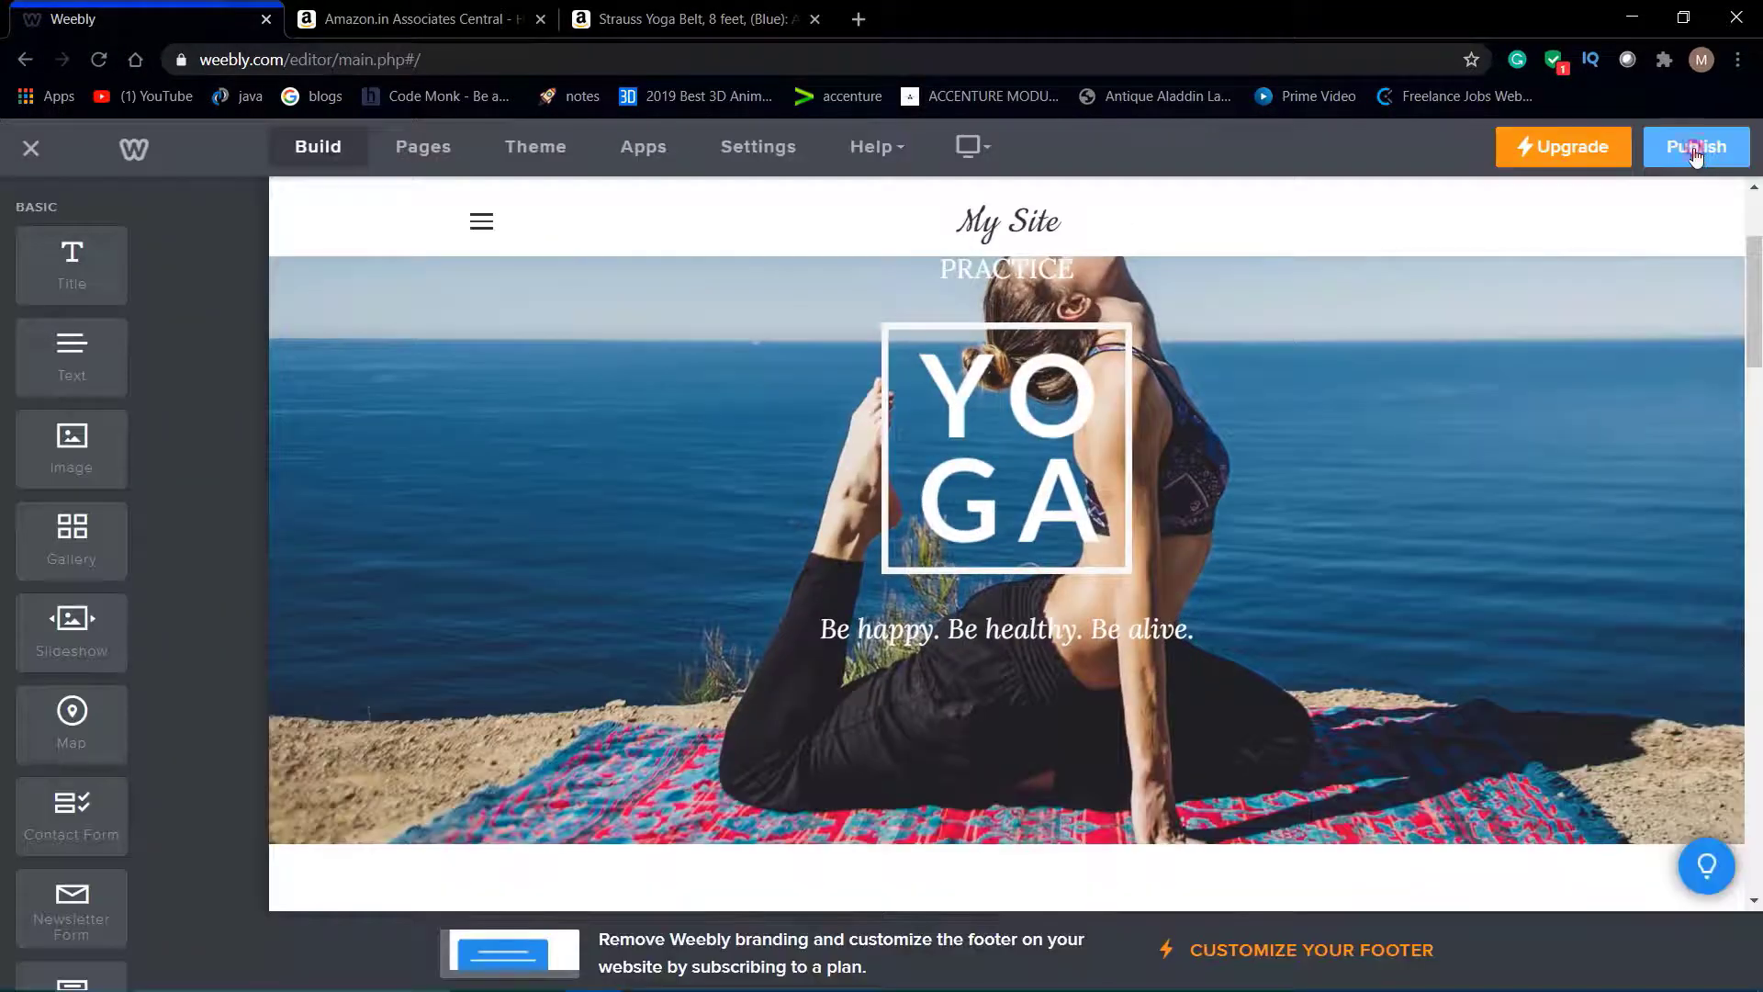
click(1696, 152)
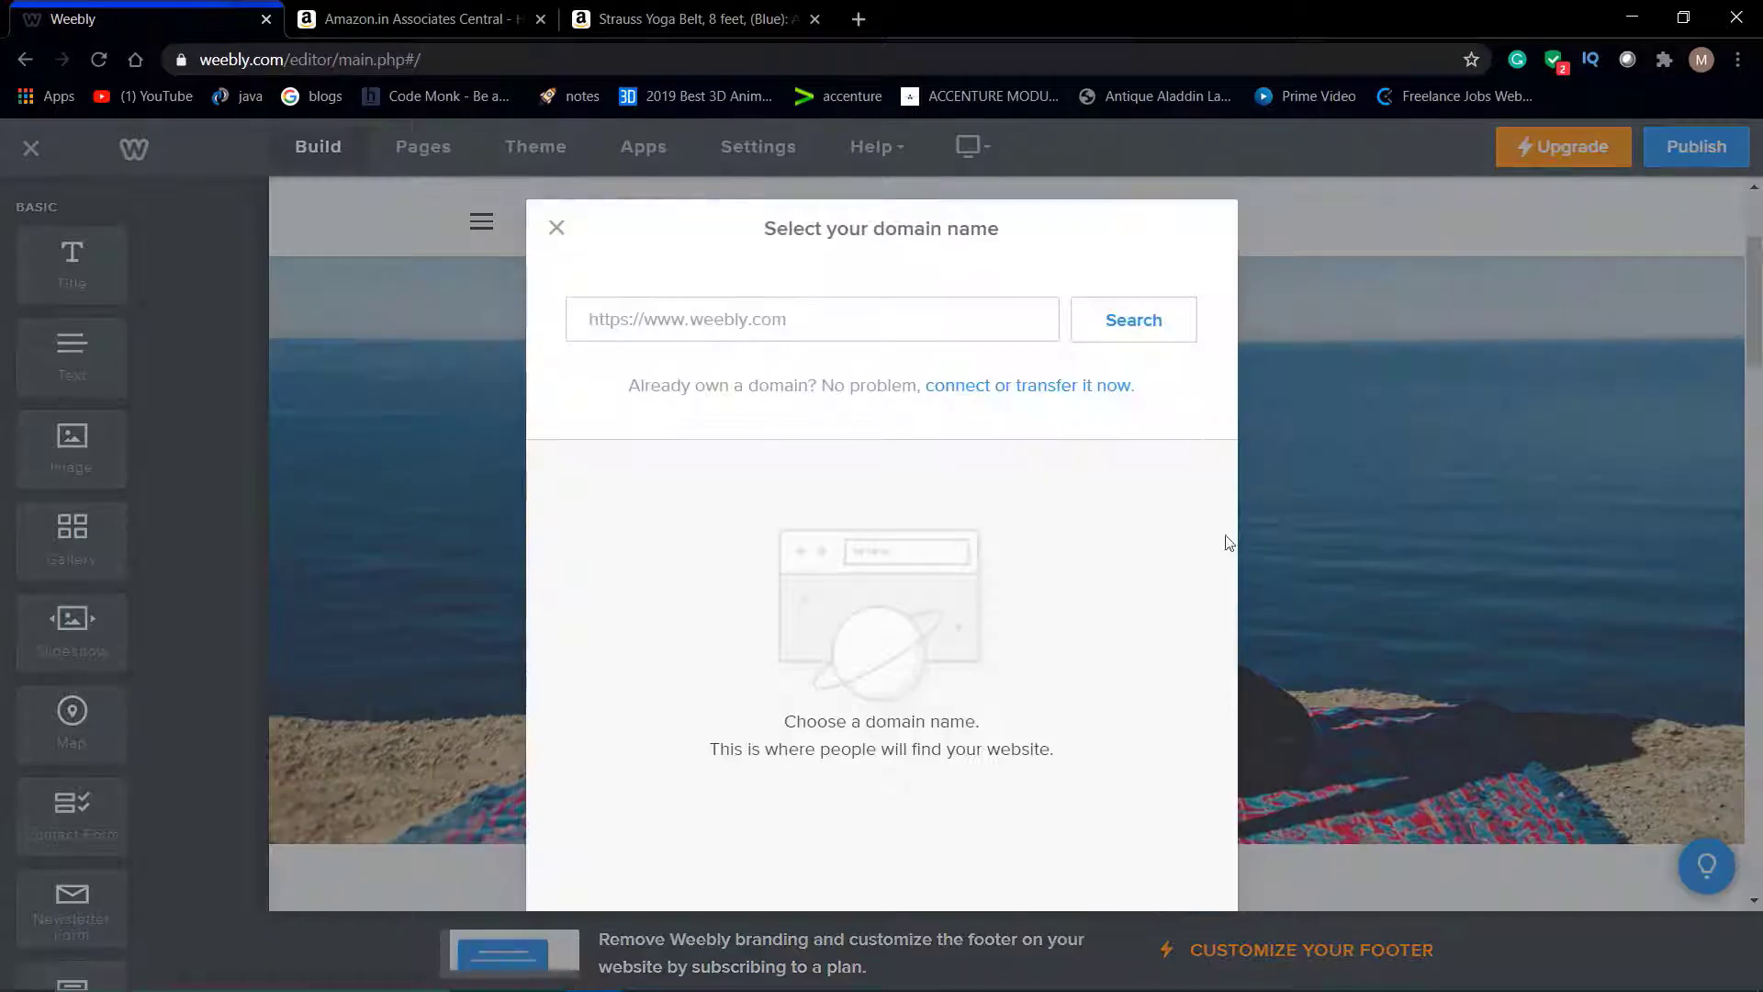
click(806, 330)
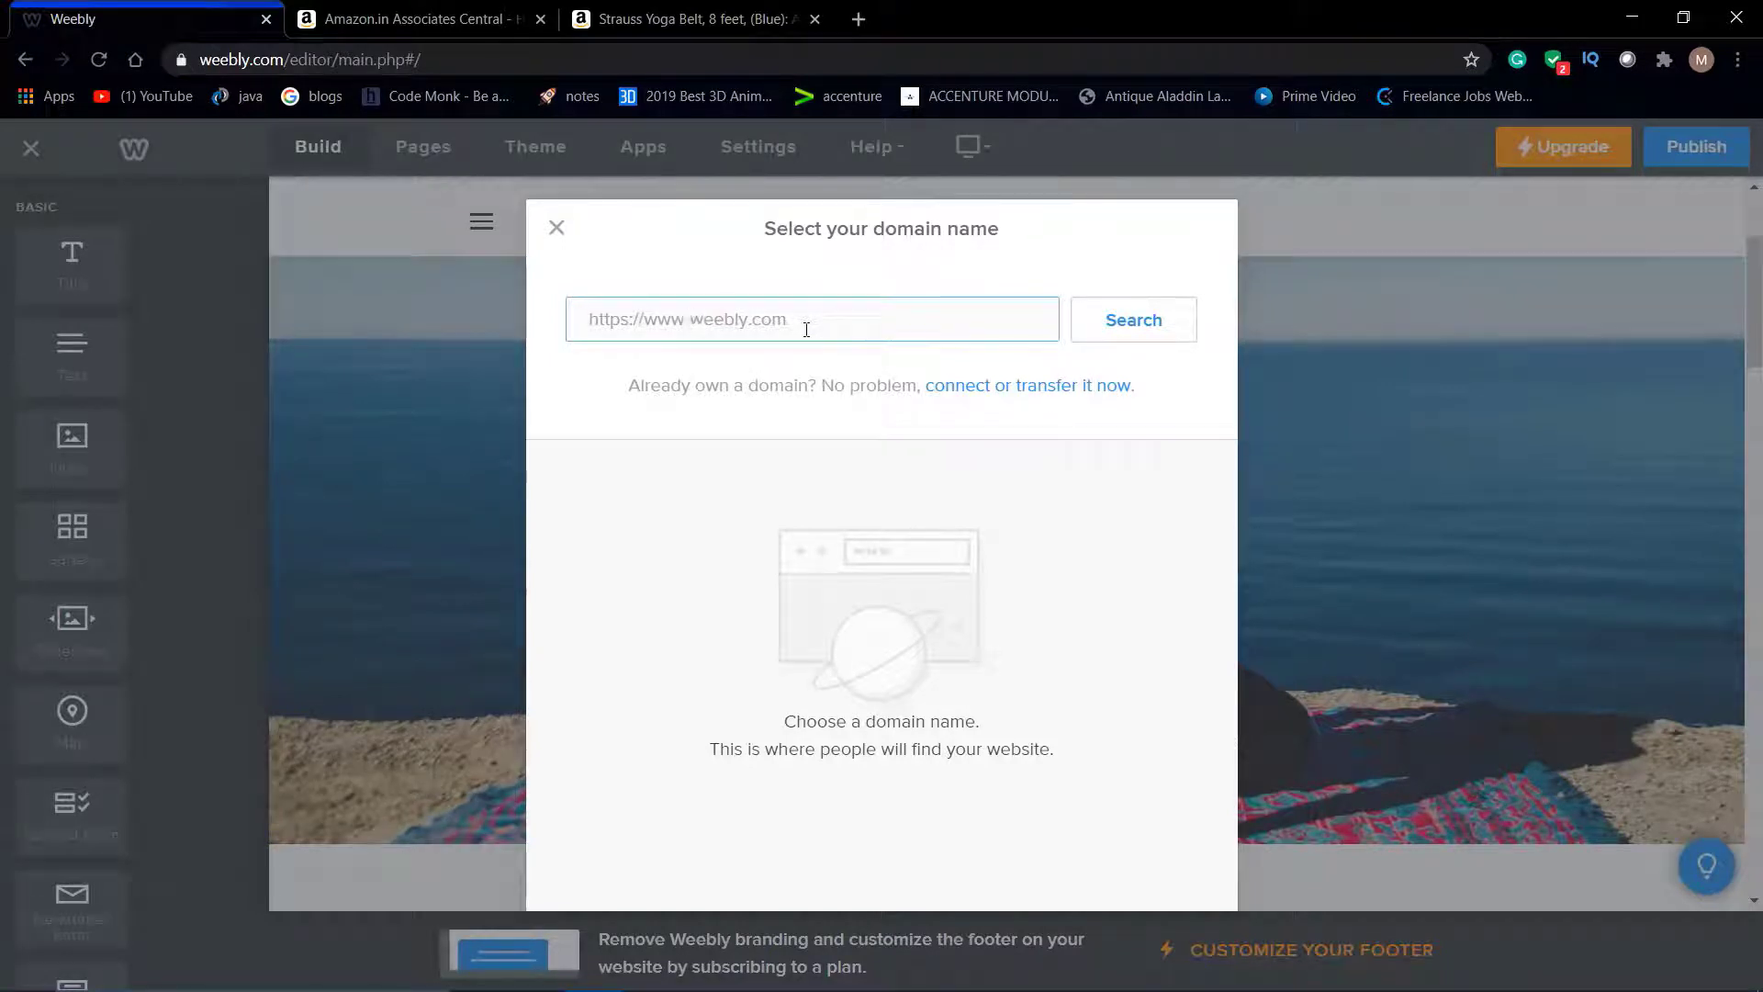
text(f)
text(itnesshealthyyoga)
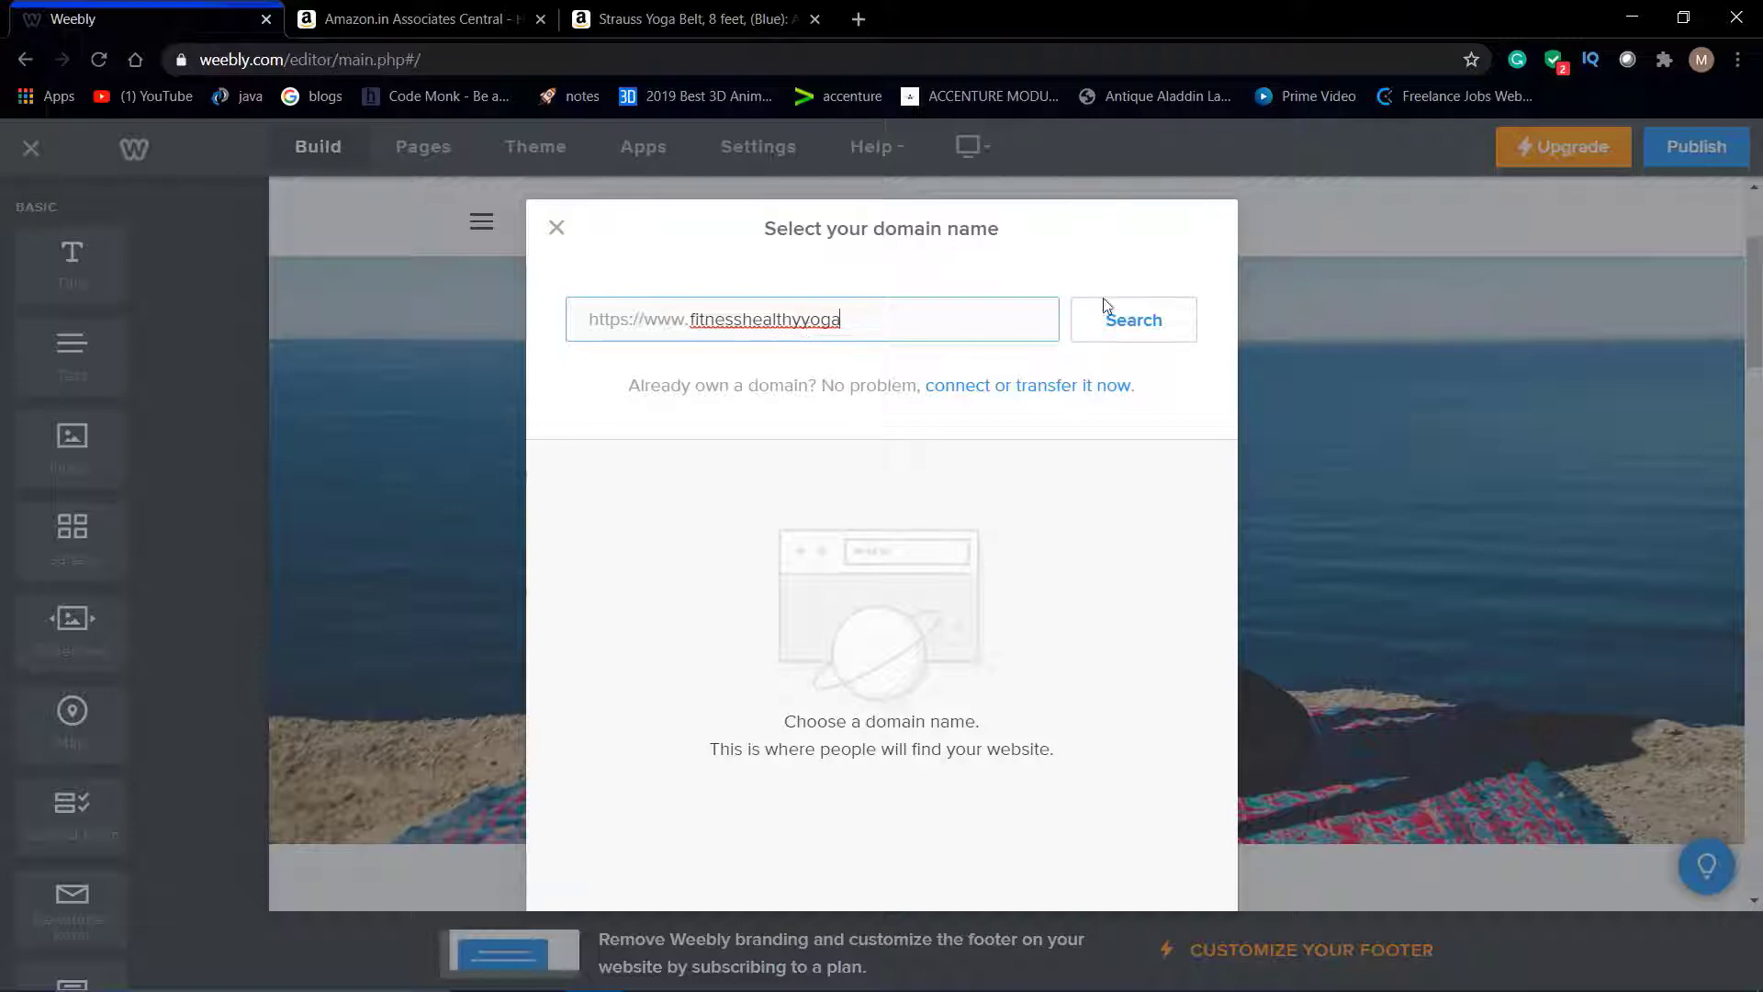
click(1133, 337)
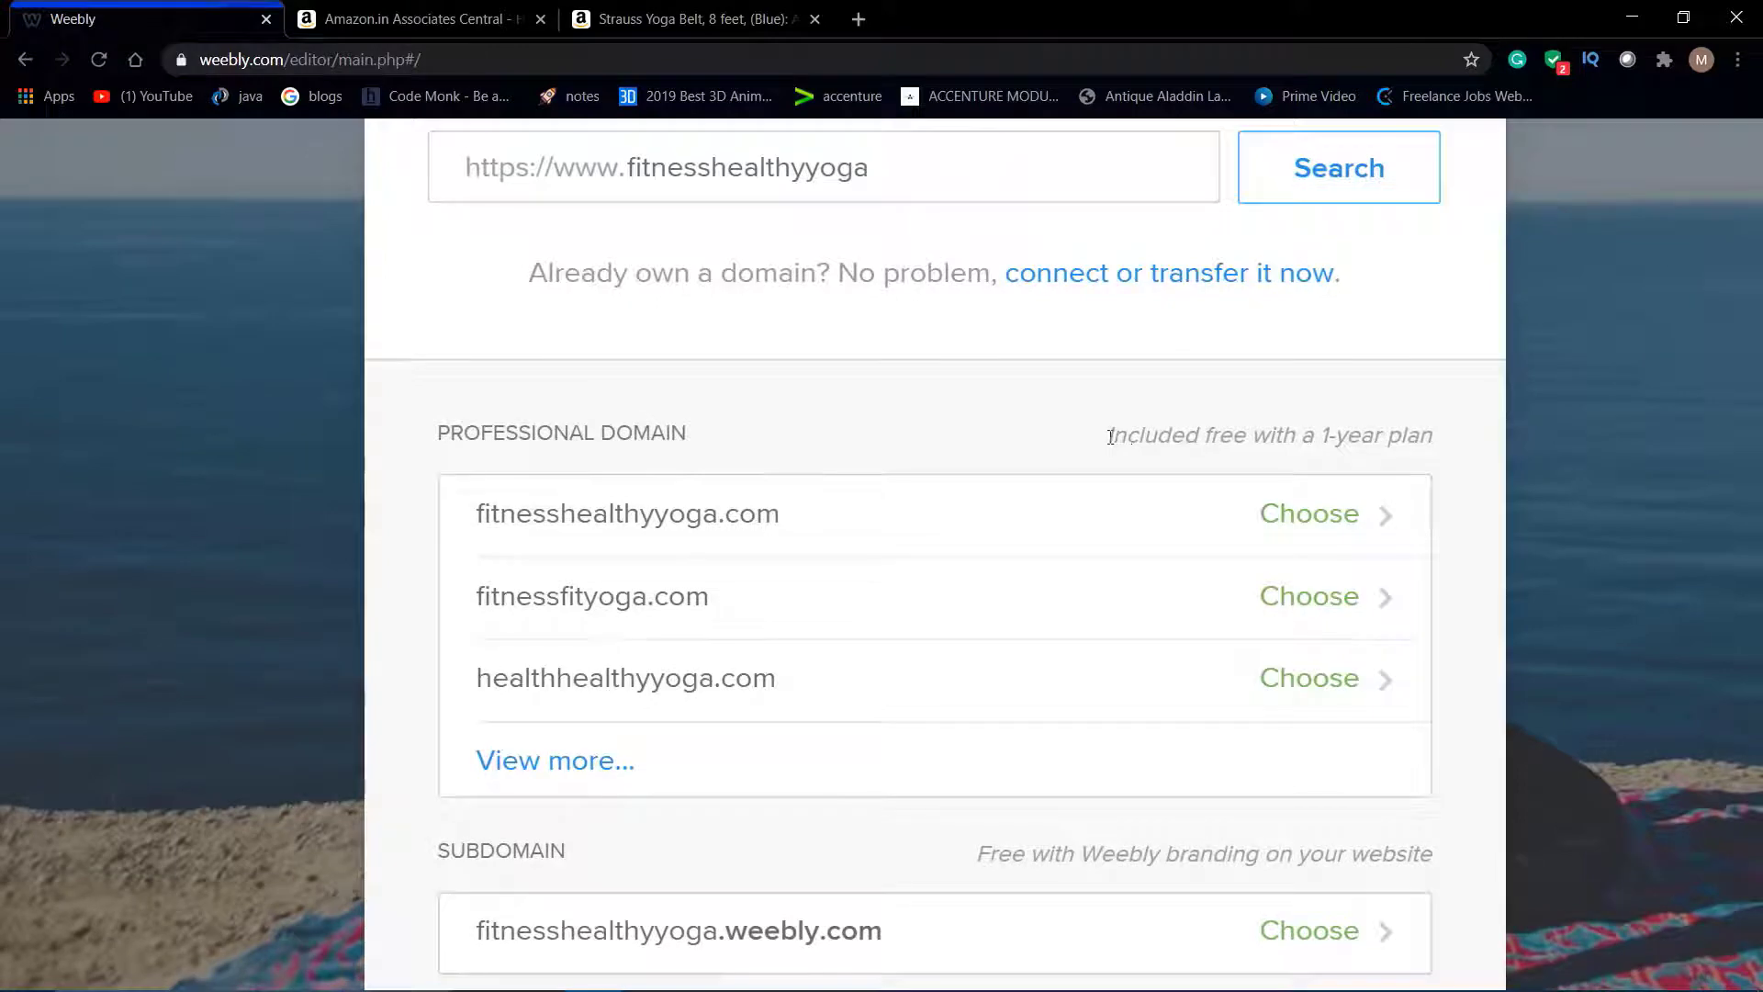
Choose the free subdomain fitnesshealthyyoga.weebly.com and finish its setup to publish the website.
drag(1109, 435, 1438, 432)
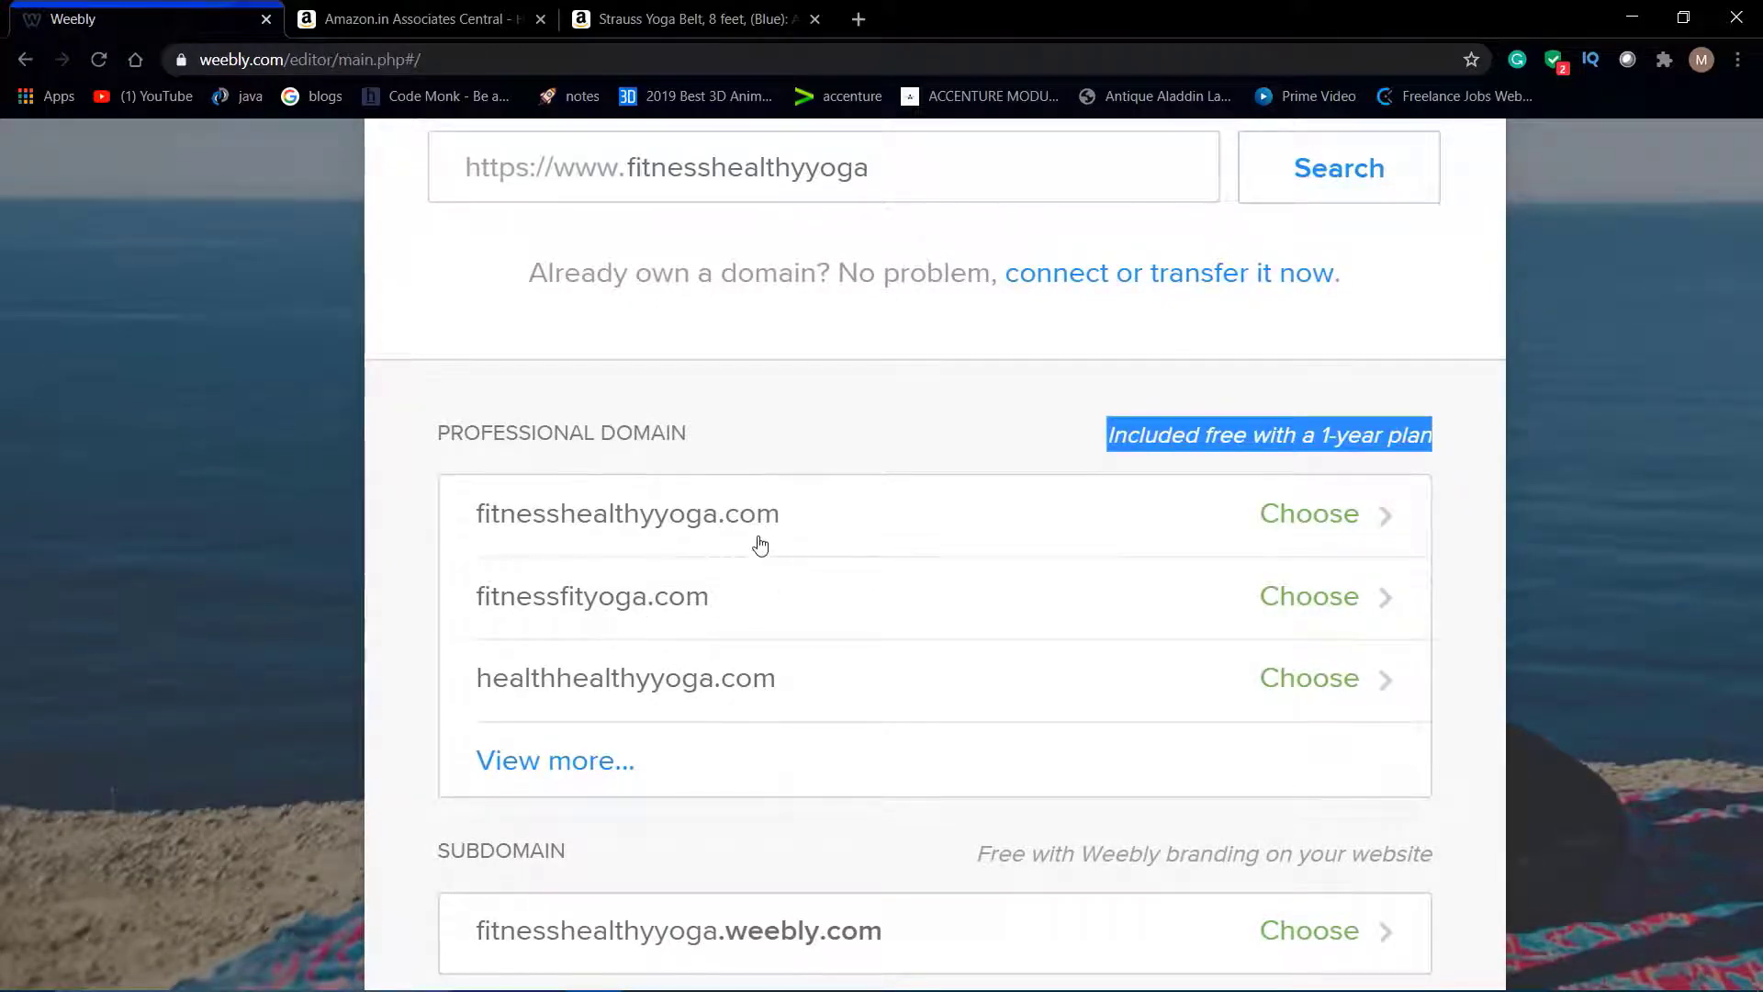
scroll(759, 545, down, 1)
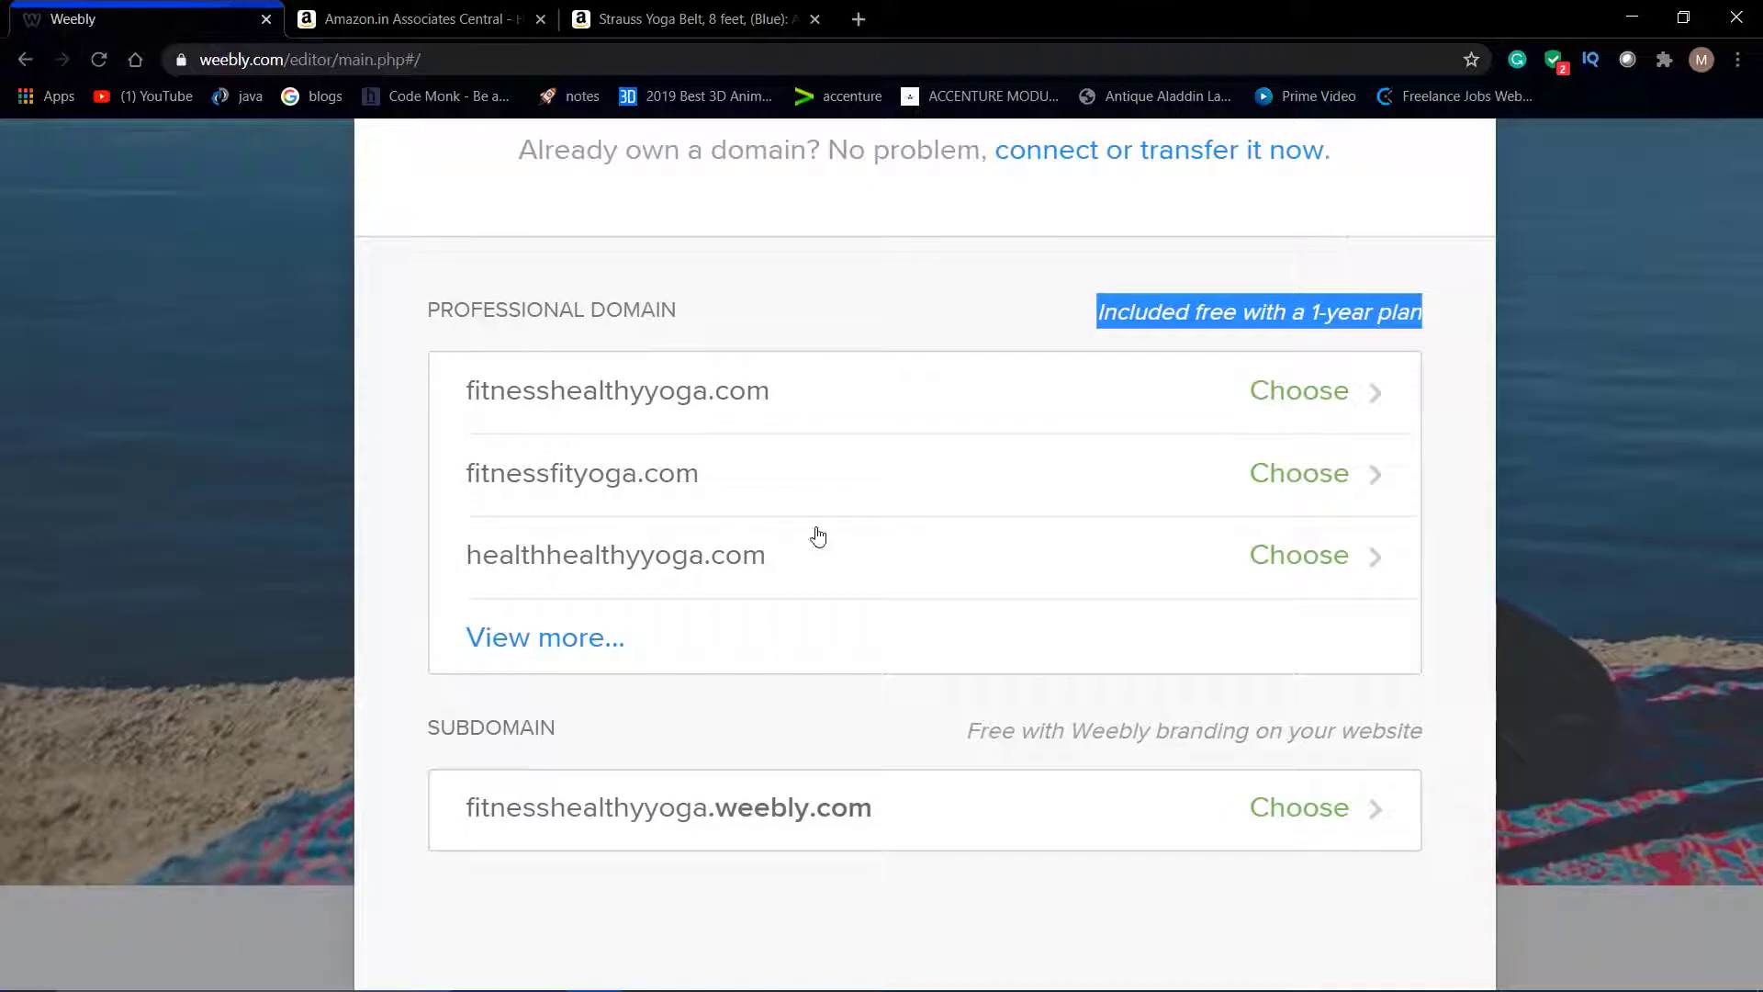
scroll(817, 537, down, 5)
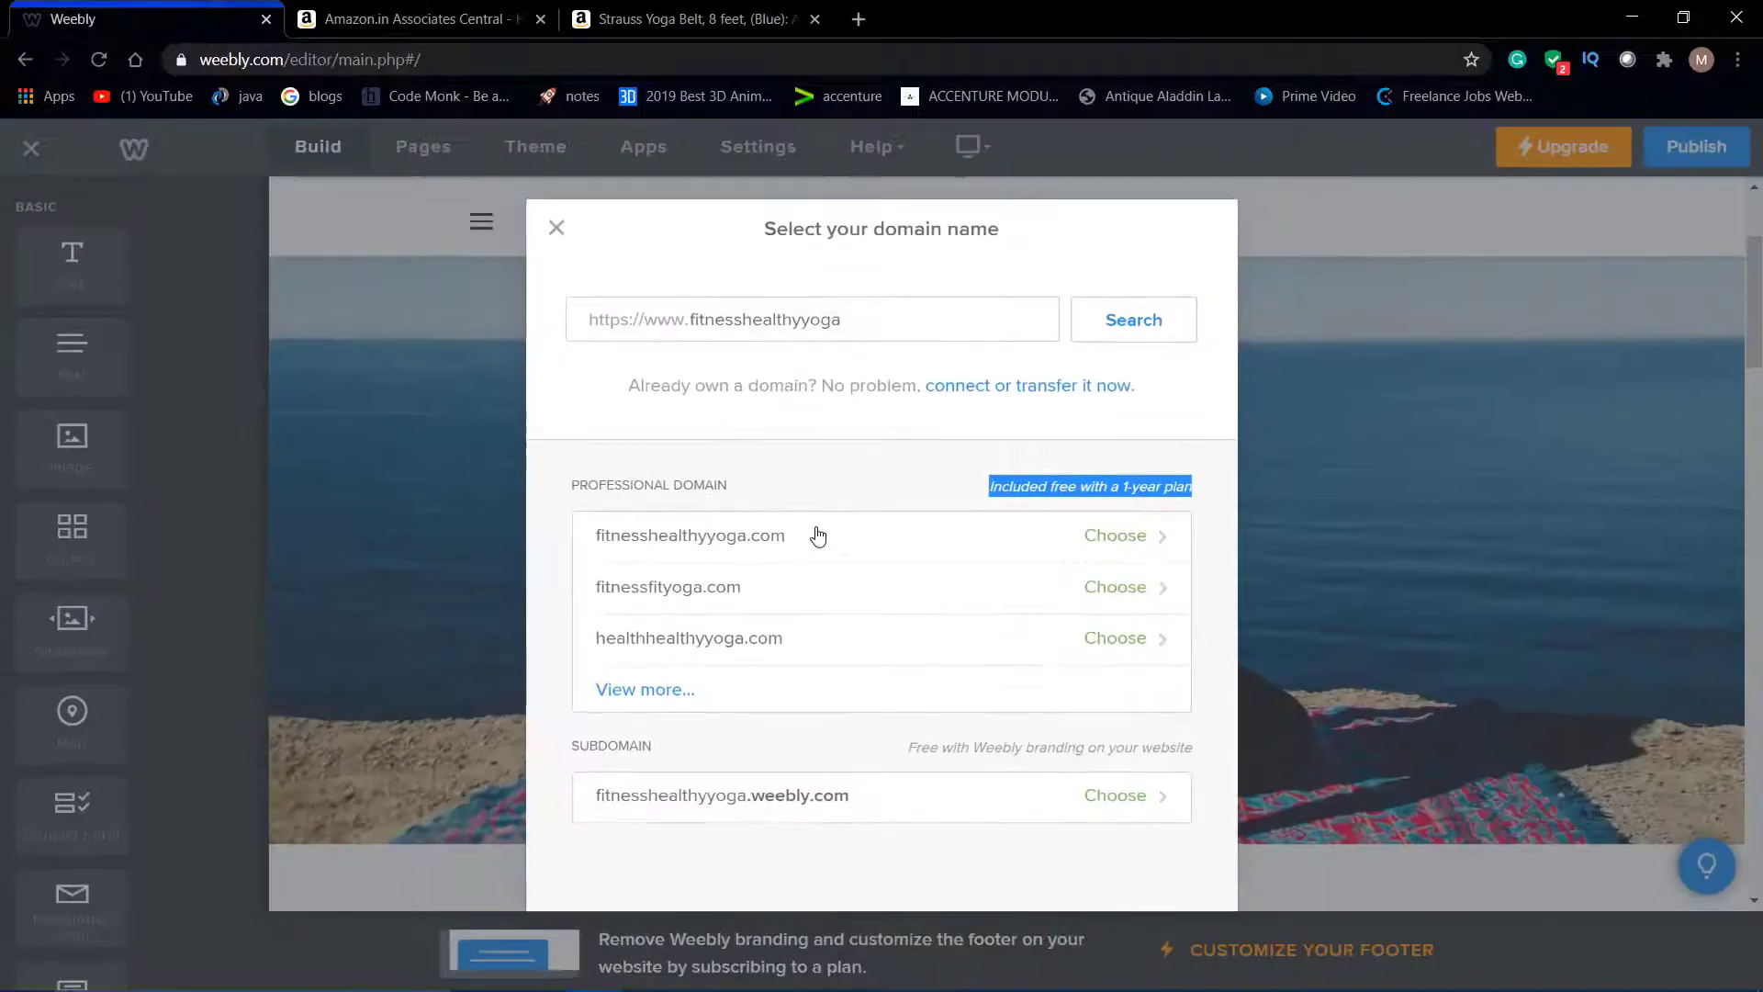
click(1078, 799)
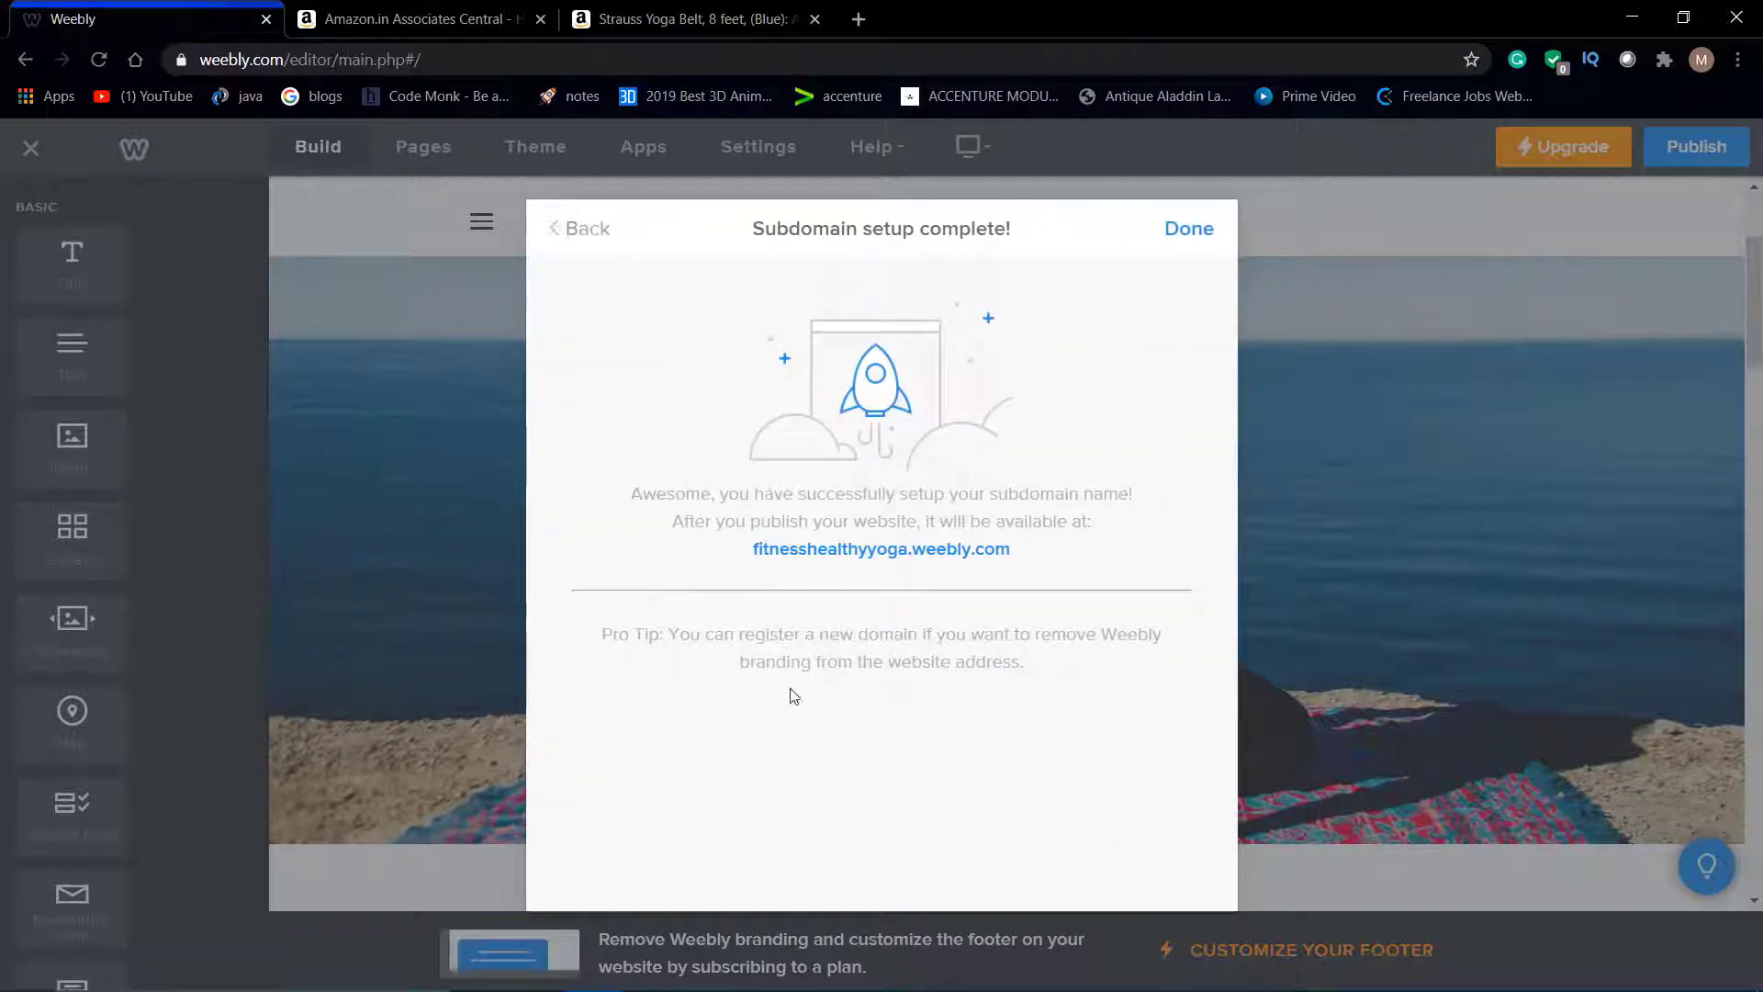
click(1189, 229)
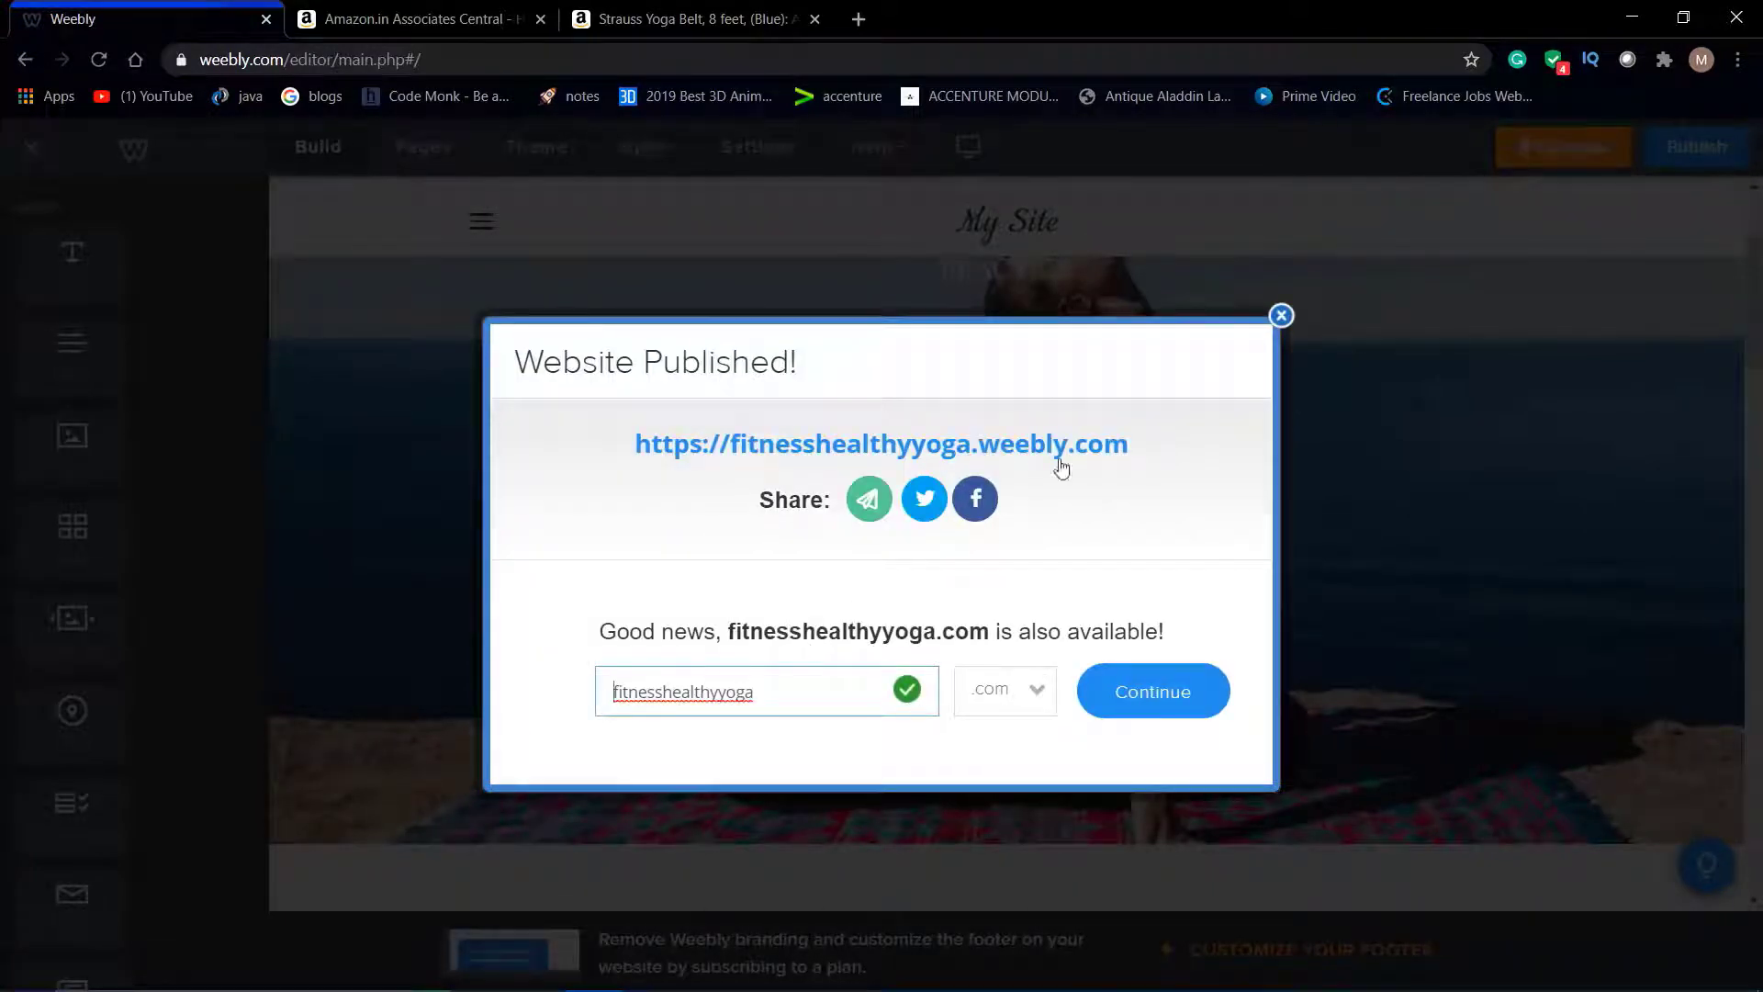
Open the published site fitnesshealthyyoga.weebly.com in a new browser tab and examine its Strauss Yoga Belt section.
drag(1128, 441, 638, 444)
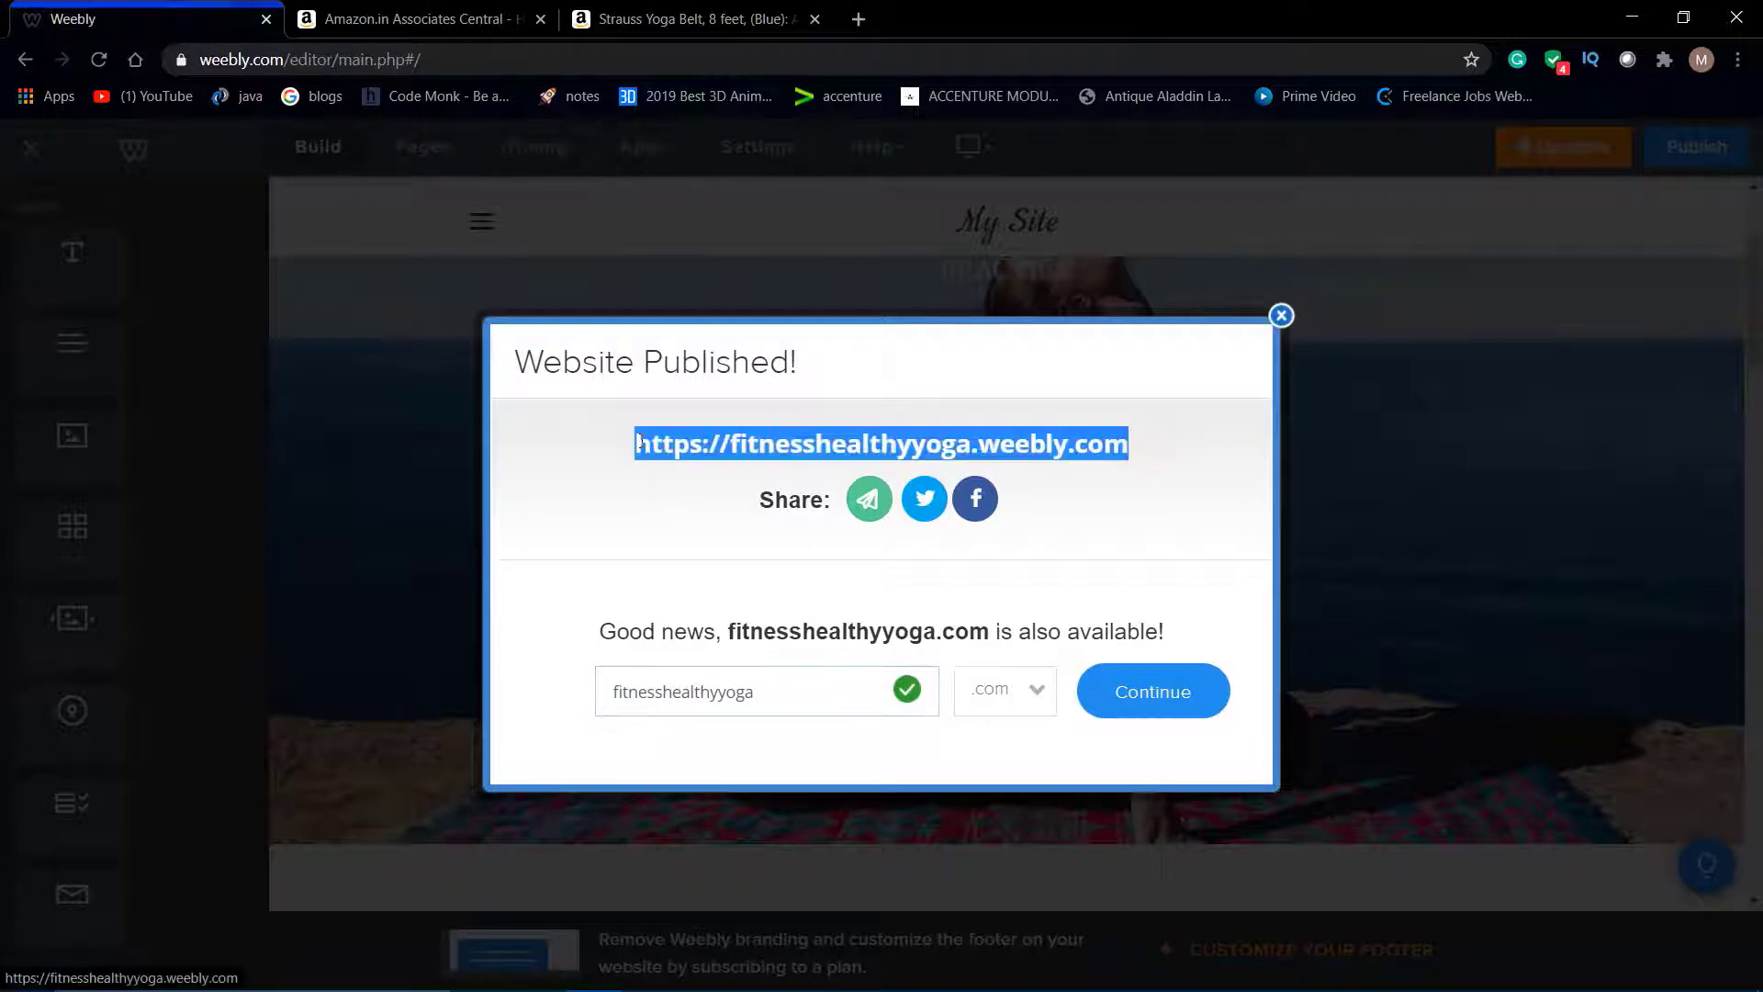
right_click(640, 446)
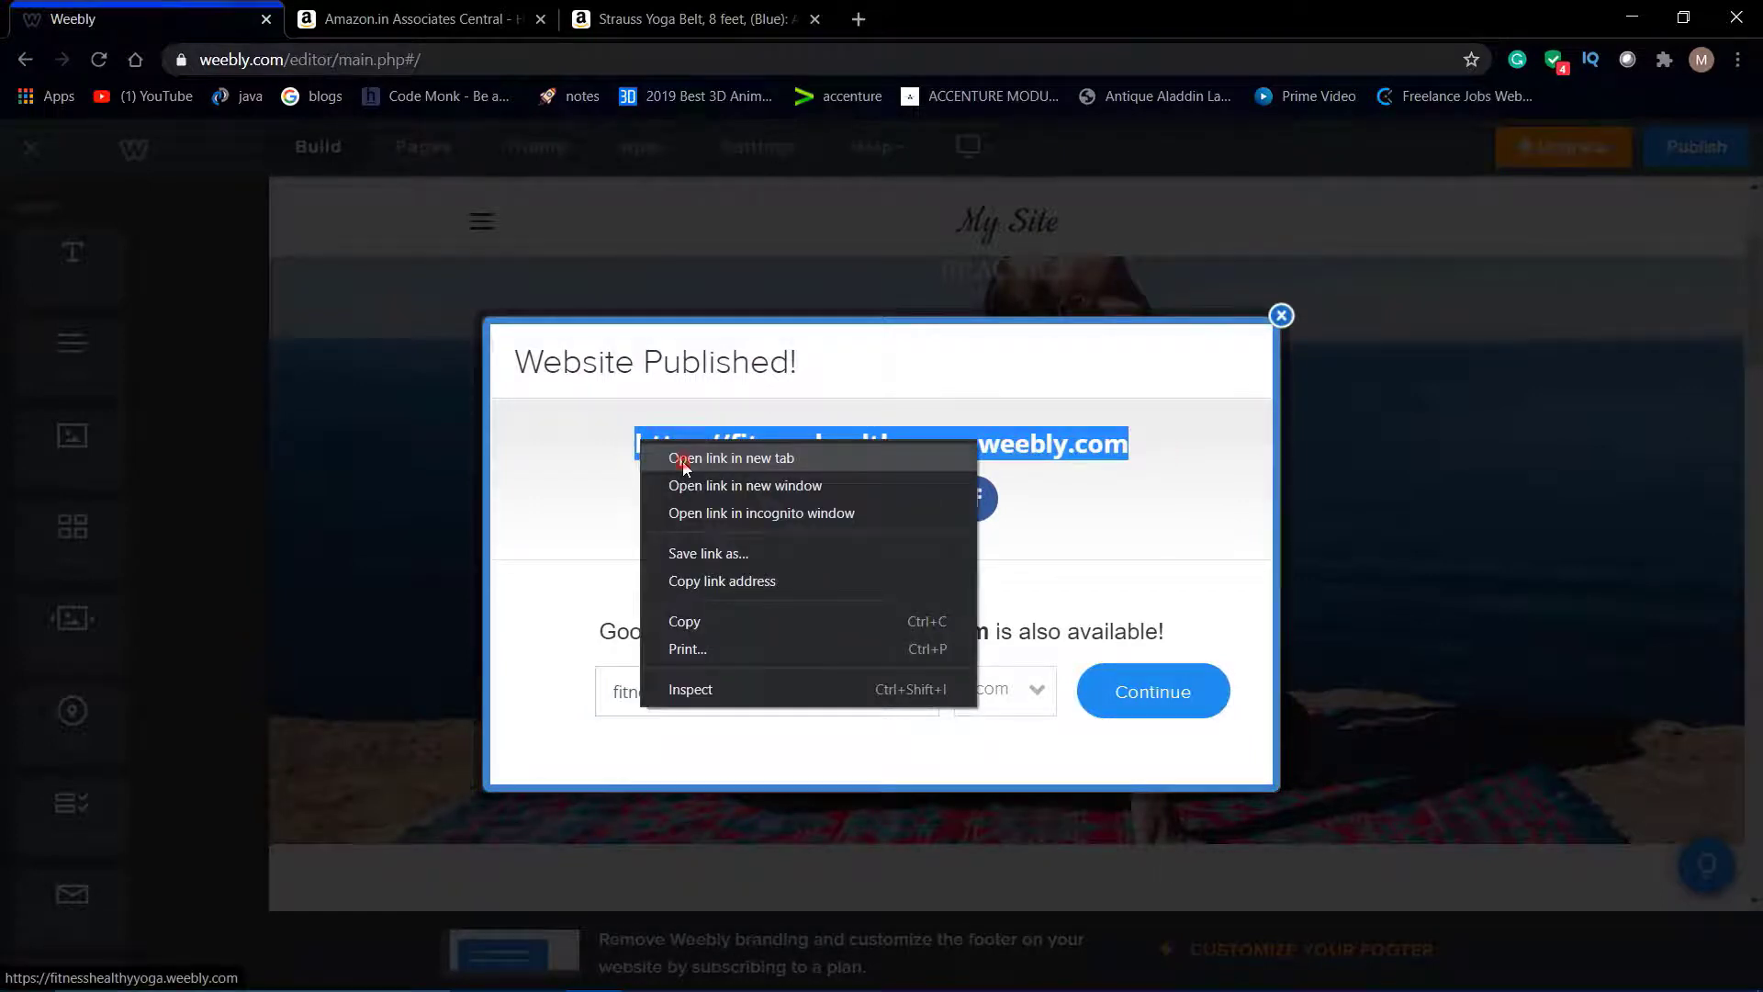
click(731, 458)
click(367, 18)
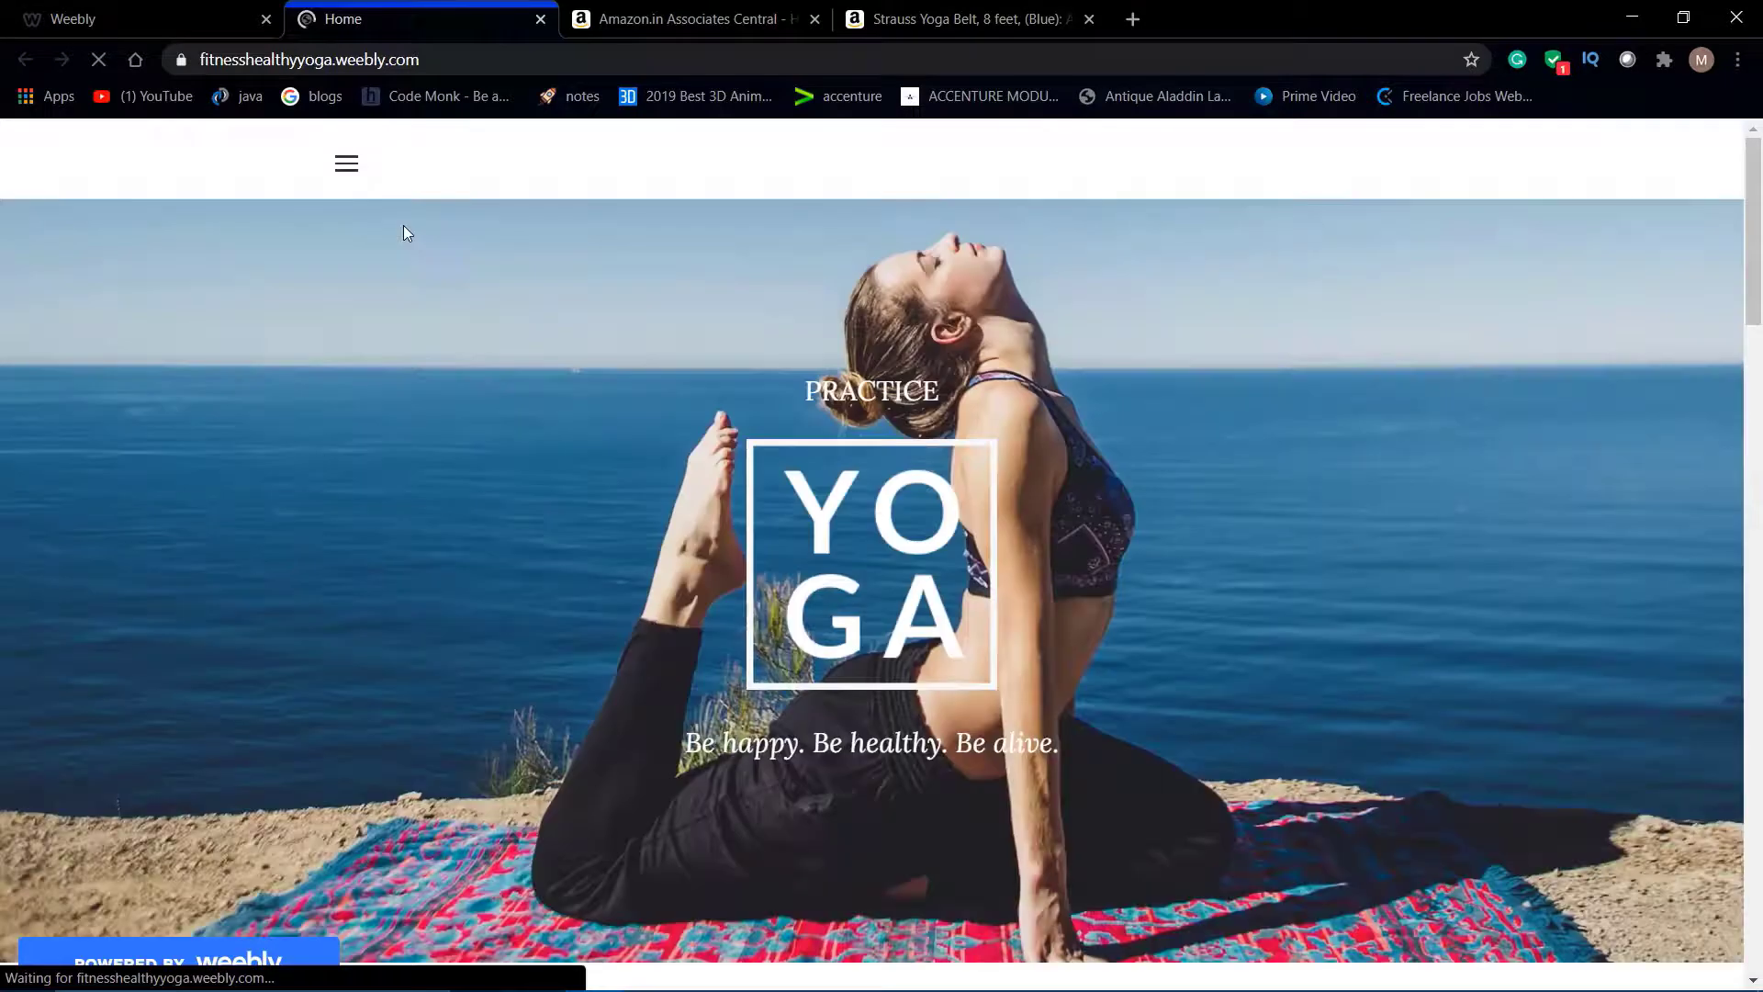
scroll(489, 573, down, 10)
scroll(610, 897, up, 1)
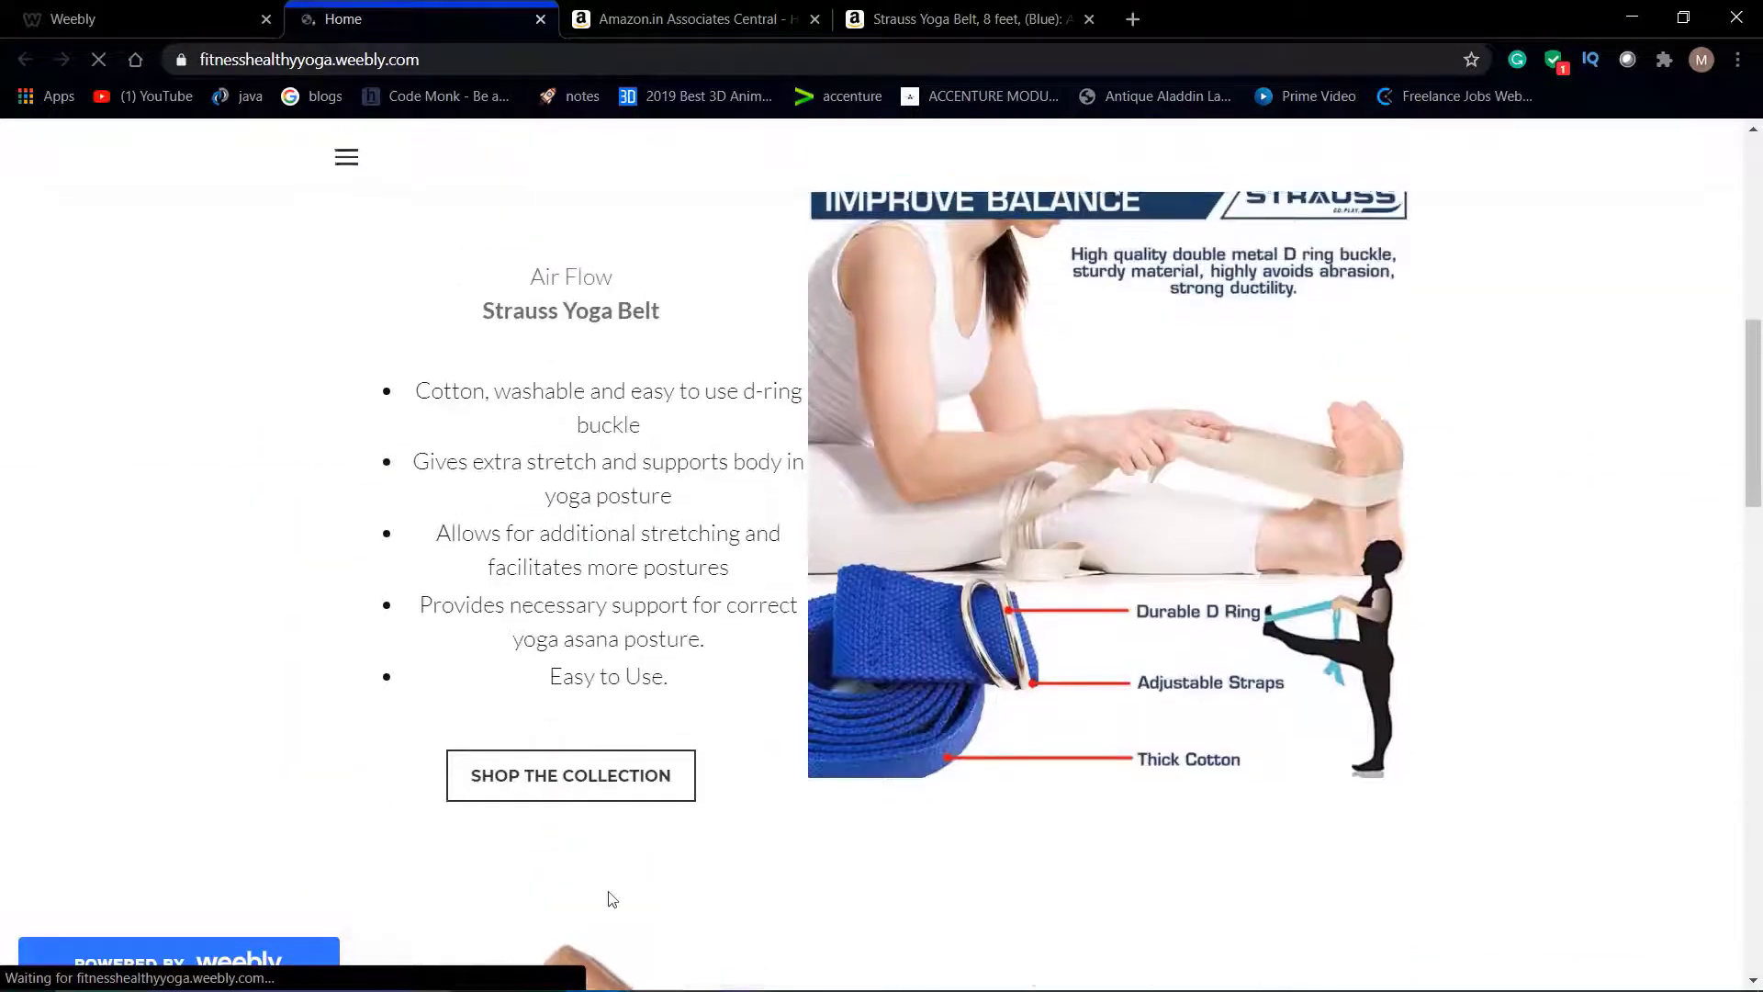
Test the Strauss Yoga Belt's "Shop the Collection" link on the live site, close the Amazon page and return to the home page.
scroll(588, 591, up, 1)
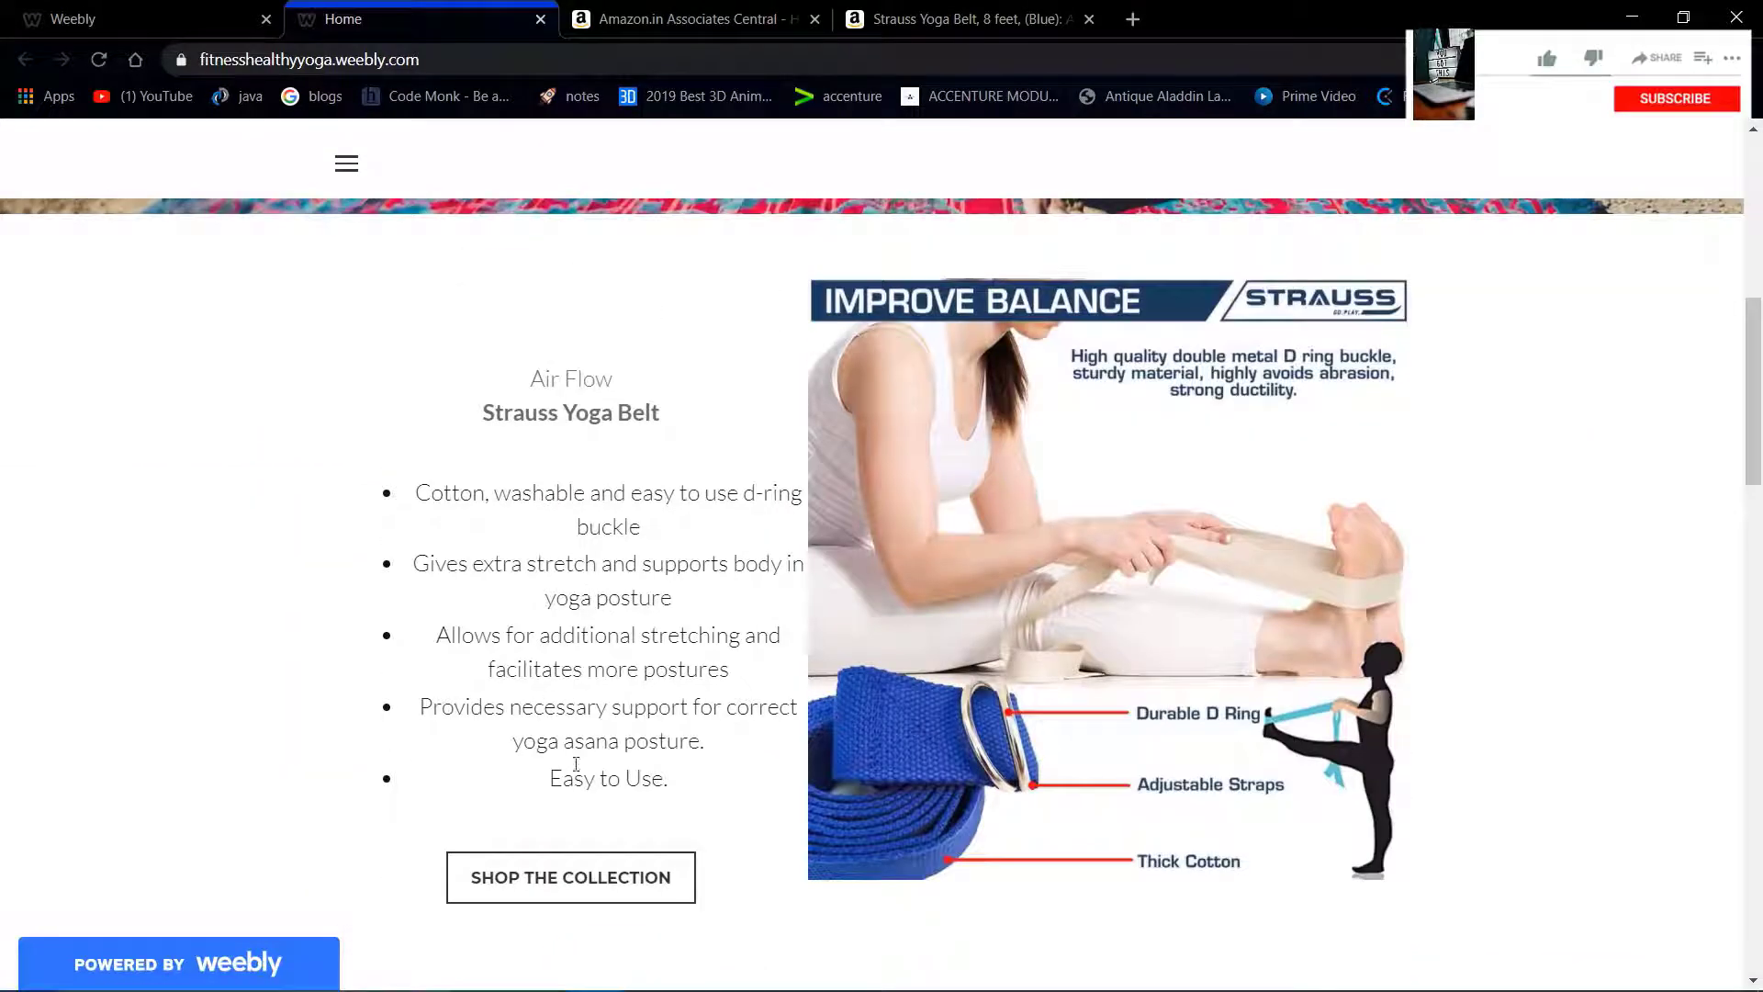
scroll(583, 808, down, 1)
click(608, 822)
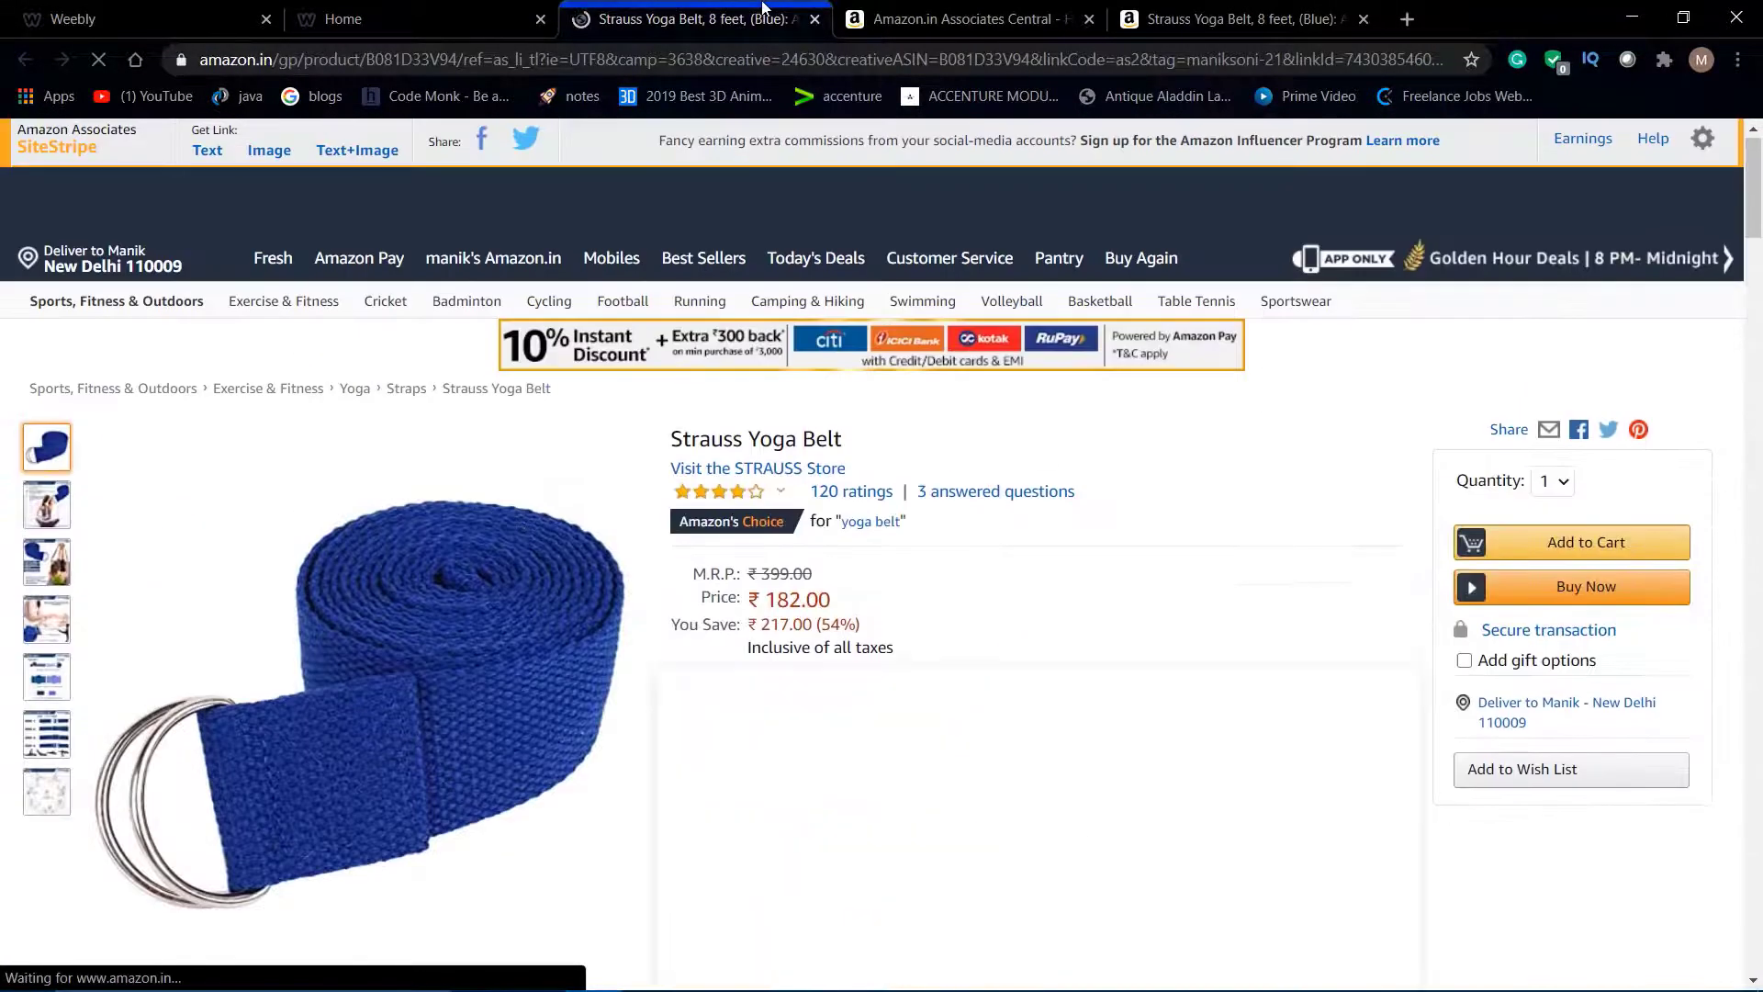
click(815, 19)
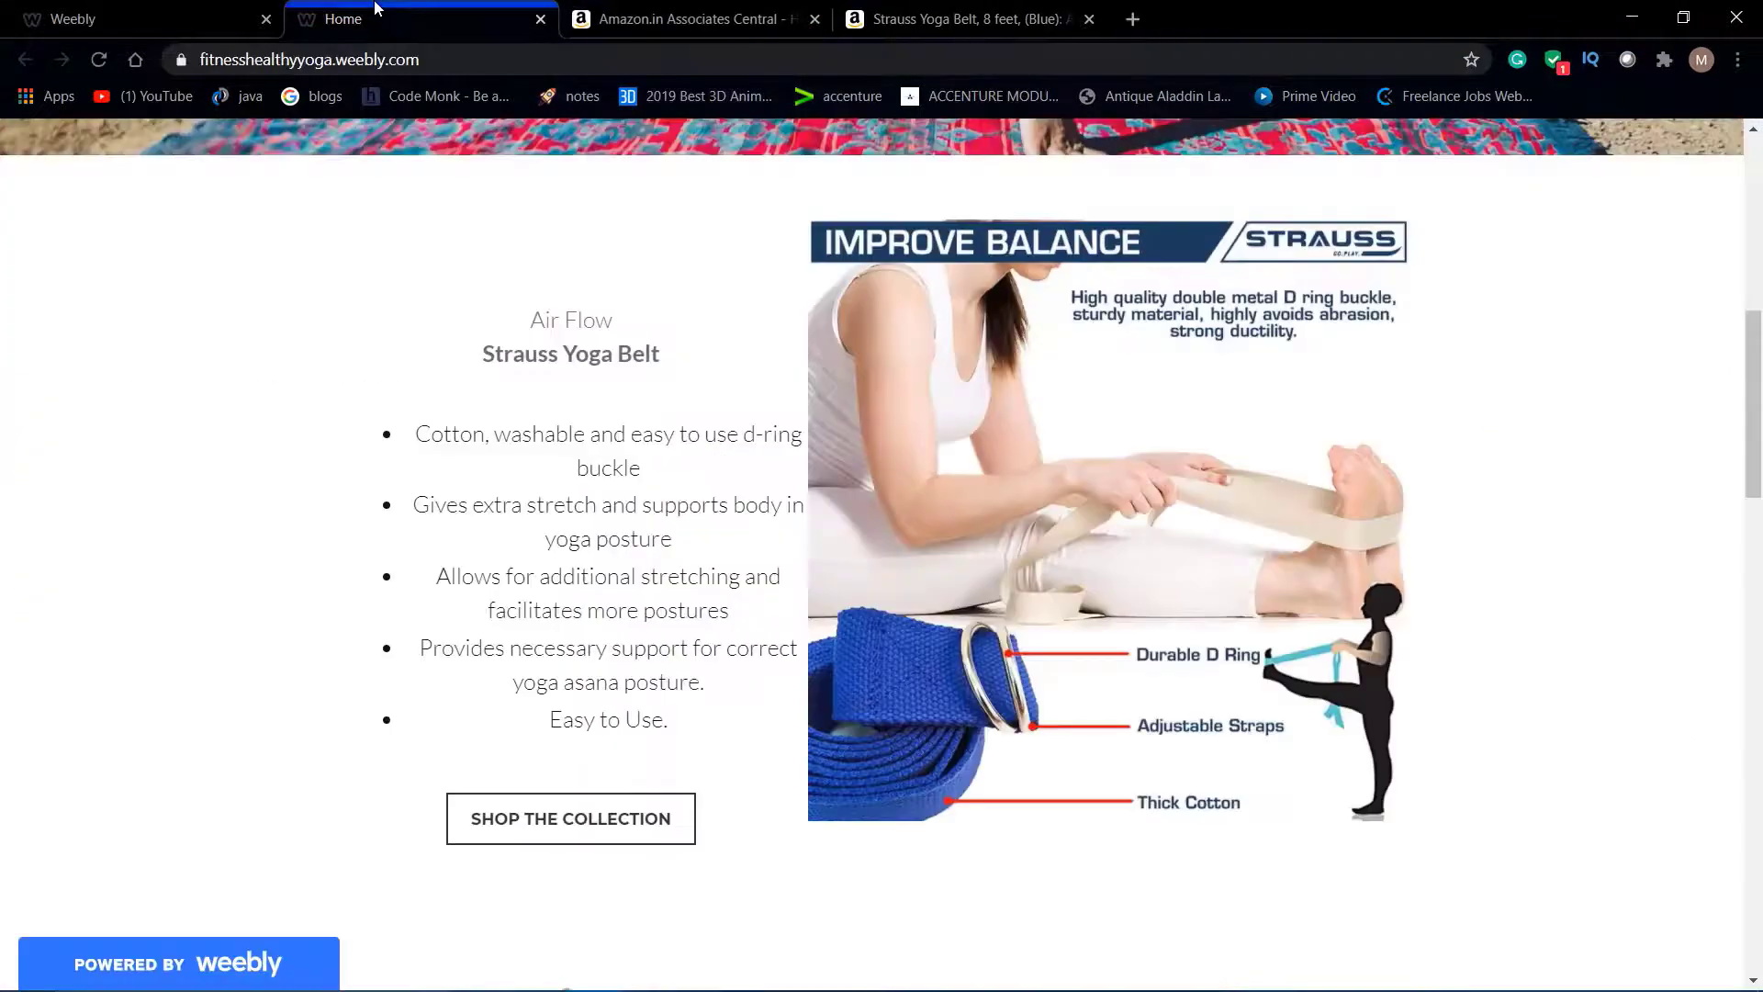
scroll(515, 444, up, 9)
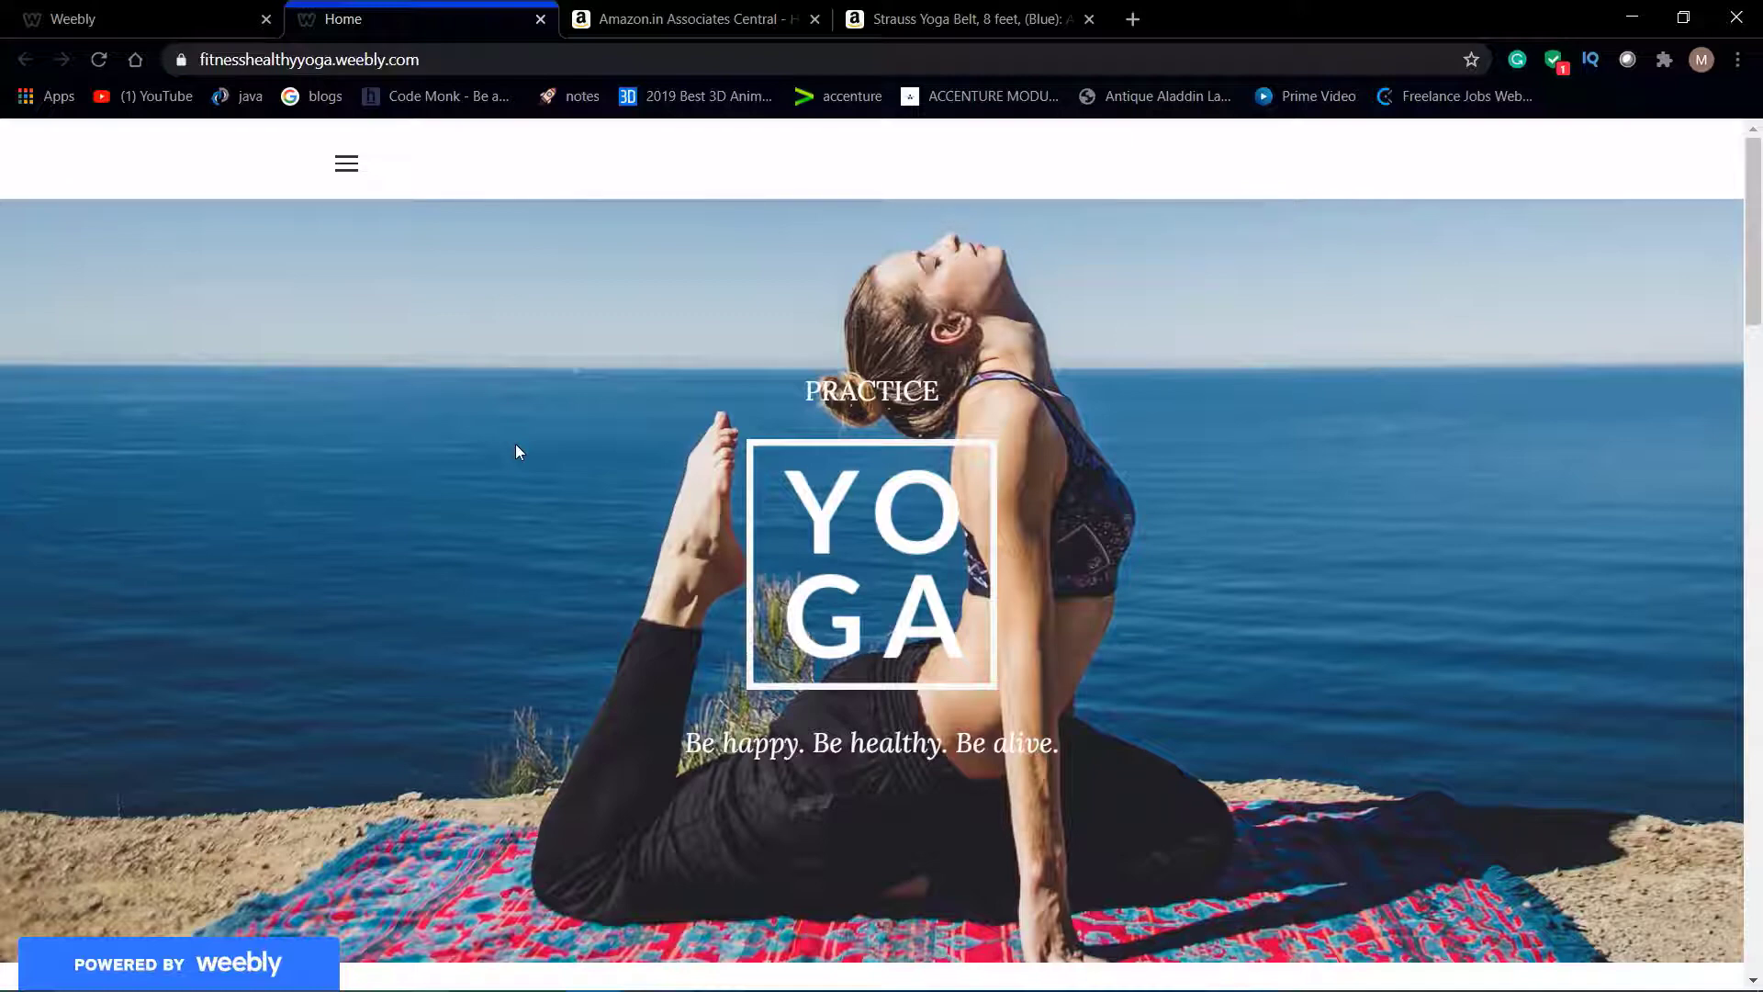
Open Pinterest in a new browser tab and start creating a new Pin from the Business hub.
click(1135, 18)
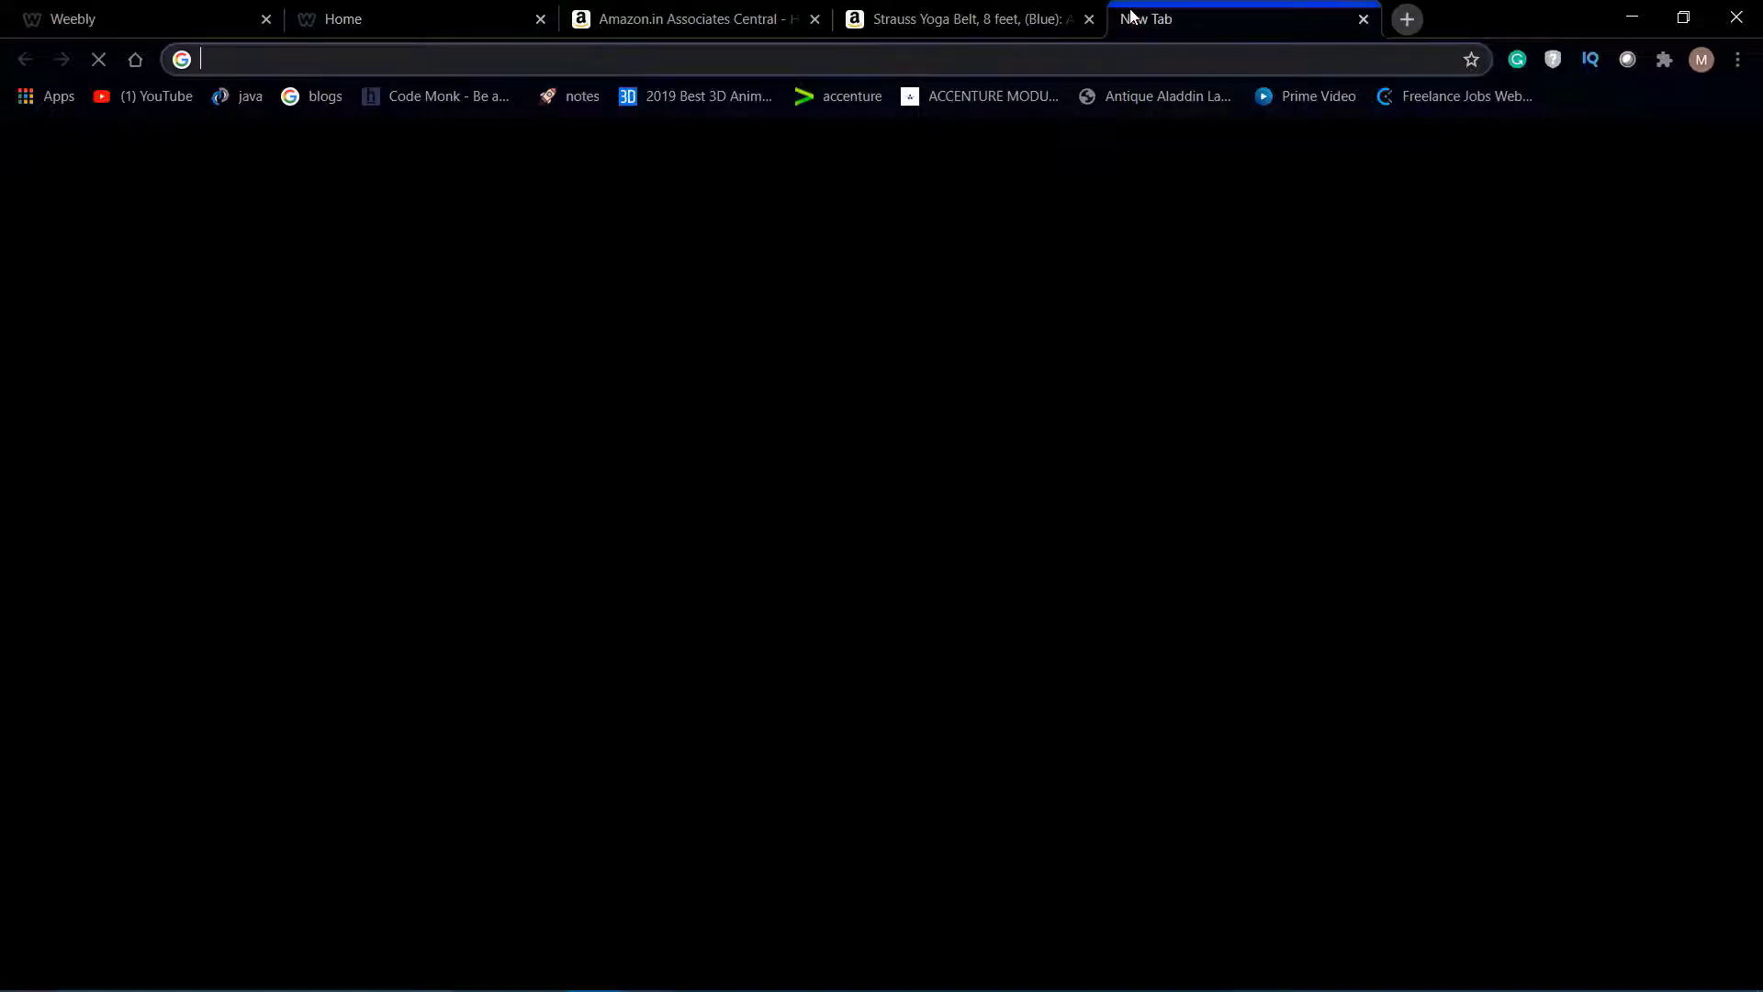
text(pinter)
key(Return)
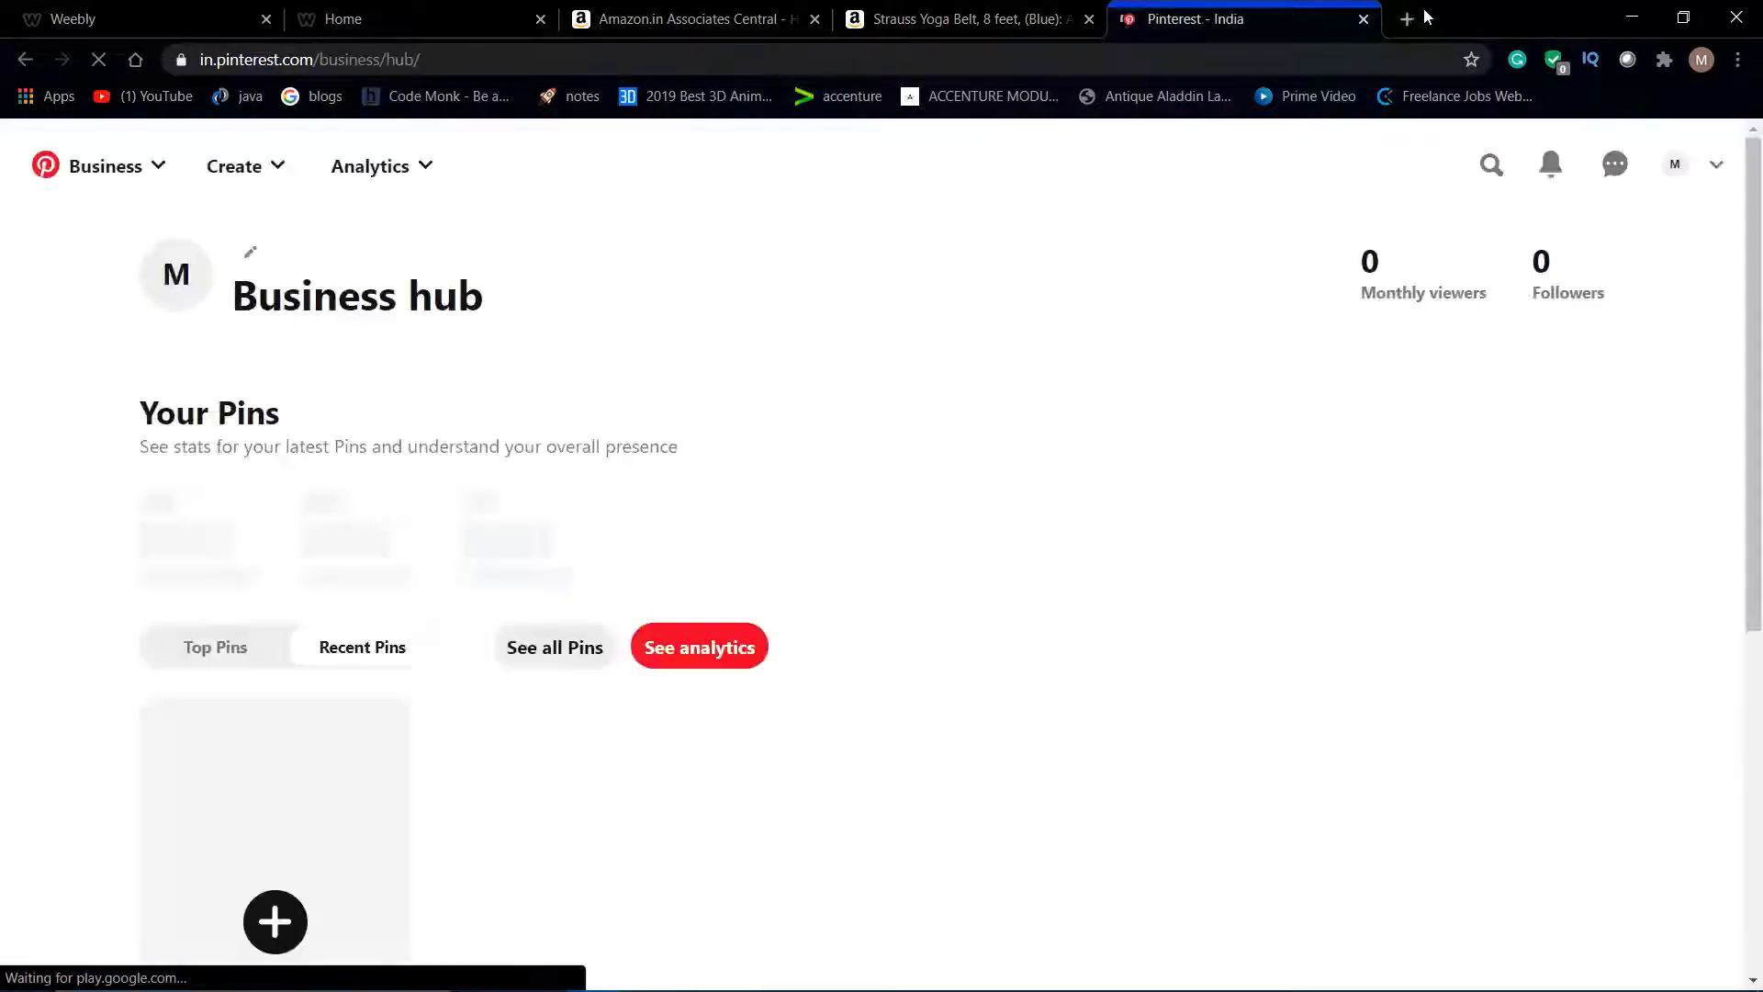
click(262, 166)
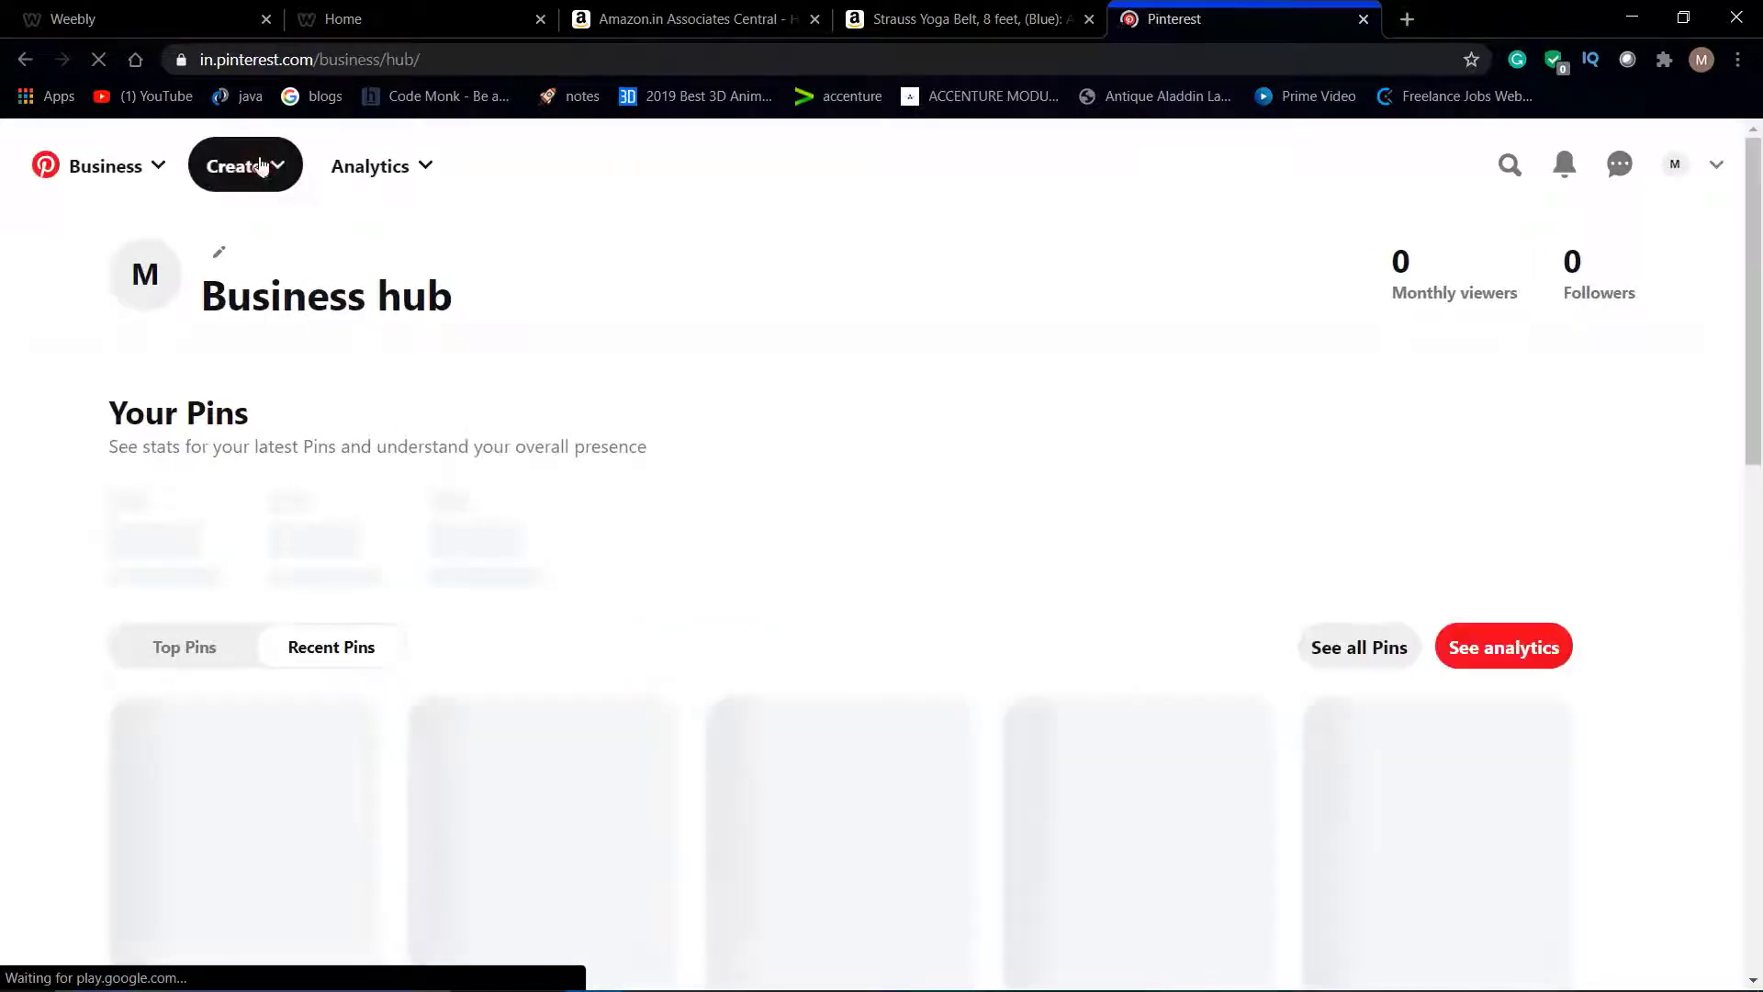
click(261, 236)
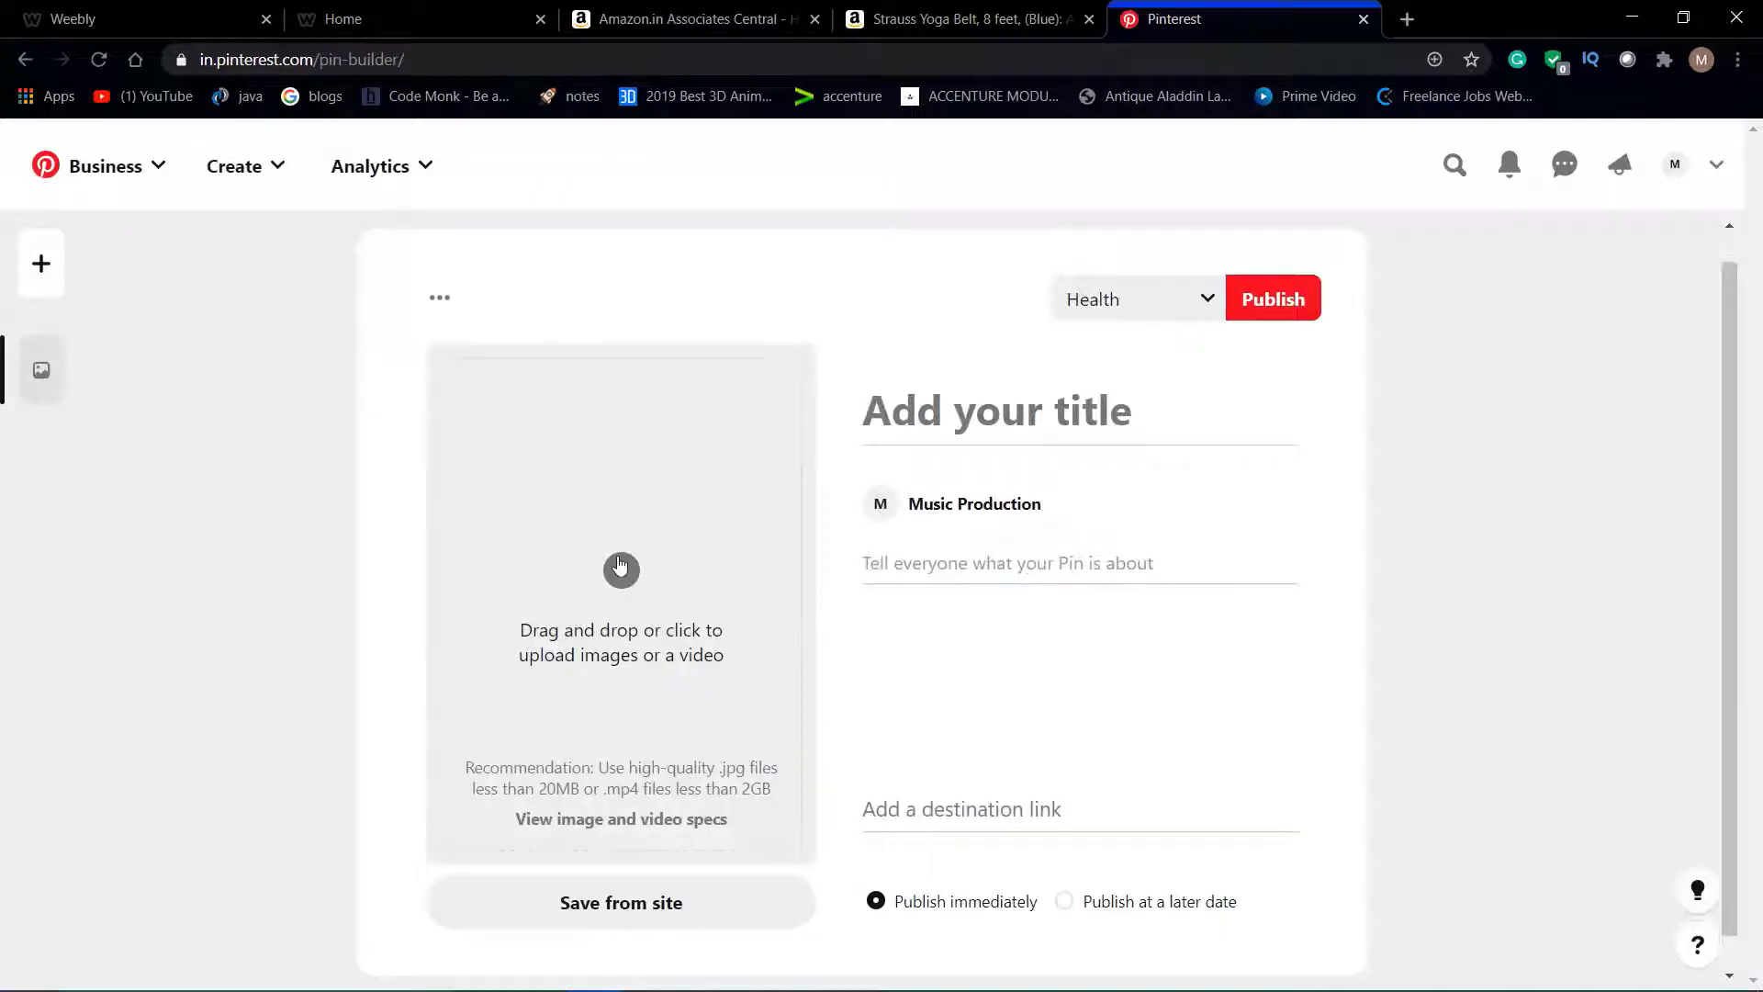
Upload the Strauss belt image 71Rna4om9+L._SL1500_ from the Desktop and title the Pin "Yoga Fitness".
click(621, 568)
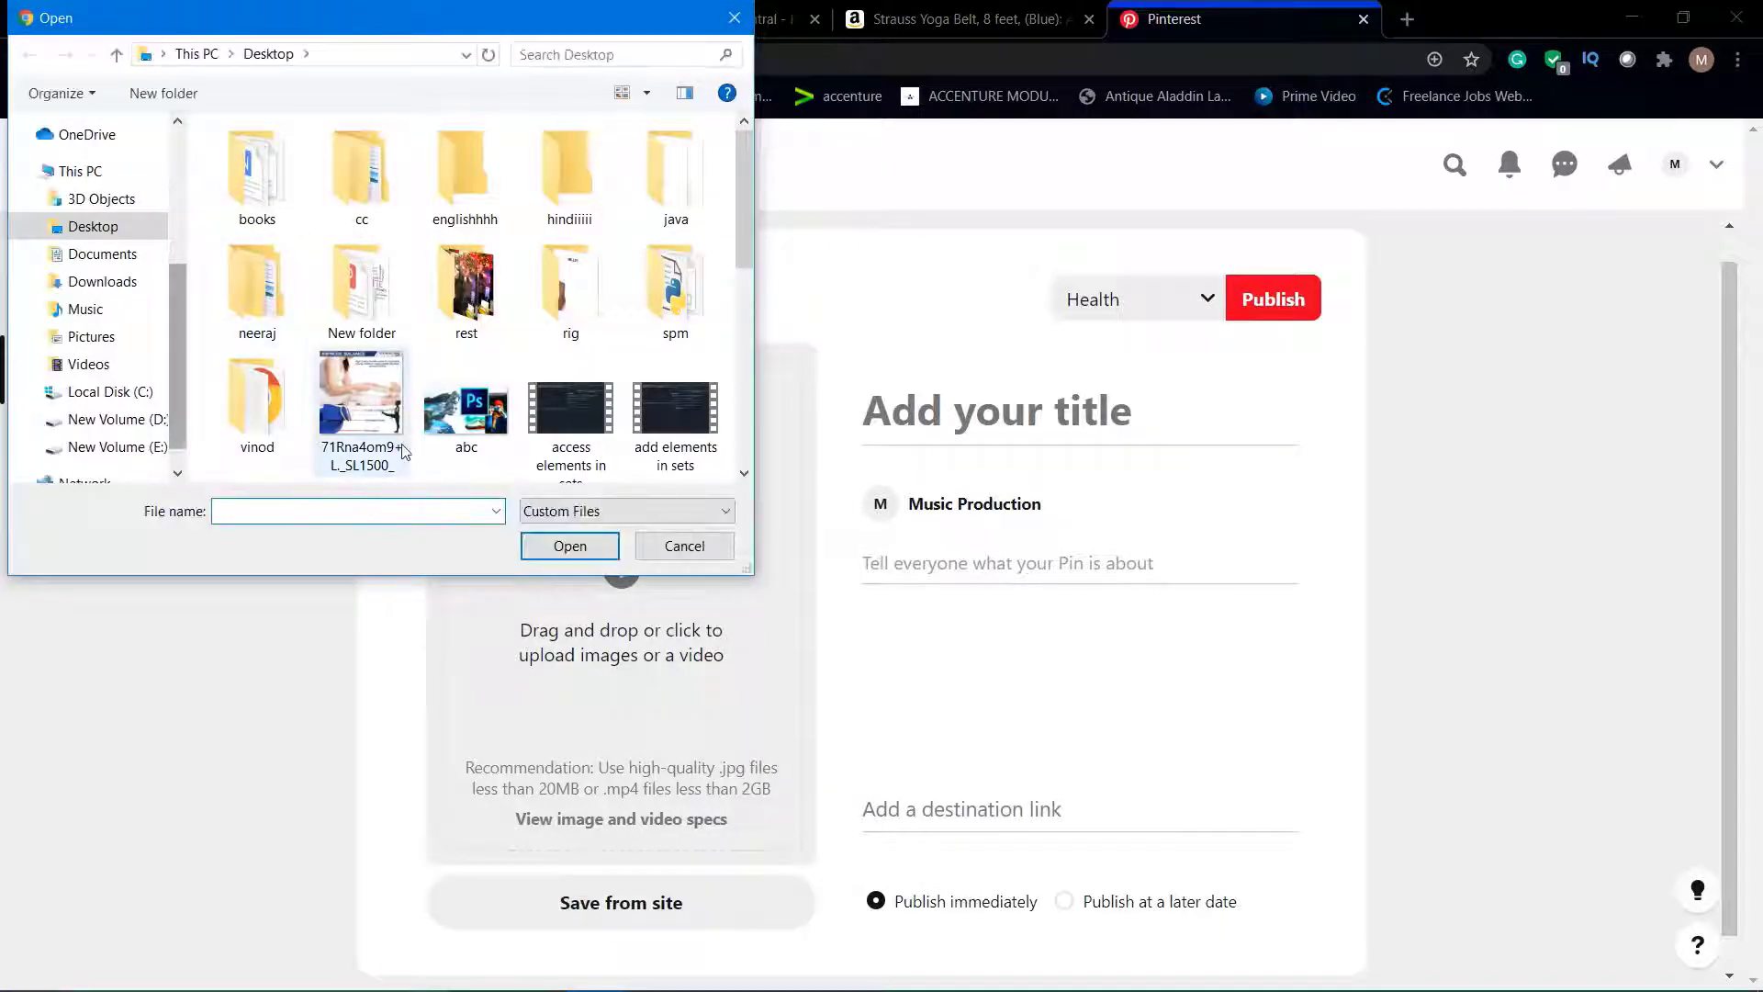
double_click(344, 404)
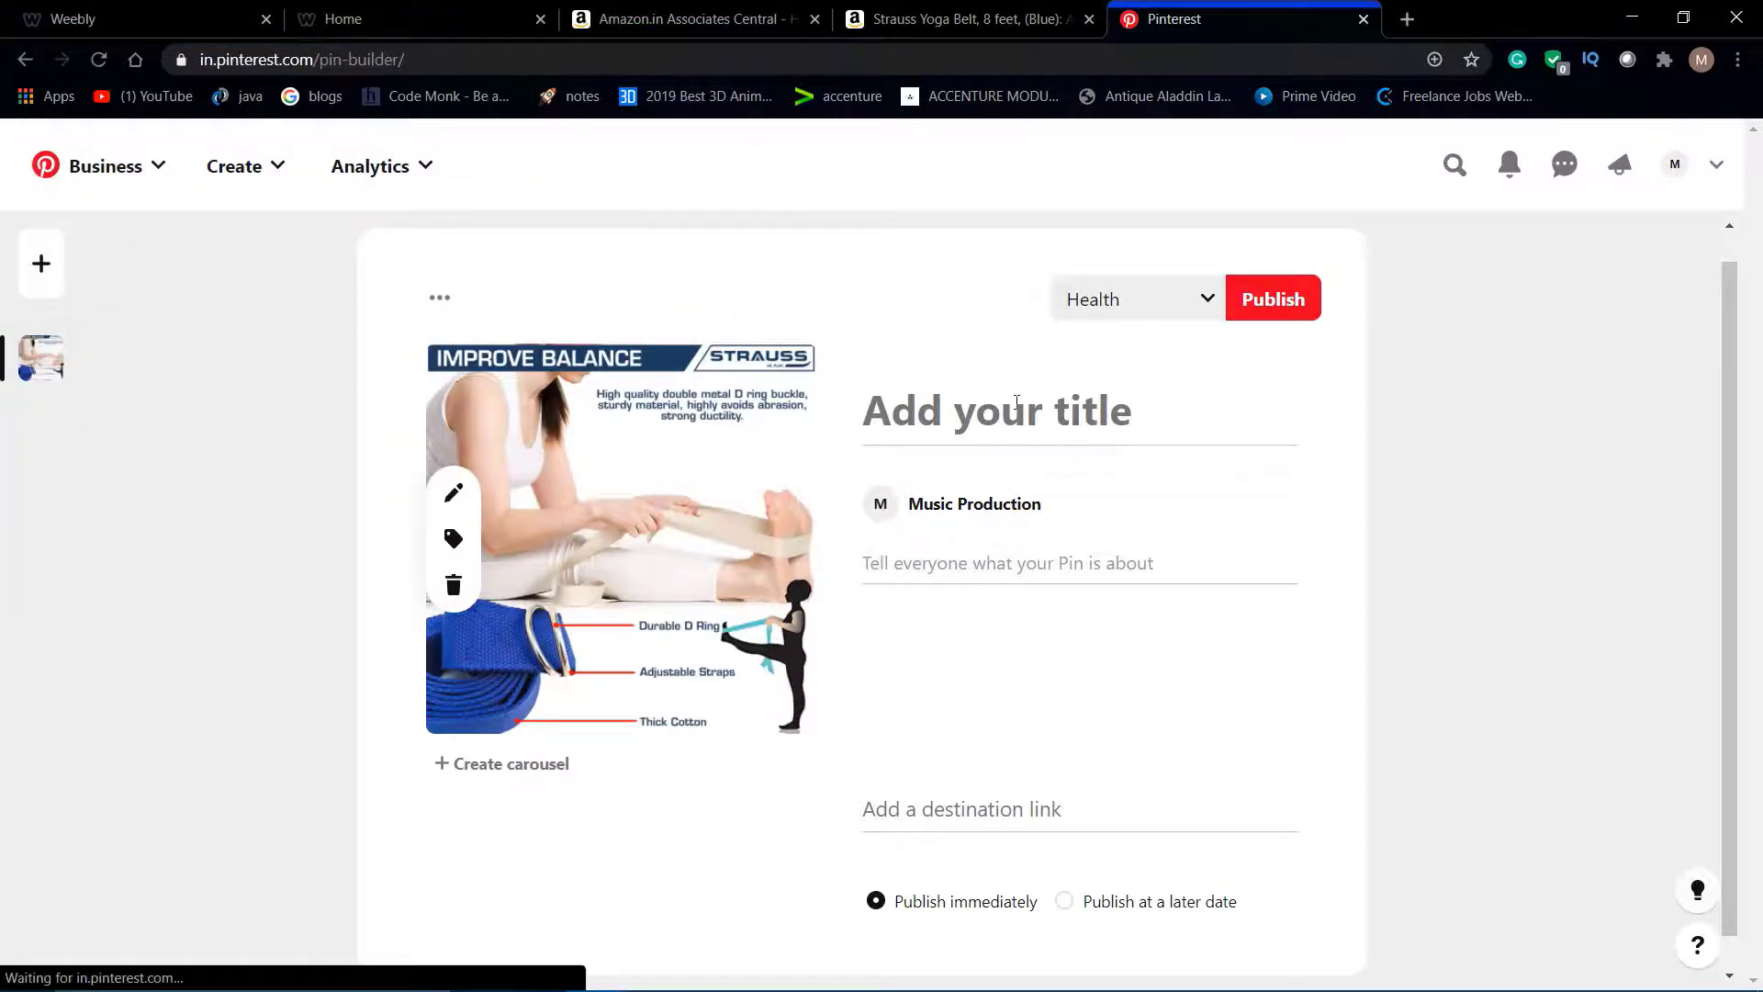
click(1016, 404)
text(Yoga )
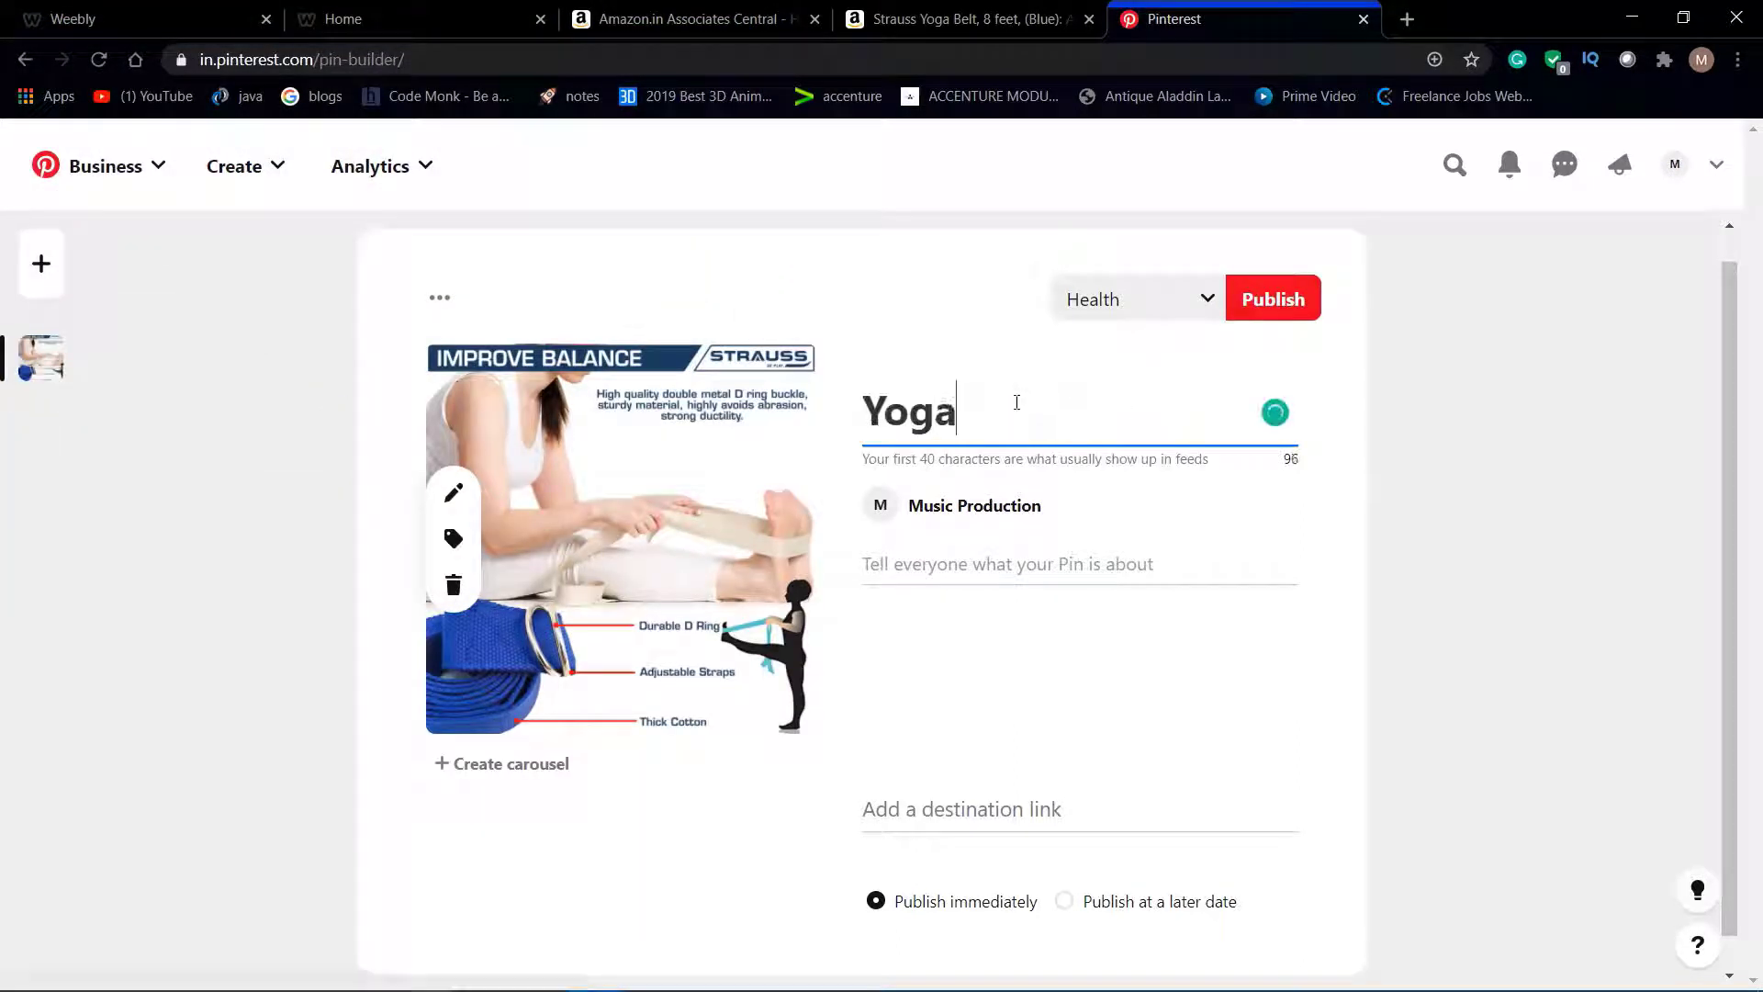
text(Fitness)
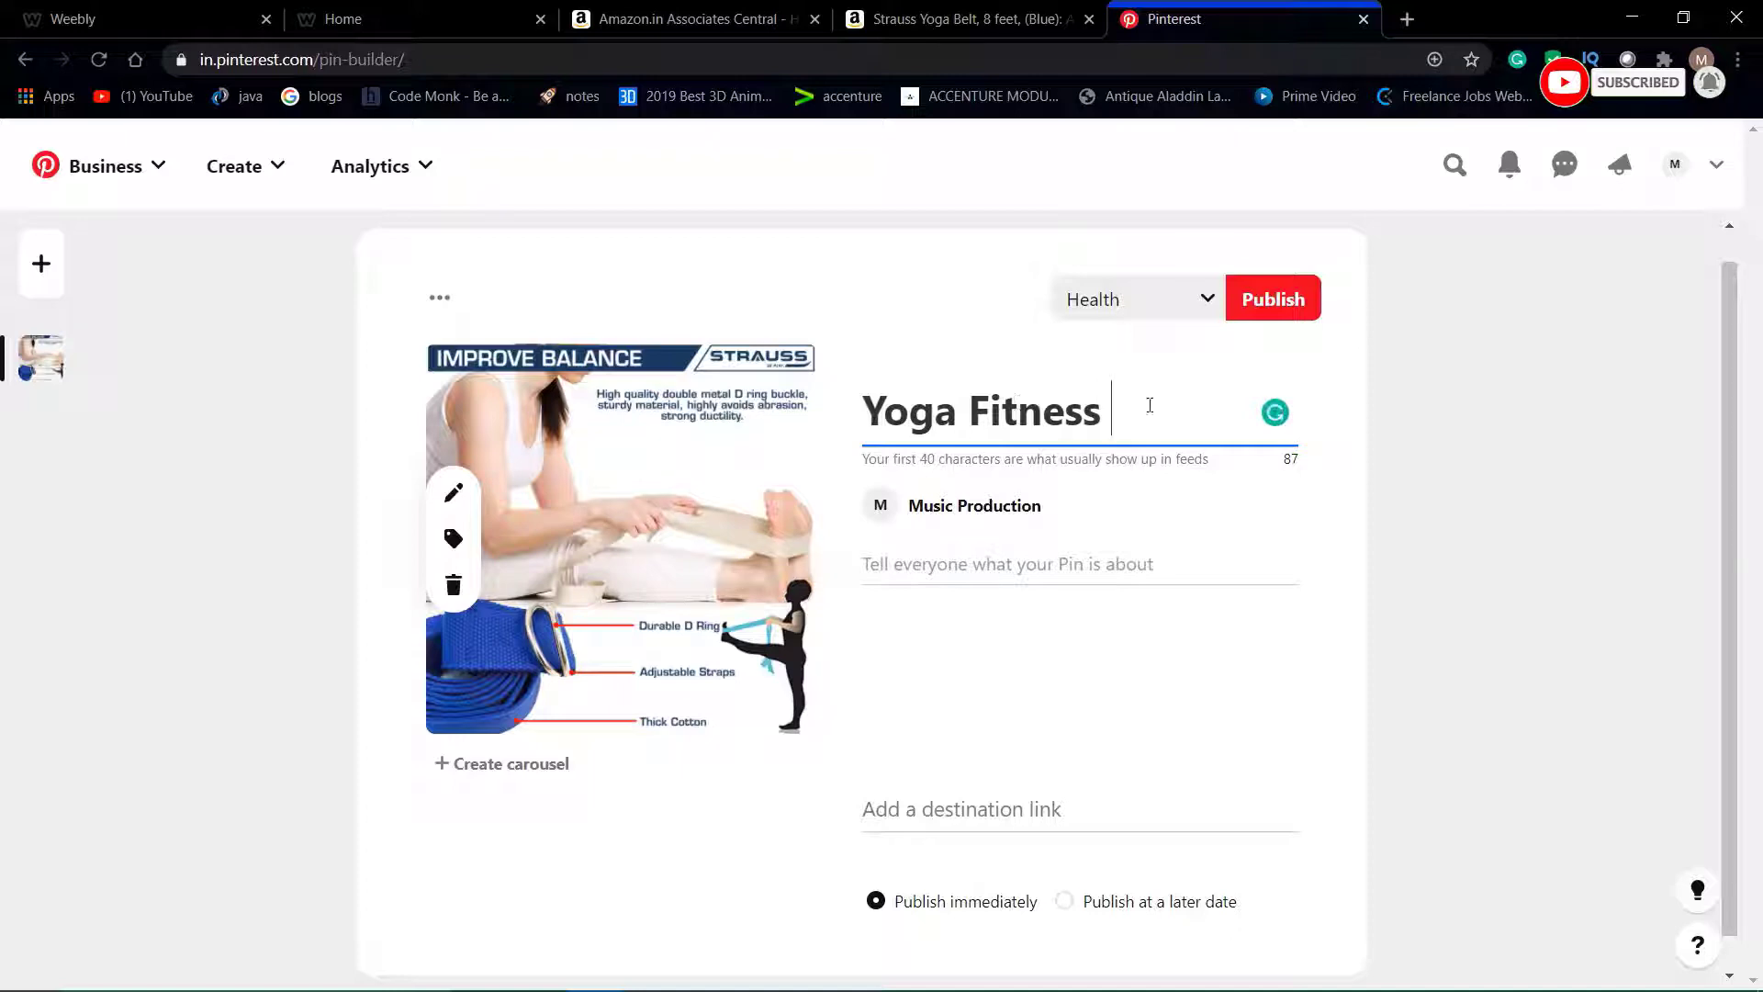
Copy the product name "Strauss Yoga Belt" from its Amazon page and use it as the Pin's description in Pinterest.
click(694, 19)
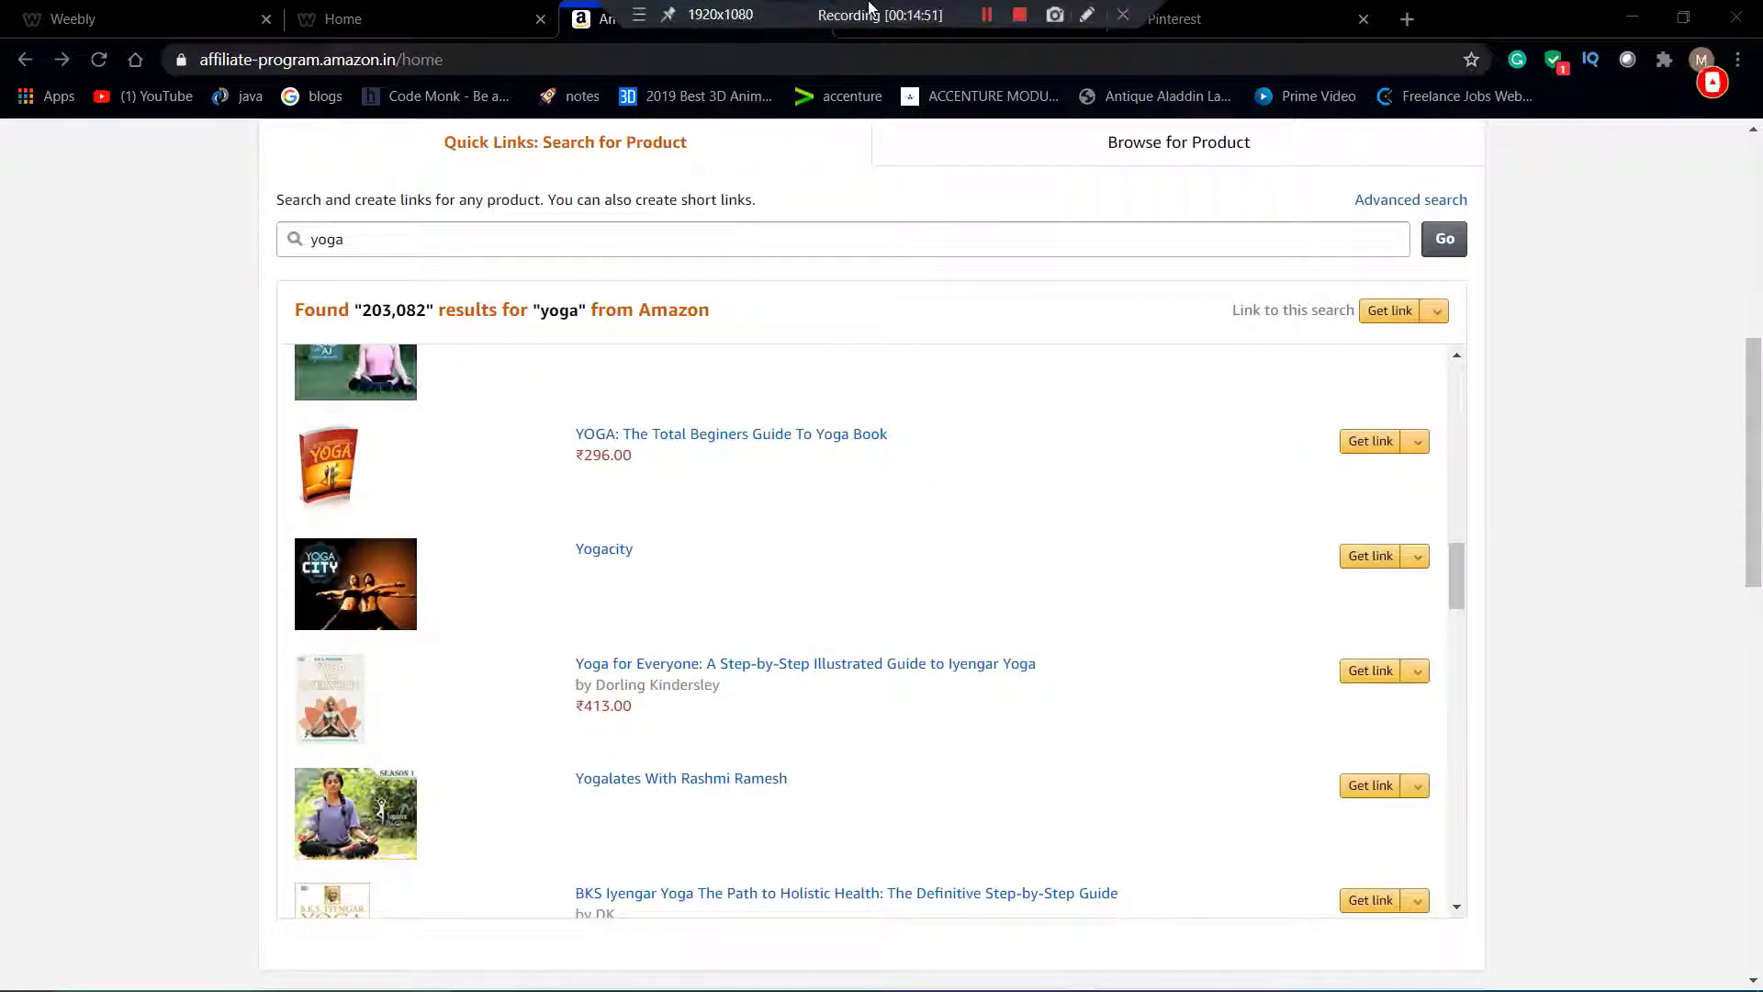
click(884, 18)
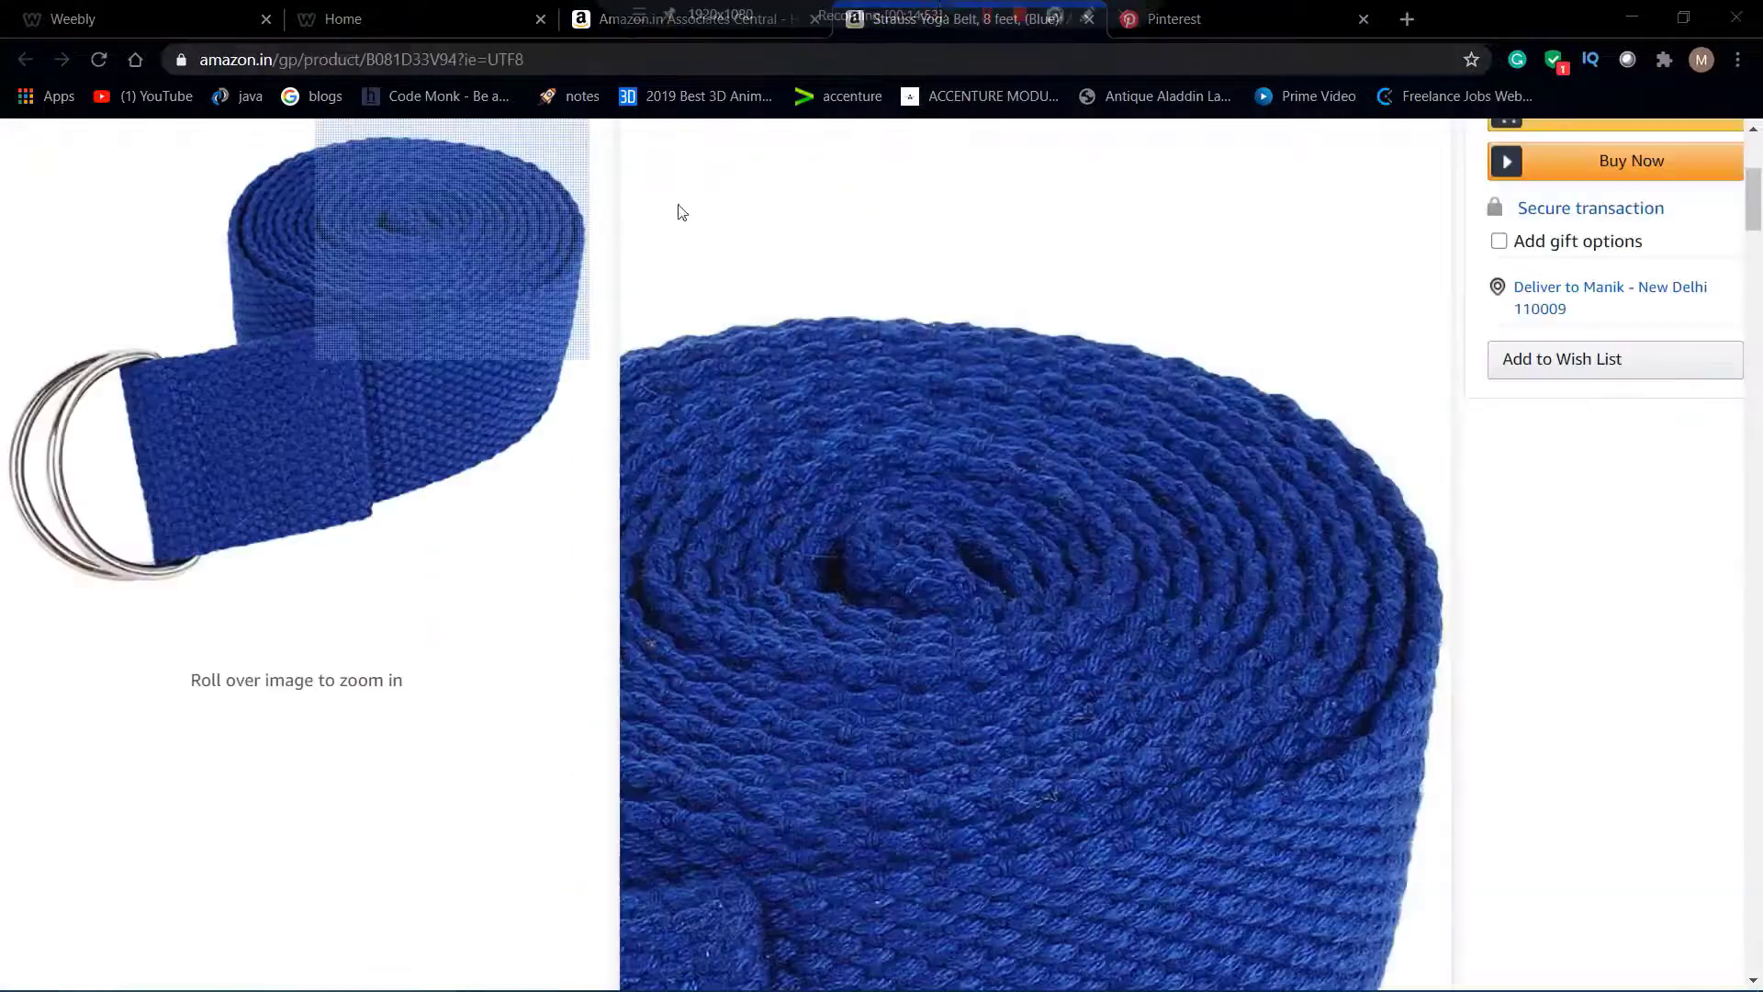
scroll(588, 349, down, 1)
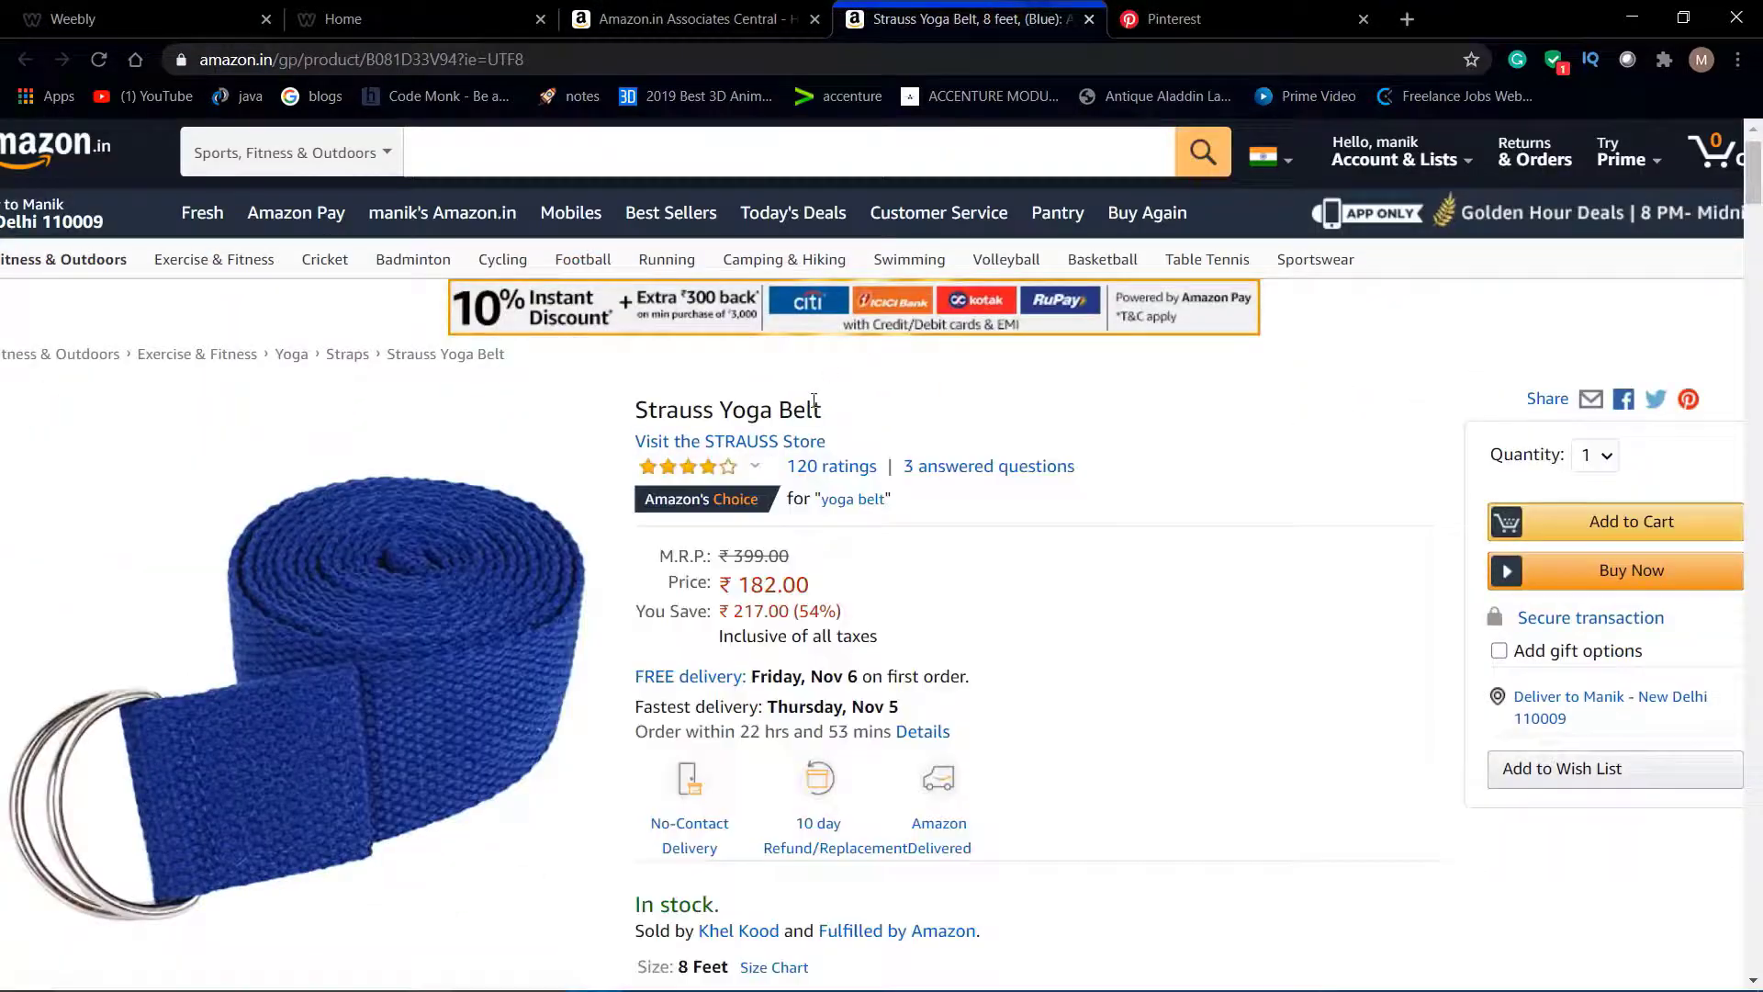
drag(814, 400, 823, 402)
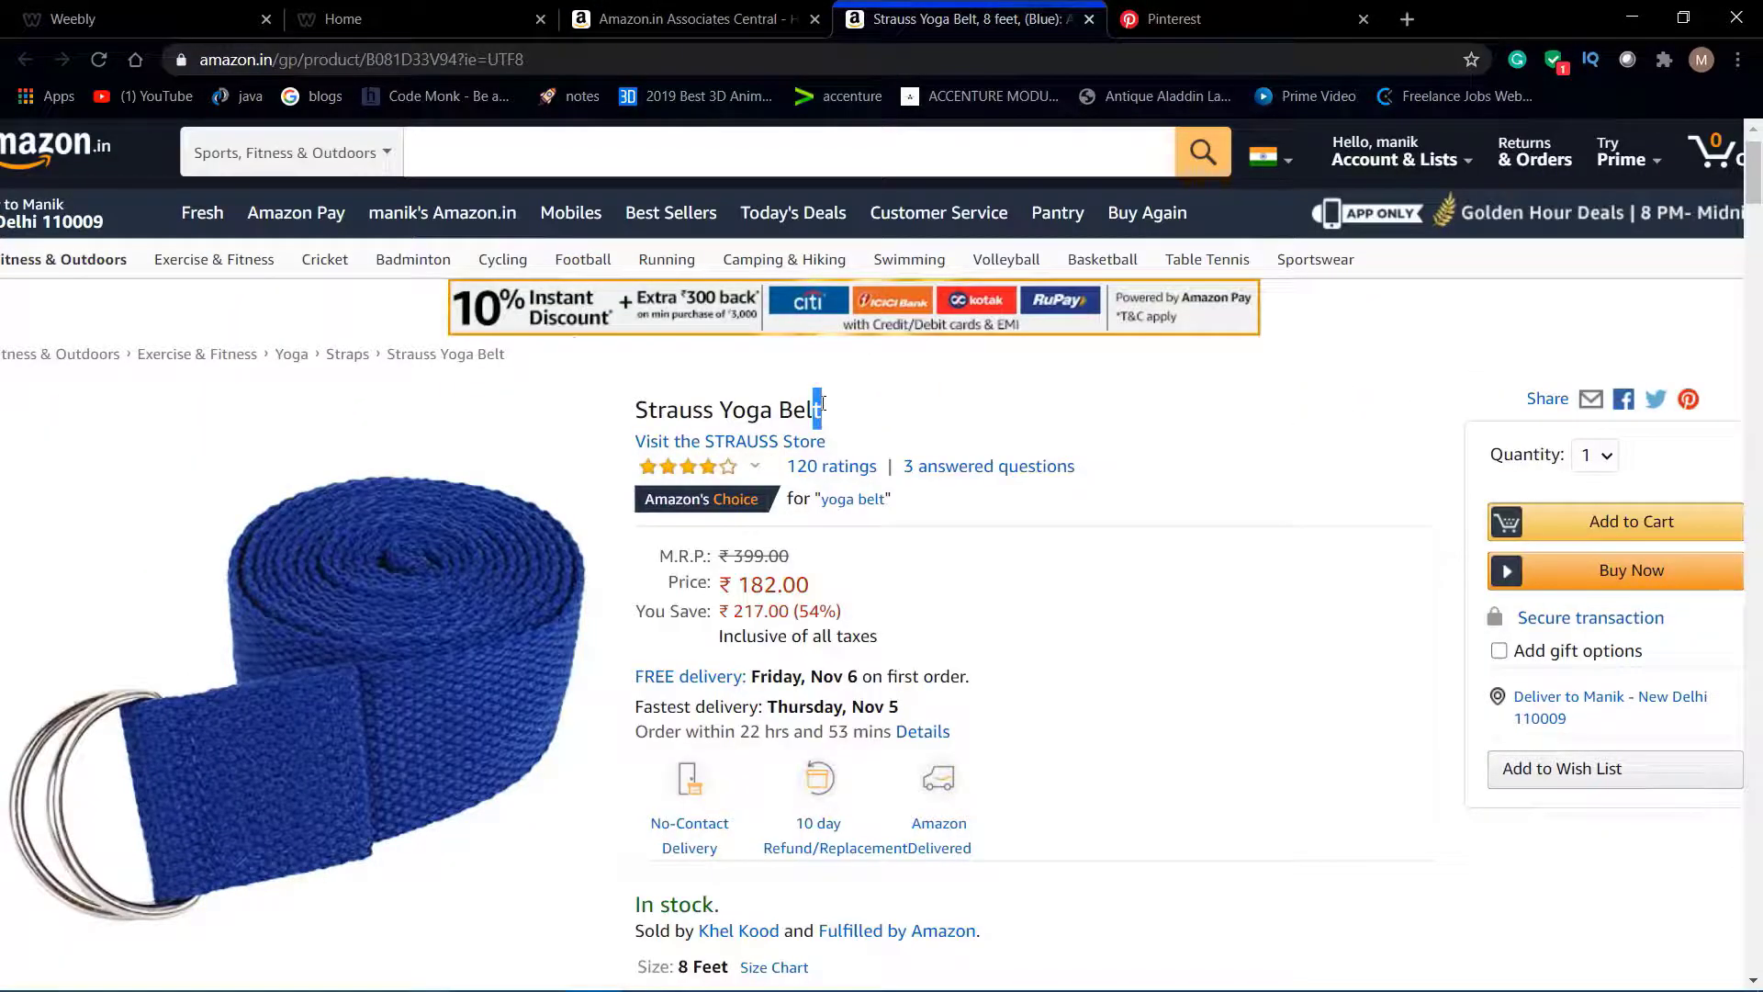
triple_click(708, 404)
key(ctrl+c)
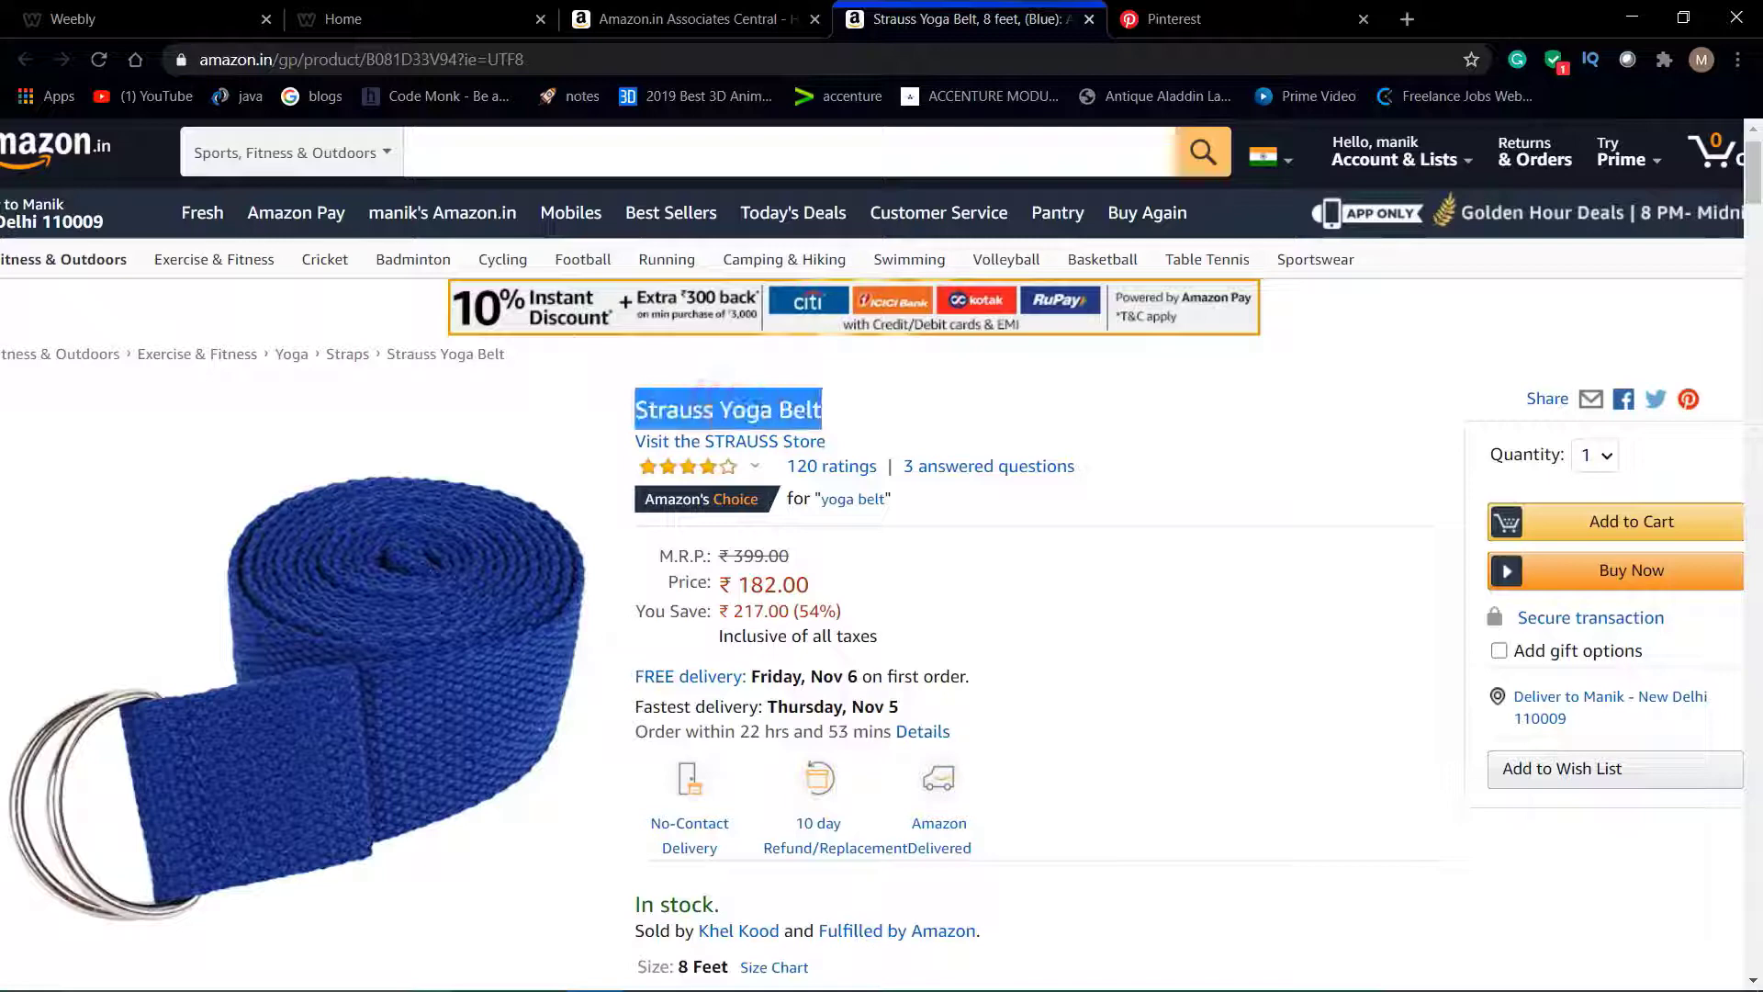
click(1174, 18)
click(947, 530)
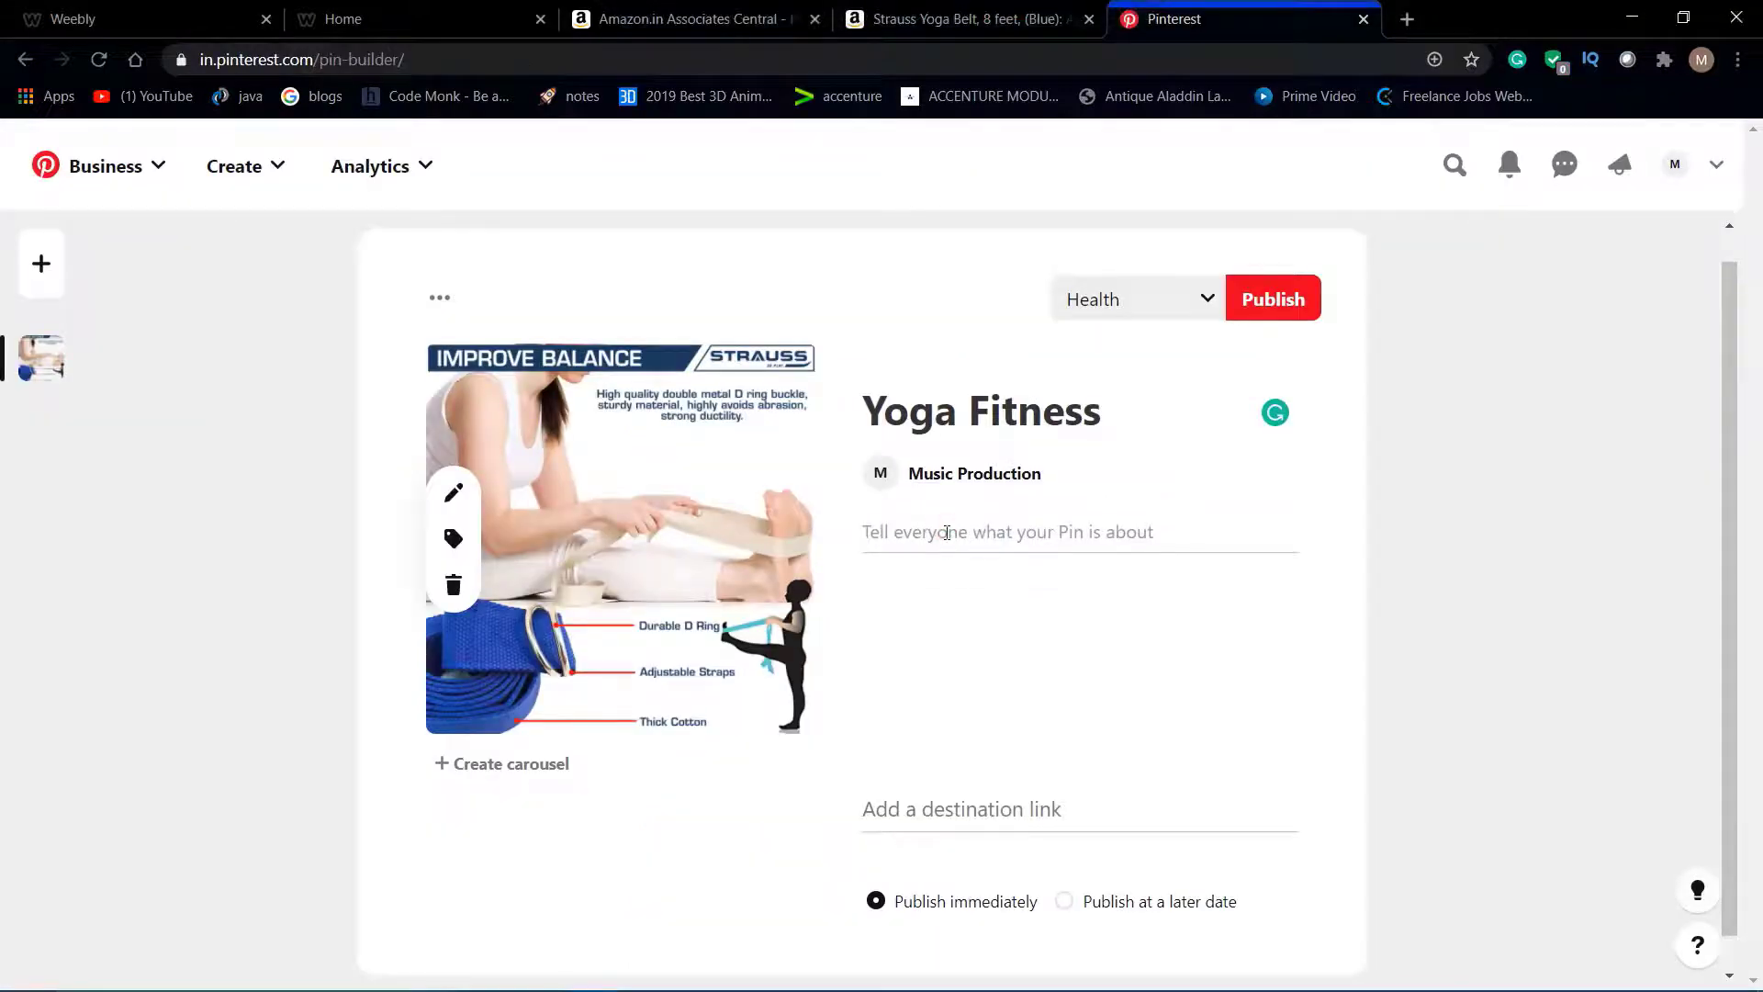
key(ctrl+v)
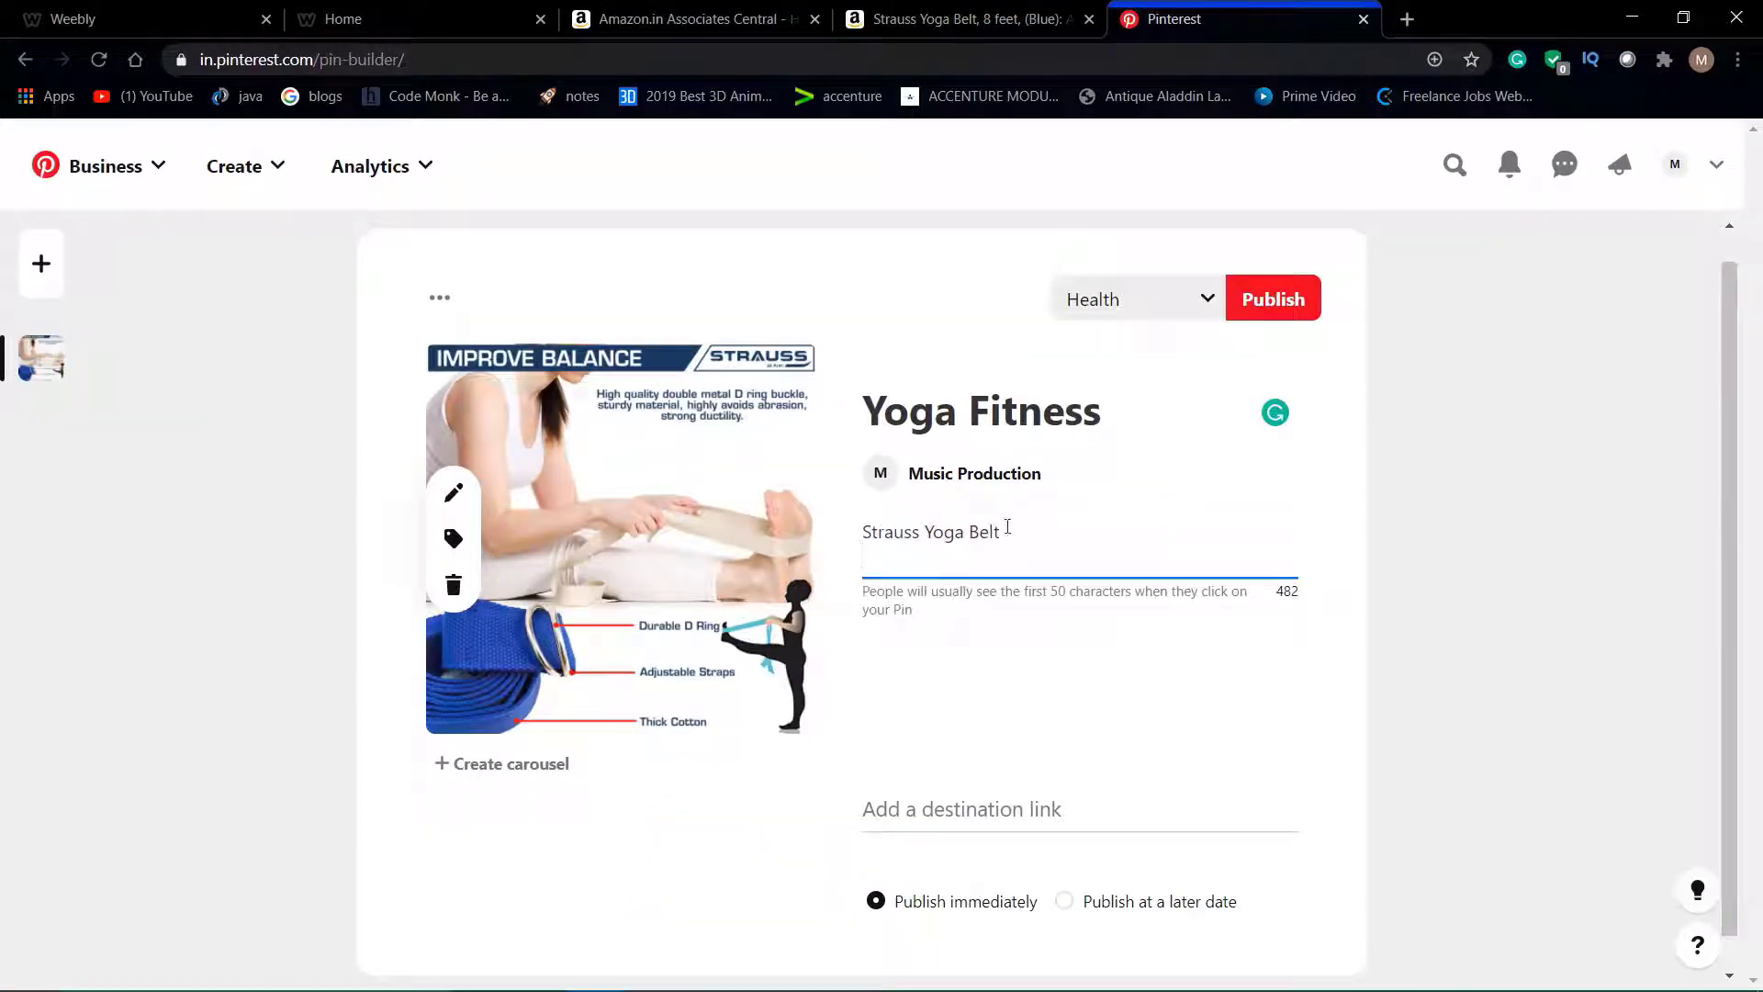
Append "Belt" from the description to the Pin's title, making it "Yoga Fitness Belt", and begin entering the destination link.
drag(1004, 530, 970, 531)
key(ctrl+c)
click(1181, 406)
key(ctrl+v)
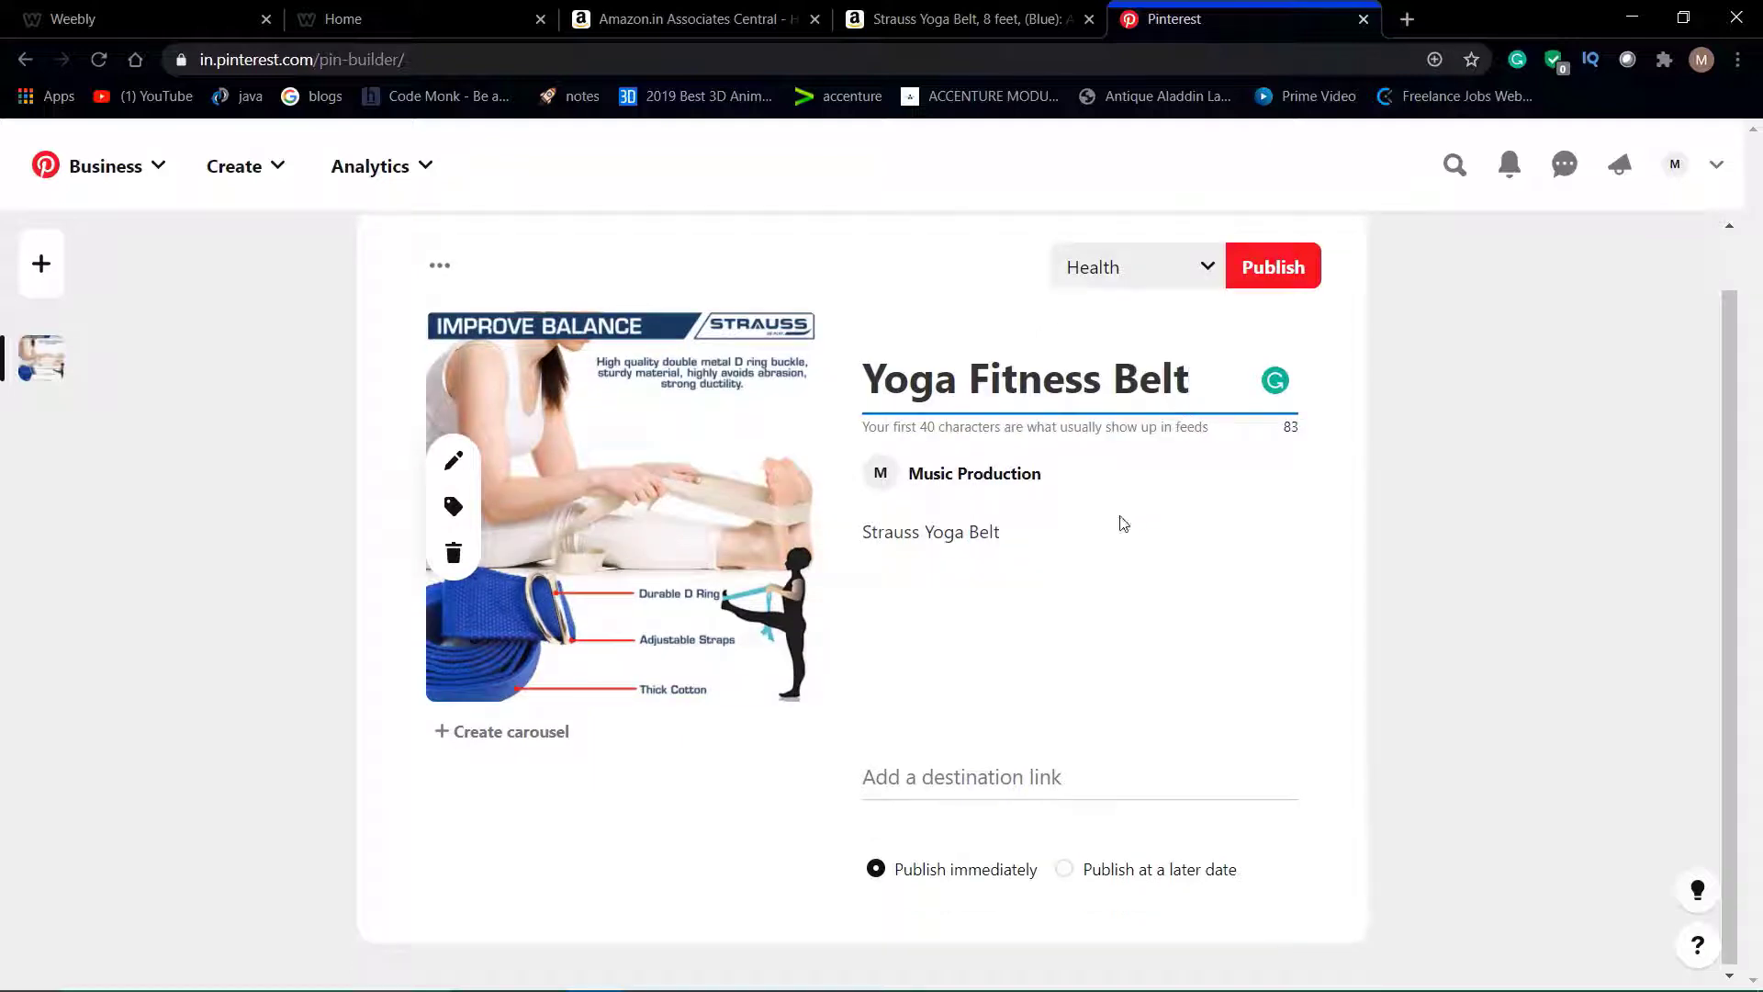
scroll(954, 554, up, 5)
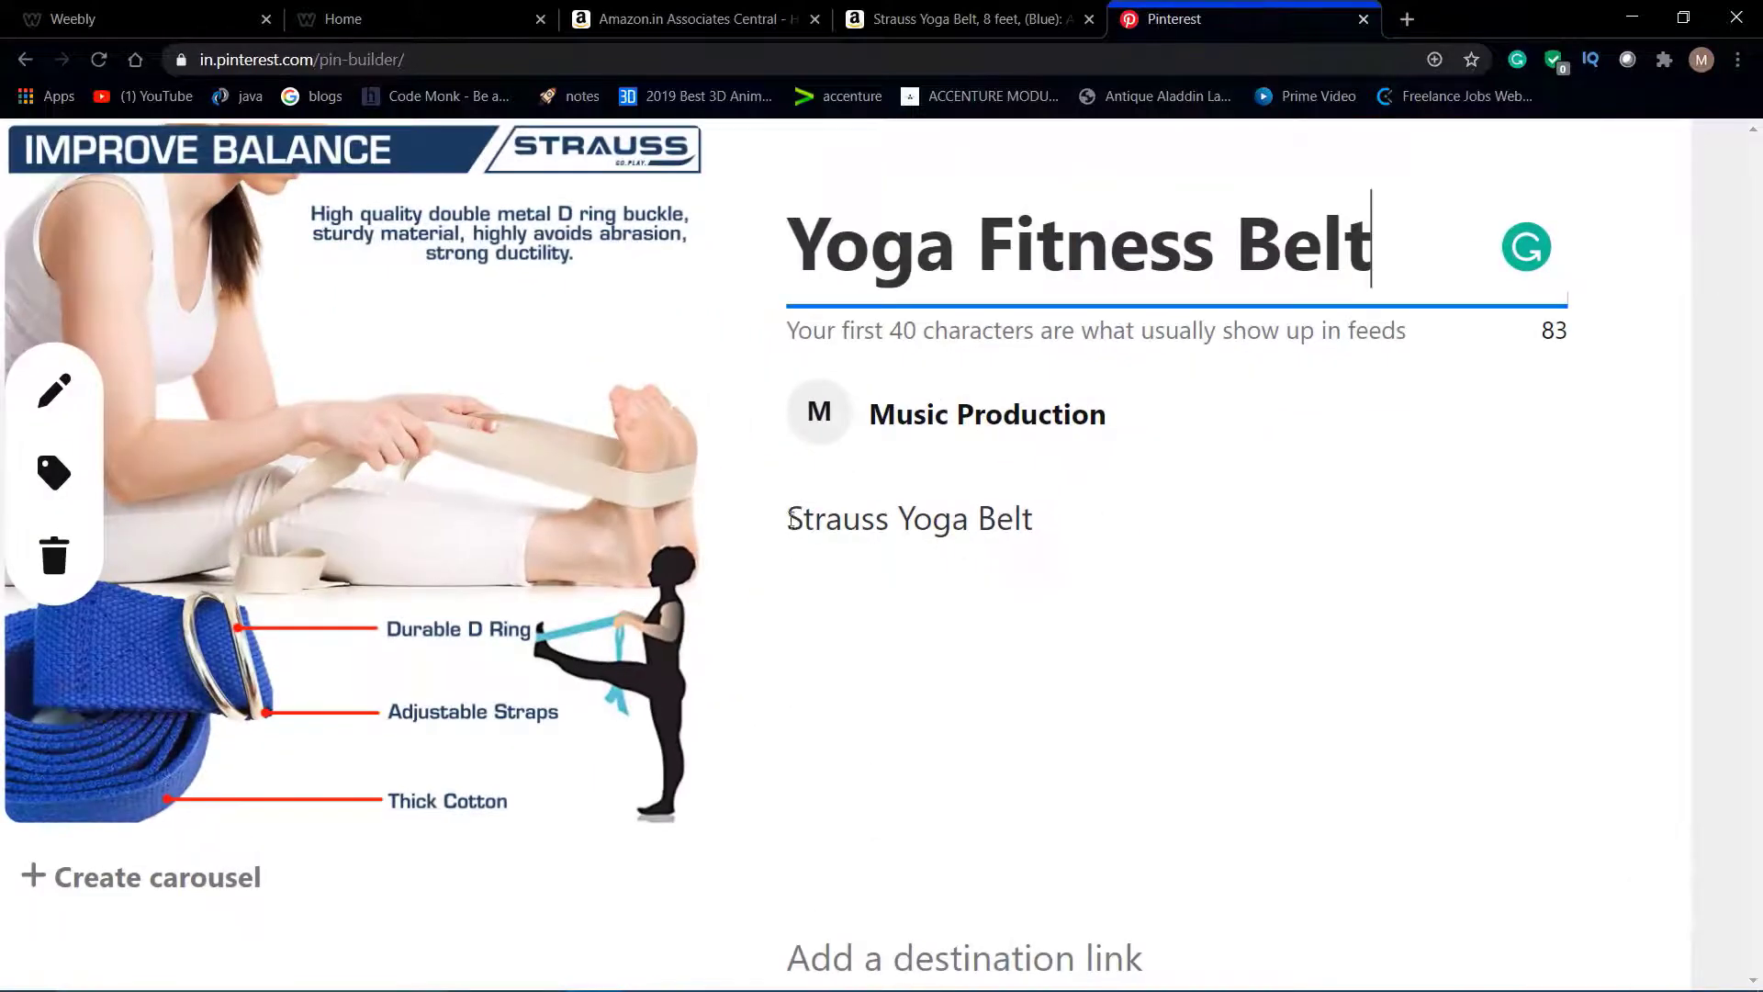
drag(788, 512, 1019, 511)
scroll(1019, 511, down, 5)
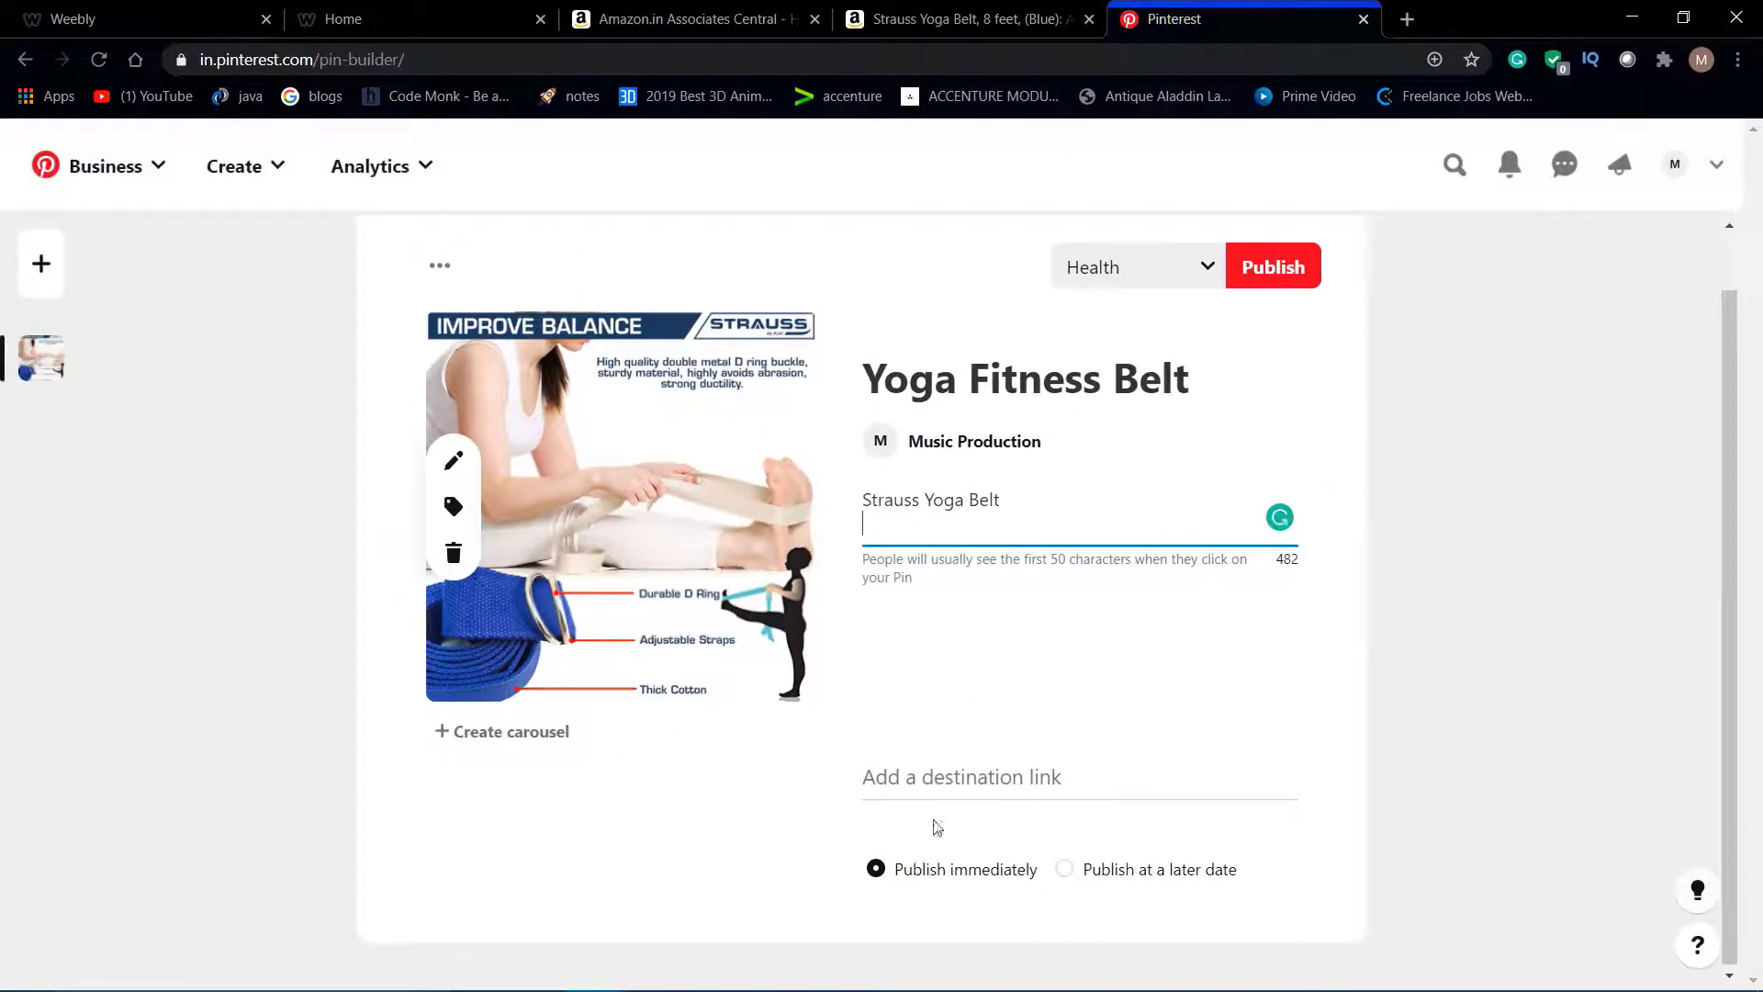
click(955, 783)
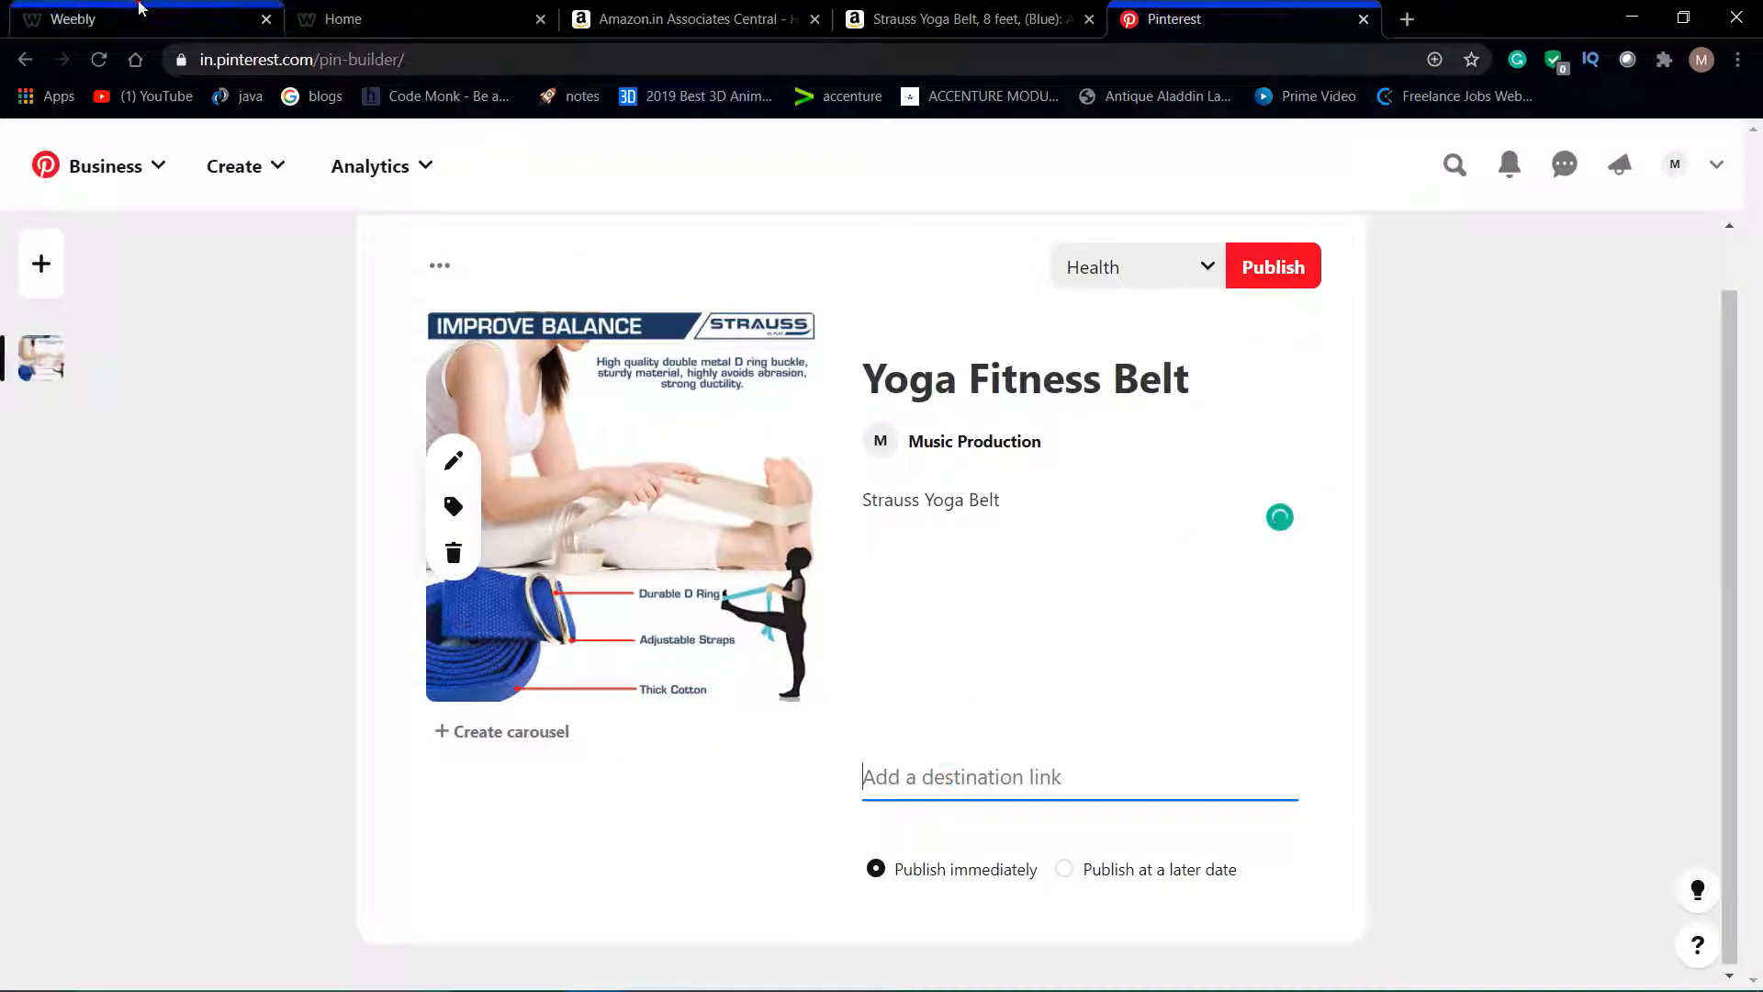
Switch to Amazon Associates, find Strauss Yoga Belt, 8 feet, (Blue) in the "yoga" results and open its link builder.
click(140, 11)
click(689, 18)
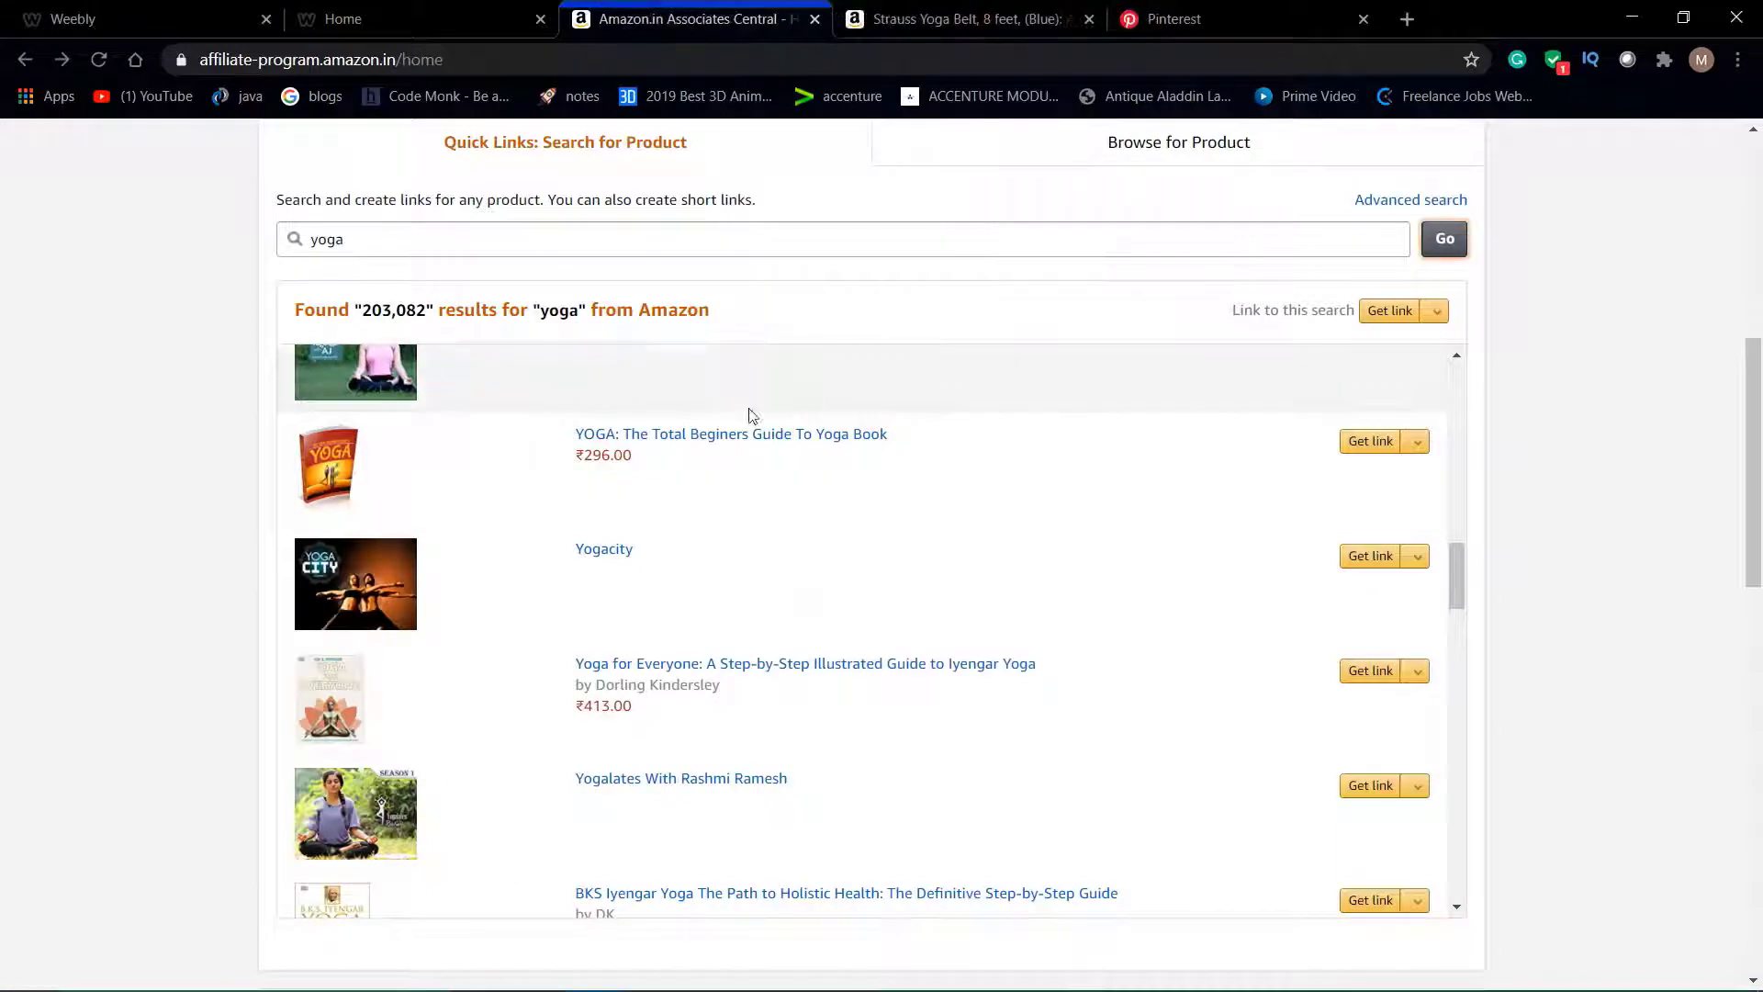
scroll(699, 467, up, 5)
scroll(699, 467, up, 10)
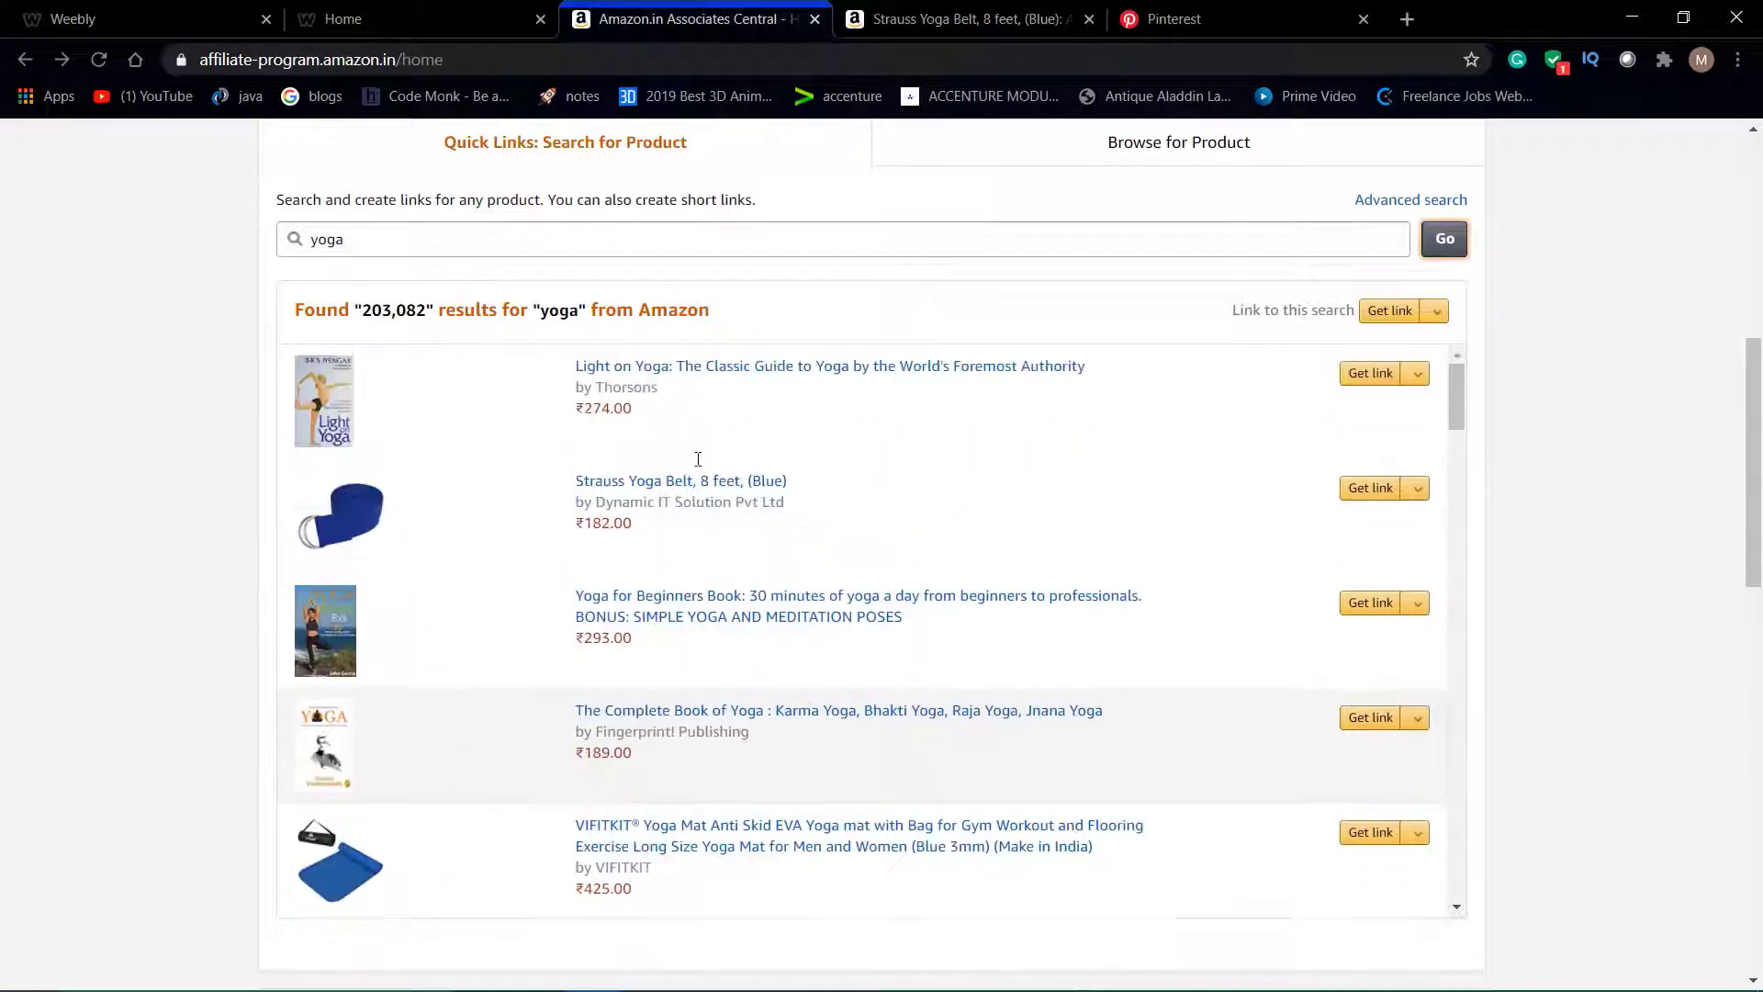
click(1384, 493)
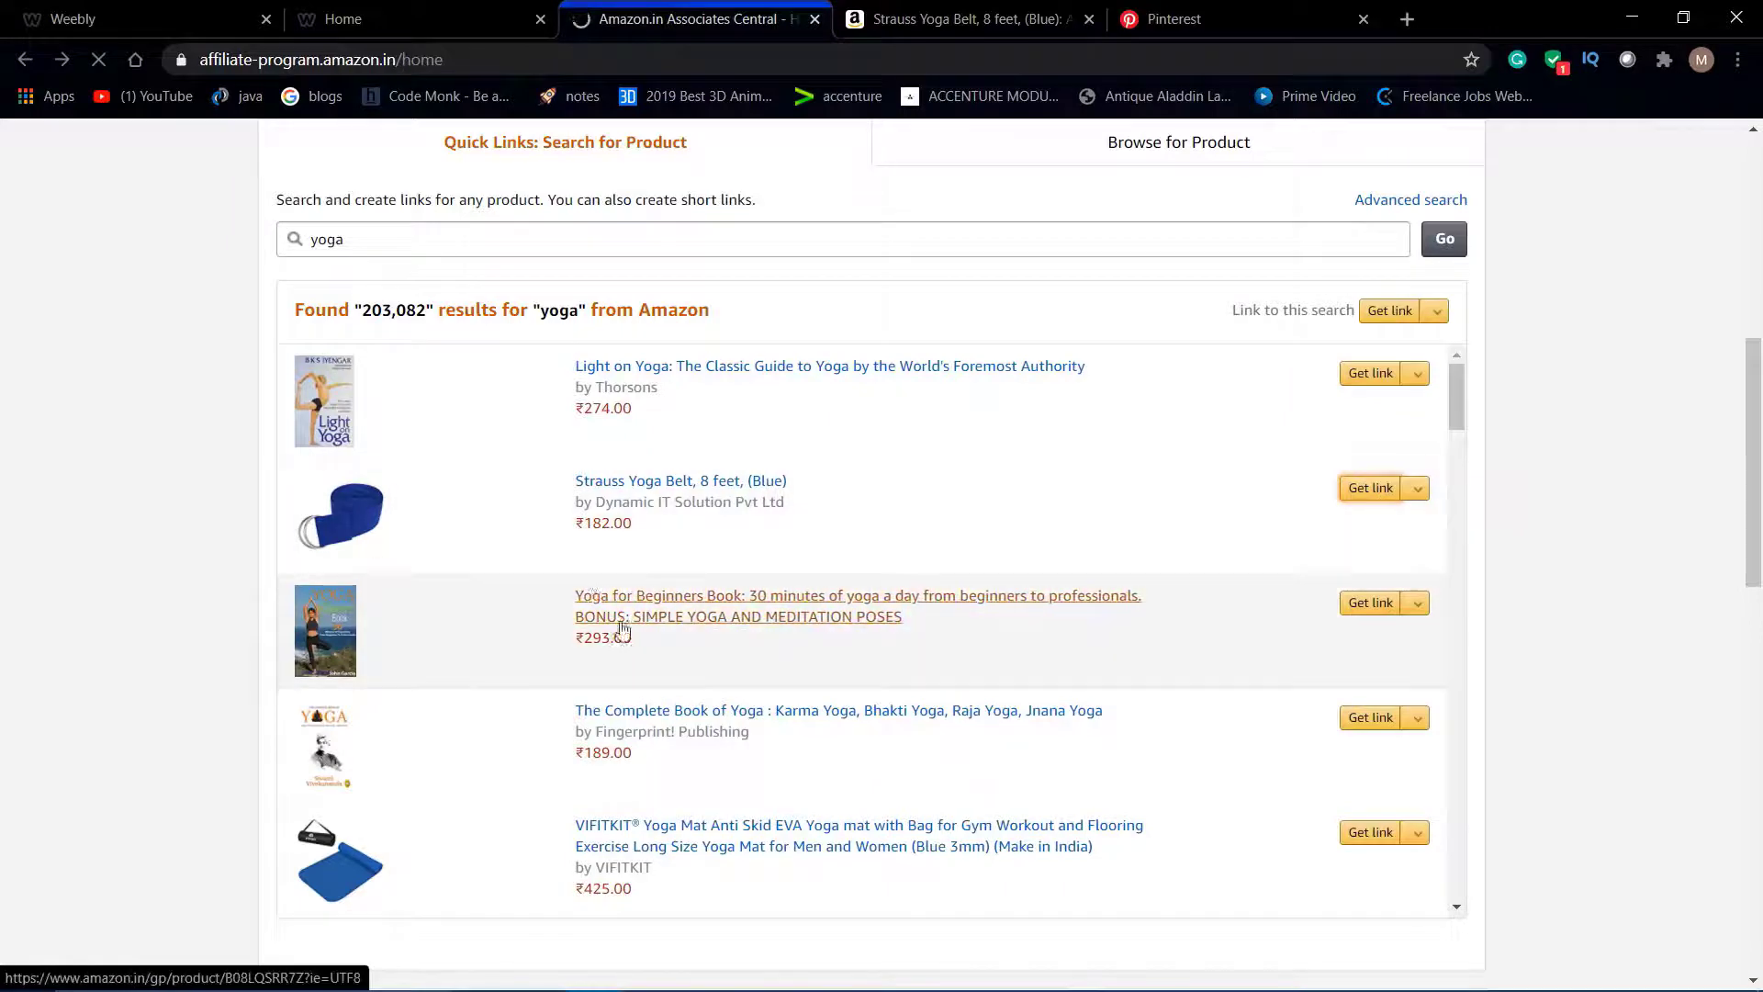
scroll(680, 625, down, 3)
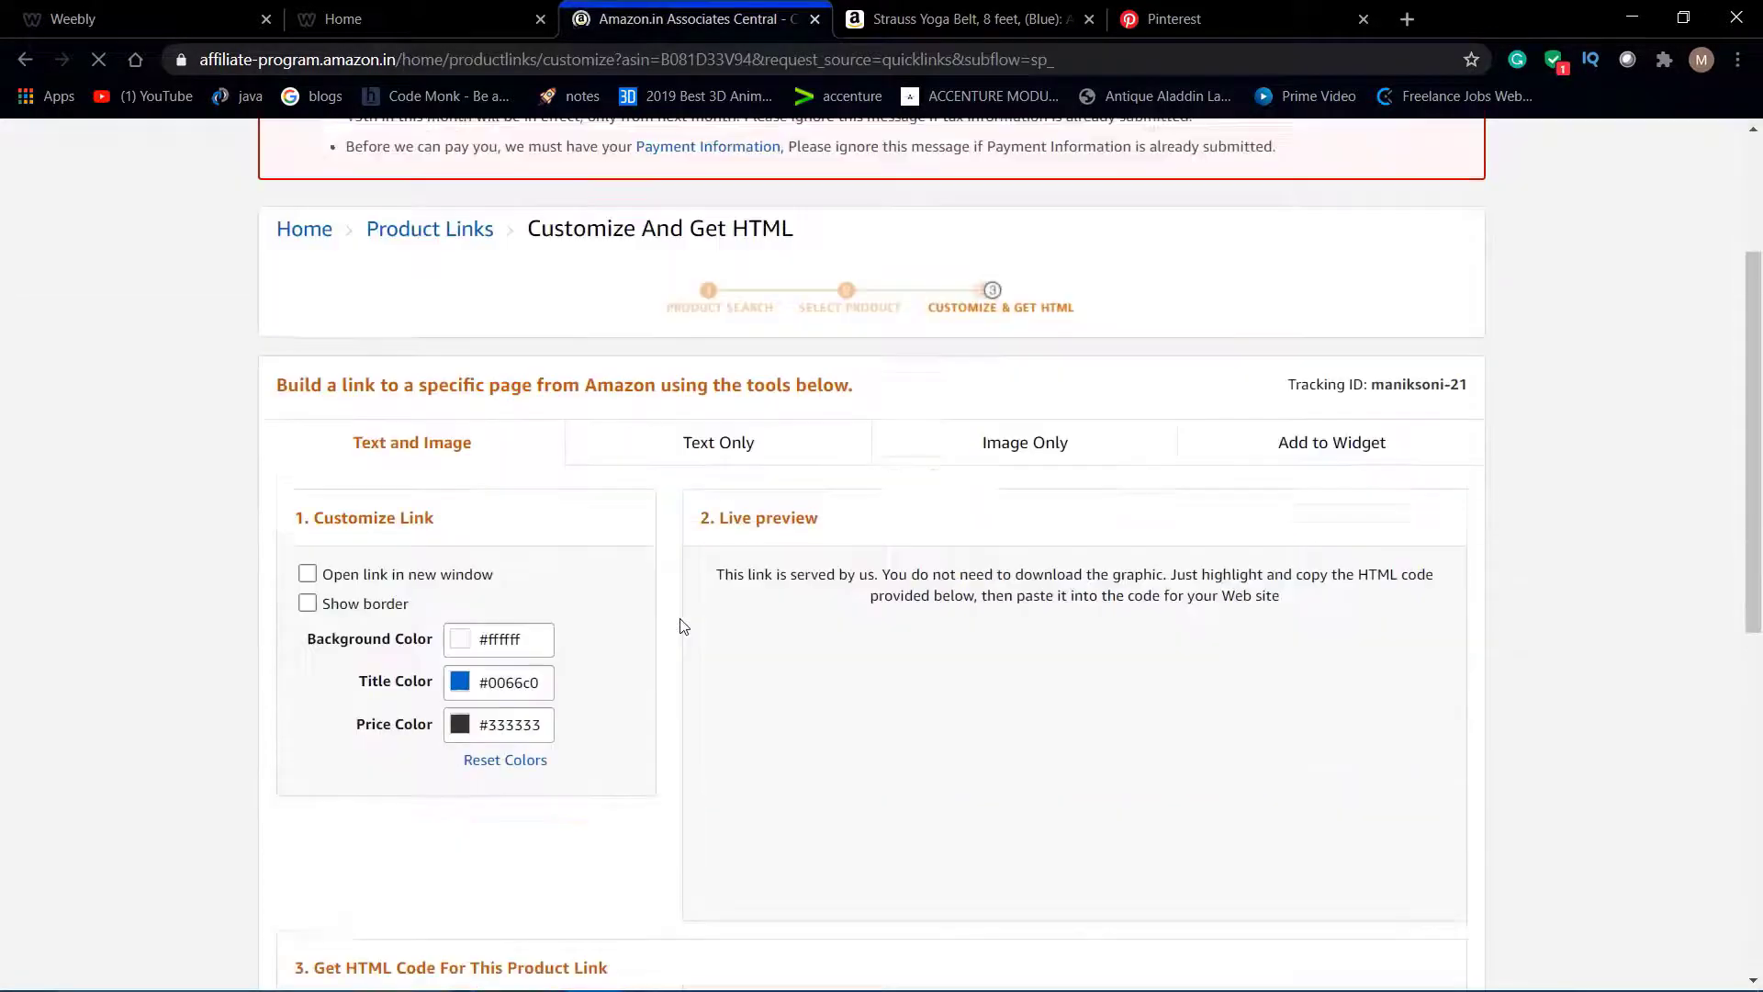
Generate a text-only short link for the Strauss Yoga Belt, select it and return to the Pinterest Pin.
click(803, 437)
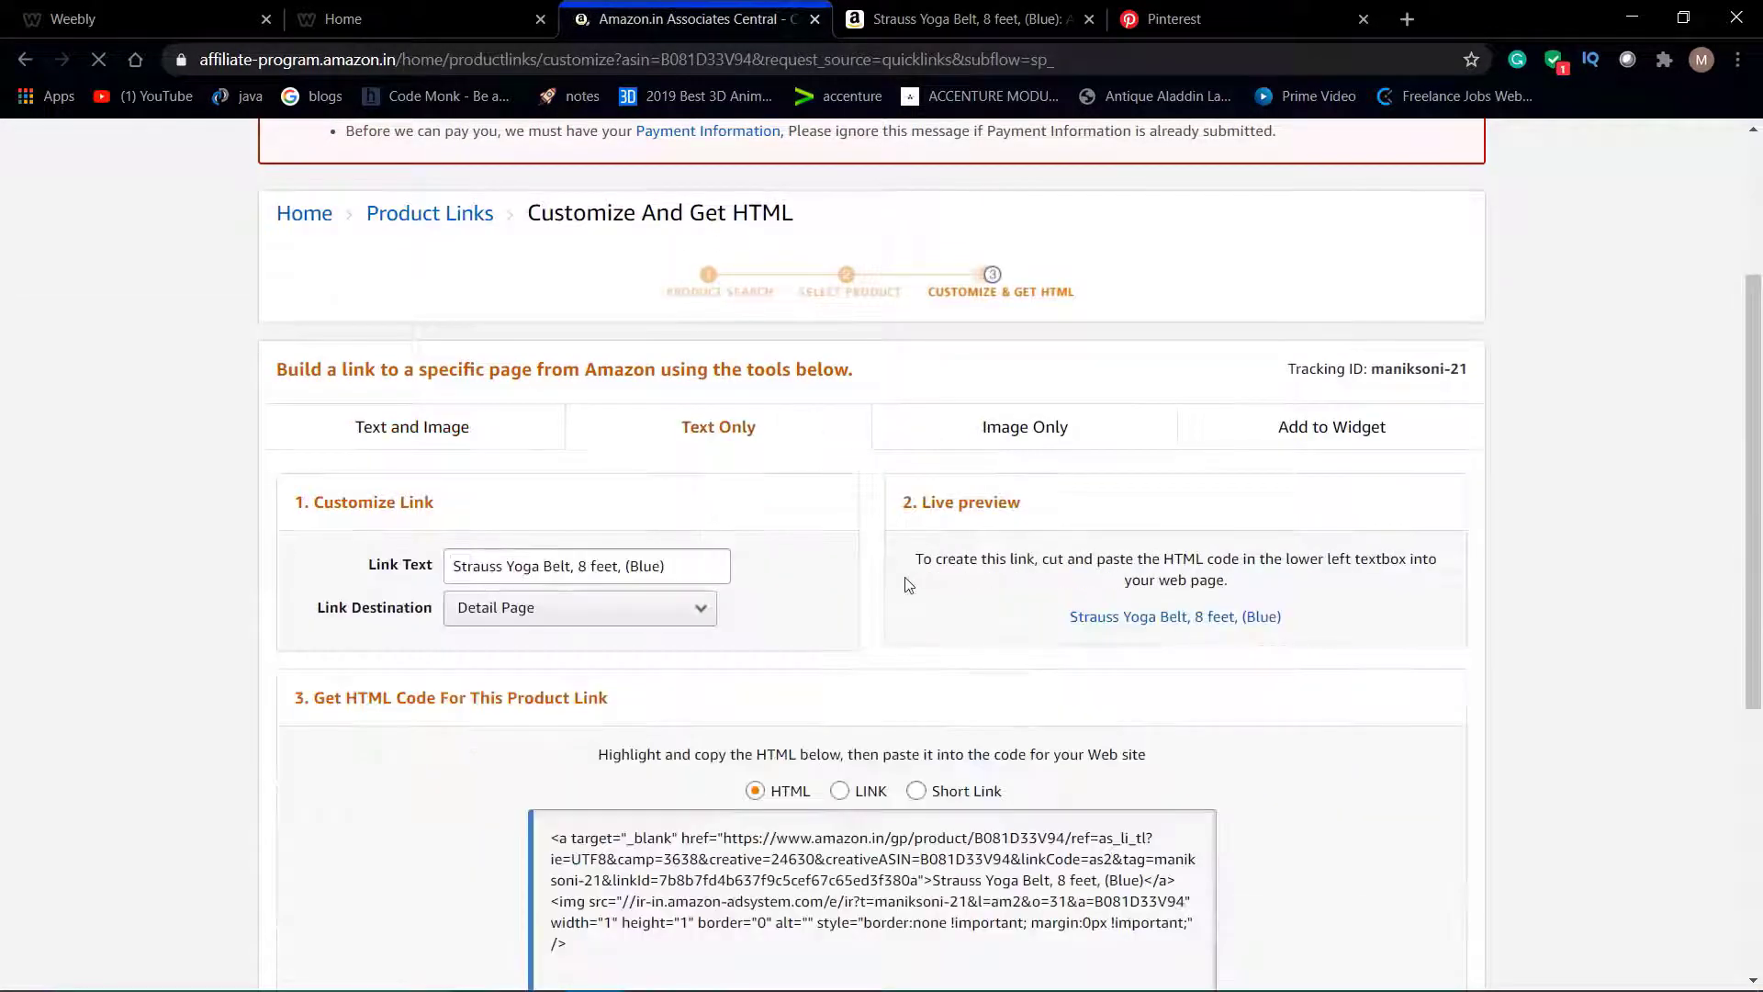
scroll(909, 592, down, 1)
click(917, 700)
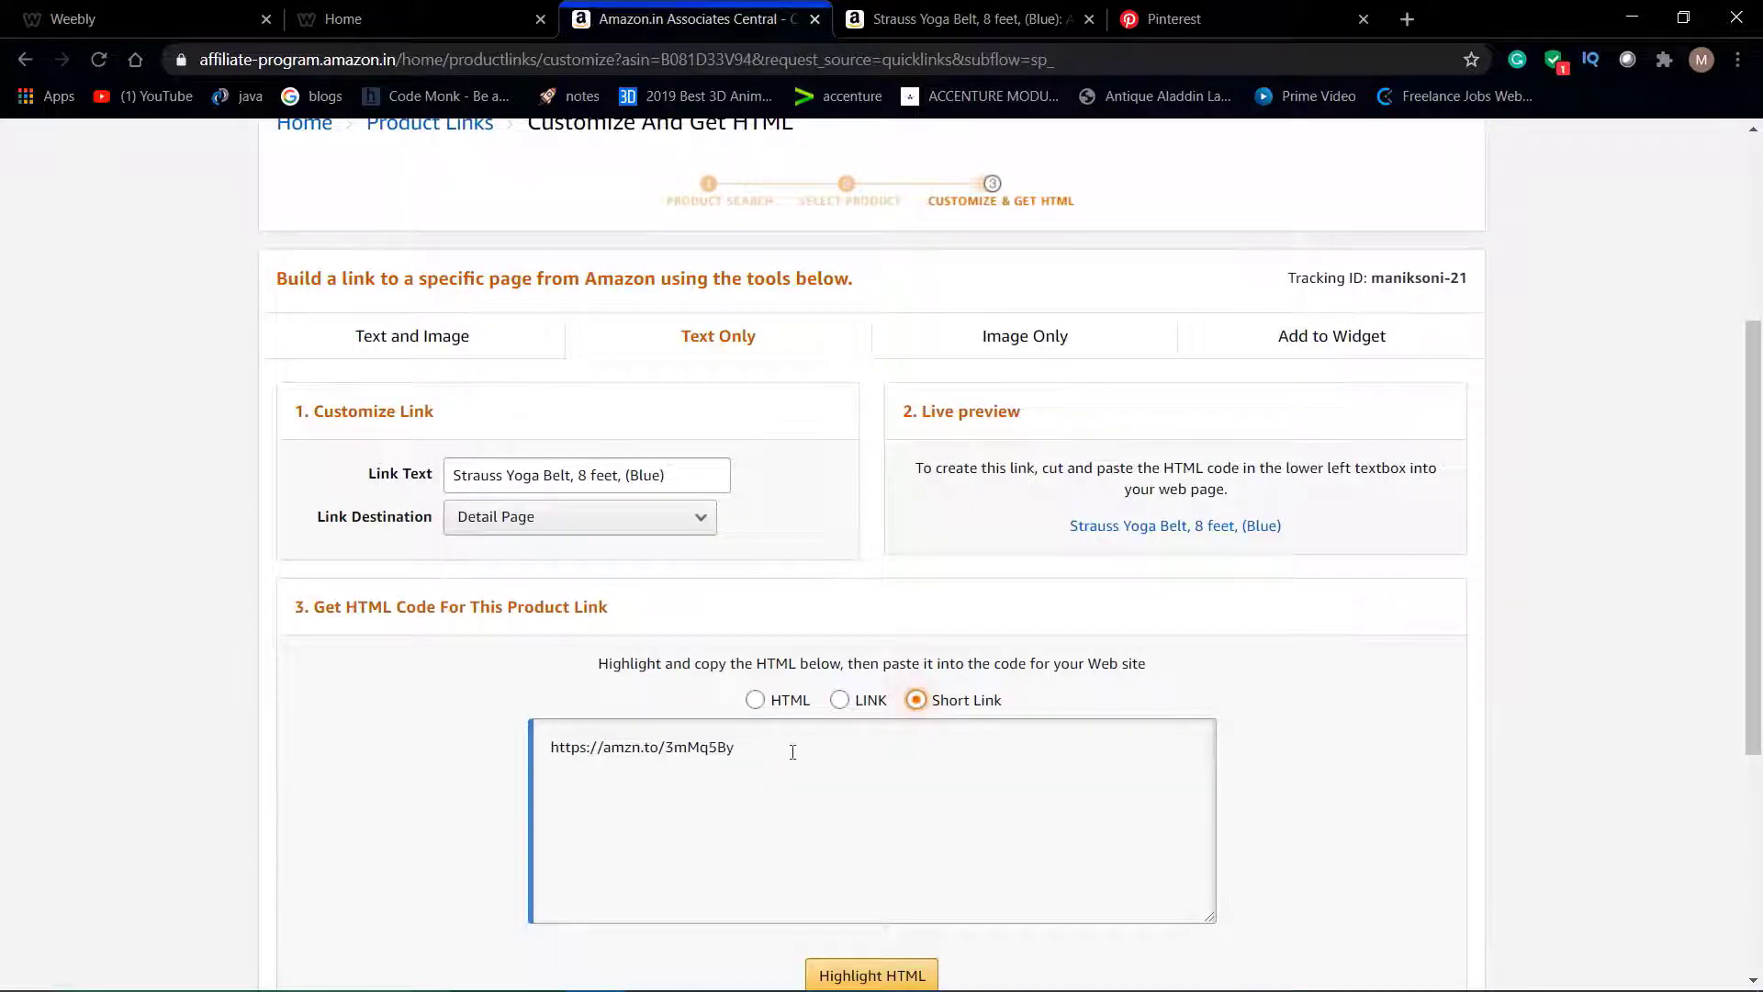
click(790, 750)
key(ctrl+a)
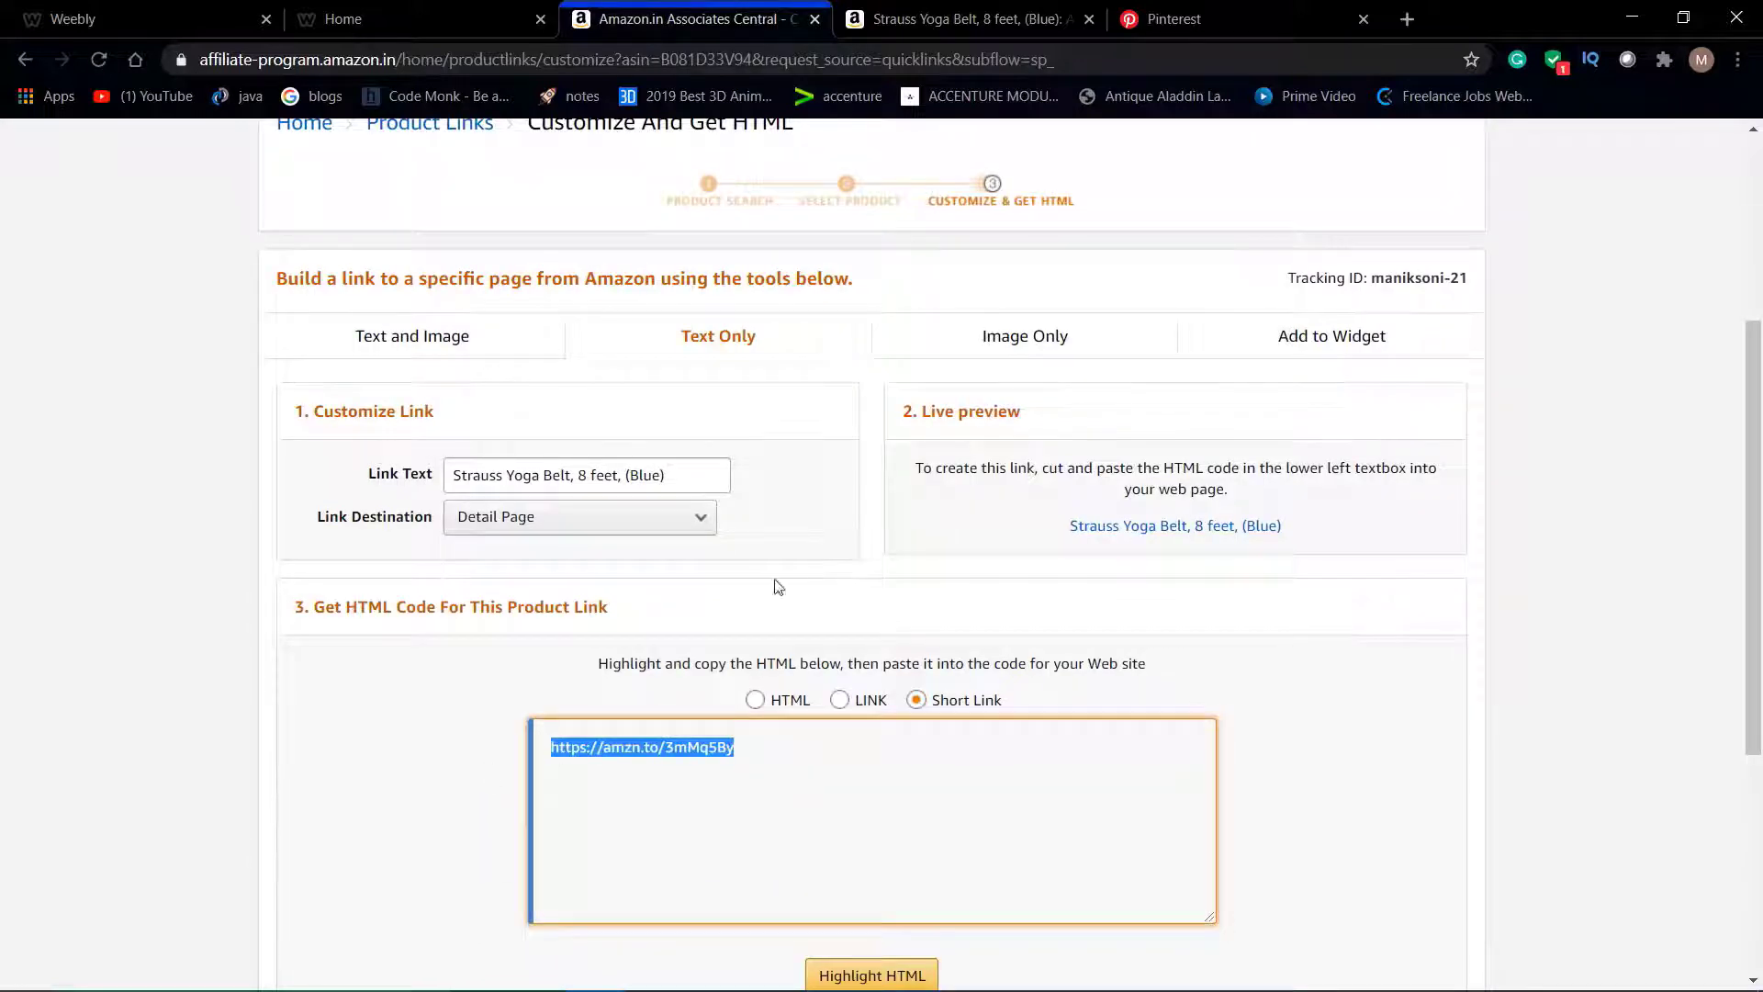
click(1162, 19)
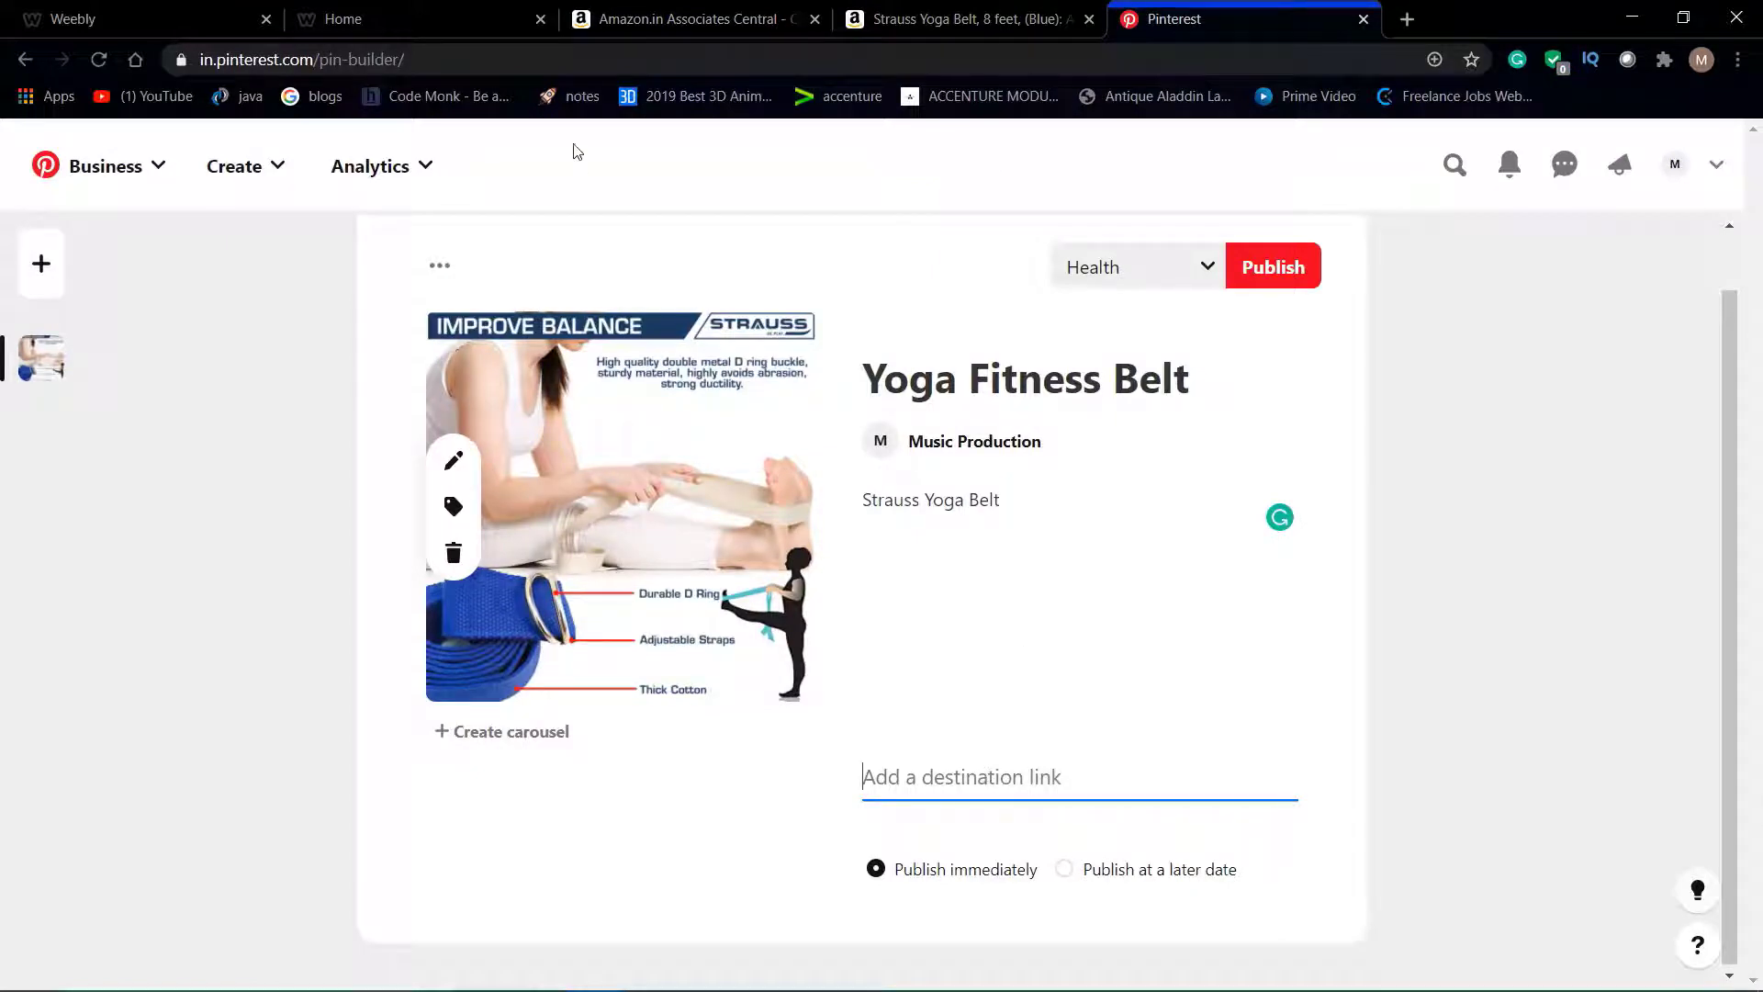
click(413, 19)
click(303, 59)
key(ctrl+c)
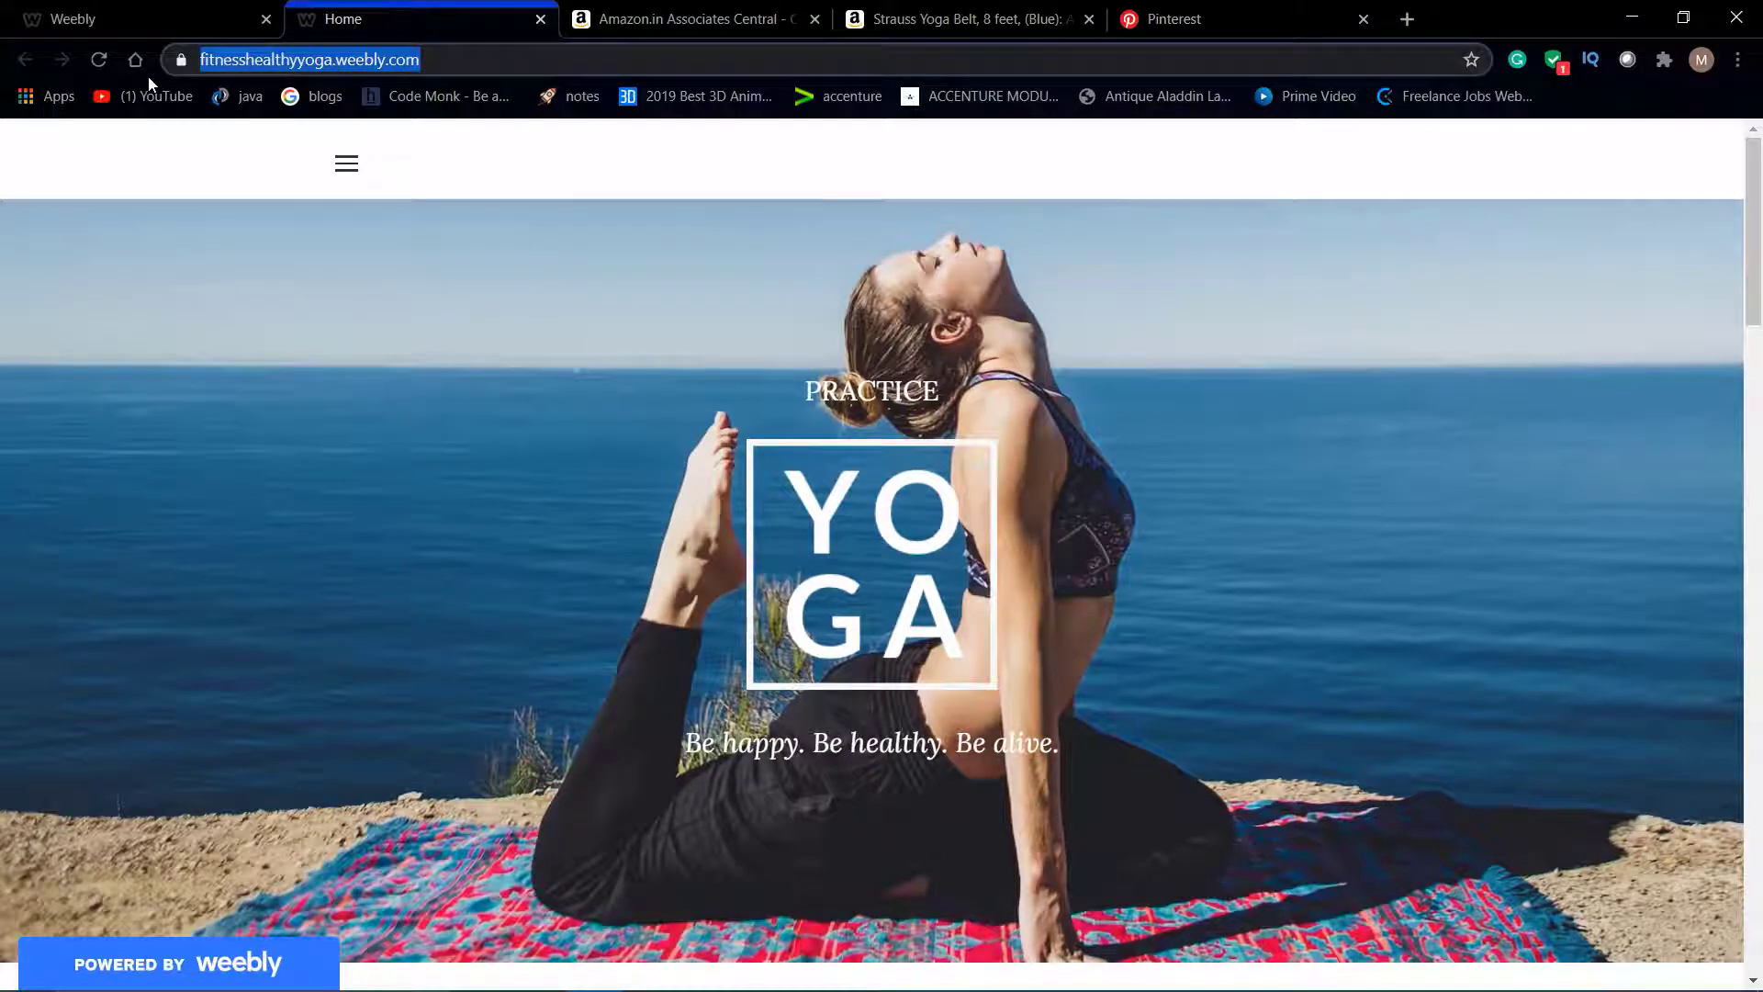
click(1163, 11)
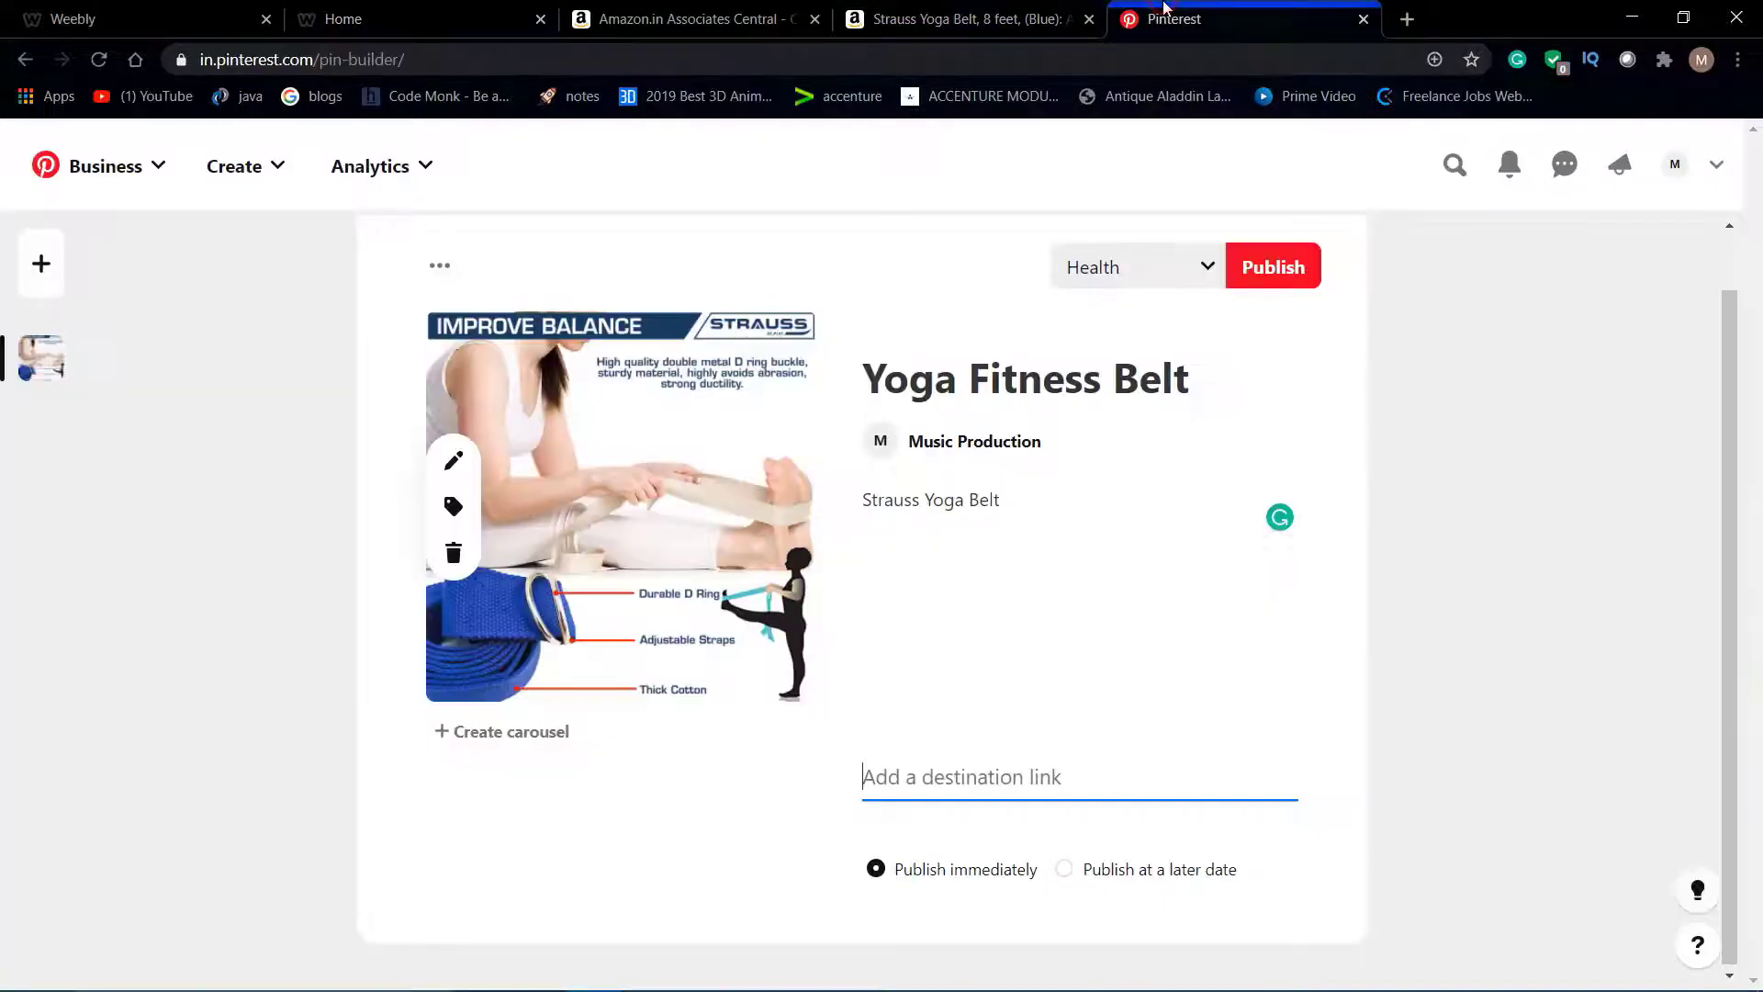
key(ctrl+v)
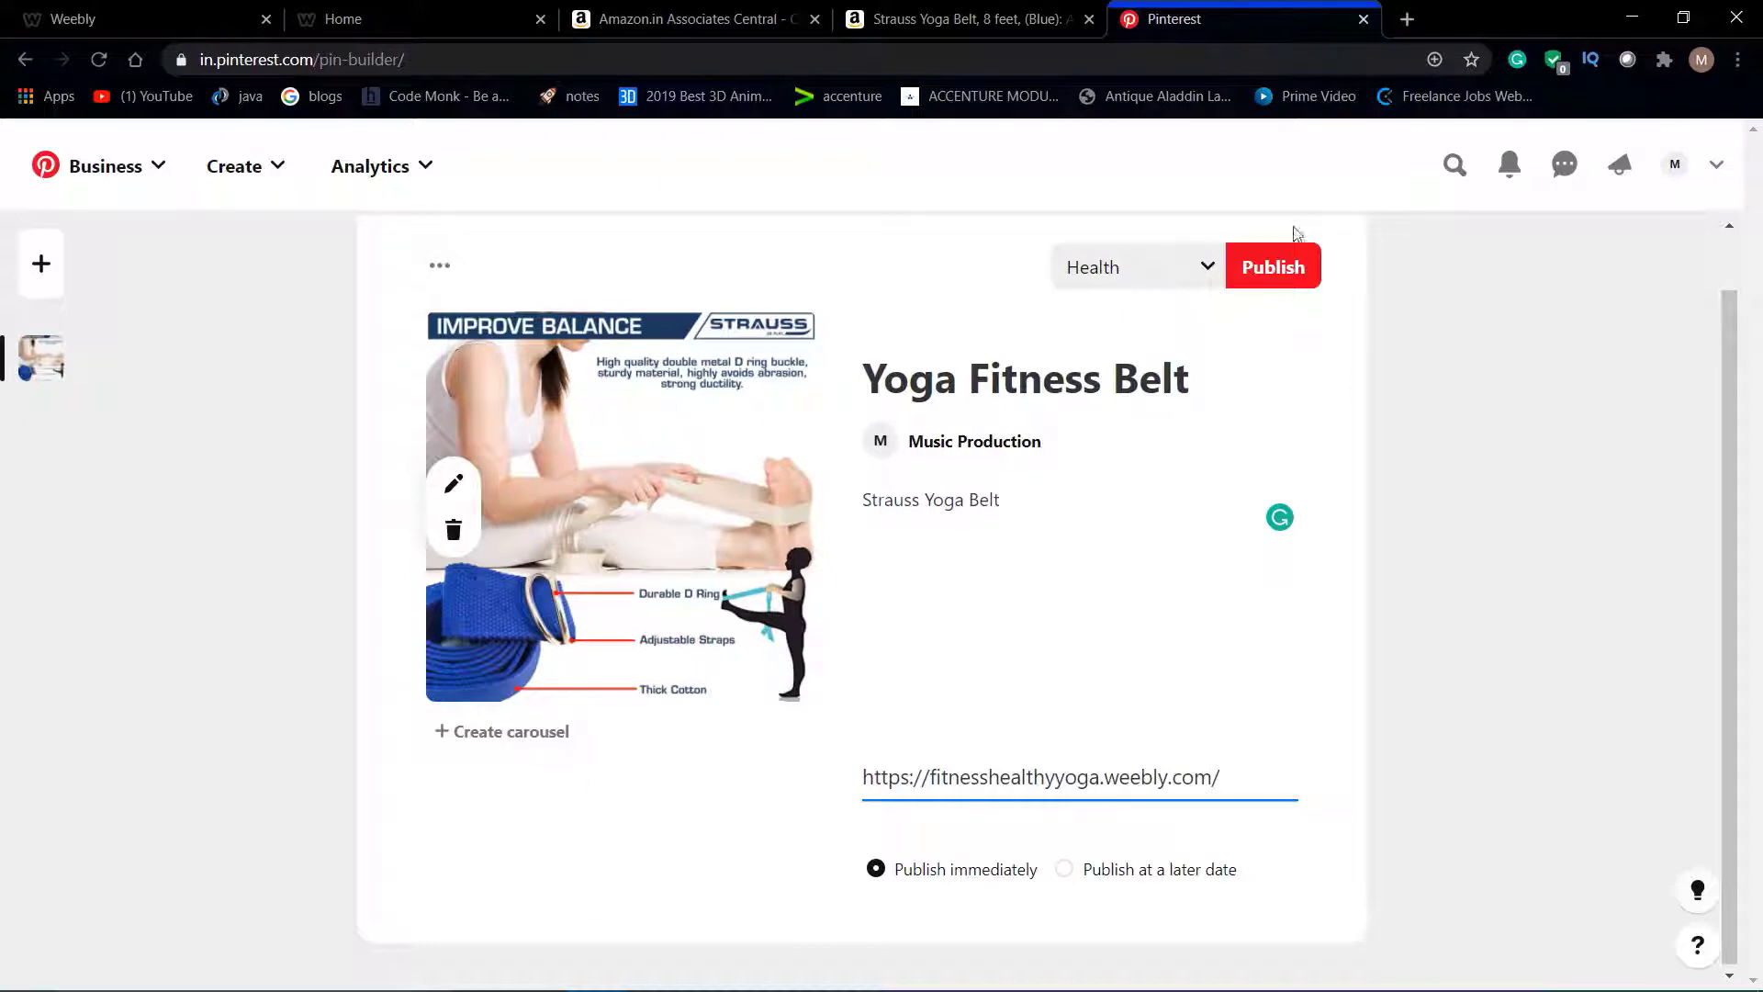
click(1290, 268)
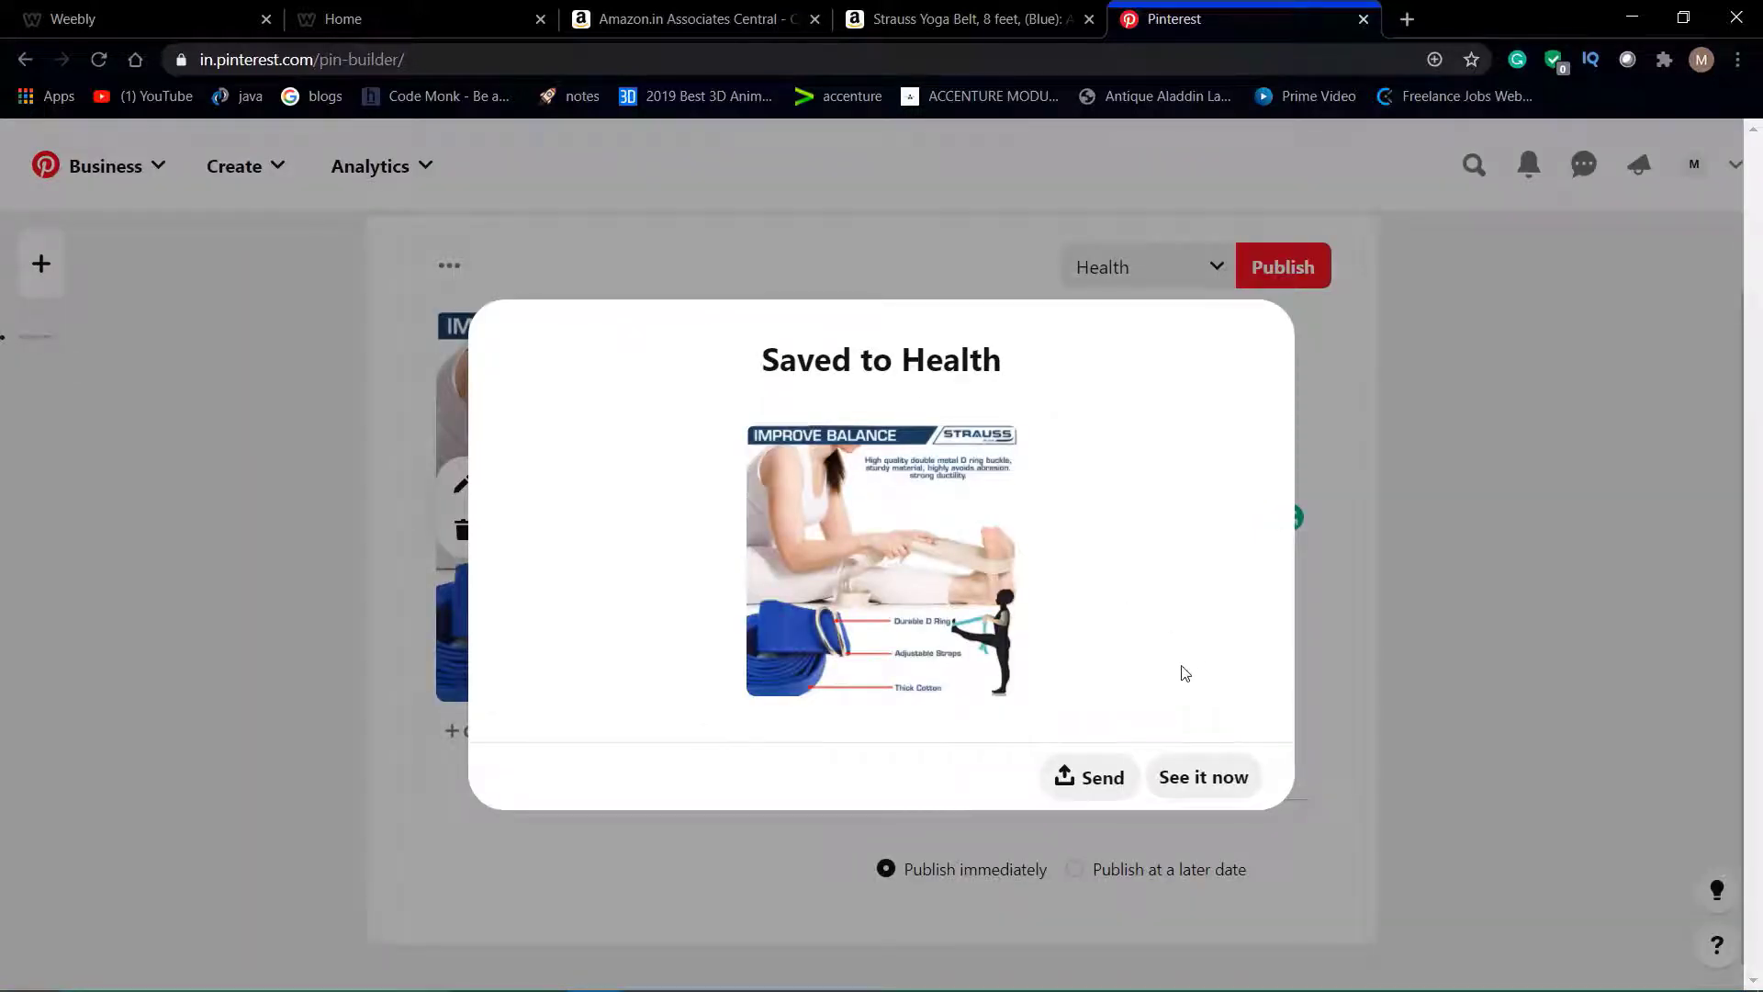
View the published Yoga Fitness Belt Pin and follow its link to check the Strauss Yoga Belt section on the Weebly site.
click(1184, 776)
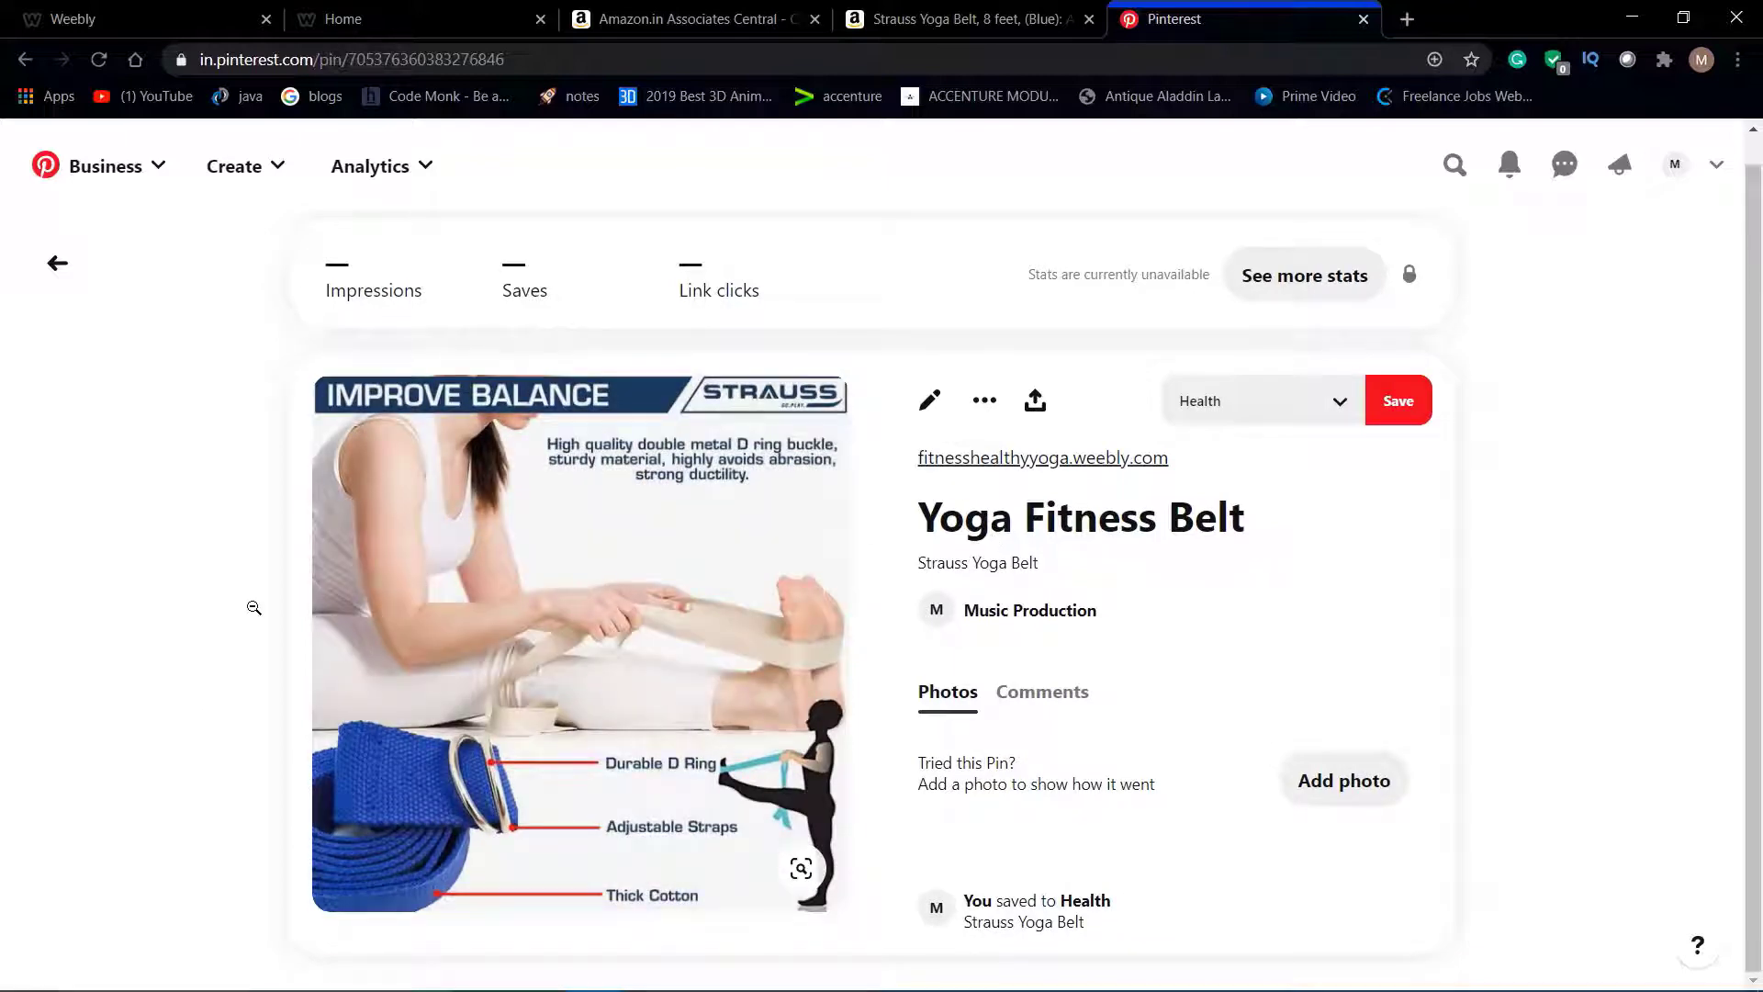
scroll(254, 607, up, 1)
scroll(253, 607, down, 1)
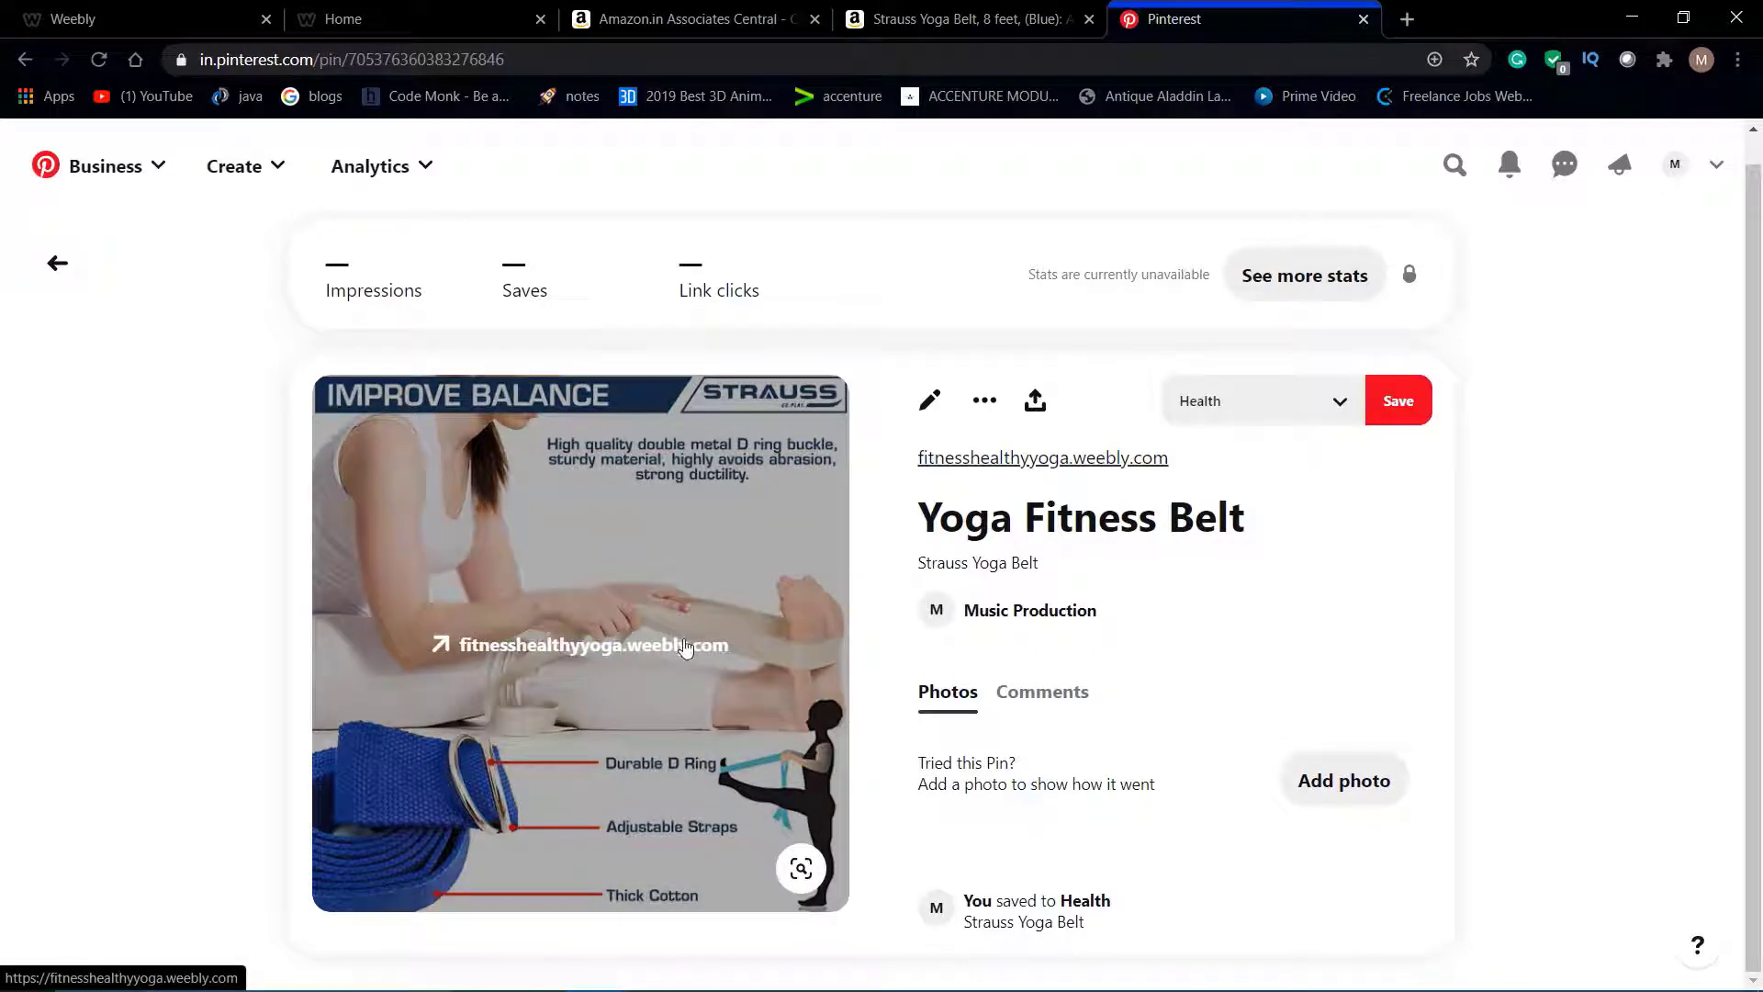
click(649, 648)
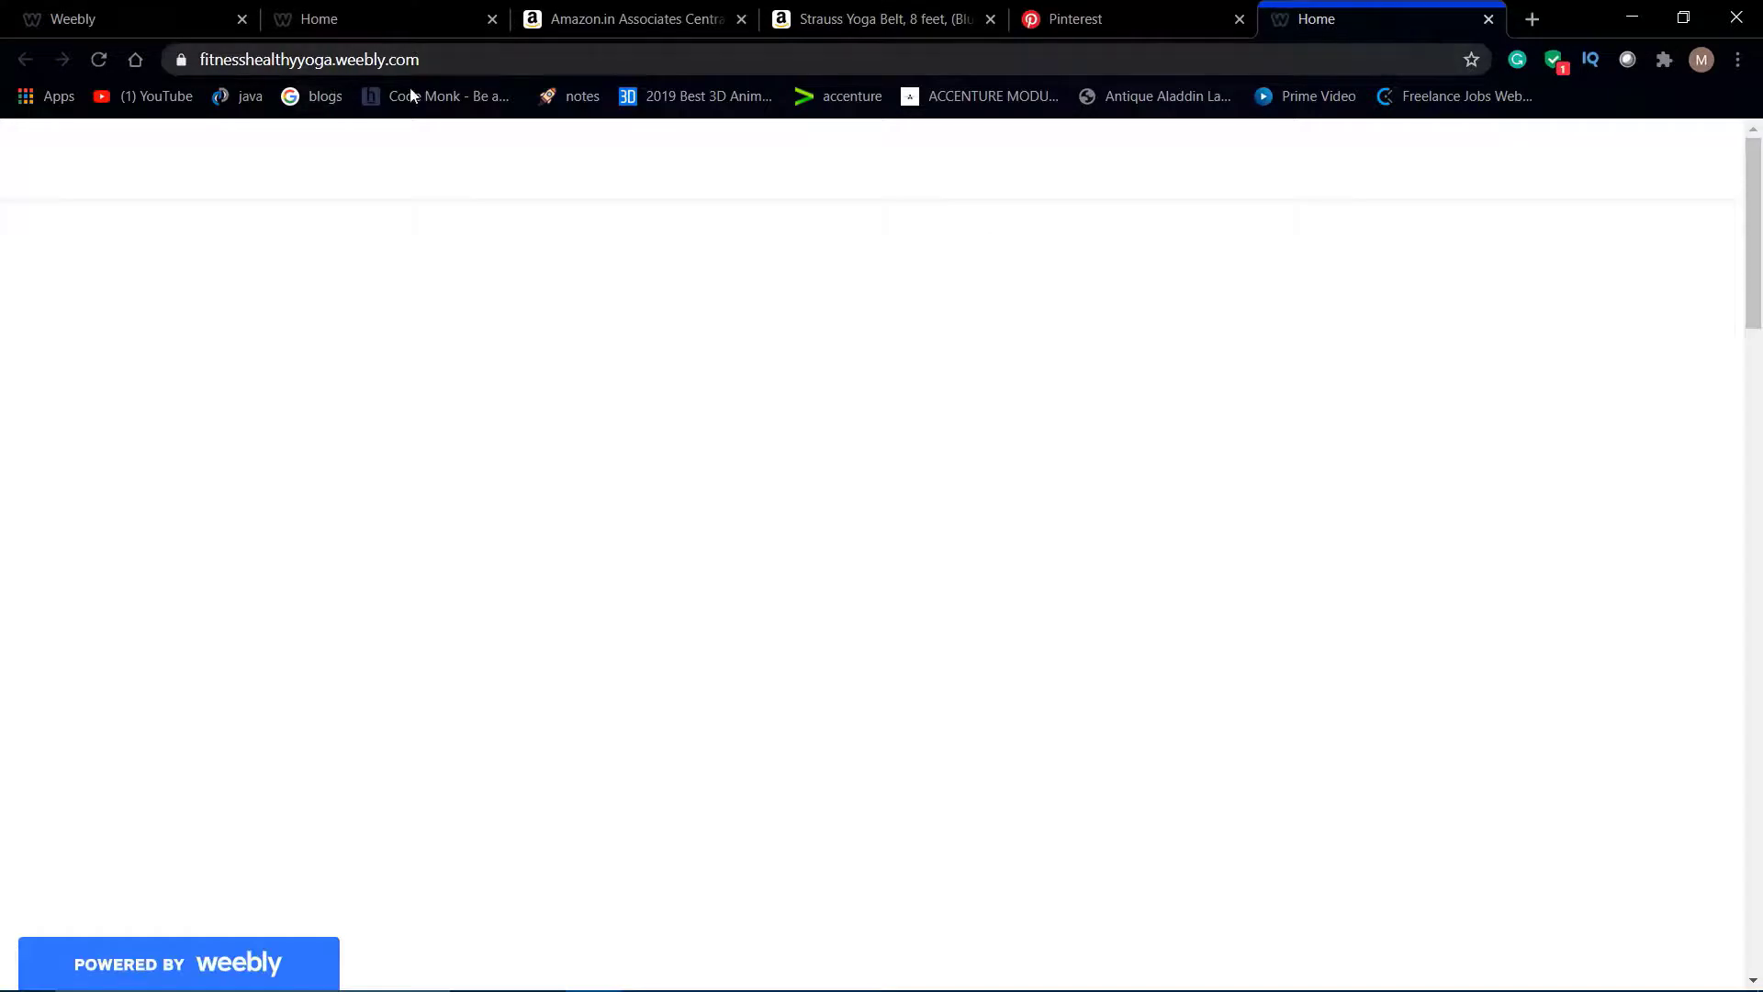
scroll(676, 542, down, 10)
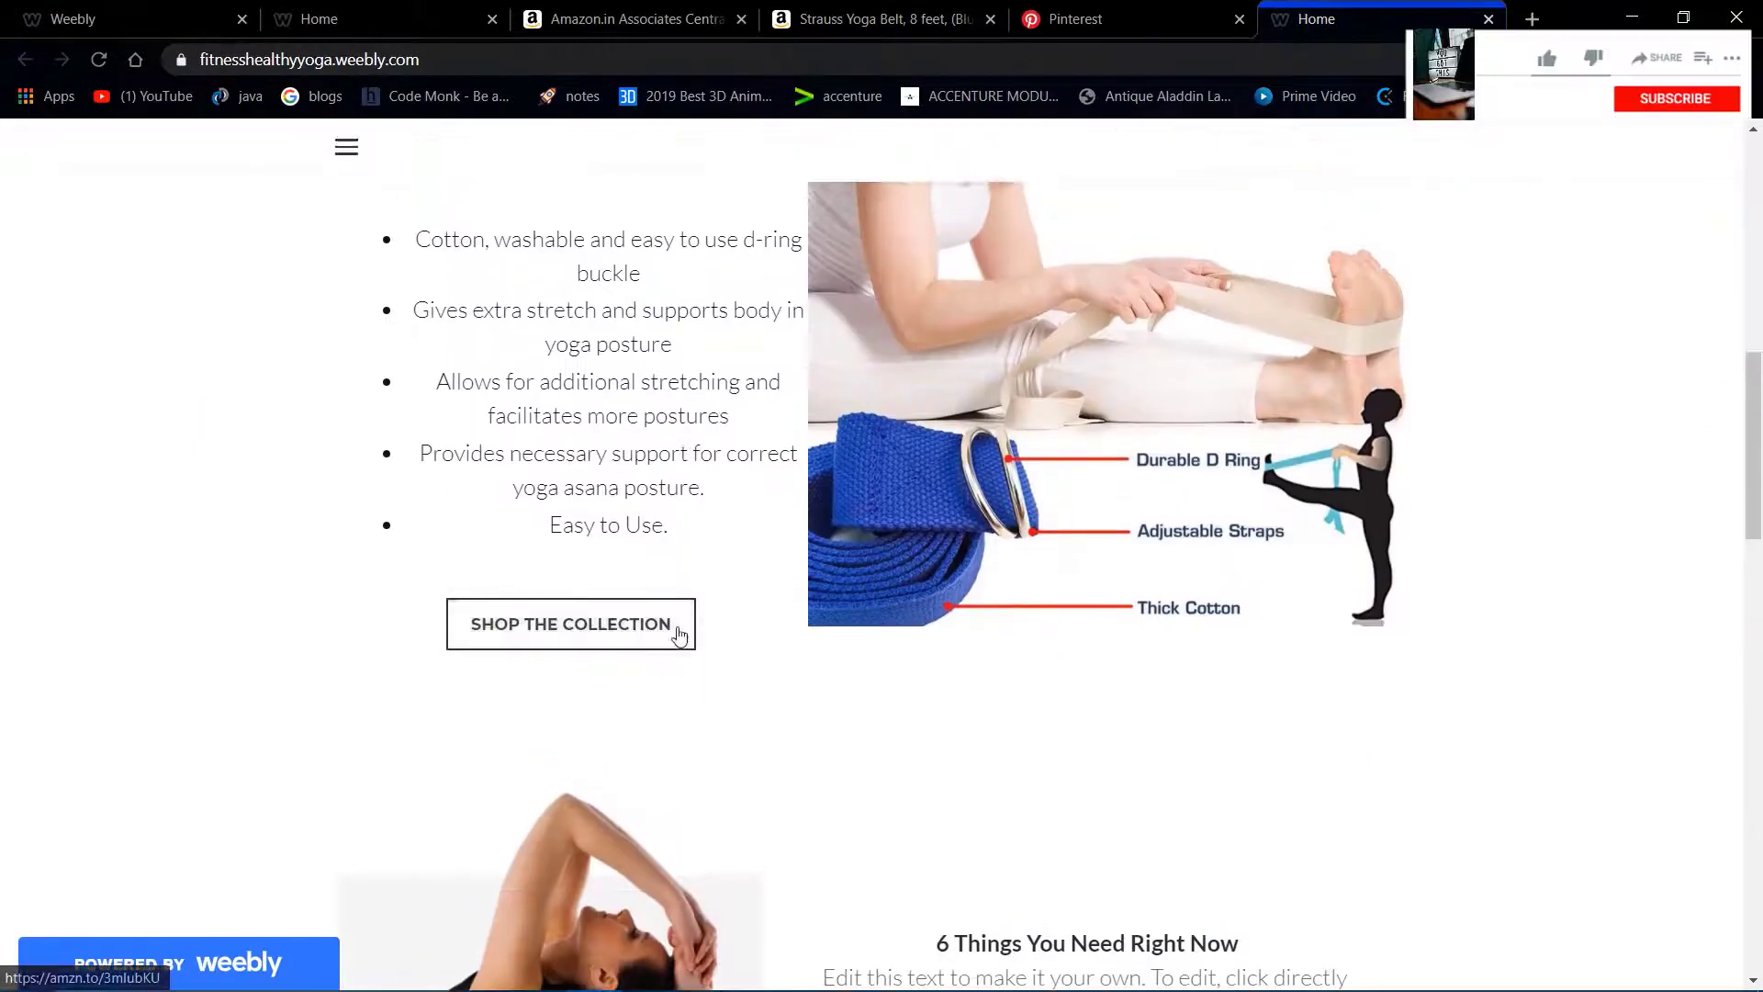
scroll(678, 634, up, 2)
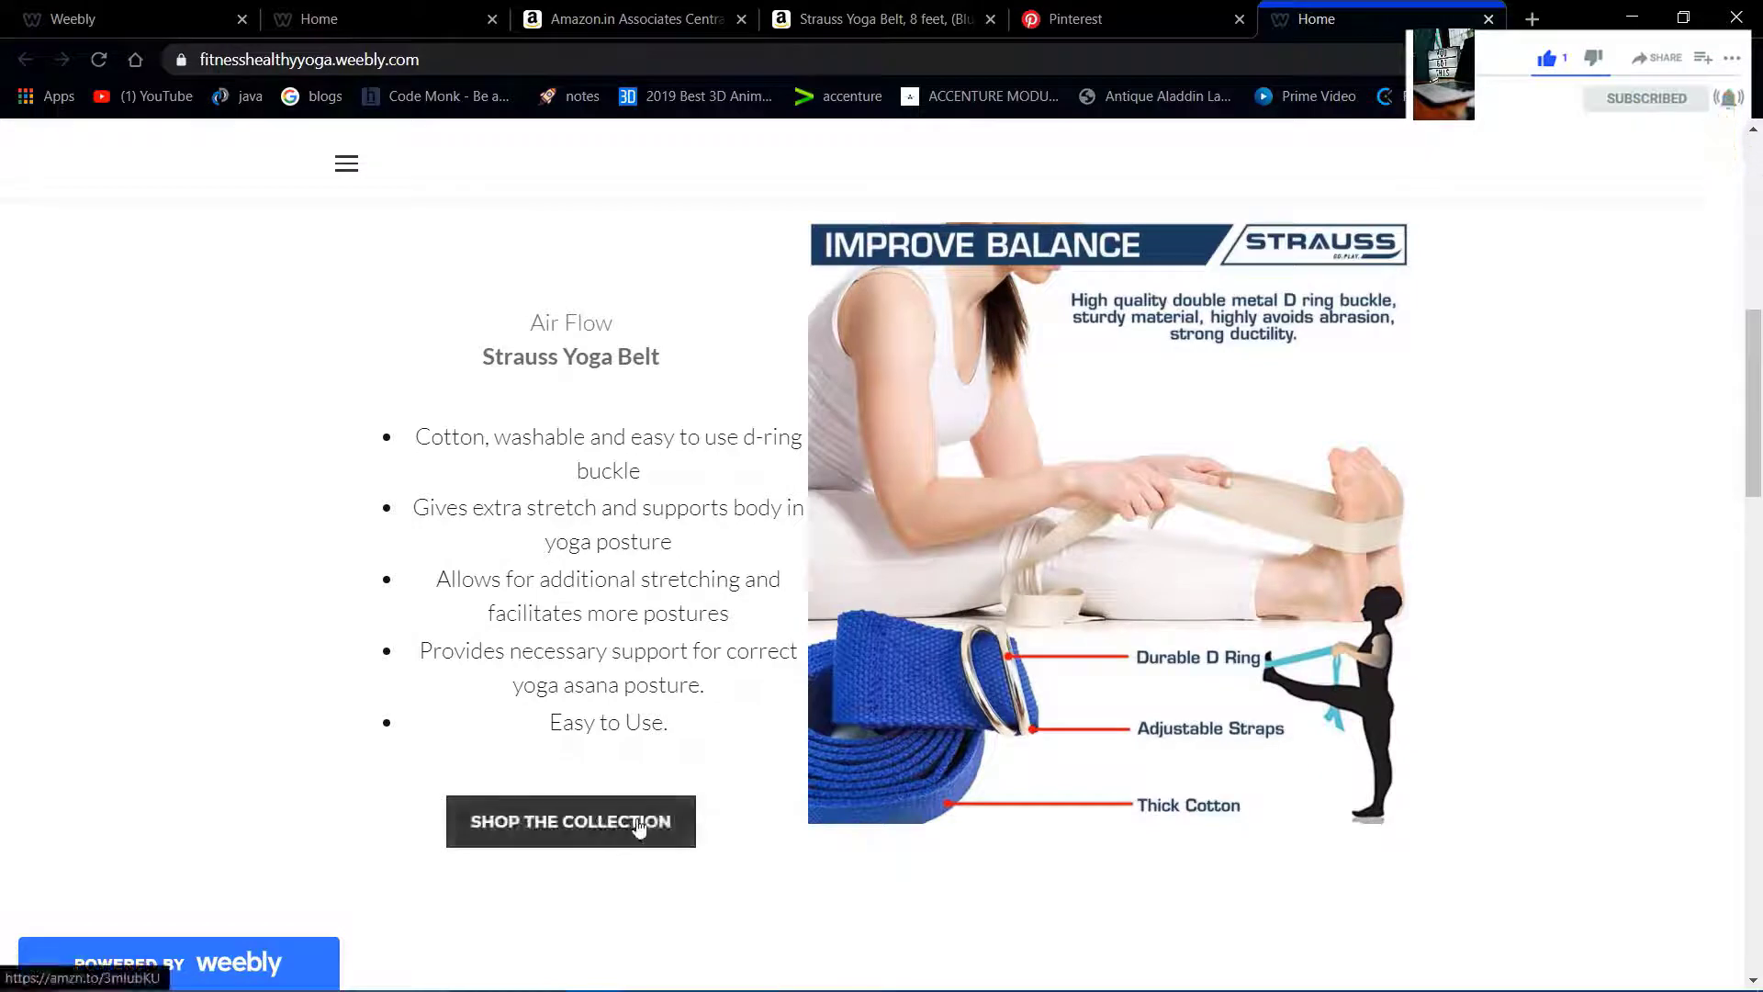
click(1488, 18)
Open Quora in a new browser tab.
key(ctrl+t)
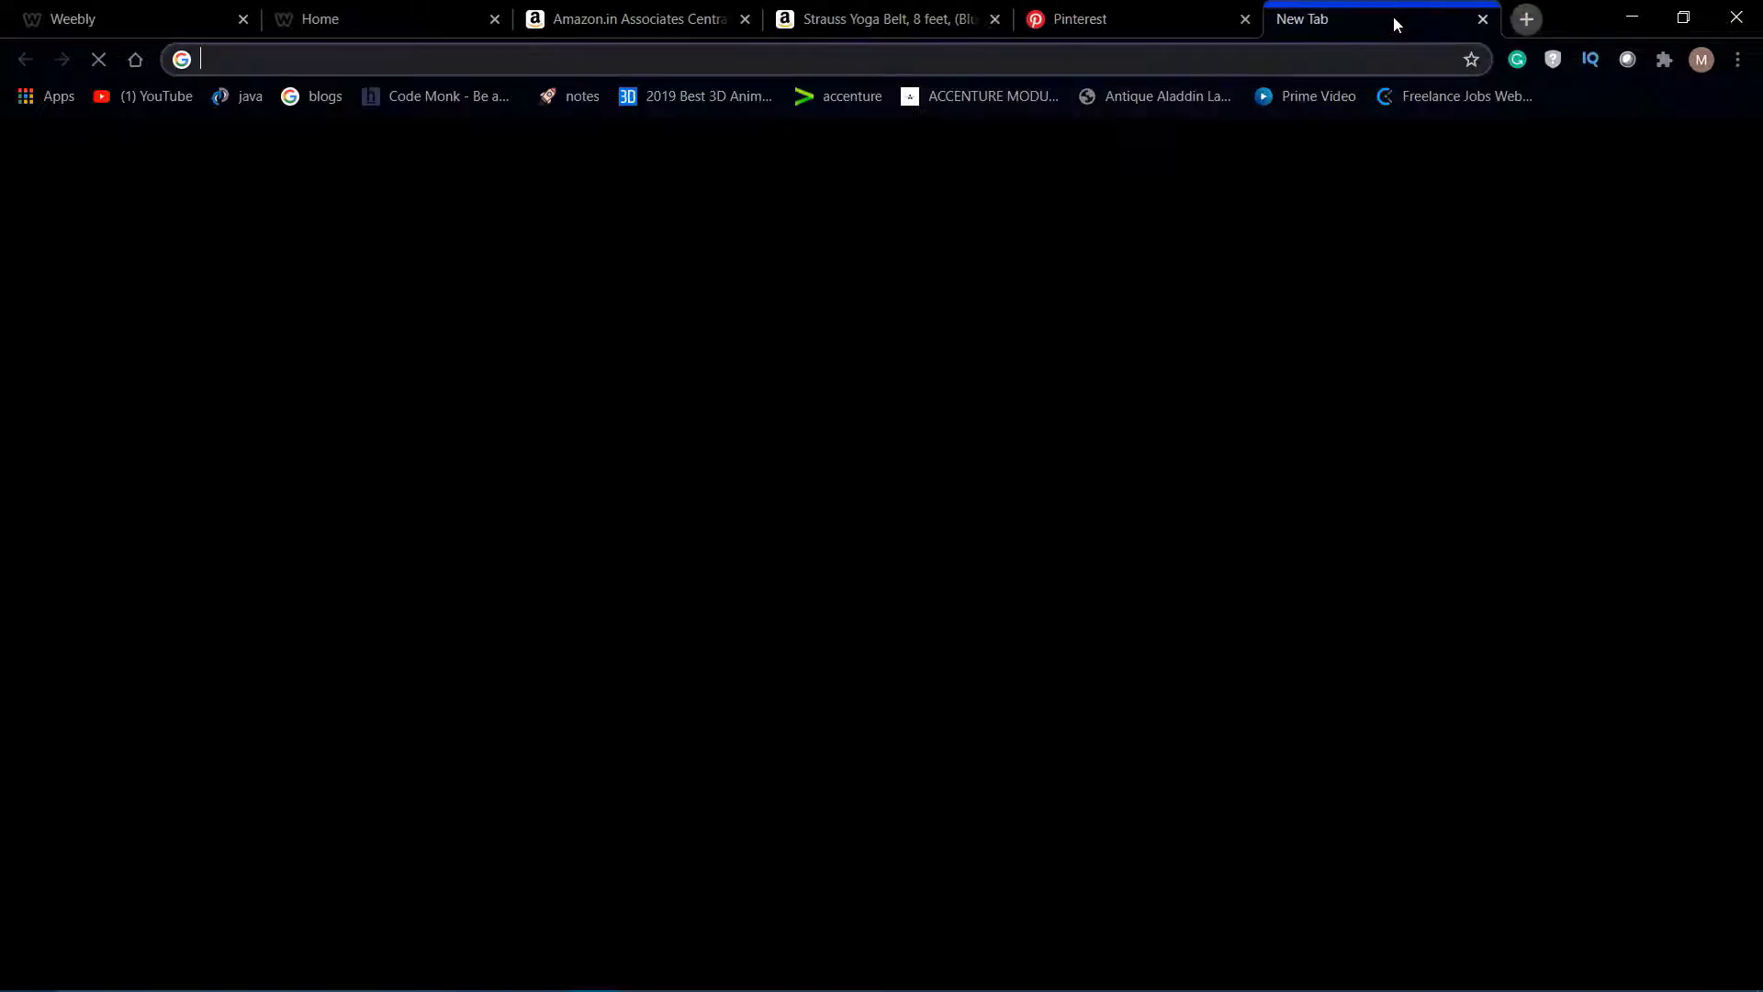
text(q)
key(Return)
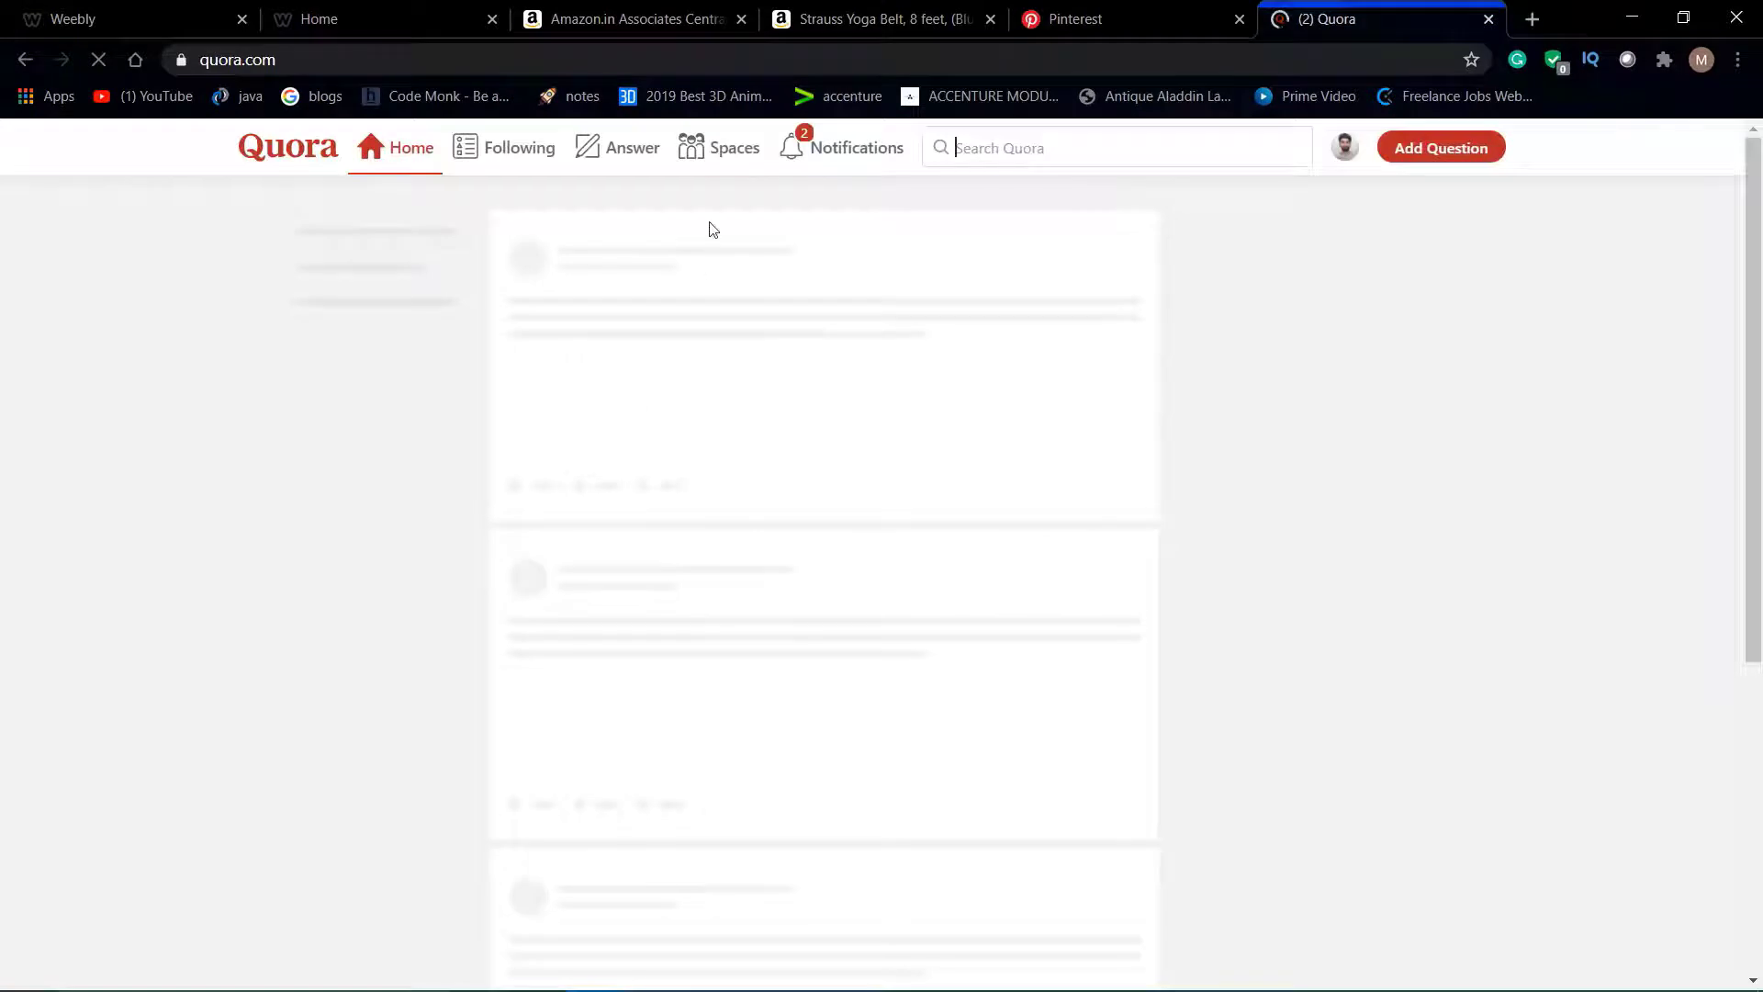
Search Quora for "heath" and look through the resulting questions.
text(hea)
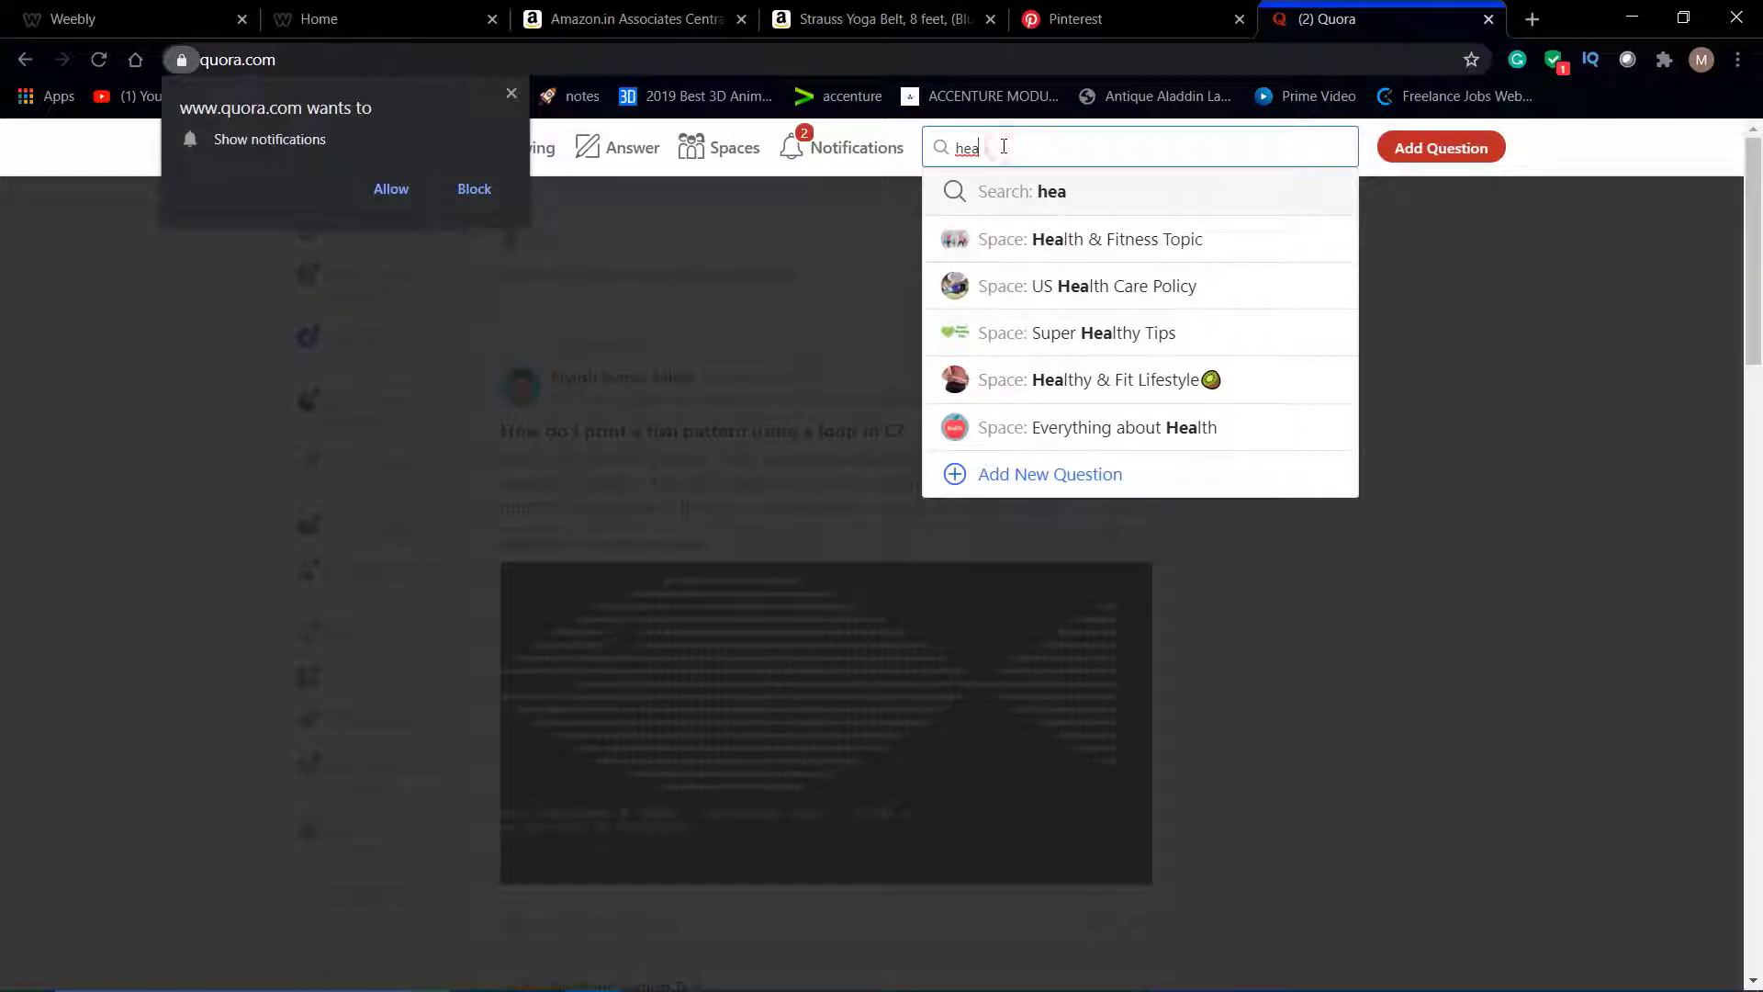
text(th)
key(Return)
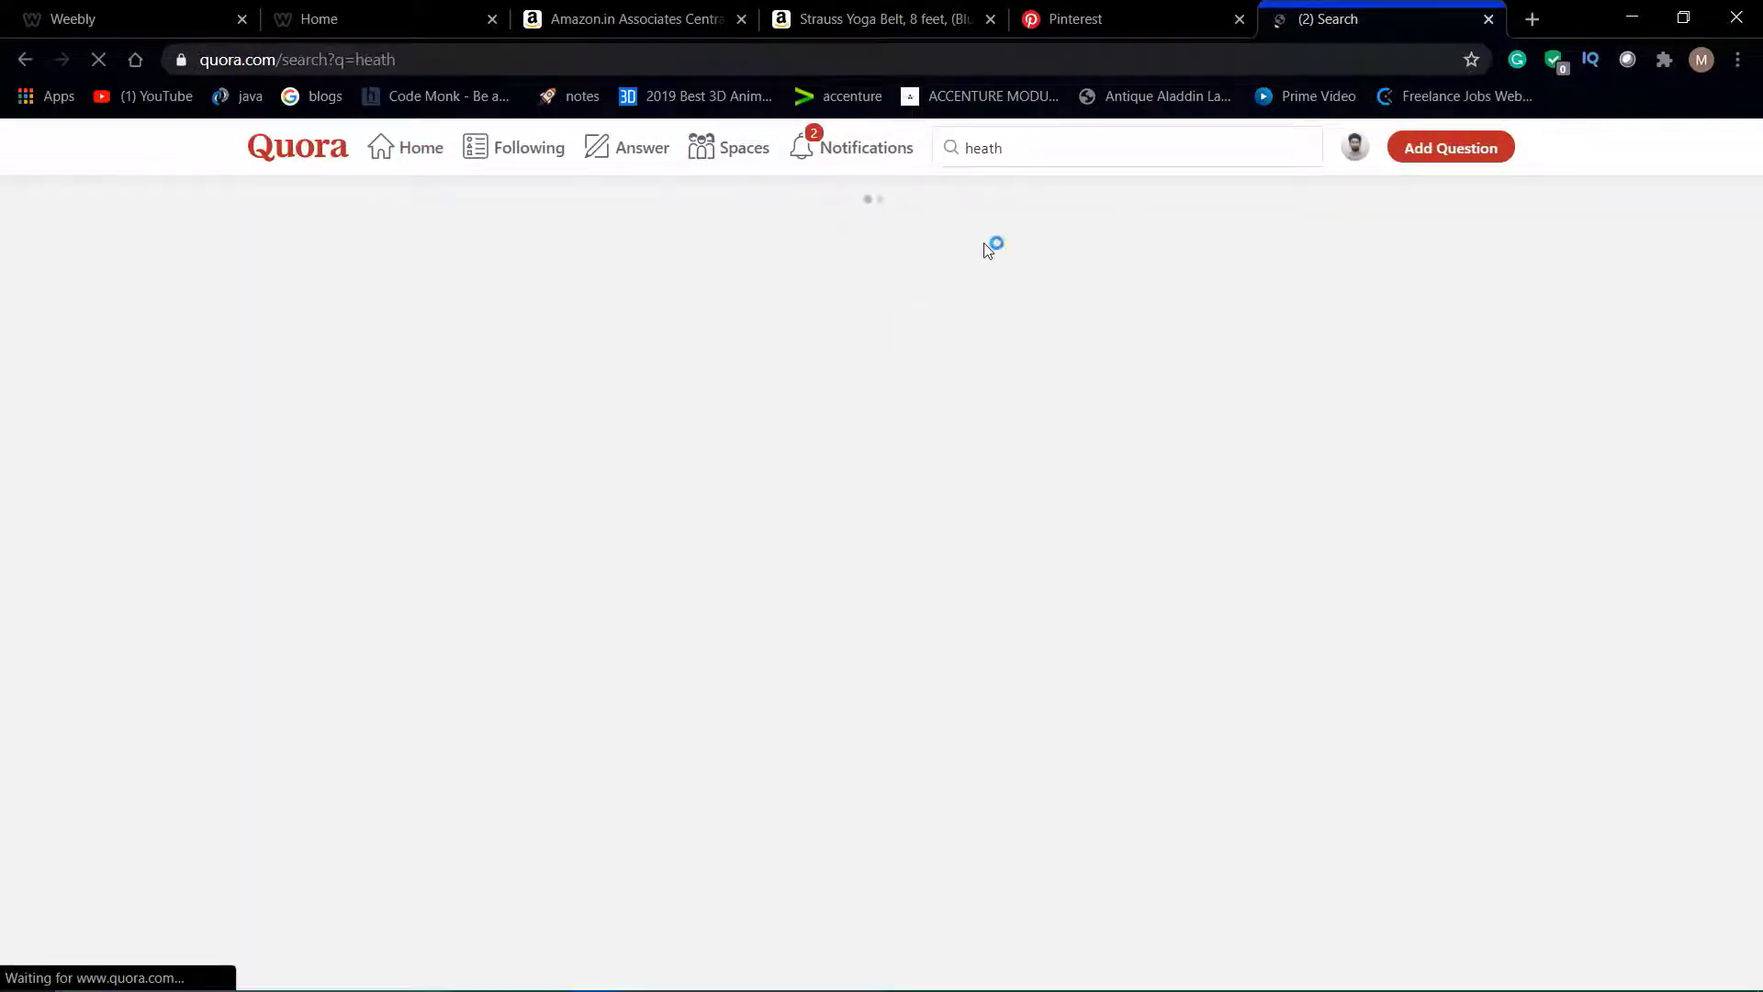
scroll(843, 514, down, 1)
scroll(843, 514, down, 8)
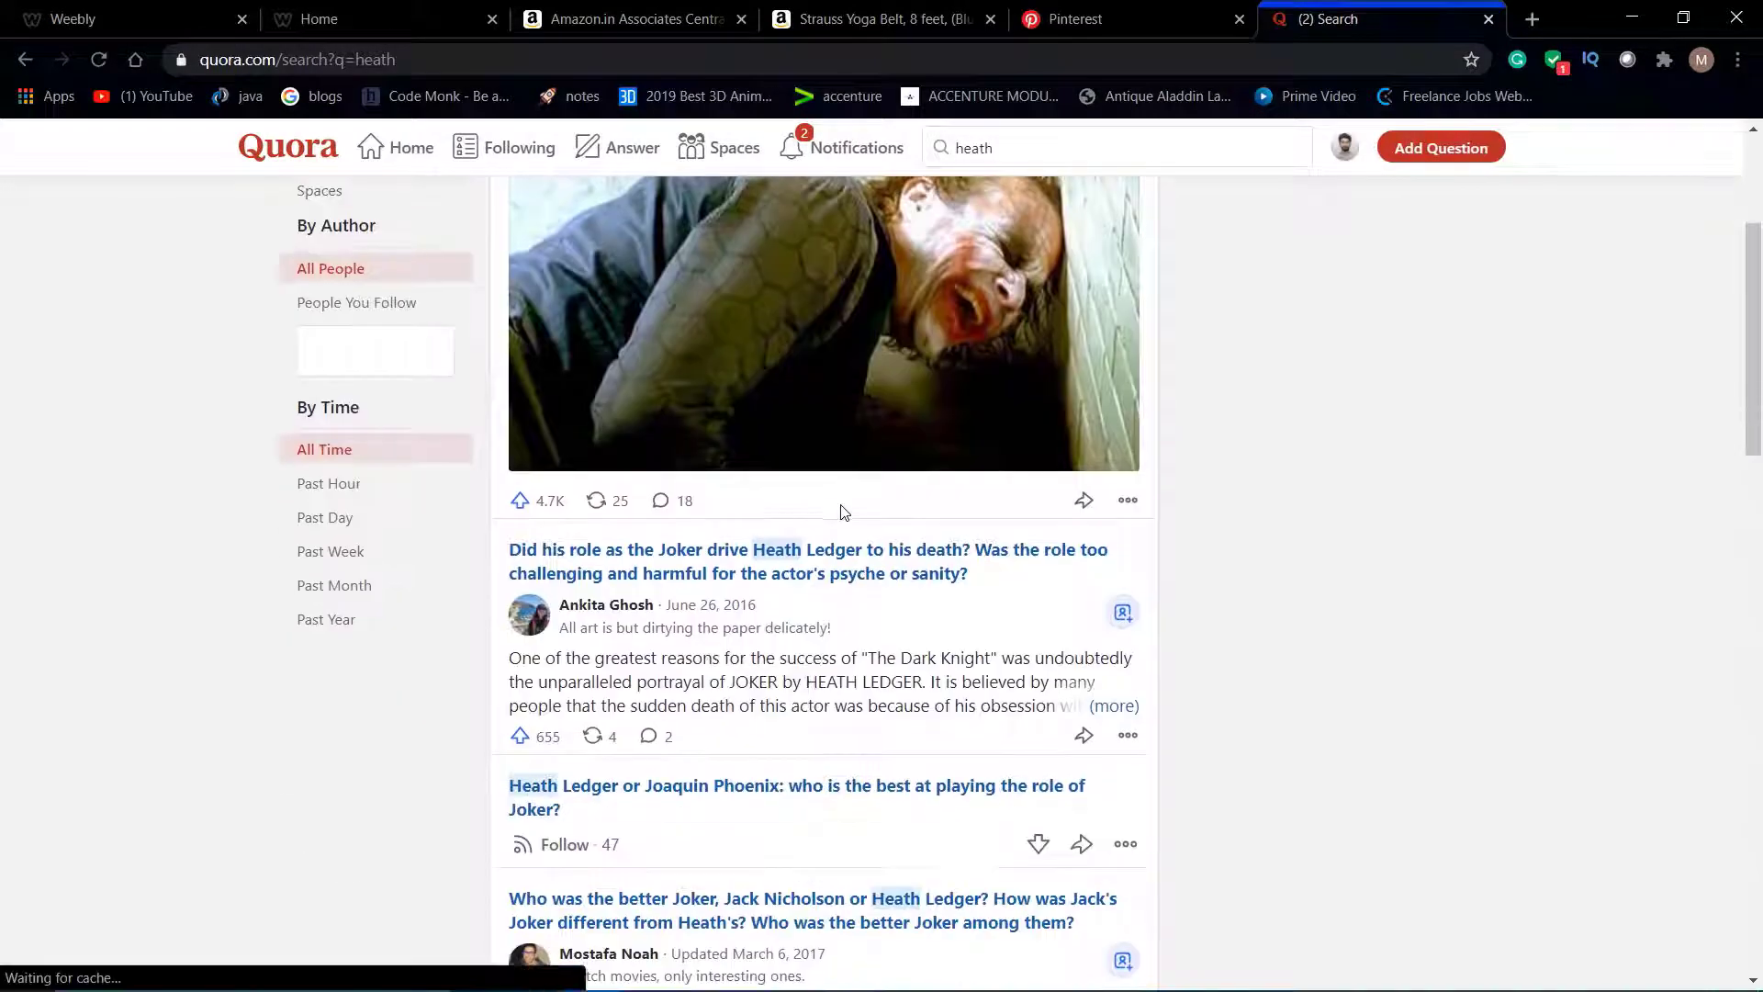
scroll(844, 512, up, 3)
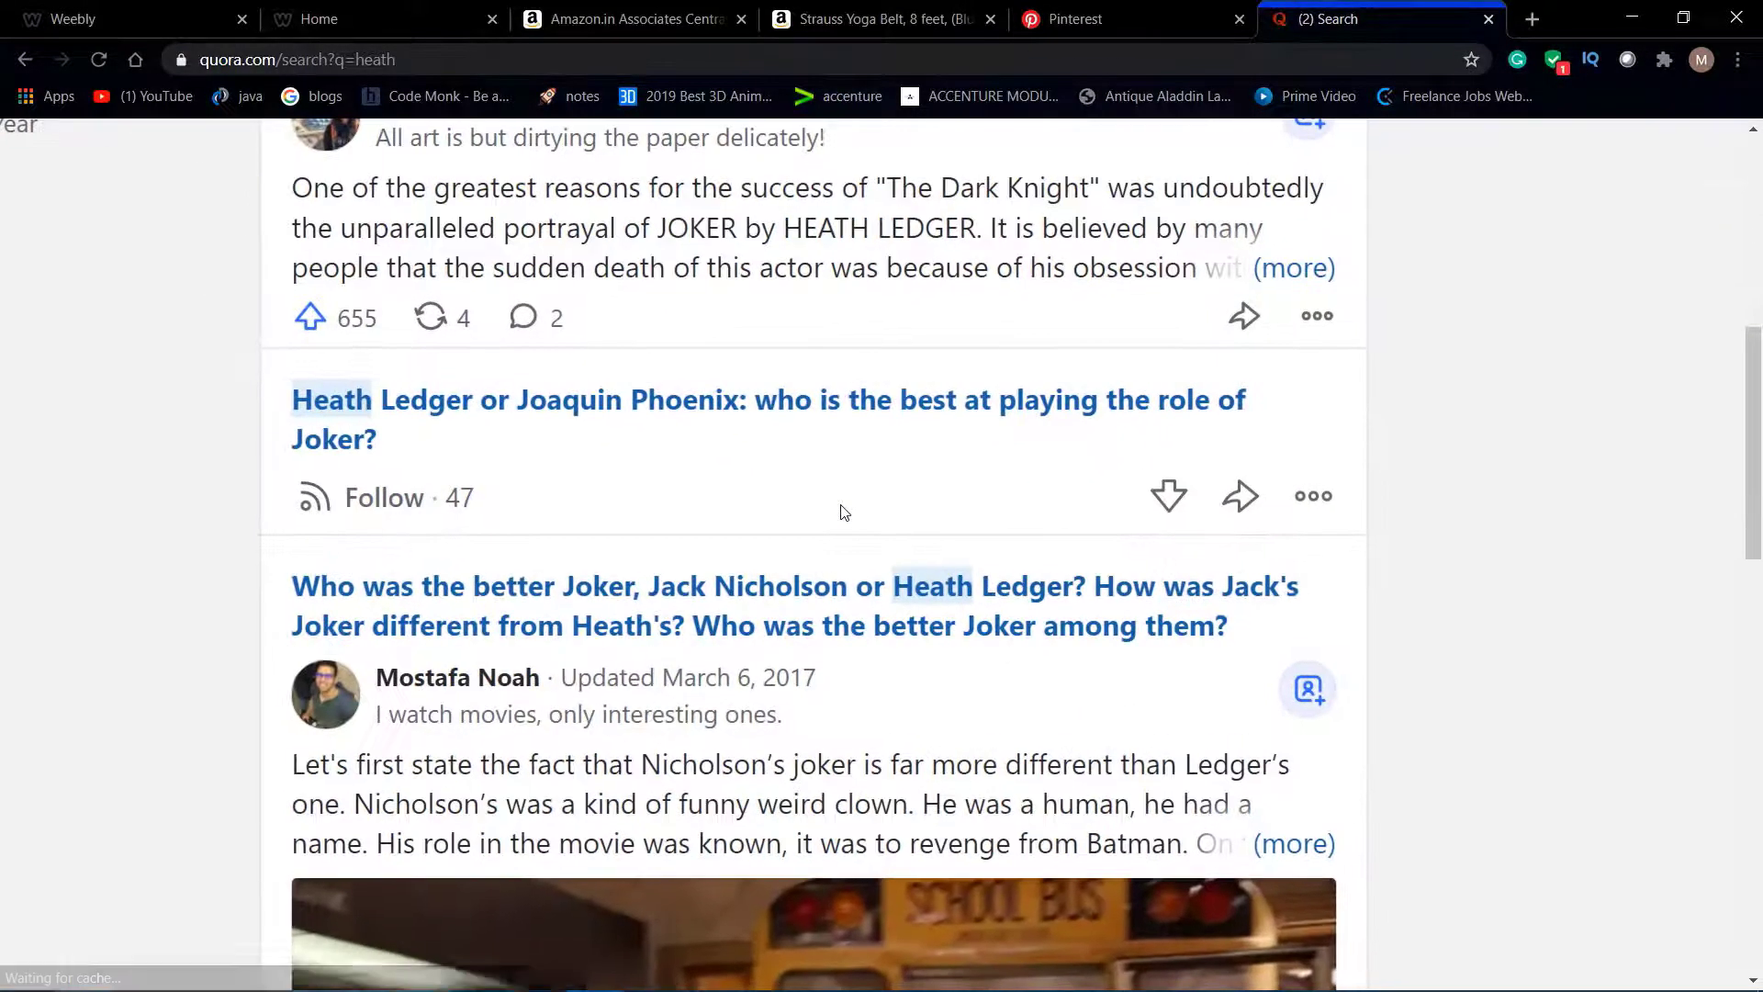
scroll(840, 512, up, 2)
scroll(840, 513, down, 5)
scroll(840, 513, down, 5)
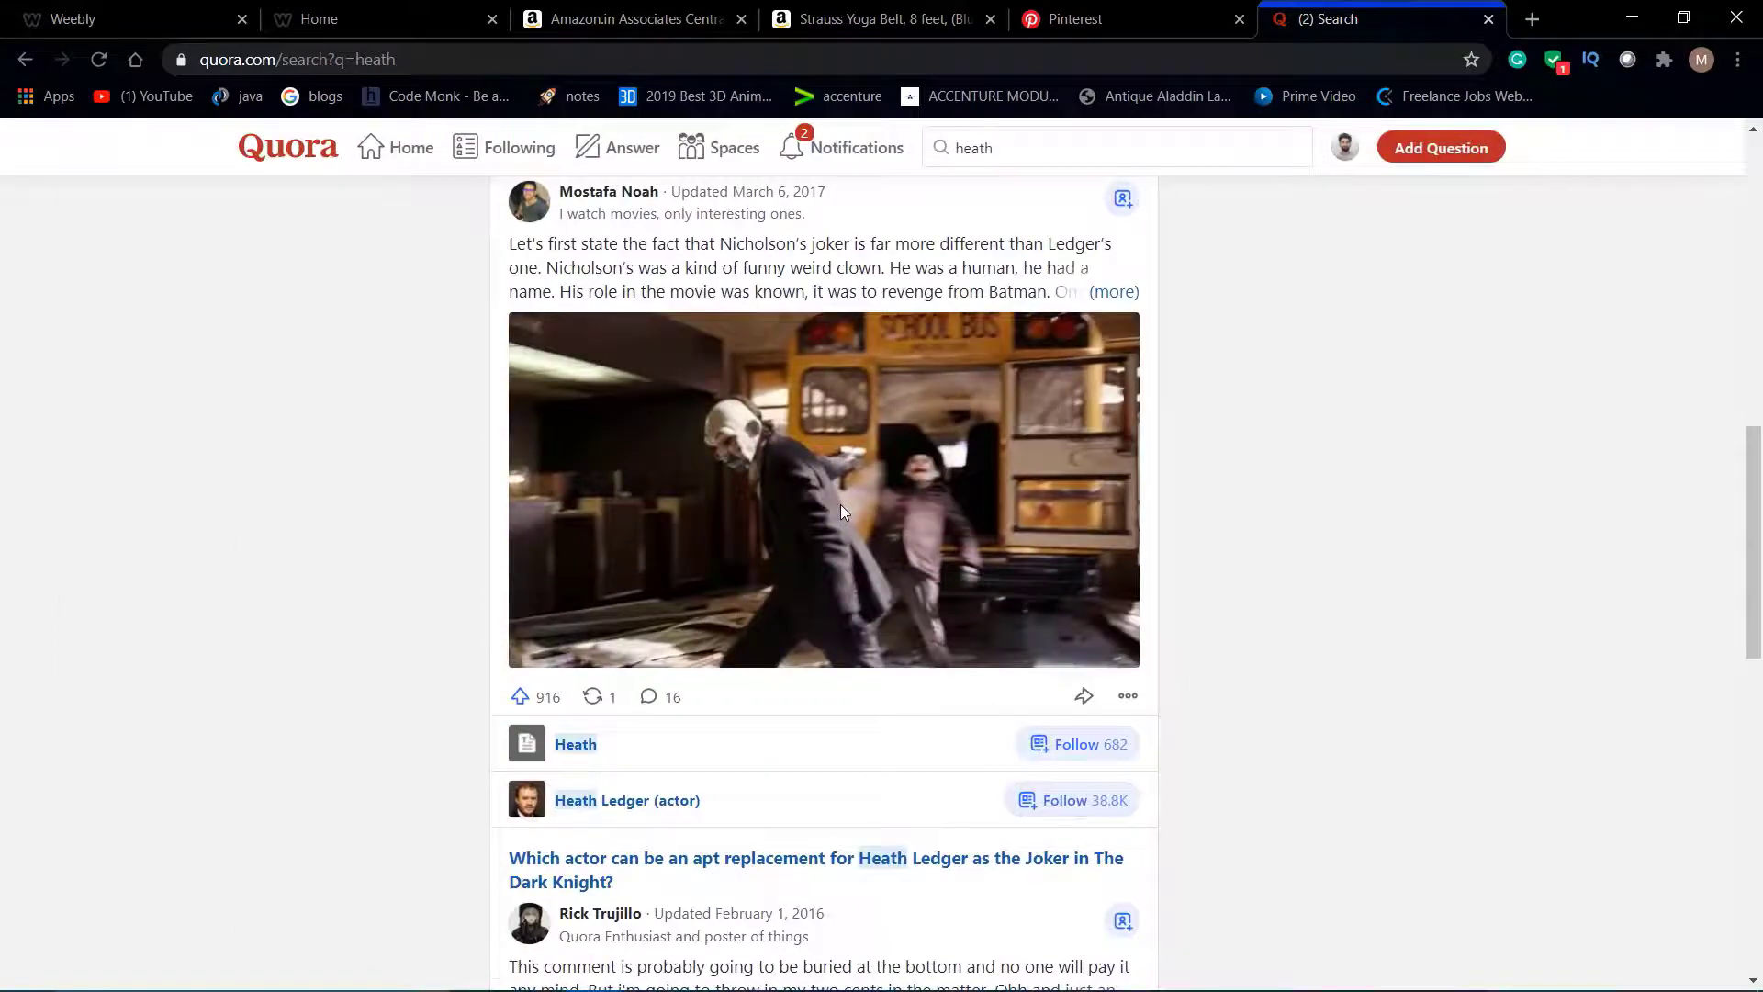
scroll(843, 513, down, 19)
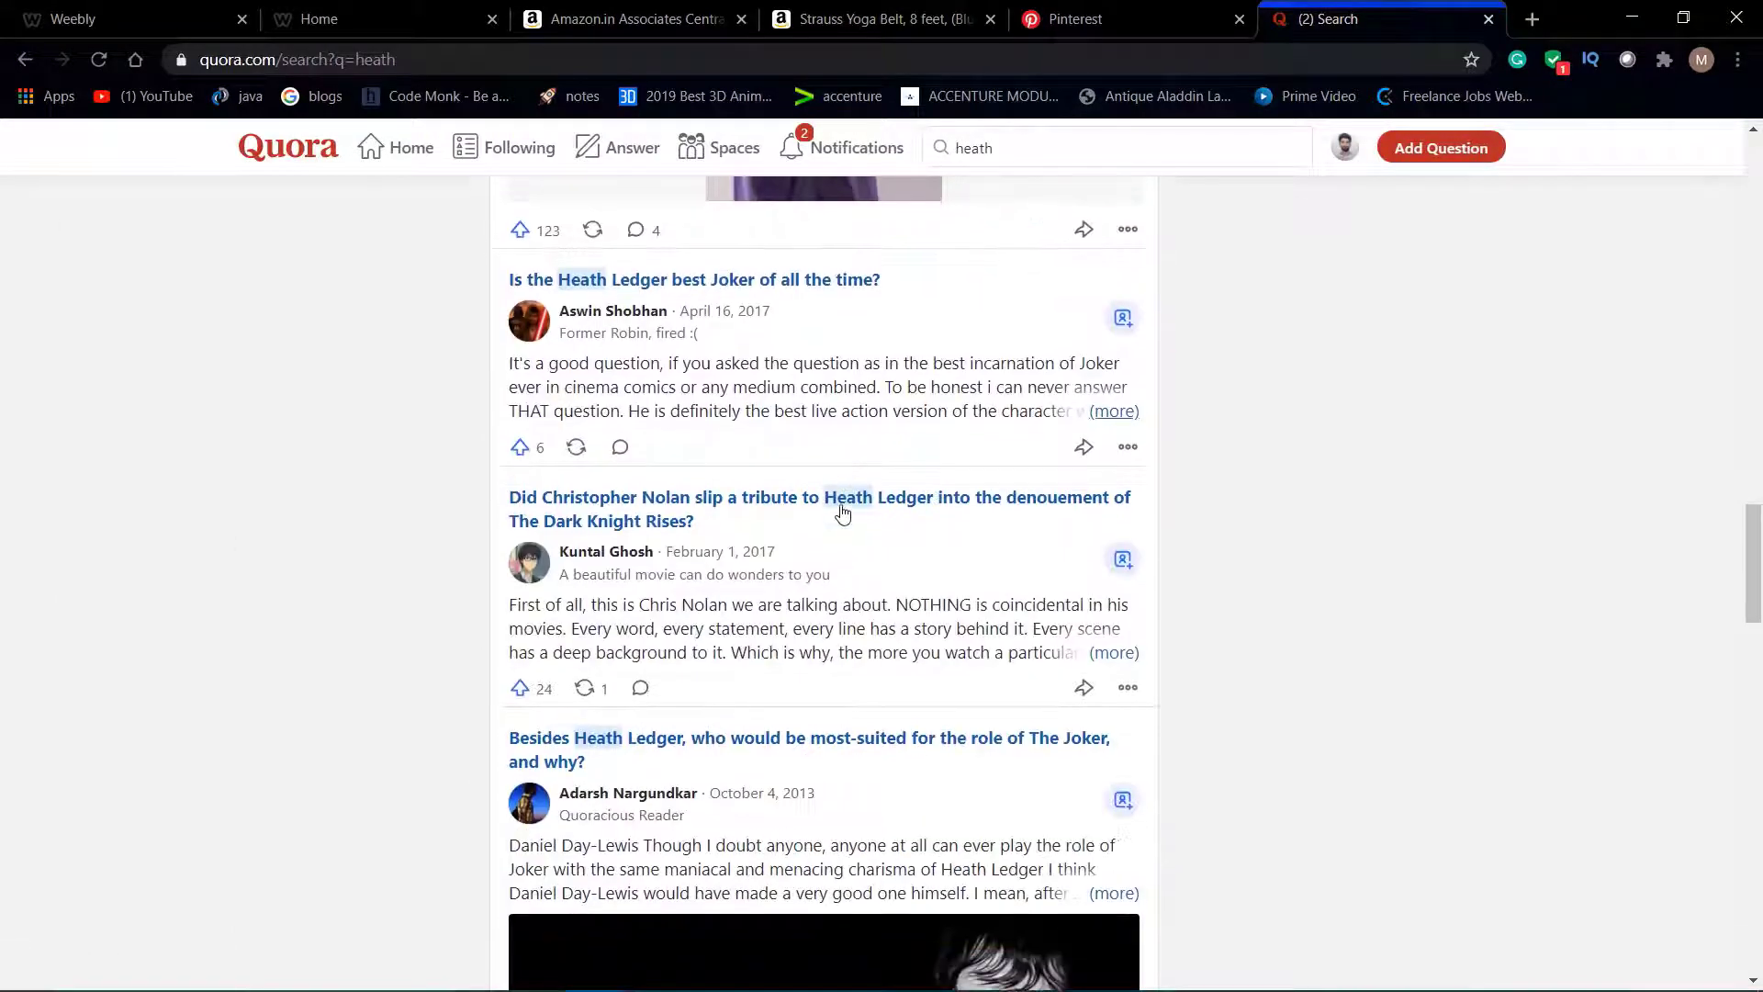
scroll(843, 512, up, 9)
scroll(843, 513, up, 18)
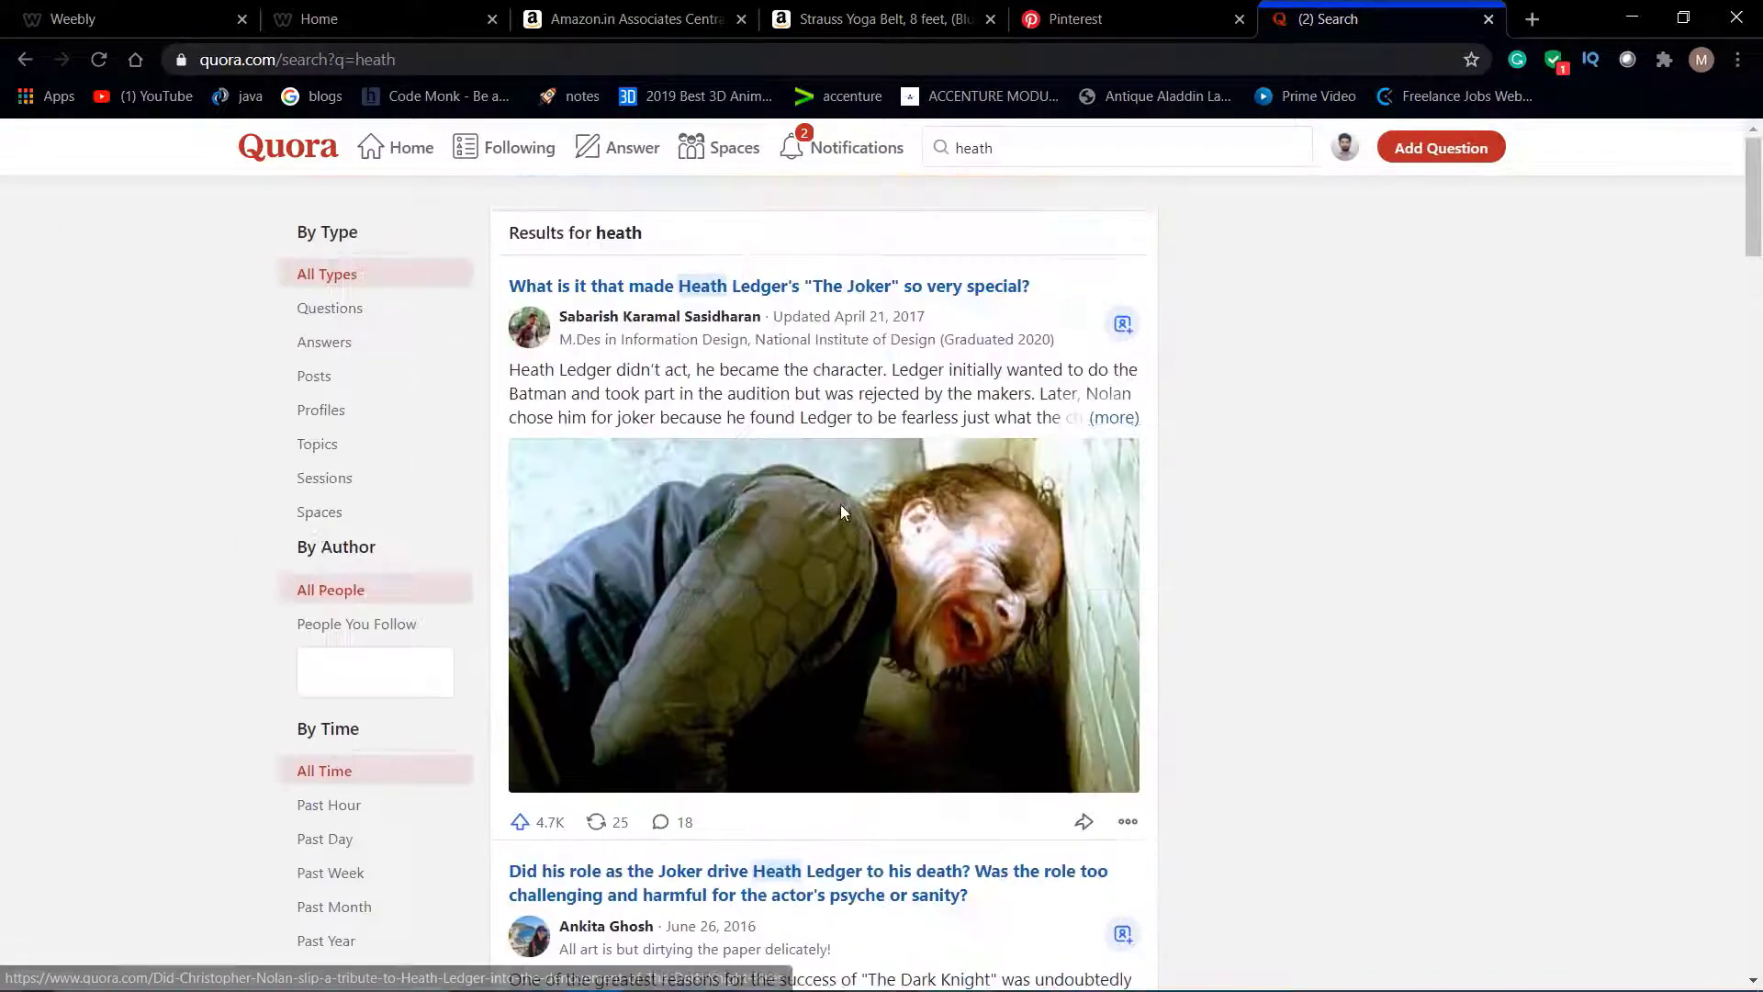
Search Quora for "yoga" and open the question "What are the benefits of yoga?".
drag(1006, 149, 908, 156)
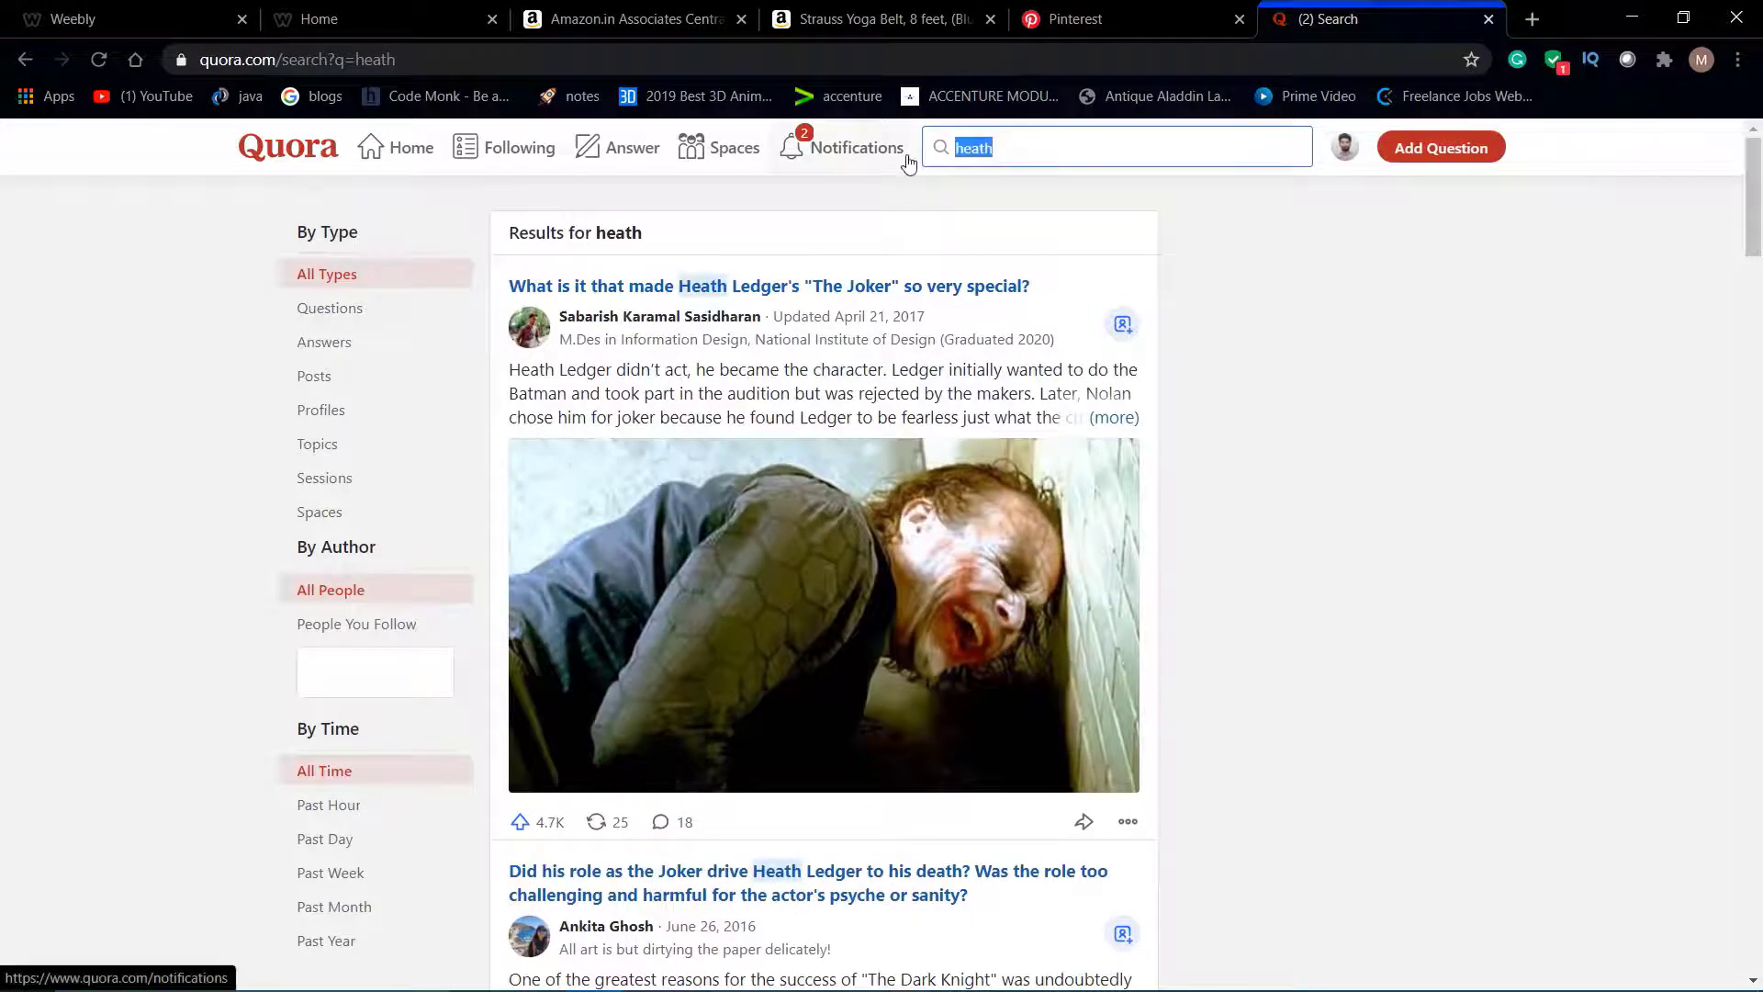
text(yo)
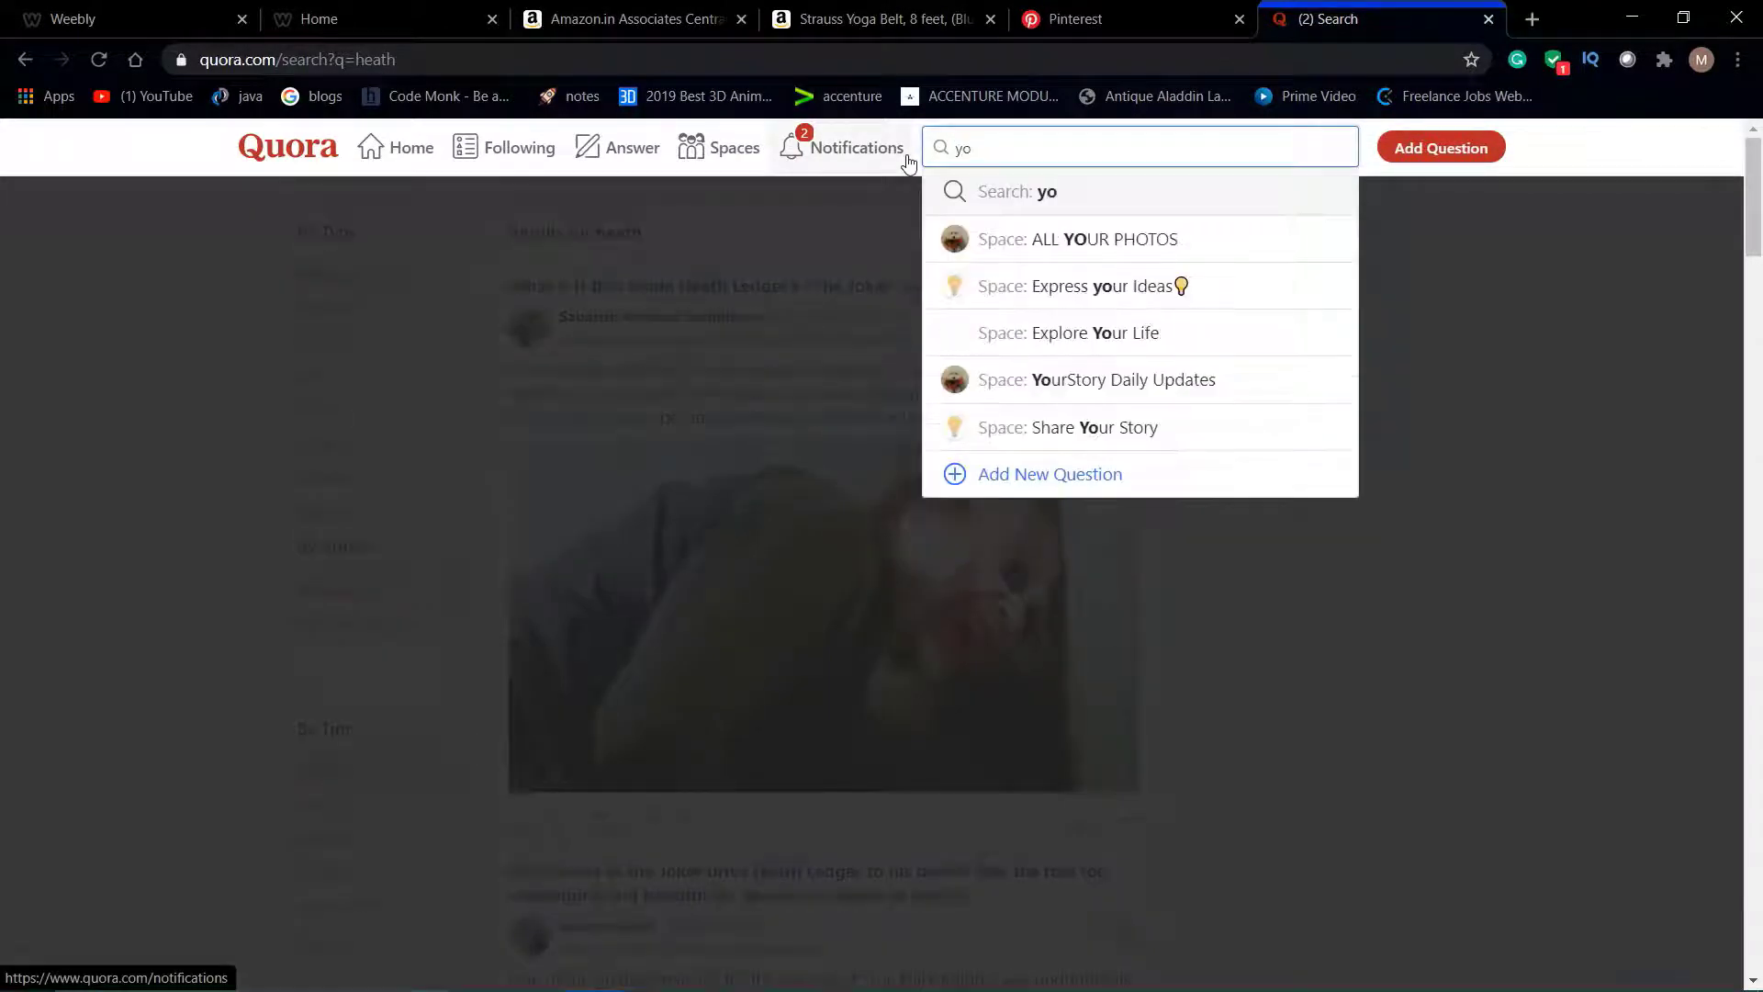
text(ga)
key(Return)
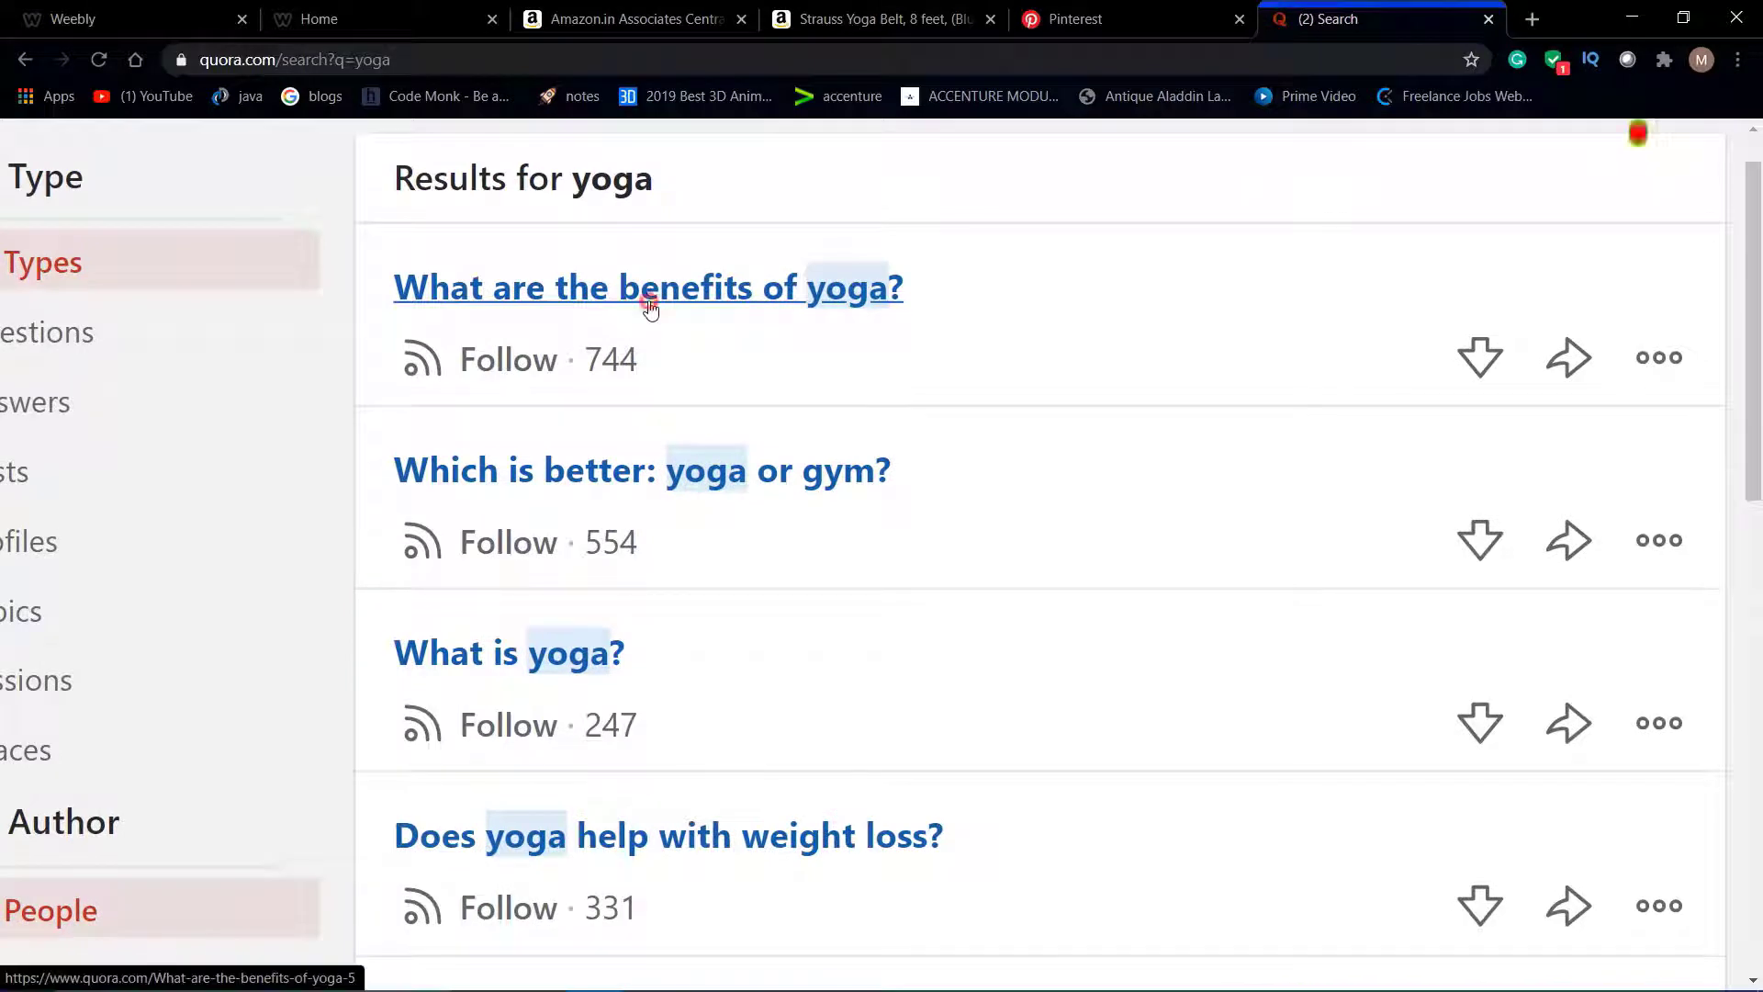
click(649, 292)
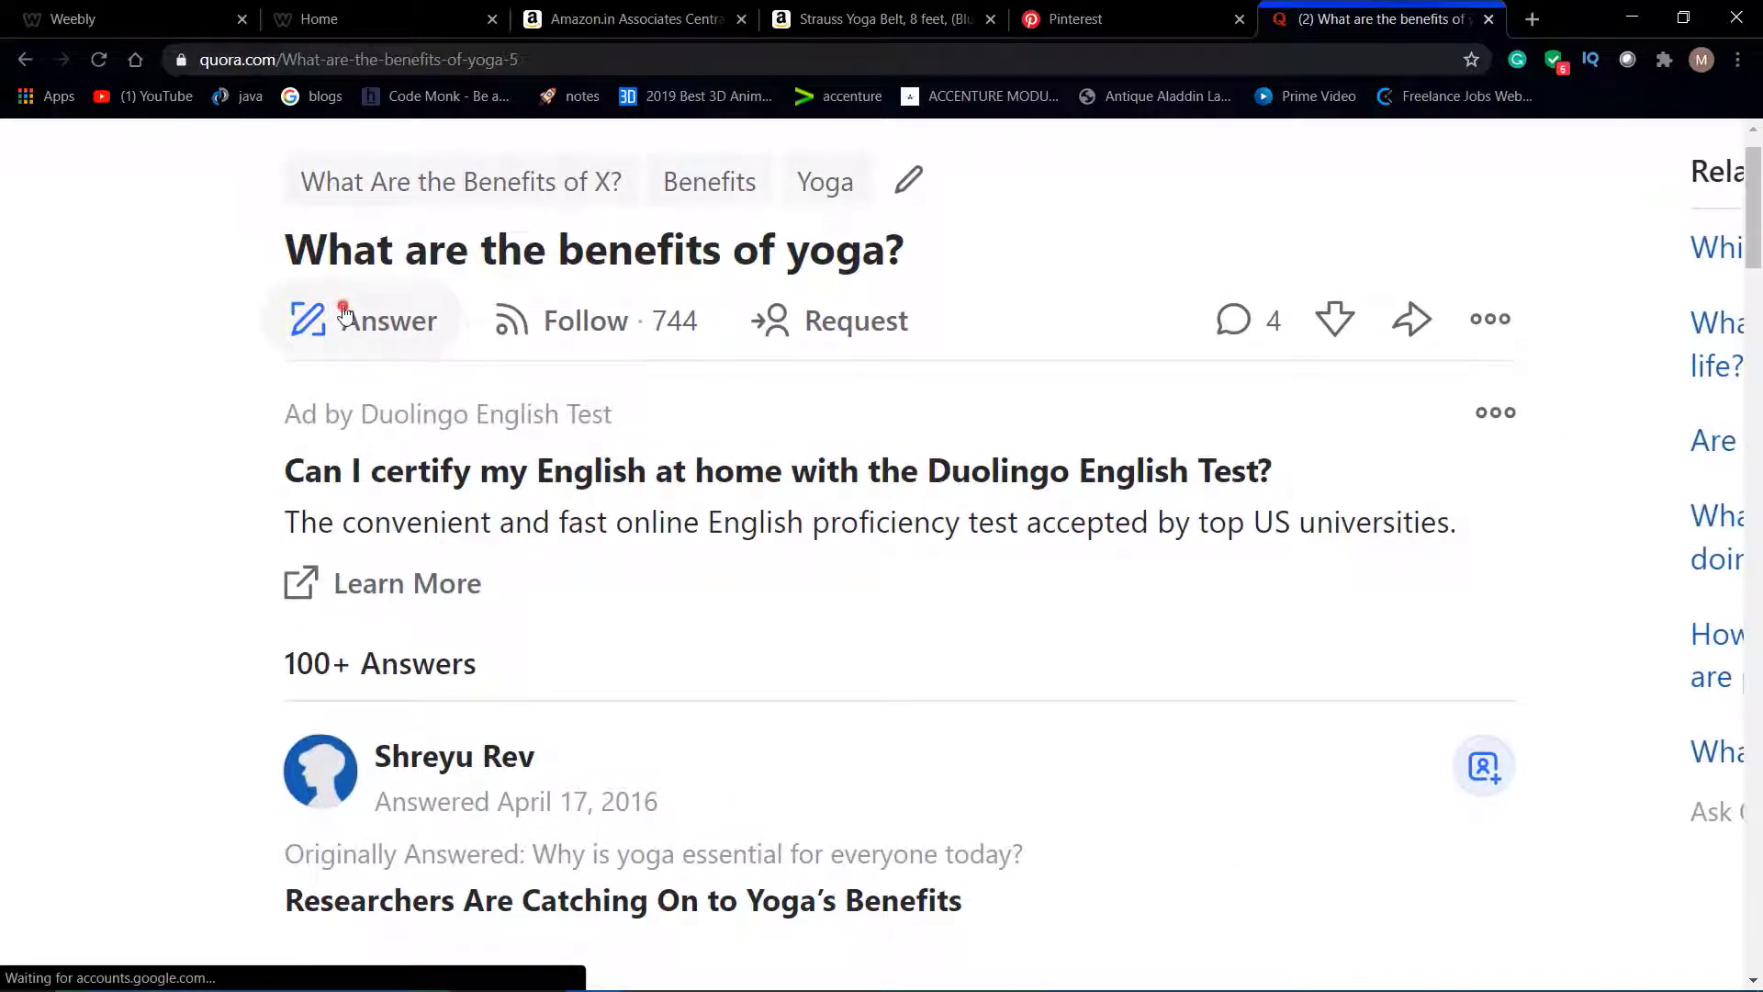
click(343, 313)
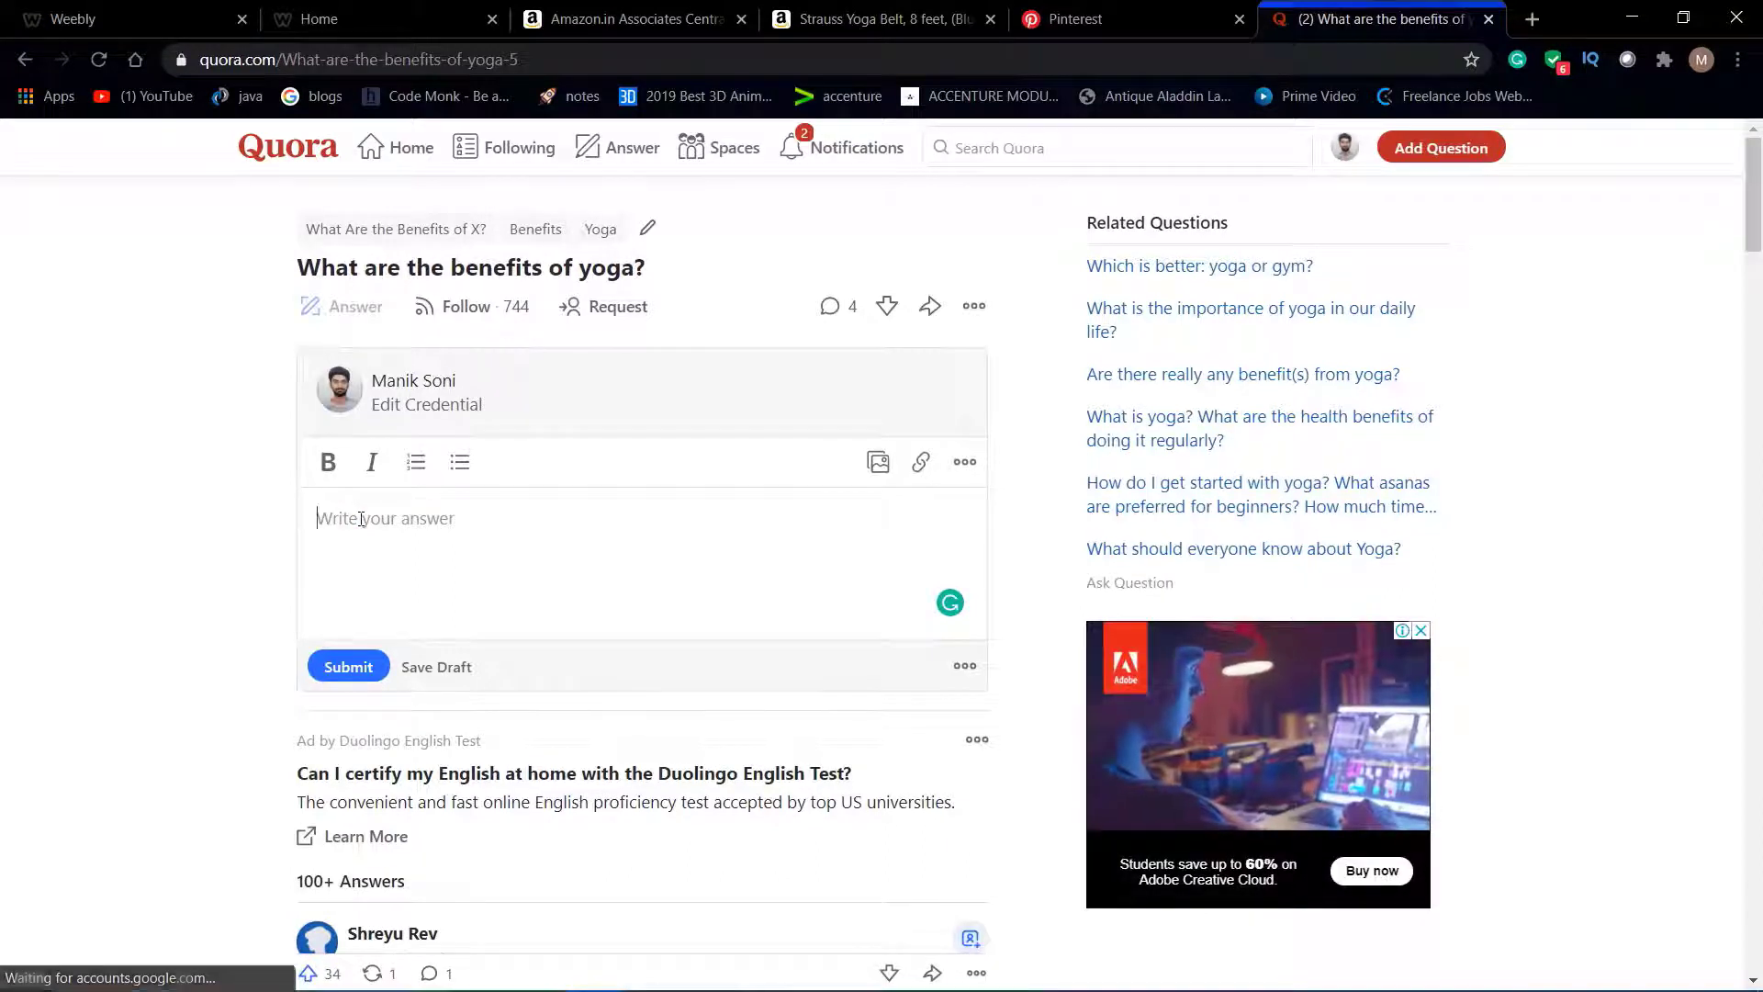
text(in or)
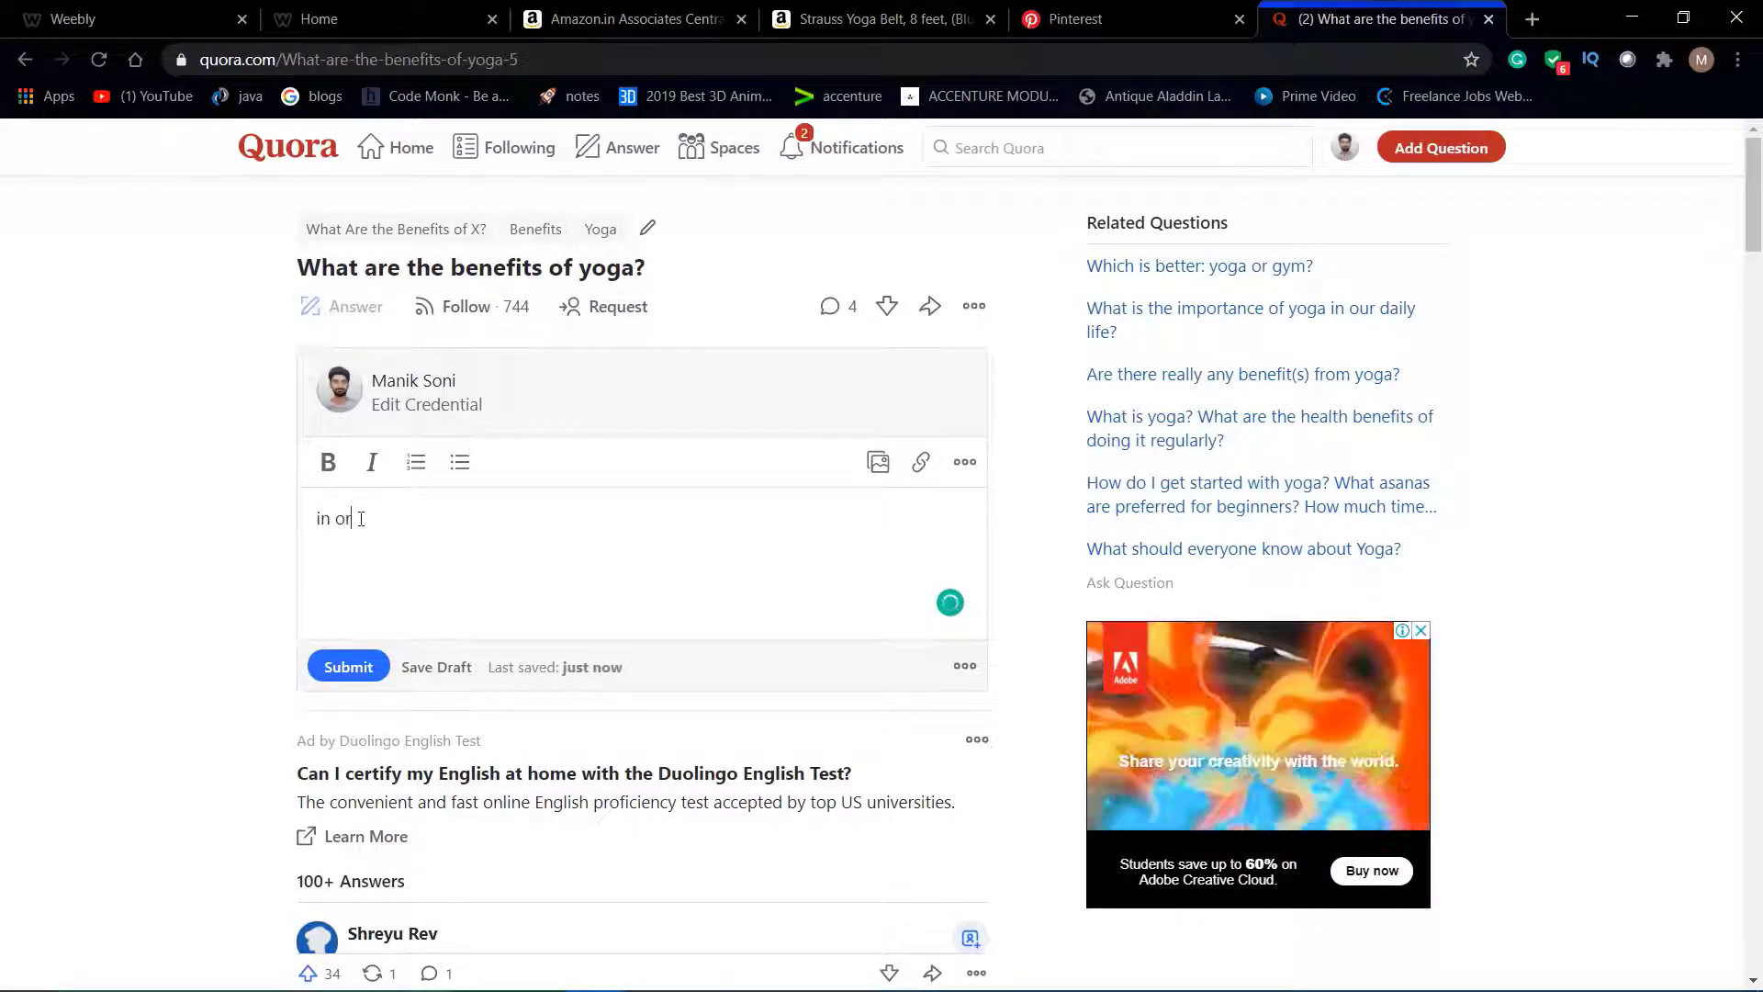
text(der to stay )
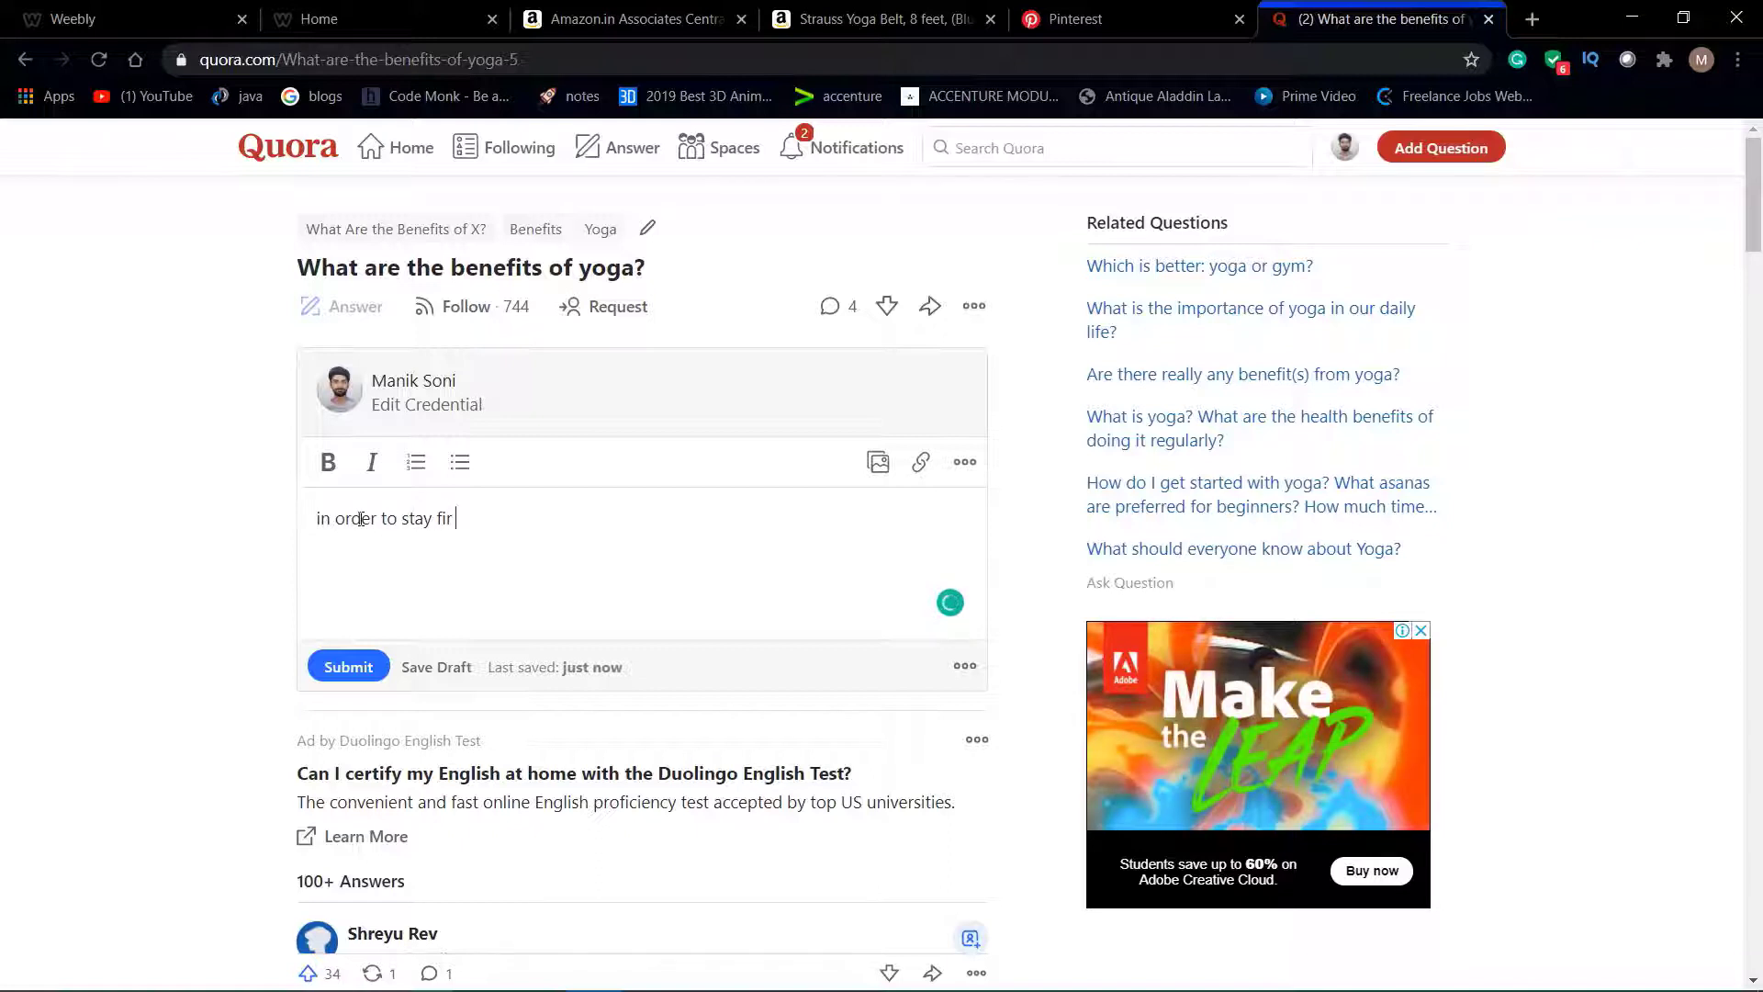
text(fit)
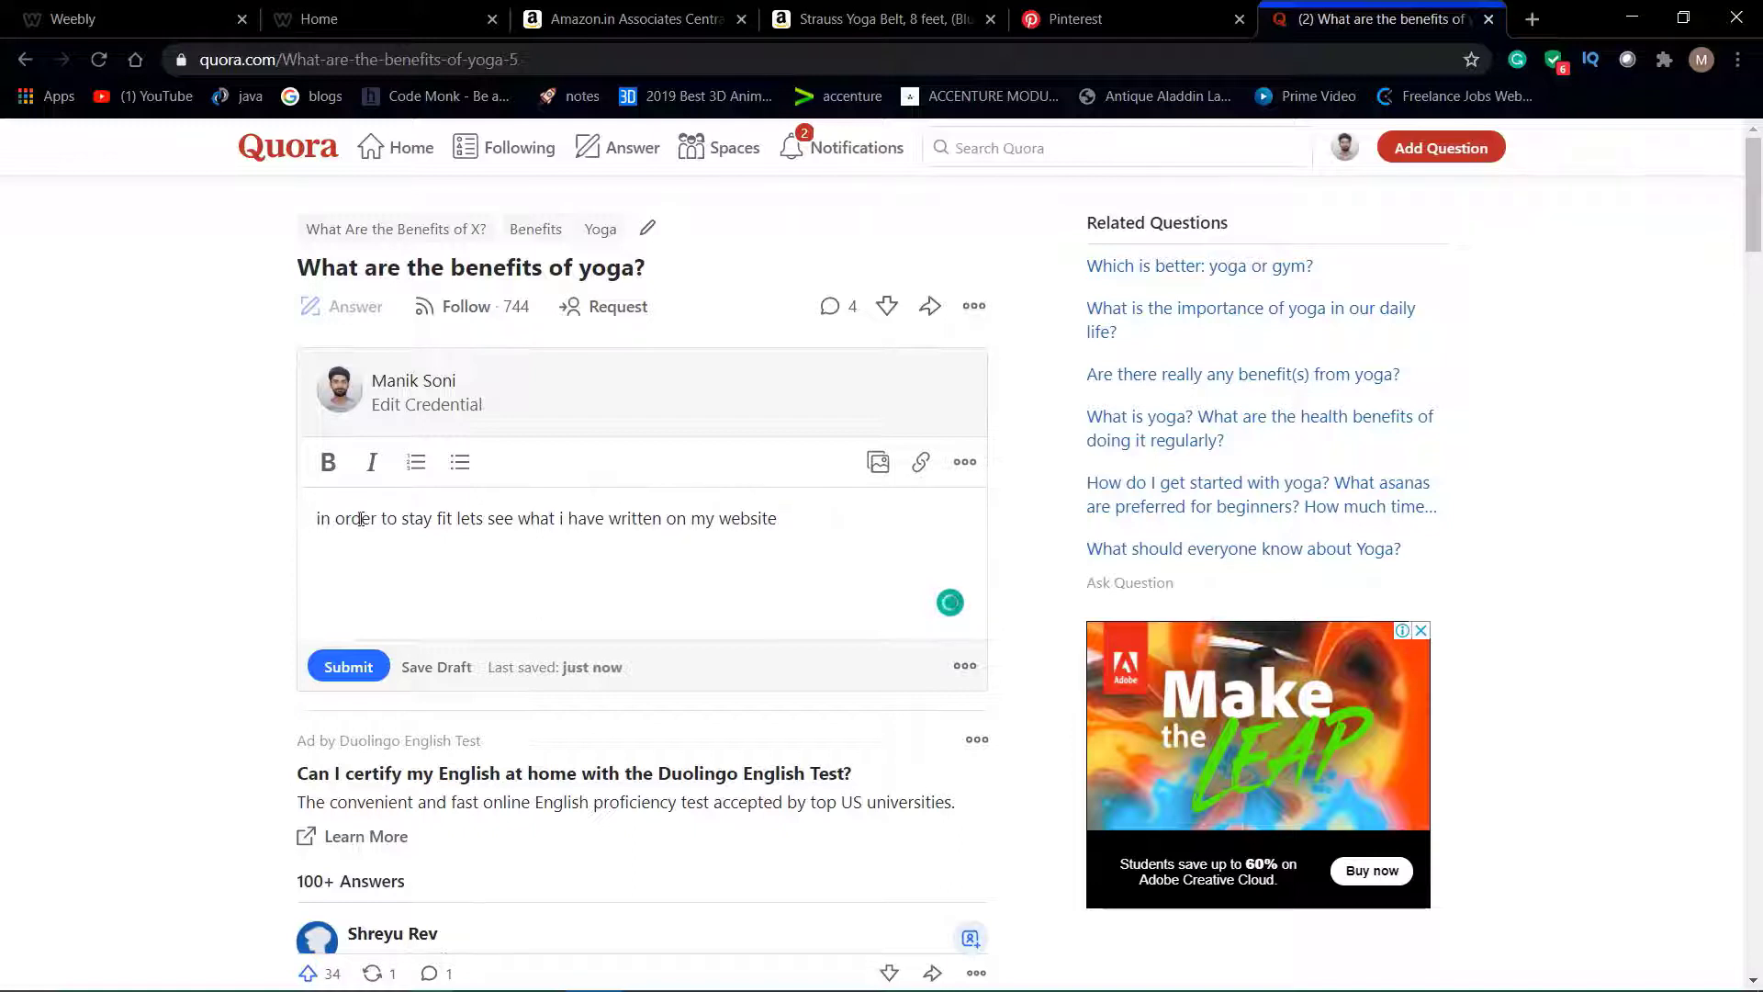
text(https://fitnesshealthyyoga.weebly.com/)
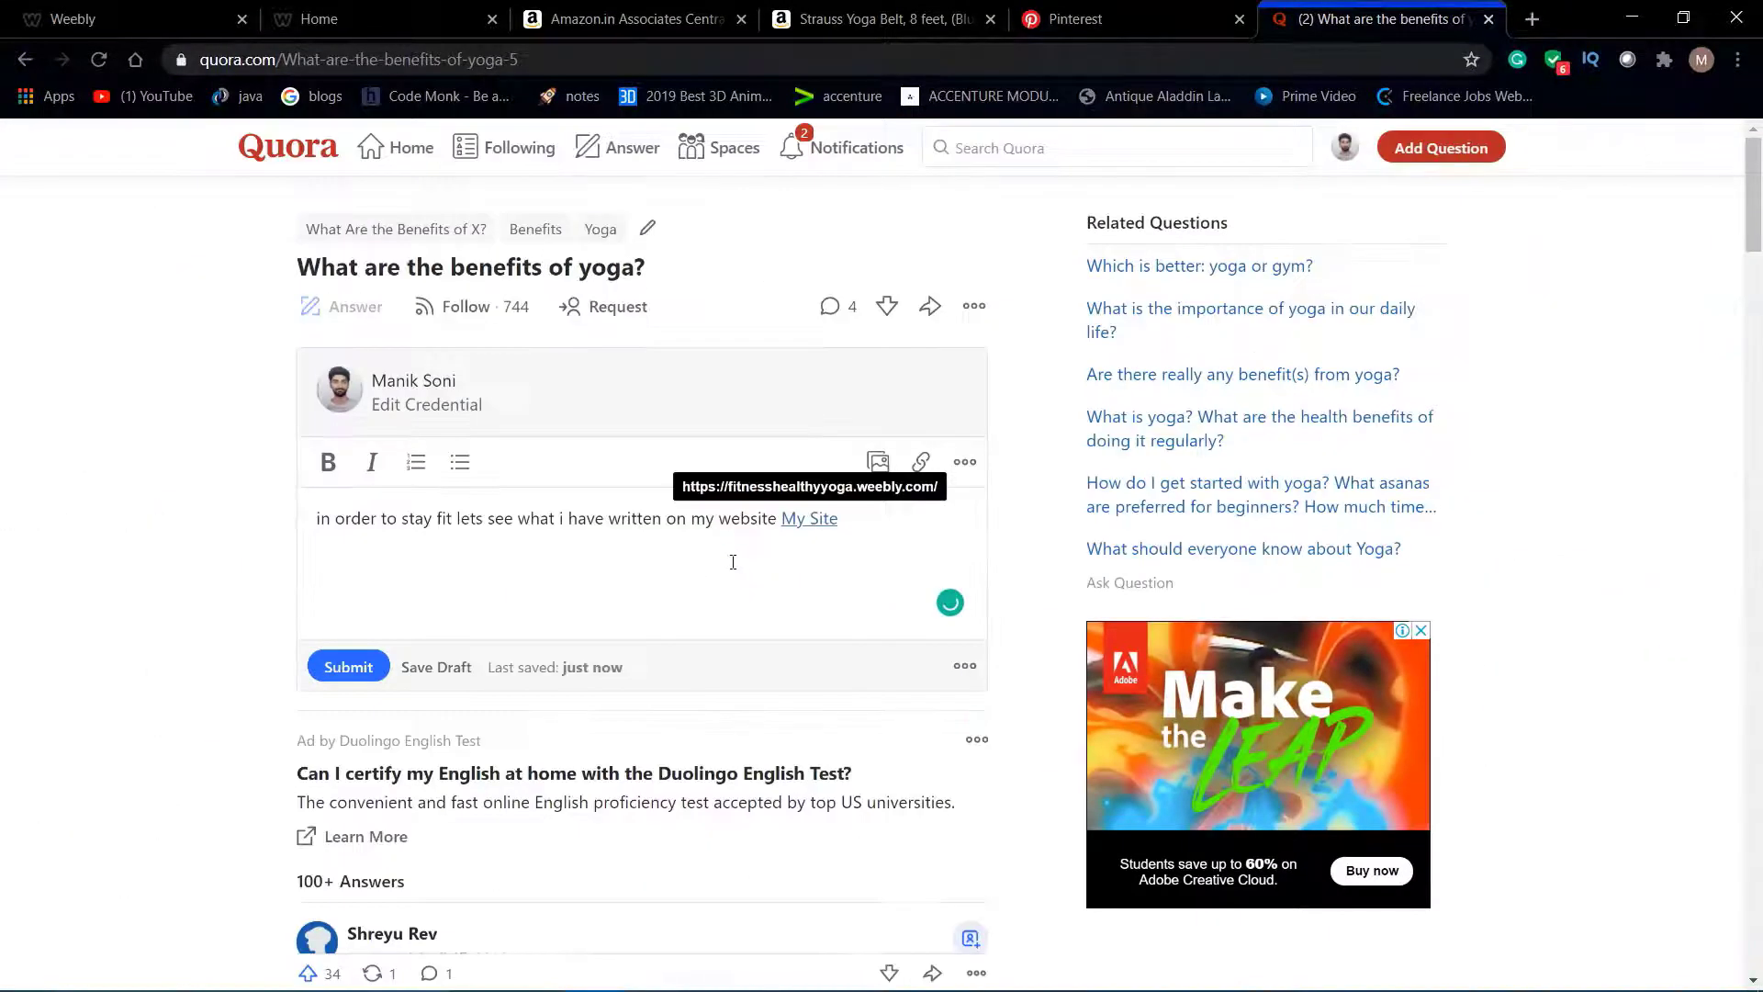
drag(785, 519, 841, 519)
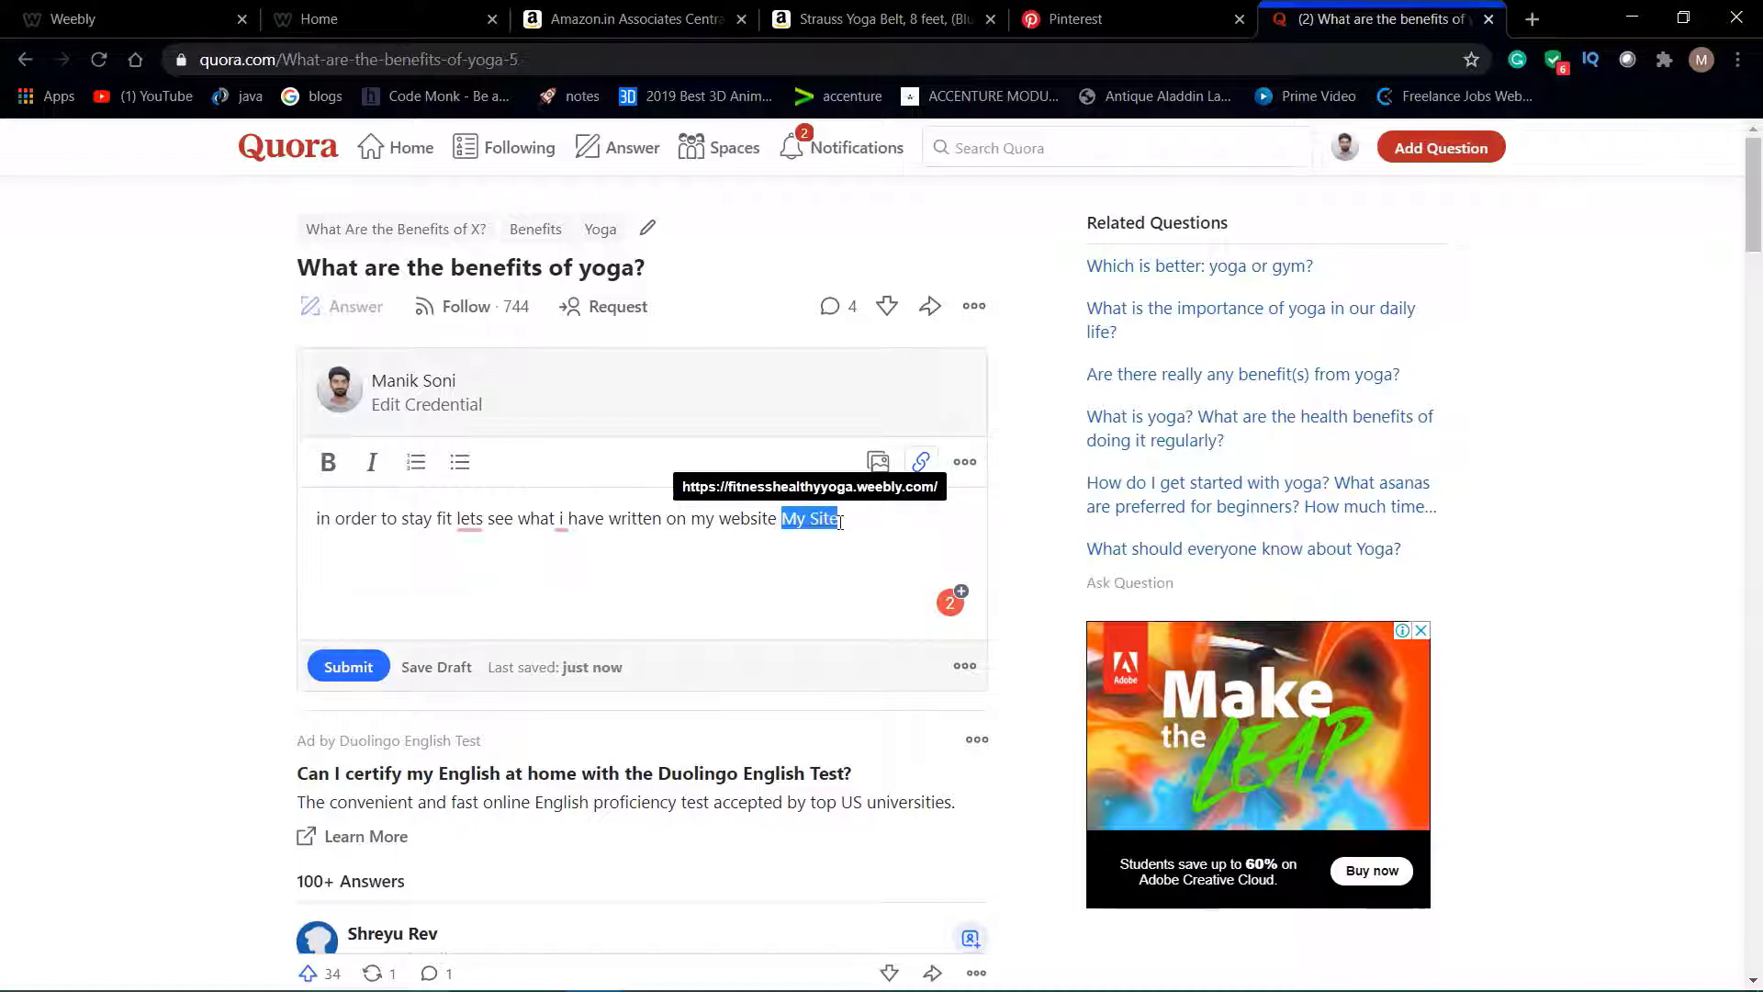
click(839, 520)
click(354, 663)
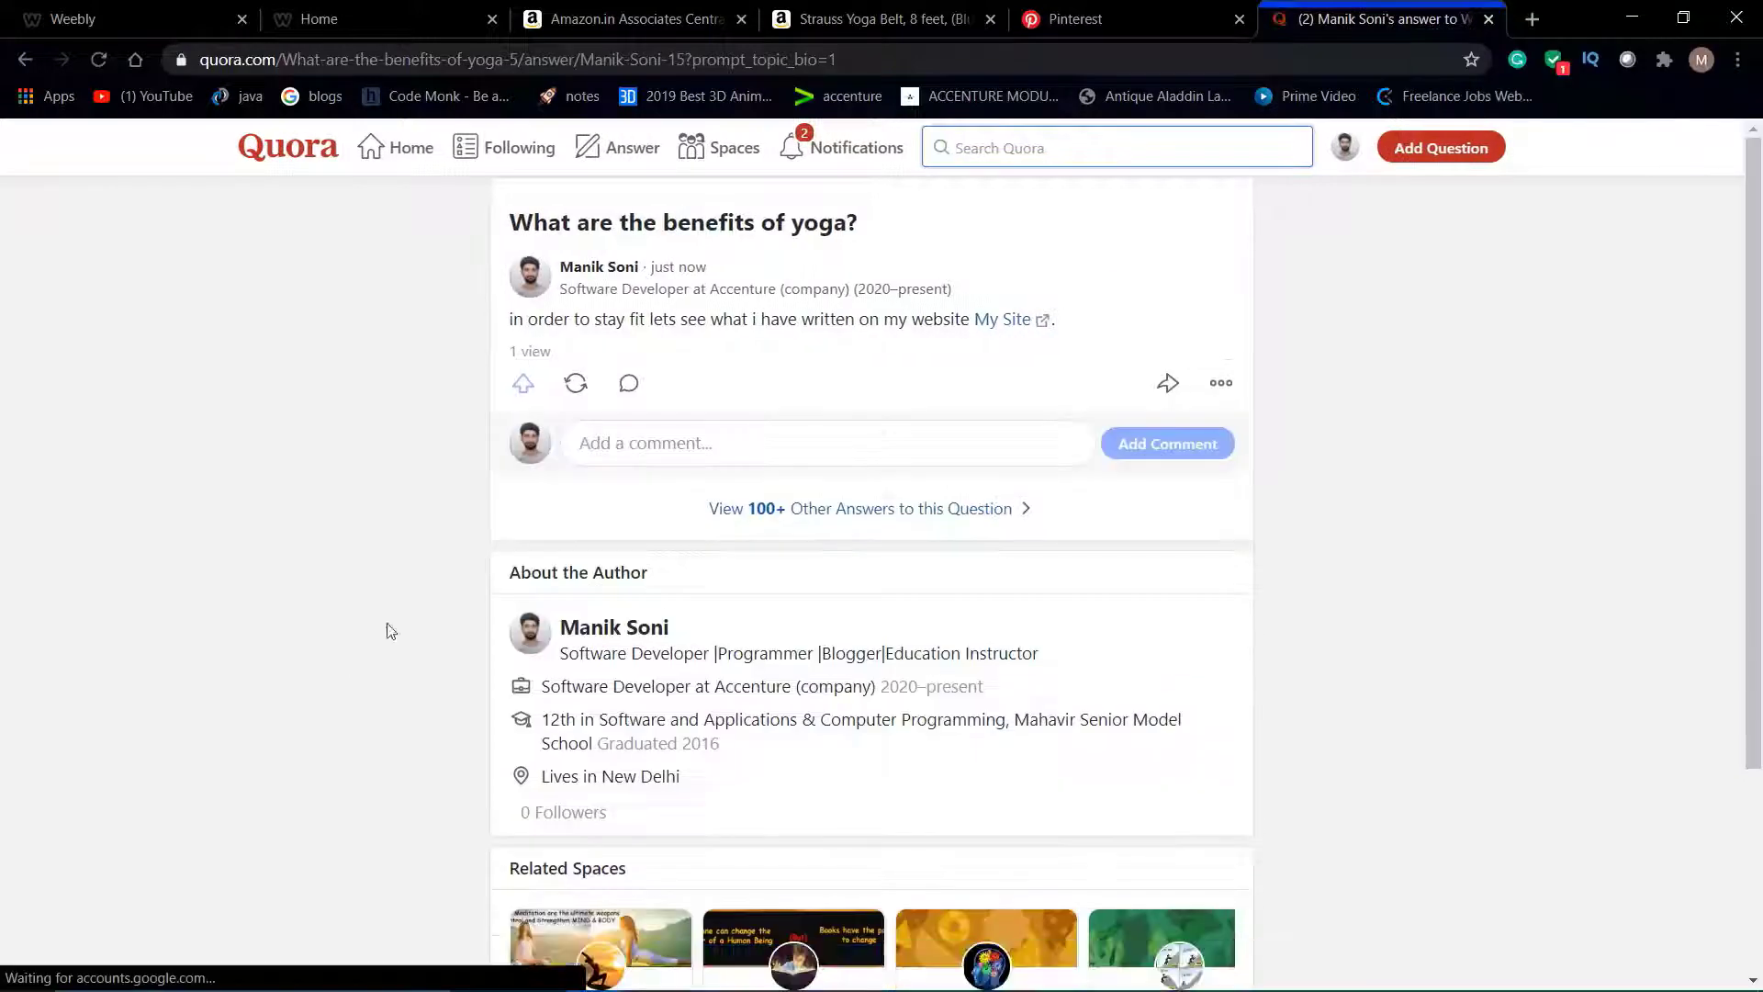
Review the posted Quora answer and test its My Site link, closing the opened website afterward.
scroll(642, 500, up, 5)
scroll(642, 500, up, 3)
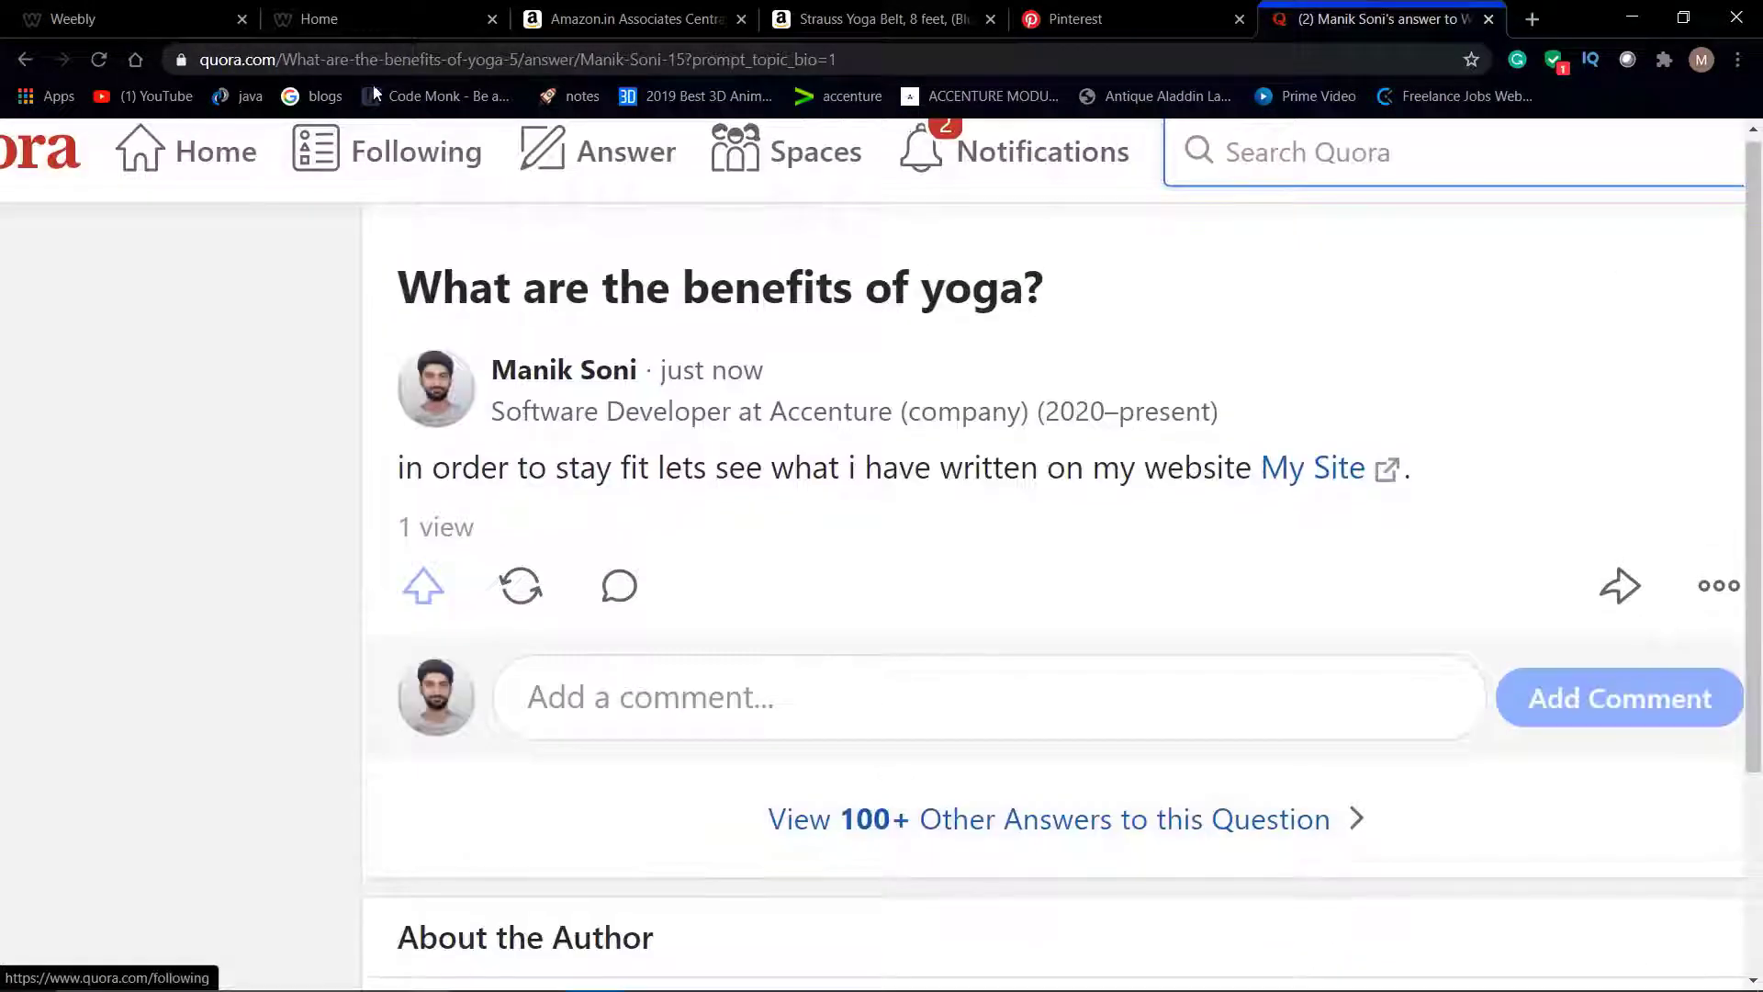
scroll(748, 476, down, 4)
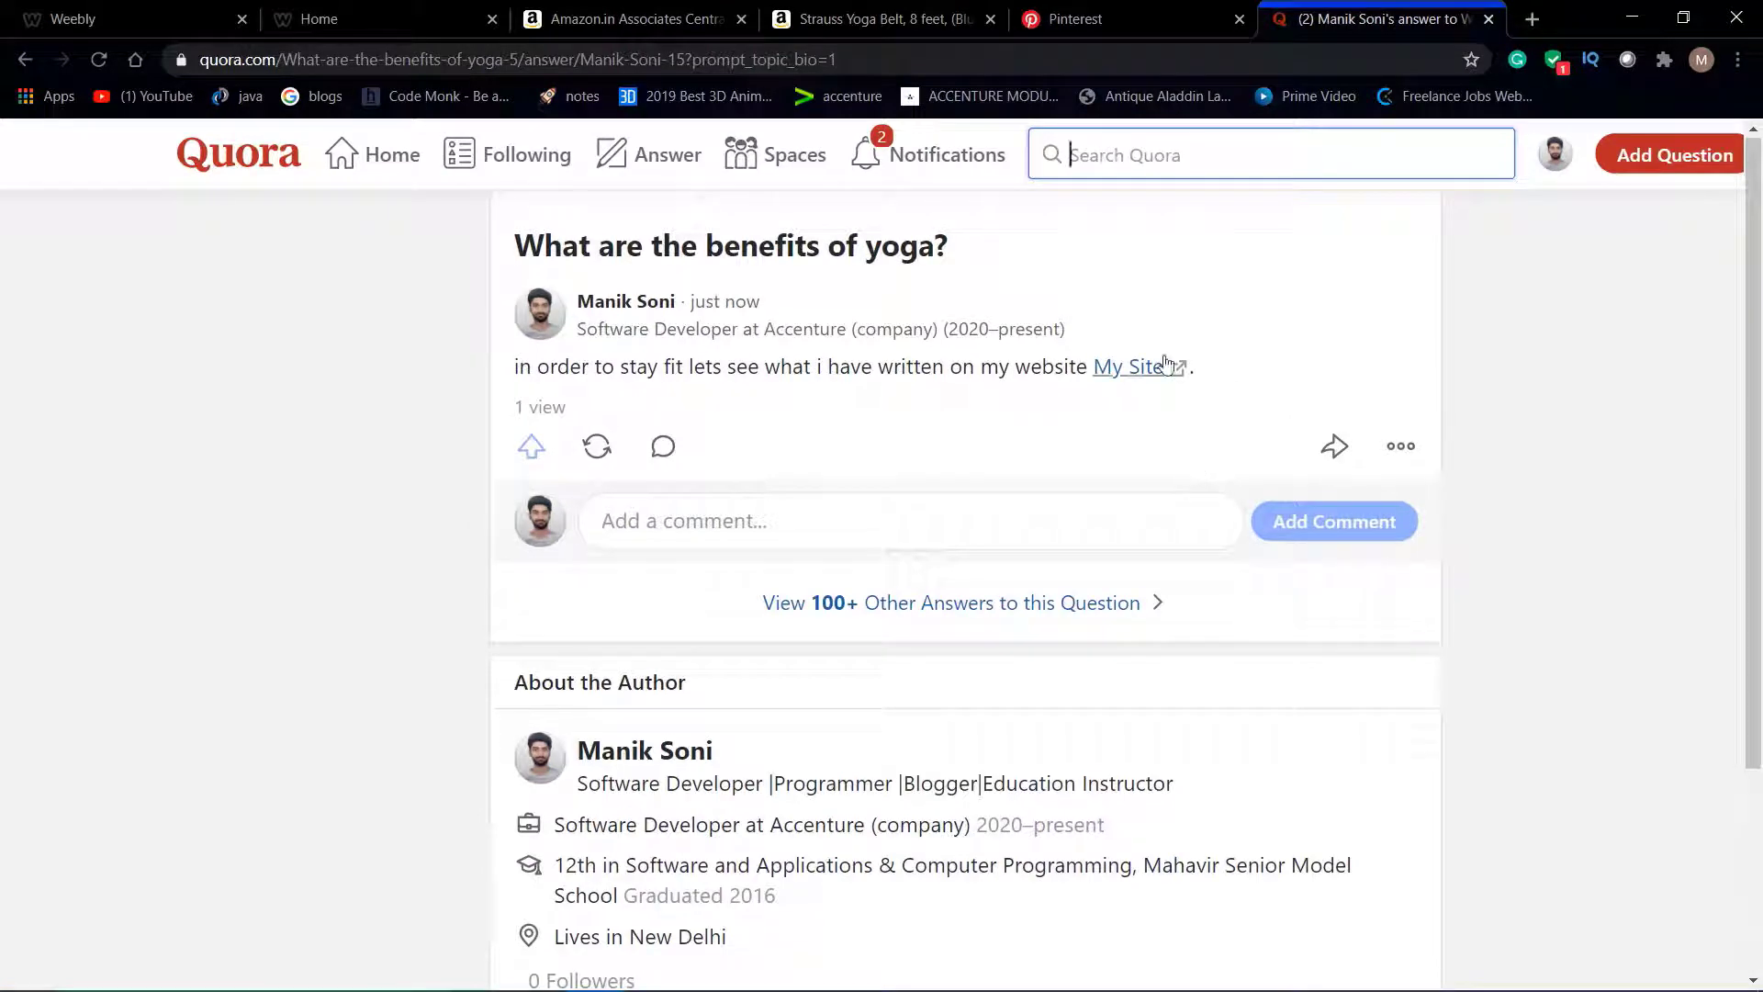
scroll(950, 429, down, 2)
scroll(950, 429, down, 1)
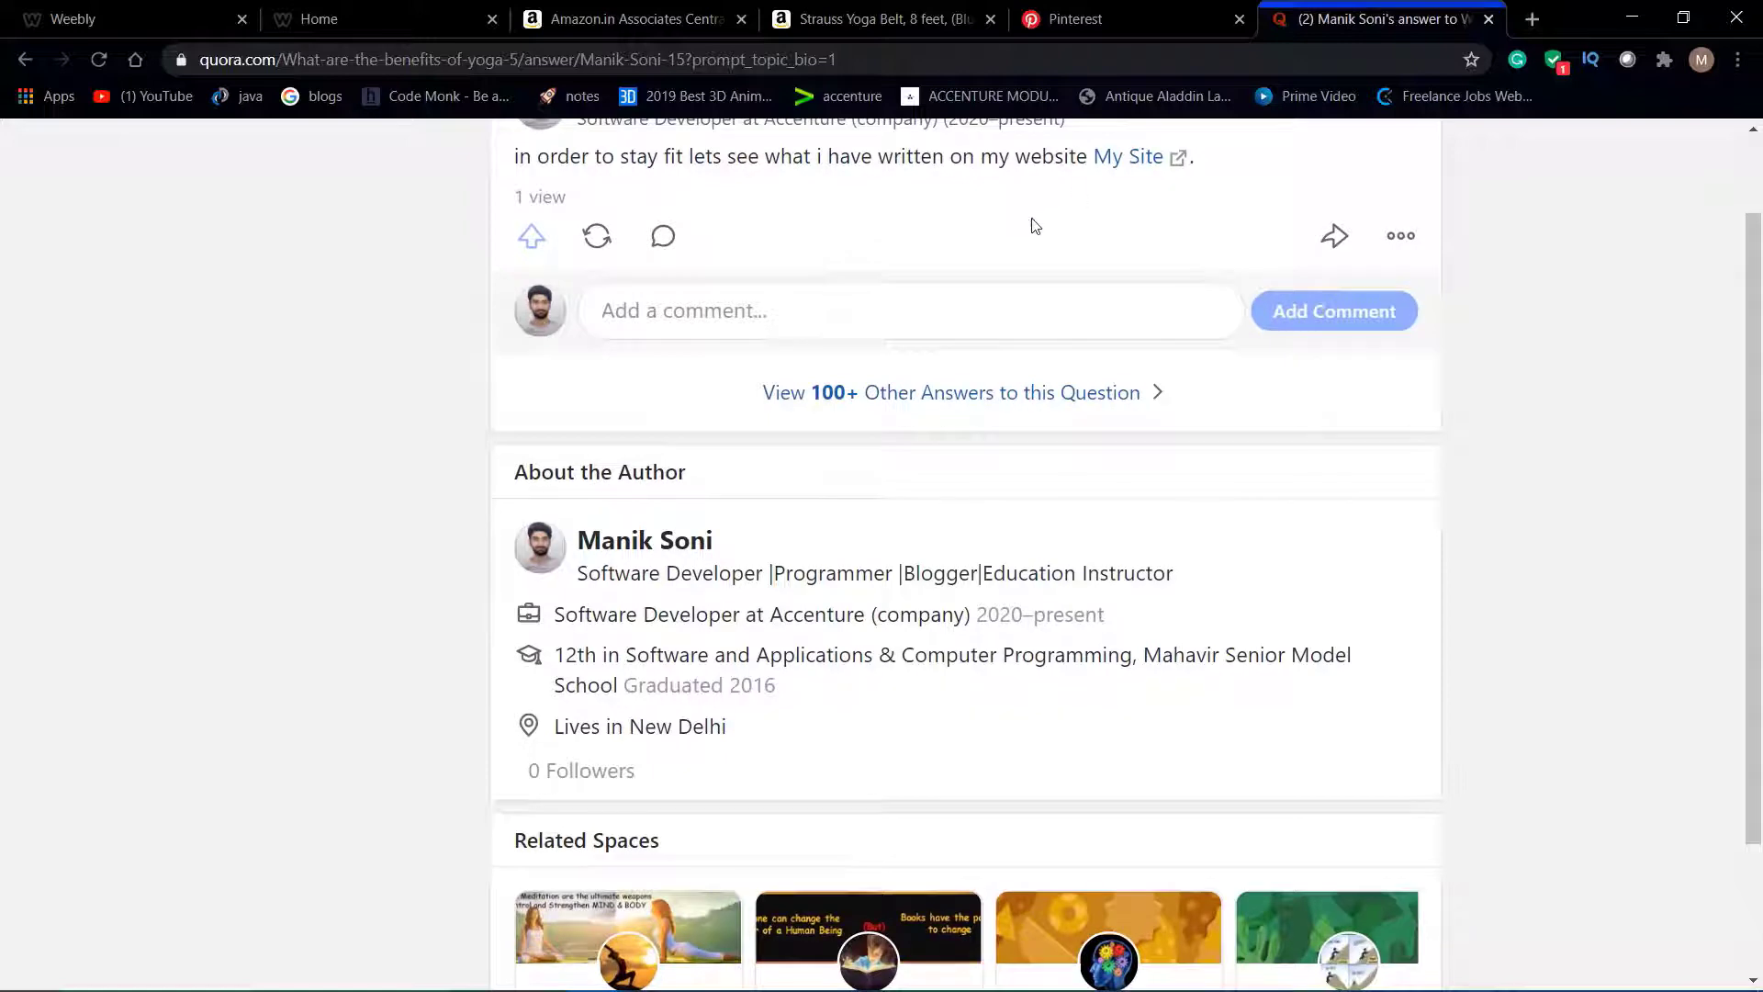
click(1131, 156)
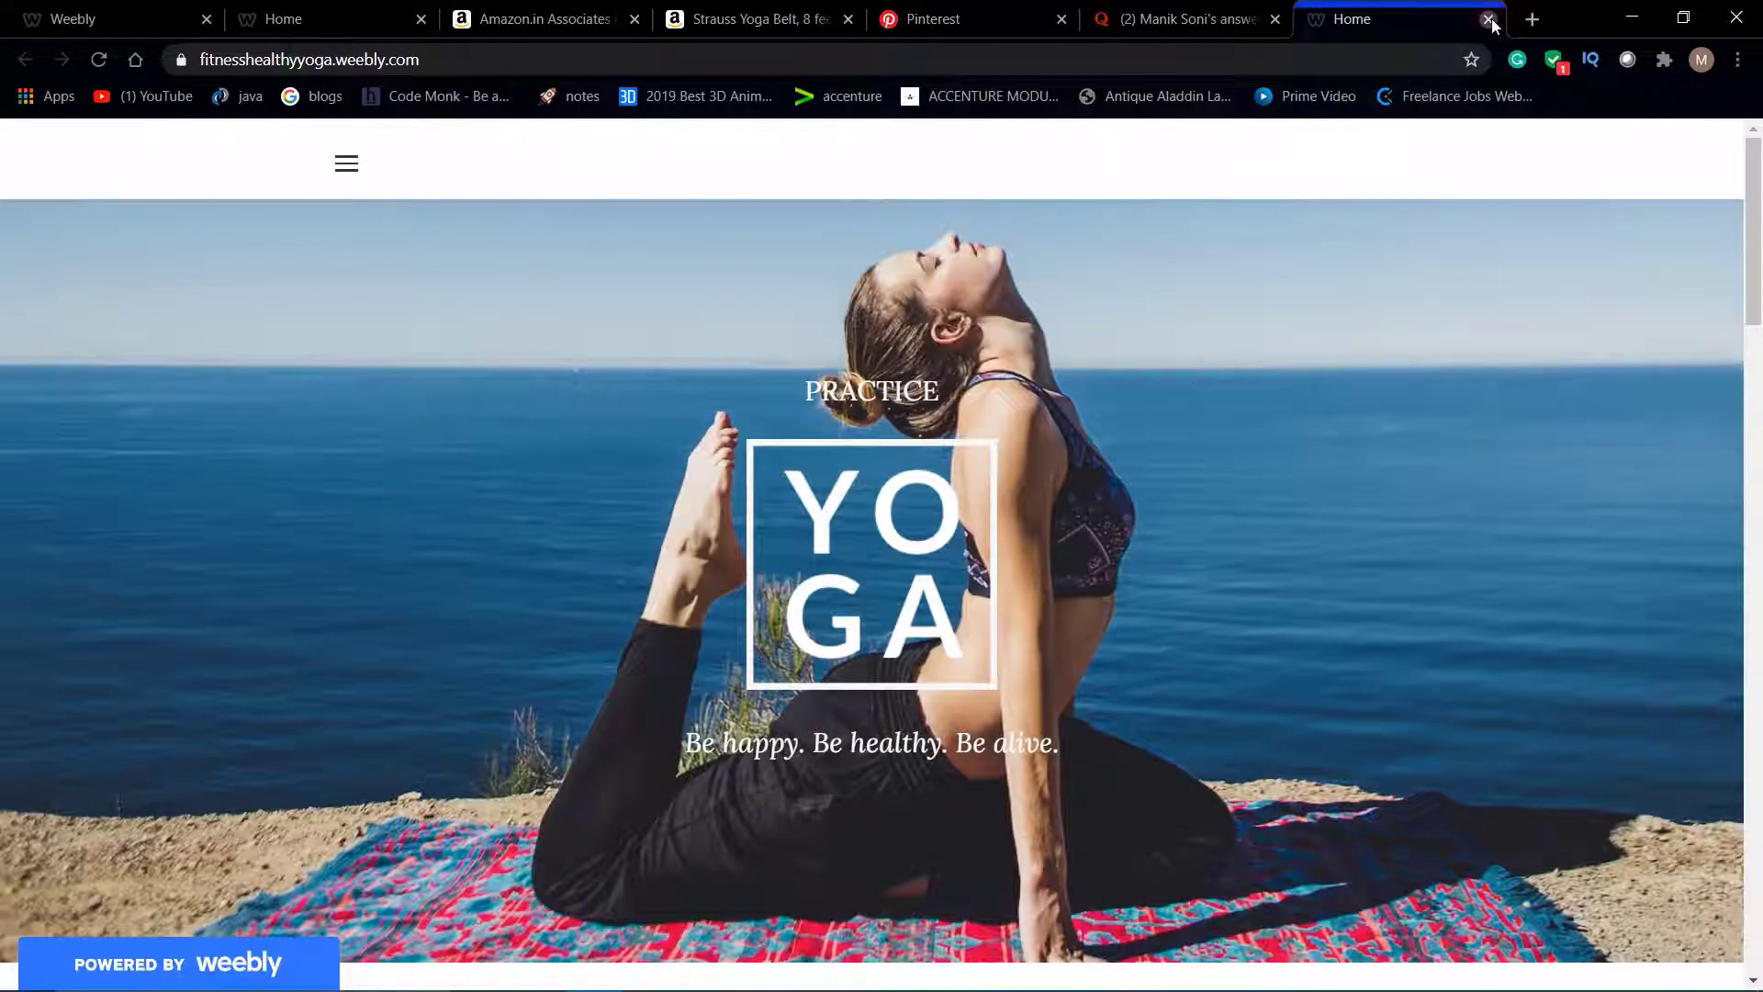
click(1489, 20)
scroll(1162, 549, down, 3)
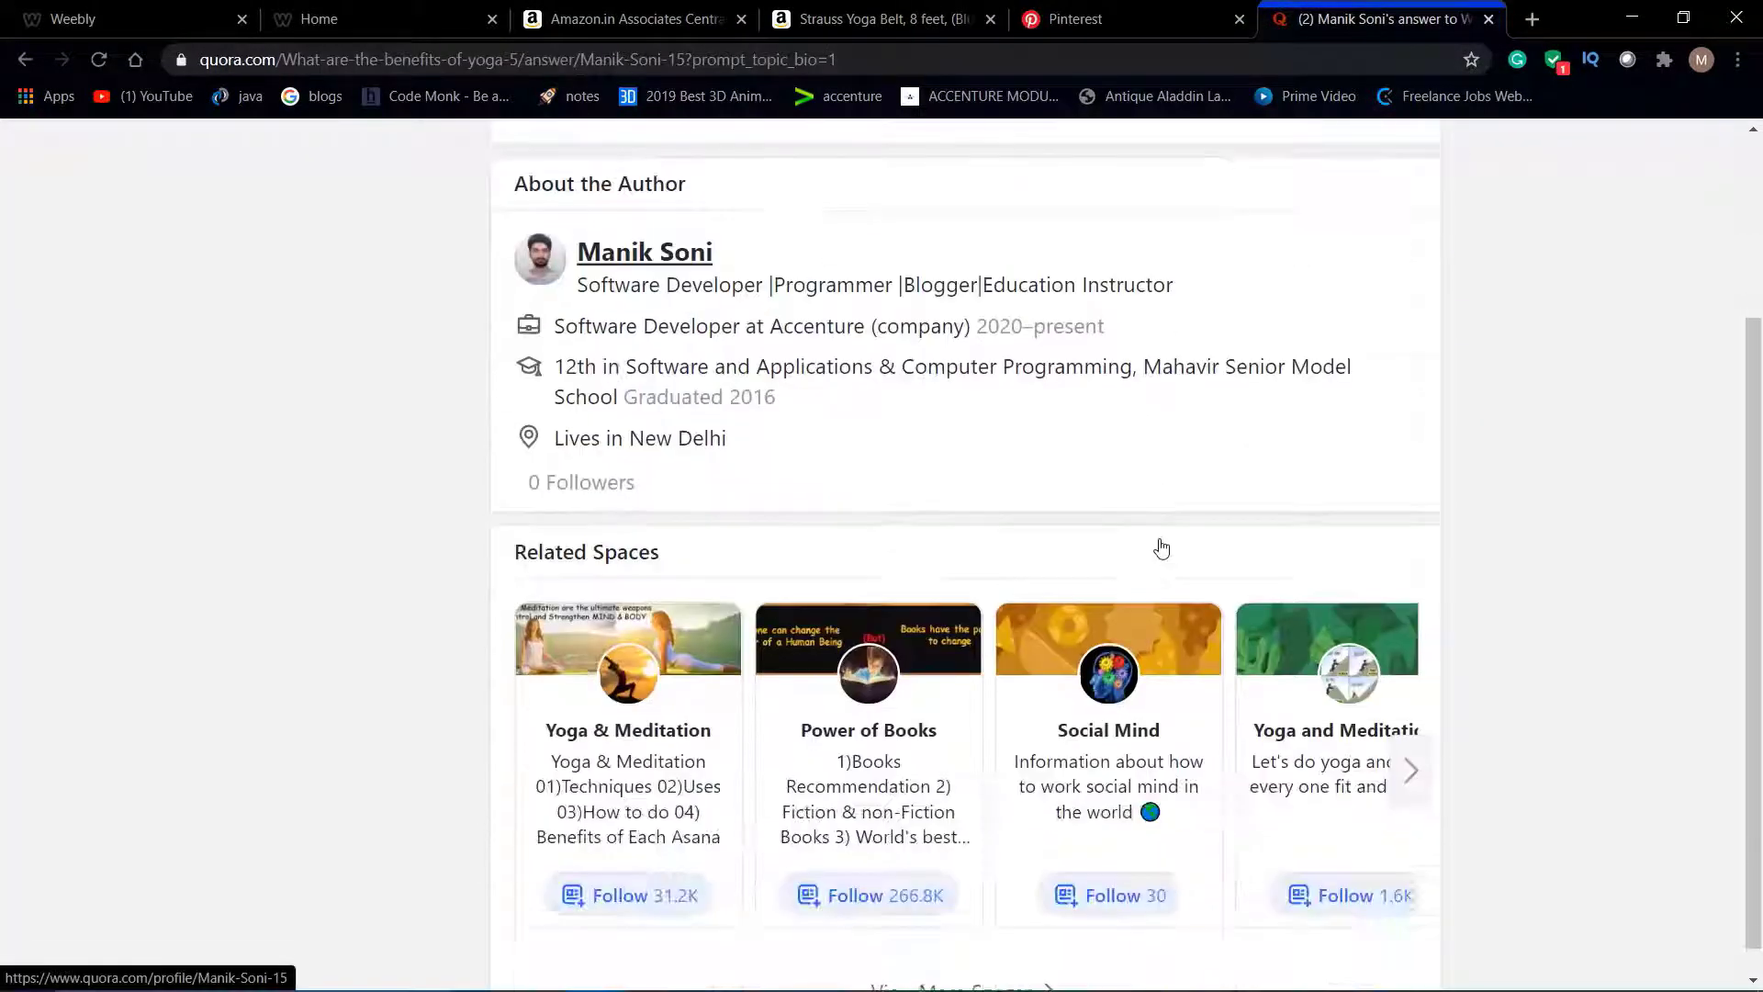
scroll(1162, 548, up, 5)
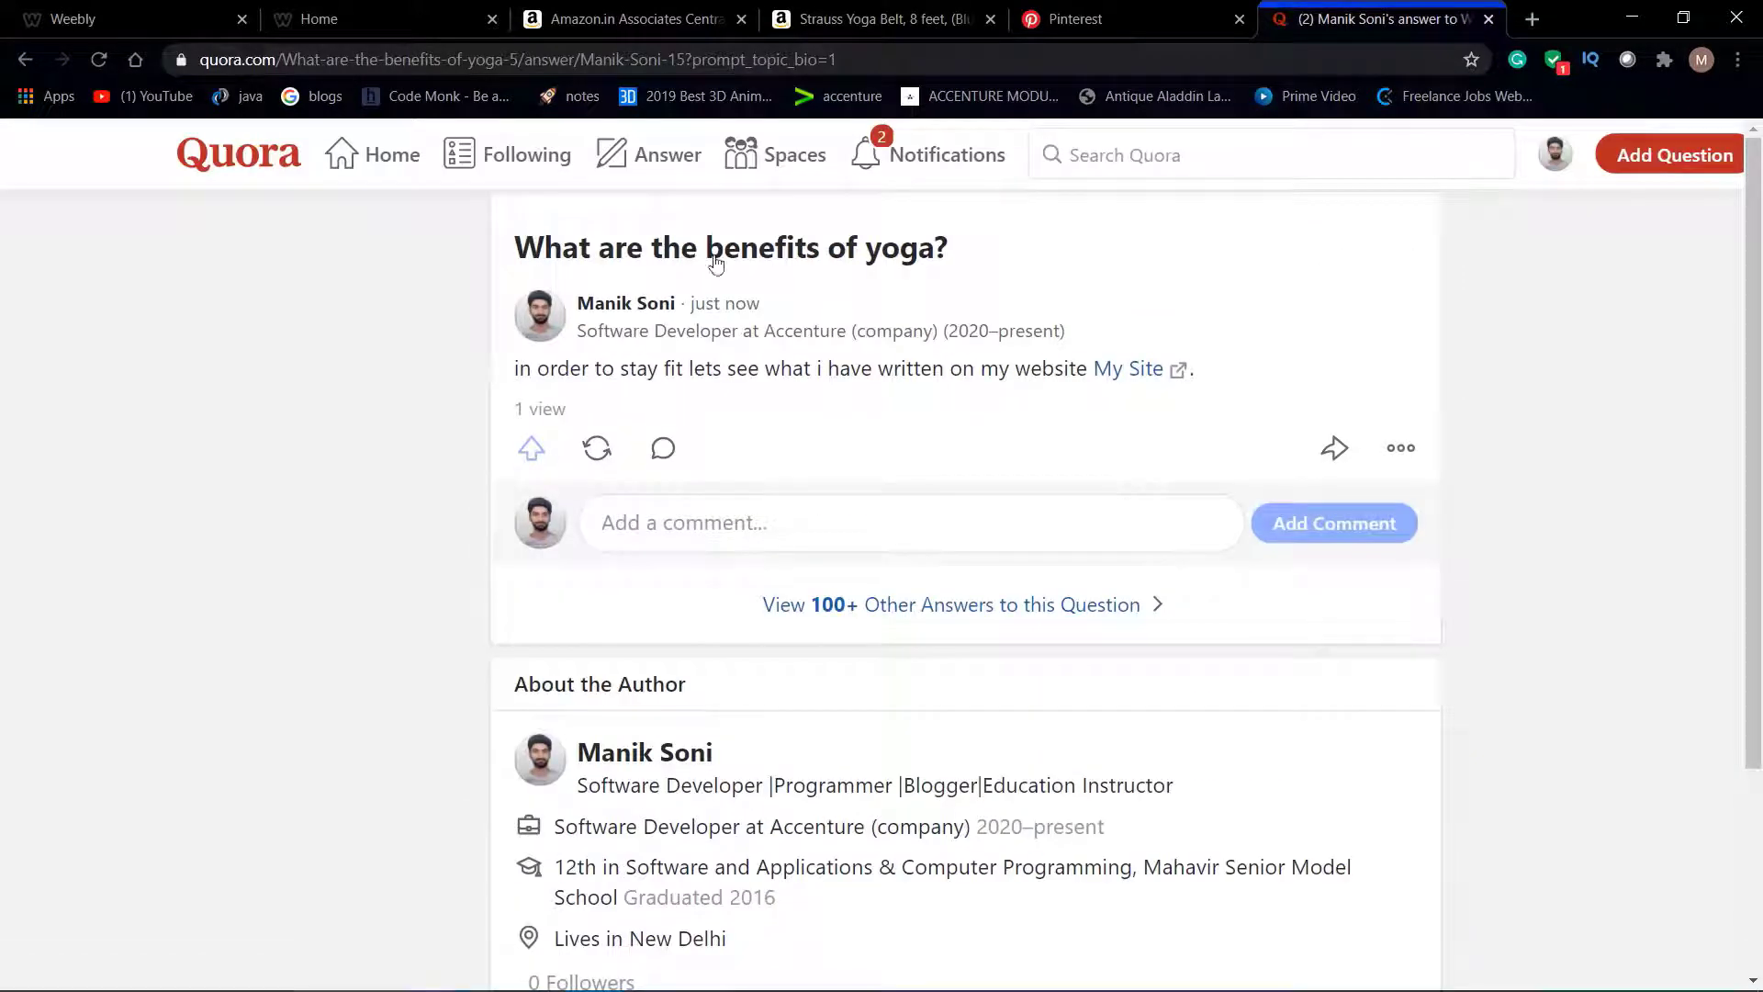
Visit the Quora home feed and revisit the open Pinterest, Amazon and website pages, ending at the Weebly editor.
click(384, 152)
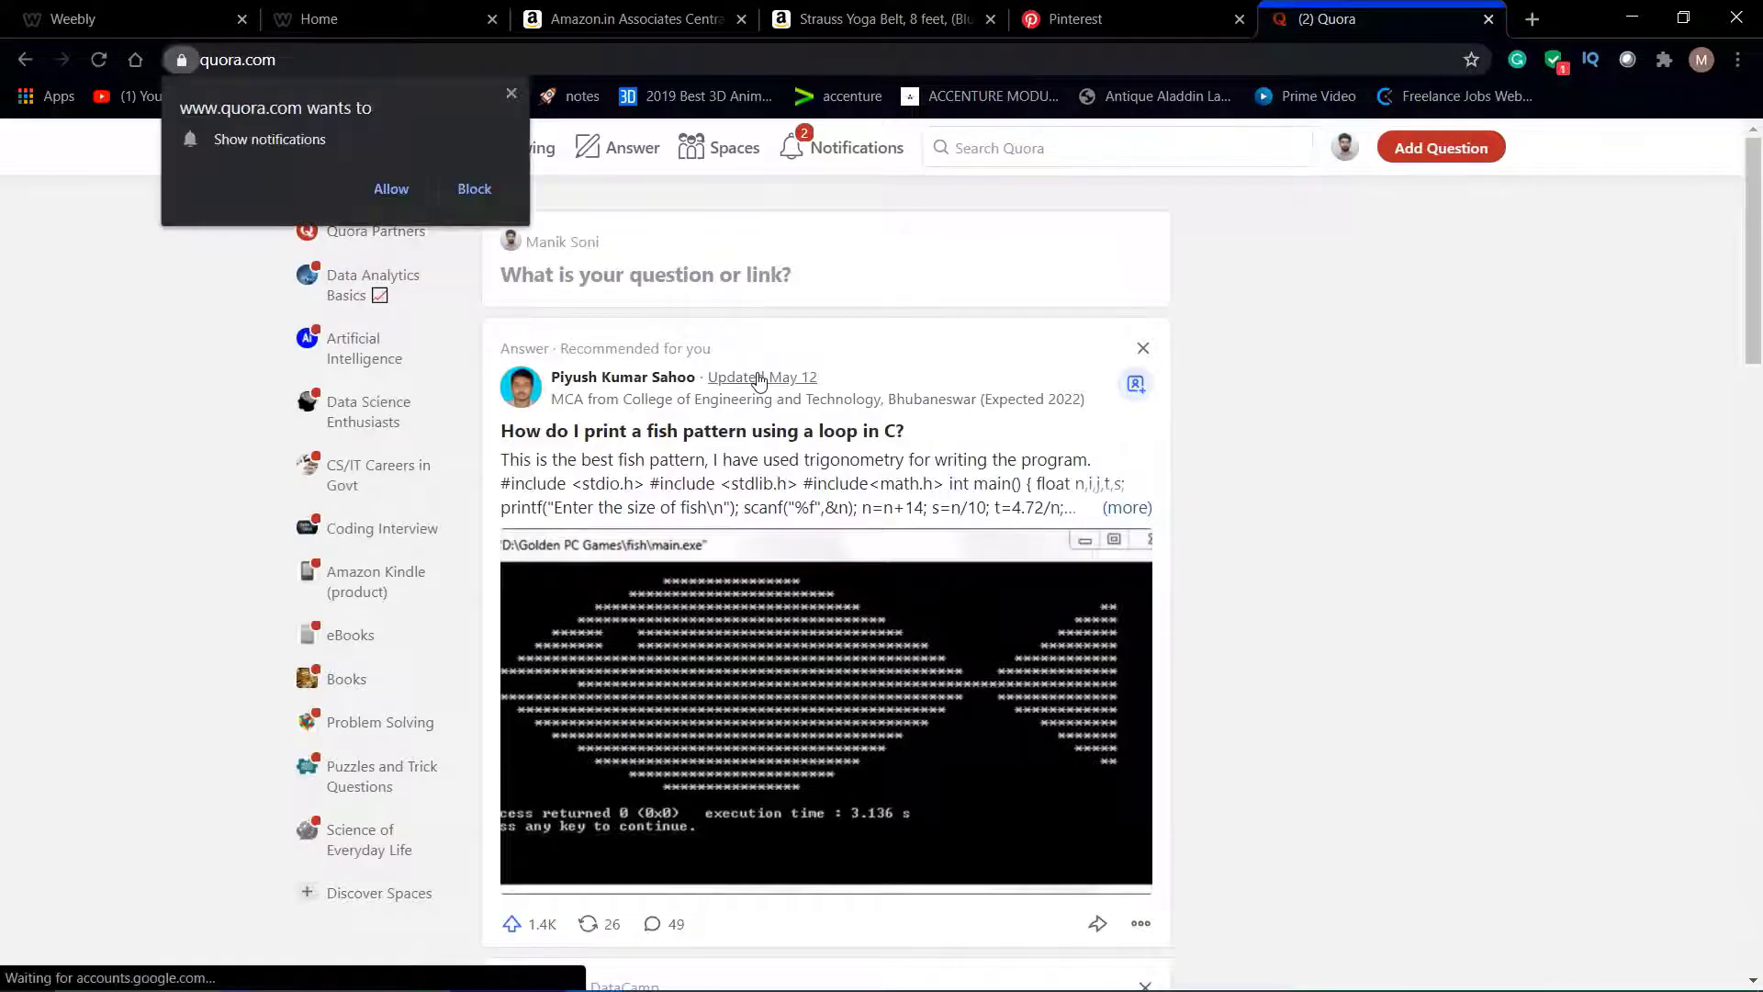
scroll(758, 380, down, 2)
scroll(759, 380, up, 1)
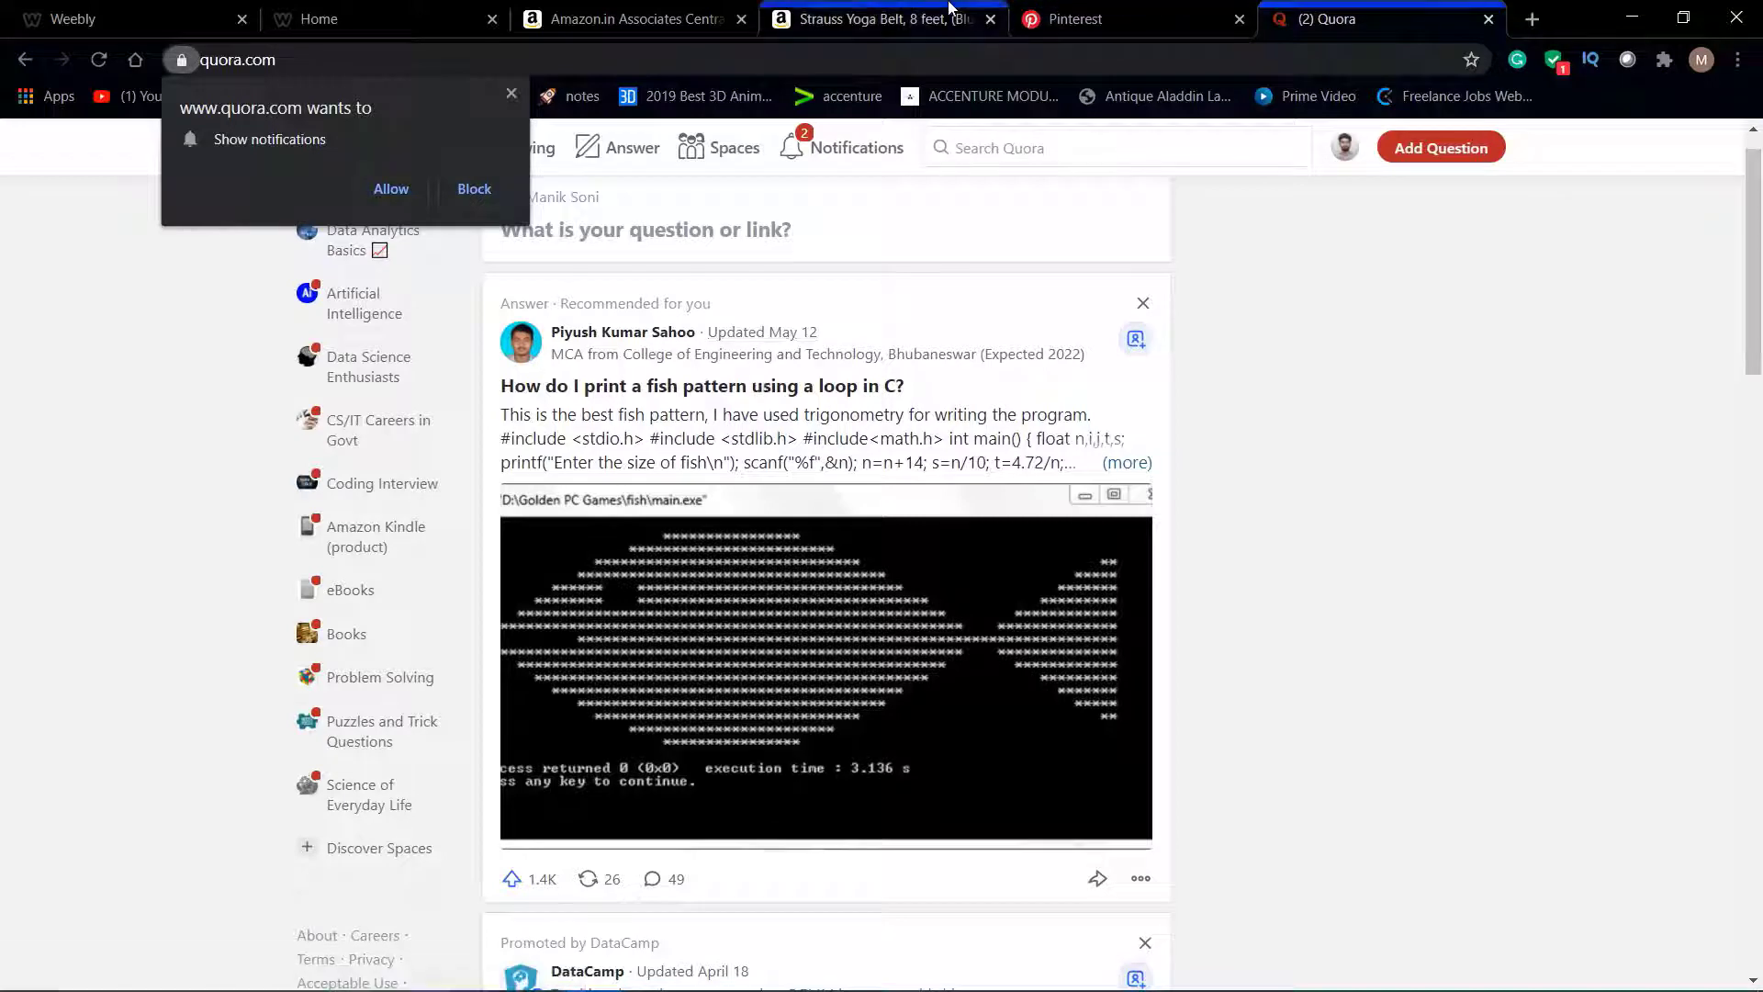
mouse_move(1122, 9)
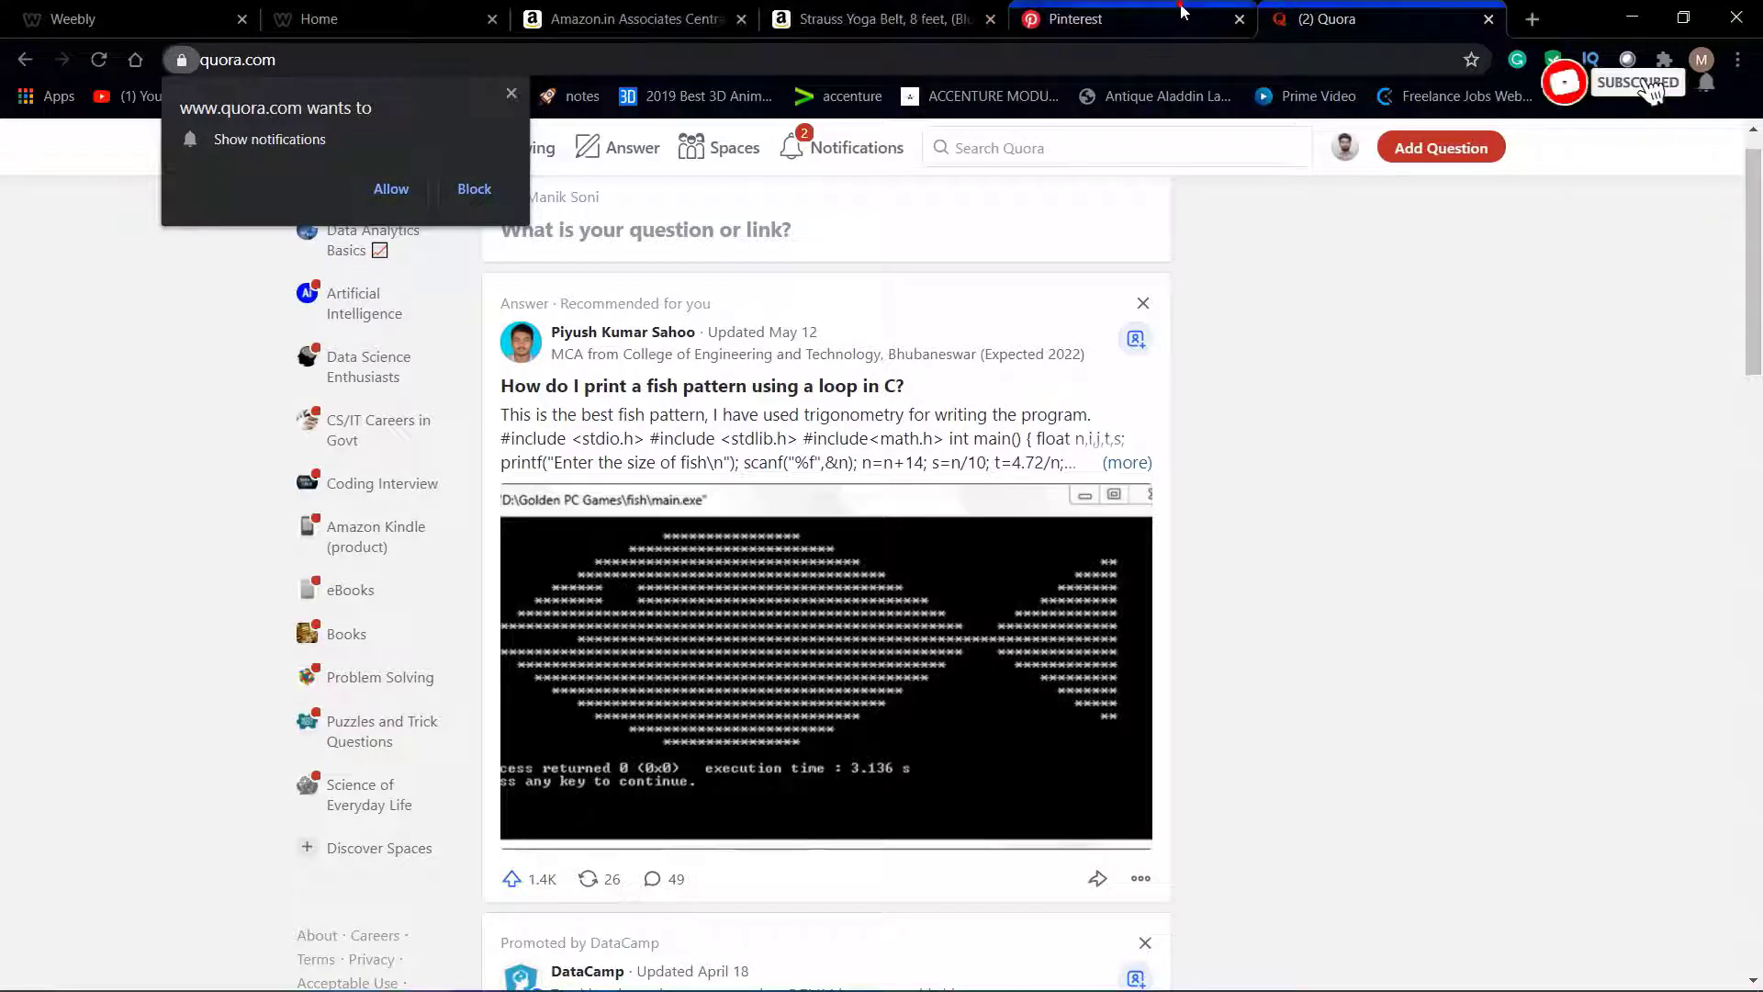
click(1116, 16)
click(815, 11)
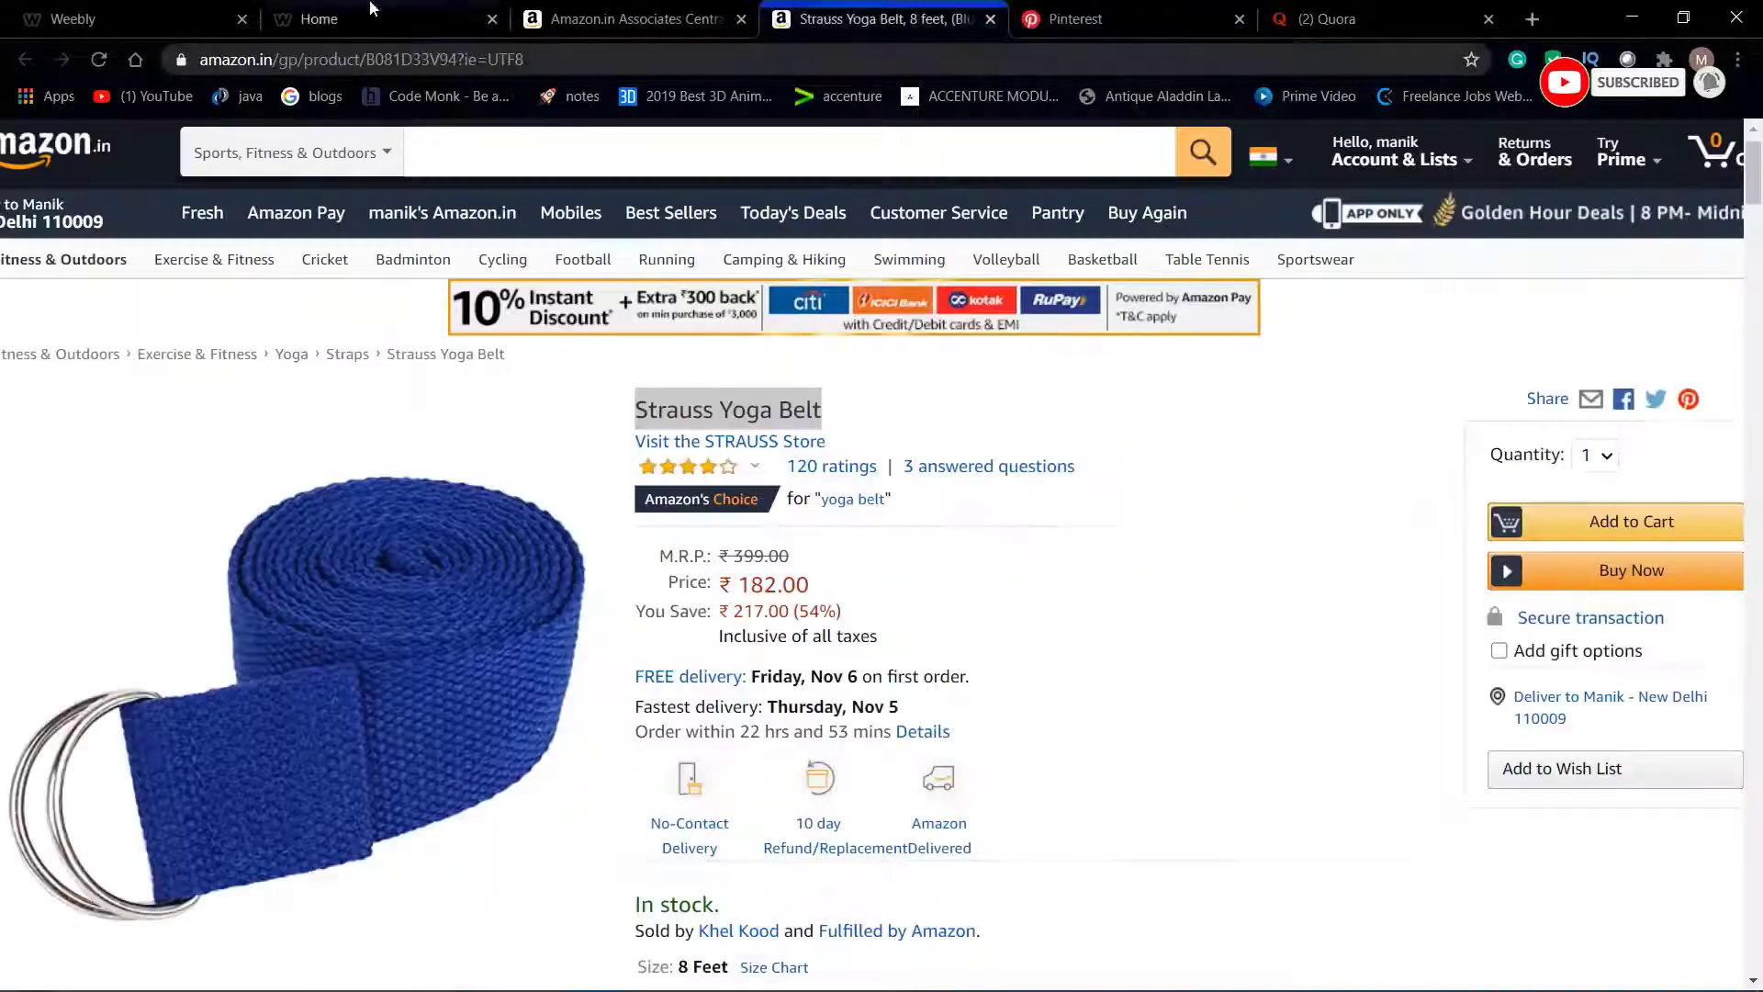
click(313, 15)
click(102, 11)
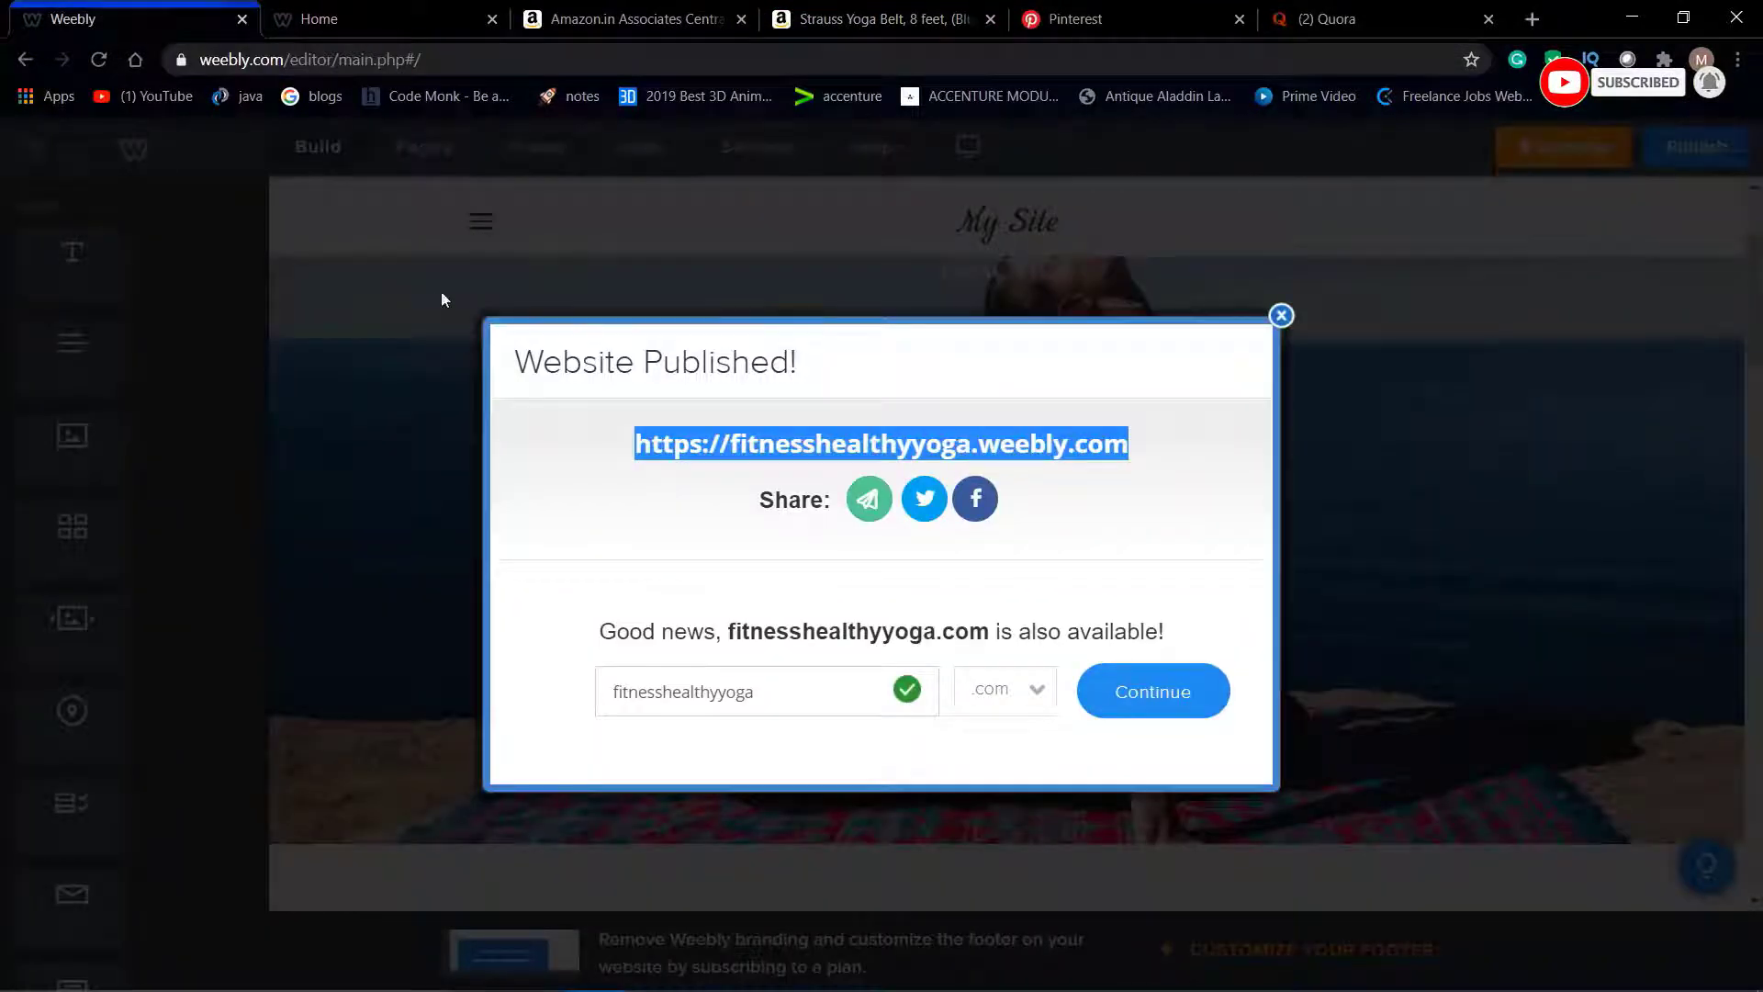